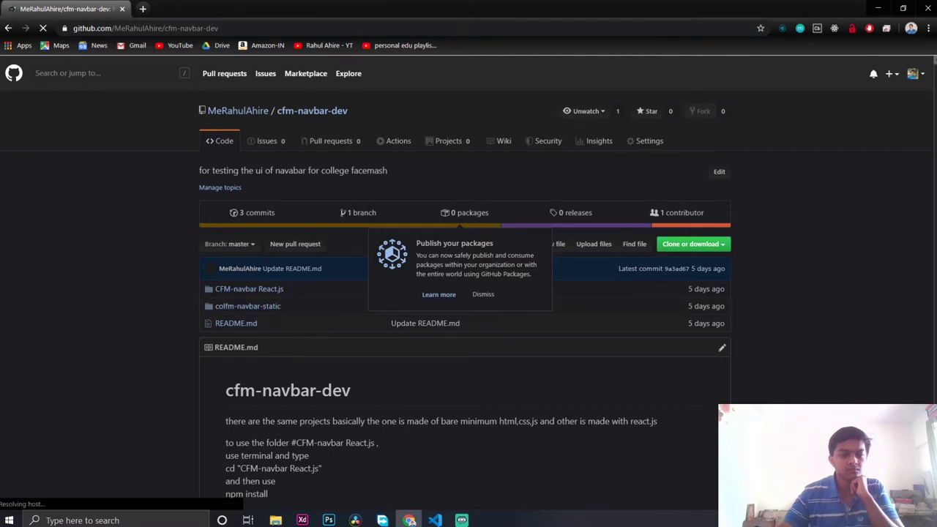
Upload the colfm-navbar-static folder from the Desktop to the cfm-navbar-dev repository and commit it directly to the master branch
click(275, 519)
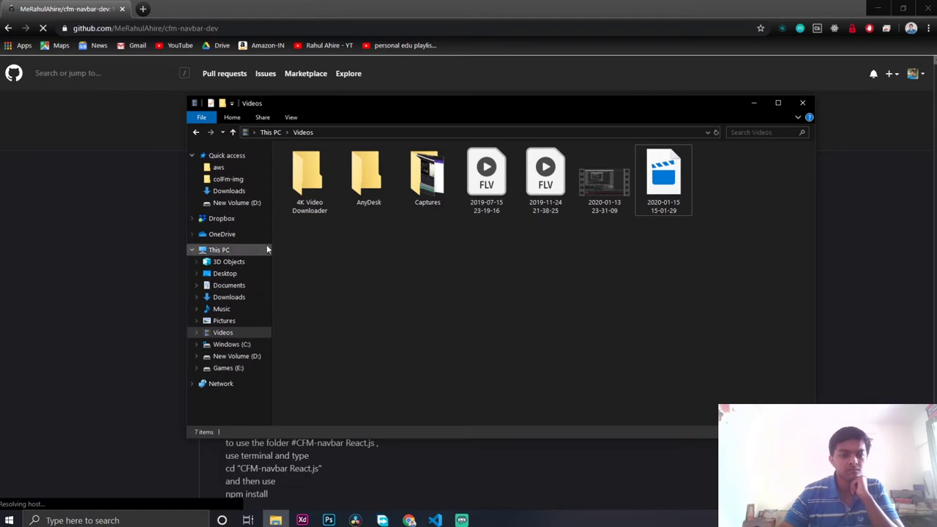
click(227, 277)
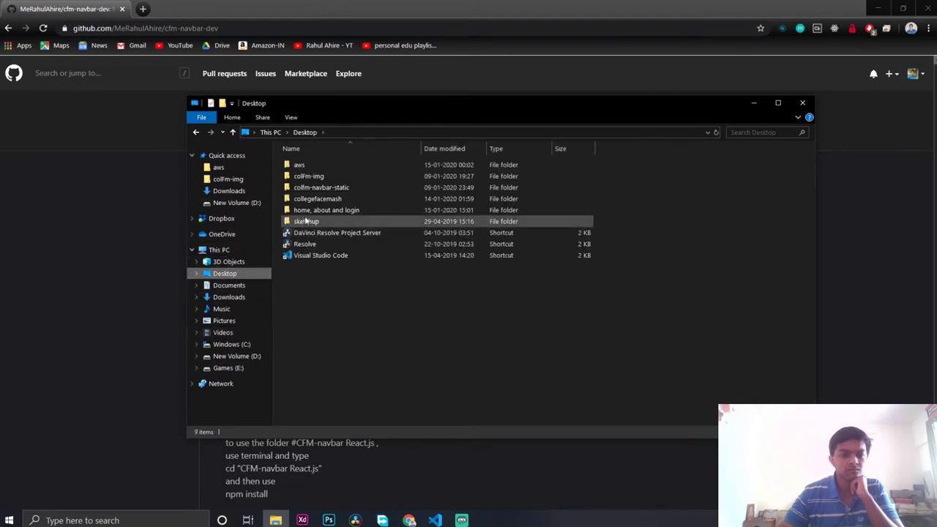
drag(326, 190, 114, 320)
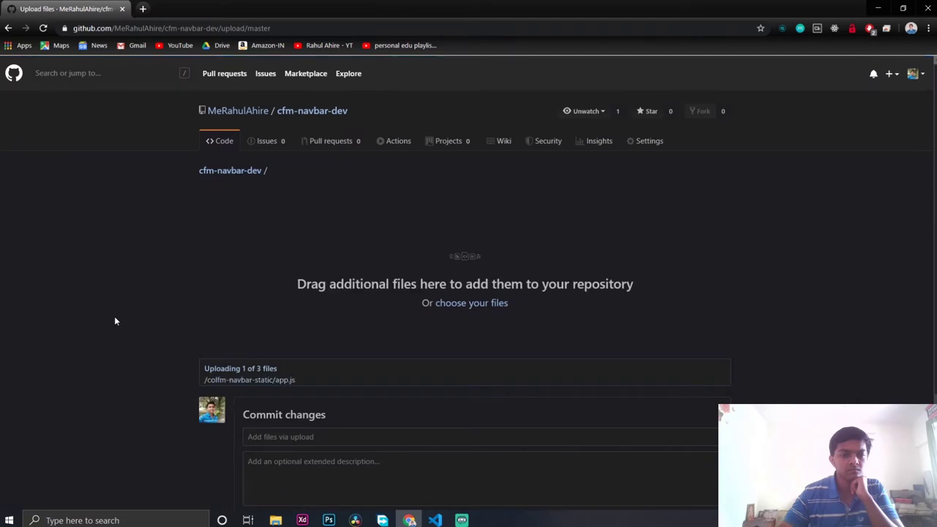
scroll(114, 321, down, 2)
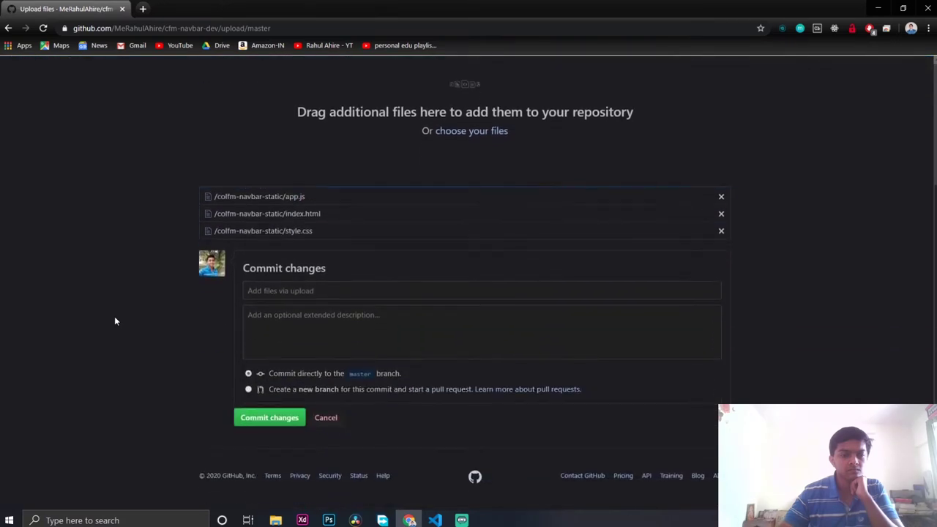
click(271, 418)
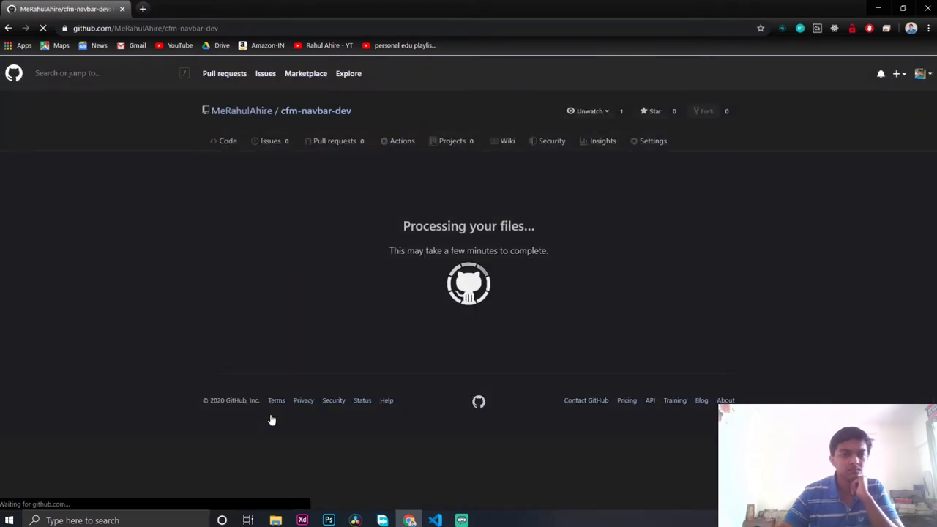
Examine the viewport meta tag on line 6 of index.html in the repository's colfm-navbar-static folder
scroll(270, 420, down, 3)
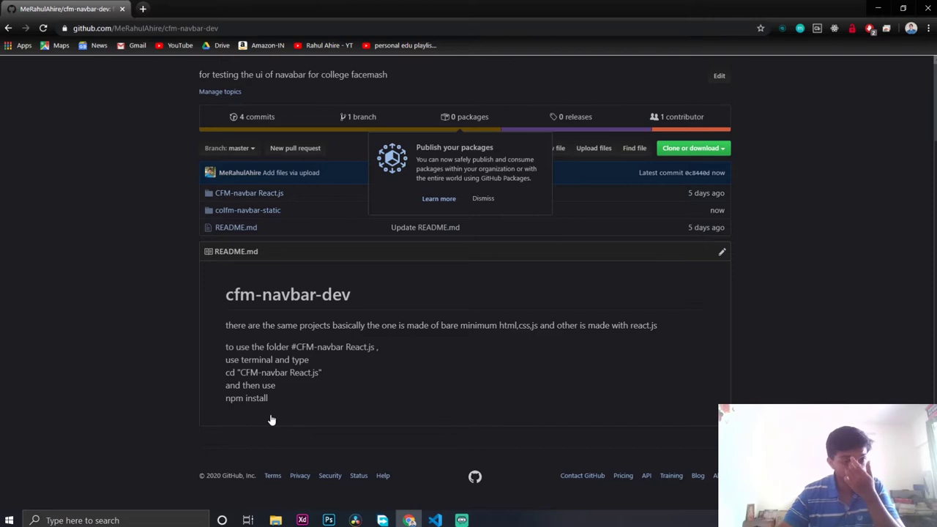
click(264, 211)
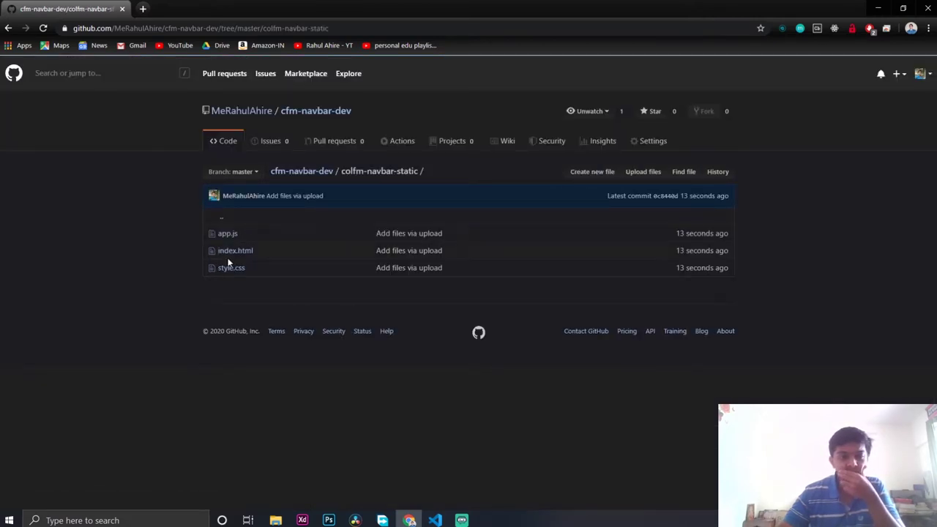
click(234, 251)
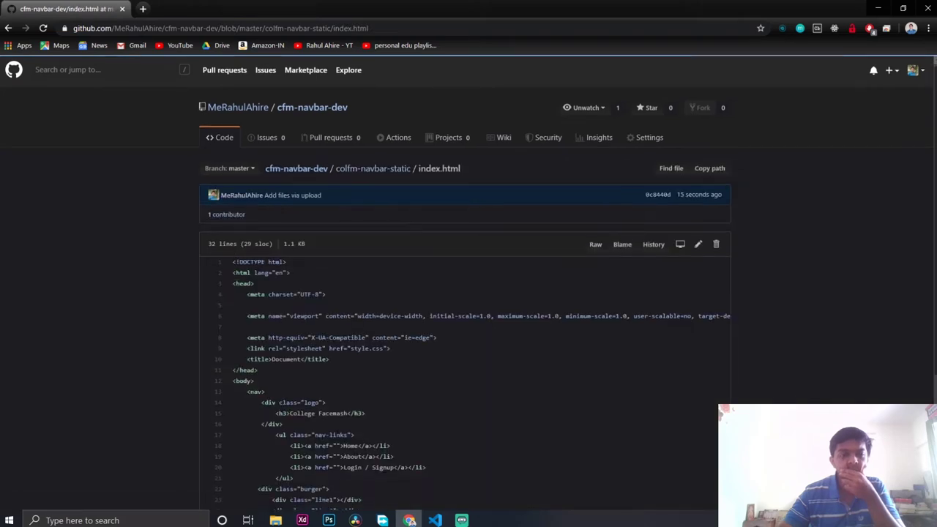
scroll(354, 328, down, 1)
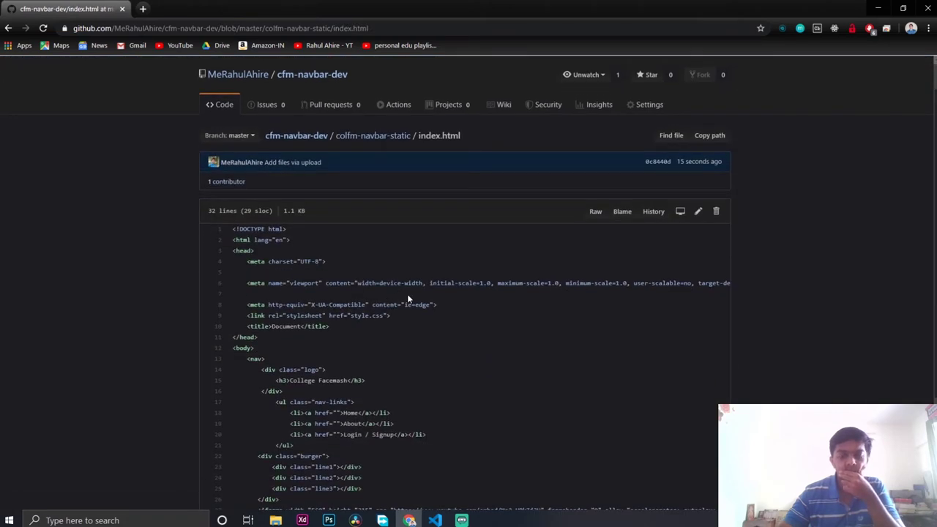
click(218, 286)
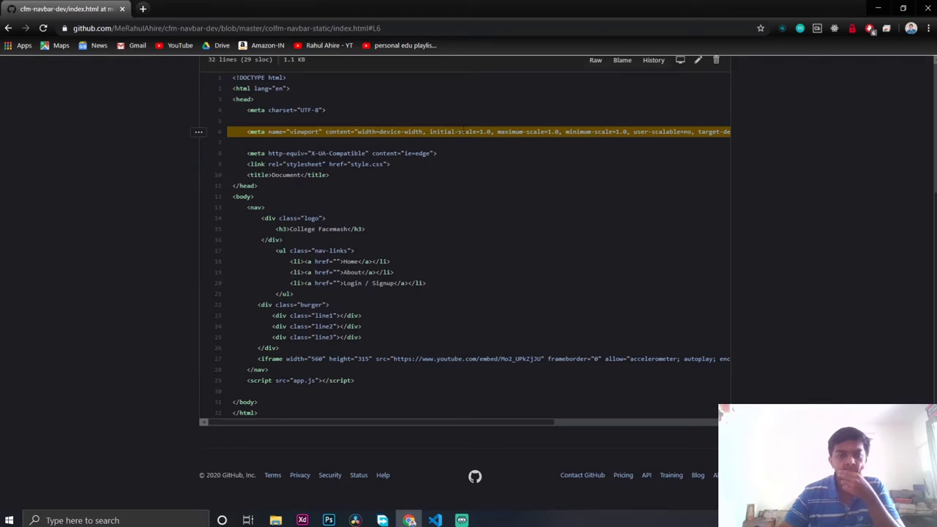
scroll(631, 132, right, 2)
scroll(631, 131, right, 5)
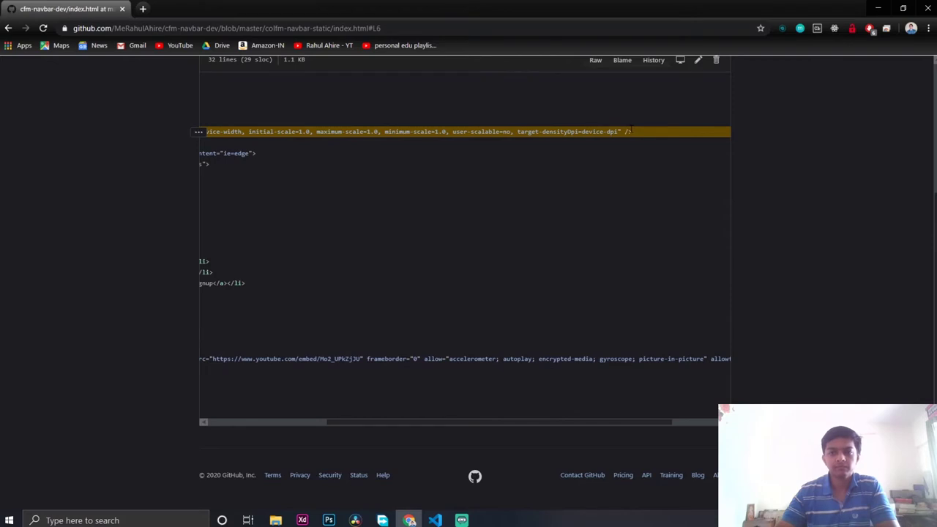
drag(630, 132, 184, 131)
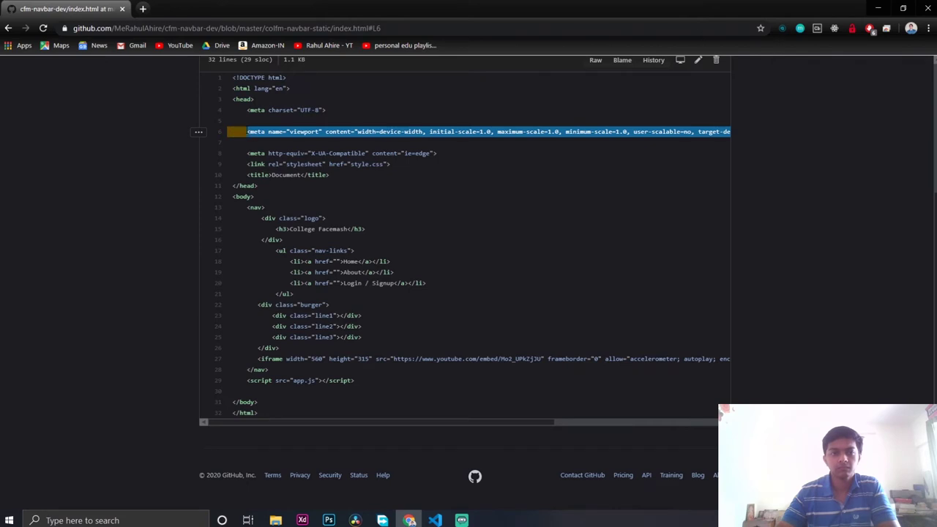
click(486, 155)
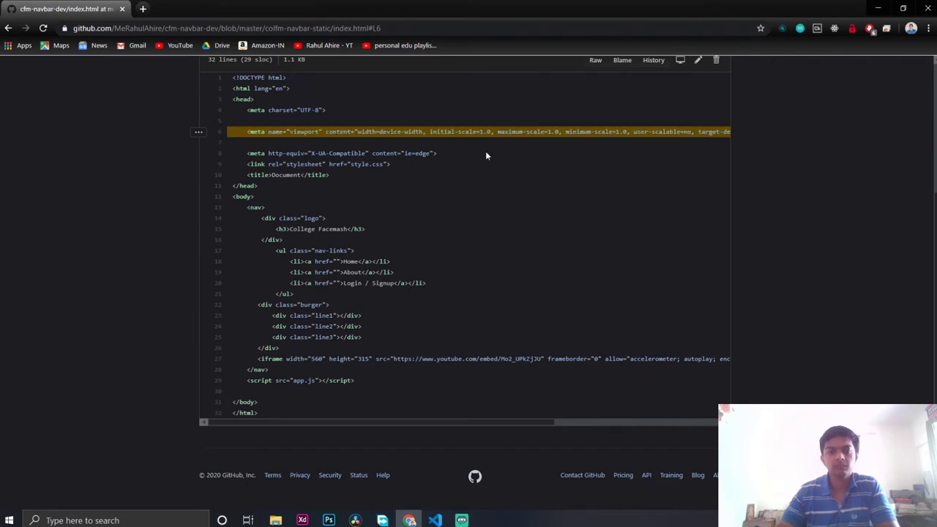
Minimize the browser and delete the colfm-navbar-static folder from the desktop
click(877, 8)
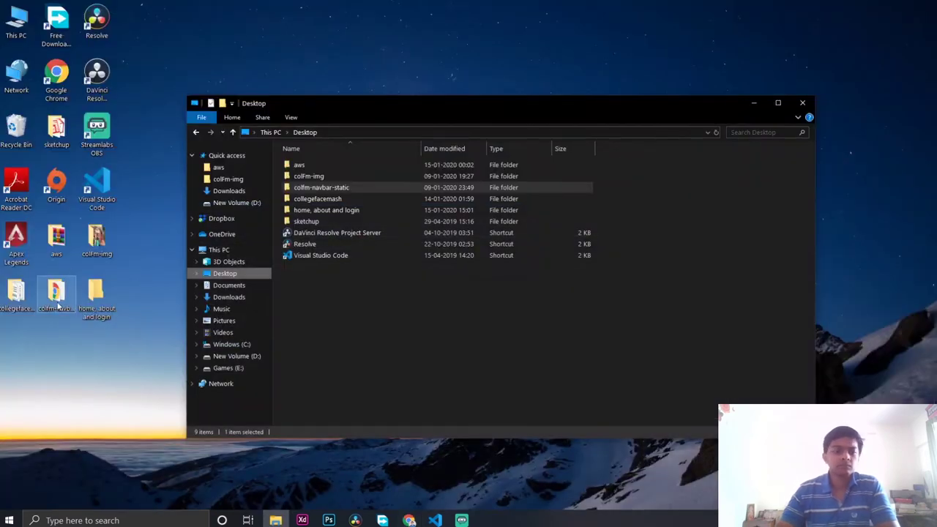
click(58, 355)
click(61, 300)
key(Delete)
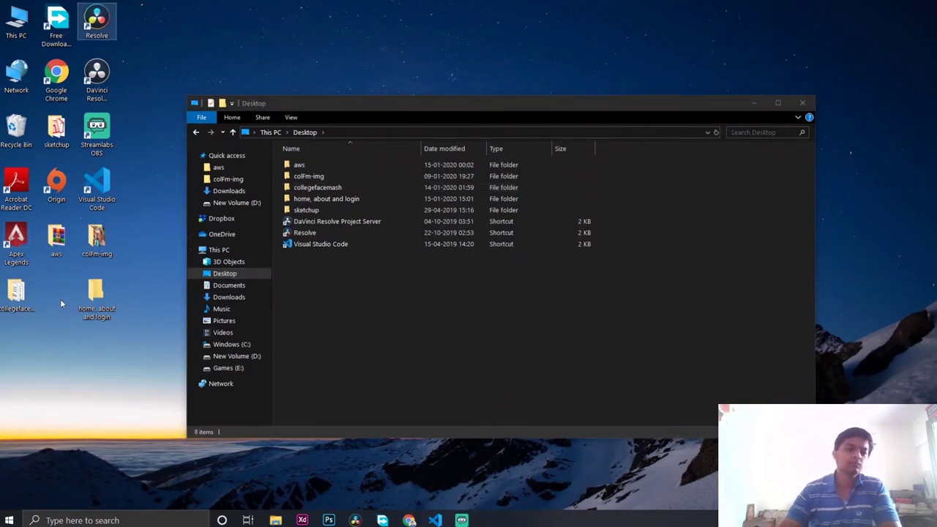
Reposition the home, about and login folder beside collegefacemash, move colFm-img into it, and close the Desktop folder window
drag(95, 294, 42, 311)
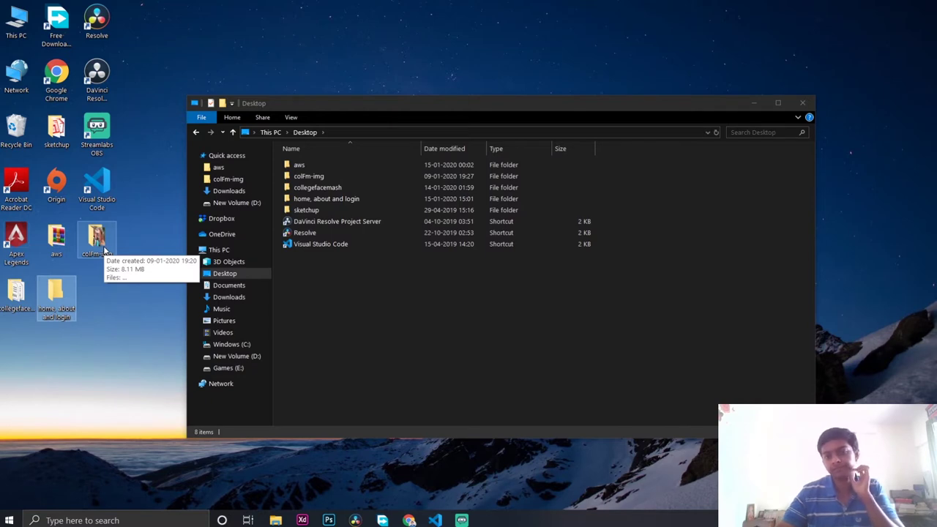
drag(104, 251, 63, 312)
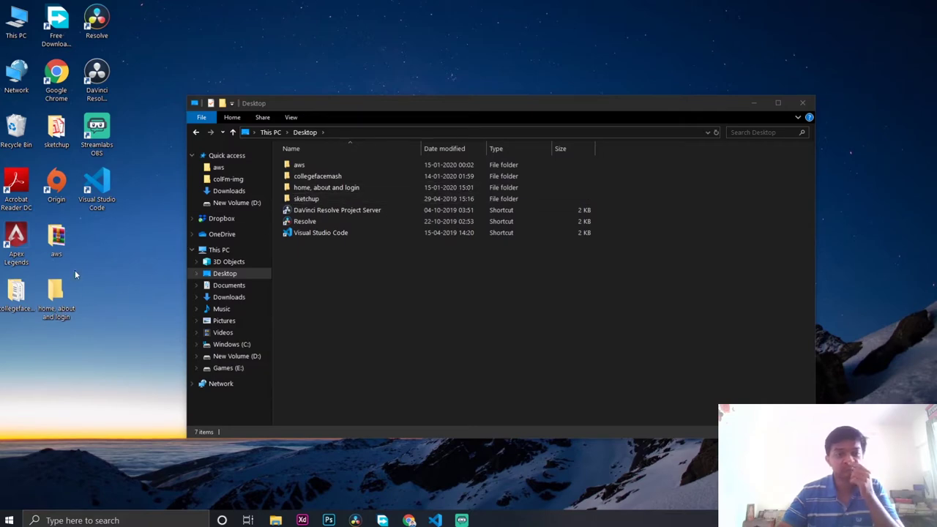
click(802, 103)
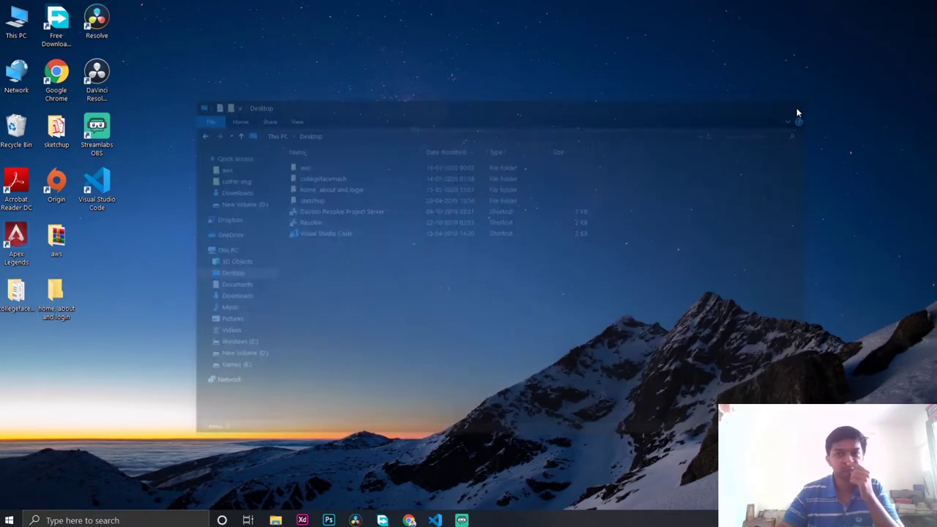
Open the colFm-img folder inside the home, about and login folder
double_click(47, 308)
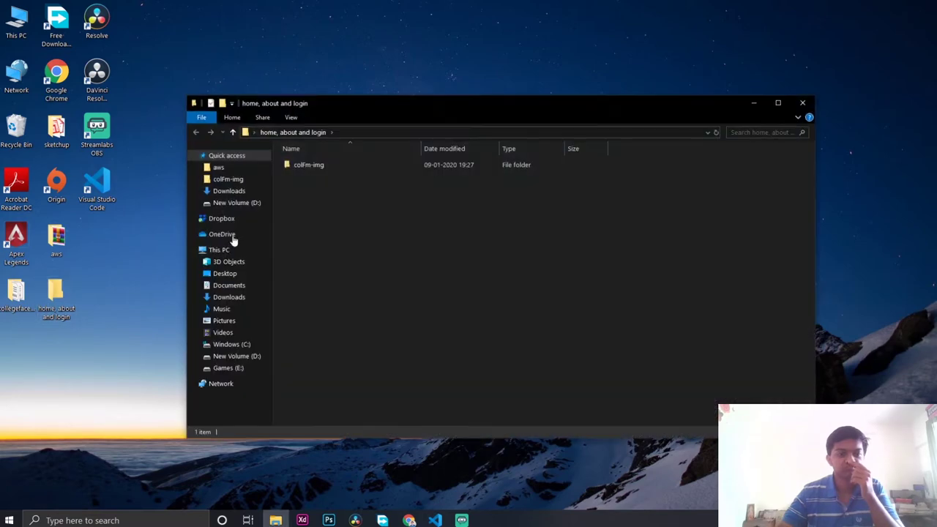
right_click(316, 171)
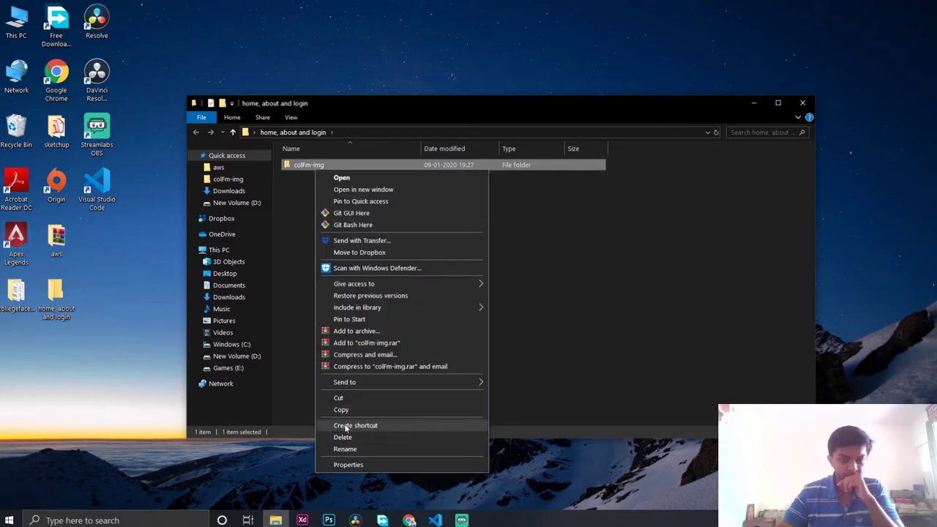
click(512, 332)
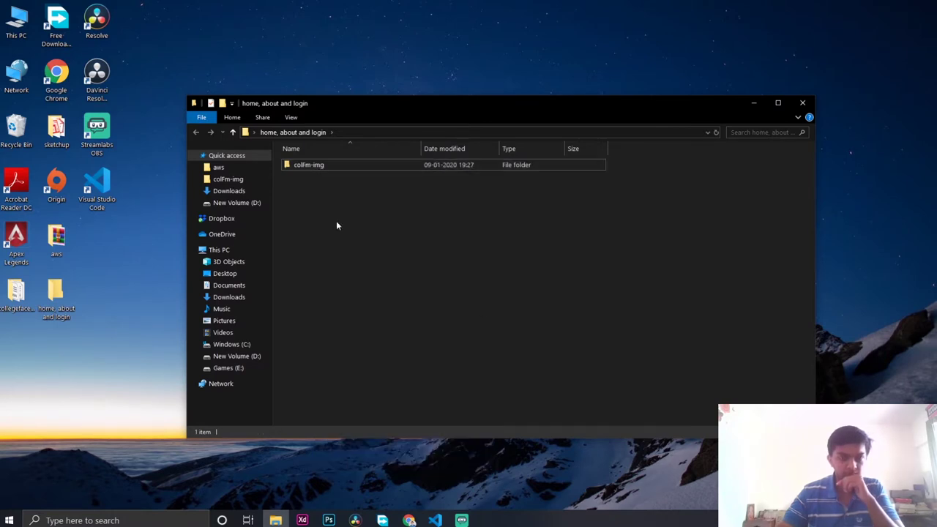
double_click(325, 165)
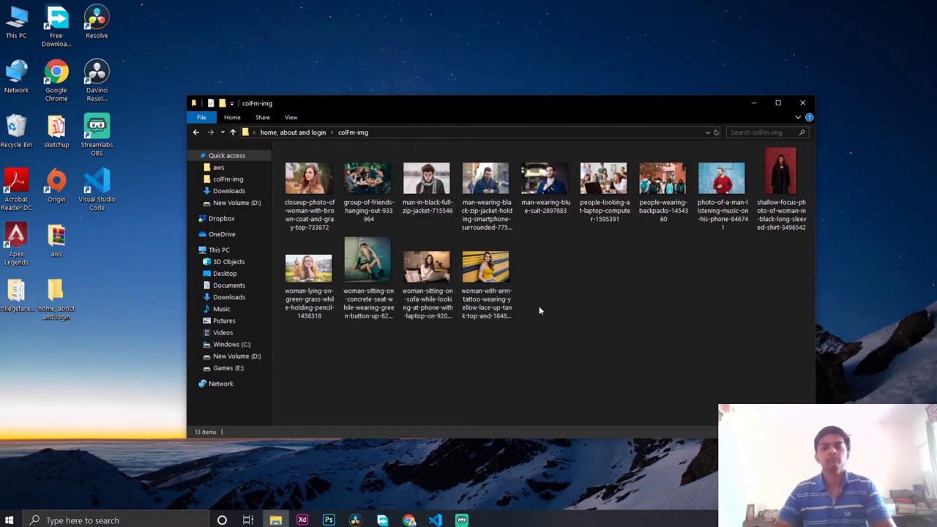
Create a new subfolder named home among the images in colFm-img
right_click(579, 275)
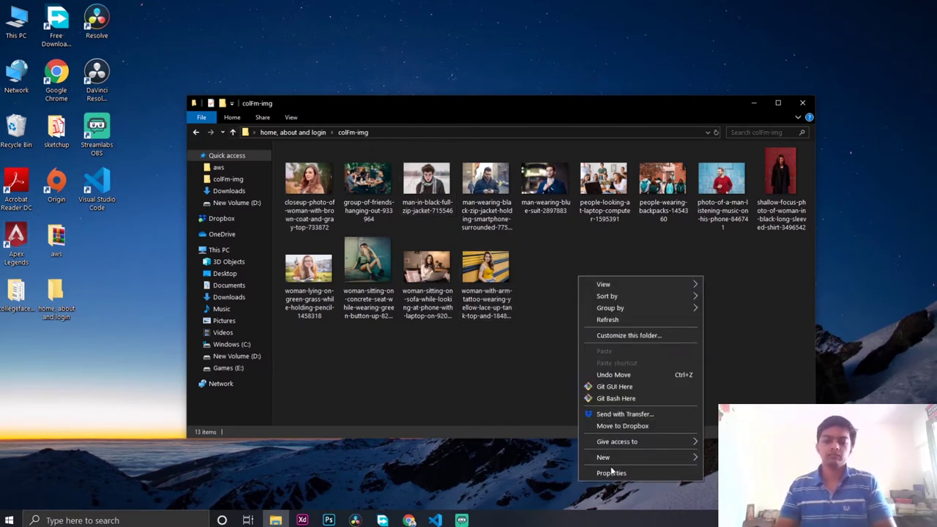
mouse_move(694, 457)
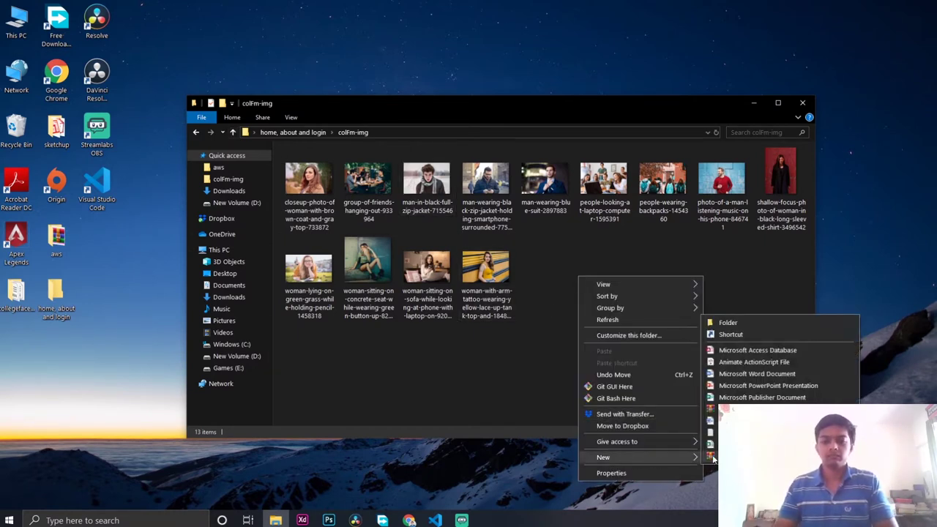
click(750, 326)
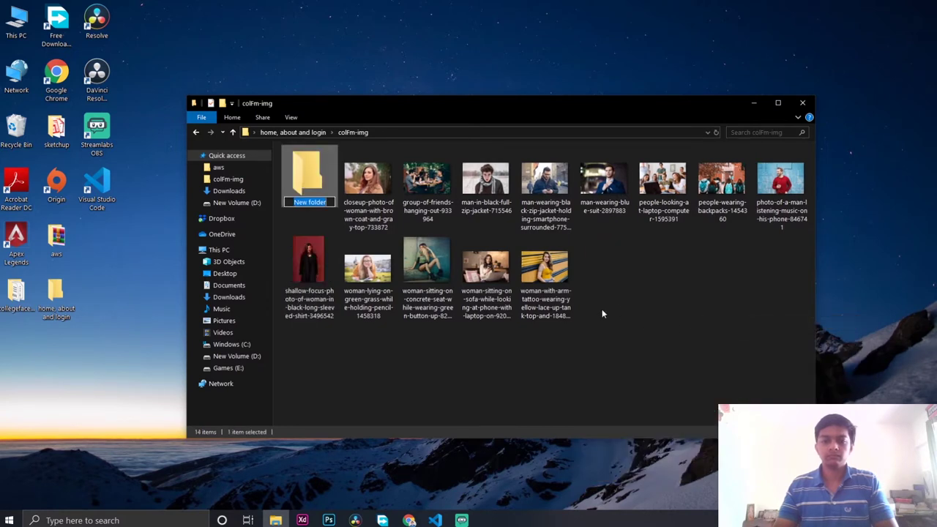
text(home)
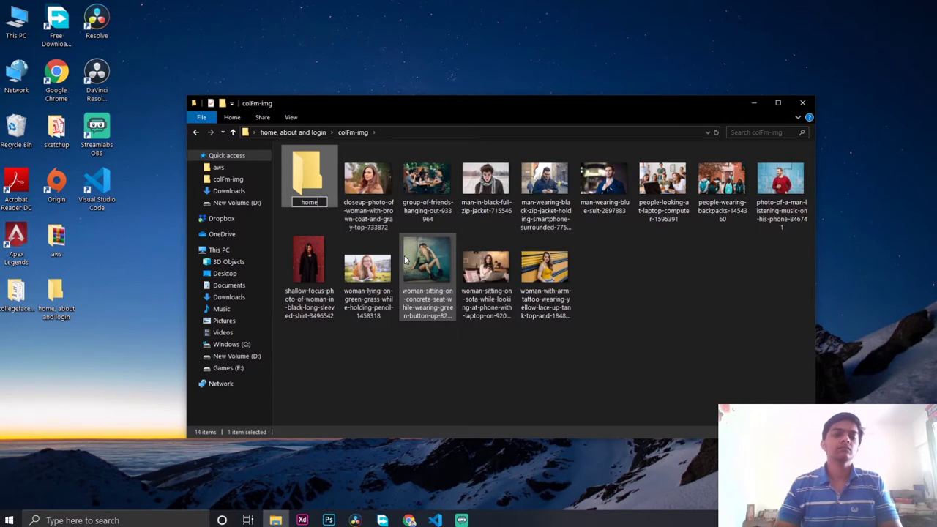
key(Return)
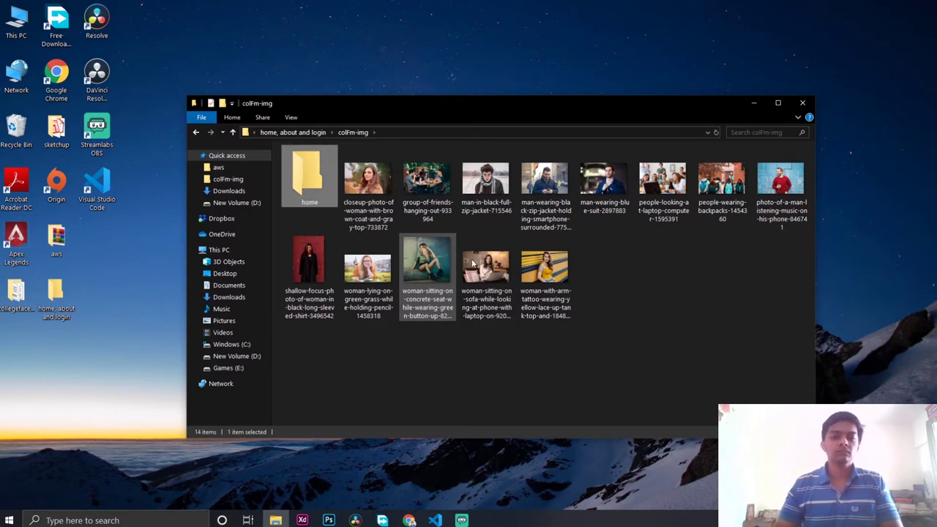
click(653, 305)
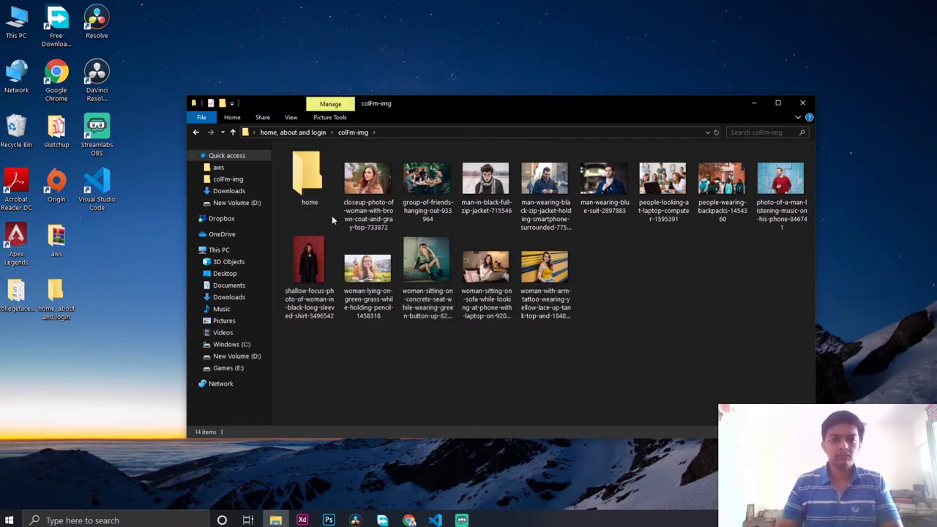
Move the people-wearing-backpacks, people-looking-at-laptop-computer and group-of-friends-hanging-out images into the home folder
drag(720, 185, 302, 182)
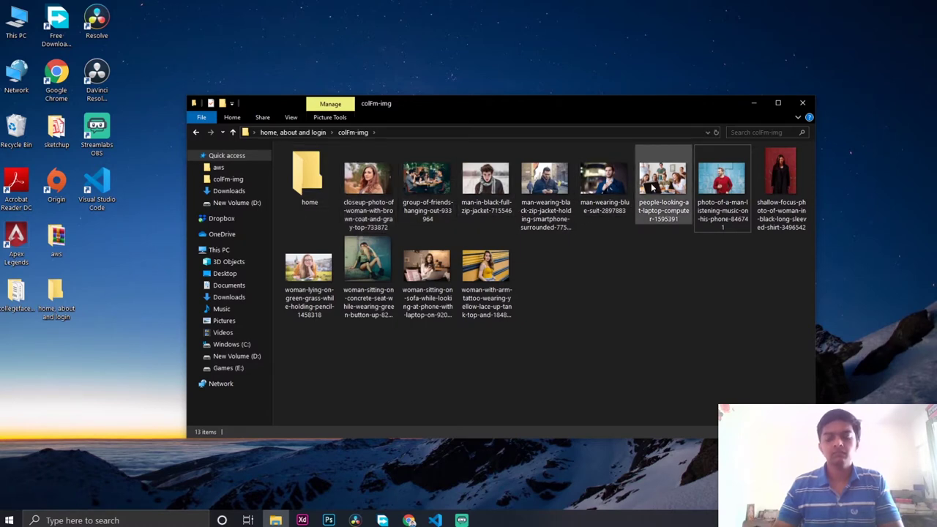
drag(662, 186, 309, 189)
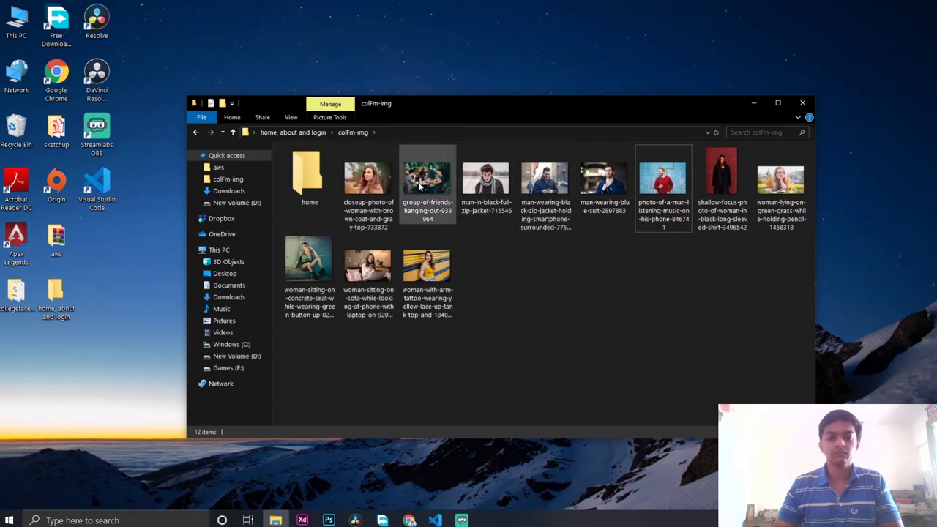
drag(421, 186, 307, 185)
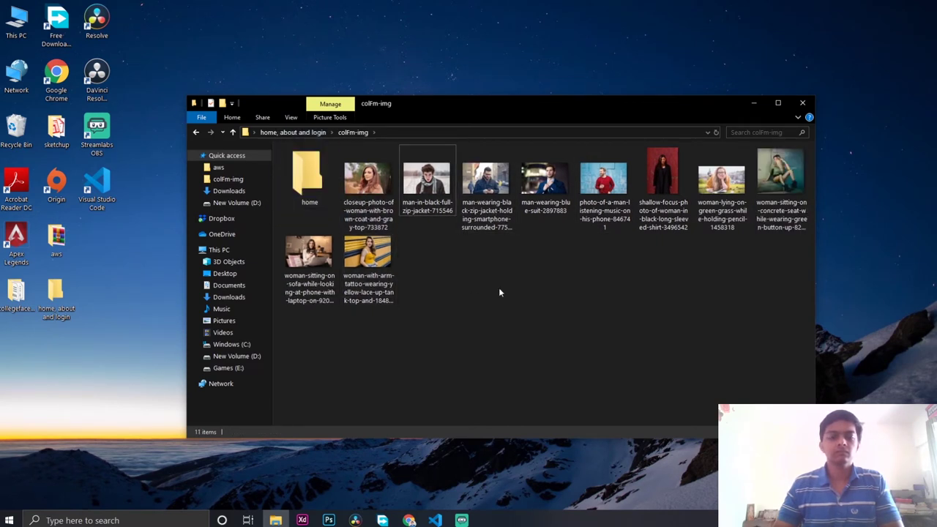
Open the home folder and rename the people-wearing-backpacks image as img-1
double_click(313, 191)
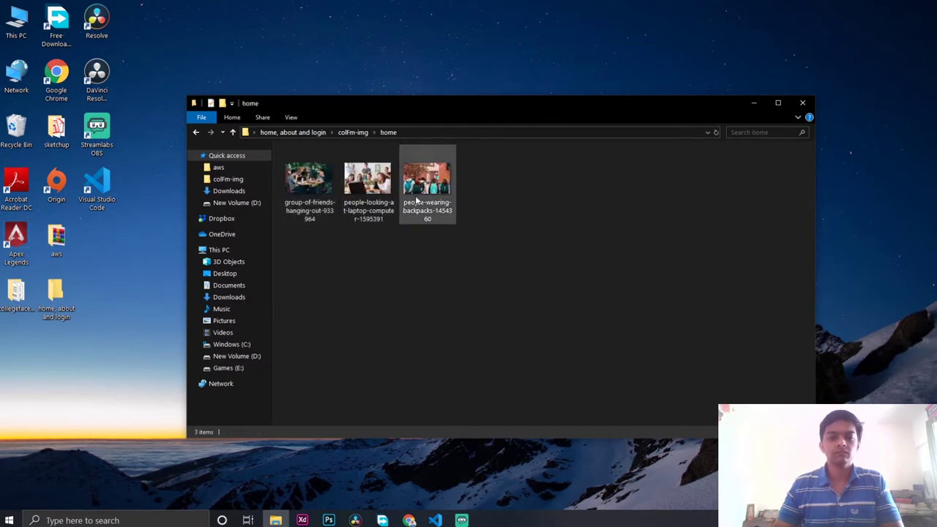
click(419, 202)
right_click(419, 201)
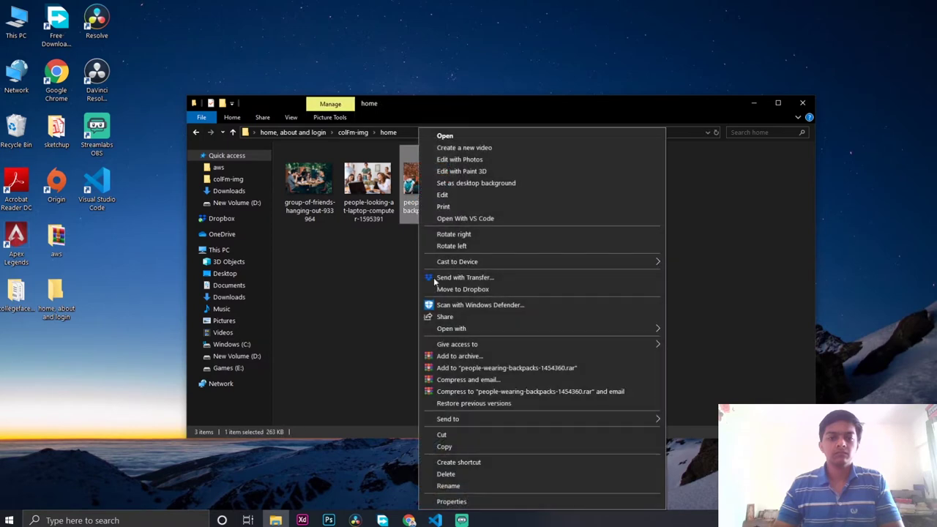
click(444, 484)
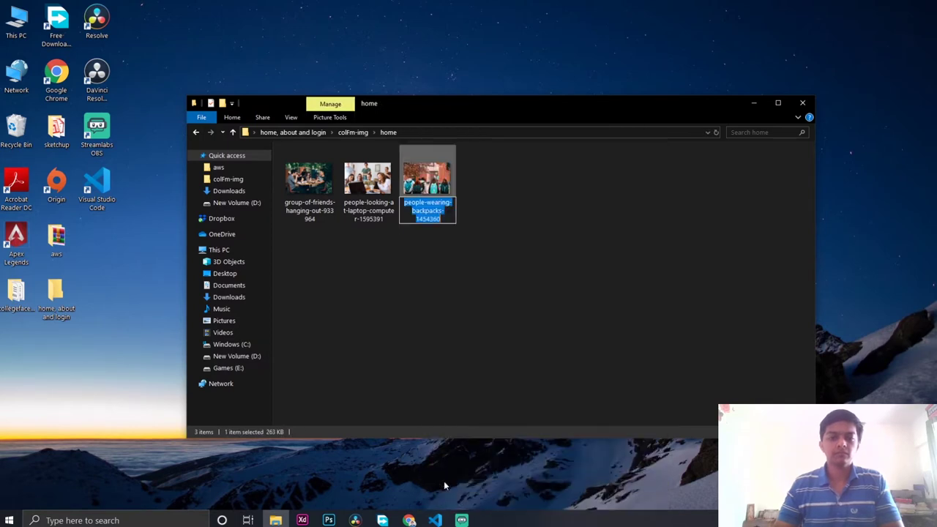
key(BackSpace)
text(img)
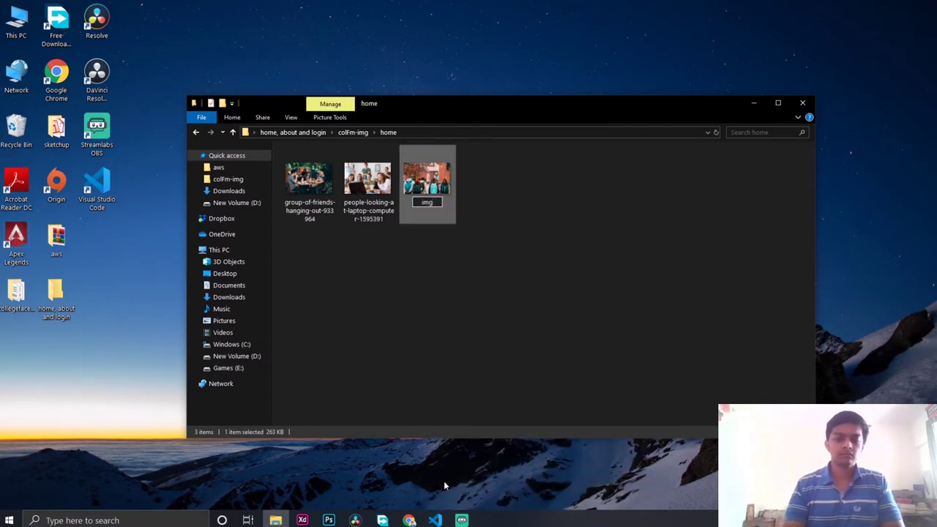
text(-1)
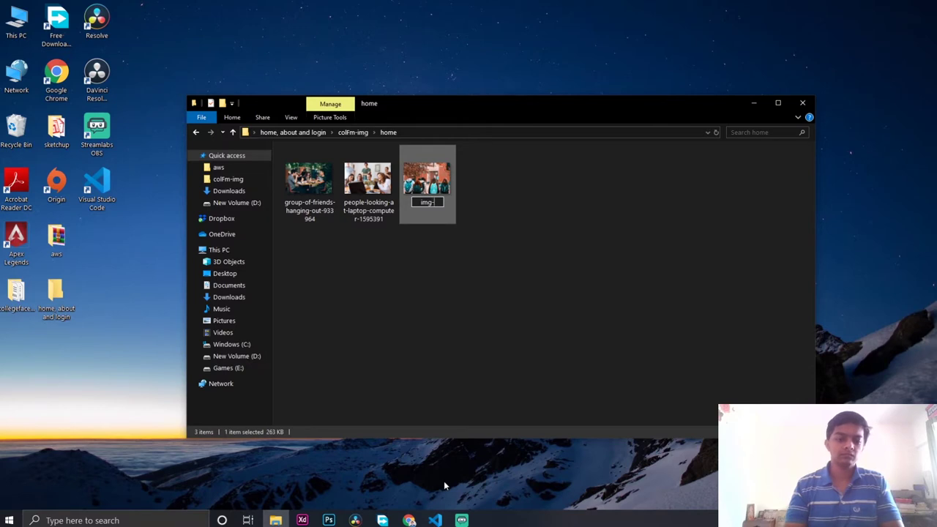
click(443, 313)
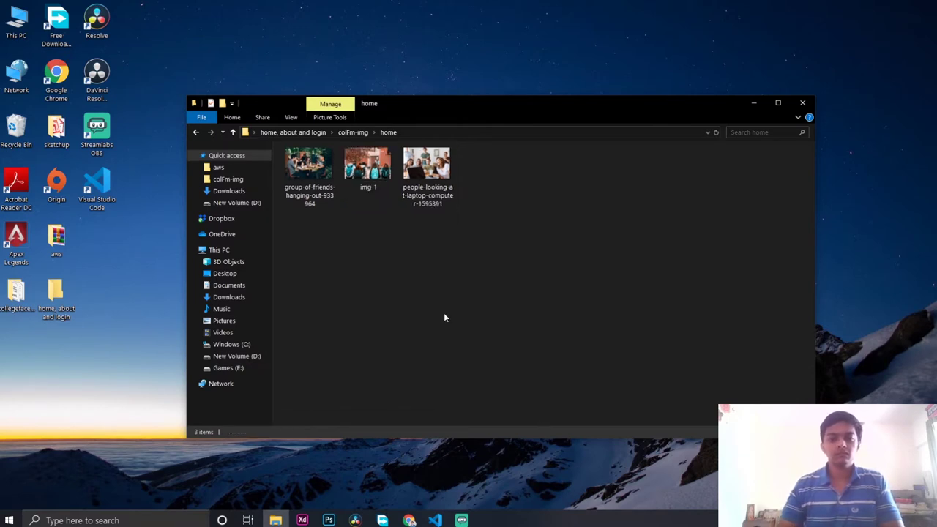
click(430, 189)
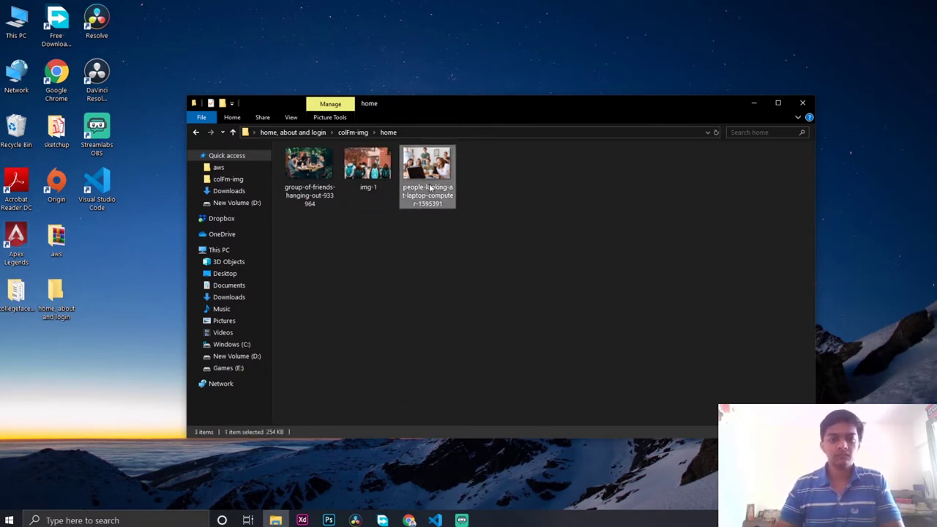
right_click(371, 177)
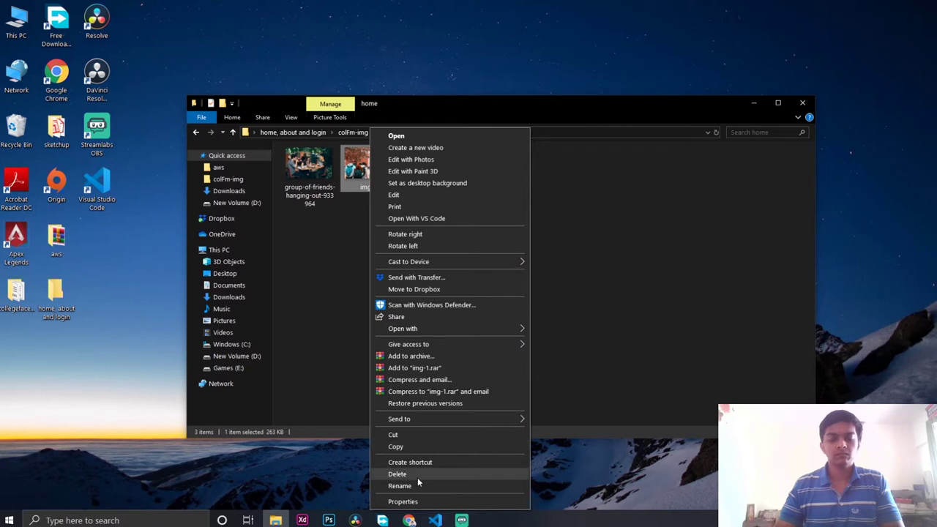
click(637, 297)
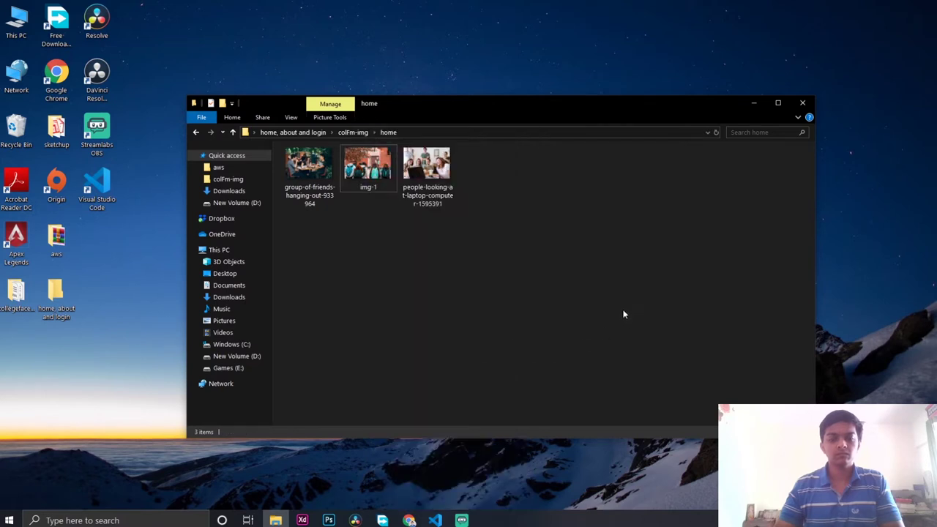
right_click(418, 174)
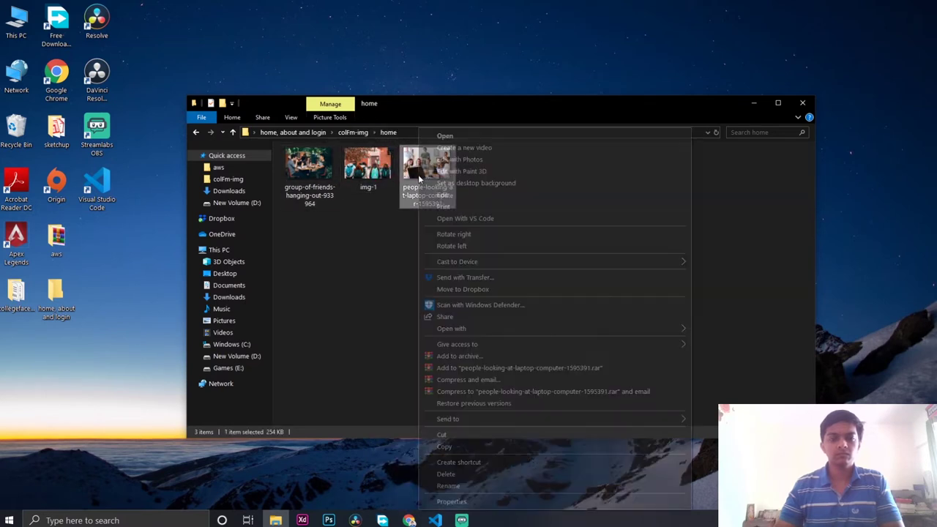
click(357, 261)
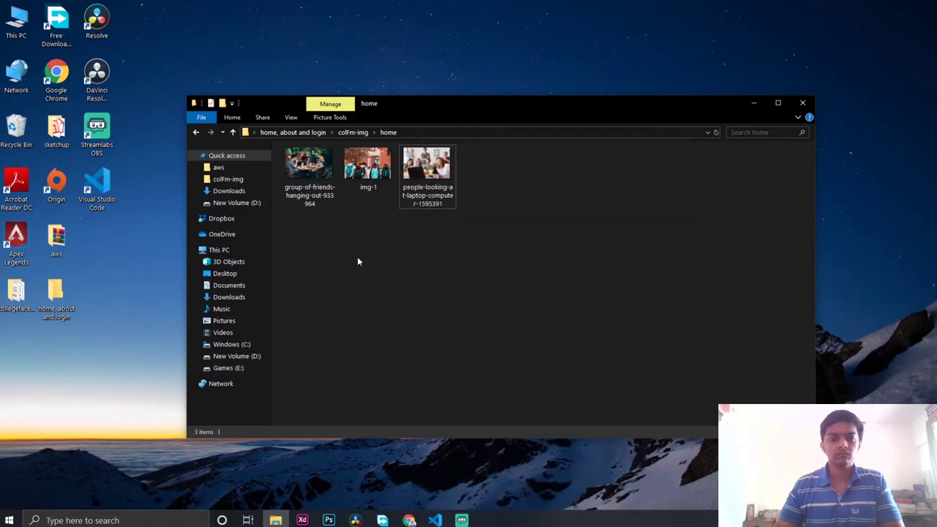
click(233, 132)
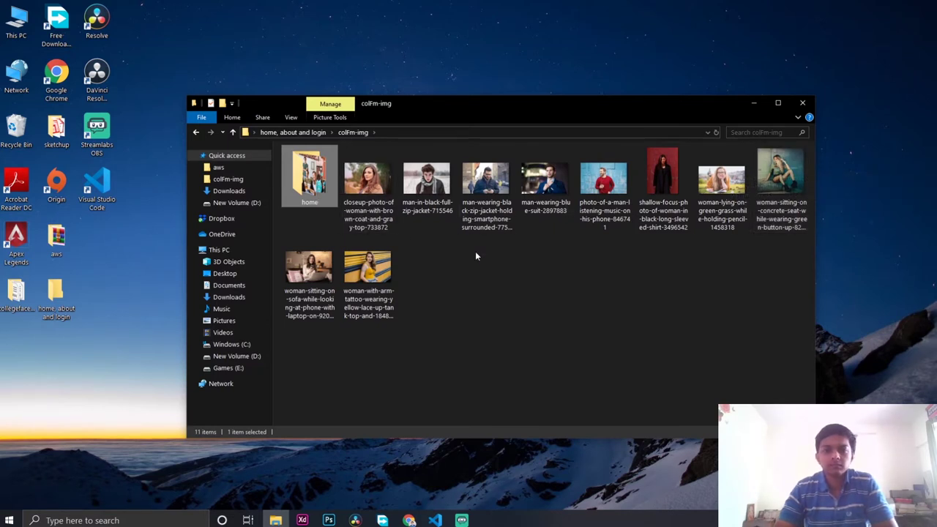
click(485, 300)
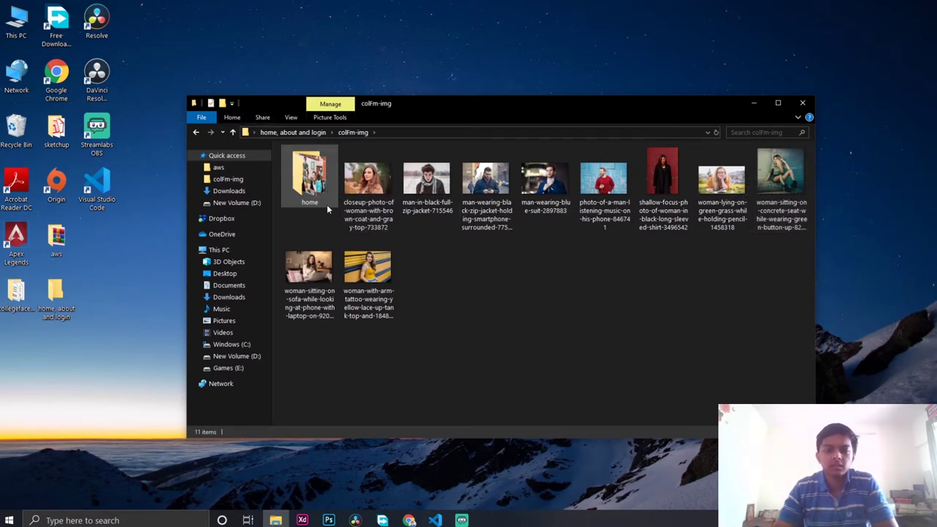
mouse_move(315, 197)
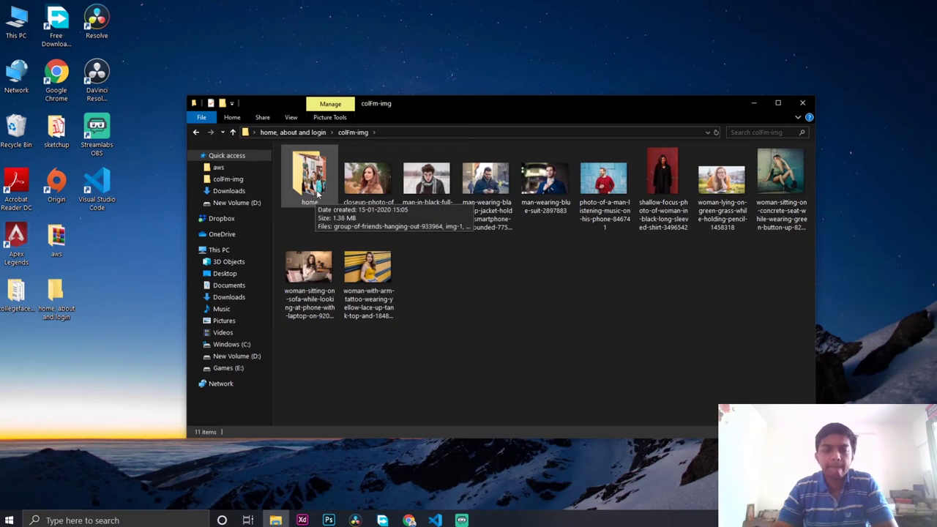
double_click(302, 173)
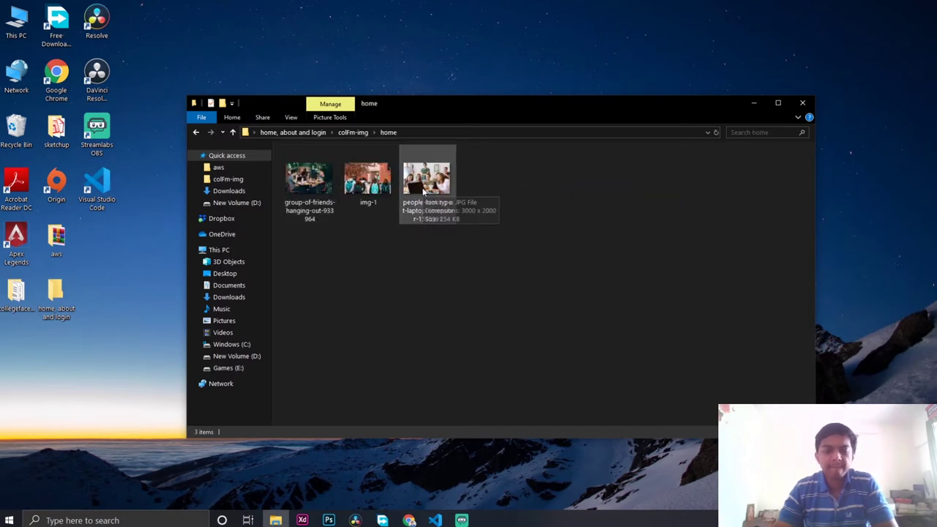
Rename the people-looking-at-laptop-computer image in the home folder as img-2
right_click(422, 209)
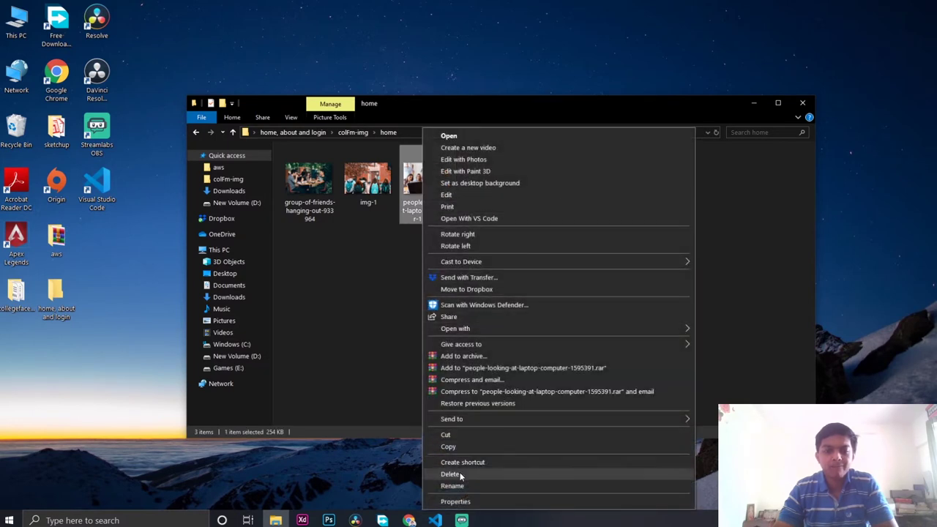
click(458, 484)
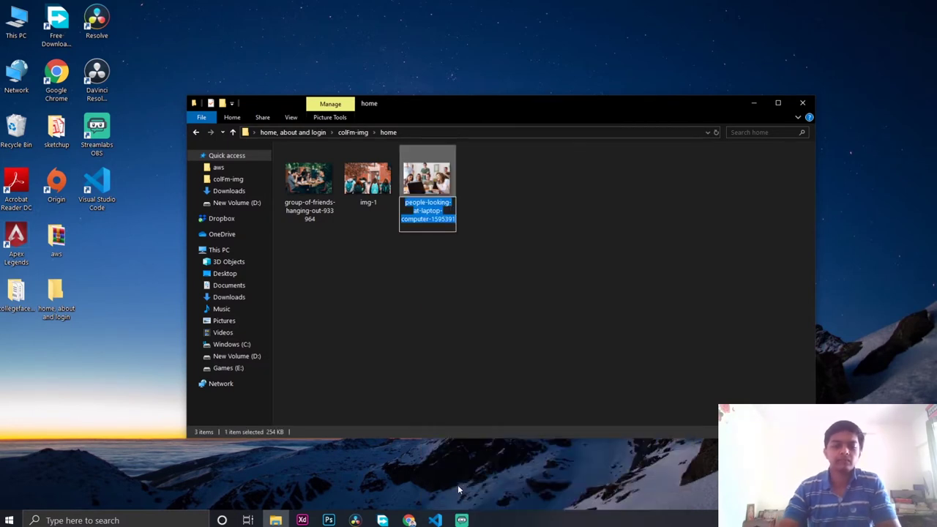
key(BackSpace)
text(img)
text(-1)
key(BackSpace)
text(2)
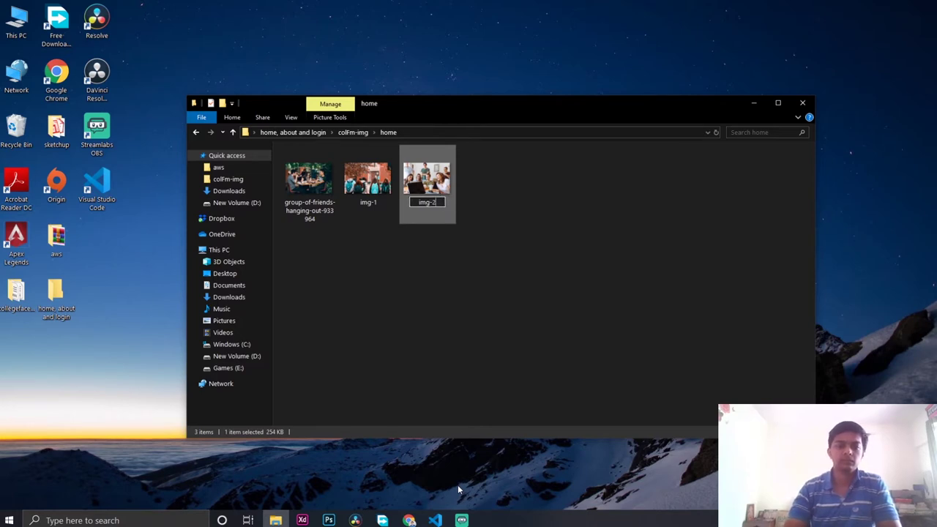
key(Return)
Rename the group-of-friends-hanging-out image in the home folder as img-3
click(308, 168)
right_click(300, 172)
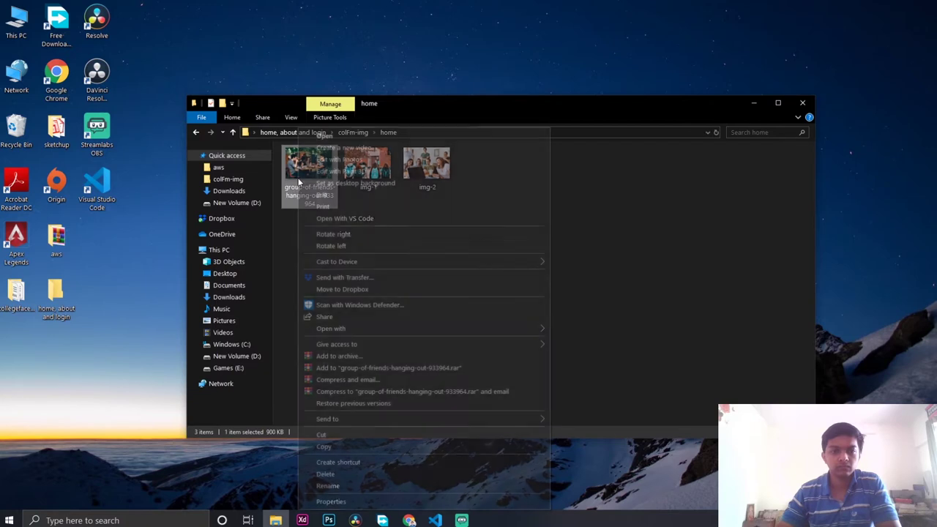
click(337, 486)
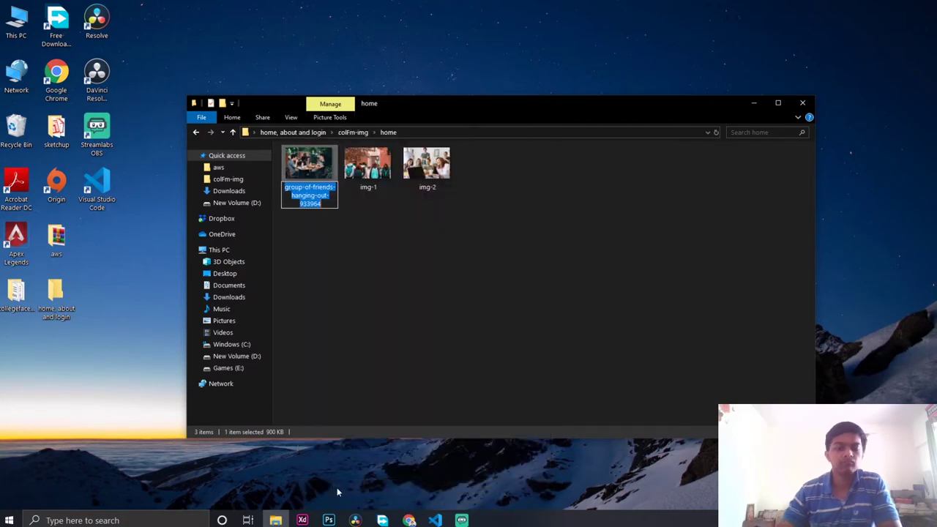
text(img)
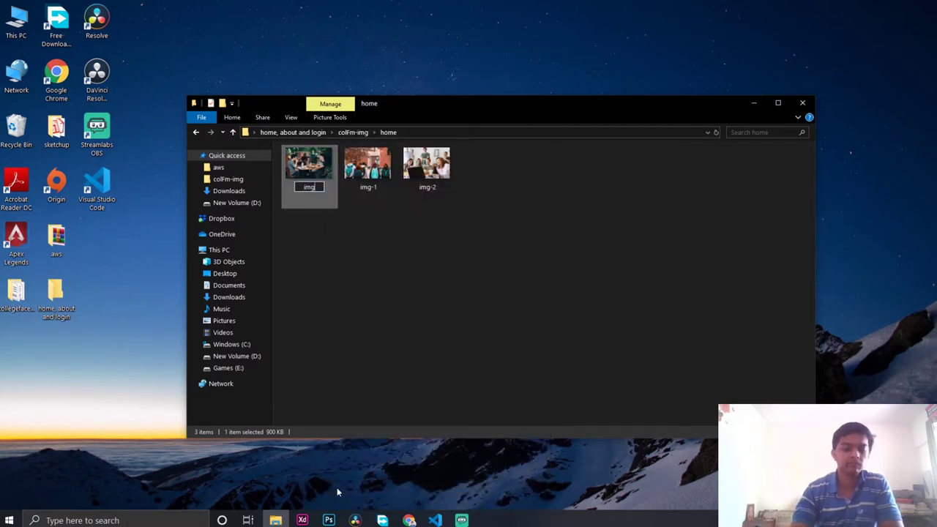
text(-3)
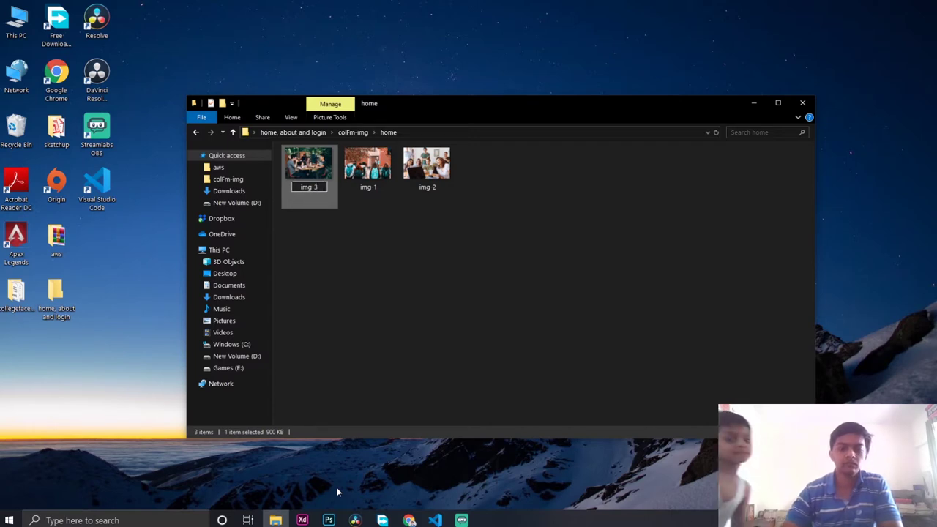
key(Return)
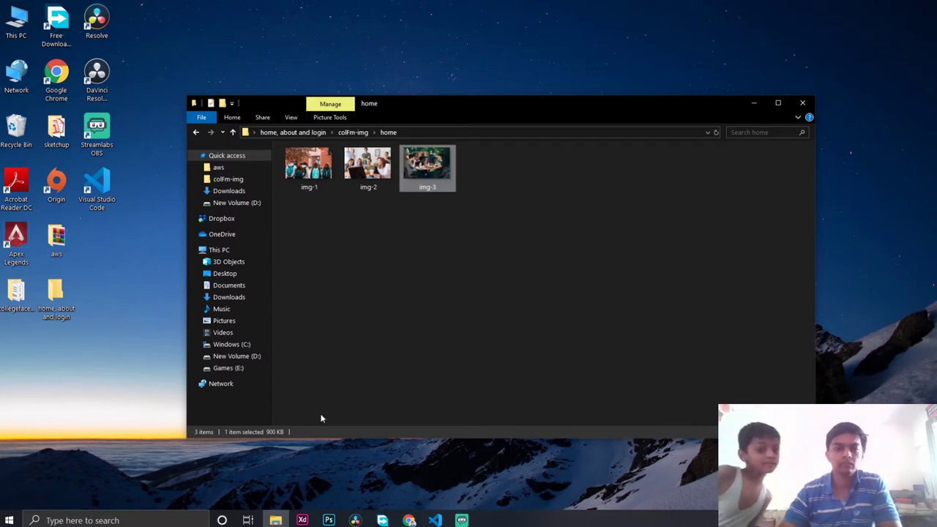
click(322, 264)
Go back up to the colFm-img folder and create a new subfolder named About there
mouse_move(414, 103)
mouse_down()
mouse_move(412, 110)
mouse_move(408, 94)
mouse_up()
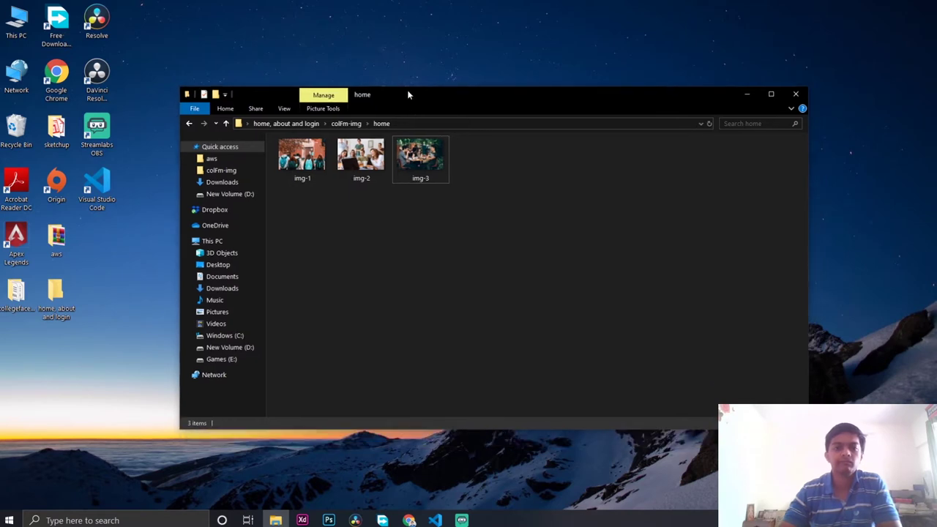
click(226, 123)
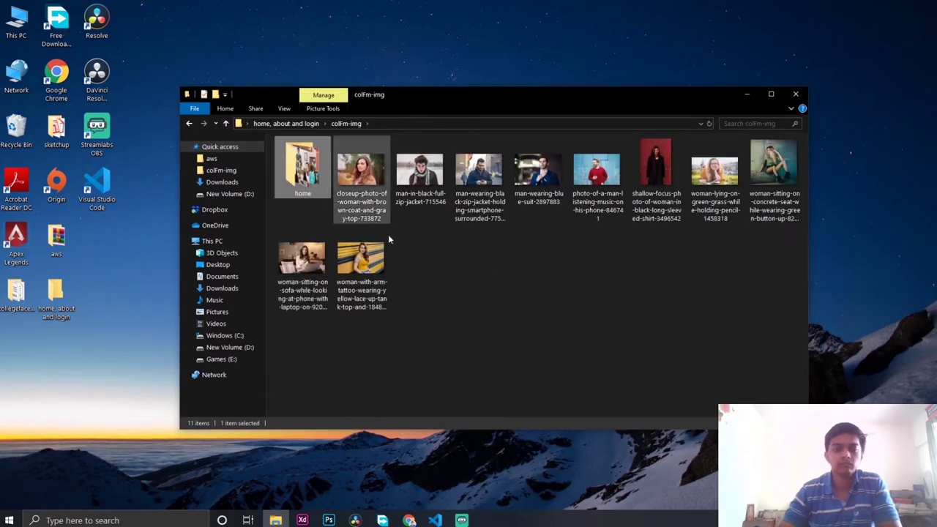
right_click(452, 266)
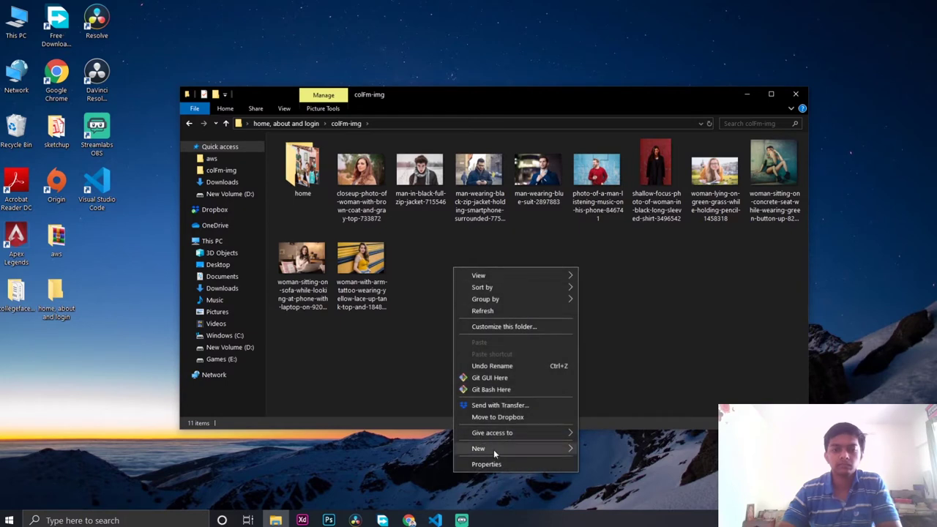
mouse_move(494, 449)
click(619, 313)
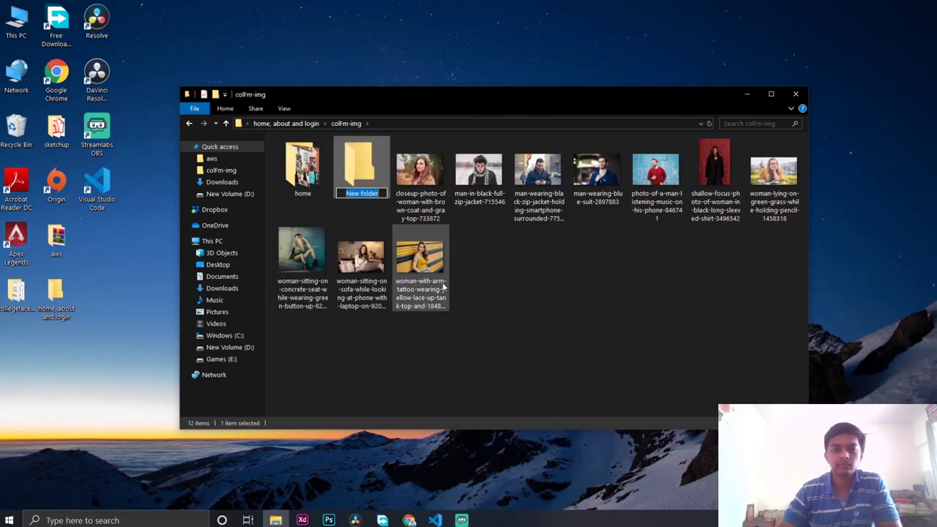
text(About)
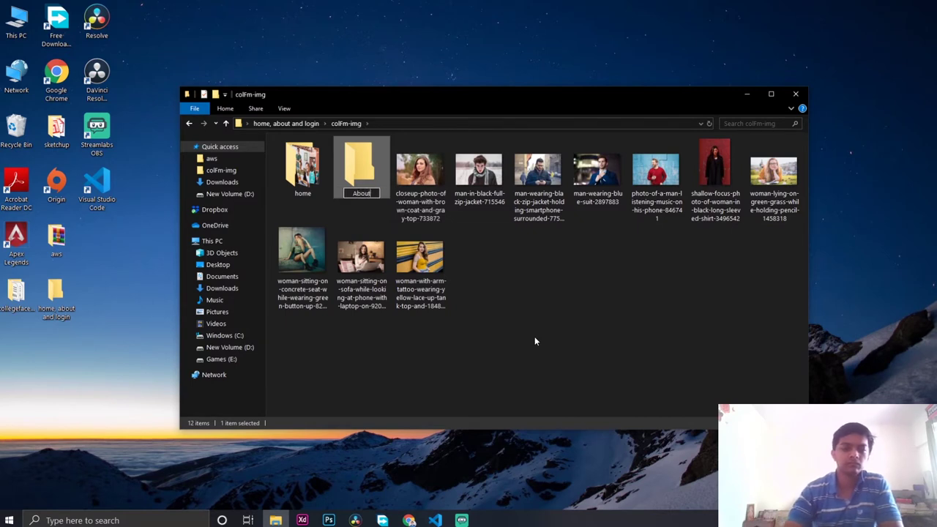
key(Return)
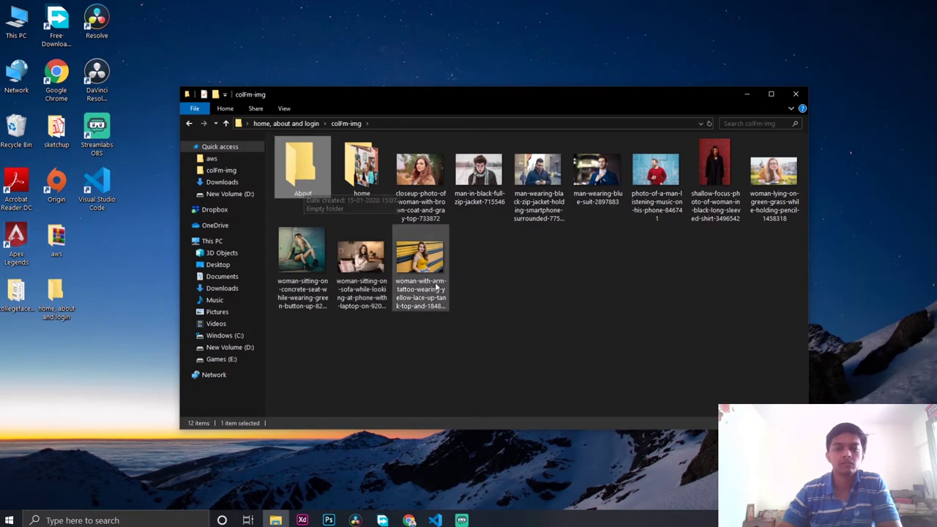
click(532, 308)
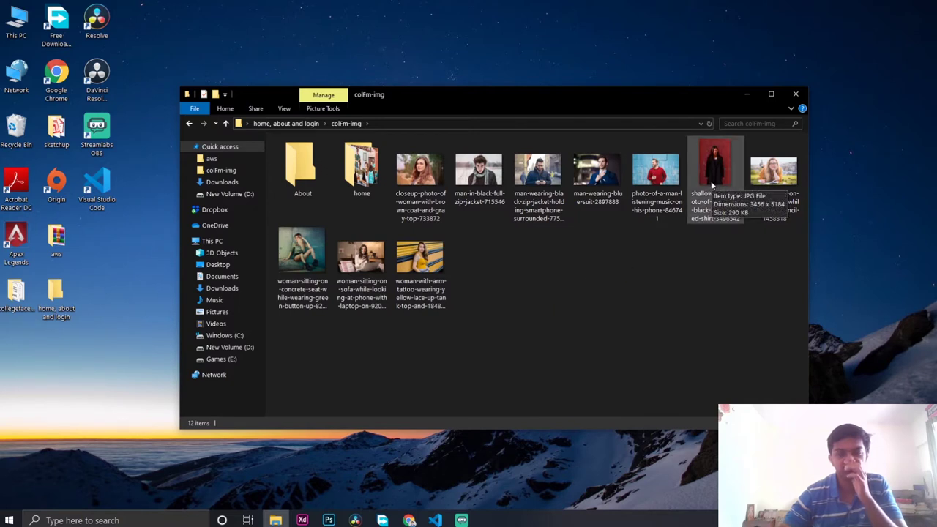
Move the shallow-focus photo of the woman in a black long-sleeved shirt into the About folder
click(711, 185)
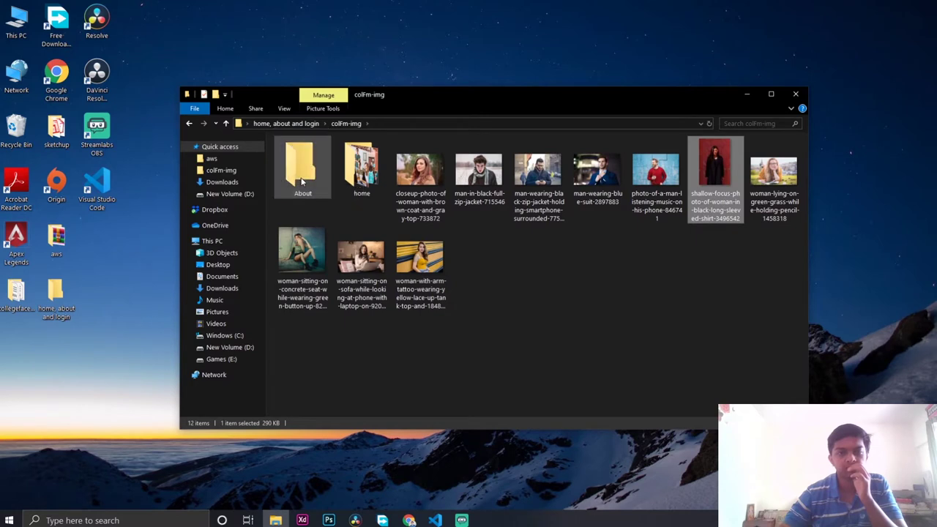
drag(302, 182, 302, 183)
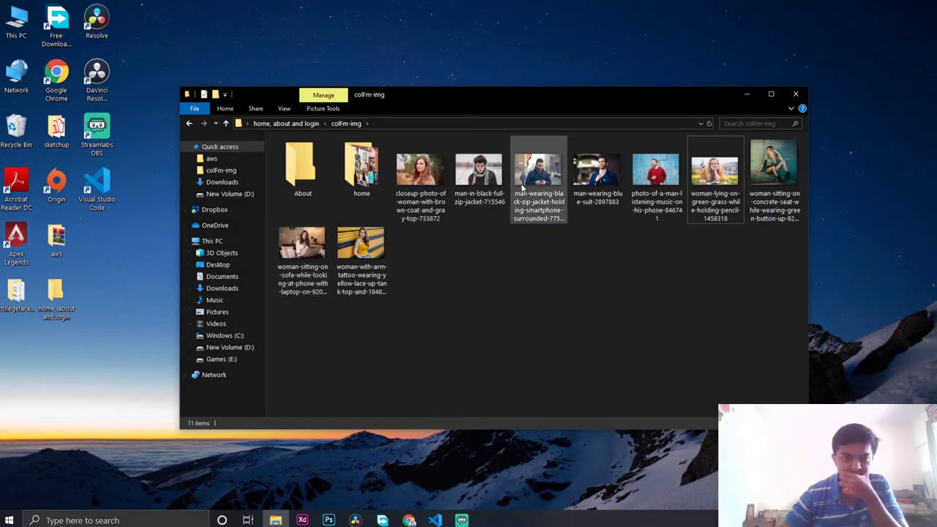
mouse_move(522, 188)
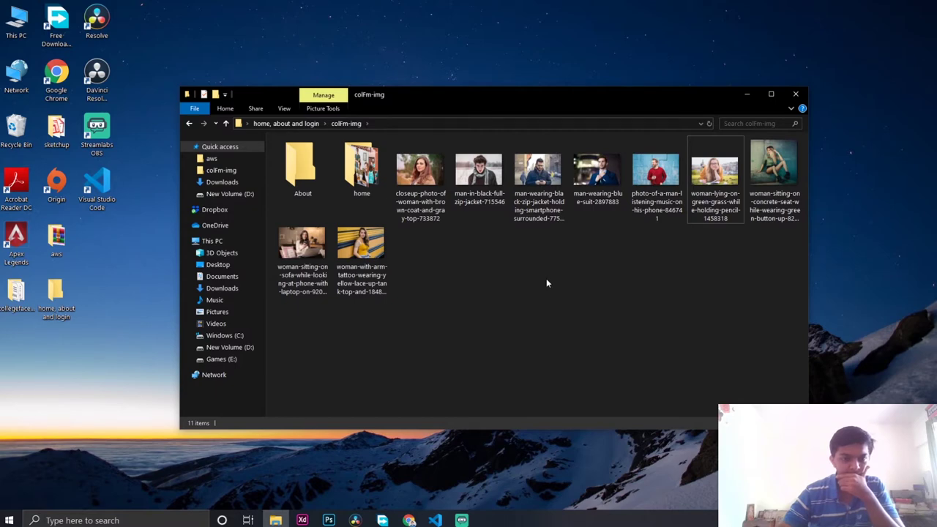
Switch to Chrome, open pexels.com in a new browser tab and close the GitHub index.html page
click(408, 520)
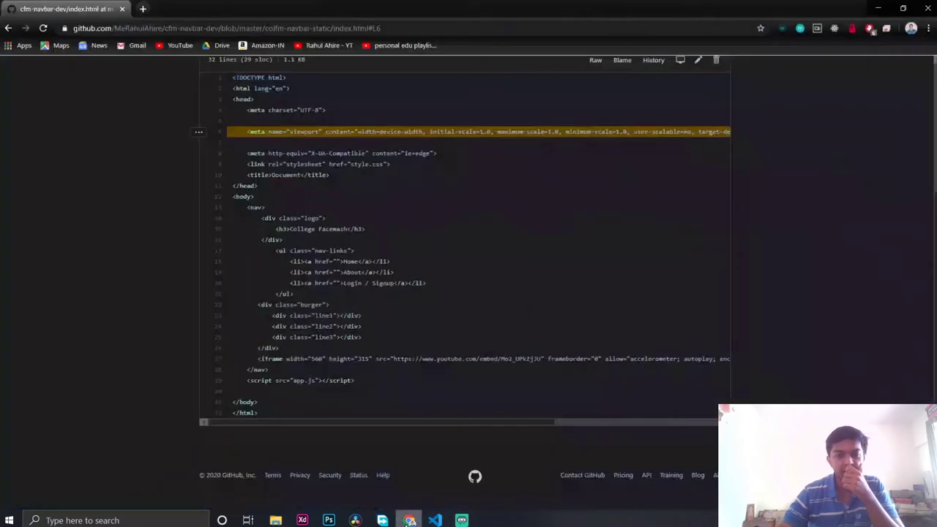
click(142, 9)
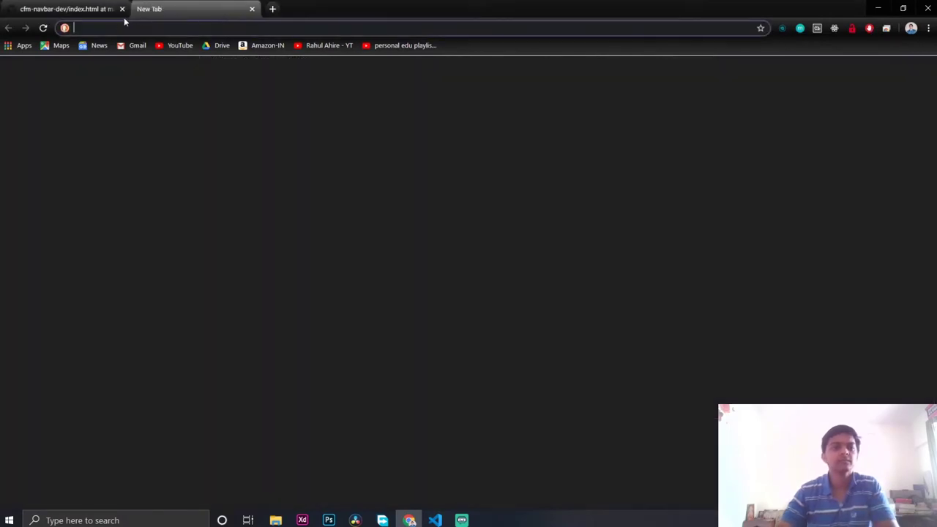
text(pexels.com)
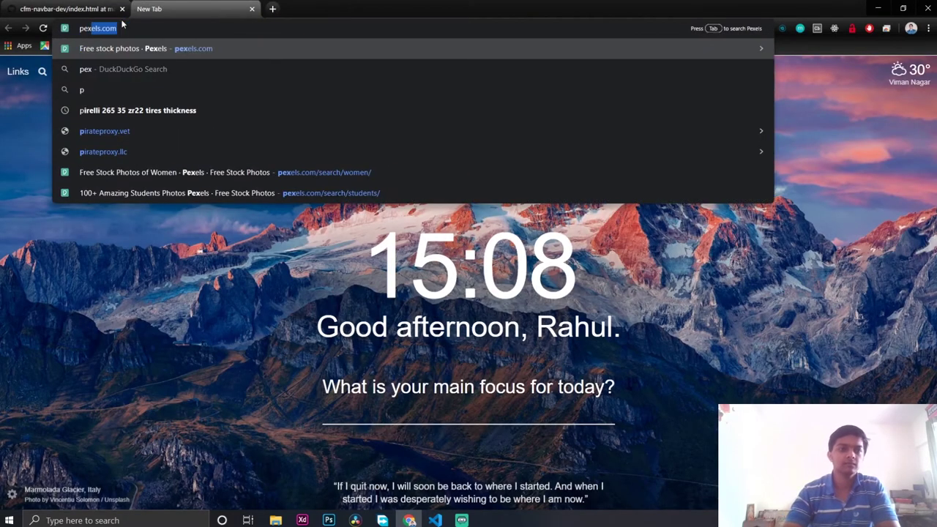
key(Return)
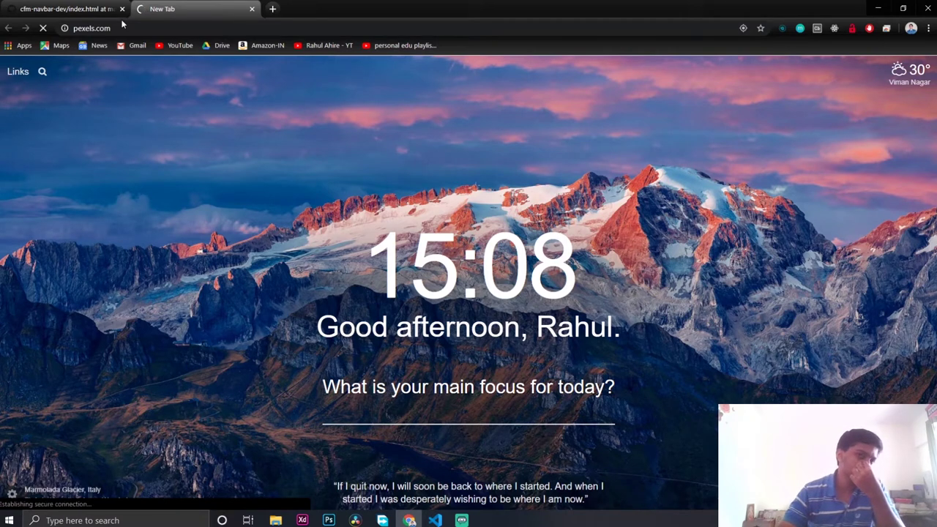
click(122, 9)
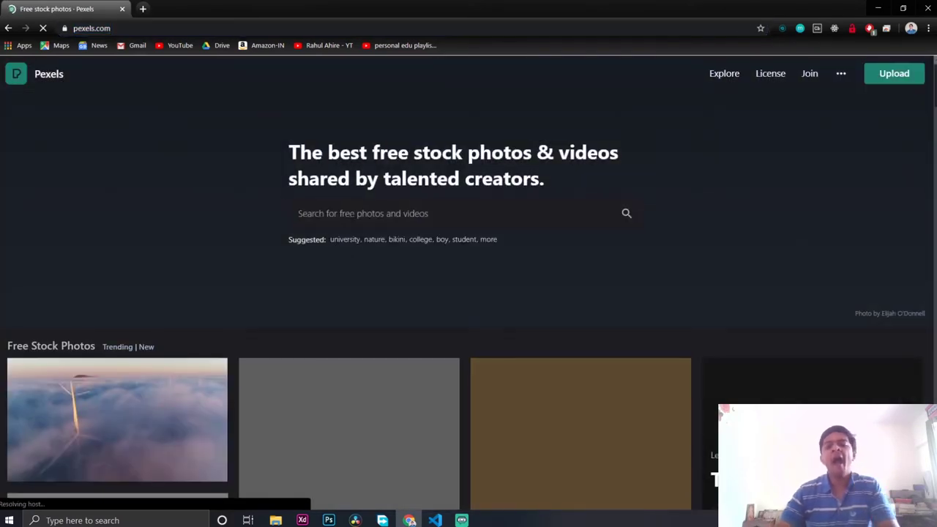
Search Pexels for login photos and look through the results for a suitable login page image
click(298, 213)
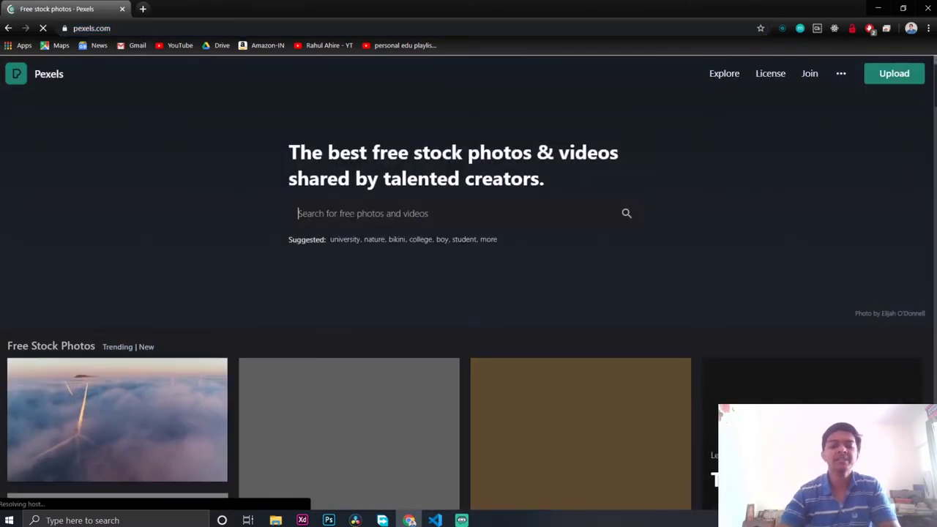
text(pex)
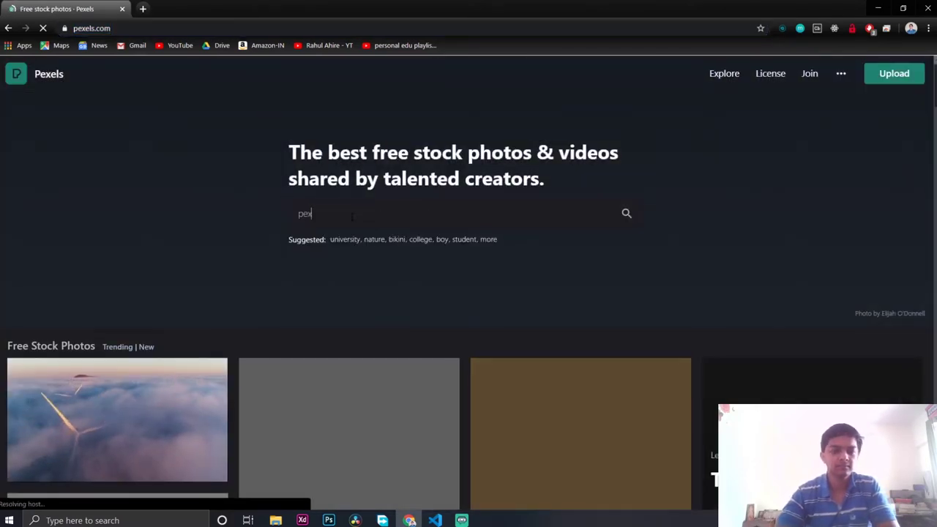
key(BackSpace)
key(BackSpace)
text(logo)
key(BackSpace)
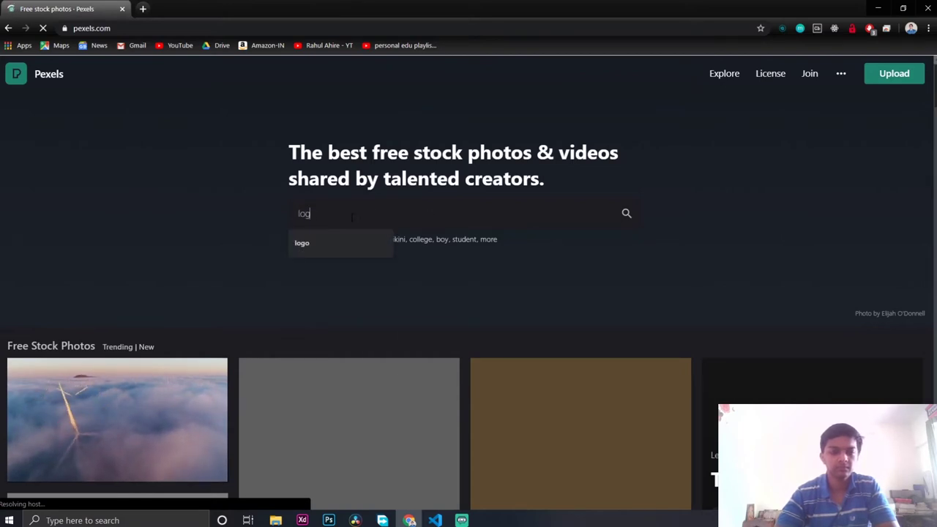
text(in)
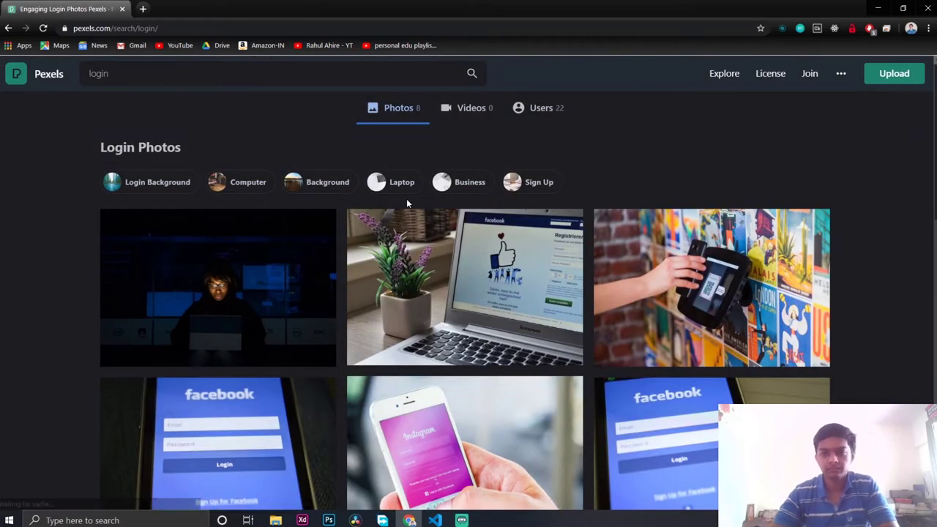
scroll(521, 355, down, 3)
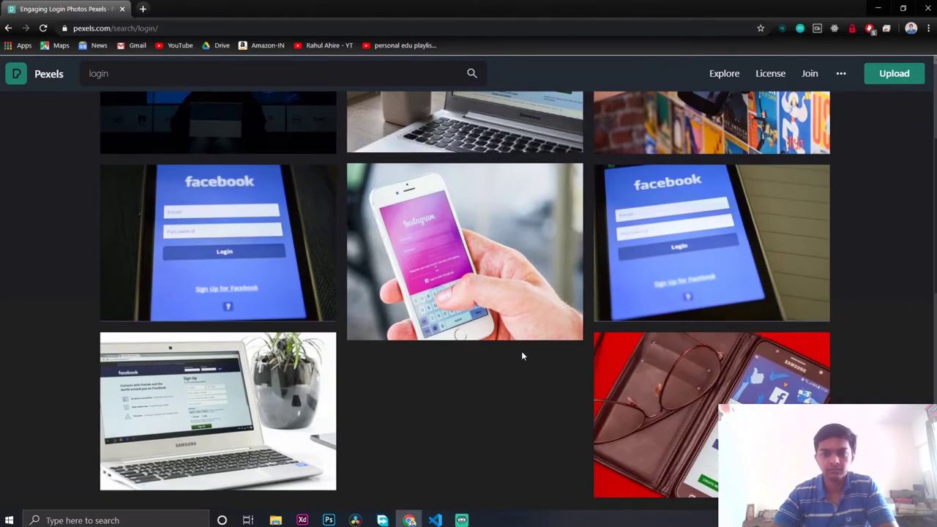
scroll(521, 356, down, 2)
scroll(522, 355, down, 6)
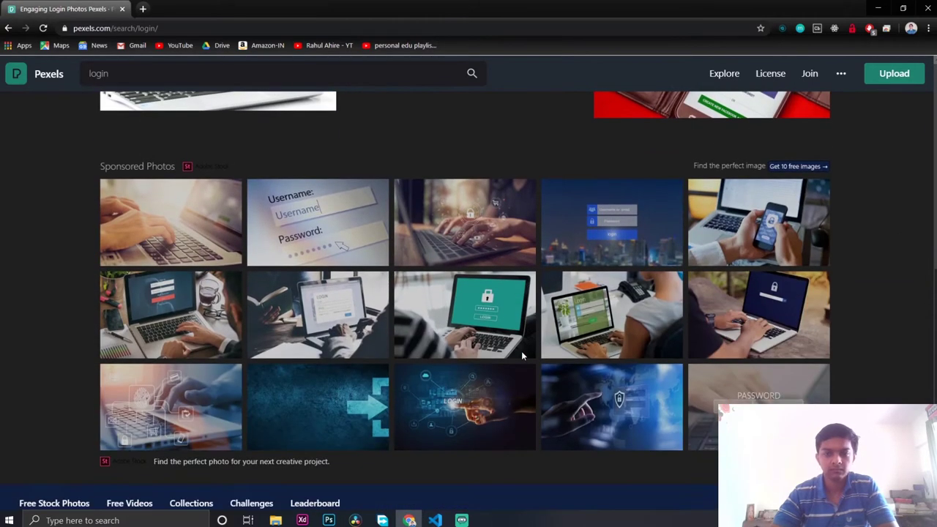
key(Home)
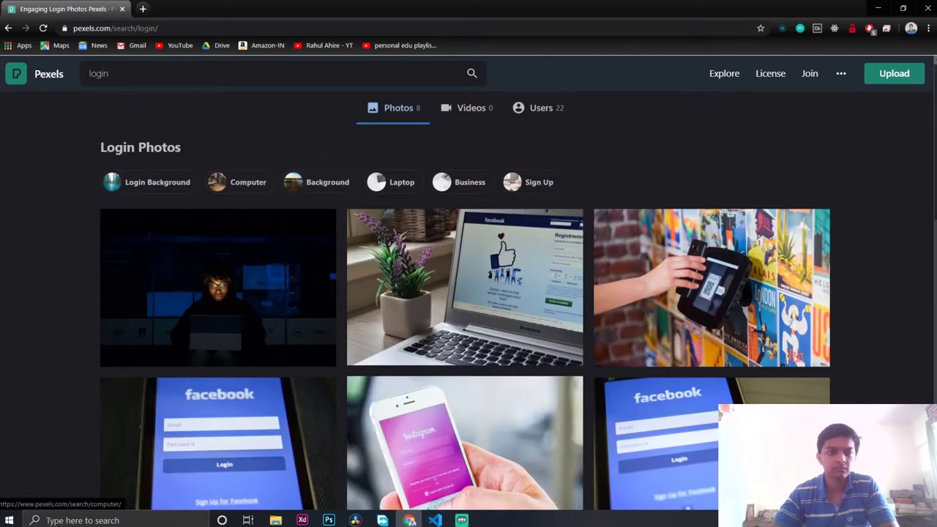
Replace the Pexels search term with smartphone and run the photo search
click(228, 73)
key(BackSpace)
key(BackSpace)
key(BackSpace)
key(BackSpace)
key(BackSpace)
text(smartphone)
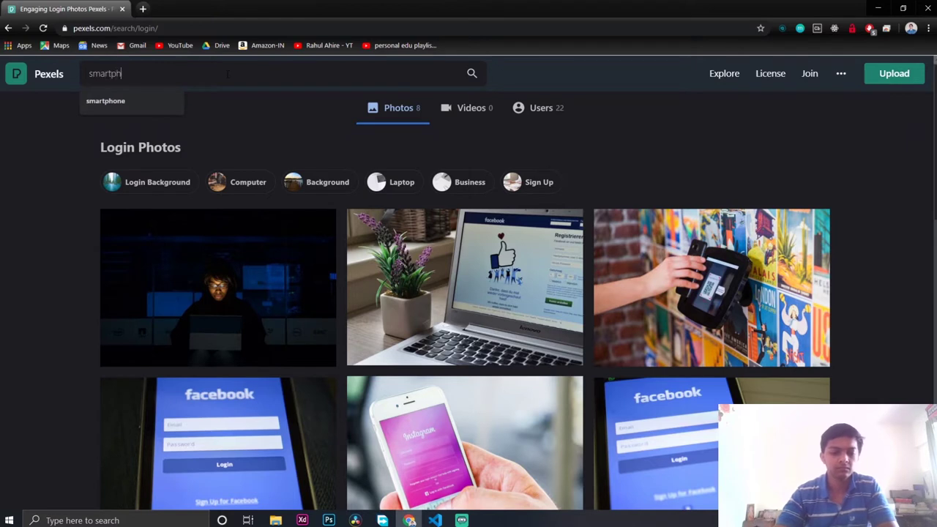
key(Return)
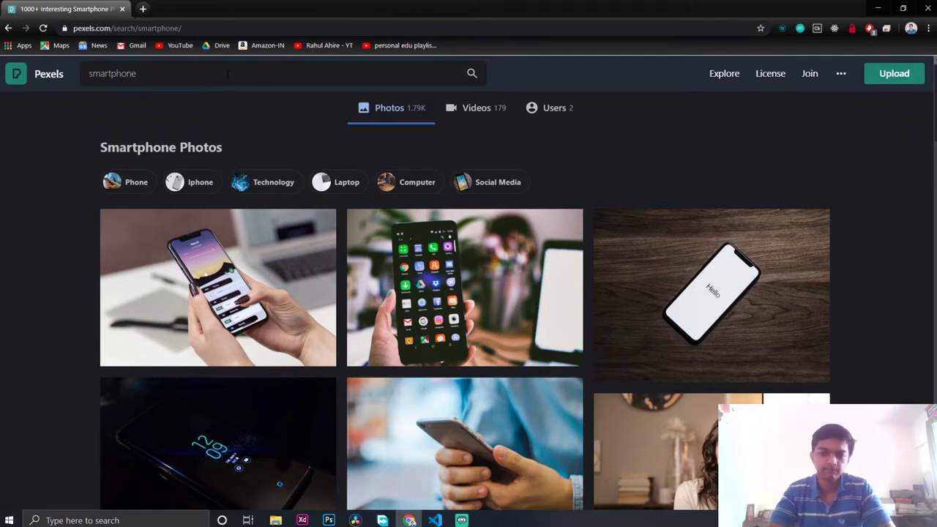
Examine the smartphone photo results for a picture of a person using a phone that suits the login page
scroll(227, 74, down, 3)
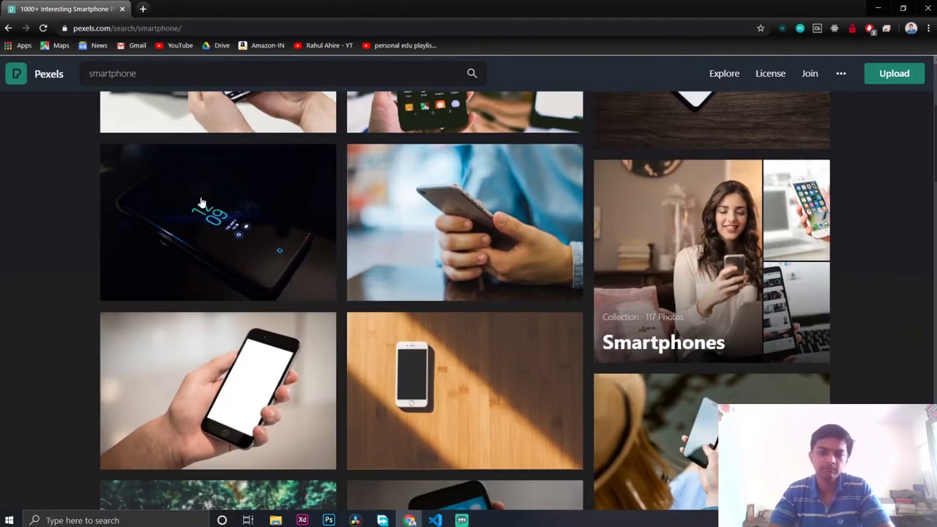
scroll(198, 224, down, 3)
scroll(196, 227, up, 4)
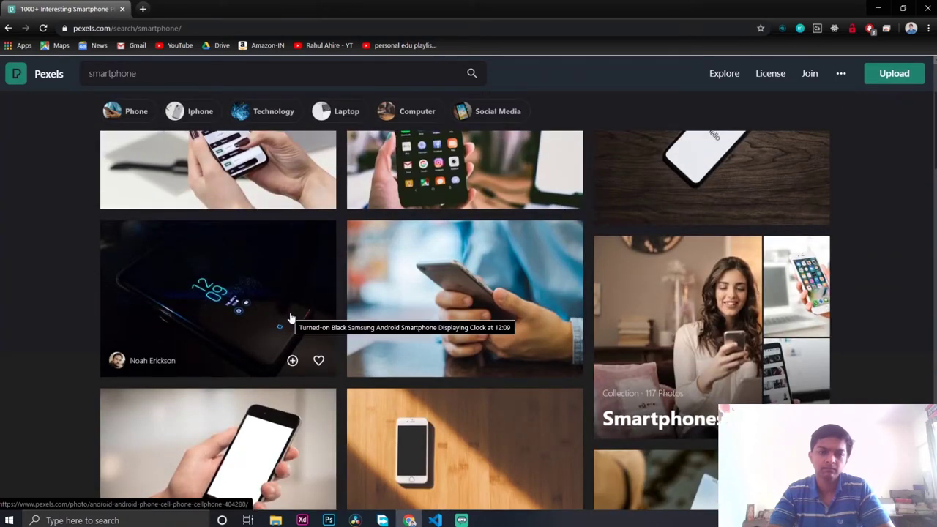
scroll(290, 319, down, 3)
scroll(290, 318, down, 2)
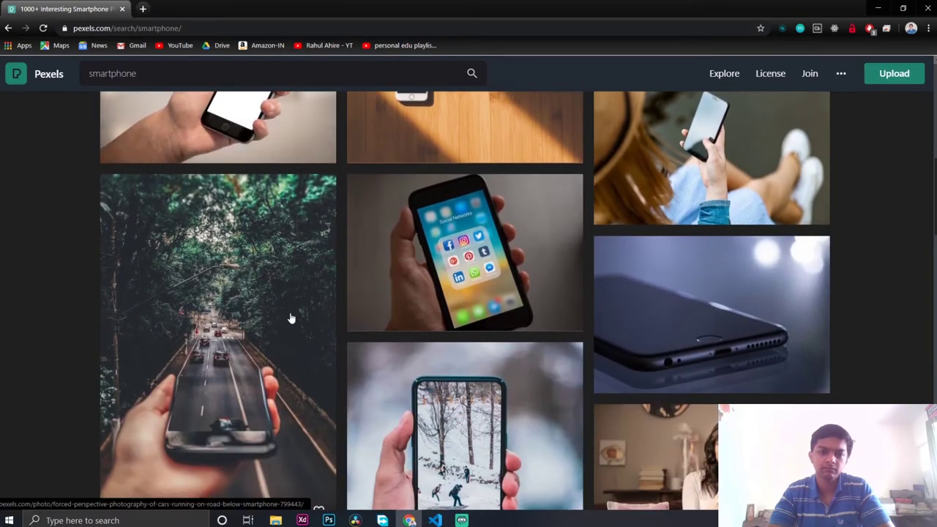
scroll(291, 318, down, 3)
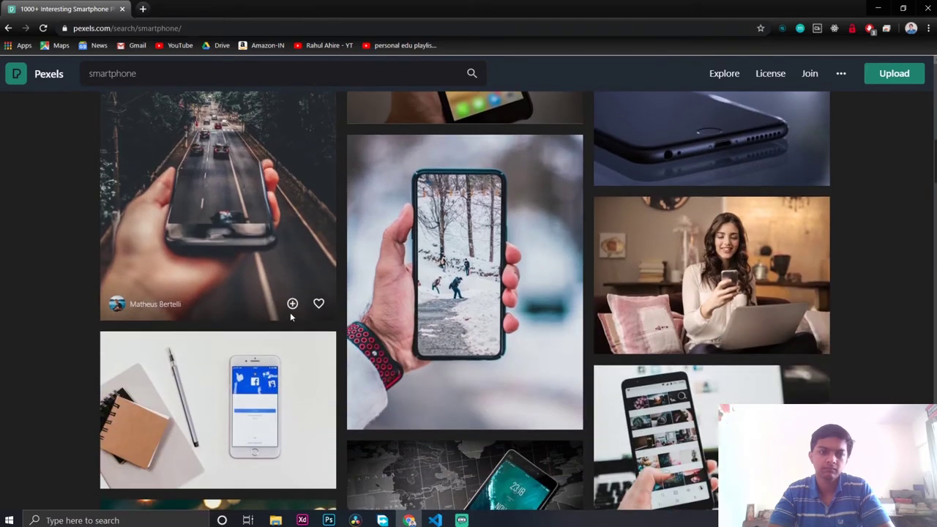
scroll(289, 312, down, 2)
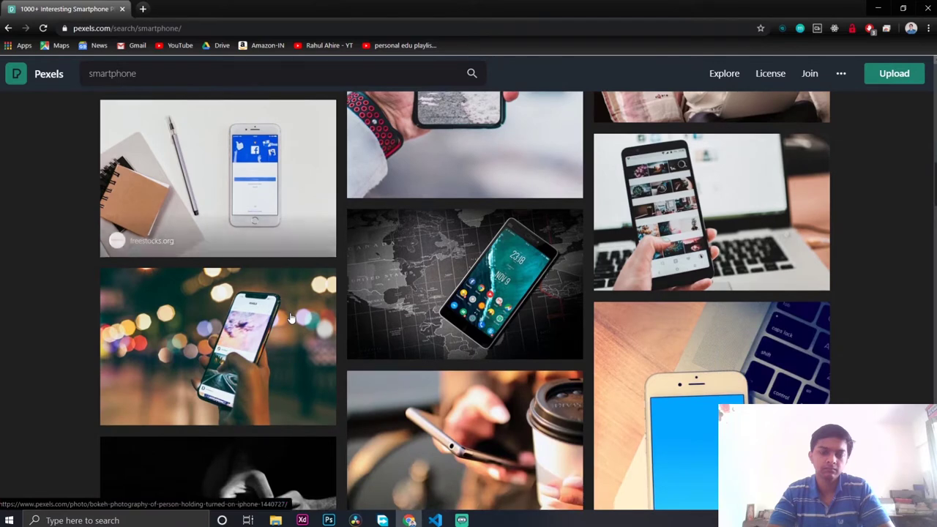
scroll(291, 318, down, 2)
scroll(290, 319, down, 2)
scroll(291, 318, up, 1)
scroll(291, 318, up, 1)
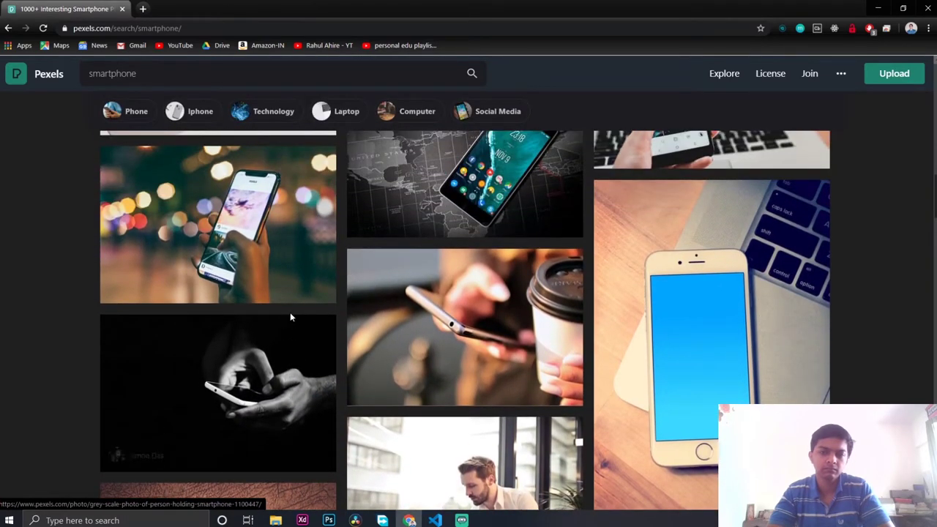
scroll(290, 316, down, 1)
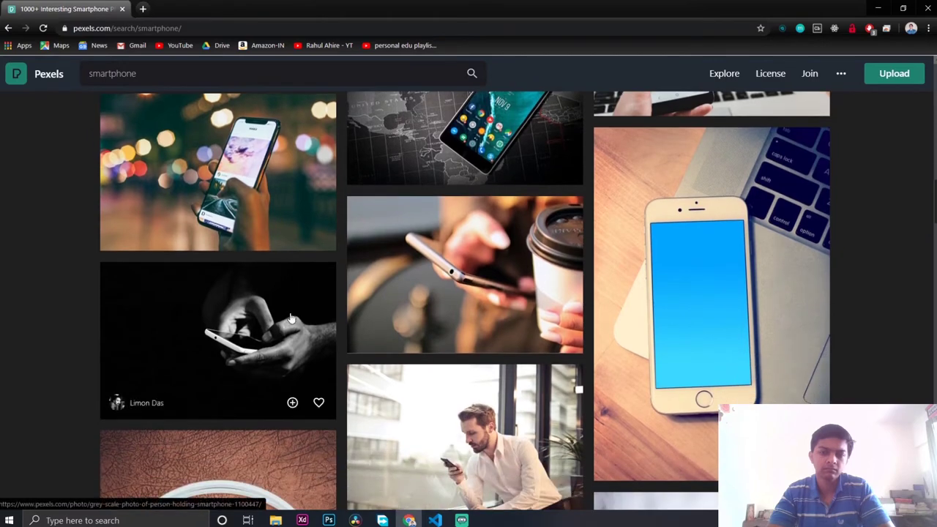
scroll(291, 320, down, 1)
scroll(291, 320, down, 5)
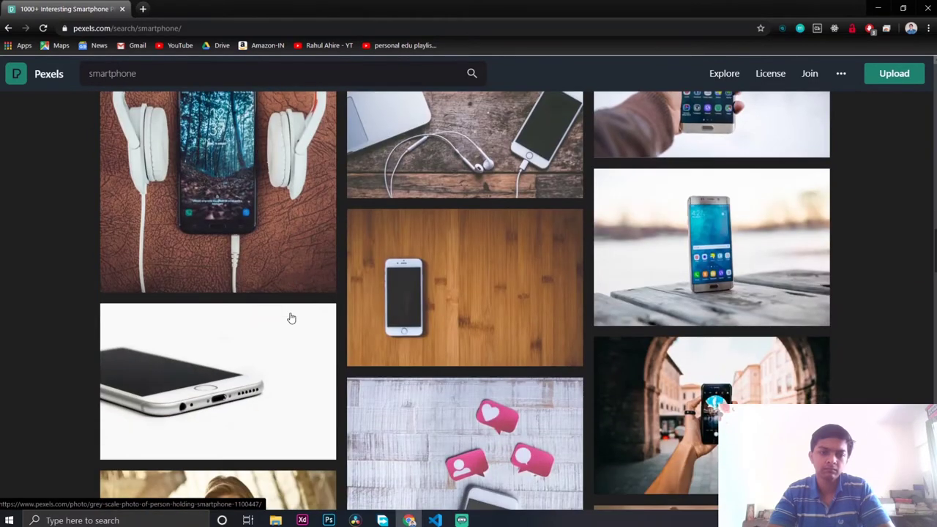
scroll(291, 318, down, 10)
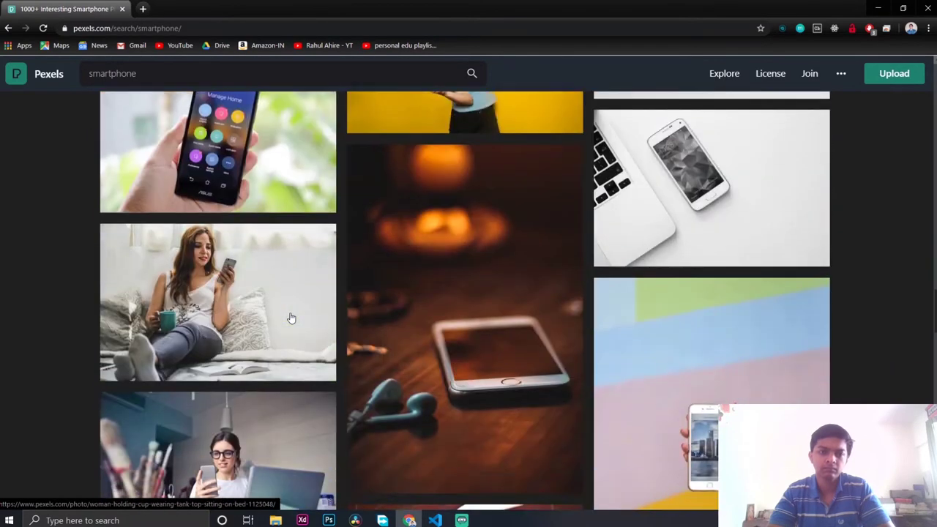
scroll(291, 317, down, 5)
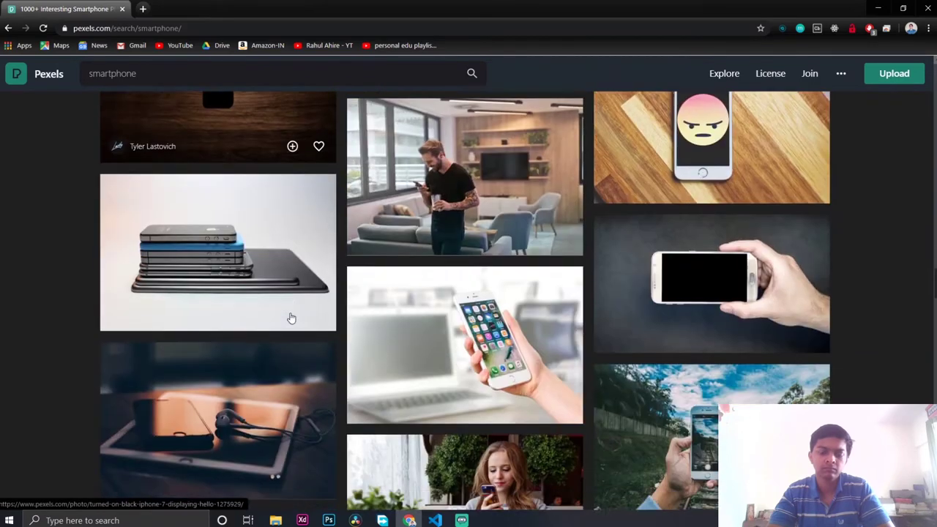
scroll(290, 317, down, 3)
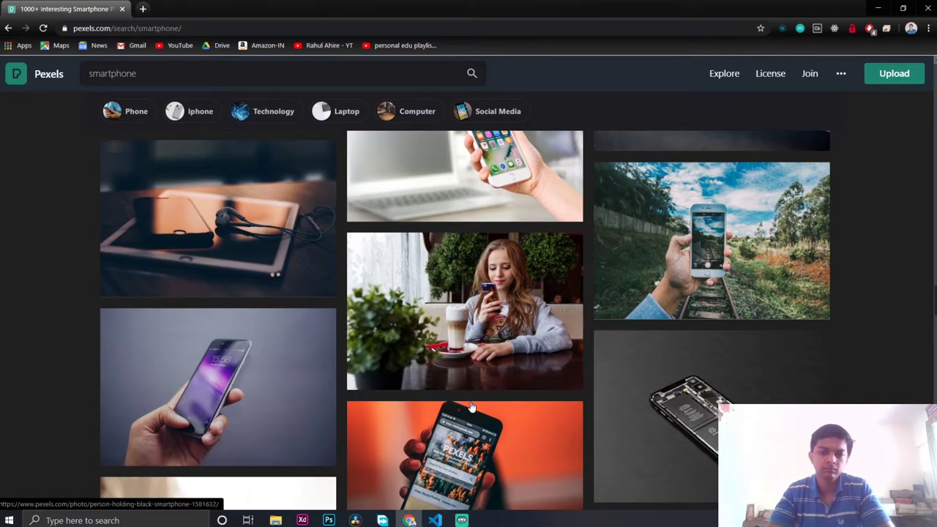
scroll(471, 407, down, 2)
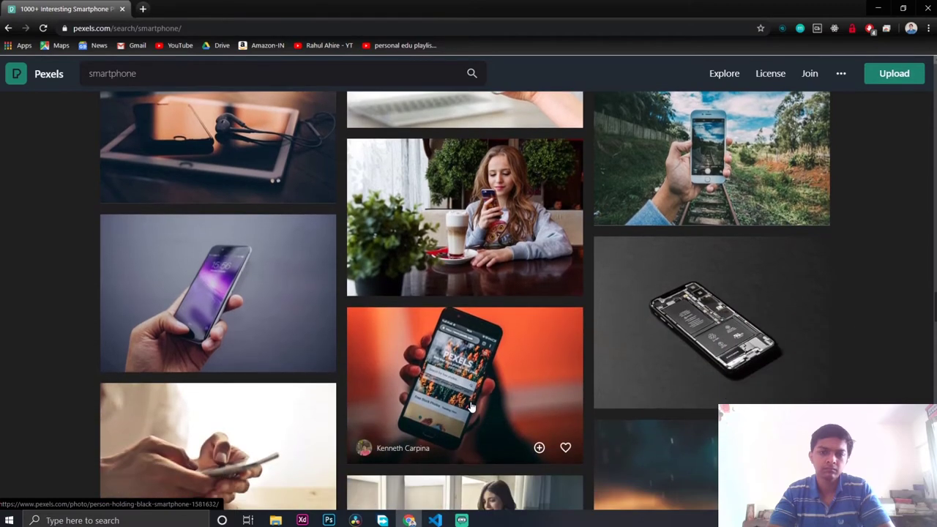
scroll(472, 406, up, 1)
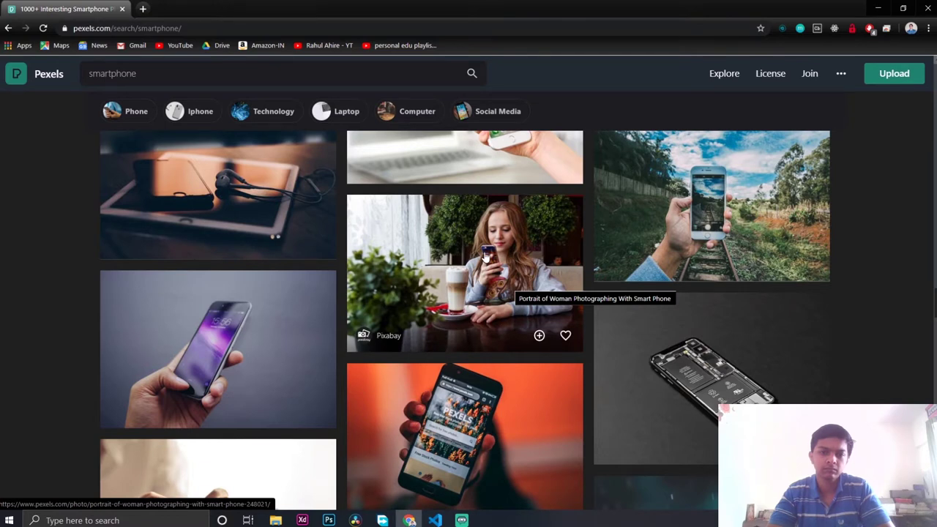
scroll(485, 256, down, 1)
scroll(484, 256, down, 1)
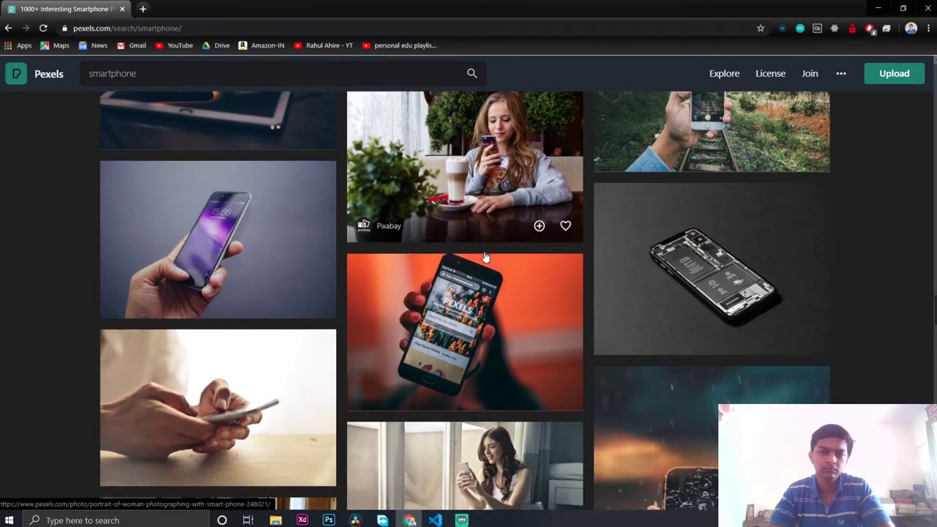
scroll(485, 256, up, 1)
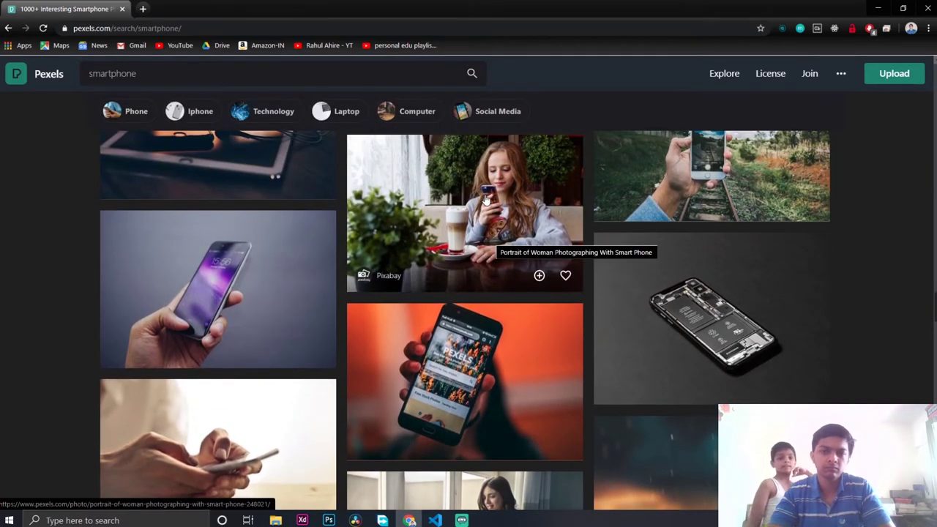
scroll(485, 199, down, 5)
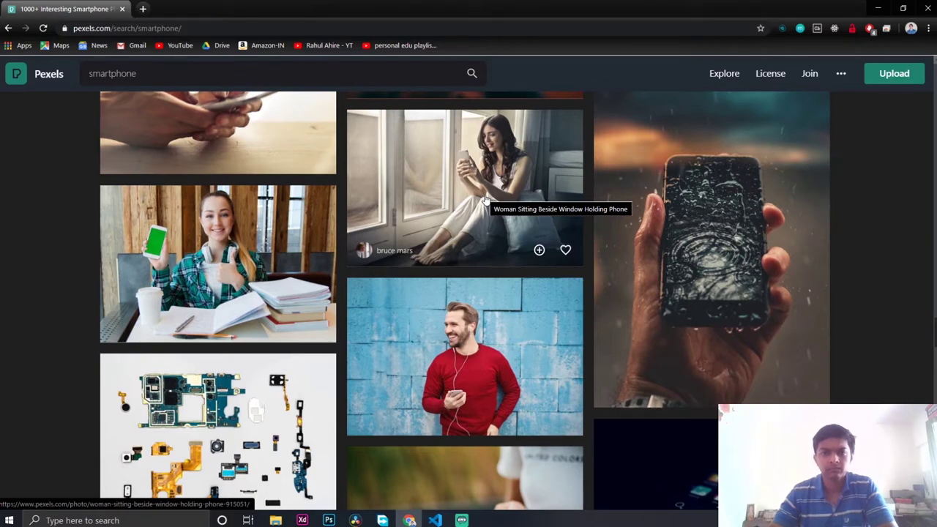
scroll(484, 199, down, 15)
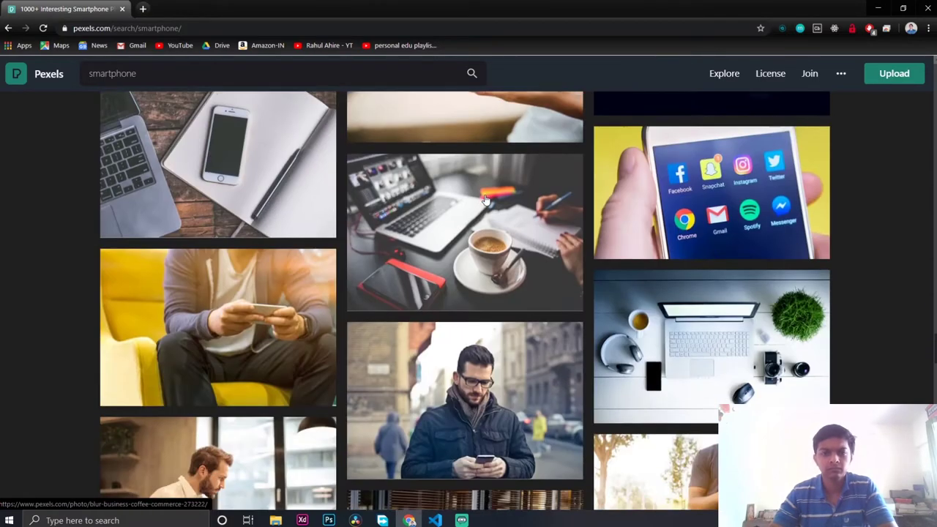
scroll(484, 199, up, 7)
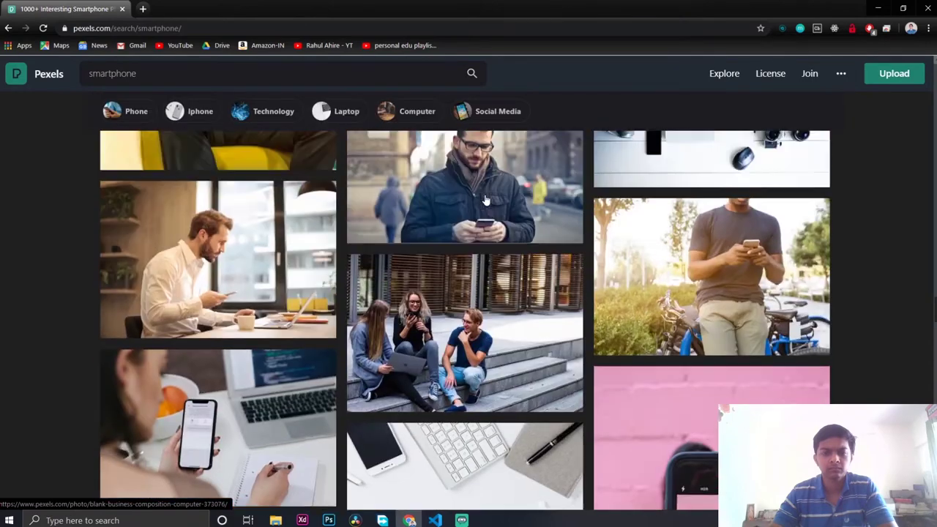
scroll(485, 249, down, 2)
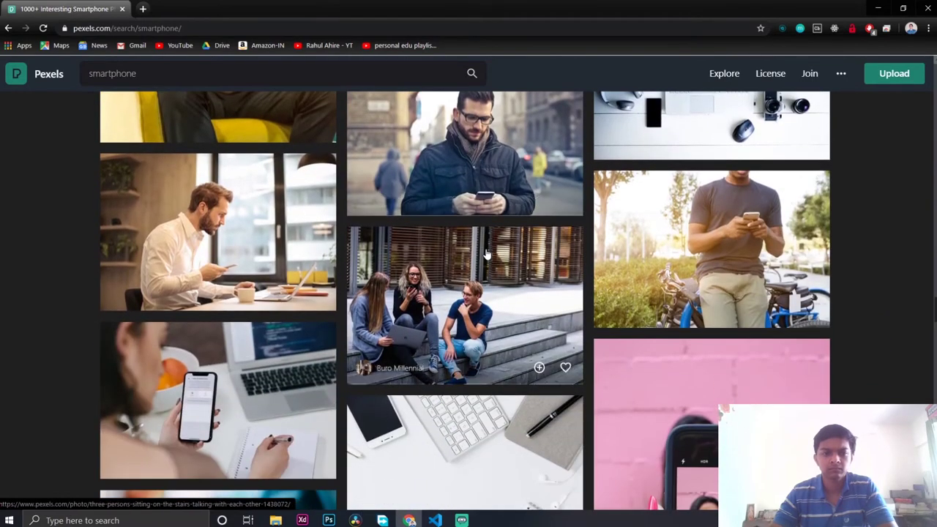
Preview the photo of the person leaning on a bike while holding a smartphone, and return to the search results
click(747, 269)
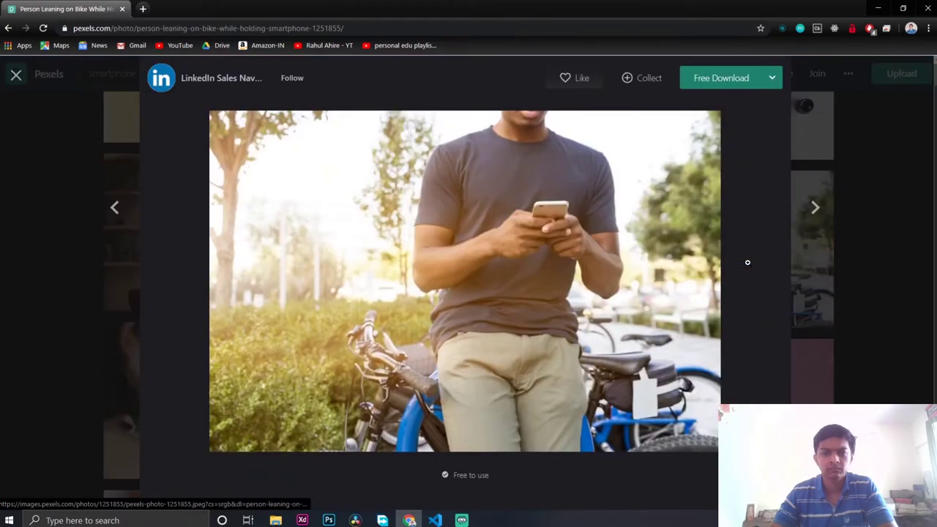
click(863, 258)
scroll(429, 322, down, 10)
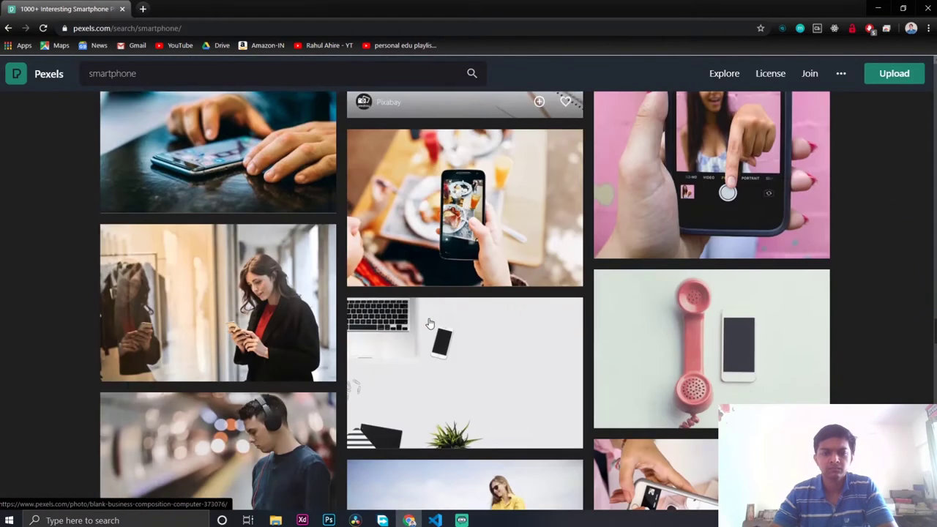
Look further through the smartphone photo results for a picture of a person using a phone that suits the login page
scroll(430, 323, down, 8)
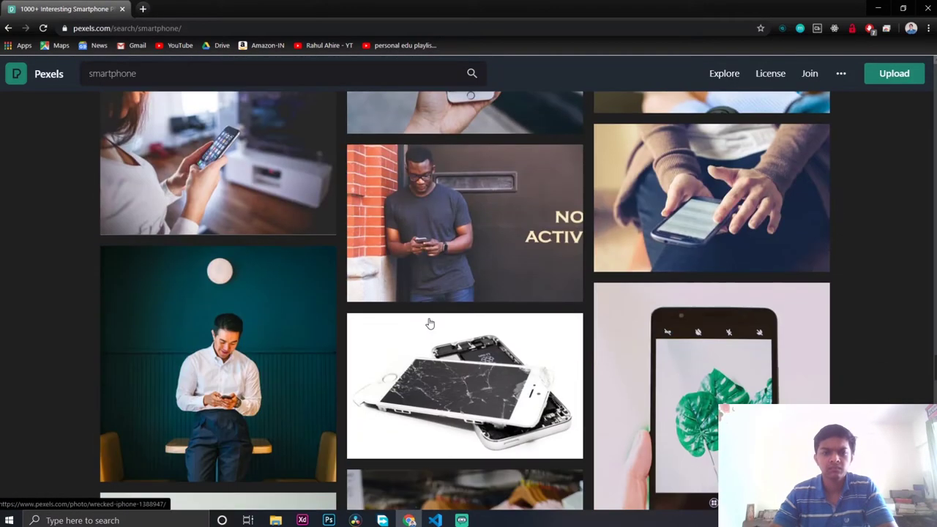
scroll(412, 301, down, 5)
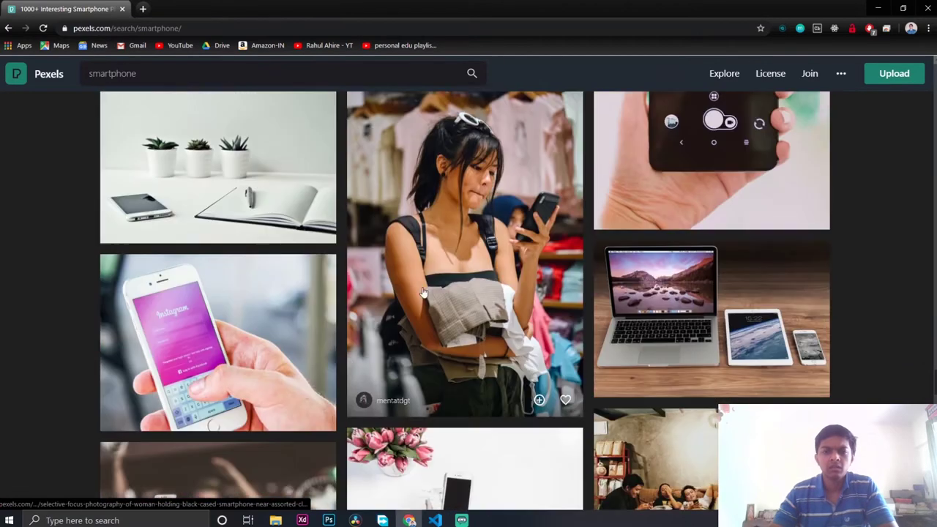
scroll(479, 294, up, 9)
scroll(479, 295, up, 3)
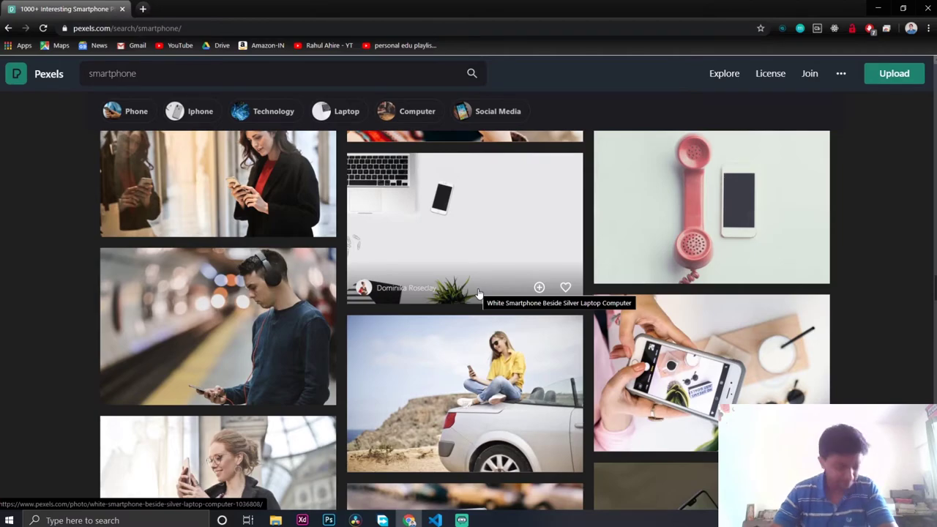
scroll(479, 294, up, 8)
scroll(479, 295, up, 10)
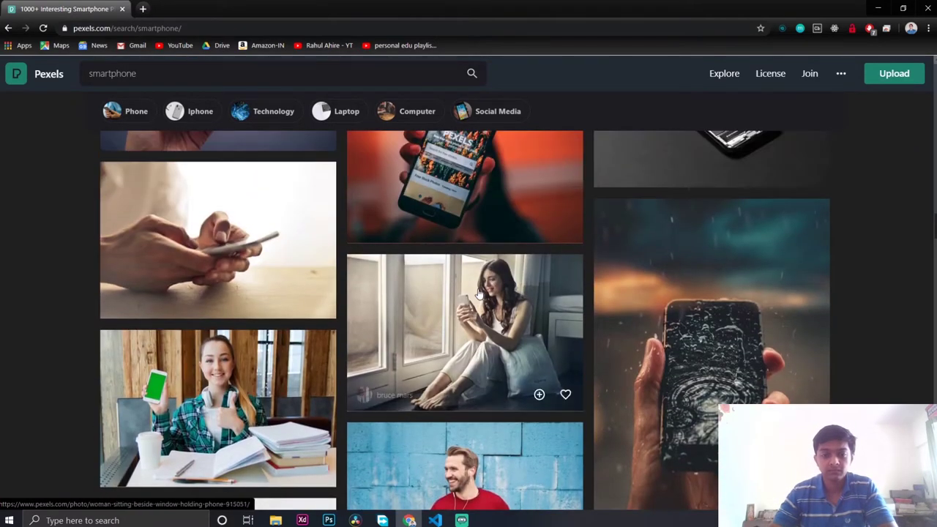
scroll(479, 294, down, 12)
scroll(479, 295, down, 8)
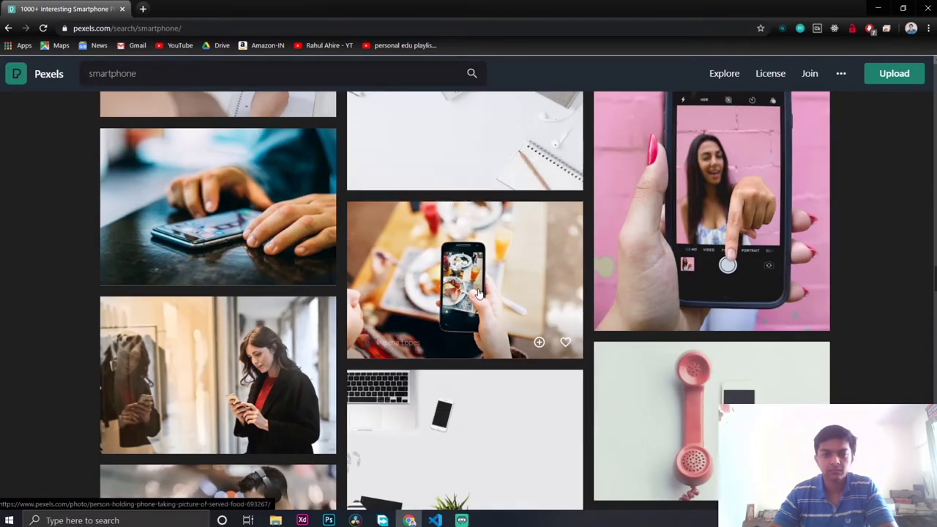
scroll(479, 294, down, 3)
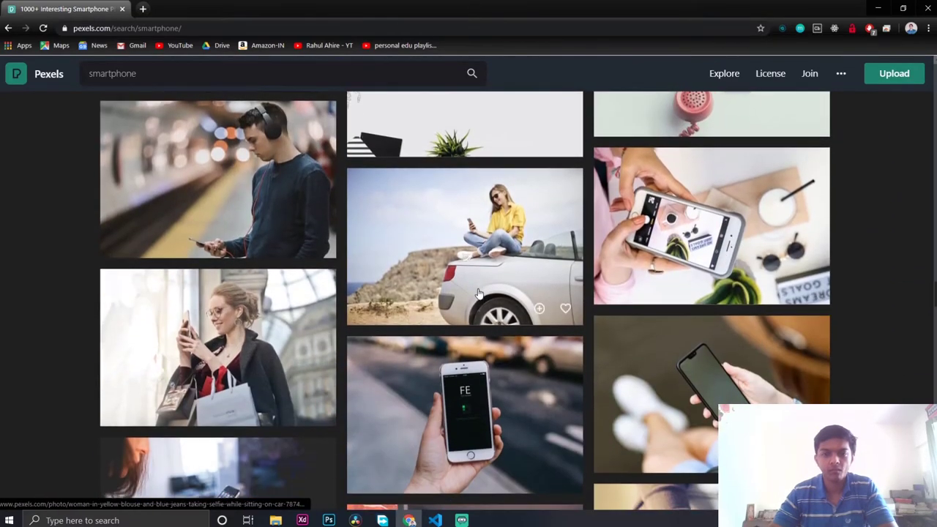
scroll(478, 294, down, 9)
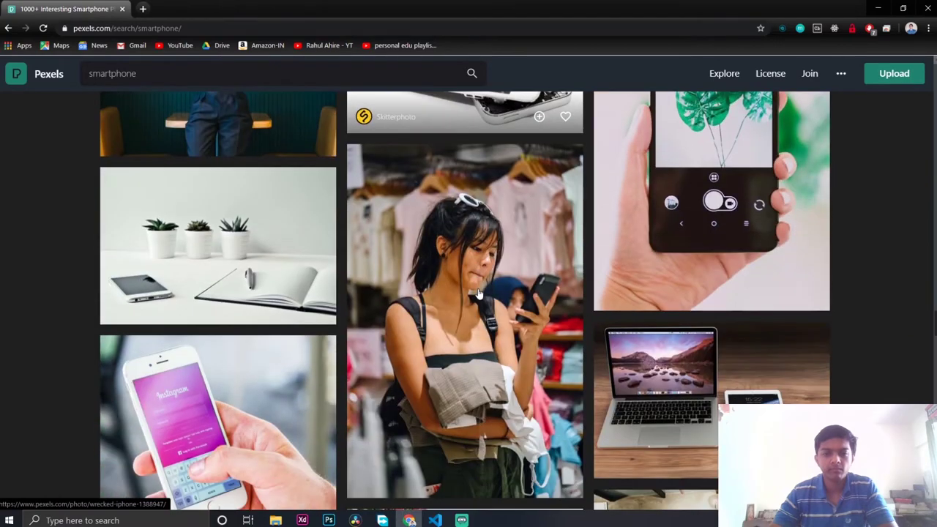
scroll(477, 294, down, 9)
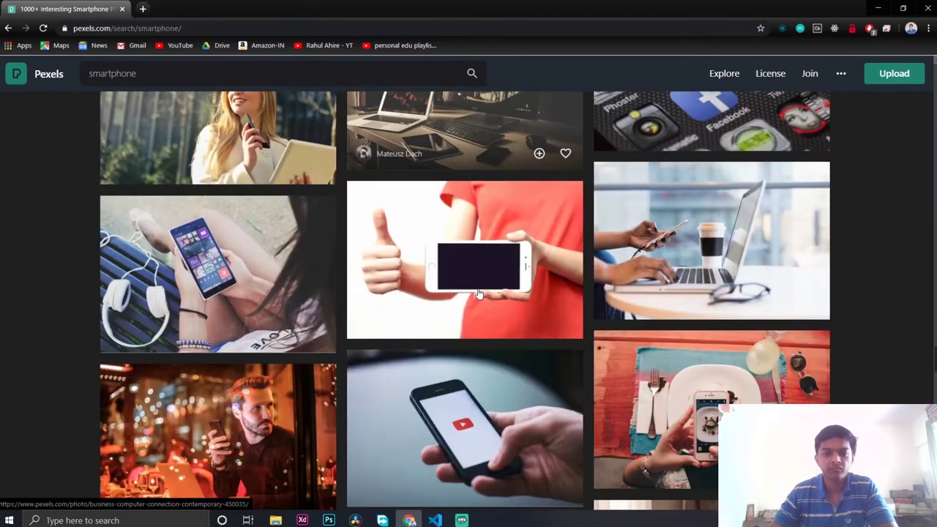
scroll(478, 293, up, 2)
scroll(478, 294, down, 8)
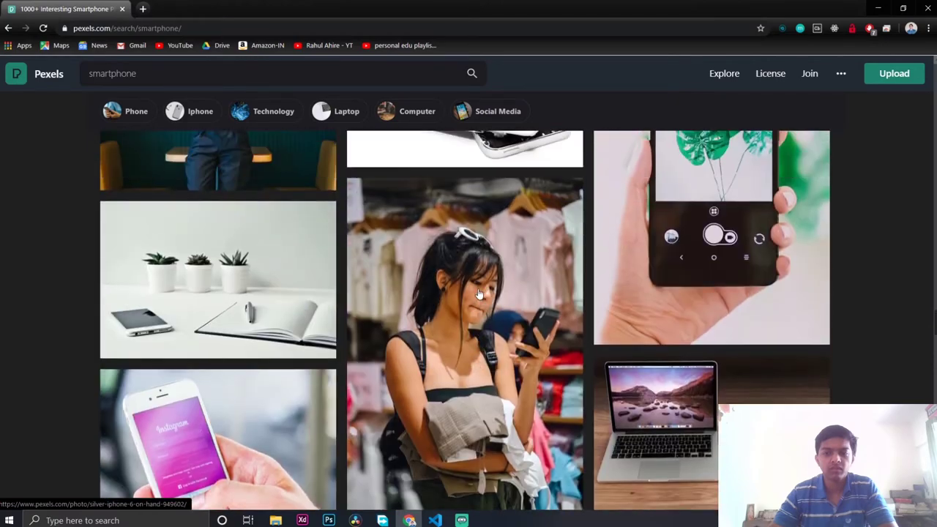
scroll(478, 293, down, 5)
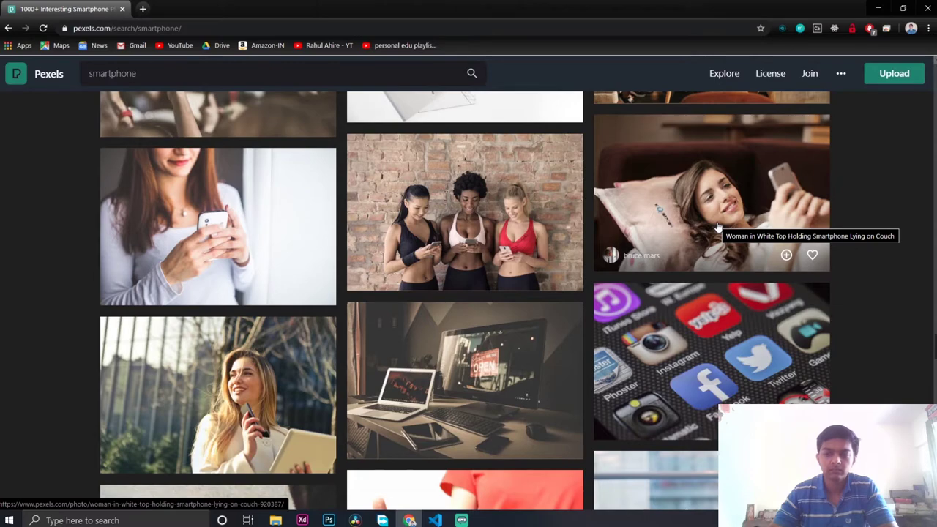
scroll(460, 214, up, 12)
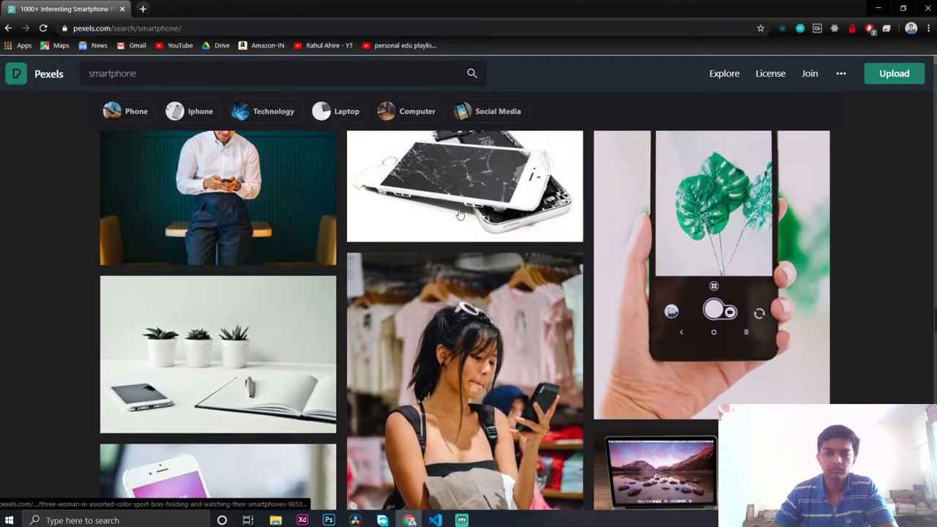
scroll(461, 213, up, 10)
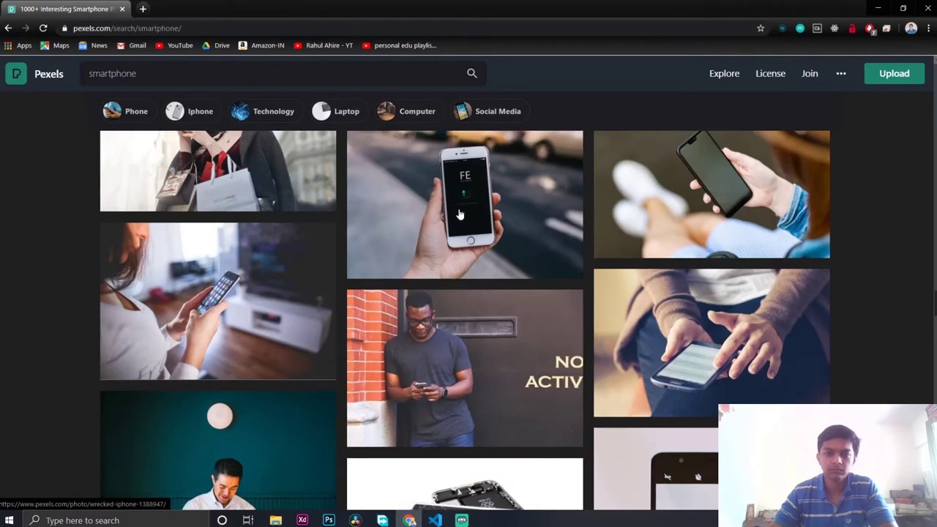
scroll(460, 214, up, 10)
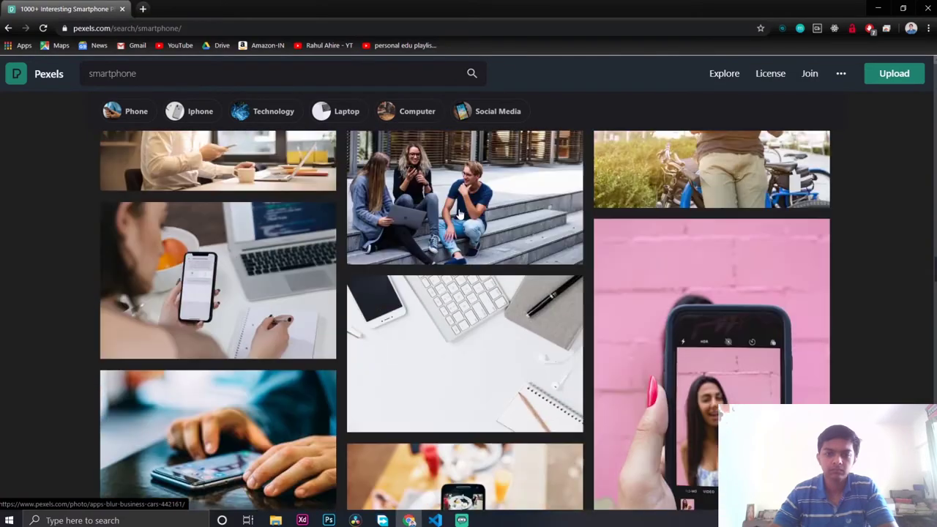
scroll(459, 214, up, 10)
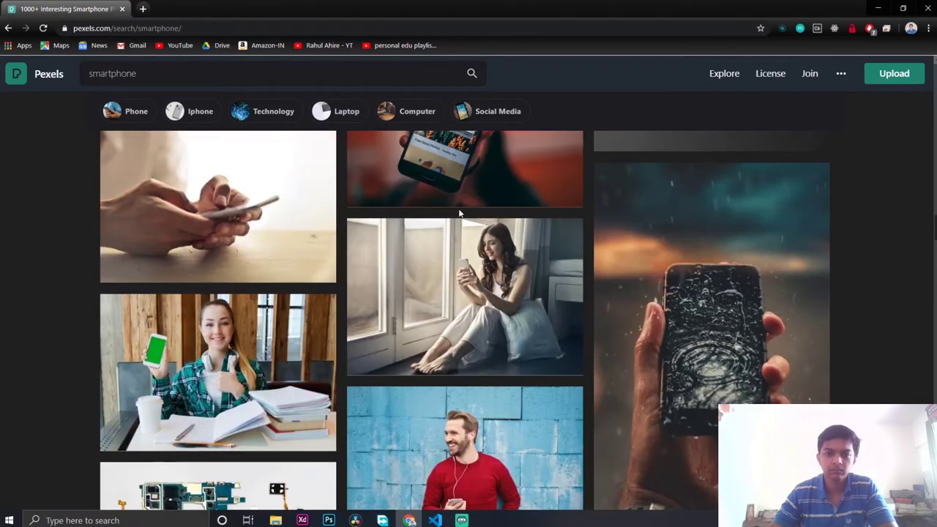
scroll(459, 214, down, 3)
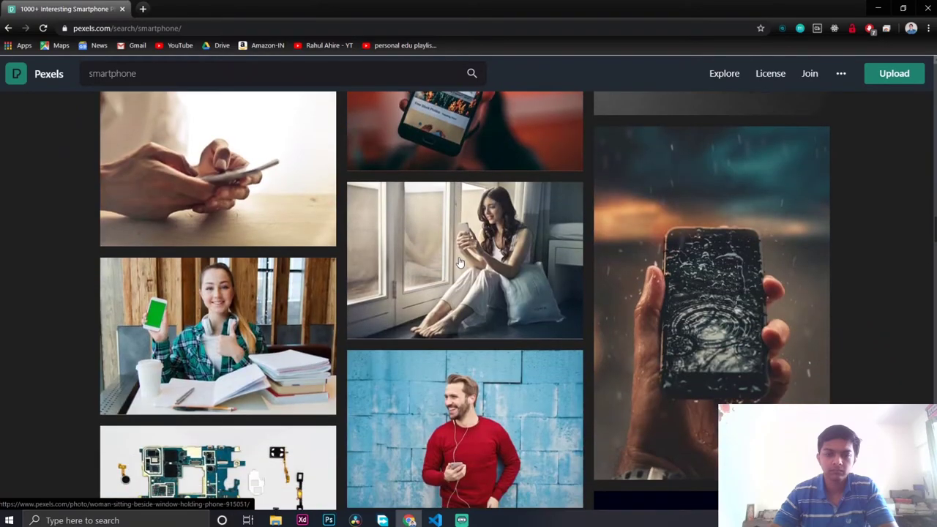
scroll(459, 263, up, 10)
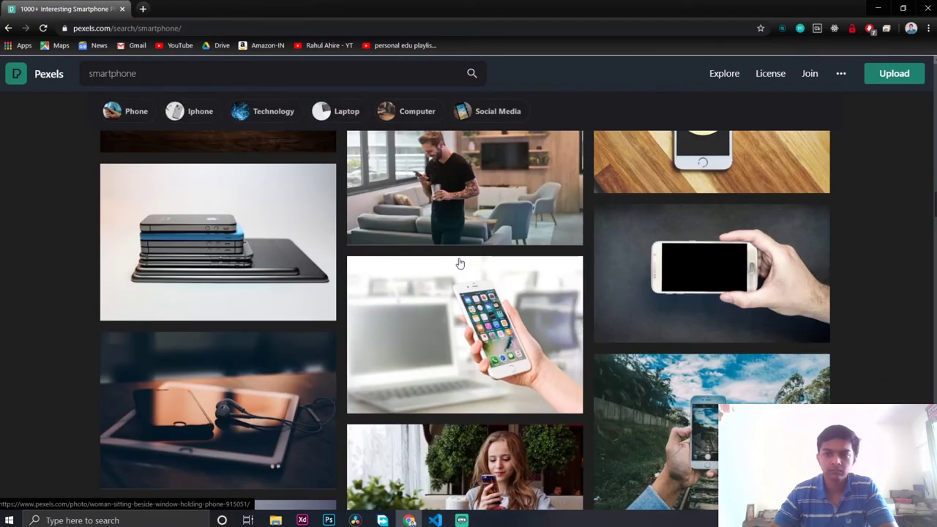
scroll(458, 263, up, 10)
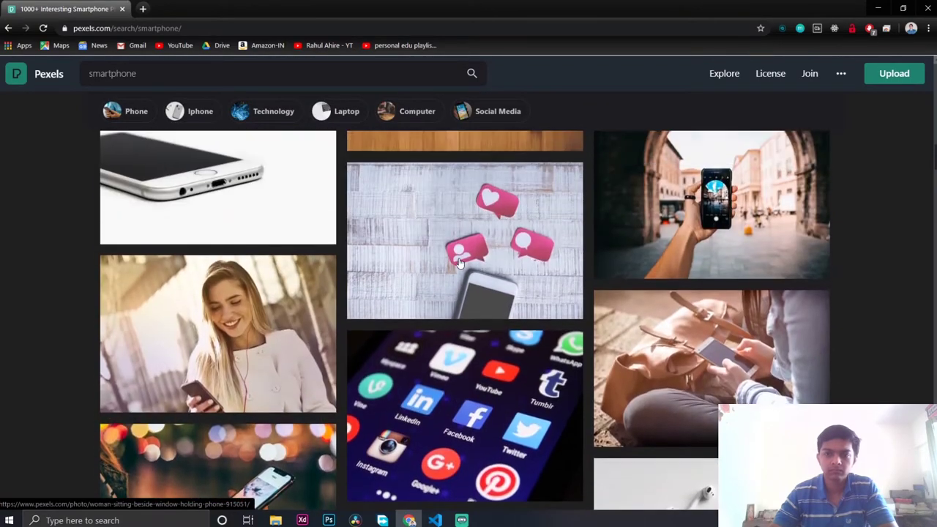
scroll(459, 264, up, 10)
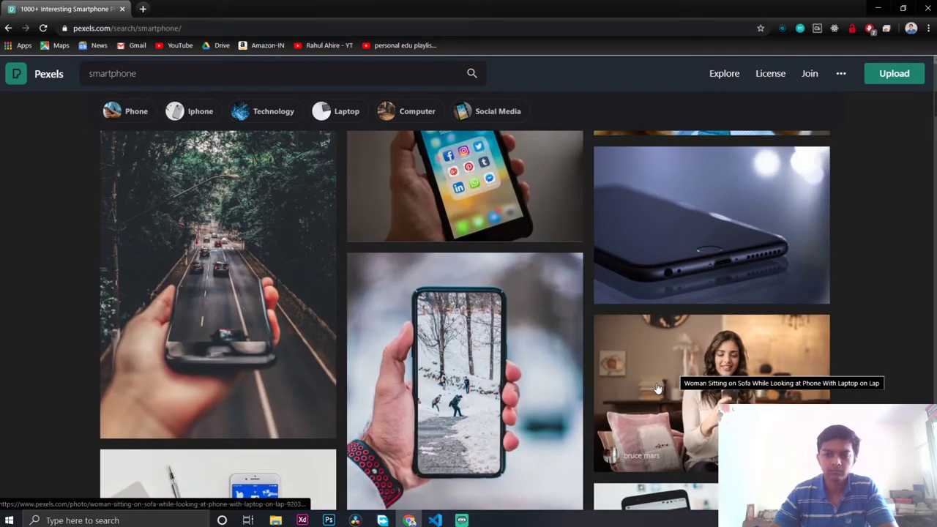
scroll(658, 388, down, 2)
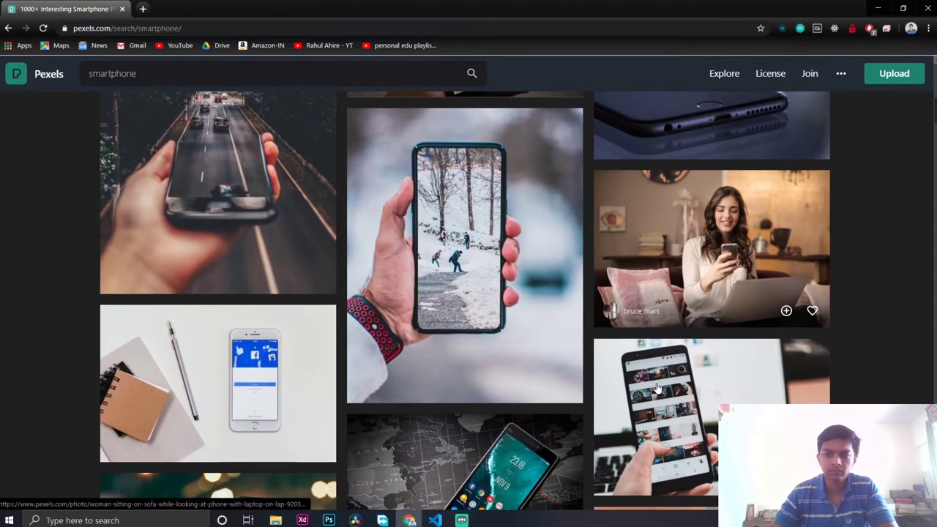
scroll(445, 389, down, 5)
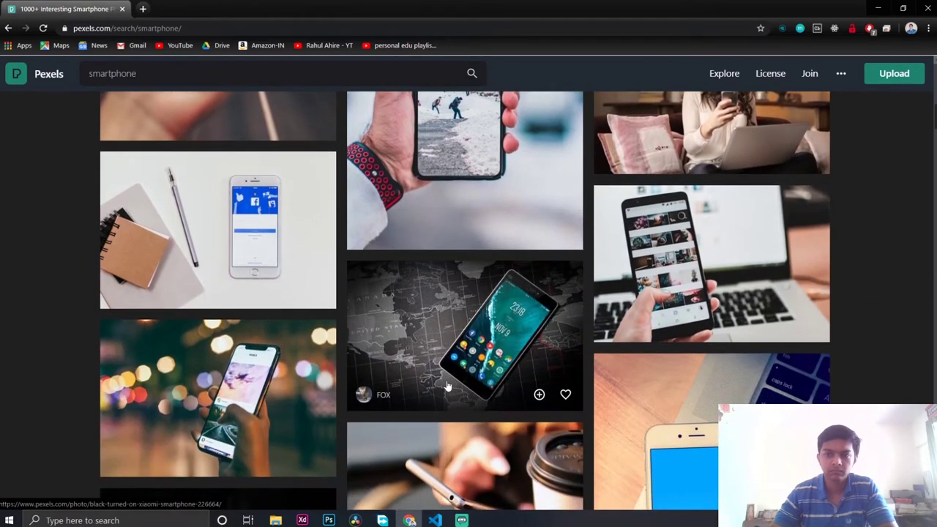
scroll(447, 385, down, 5)
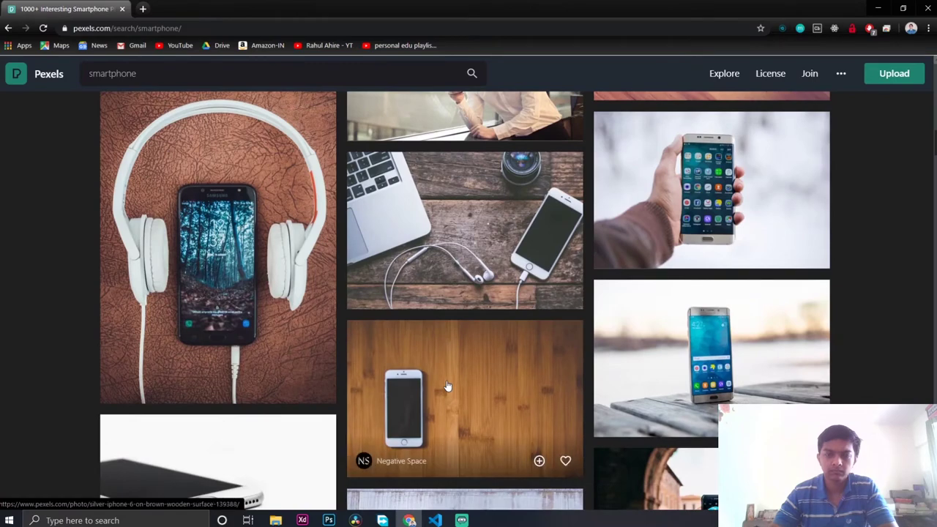
scroll(447, 385, down, 3)
scroll(447, 385, down, 4)
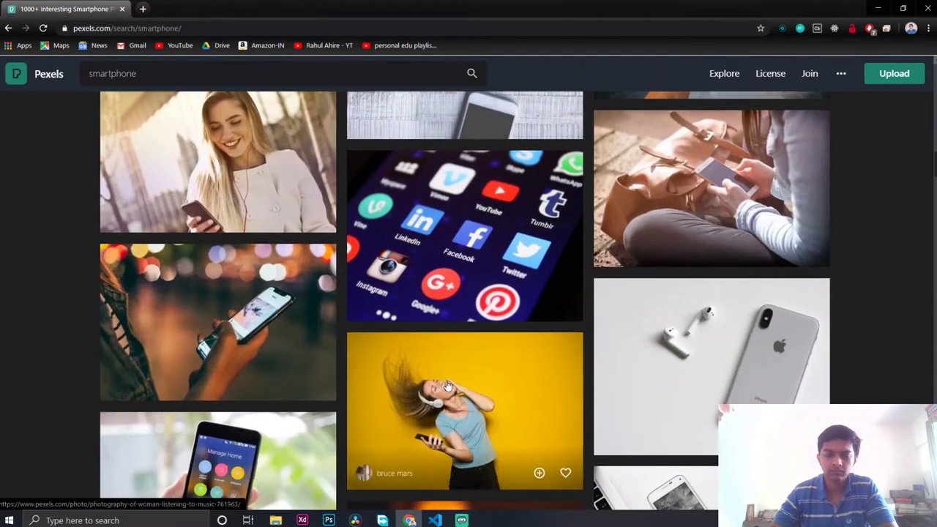
scroll(447, 386, down, 3)
scroll(447, 385, down, 3)
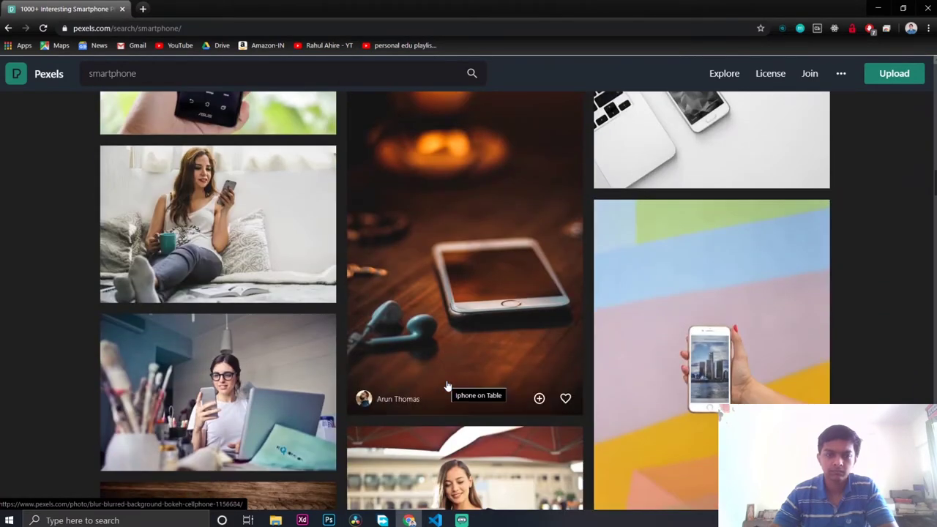
scroll(447, 386, down, 3)
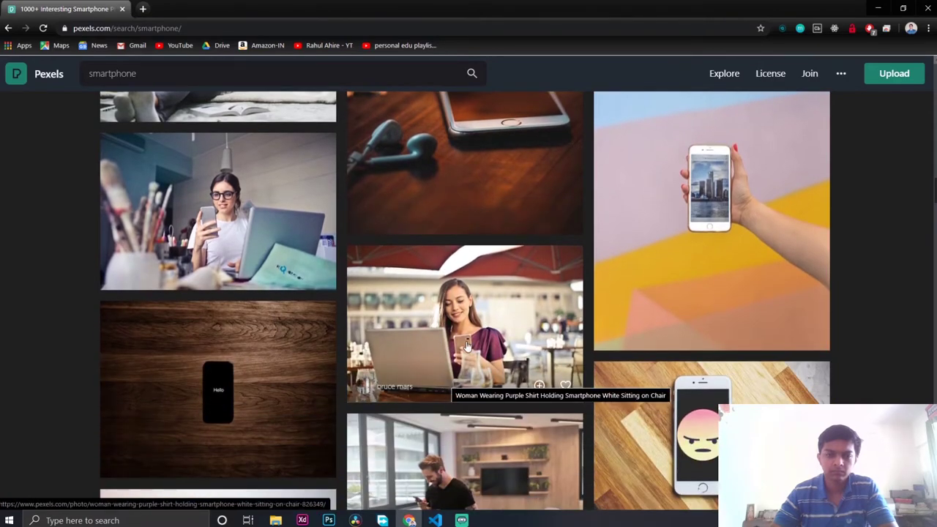
scroll(466, 345, down, 8)
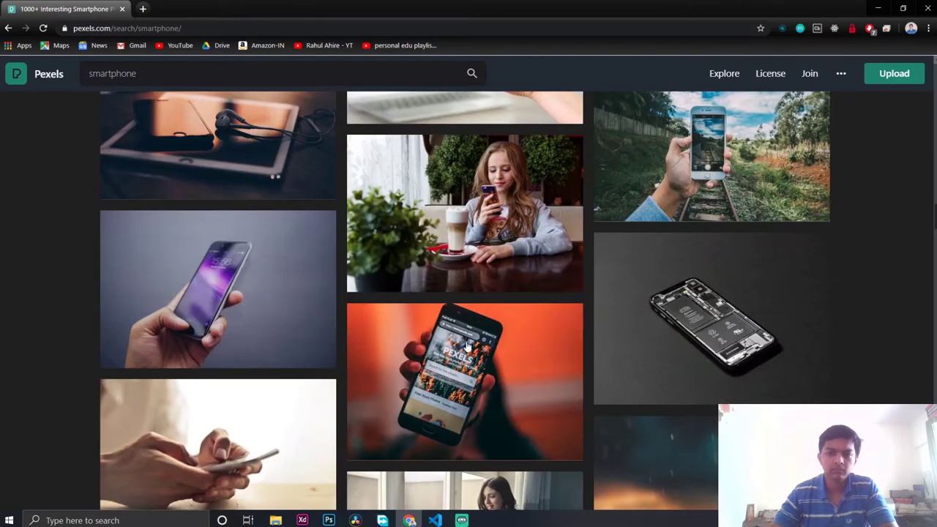
Download the photo of the woman holding a phone beside a latte in original size (4096 x 2731), and return to the results
click(454, 184)
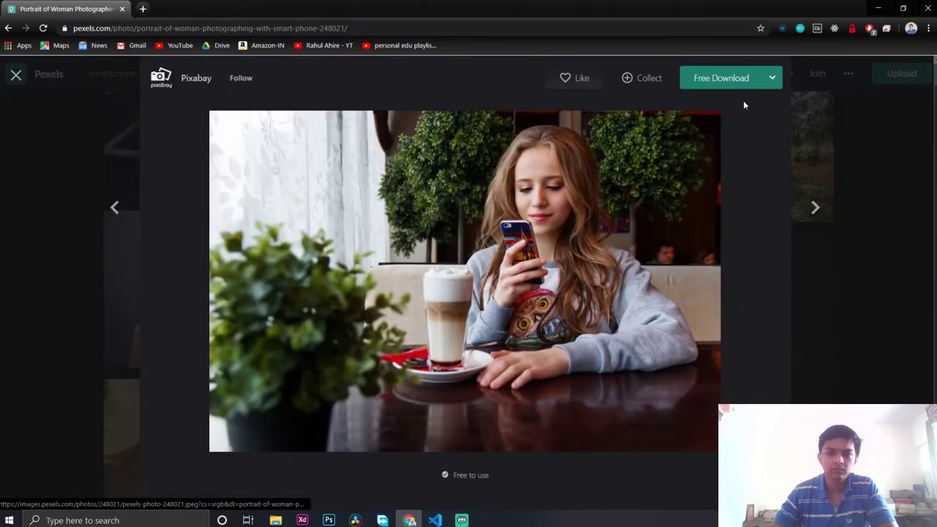
click(772, 78)
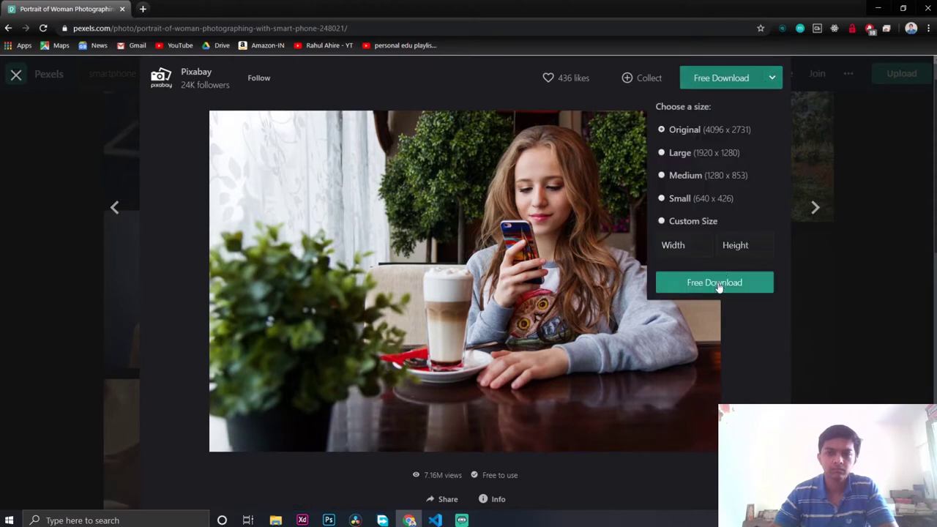
click(717, 284)
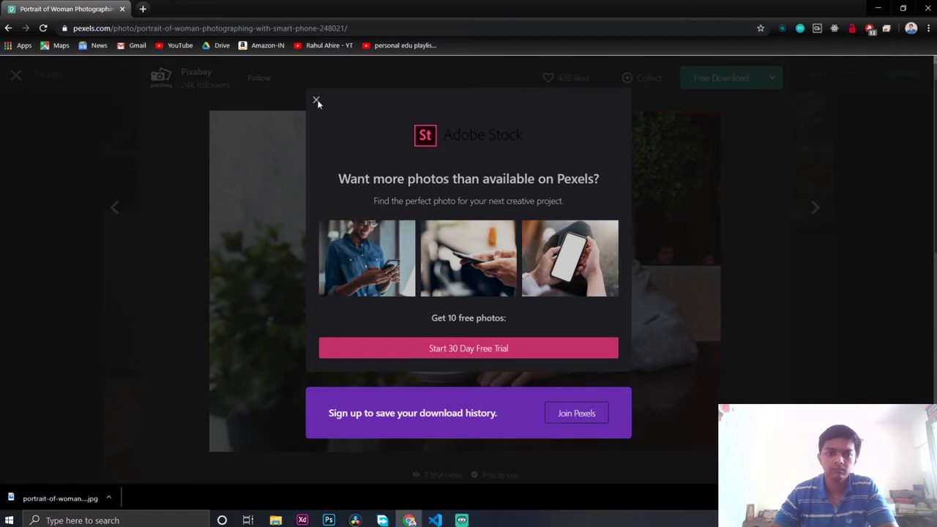
click(316, 101)
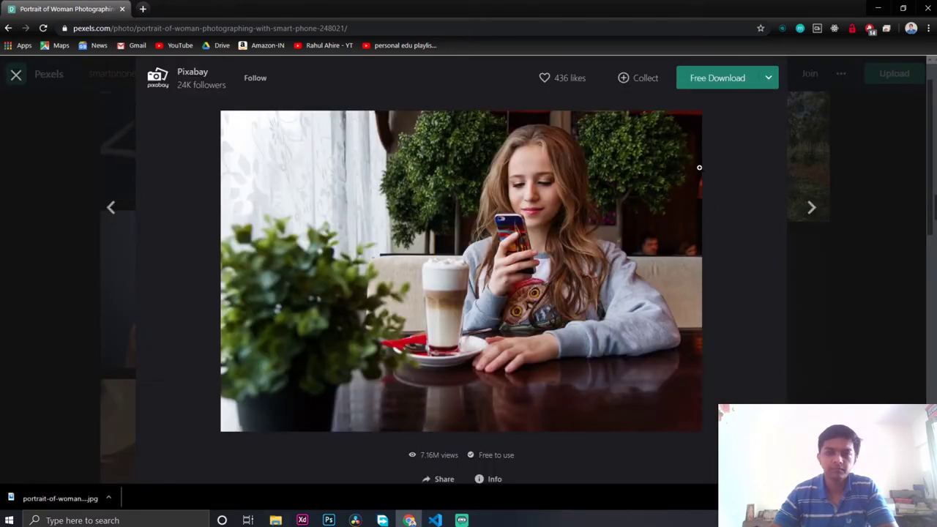
click(895, 190)
Look back through the smartphone photo results up to the beginning of the list
scroll(598, 244, up, 3)
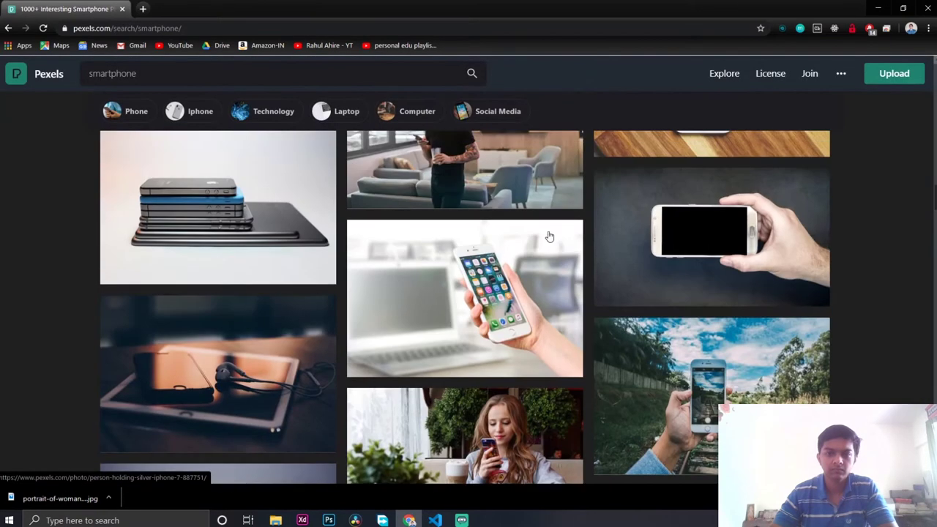
scroll(550, 236, up, 10)
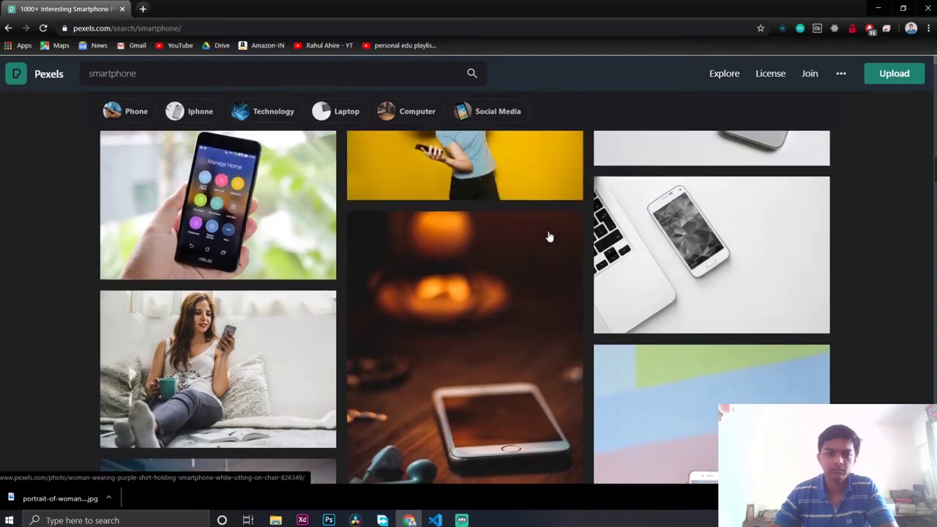
scroll(549, 236, up, 10)
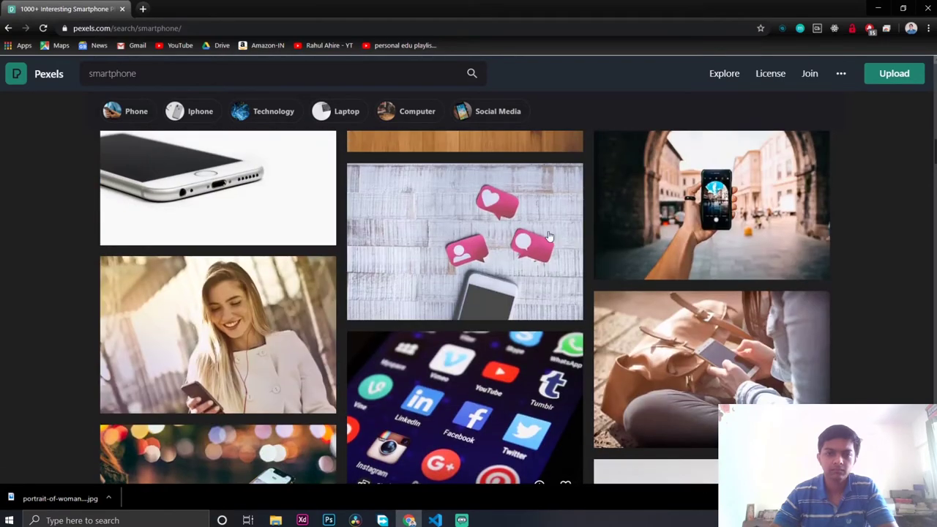
scroll(550, 236, up, 10)
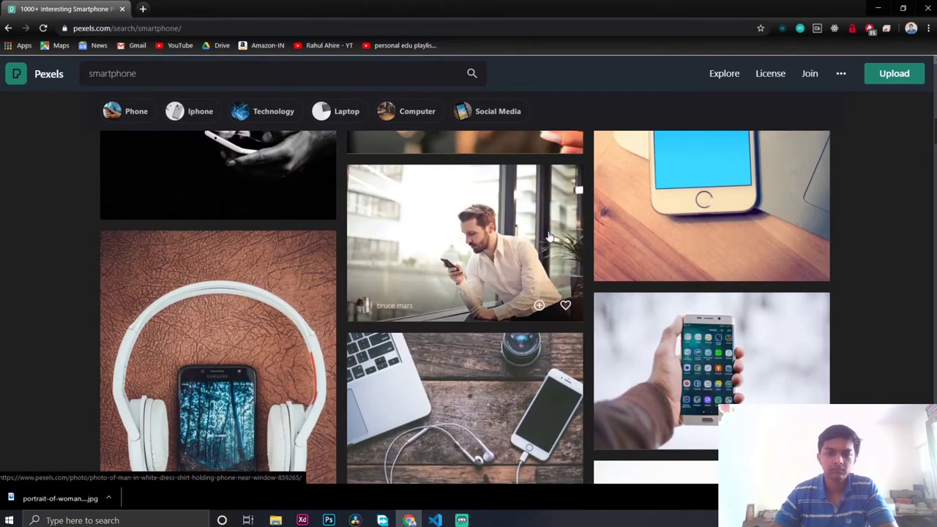
scroll(549, 236, up, 10)
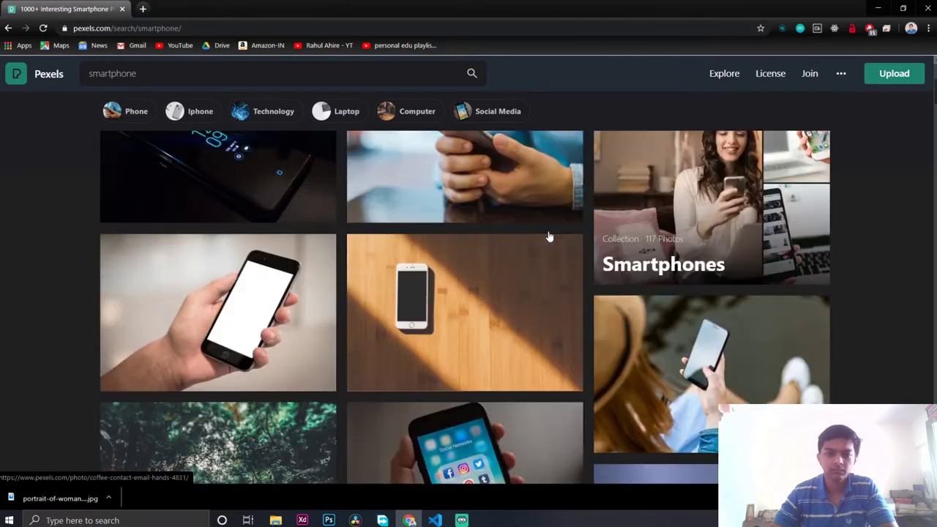
scroll(549, 235, up, 10)
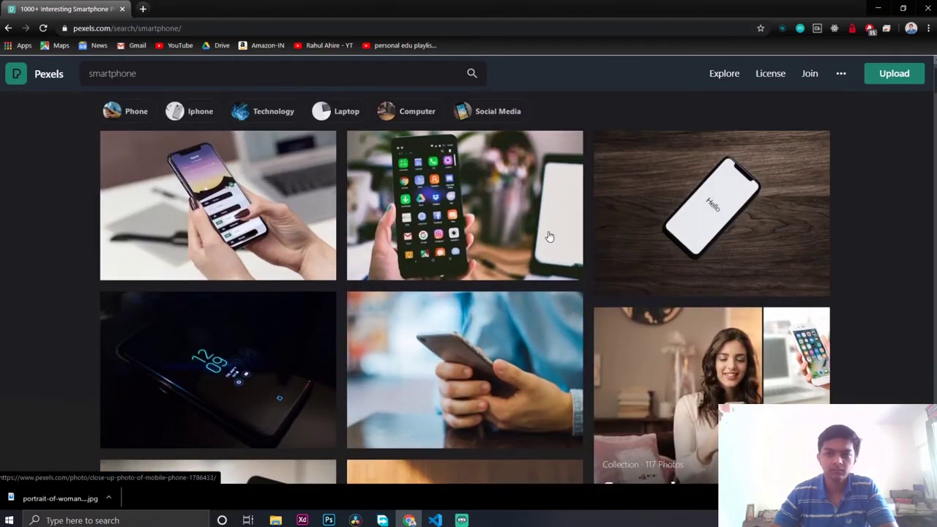
Look through the smartphone photo results again from the beginning down to the woman with a latte for another suitable picture
scroll(550, 236, down, 8)
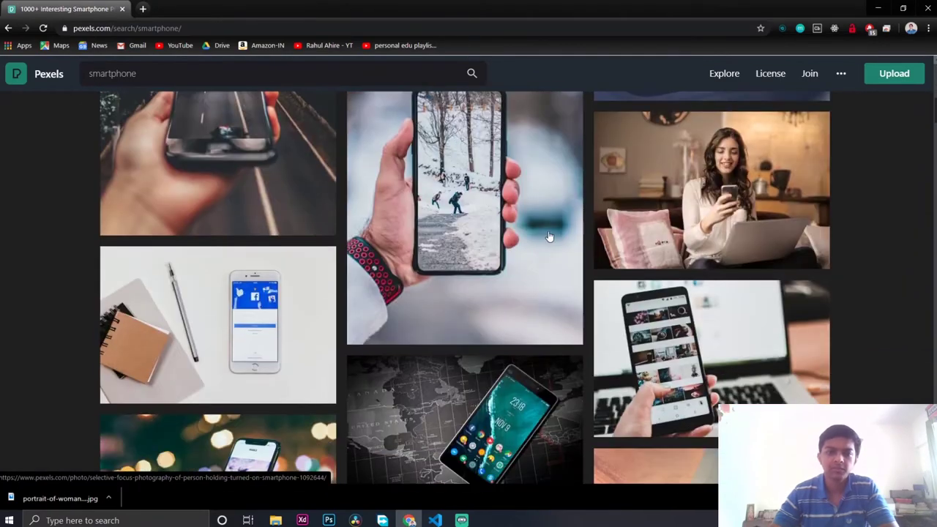
scroll(549, 236, down, 10)
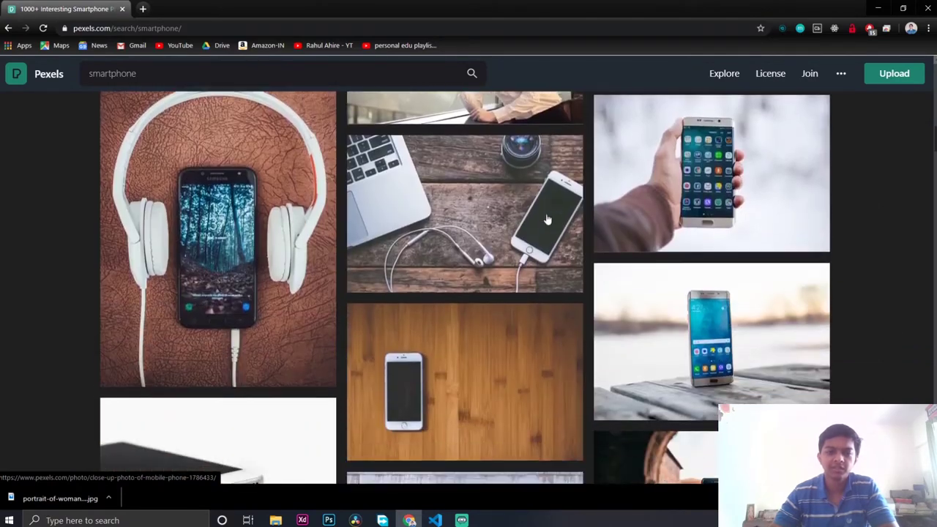
scroll(546, 219, down, 6)
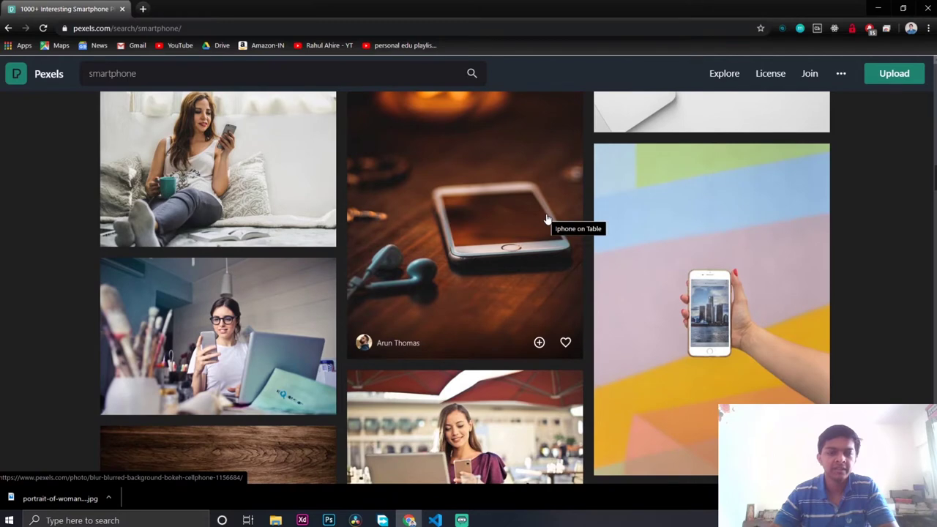
scroll(546, 219, down, 2)
scroll(546, 219, up, 3)
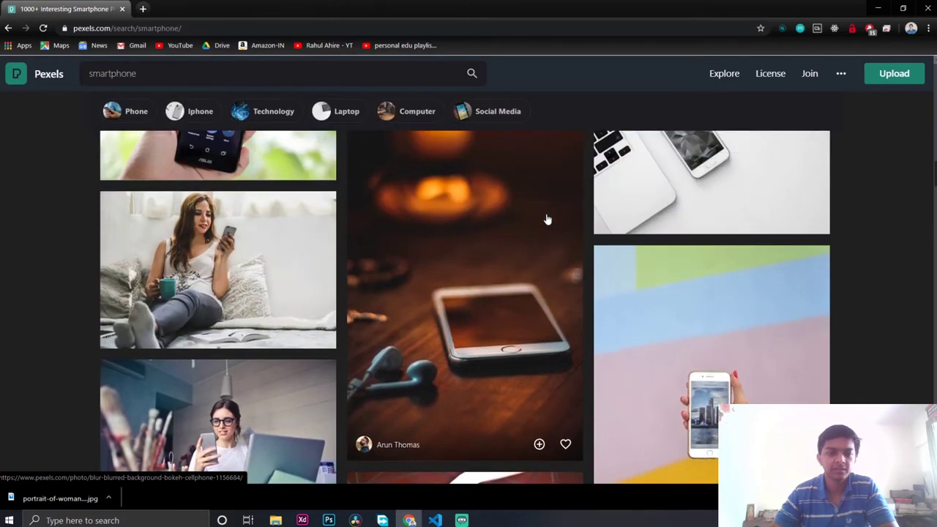
scroll(546, 219, down, 3)
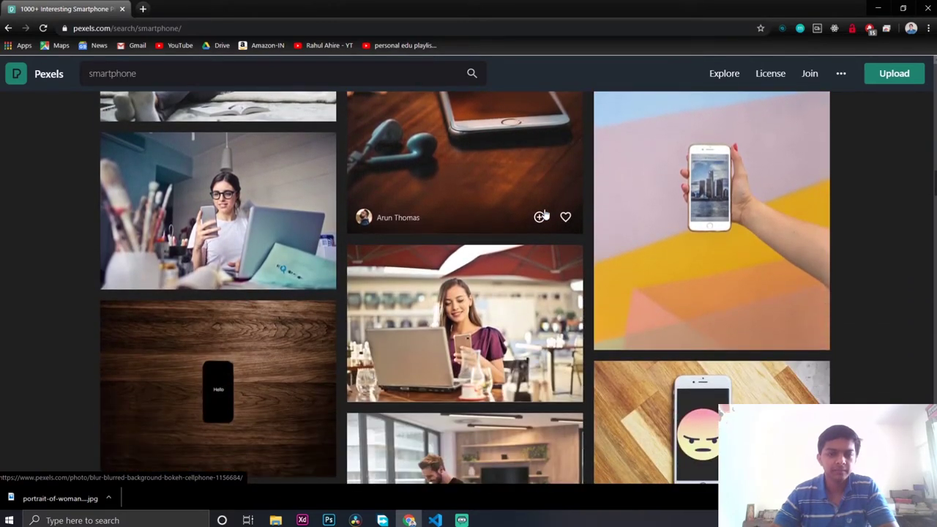
scroll(543, 214, down, 3)
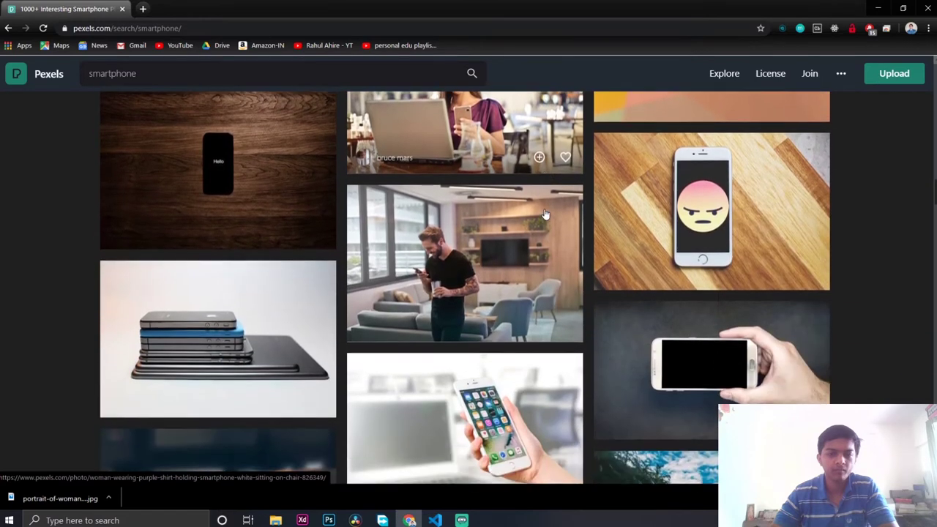
scroll(544, 214, down, 1)
scroll(544, 213, down, 2)
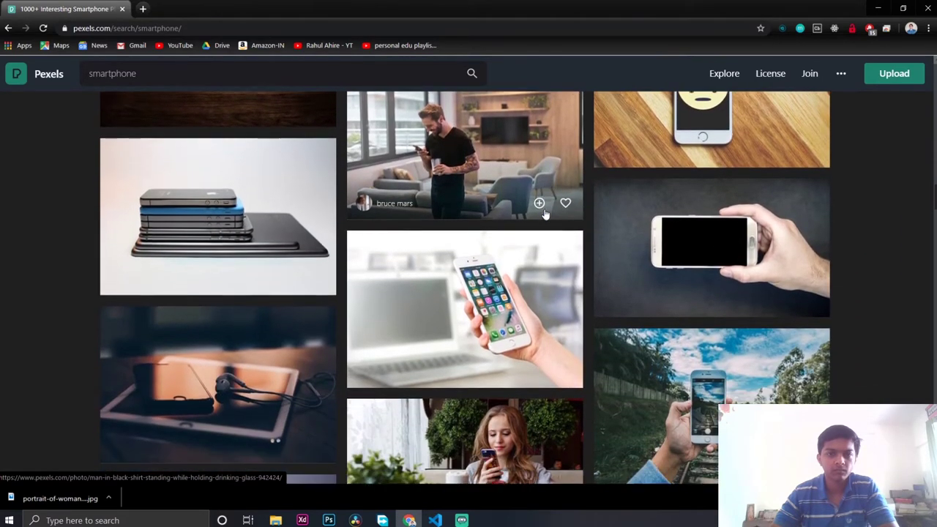
scroll(543, 212, down, 2)
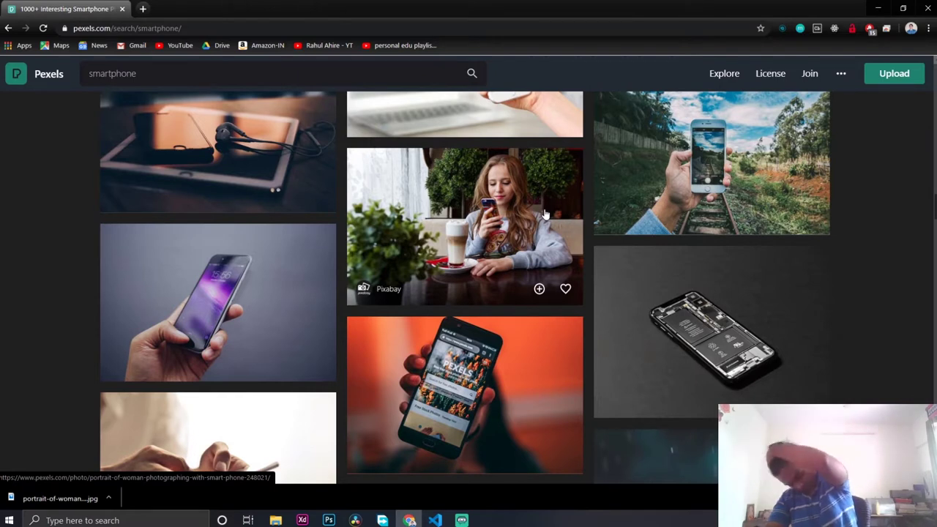
Look further through the smartphone results beyond the woman with a latte for photos of people using phones
scroll(545, 214, down, 6)
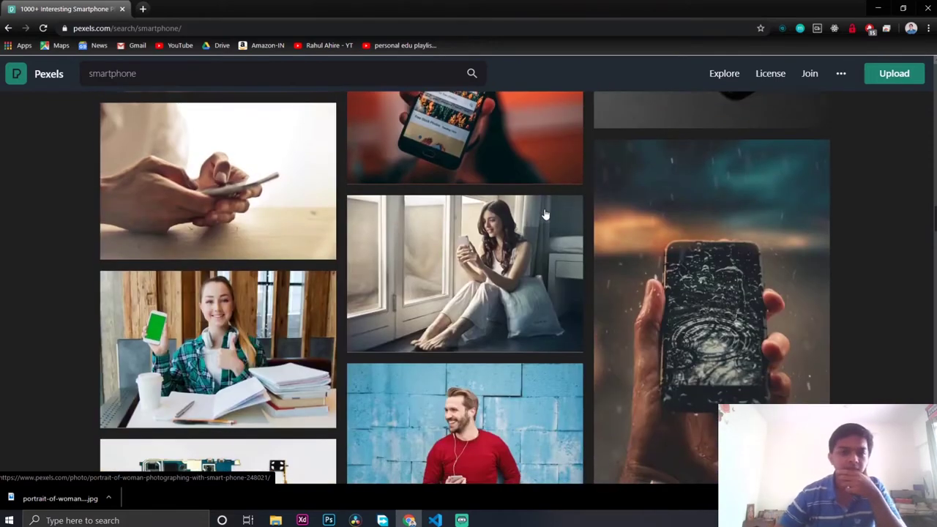
scroll(544, 213, up, 3)
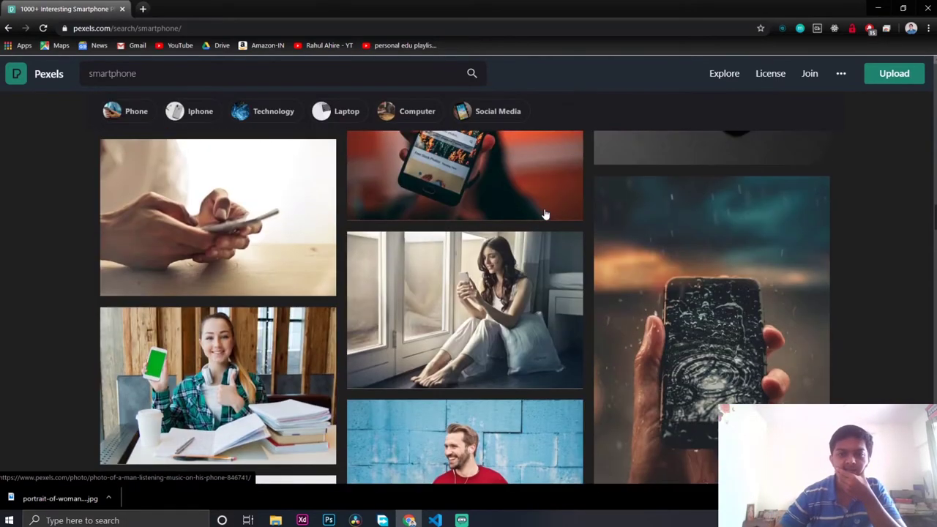
scroll(544, 208, down, 3)
scroll(543, 208, up, 3)
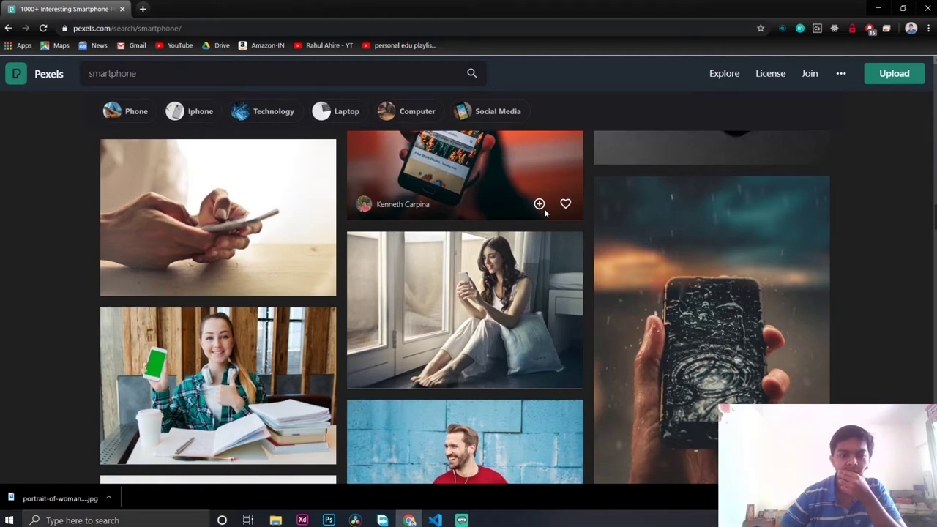
scroll(545, 213, down, 3)
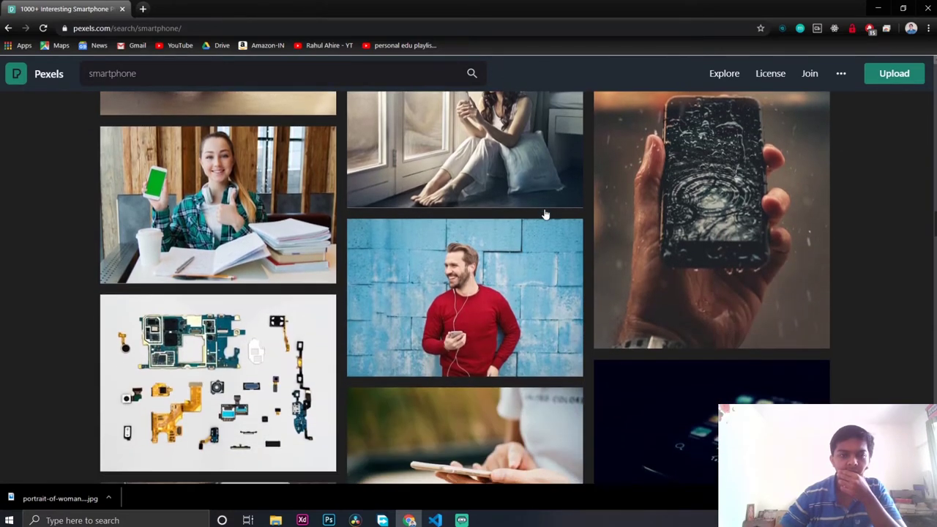
scroll(544, 213, down, 10)
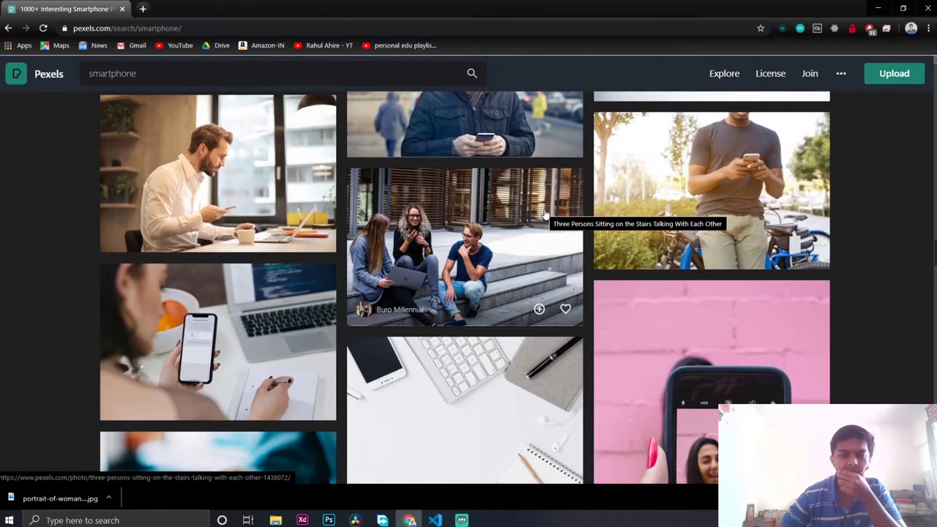
scroll(544, 214, up, 3)
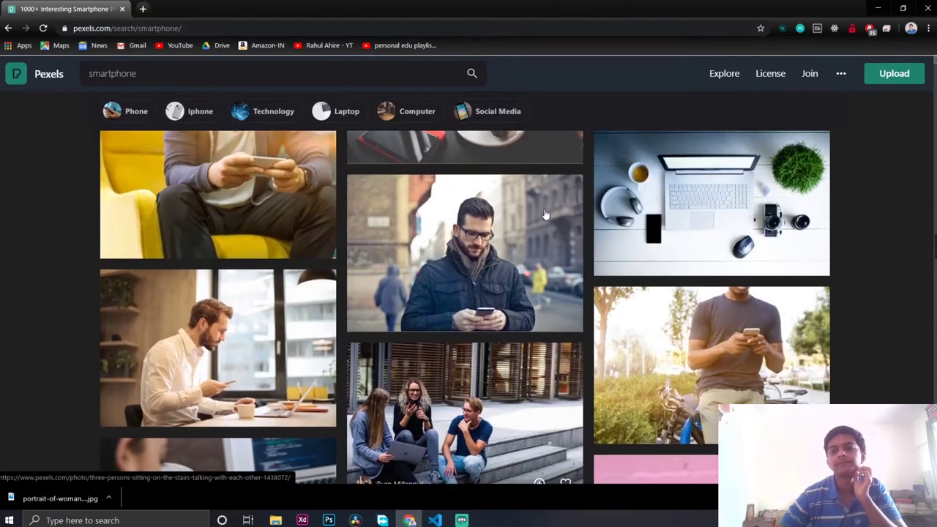
scroll(544, 213, down, 7)
scroll(544, 213, down, 10)
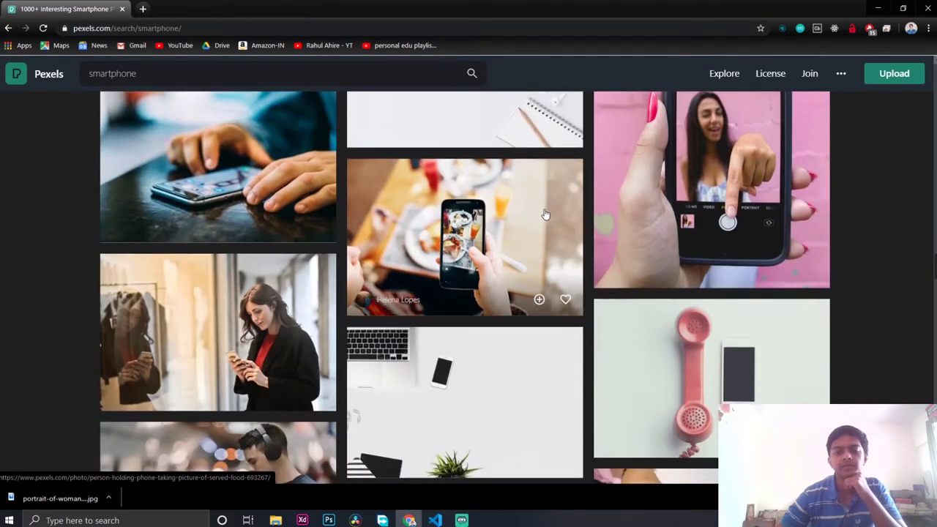
scroll(545, 213, down, 3)
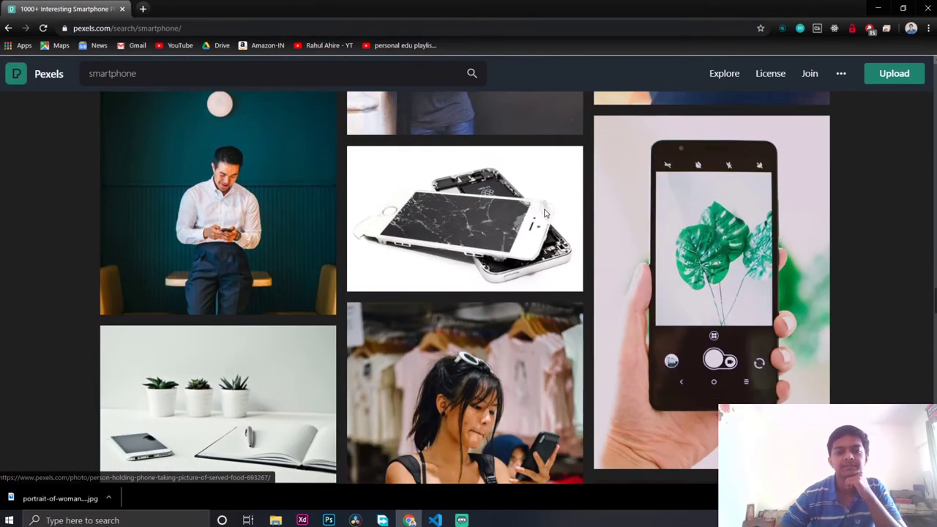
Look back through the results to the man in a black zip jacket and examine the neighbouring photos of people with phones
scroll(544, 214, up, 2)
scroll(544, 213, up, 2)
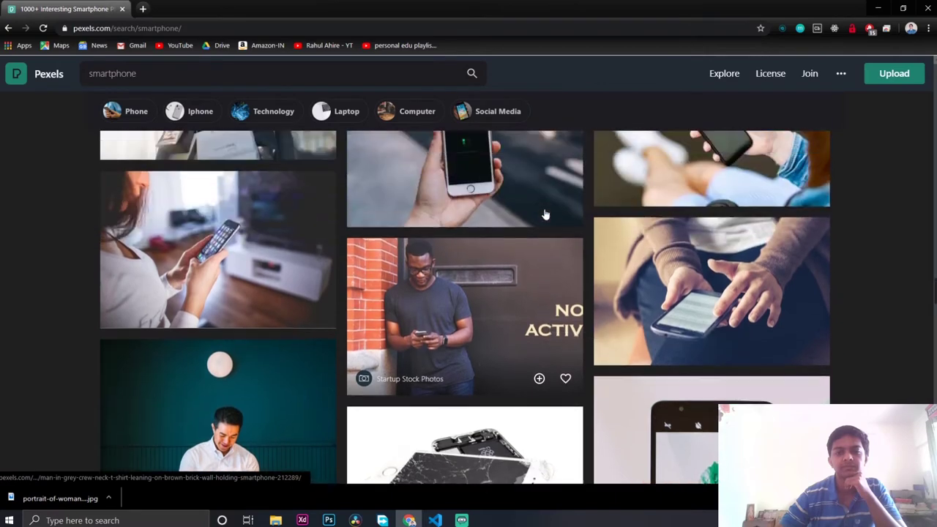
scroll(544, 214, up, 4)
scroll(545, 214, up, 2)
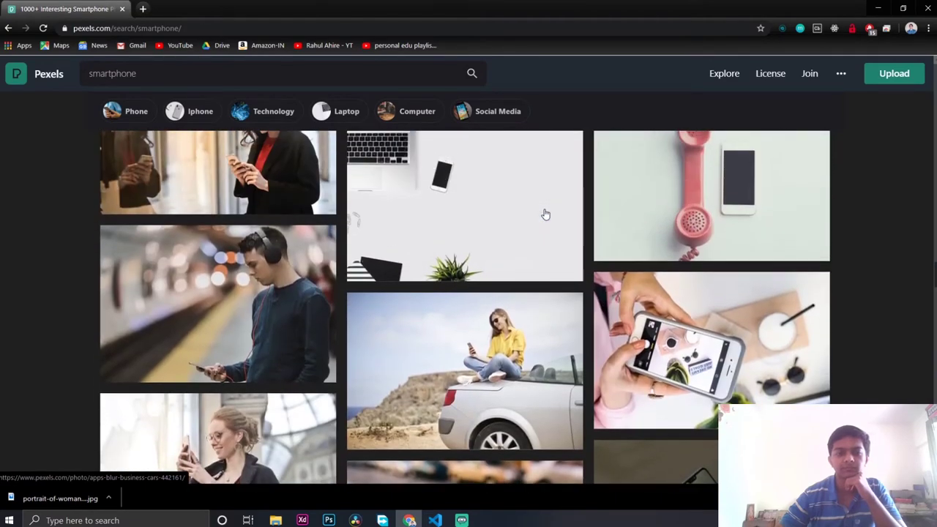
scroll(545, 214, up, 4)
scroll(544, 214, up, 5)
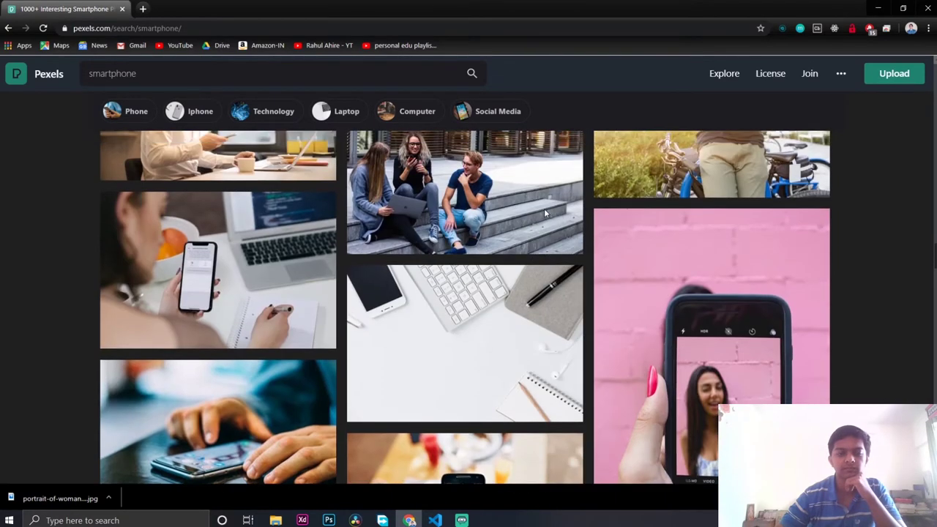
scroll(545, 214, up, 4)
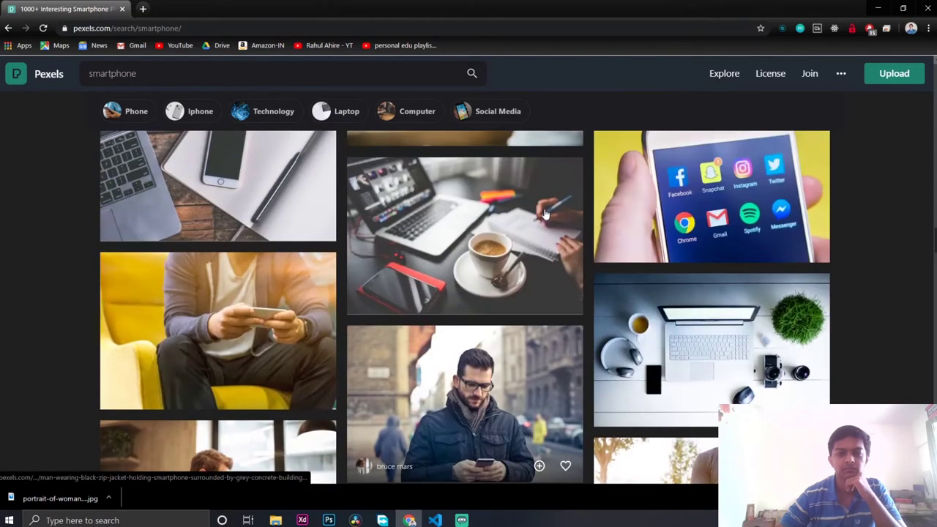
scroll(544, 214, down, 5)
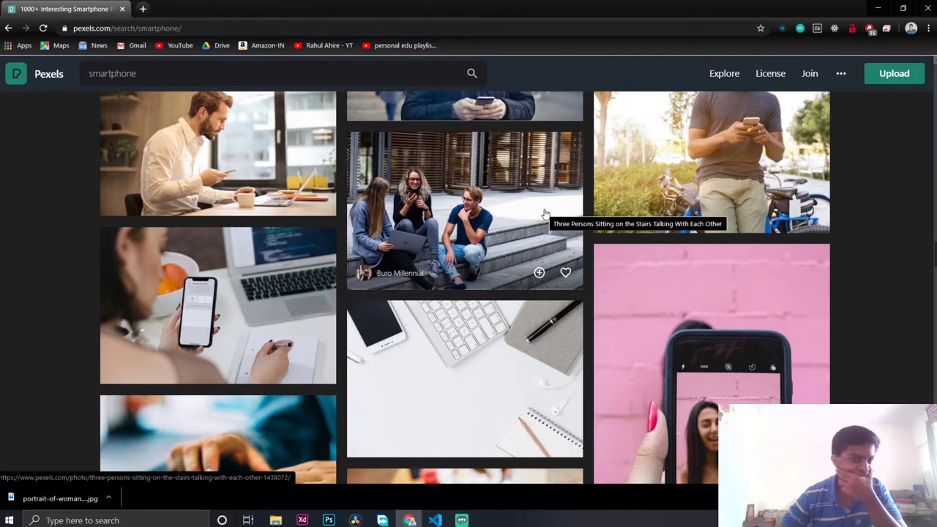
scroll(392, 214, up, 3)
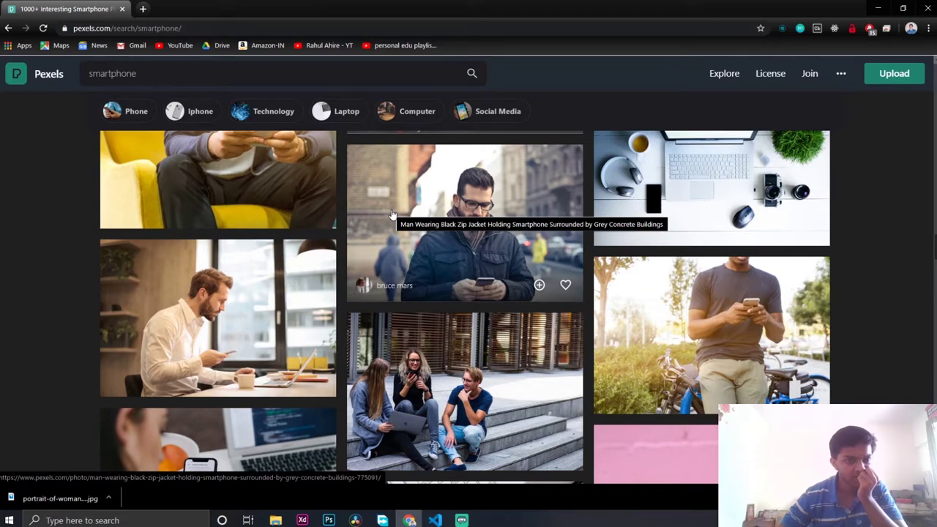
Examine the smartphone results further down, as far as the photos around the thumbs-up gesture beside a phone
scroll(392, 214, down, 15)
scroll(392, 215, down, 8)
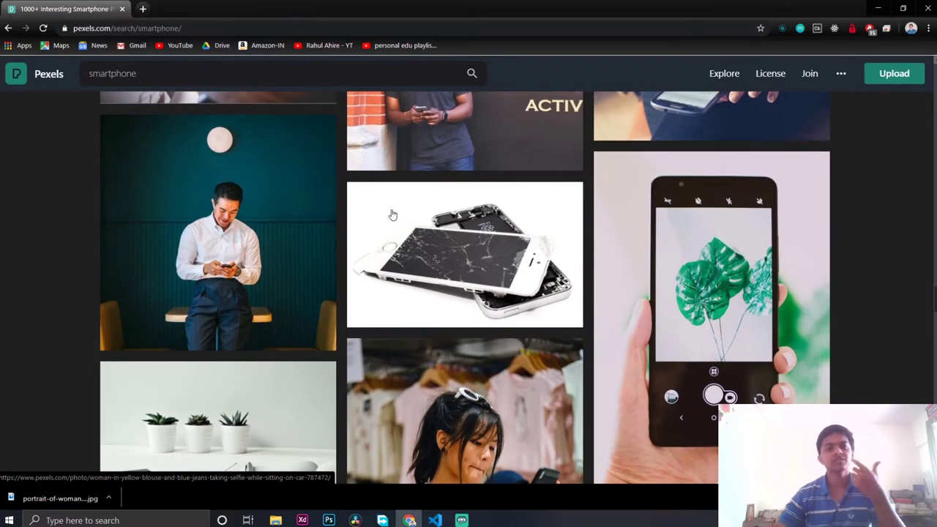
scroll(392, 214, down, 6)
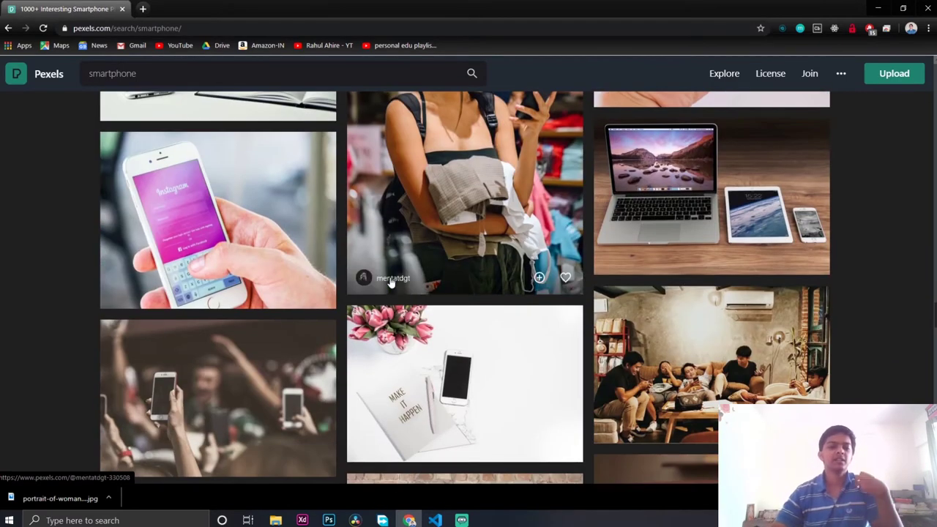
scroll(388, 264, down, 3)
scroll(384, 257, down, 2)
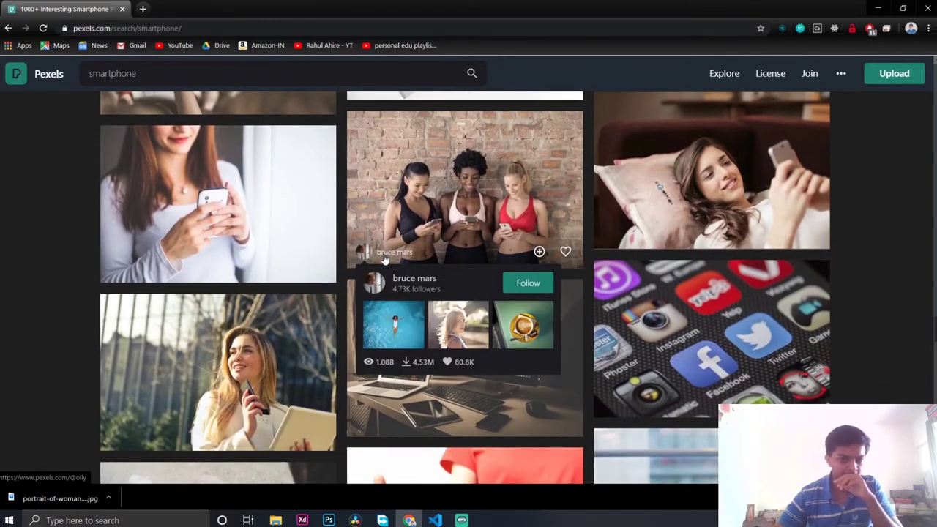
scroll(384, 258, down, 3)
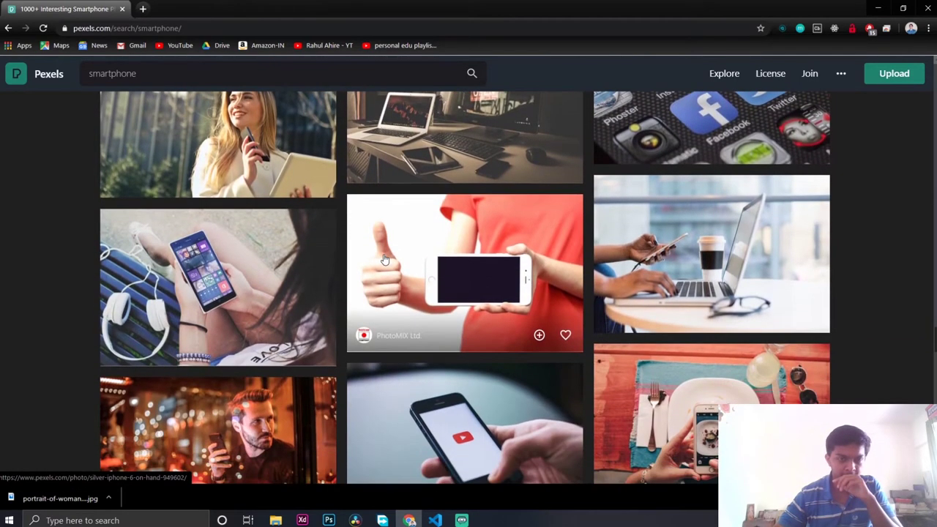
scroll(384, 259, up, 1)
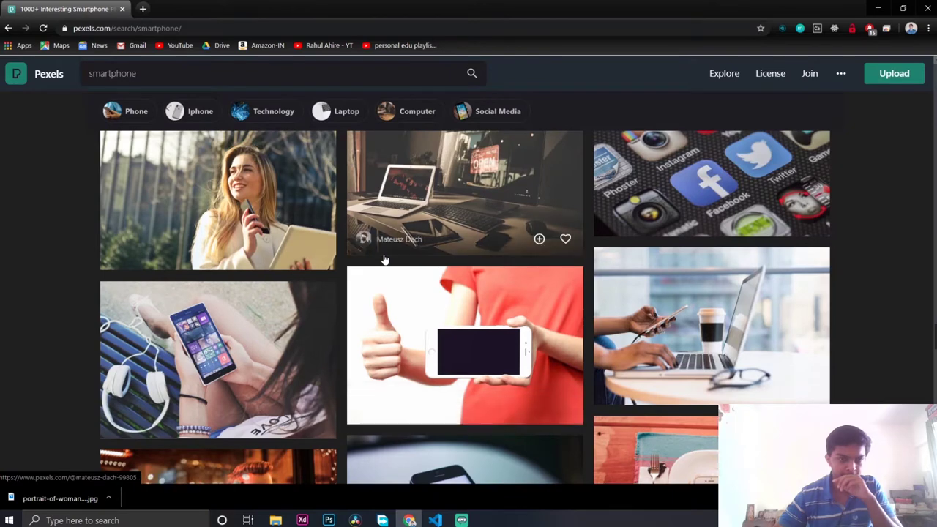
scroll(384, 259, down, 1)
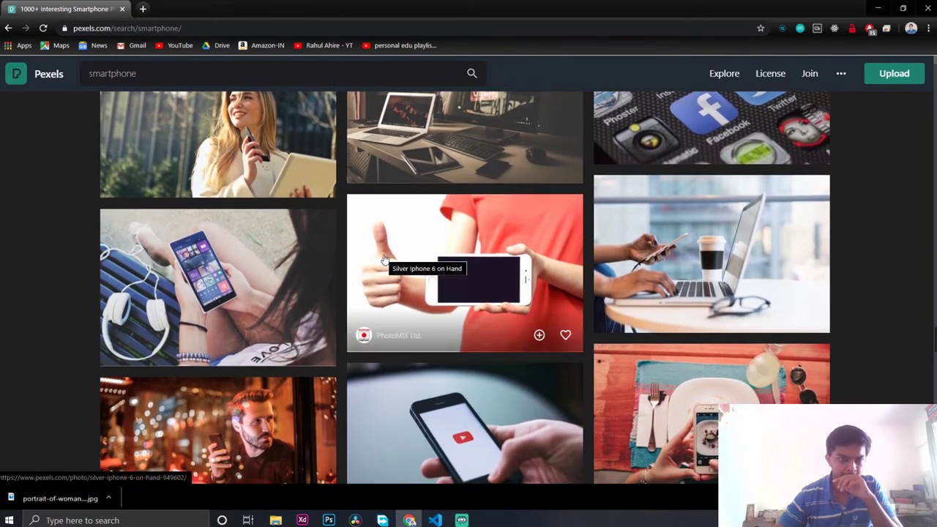
scroll(384, 259, up, 1)
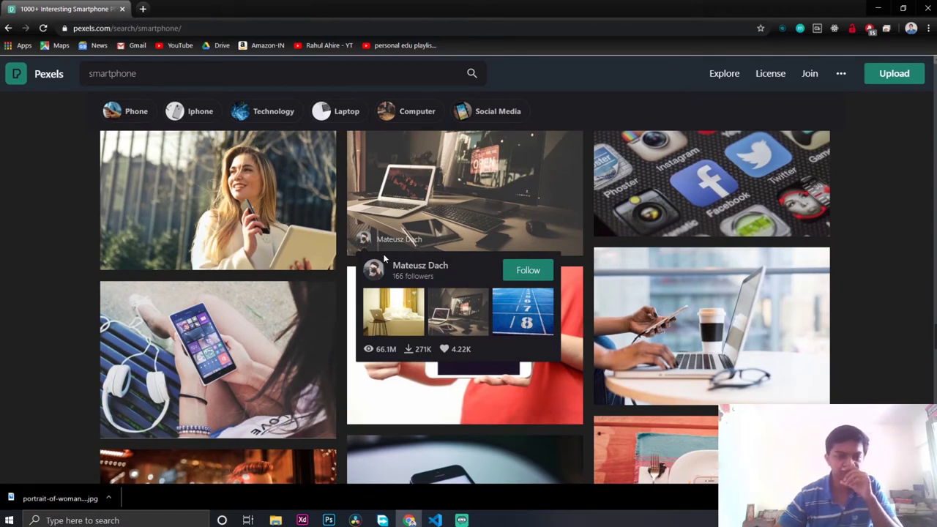
Examine the smartphone results further down, as far as the photo of a woman using her phone beside a laptop on a sofa
scroll(384, 259, down, 6)
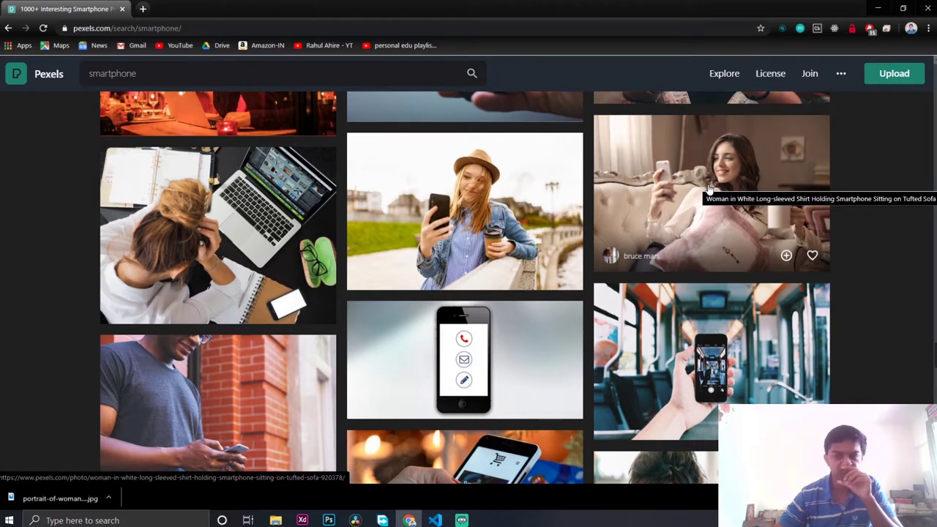
scroll(708, 189, down, 2)
scroll(709, 189, down, 2)
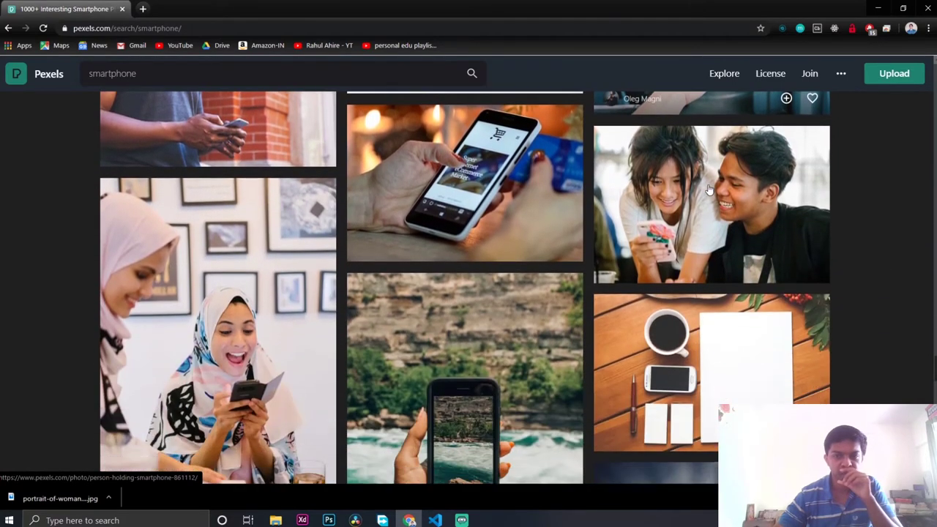
scroll(708, 188, down, 2)
scroll(709, 188, down, 3)
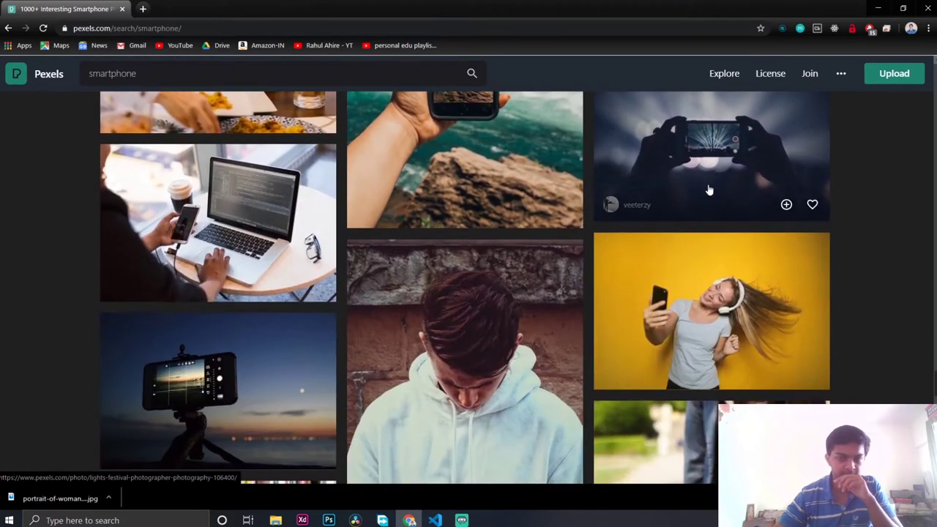
scroll(708, 189, down, 5)
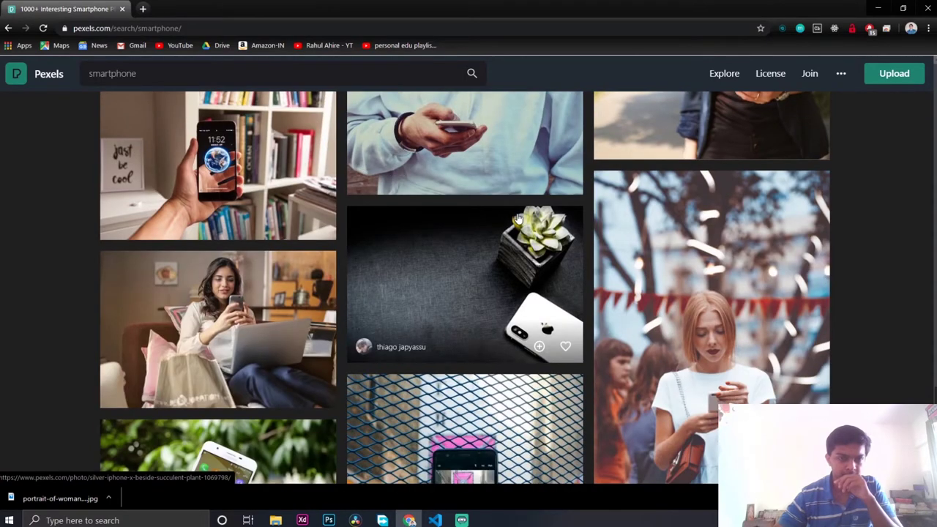
scroll(518, 218, down, 1)
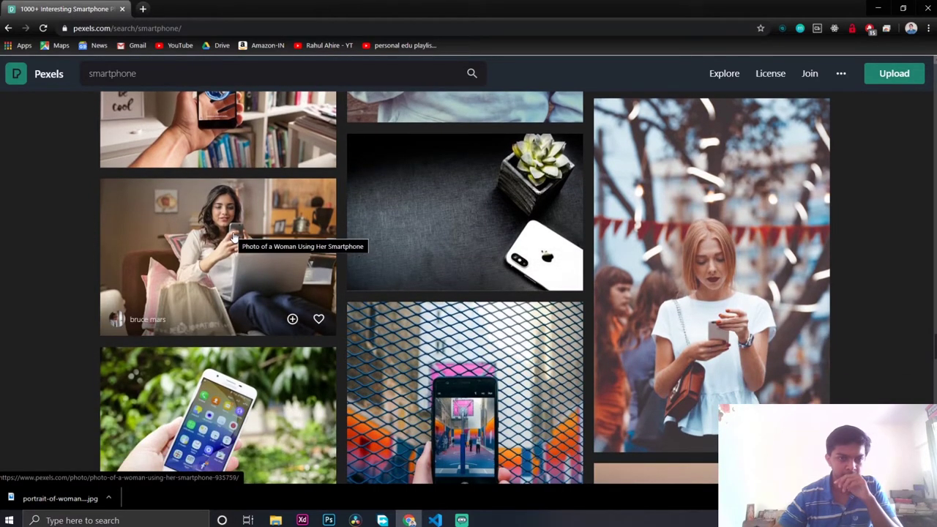
Look on through the smartphone results, checking the two women taking a selfie and the photos down to the man beside a red car
scroll(235, 238, down, 6)
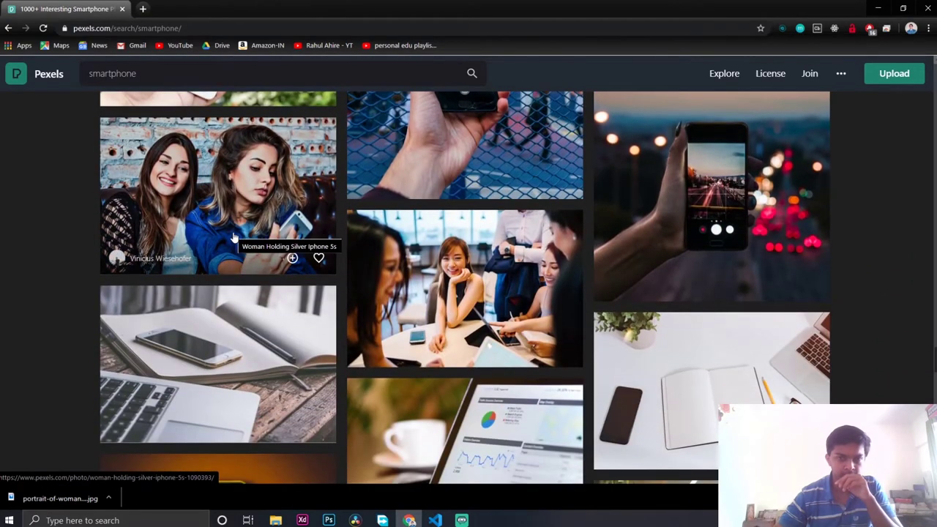
scroll(234, 238, down, 5)
scroll(234, 238, up, 3)
scroll(234, 237, up, 3)
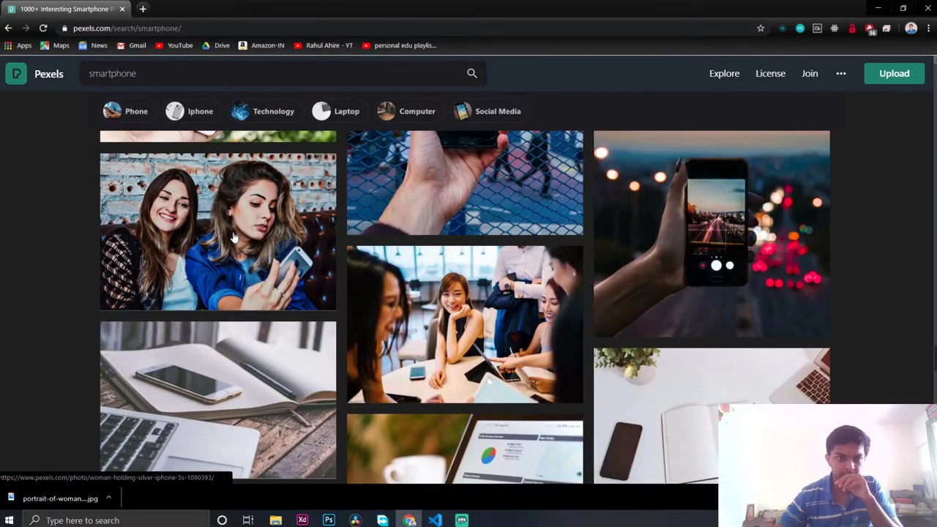
scroll(235, 237, down, 9)
scroll(234, 238, down, 3)
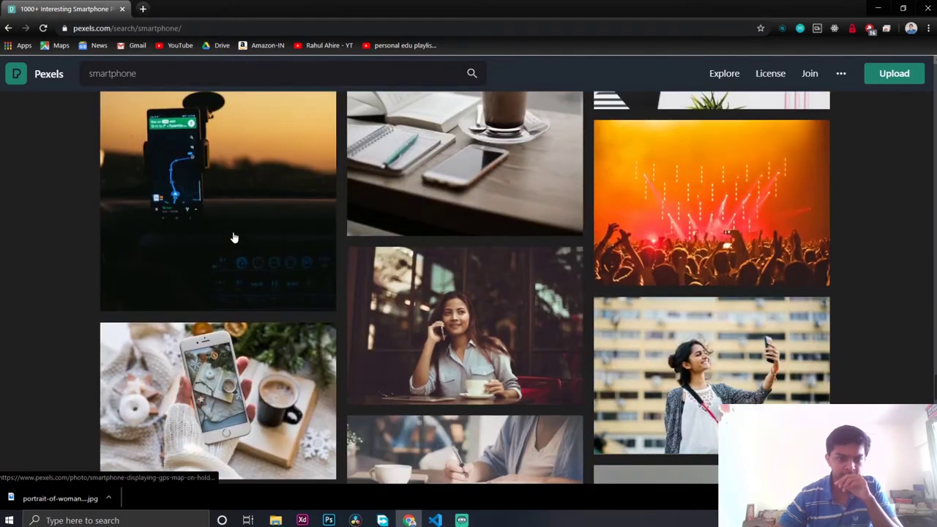
scroll(234, 238, down, 3)
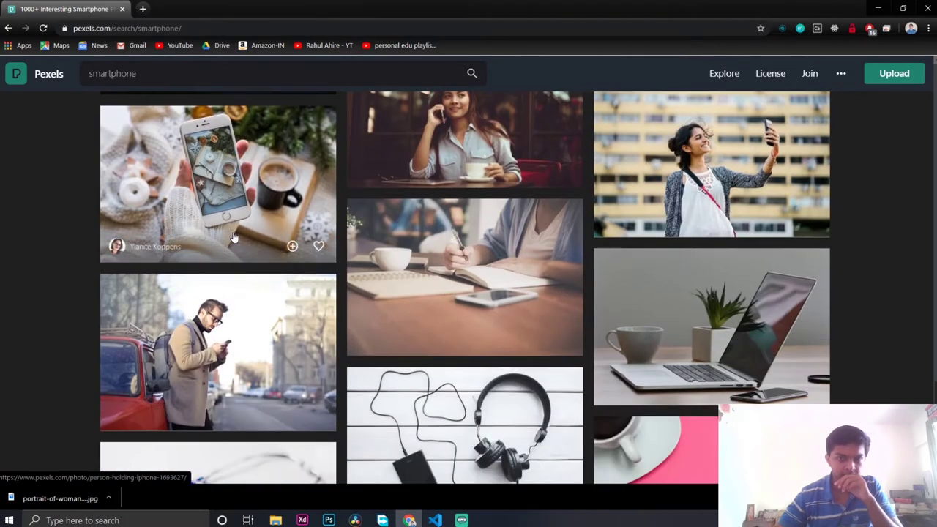
Examine the remaining smartphone results past the woman in a yellow puffer jacket, down to the woman with pink headphones
scroll(234, 238, down, 3)
scroll(234, 238, down, 3)
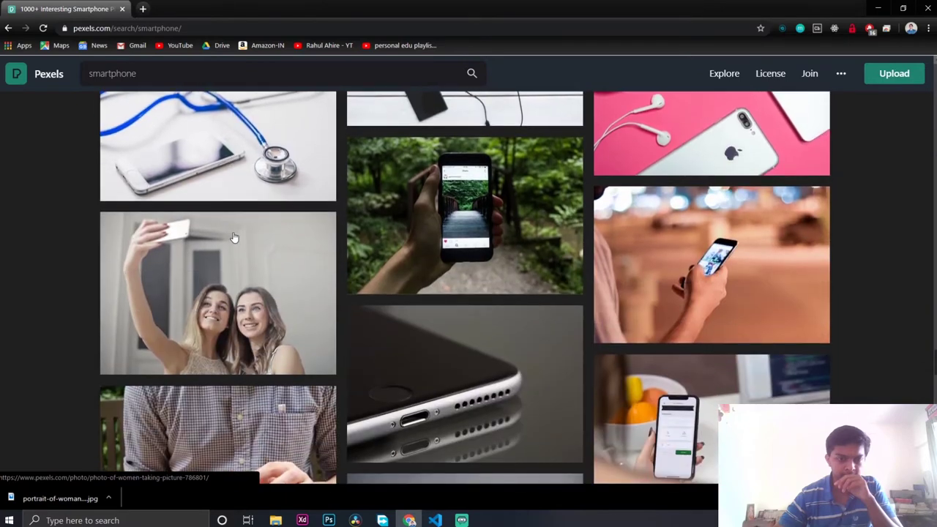
scroll(234, 237, down, 6)
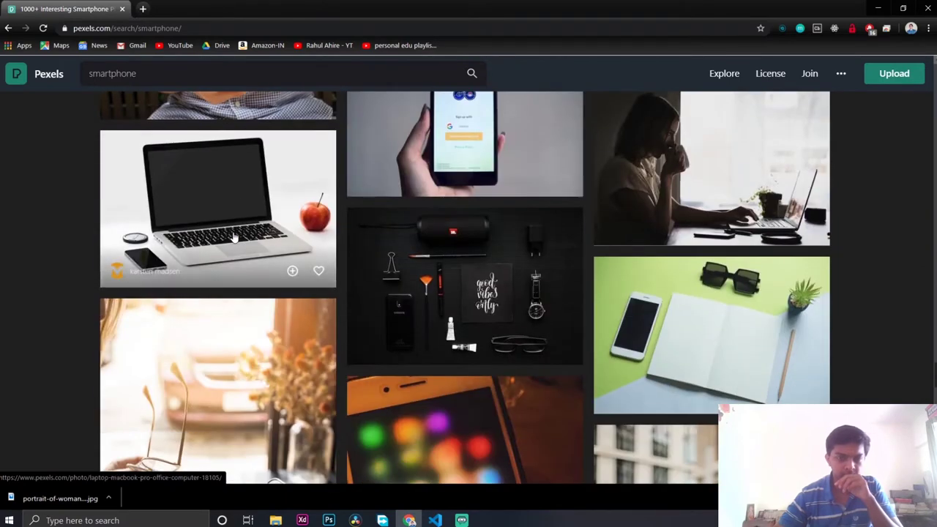
scroll(234, 238, down, 5)
scroll(234, 237, down, 3)
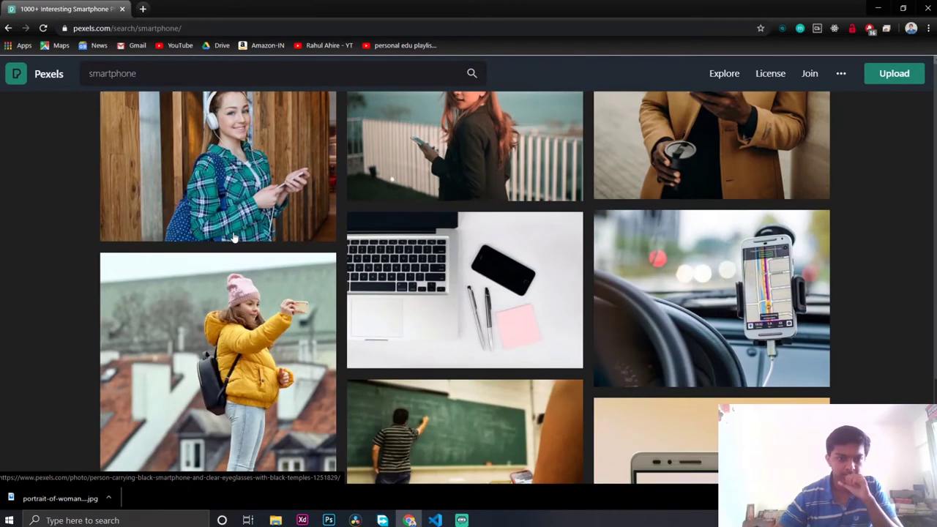
scroll(234, 238, down, 3)
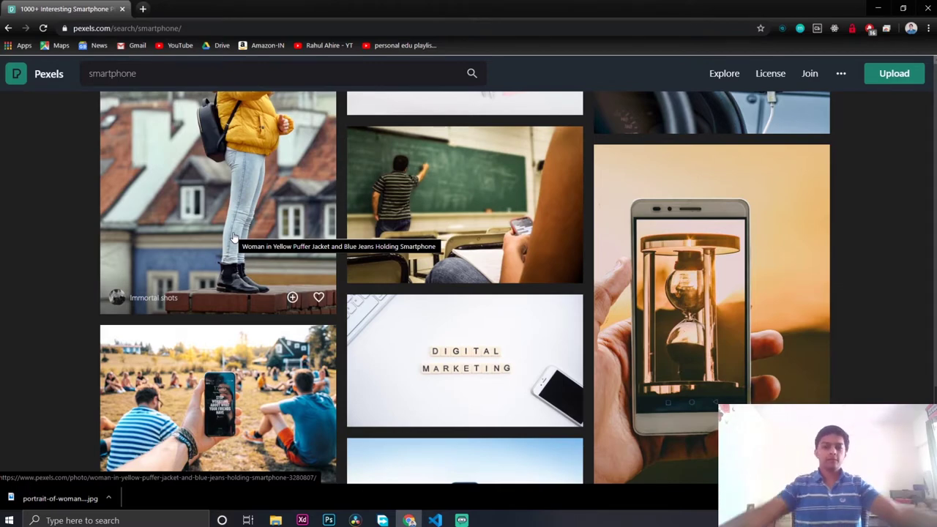
scroll(234, 238, down, 10)
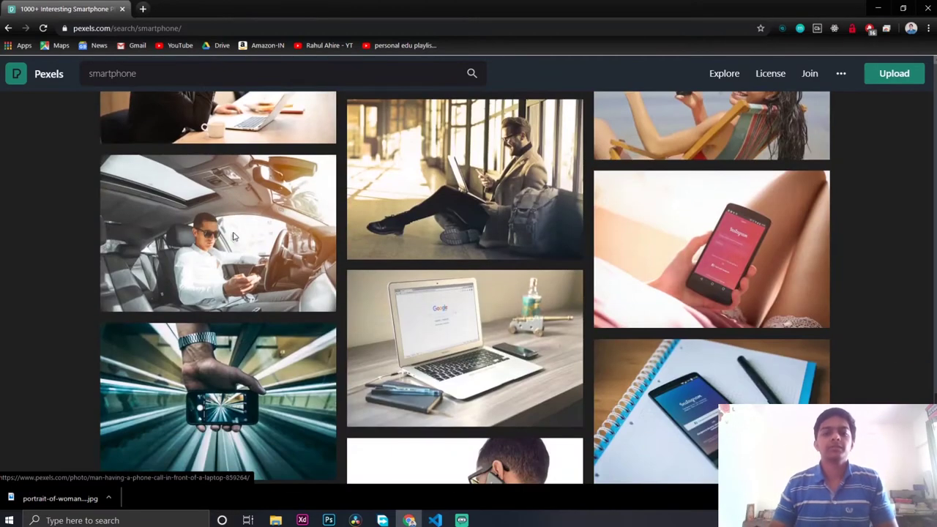
scroll(234, 237, down, 4)
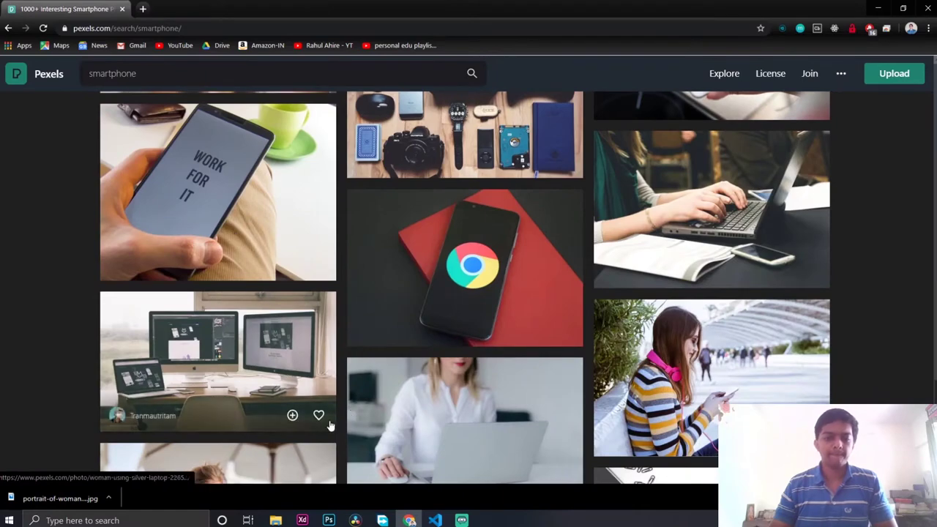
Open tinypng.com in a new tab and upload the downloaded portrait-of-woman photo for compression
click(143, 9)
text(tiny)
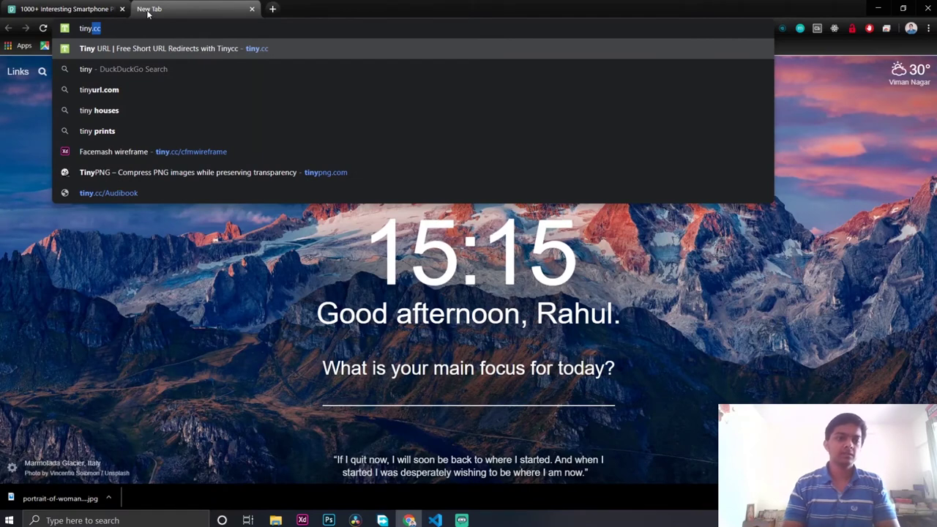
key(BackSpace)
key(Down)
key(Down)
key(Down)
key(Down)
key(Down)
key(Return)
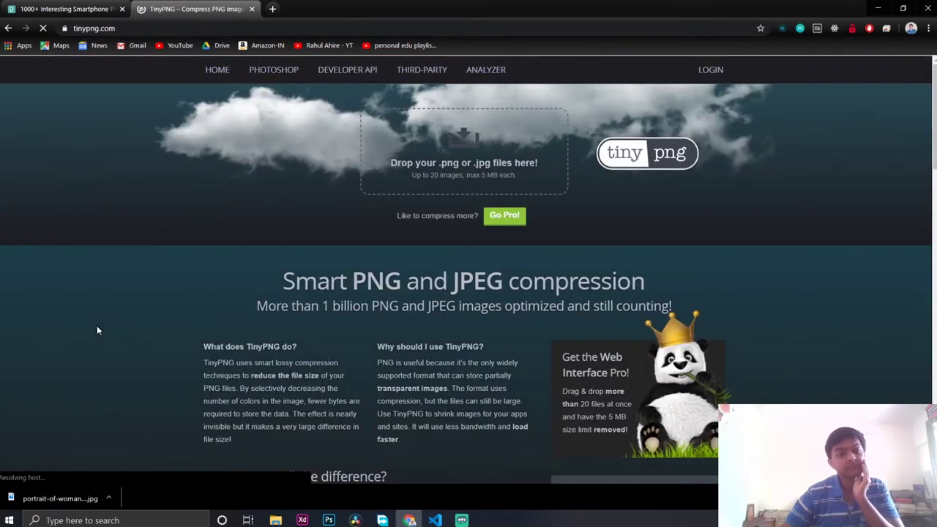
drag(60, 499, 473, 139)
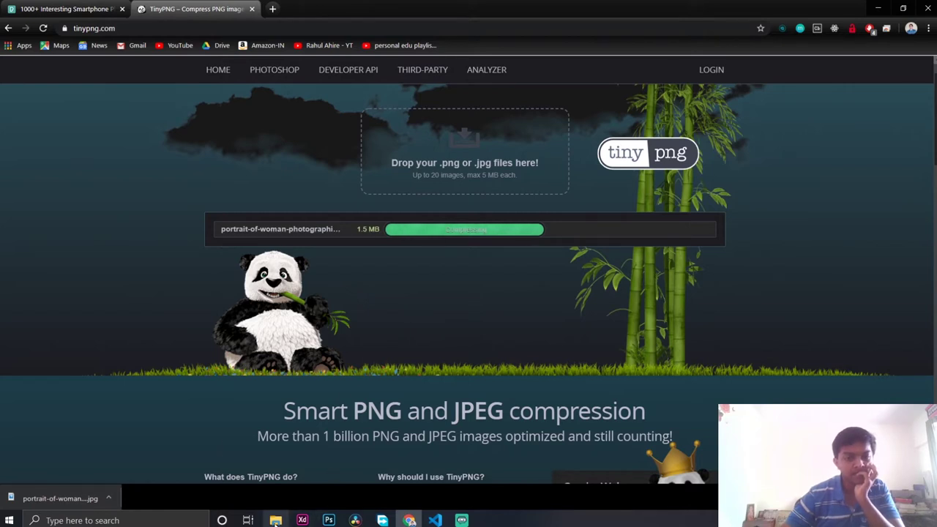
Try to delete the original portrait-of-woman photo from the Downloads folder, retry the deletion, and cancel it
mouse_move(275, 520)
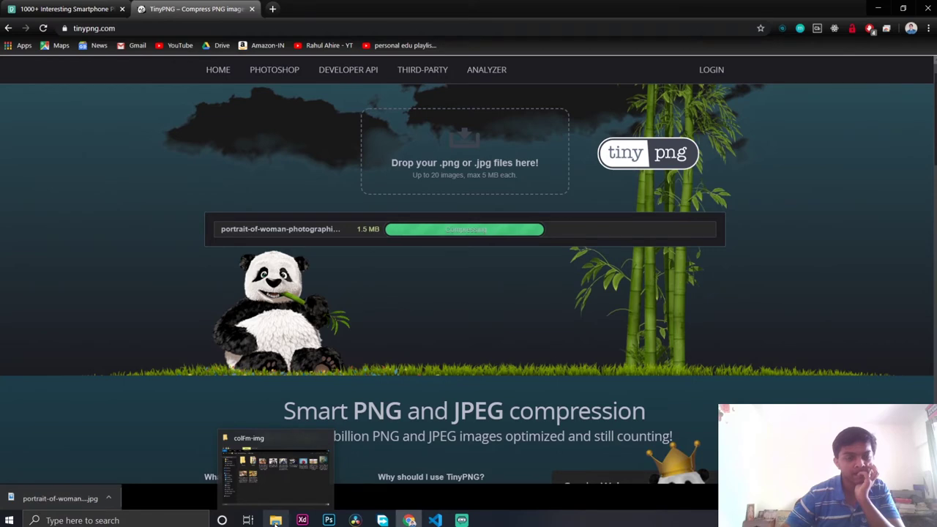
click(275, 520)
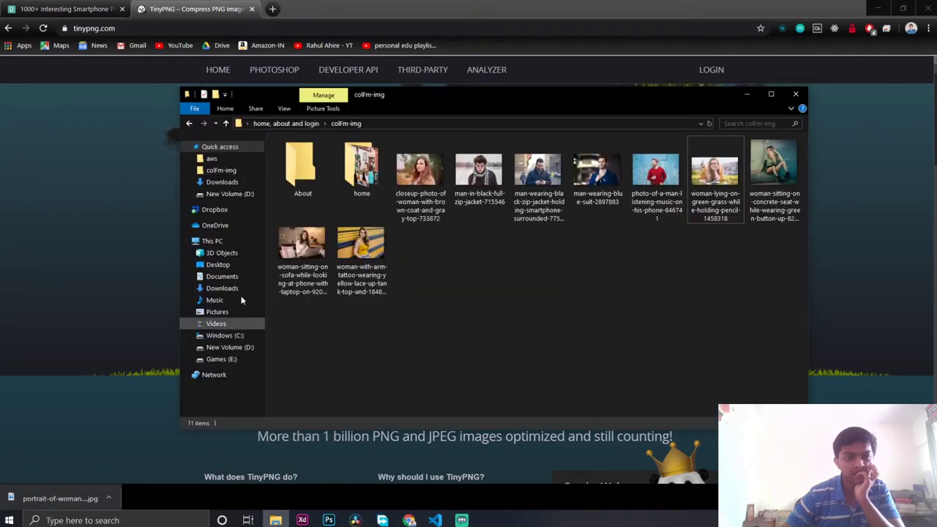
click(228, 182)
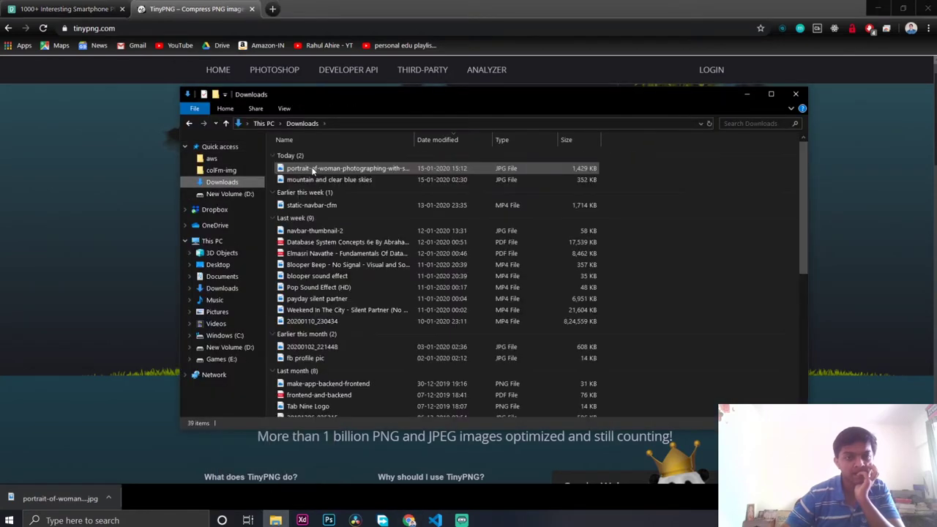
click(312, 170)
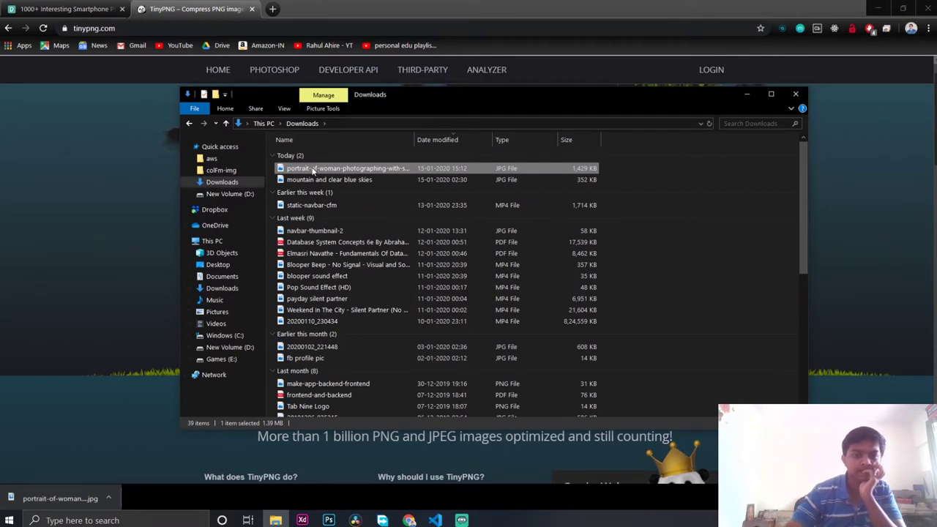
key(Delete)
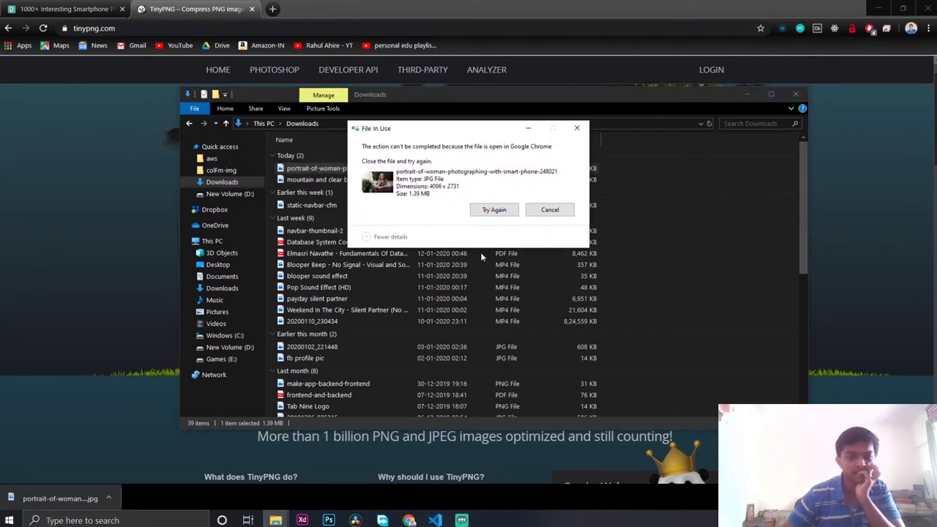
key(alt+Tab)
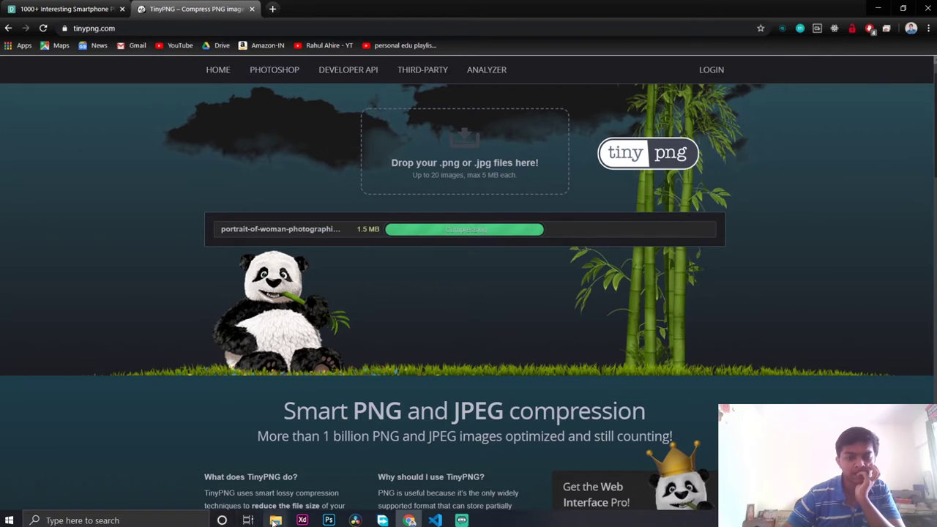
mouse_move(275, 518)
click(314, 463)
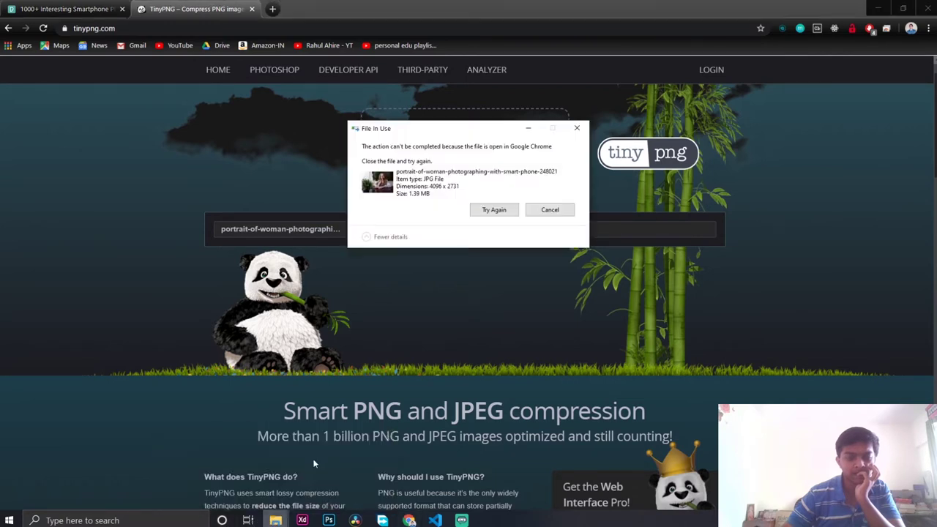
click(494, 209)
click(493, 210)
click(549, 210)
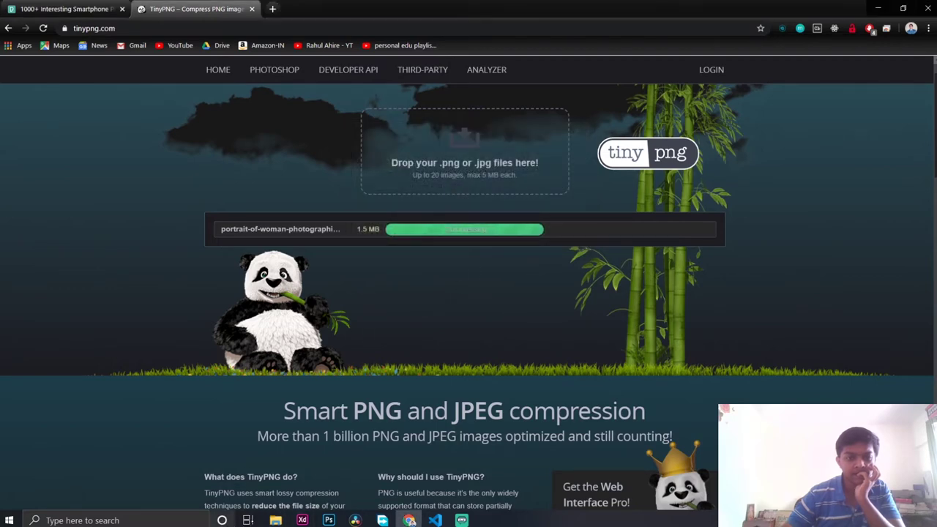
click(275, 519)
click(108, 323)
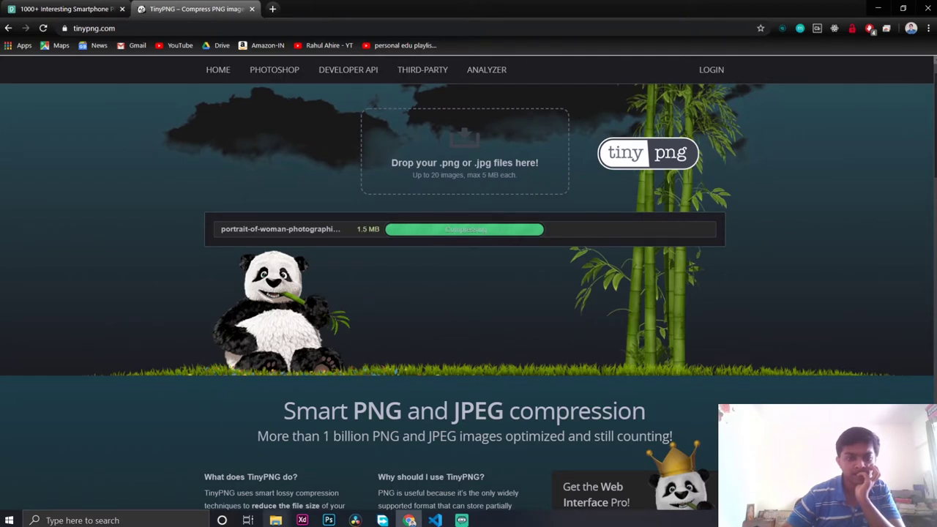
click(43, 32)
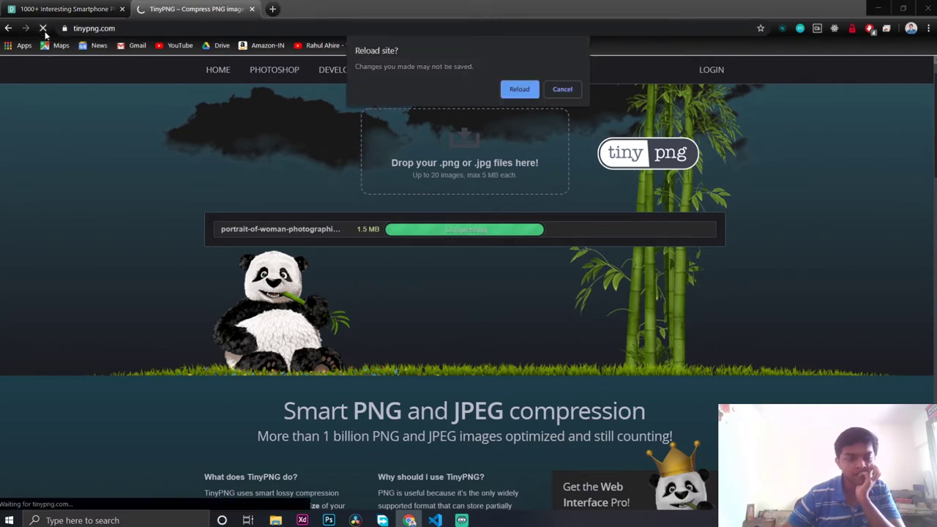
click(562, 90)
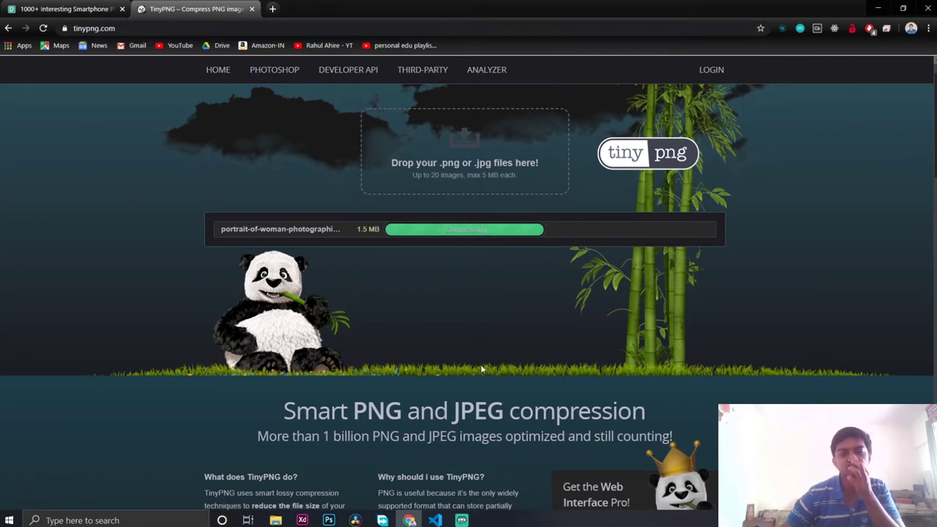
click(461, 520)
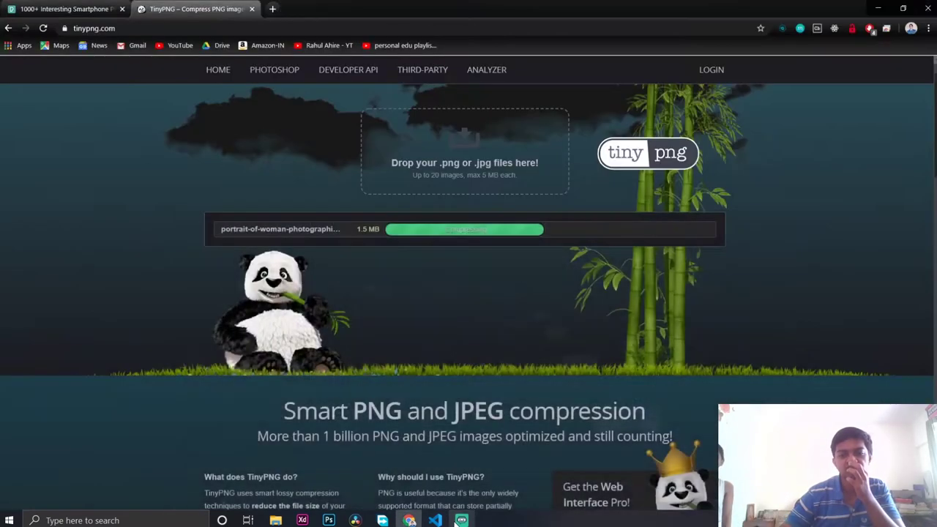
click(456, 520)
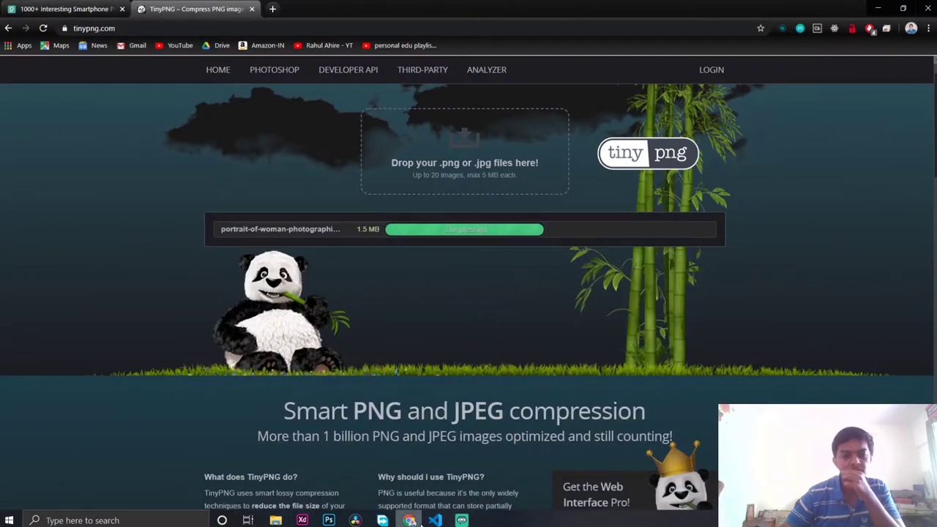
click(412, 520)
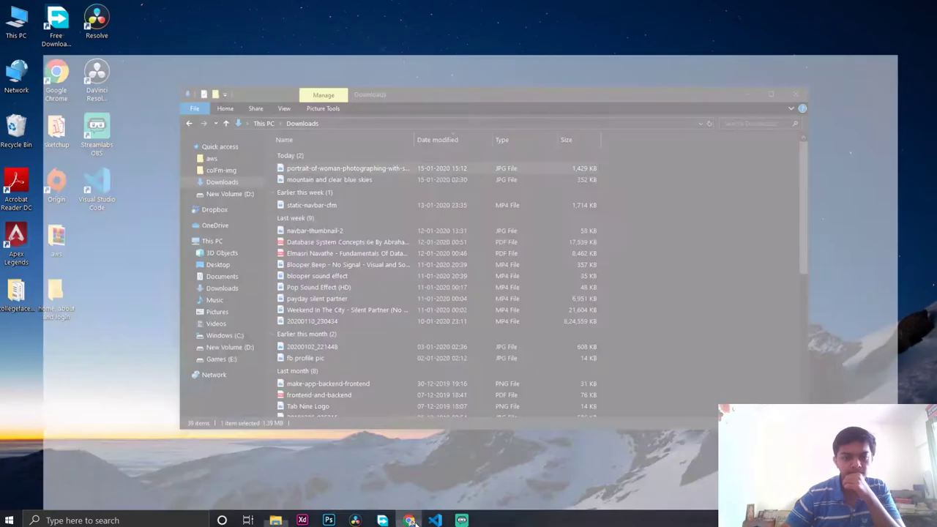
click(410, 520)
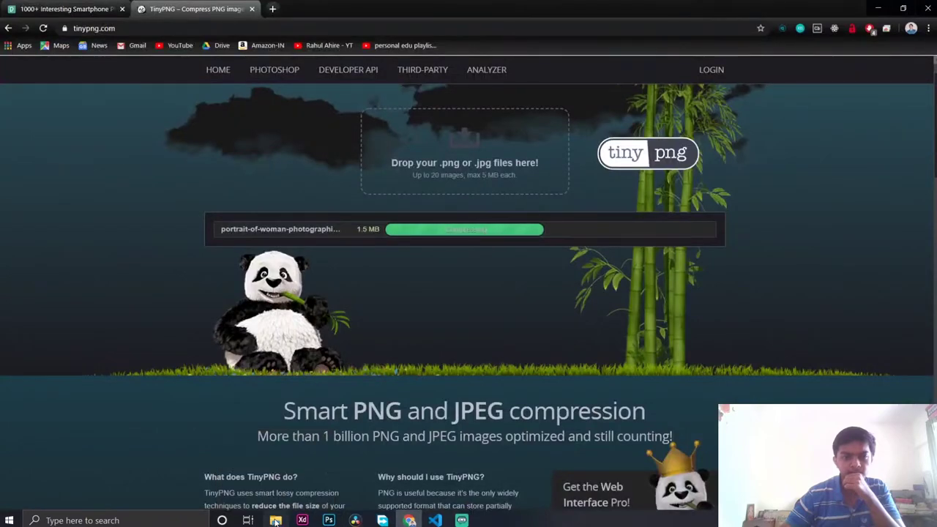
Switch to File Explorer and open the colFm-img folder
click(276, 520)
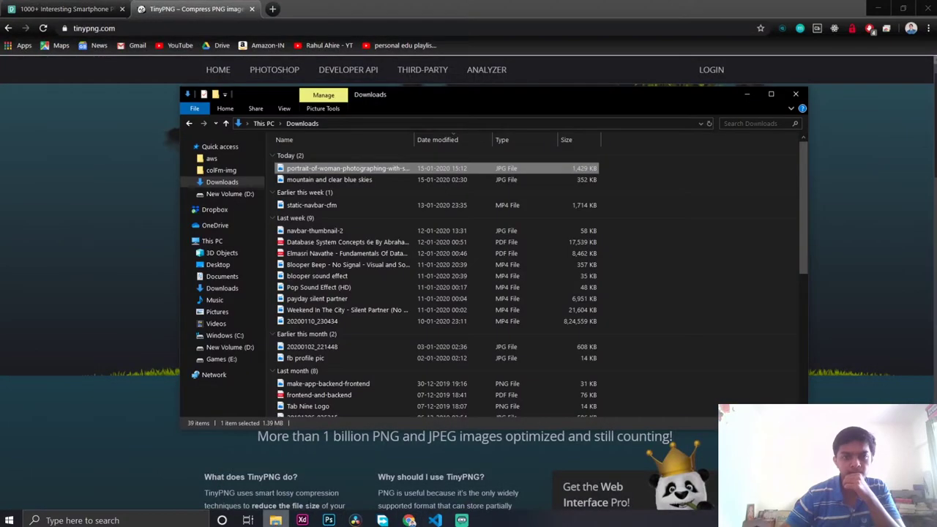
click(209, 169)
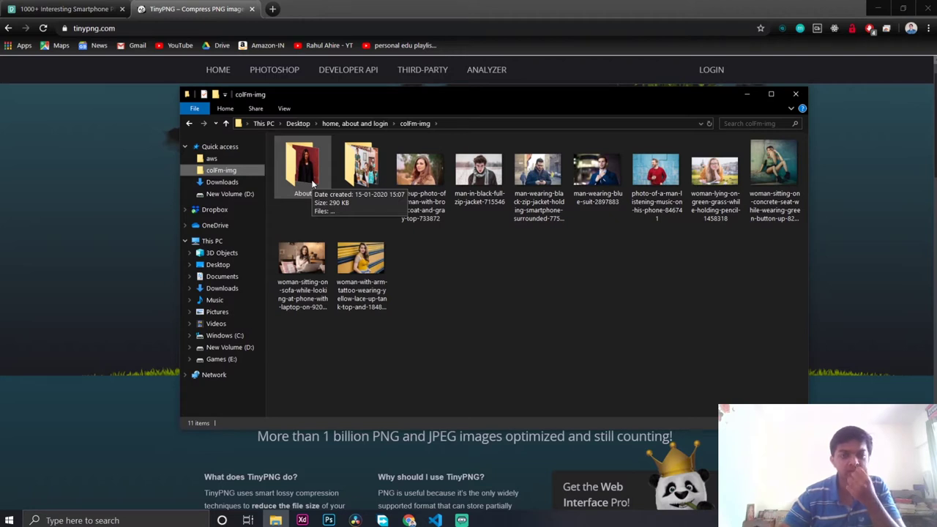
Move the man-in-black-full-zip-jacket and closeup-photo-of-woman-with-brown-coat images into the About folder
click(479, 179)
key(Delete)
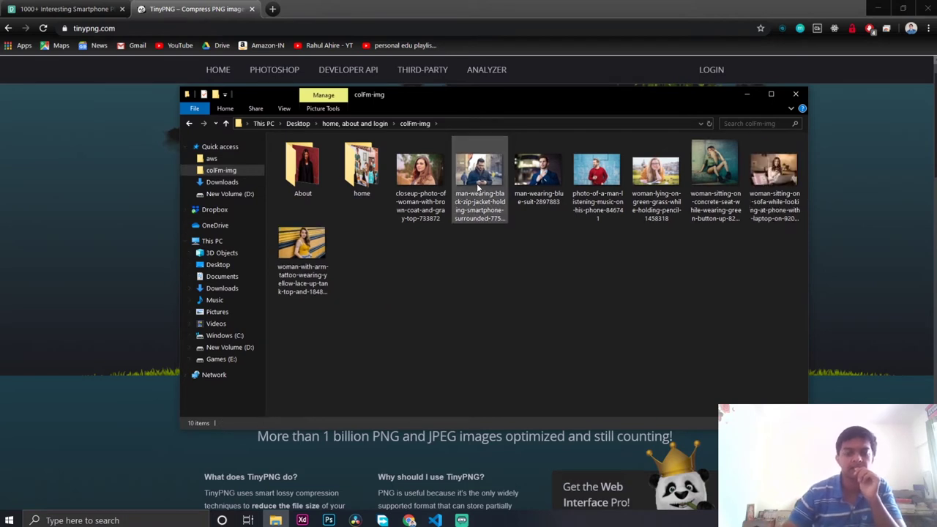
click(423, 187)
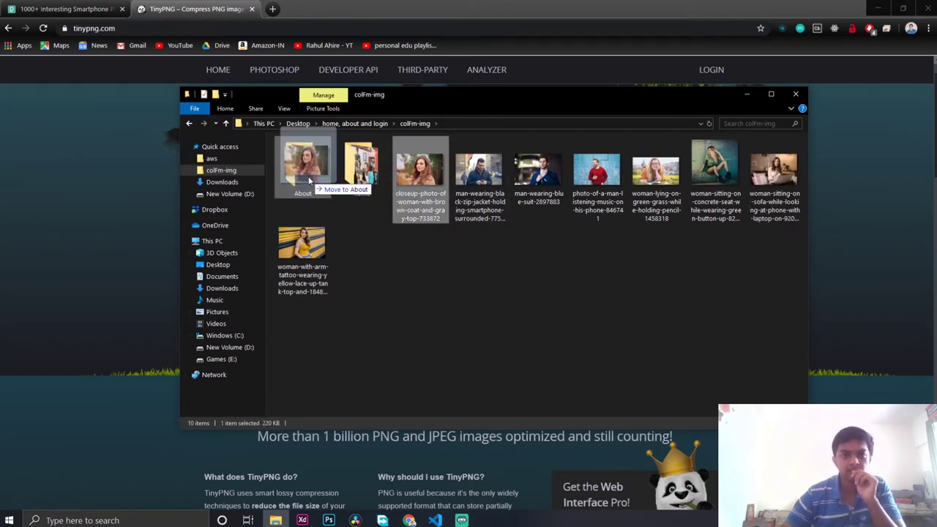
key(Delete)
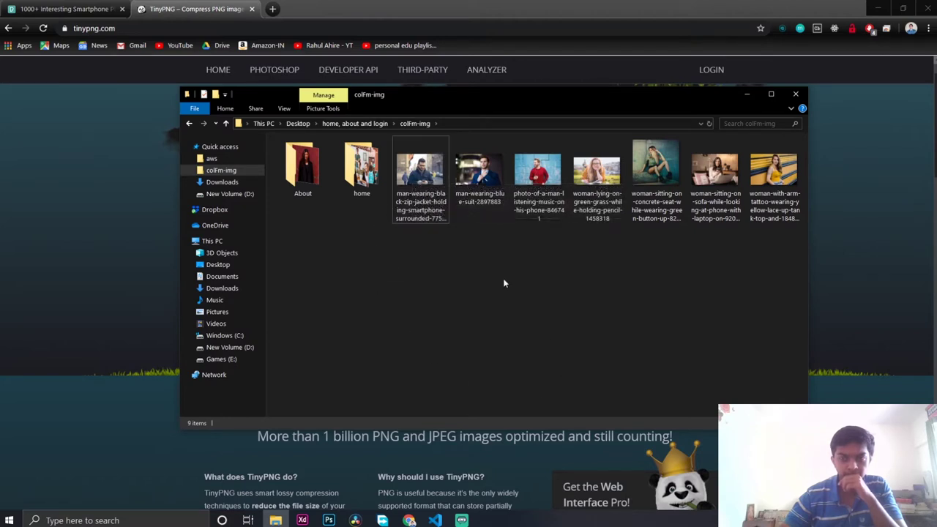
Move the photos of the man in the black zip jacket, woman on the sofa, woman with arm tattoo, and woman on the concrete seat into About
drag(422, 196, 285, 158)
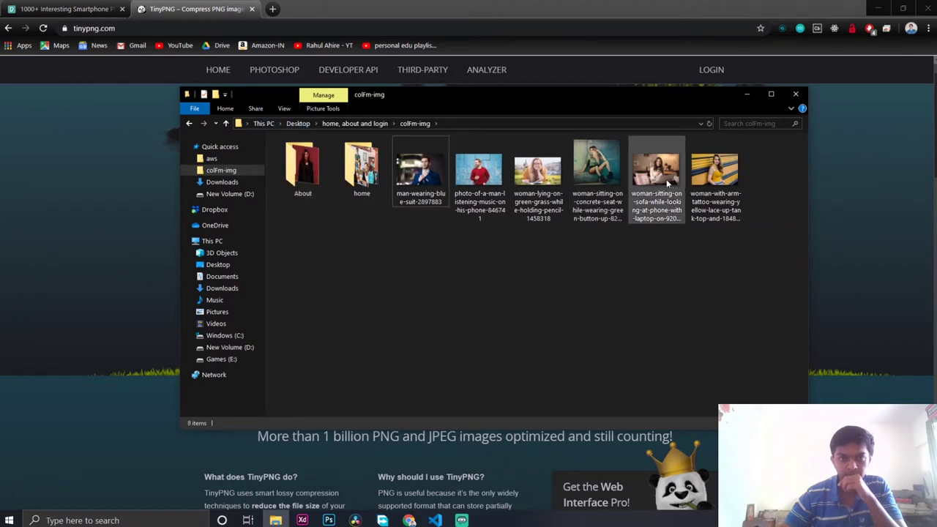
drag(648, 196, 296, 179)
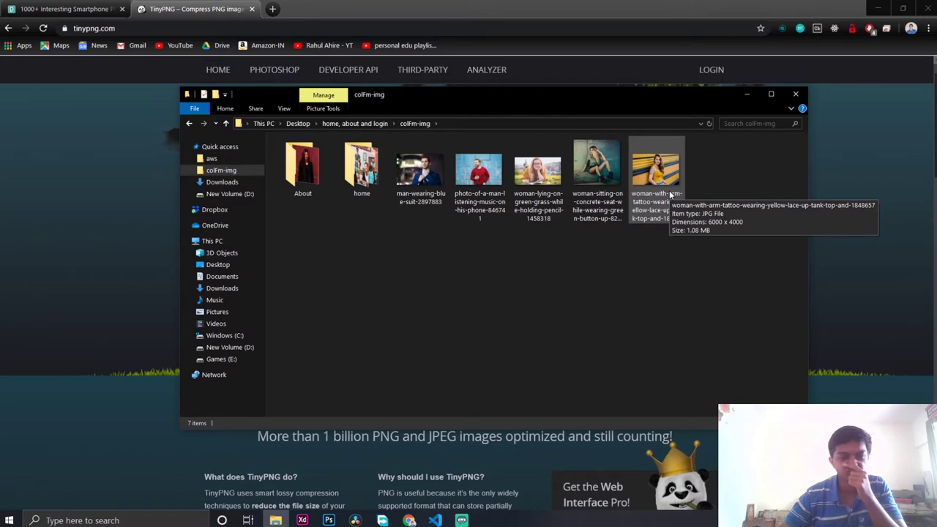
drag(669, 194, 301, 165)
drag(615, 188, 303, 186)
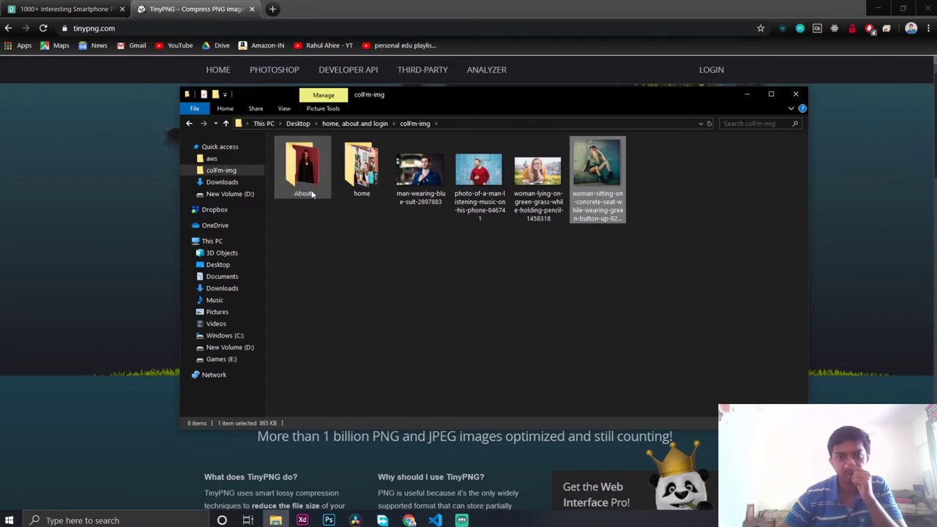
Move the woman-lying-on-green-grass-while-holding-pencil photo into the About folder
click(550, 203)
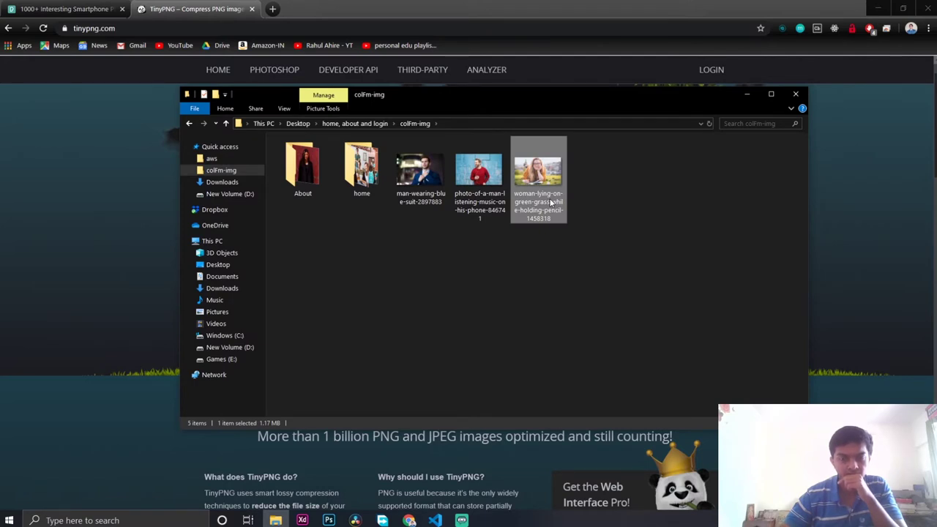
key(Delete)
drag(485, 189, 502, 217)
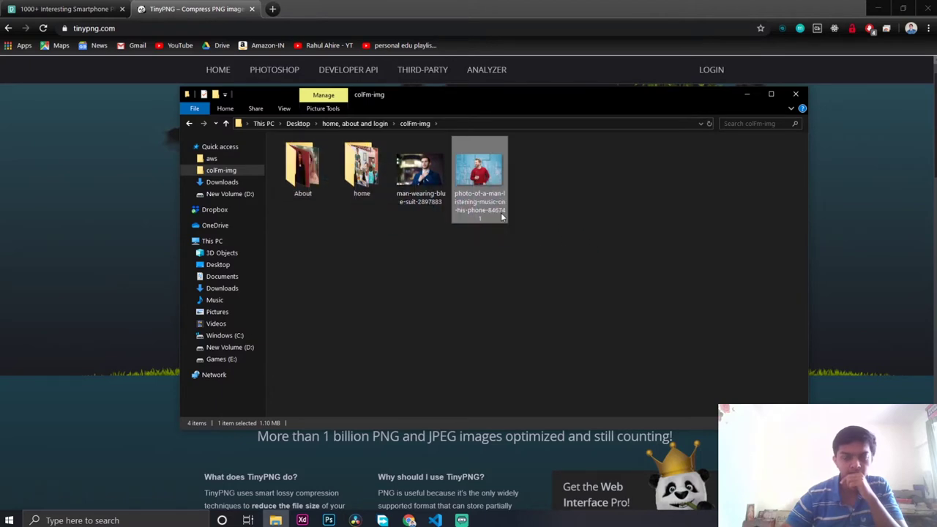
click(573, 221)
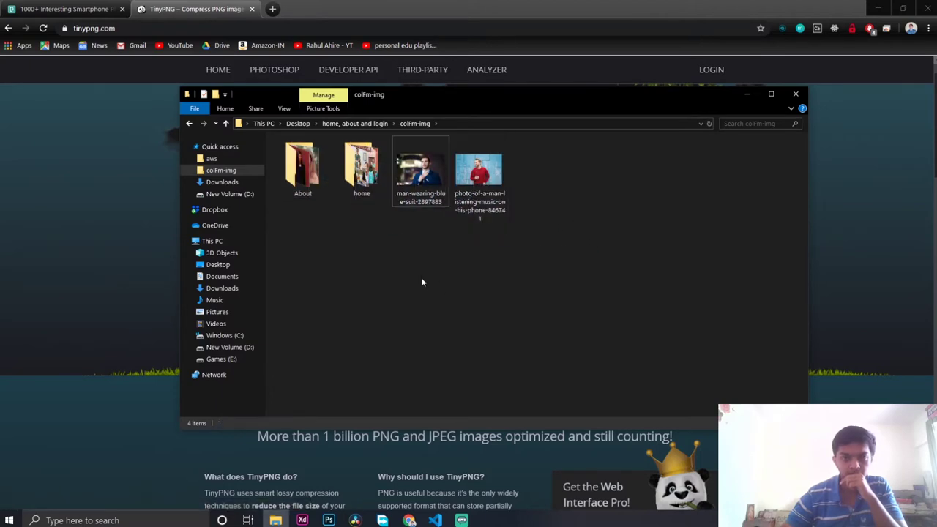
Delete the original portrait-of-woman photo from the Downloads folder, and download its compressed version from TinyPNG
click(108, 300)
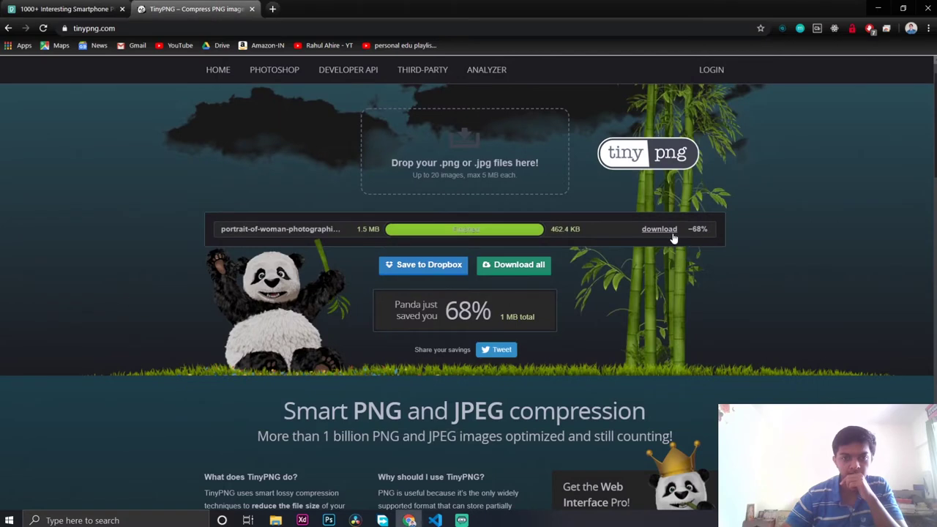
click(275, 519)
click(222, 182)
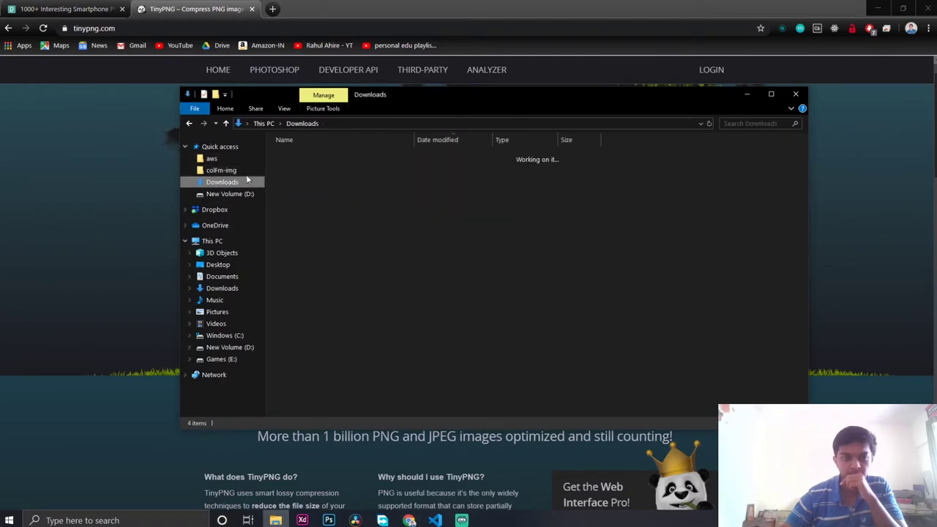
click(316, 170)
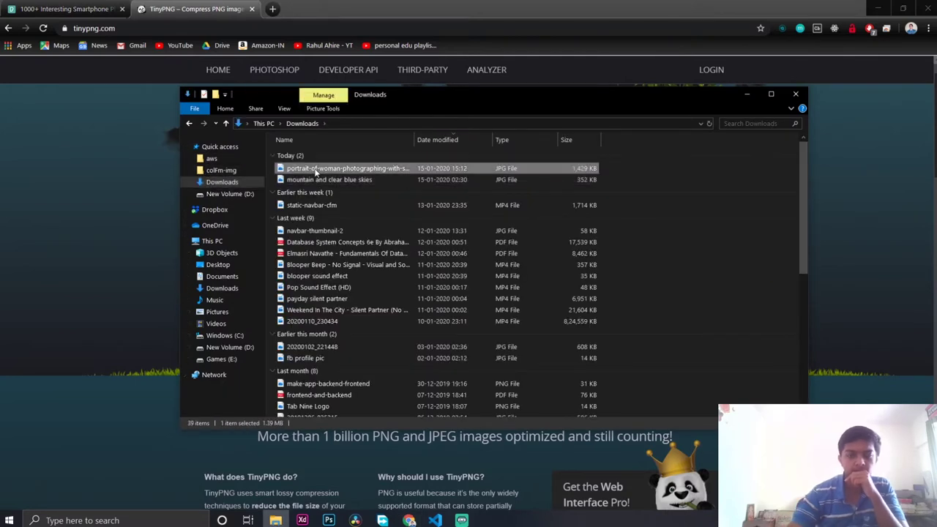
key(Delete)
click(151, 208)
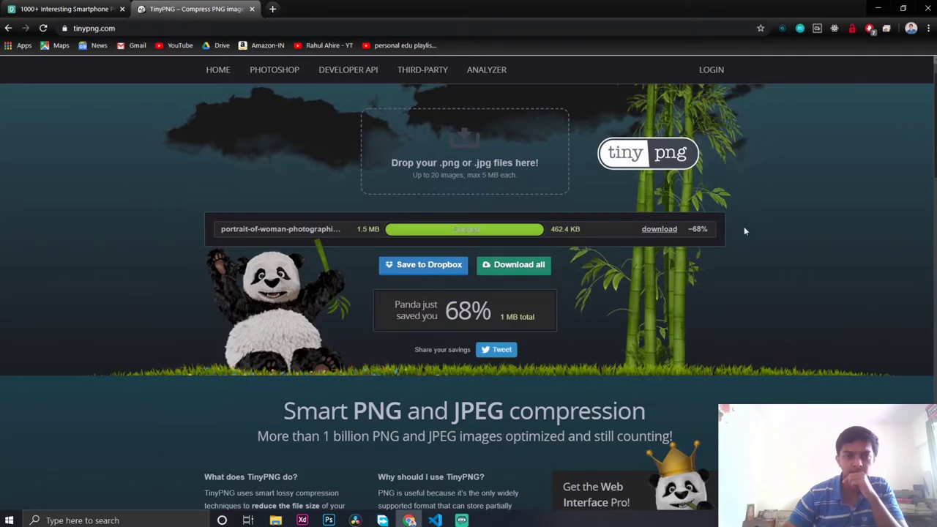
click(666, 230)
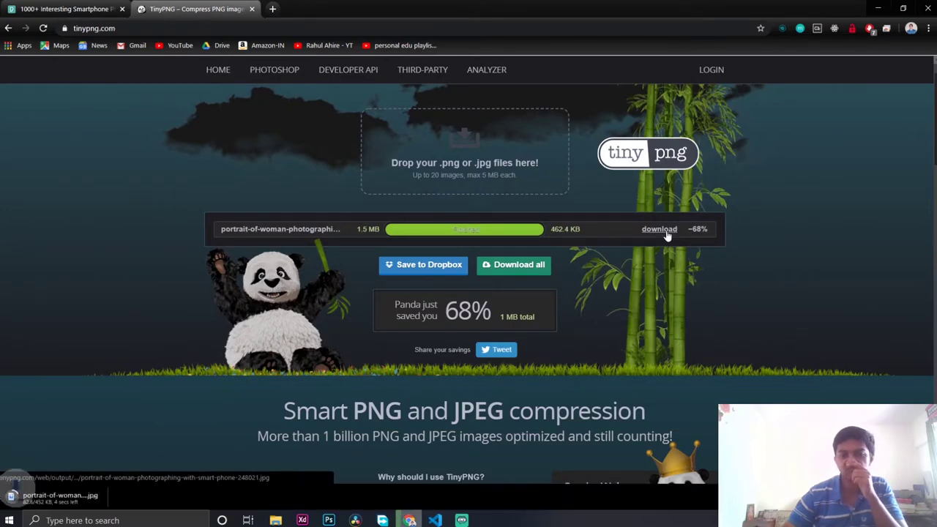
Create a new folder named login inside the colFm-img folder in File Explorer
click(275, 519)
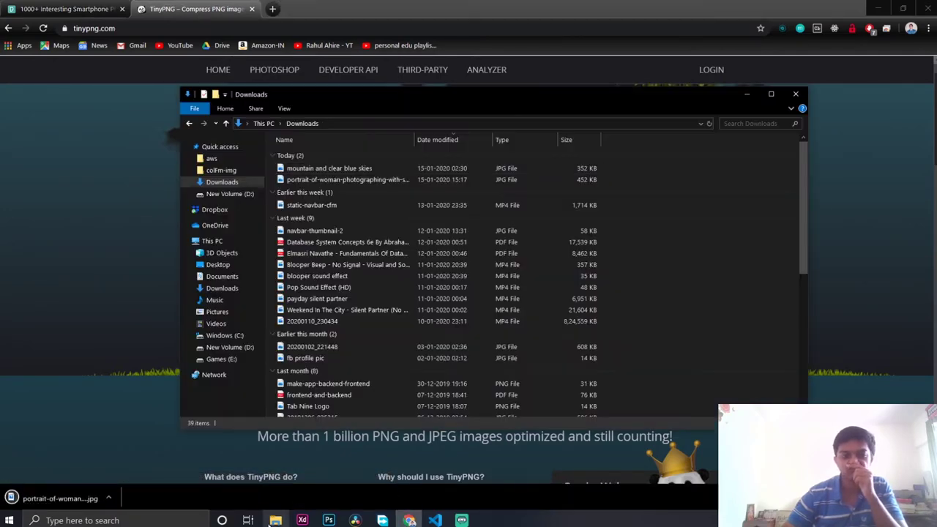
click(223, 169)
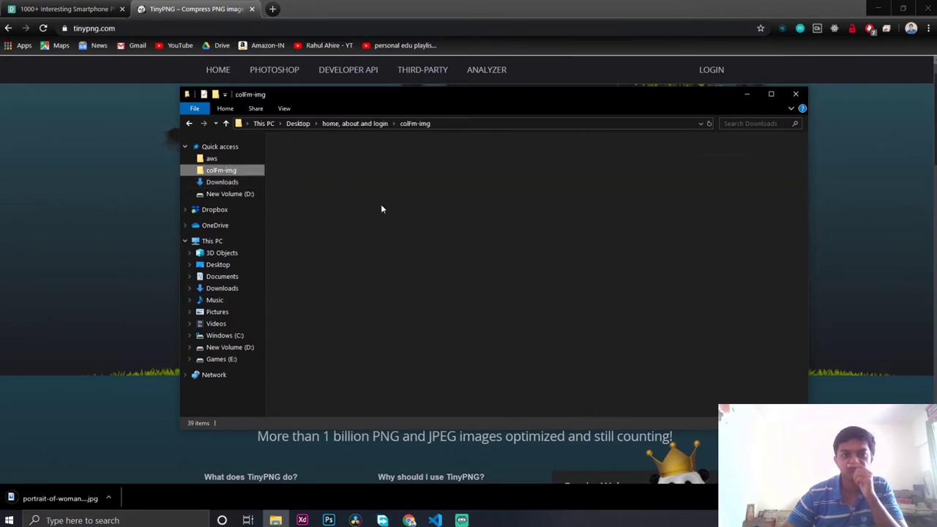
right_click(465, 236)
mouse_move(507, 418)
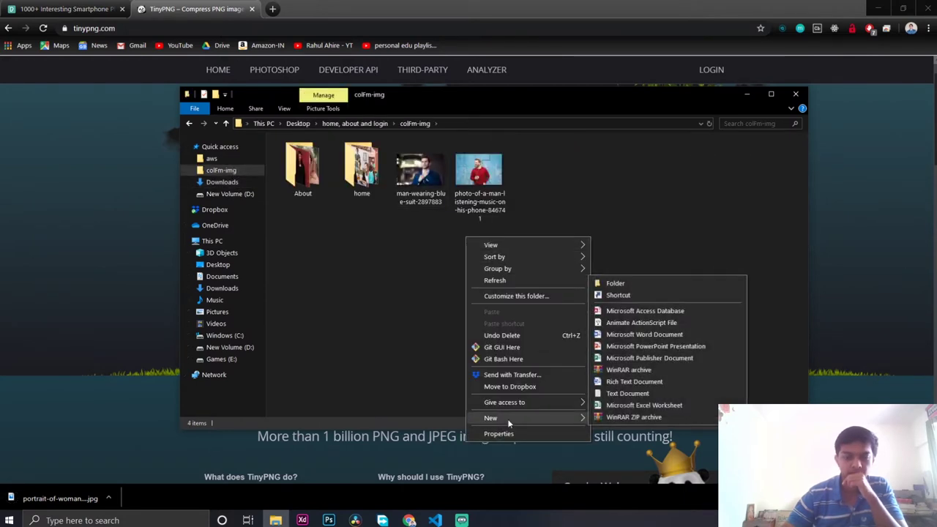
click(614, 283)
key(BackSpace)
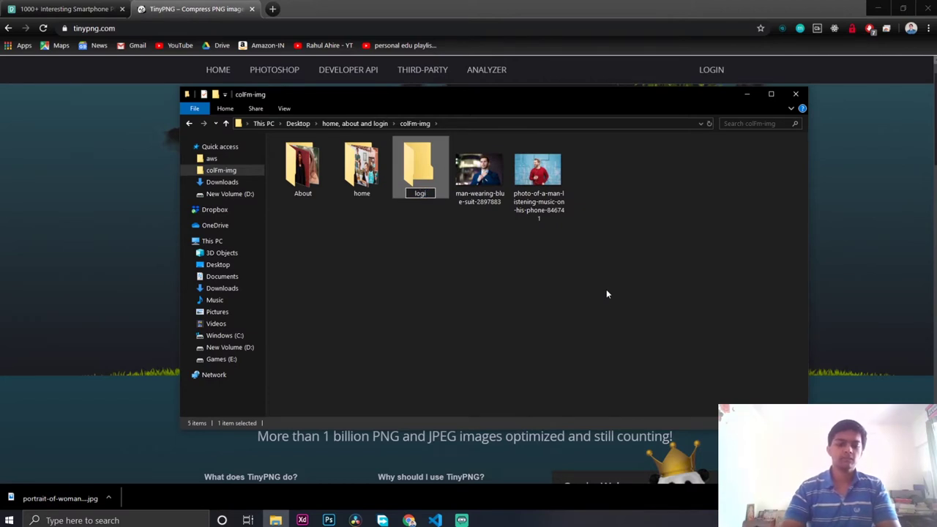
key(Return)
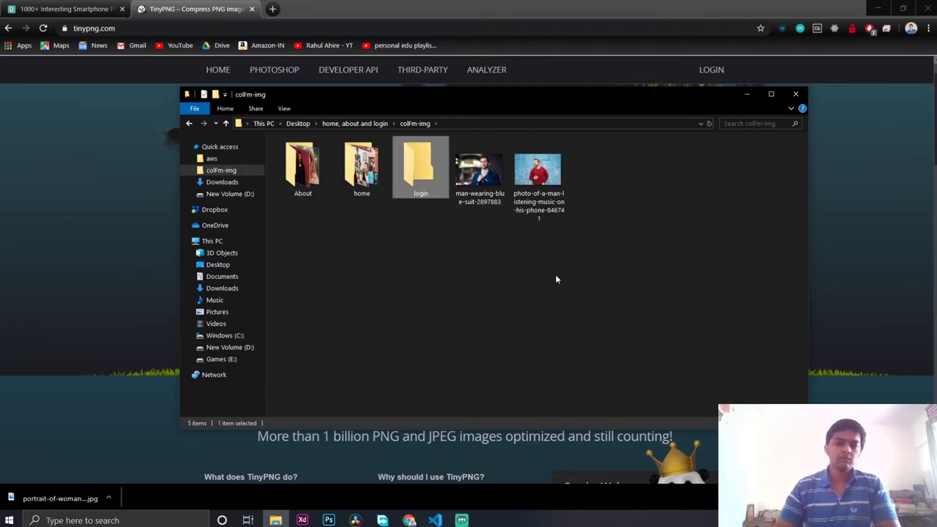
Rename the About folder to about and move the man-wearing-blue-suit and photo-of-a-man-listening-music images into it
right_click(302, 175)
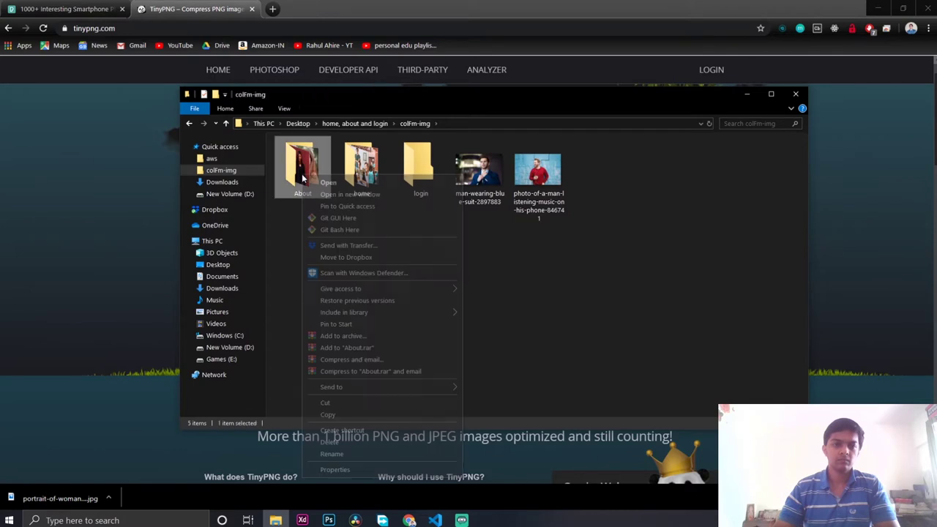
click(338, 454)
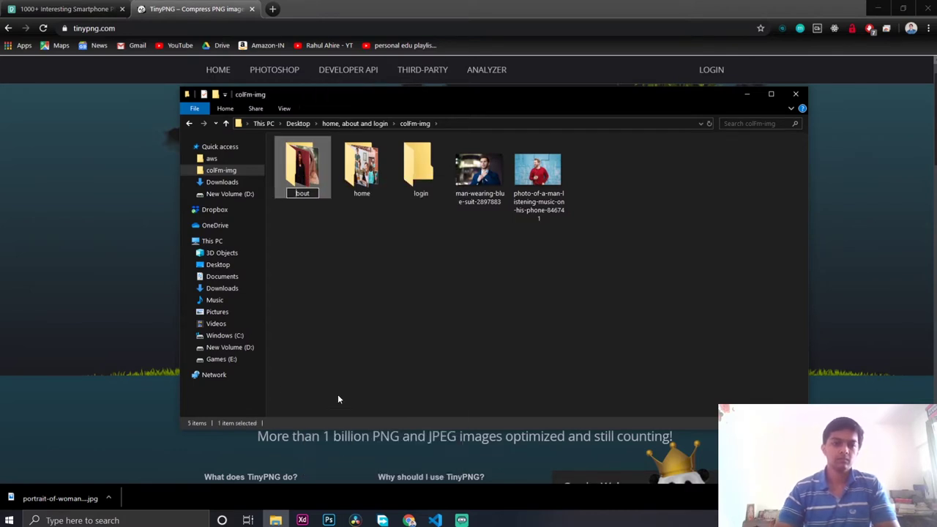
text(about)
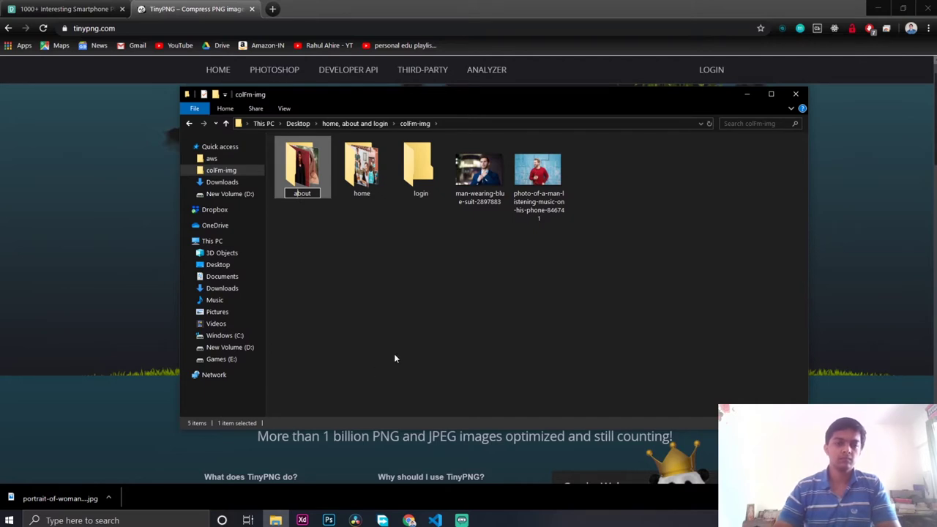
click(393, 357)
drag(476, 194, 300, 183)
drag(472, 179, 313, 179)
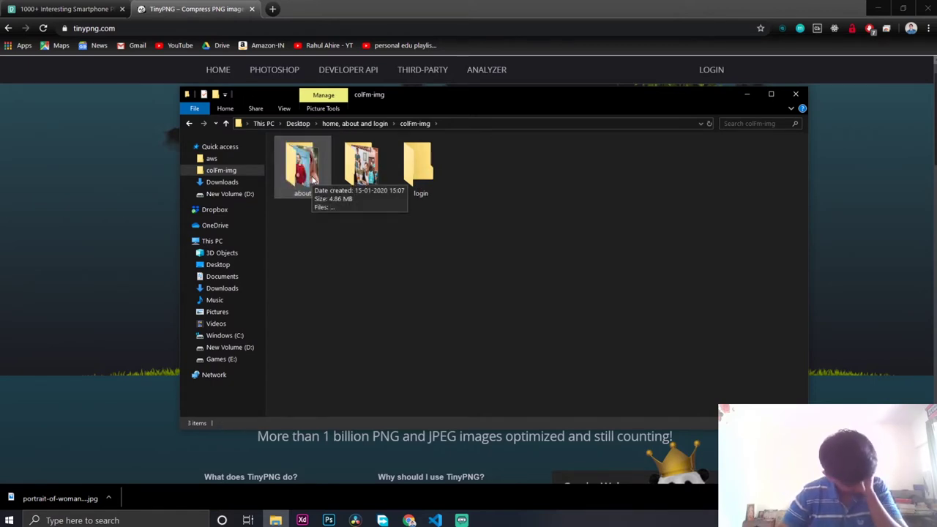
Switch to the browser and search the web for "fire emoji svg" in a new tab
click(272, 15)
click(272, 9)
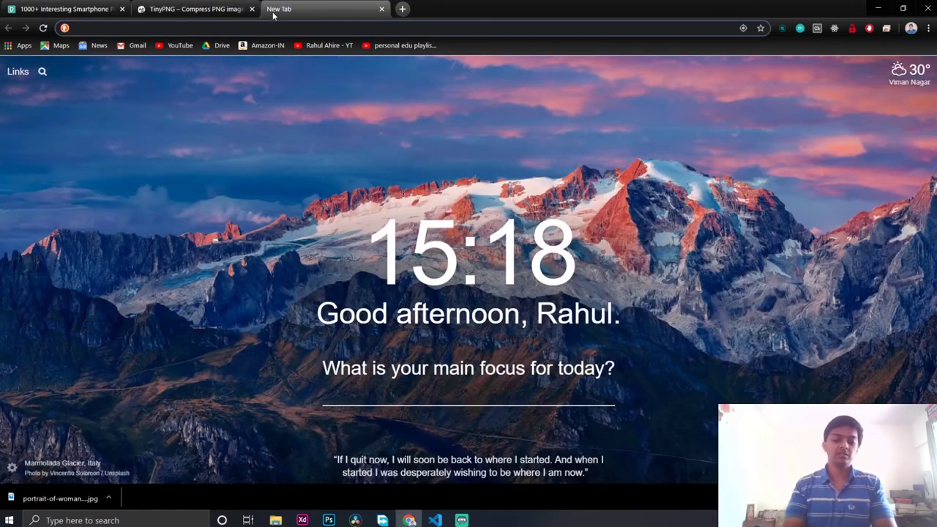
text(fire emoji)
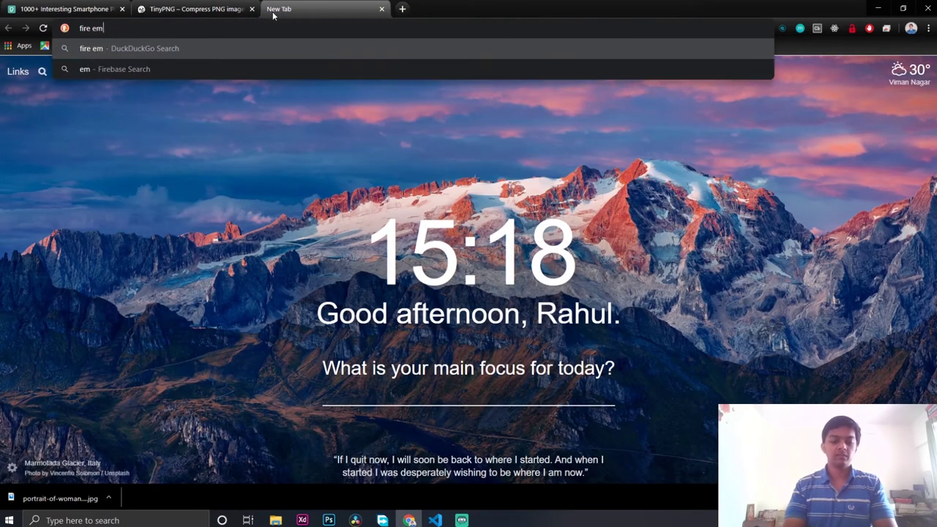
text( svd)
key(Return)
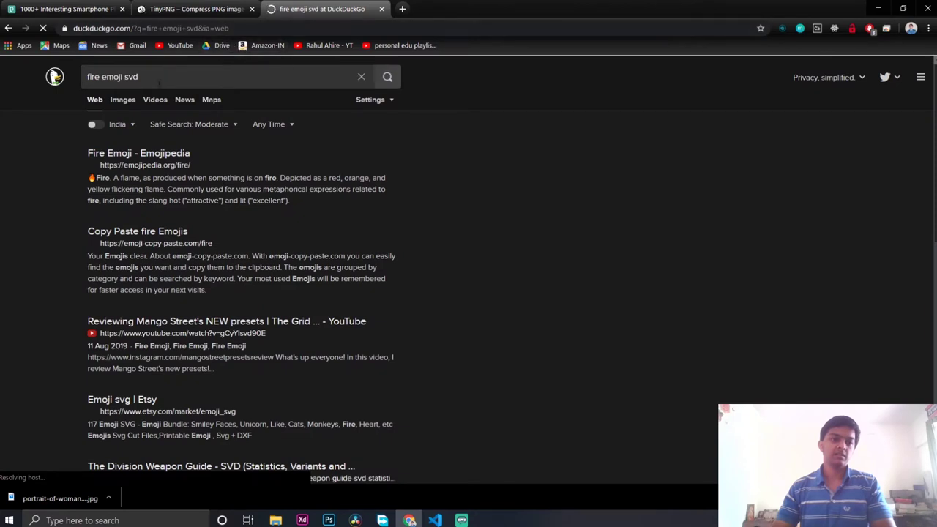
click(163, 77)
key(BackSpace)
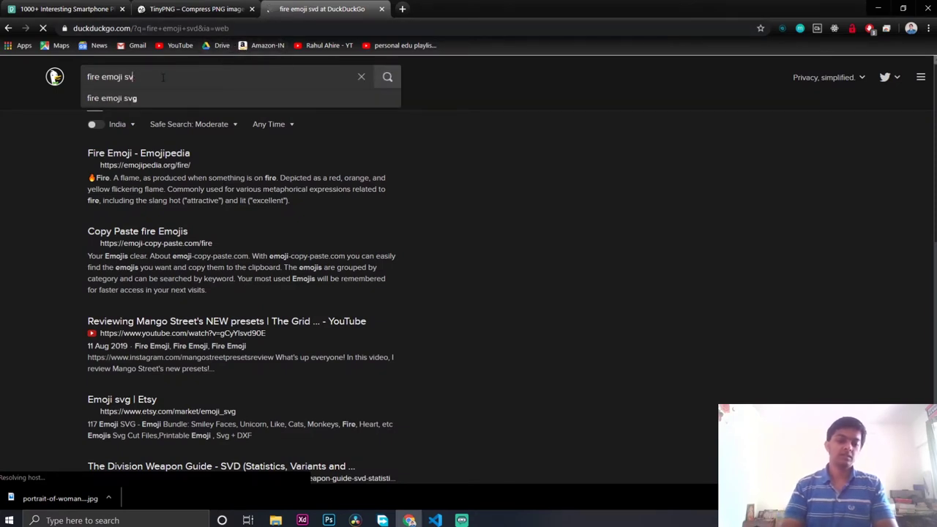
text(g)
key(Return)
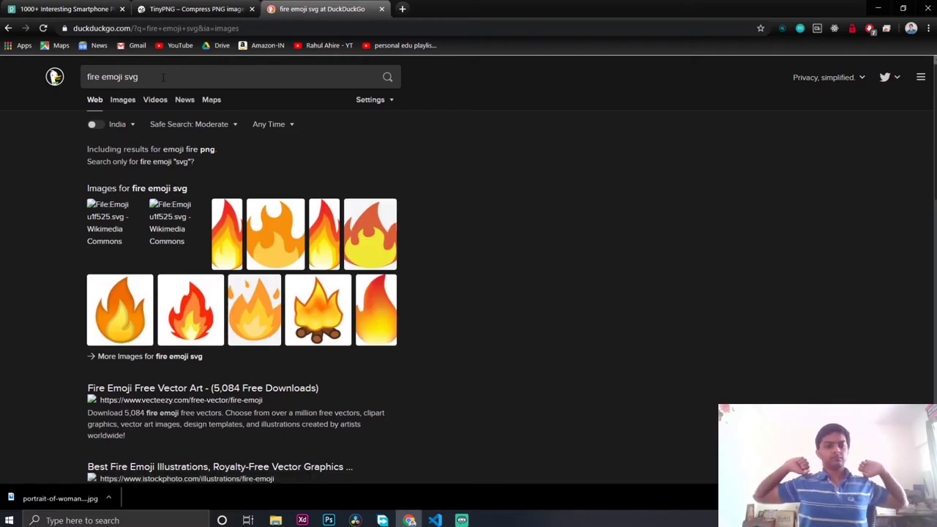
Open the Vecteezy Fire Emoji Free Vector Art search result and look through its fire vector listings
scroll(162, 77, down, 1)
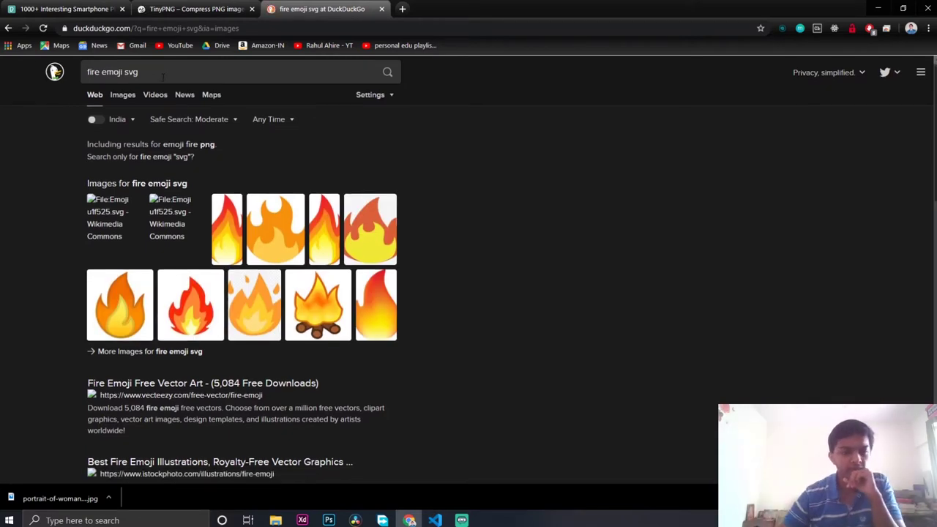
scroll(162, 78, down, 3)
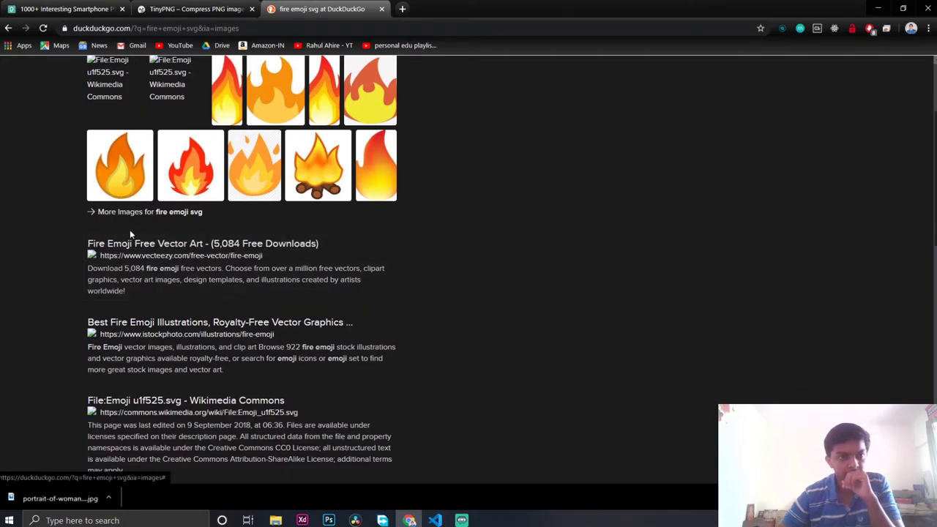
click(131, 253)
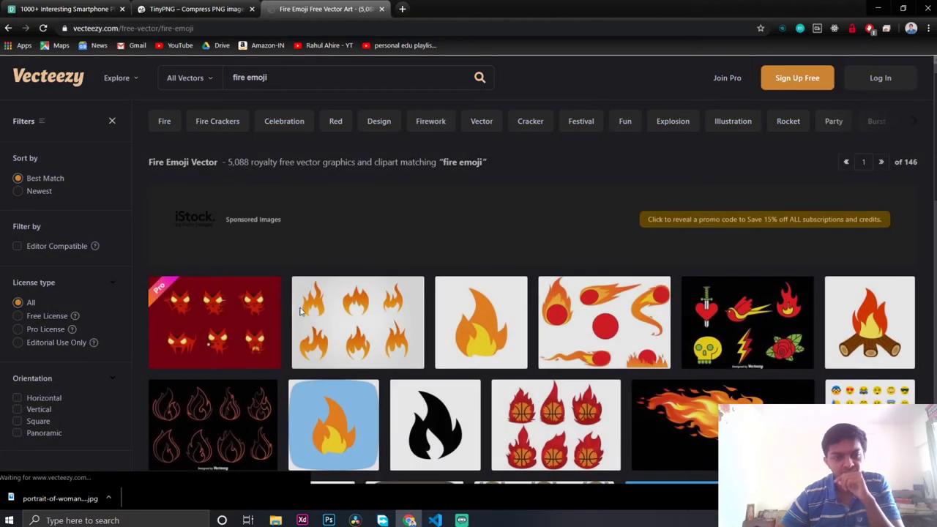
scroll(370, 327, down, 2)
scroll(370, 327, down, 2)
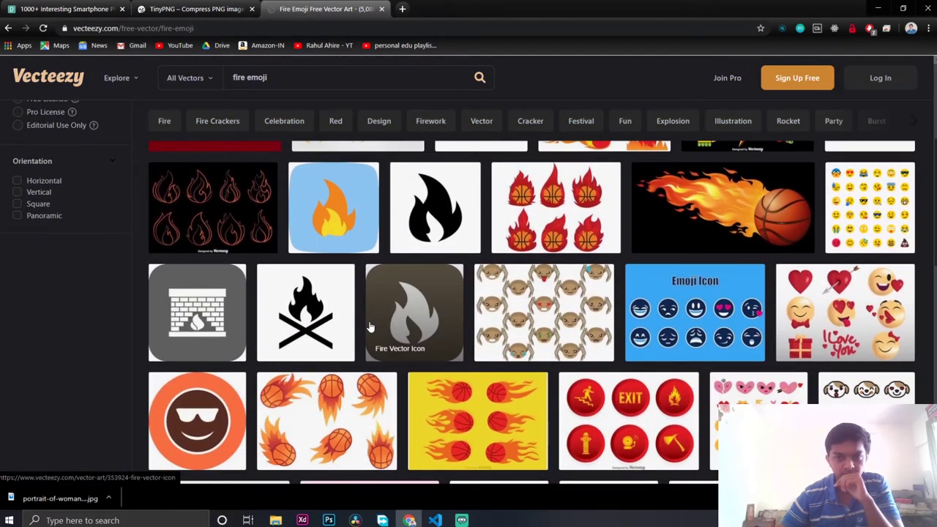
scroll(369, 327, down, 10)
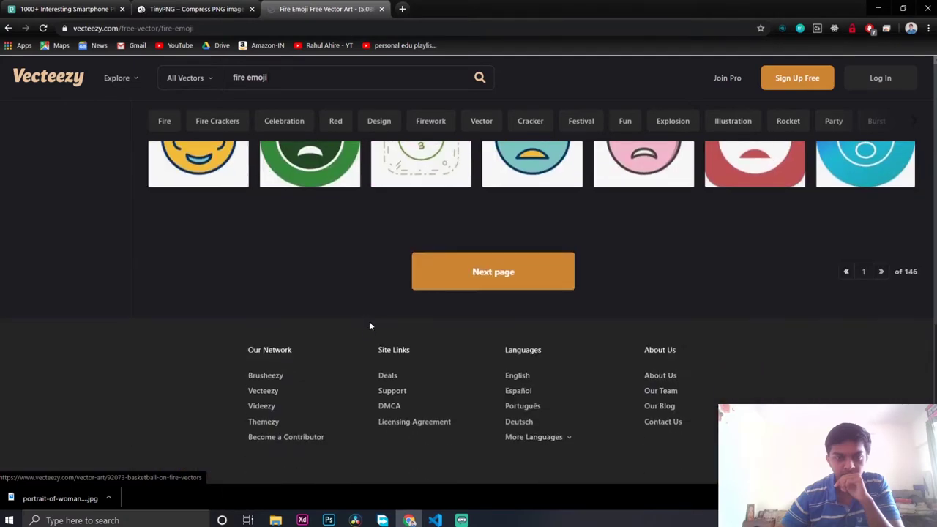
scroll(369, 327, up, 15)
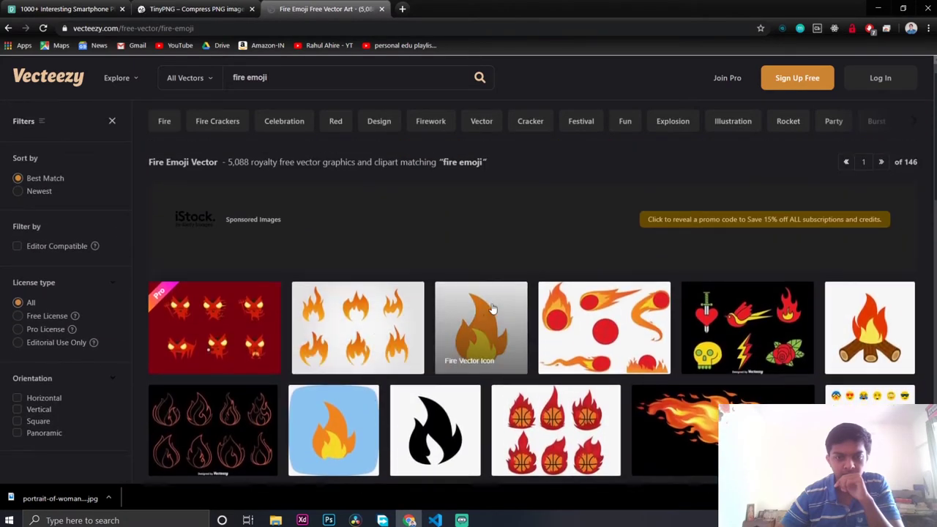
scroll(475, 322, down, 1)
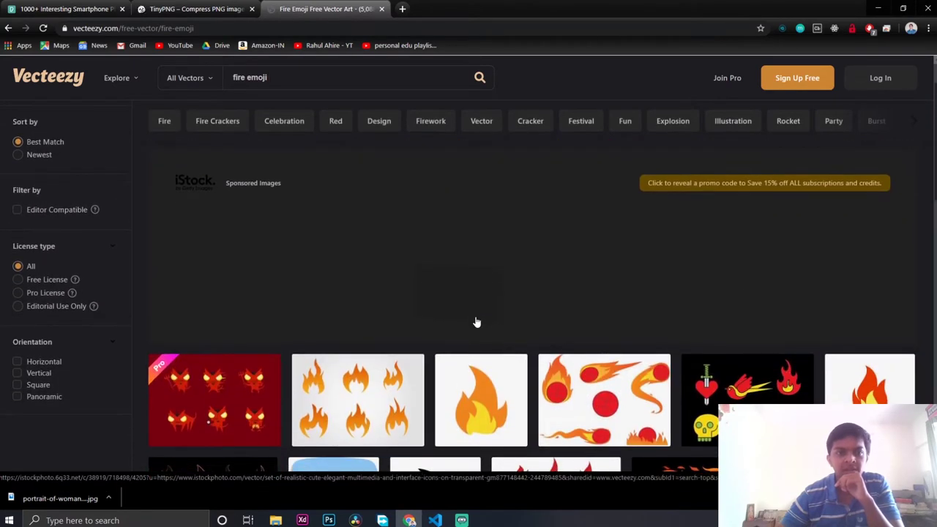
Return to the search results, open the iStock Best Fire Emoji Illustrations result and dismiss its pricing offer to view the listings
scroll(475, 322, down, 1)
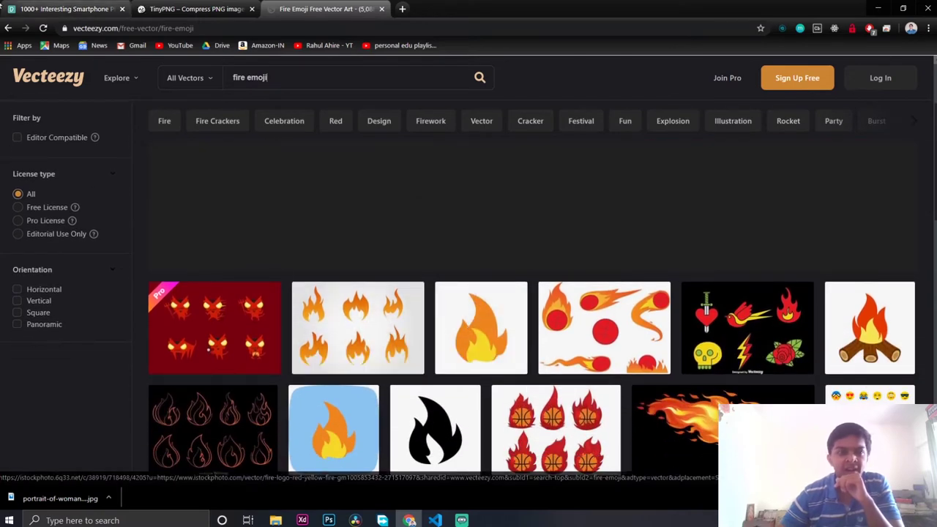
click(8, 28)
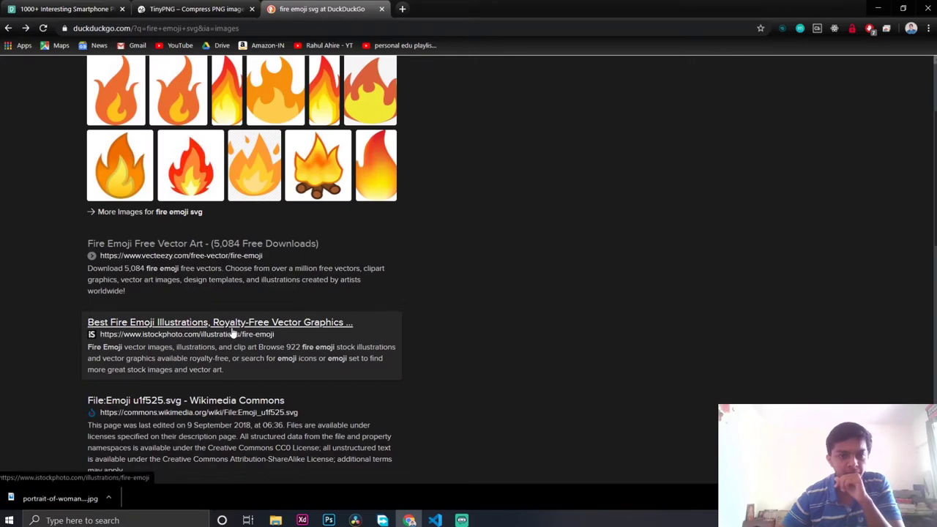
click(233, 332)
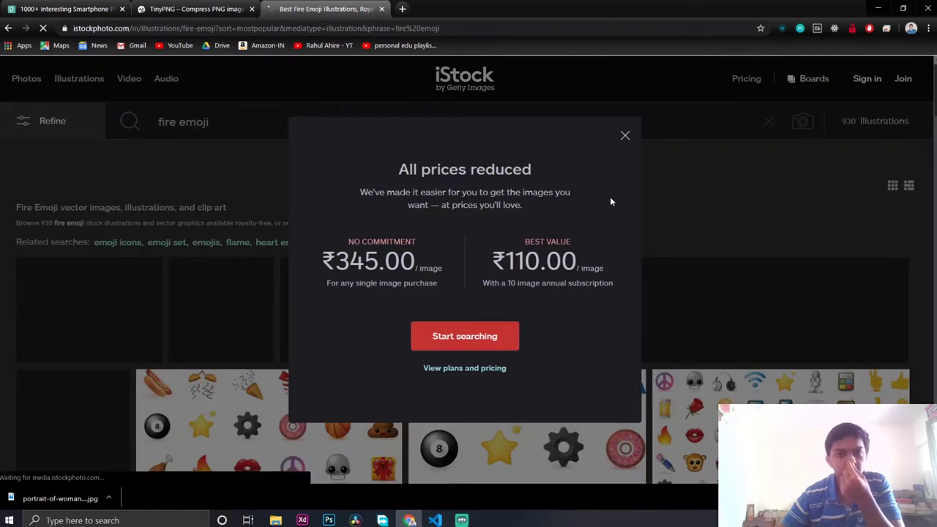
click(625, 138)
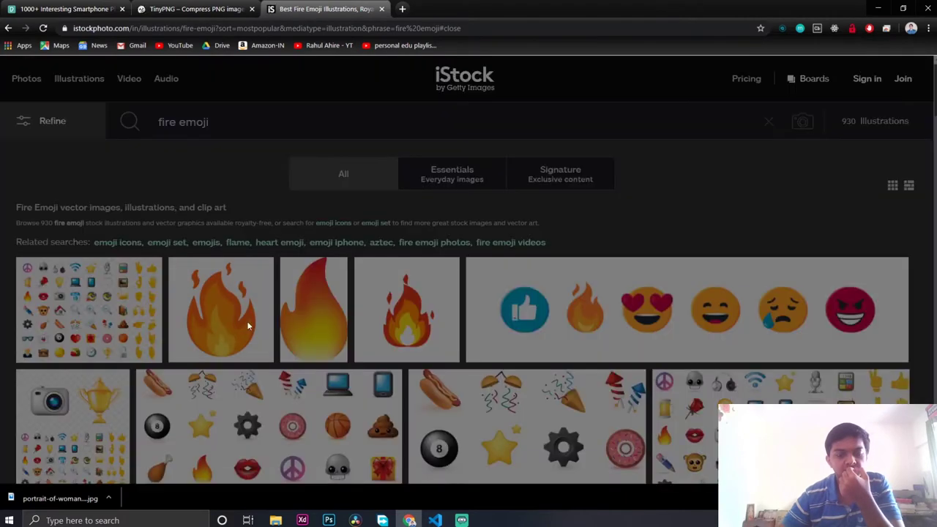
scroll(270, 331, down, 2)
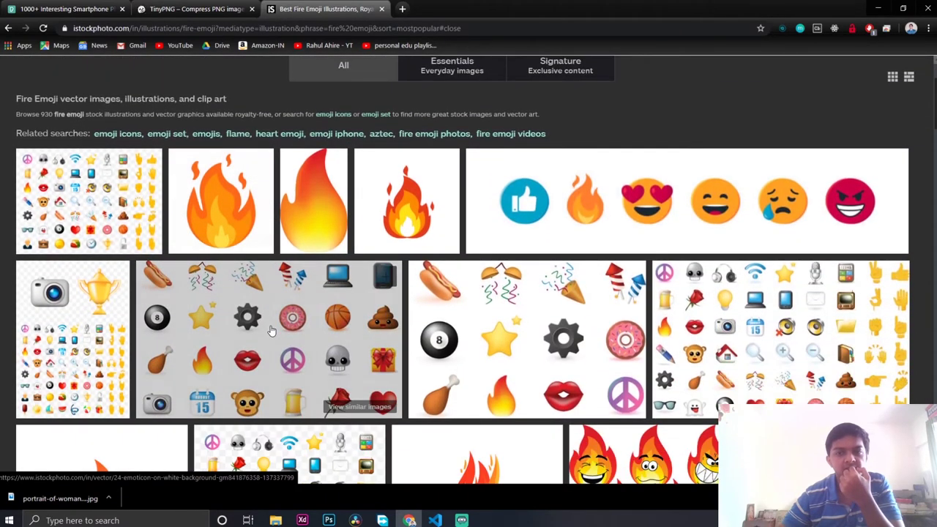
Check the purchase options of iStock's orange fire flames icon with three sparks and return to the web search results
click(230, 214)
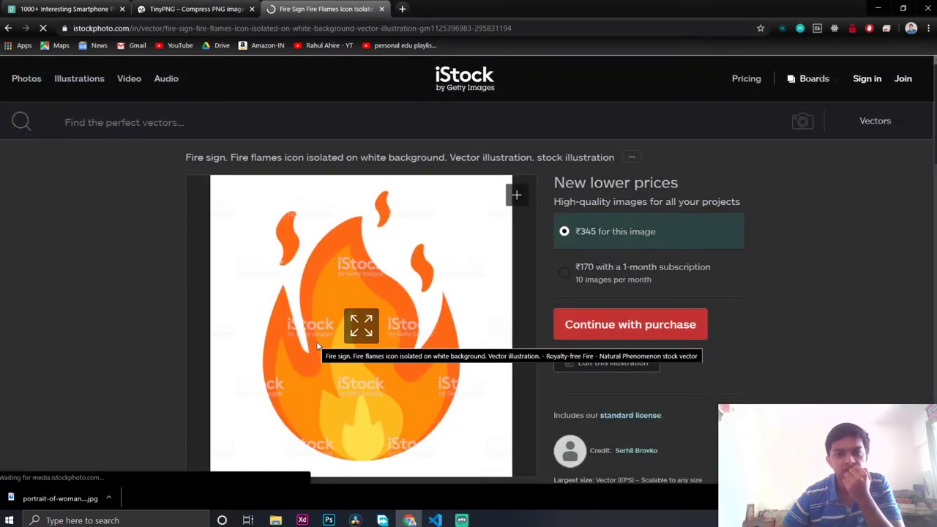
scroll(317, 344, down, 1)
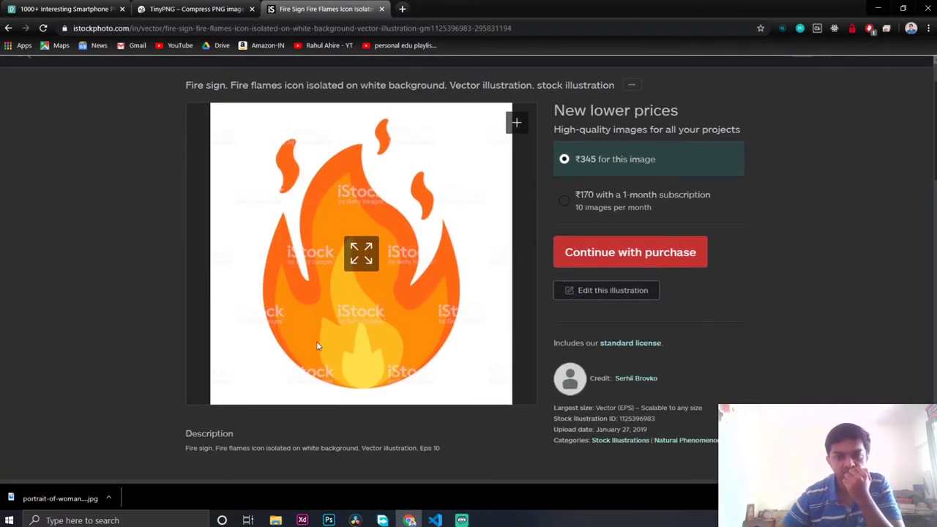
click(7, 29)
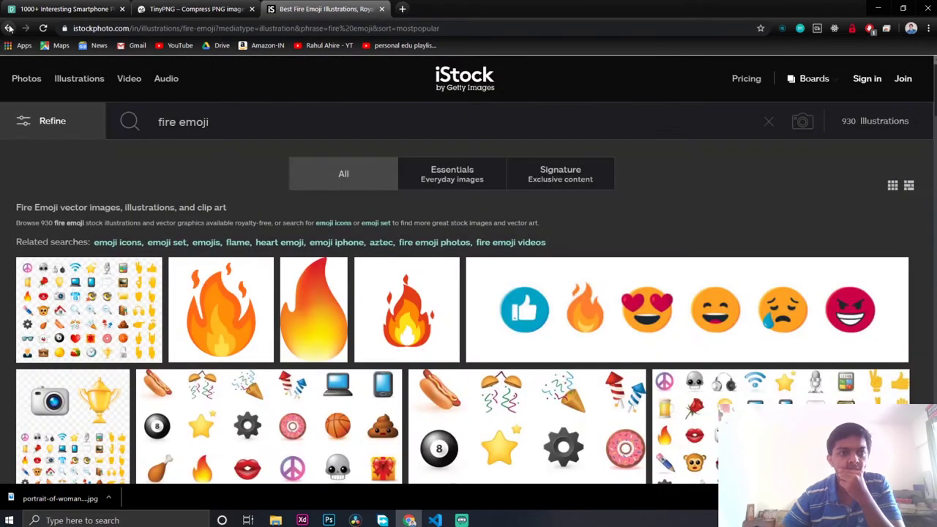
click(9, 28)
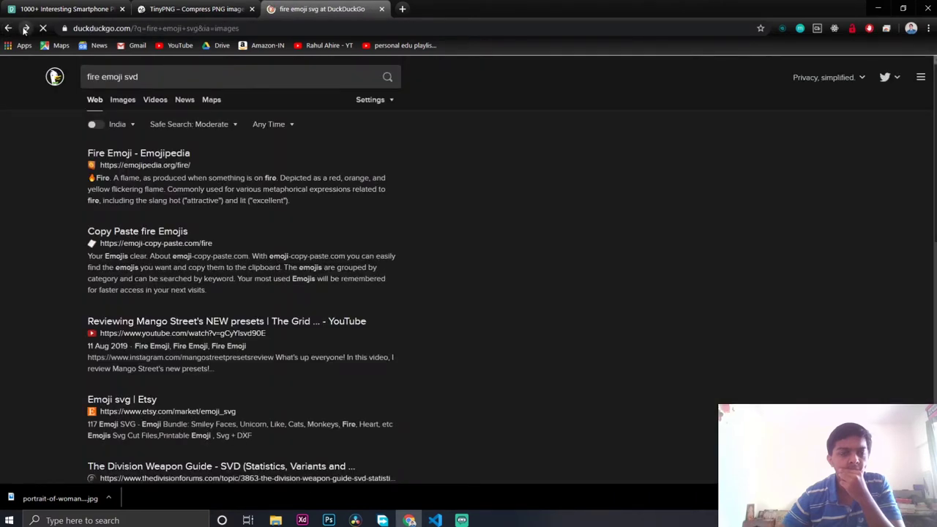
Open the VectorStock Fire Emoji Vector Images search result and look through its fire vector listings
scroll(128, 351, down, 2)
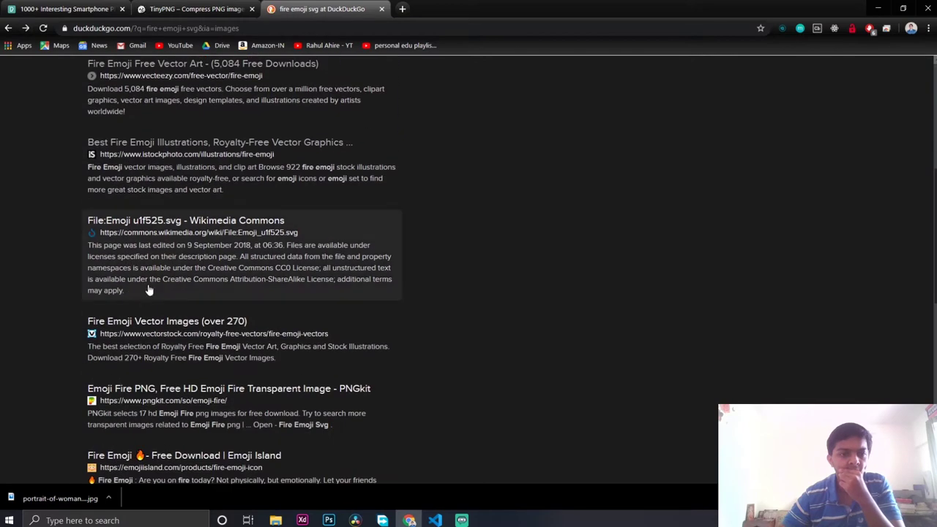
click(186, 327)
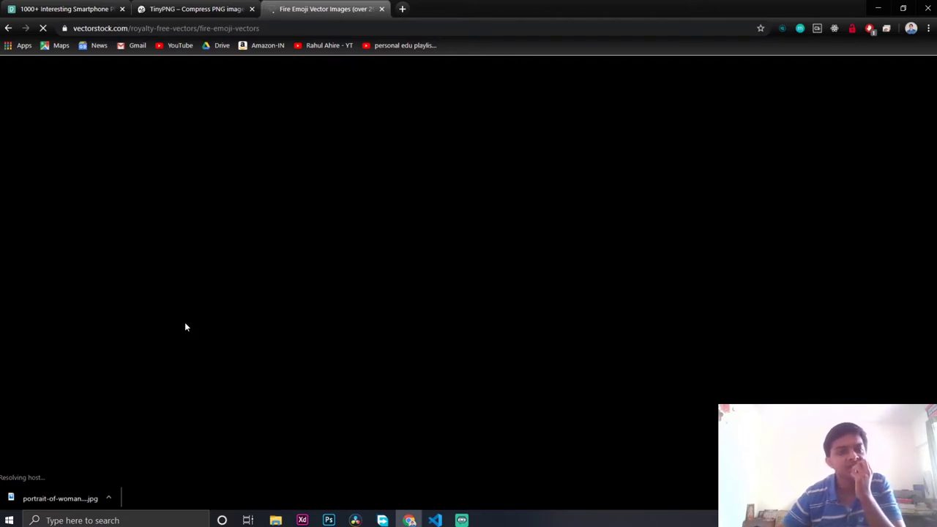
click(461, 519)
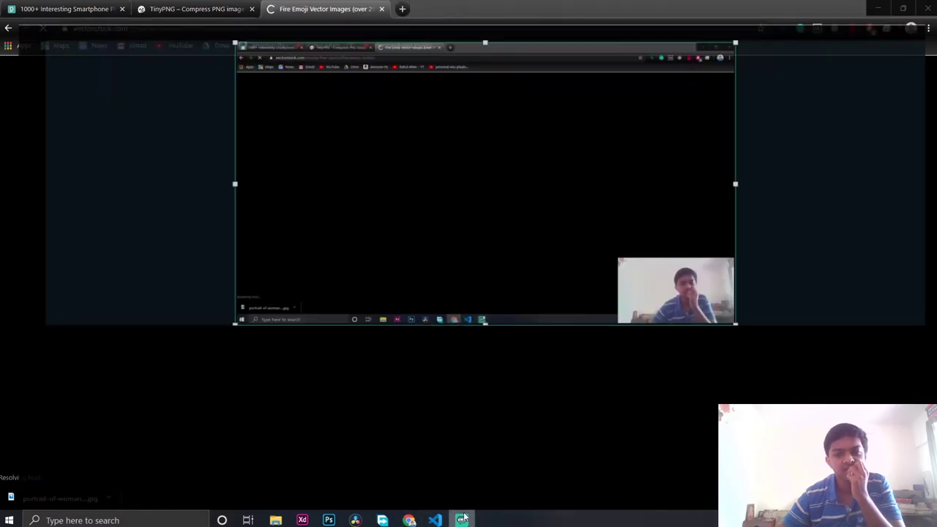
click(462, 519)
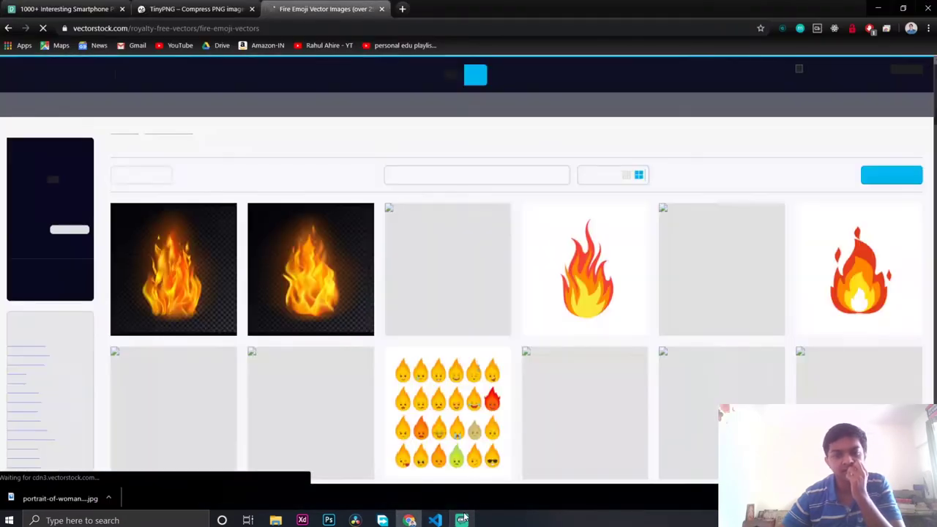
scroll(313, 343, down, 1)
scroll(313, 343, down, 1)
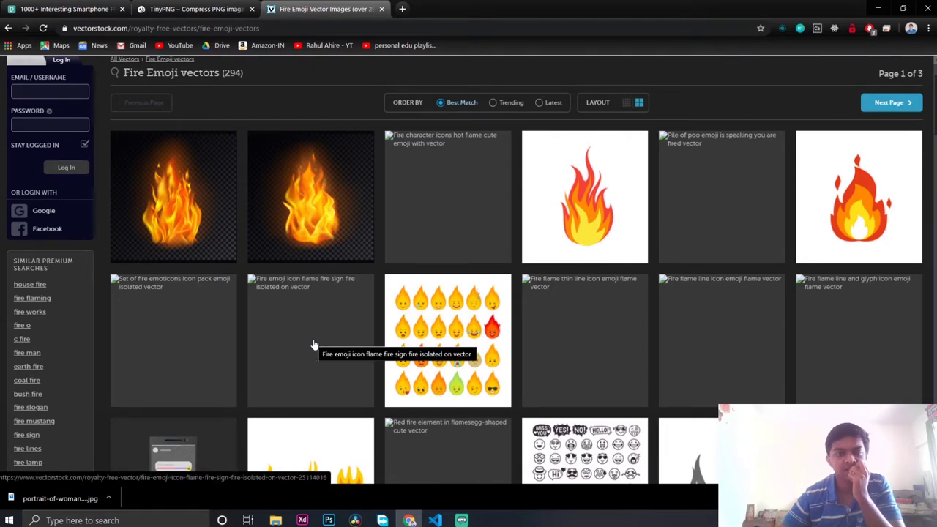
scroll(314, 343, down, 2)
scroll(313, 343, up, 2)
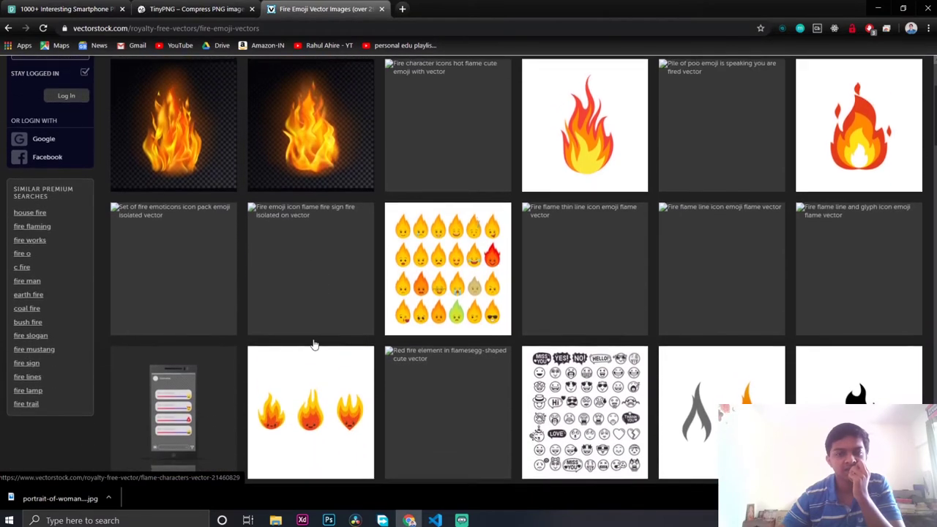
scroll(313, 343, down, 3)
scroll(314, 344, down, 3)
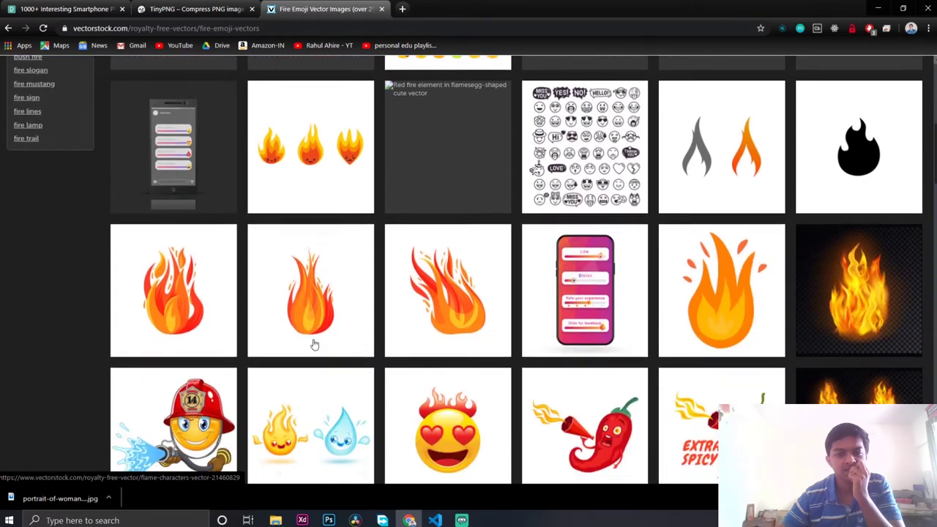
scroll(313, 343, up, 2)
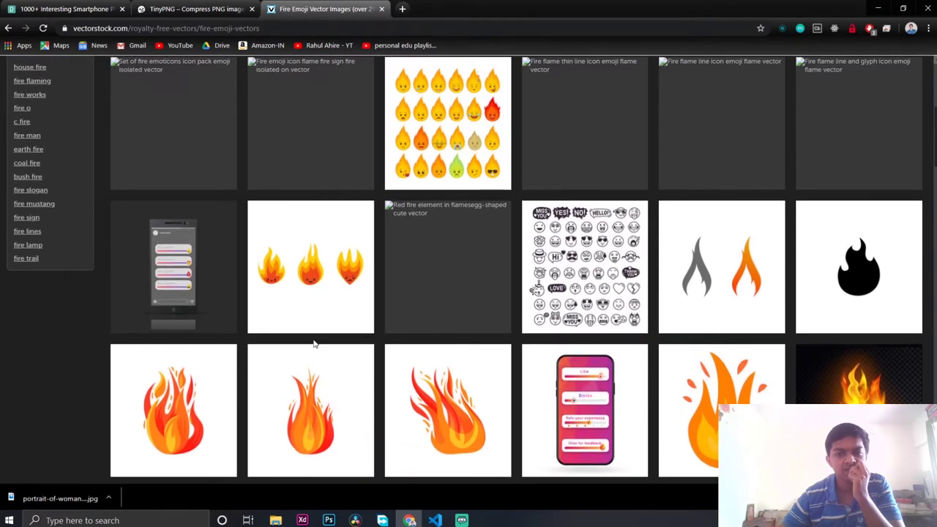
scroll(313, 343, up, 3)
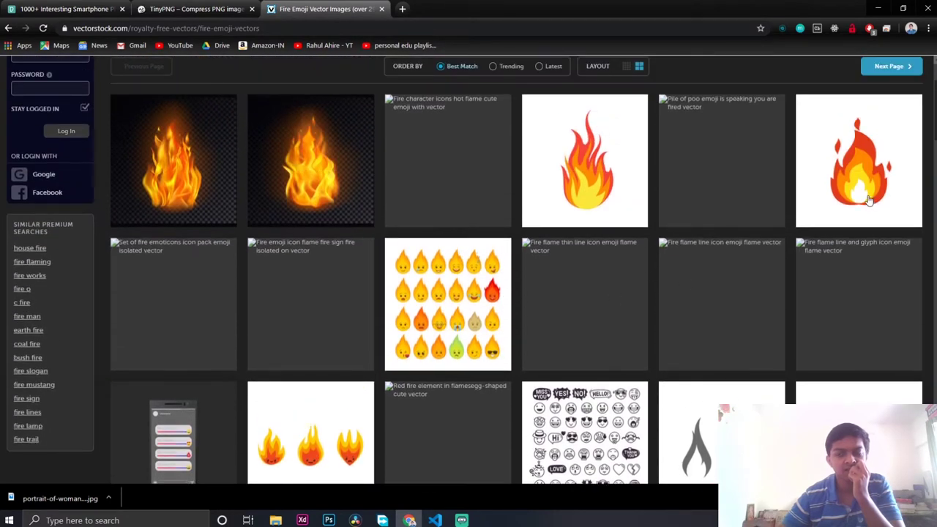
Check the licence and download options of VectorStock's isolated bonfire flame icon and return to the web search results
scroll(858, 199, up, 1)
click(854, 240)
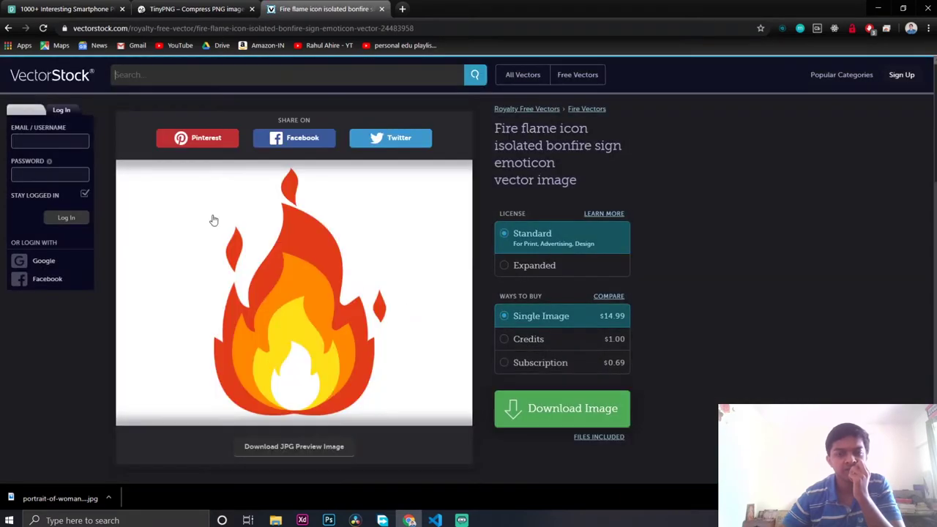
click(9, 29)
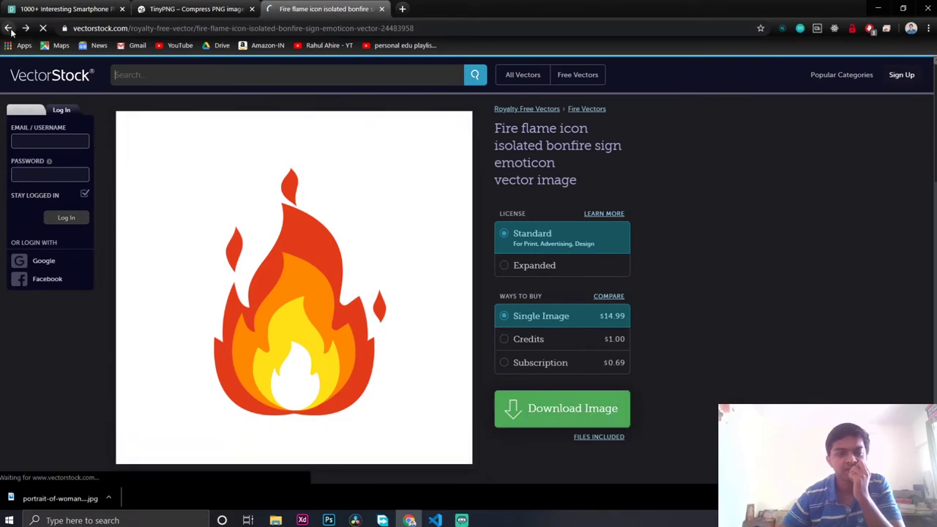
click(9, 29)
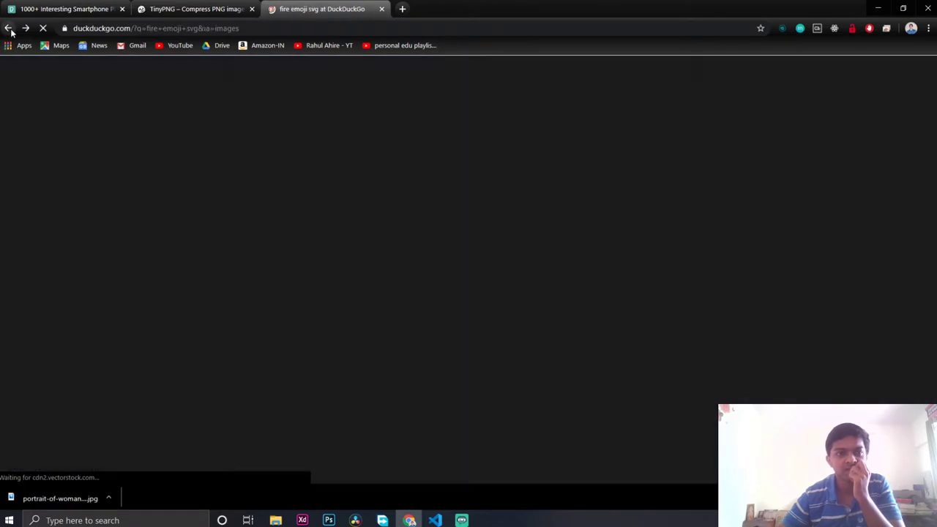
Extend the web search query to "fire emoji svg free download" and run it
scroll(196, 173, up, 3)
scroll(196, 172, up, 3)
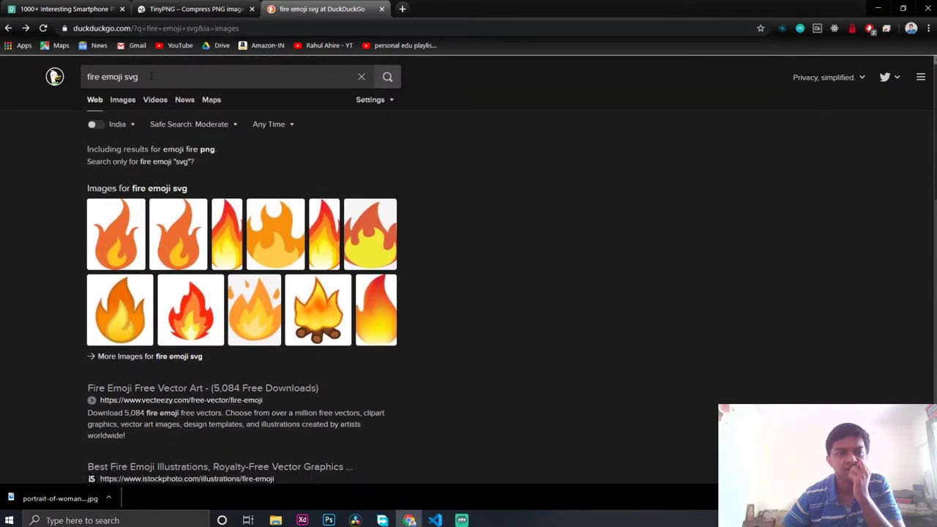
click(150, 76)
text(free dow)
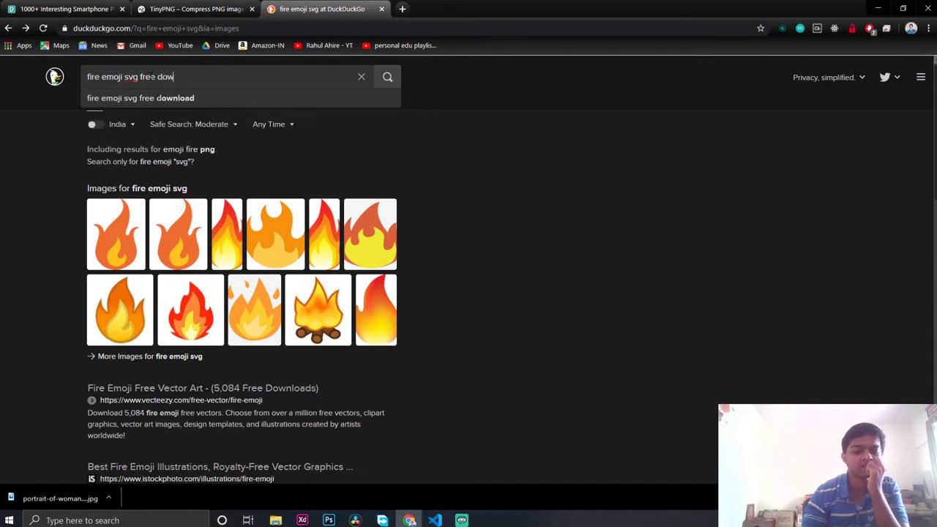
text(nload)
key(Return)
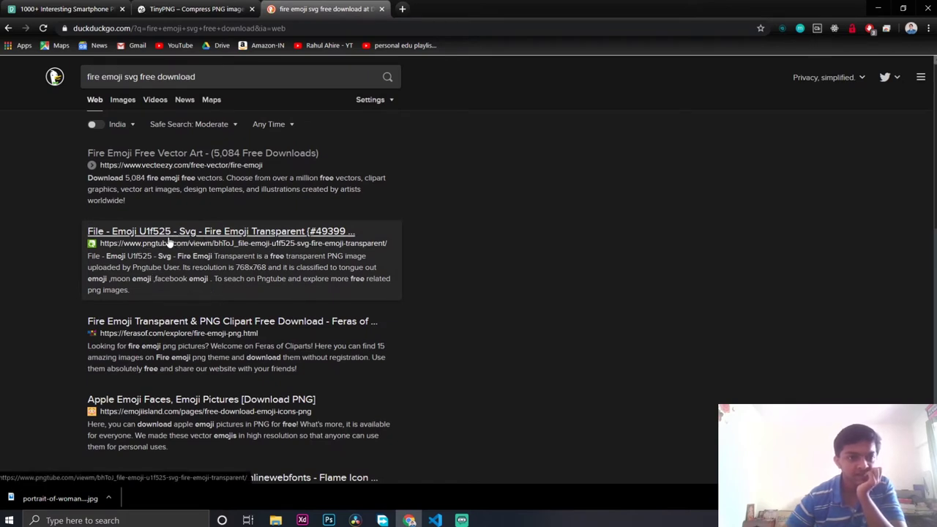
Open the Feras of Cliparts Fire Emoji Transparent & PNG Clipart result, reloading the TinyPNG page while it loads
click(167, 325)
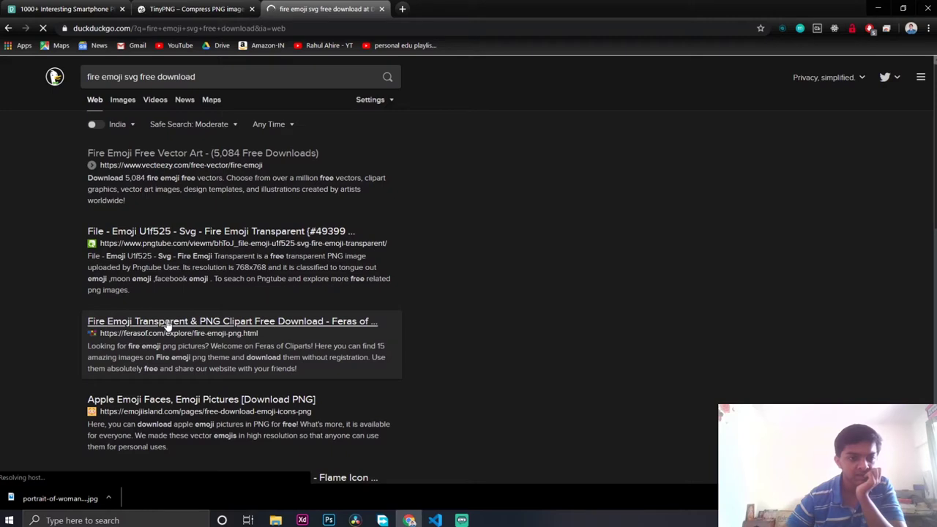
scroll(167, 325, down, 2)
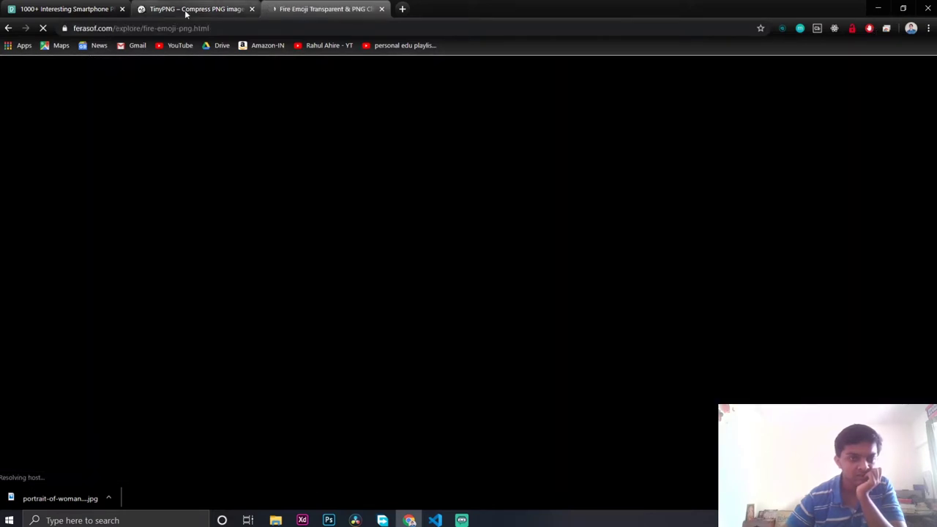
click(224, 15)
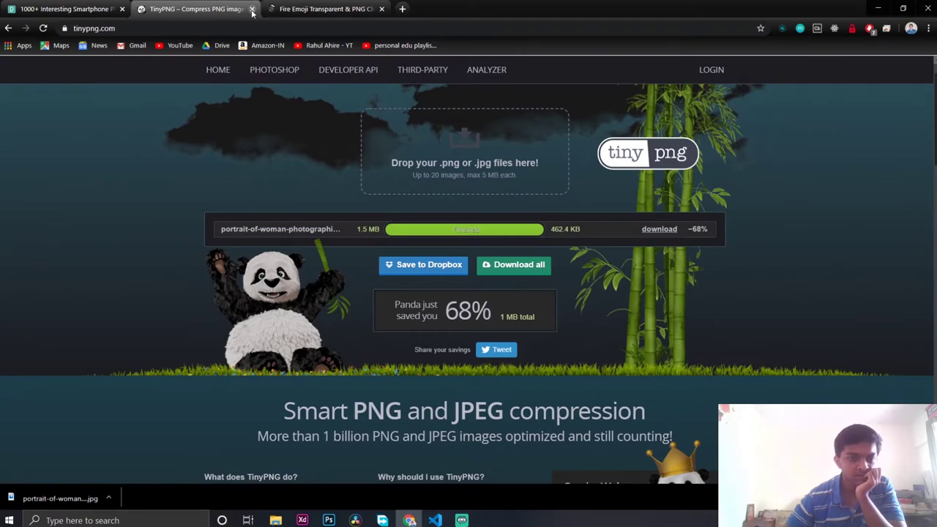
click(43, 28)
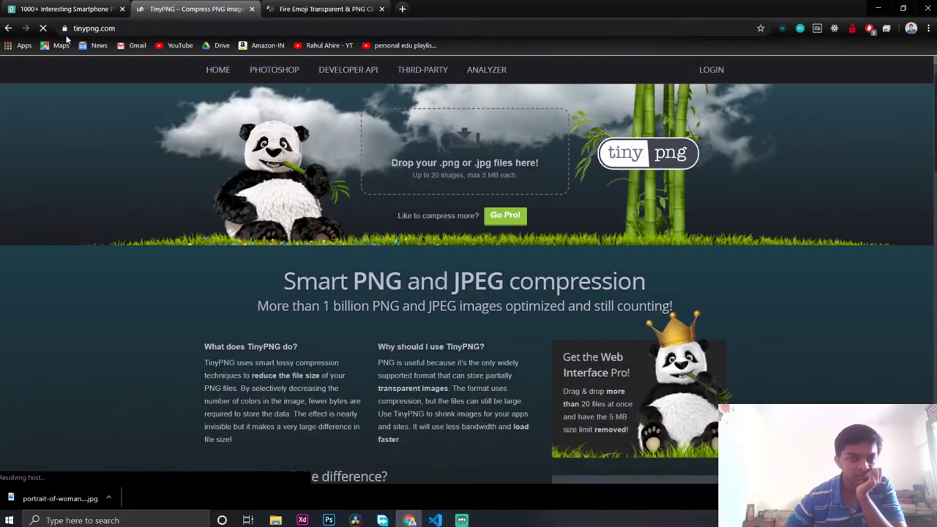
click(299, 6)
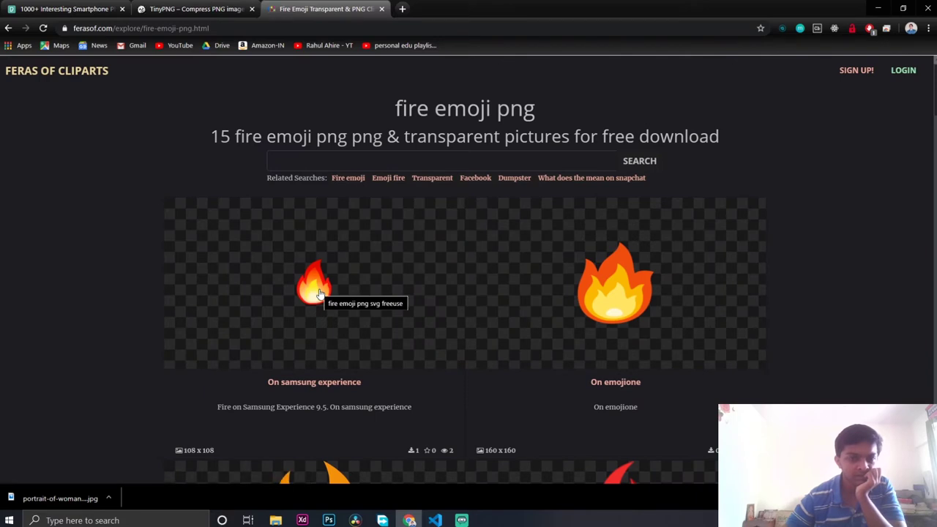
Open the Samsung Experience fire emoji's download page and request the original quality image
click(315, 293)
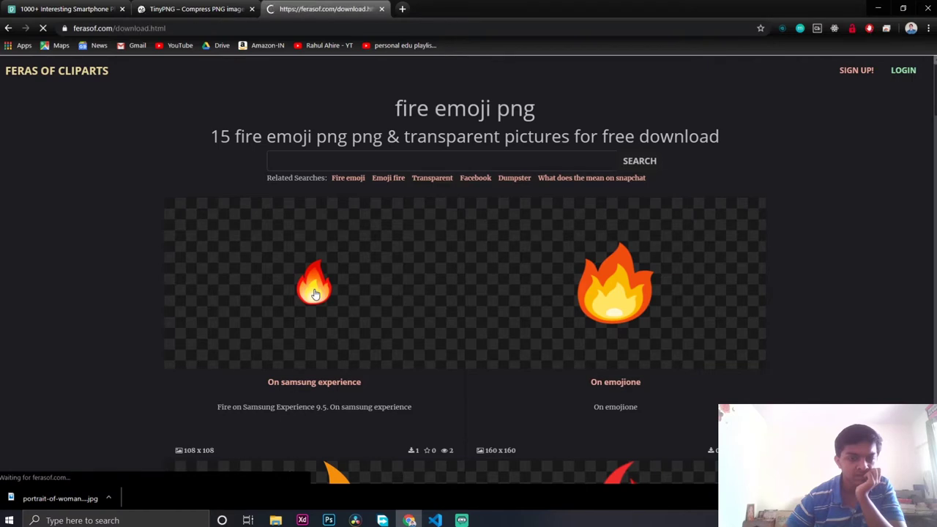
scroll(316, 294, down, 1)
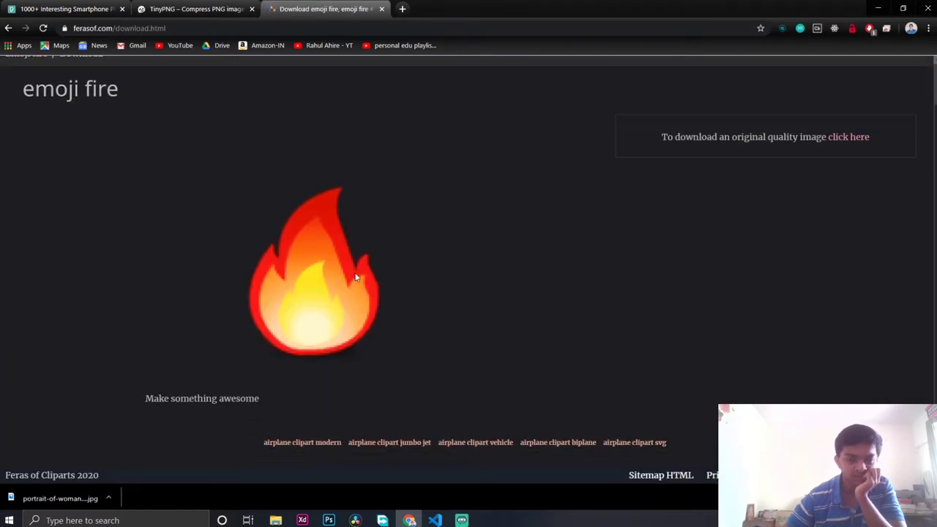
click(836, 139)
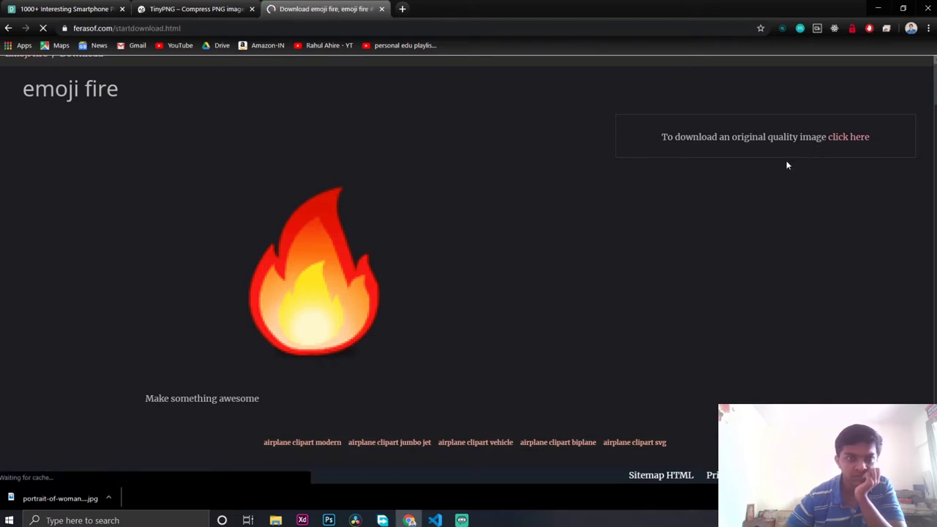
scroll(400, 314, down, 2)
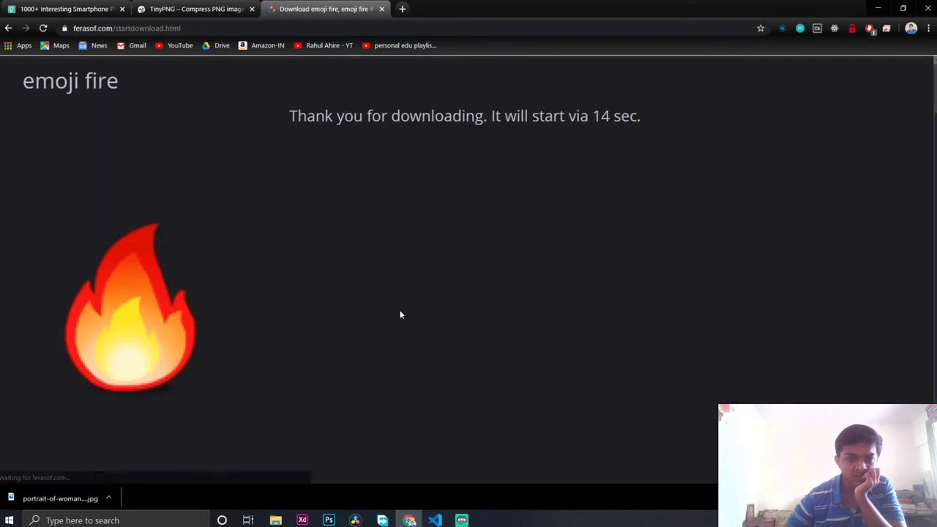
scroll(399, 315, up, 2)
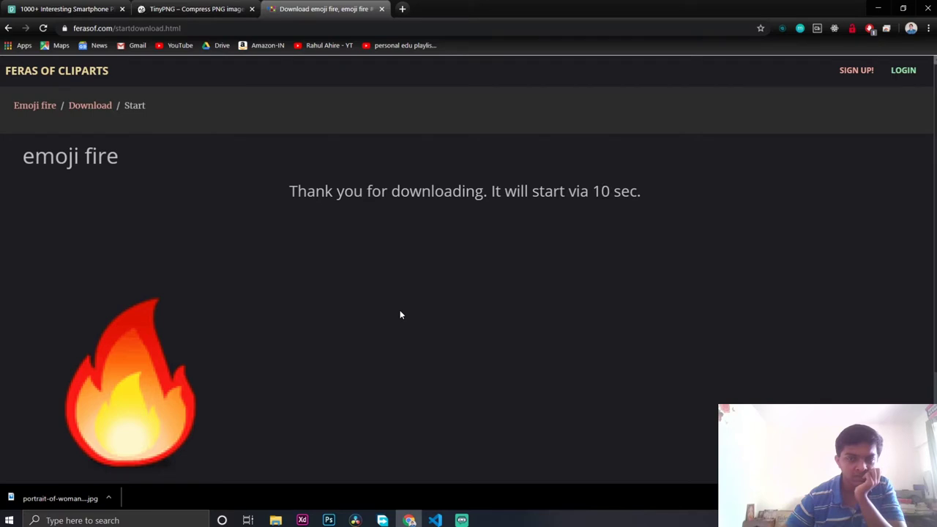
scroll(400, 315, down, 2)
scroll(400, 314, down, 1)
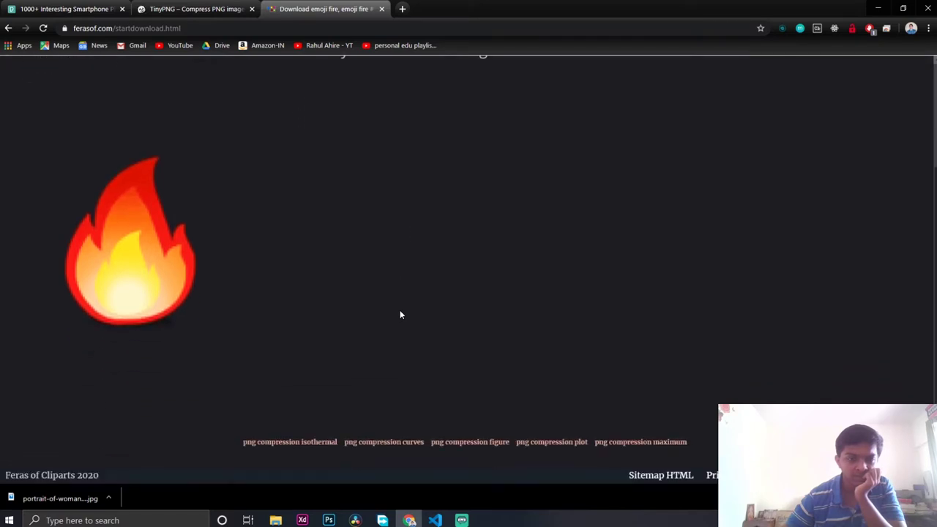
Download the fire emoji through the direct download link, open emoji-fire-6.zip, select its original PNG and return to the browser
scroll(400, 315, up, 2)
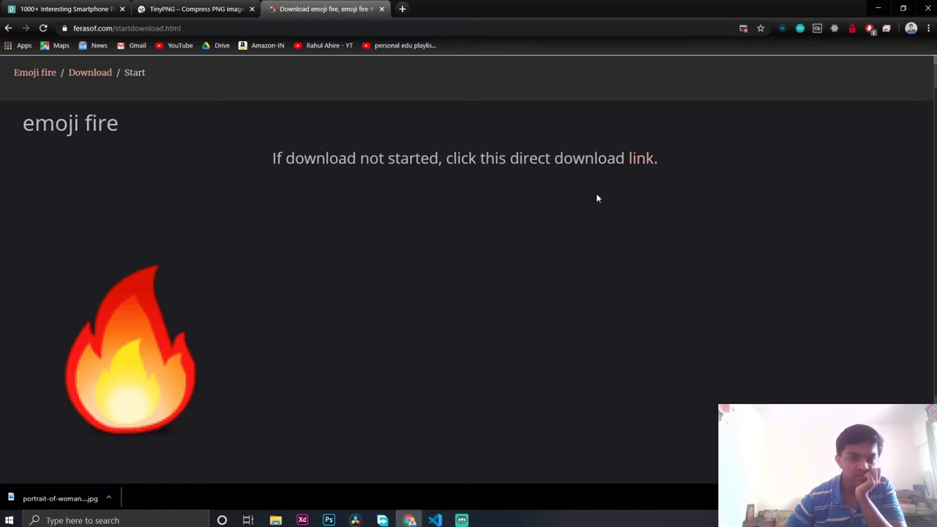
click(636, 160)
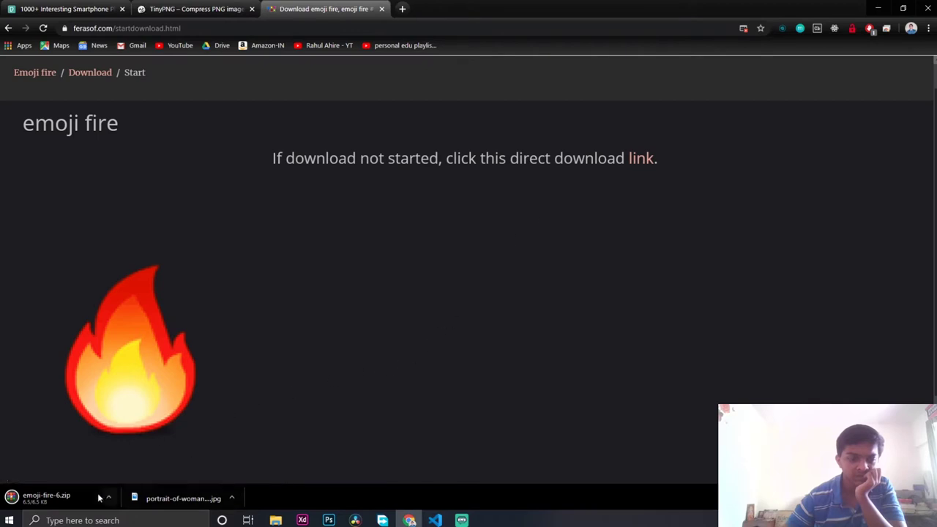
click(51, 502)
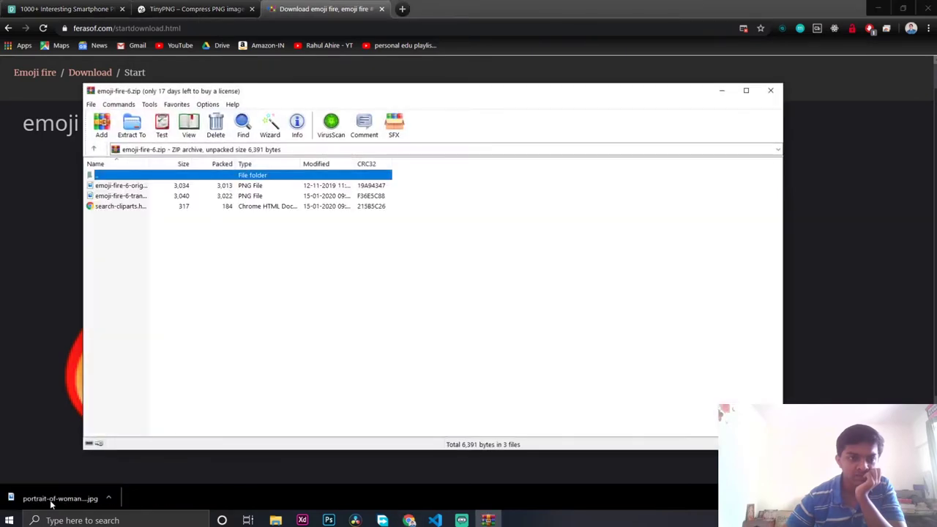
click(129, 197)
click(128, 187)
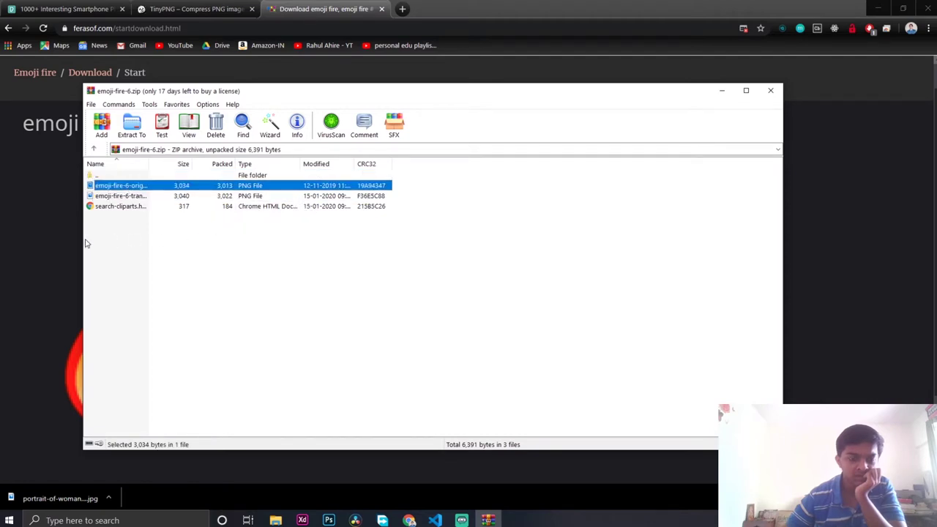
click(54, 243)
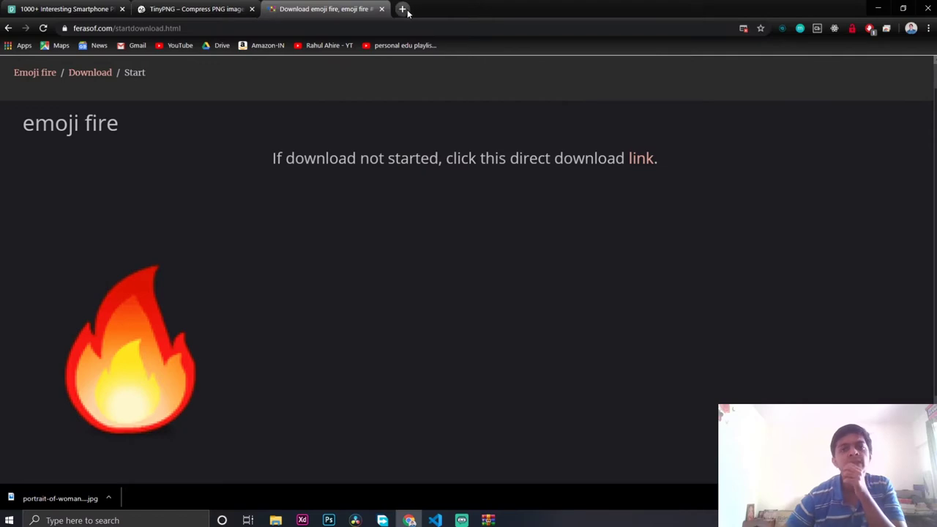
Search the web for "png to svg" in a new tab and open the pngtosvg.com result
click(403, 9)
text(pn)
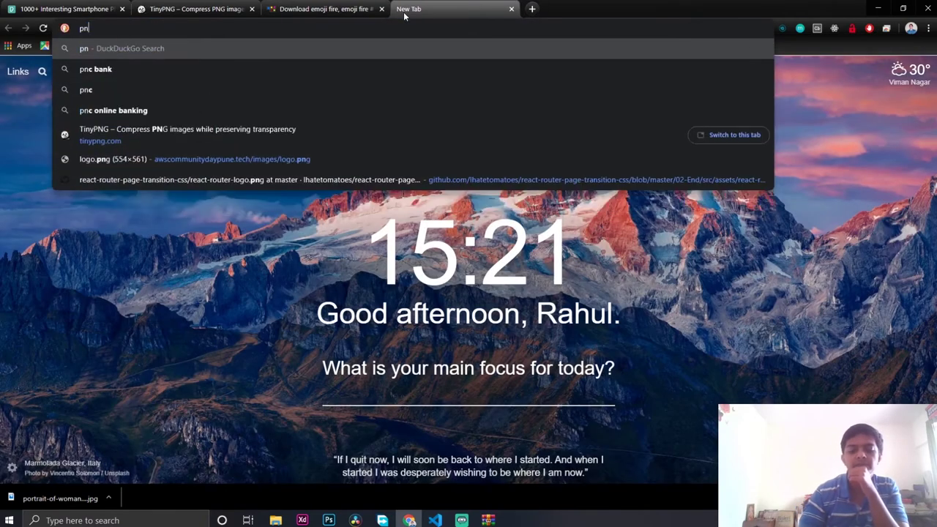
text(g to)
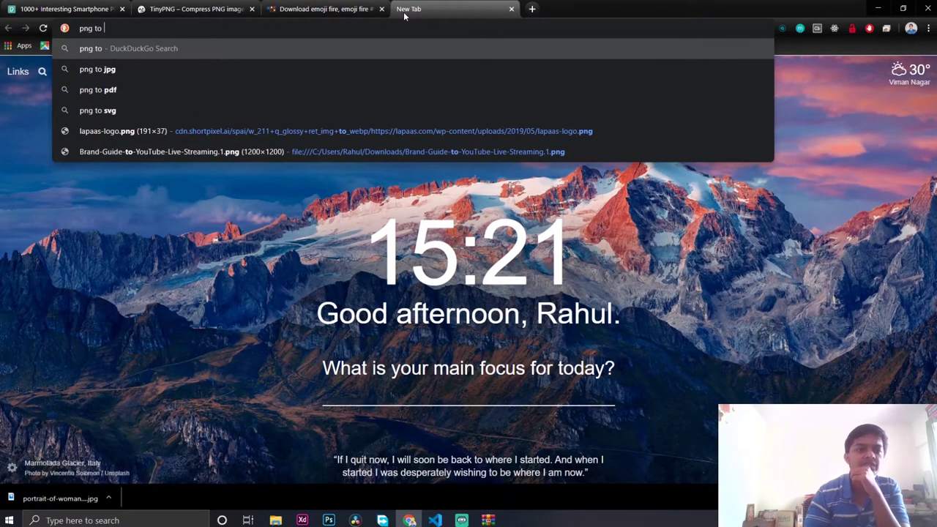
key(Down)
key(Down)
key(Down)
key(Return)
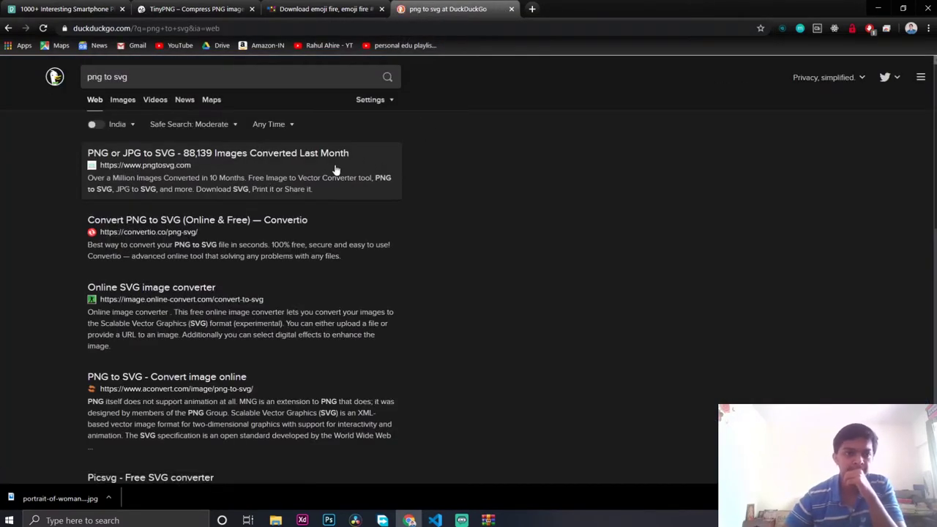
click(276, 163)
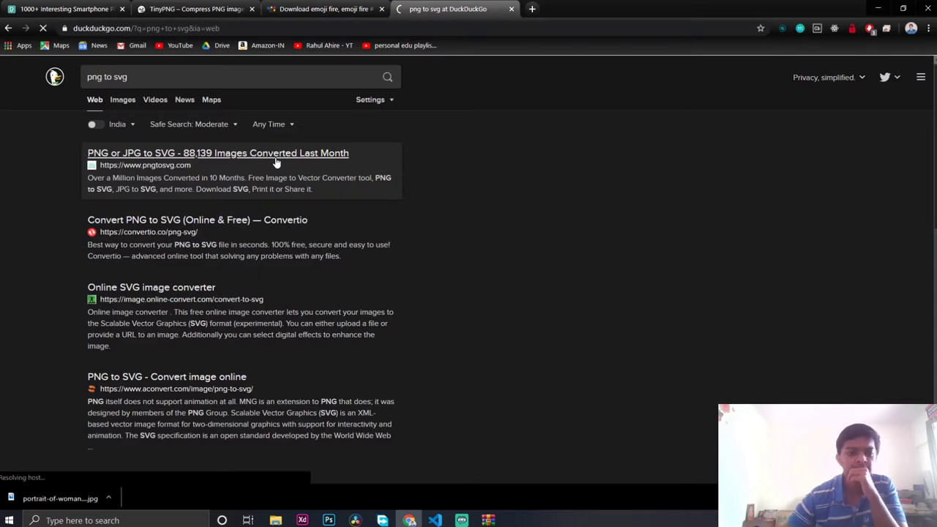
Preview the transparent and original fire emoji PNGs from the emoji-fire-6.zip archive, closing each preview
click(275, 520)
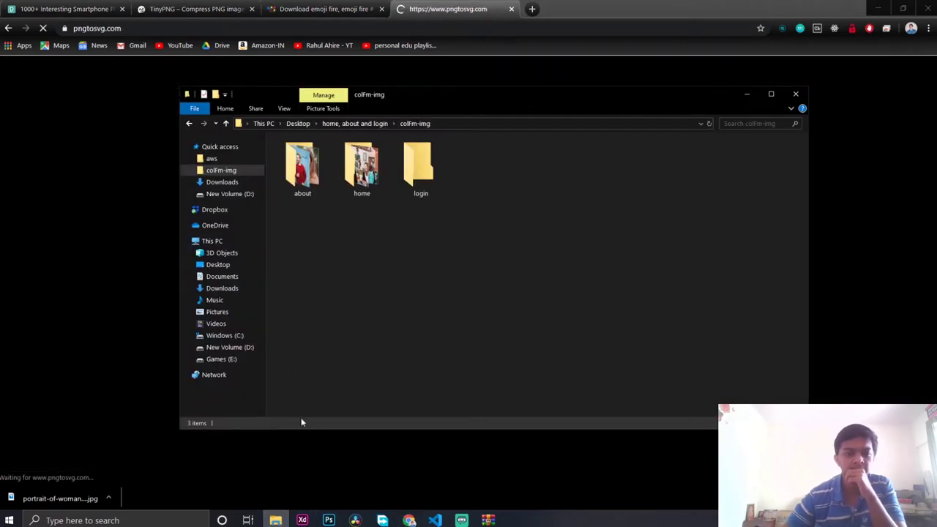
click(487, 520)
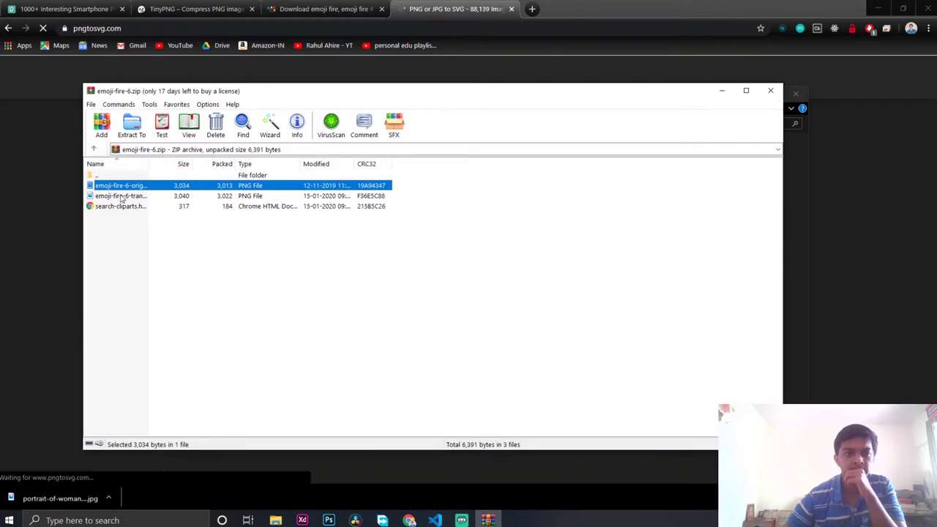
double_click(119, 197)
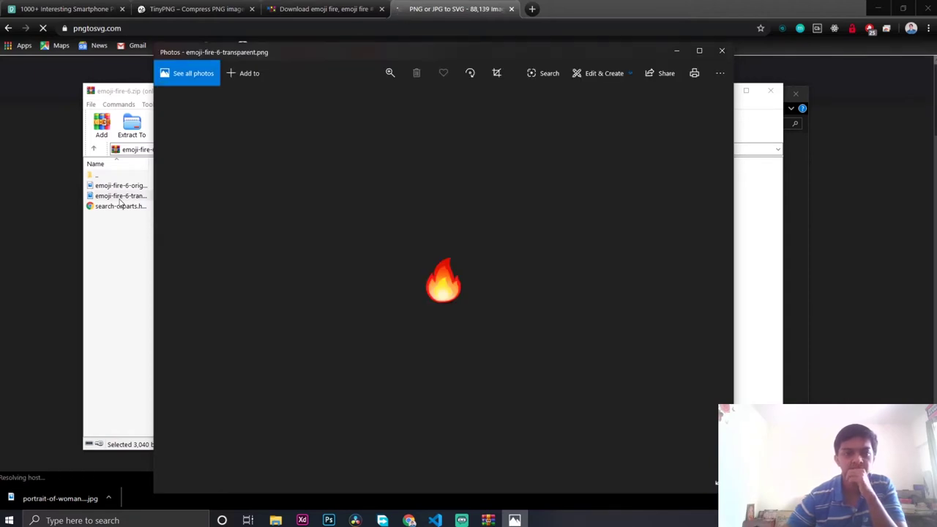
click(717, 56)
click(123, 186)
double_click(121, 186)
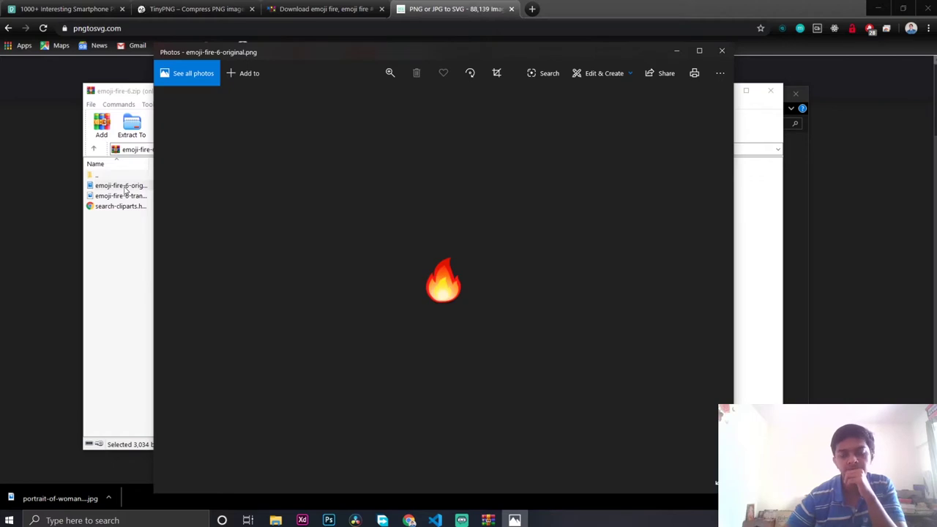
click(721, 50)
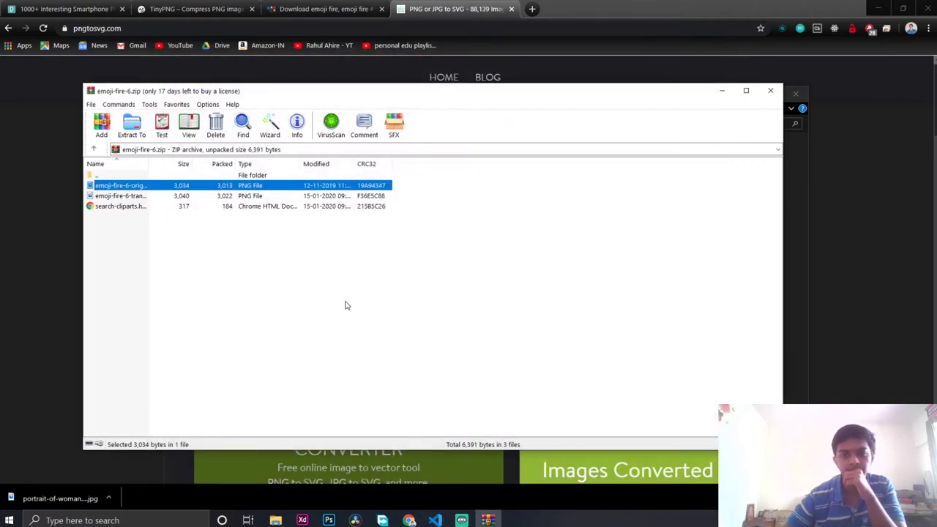
Return to the Feras of Cliparts fire emoji gallery and browse its images and similar cliparts for other fire emojis
click(316, 9)
click(10, 29)
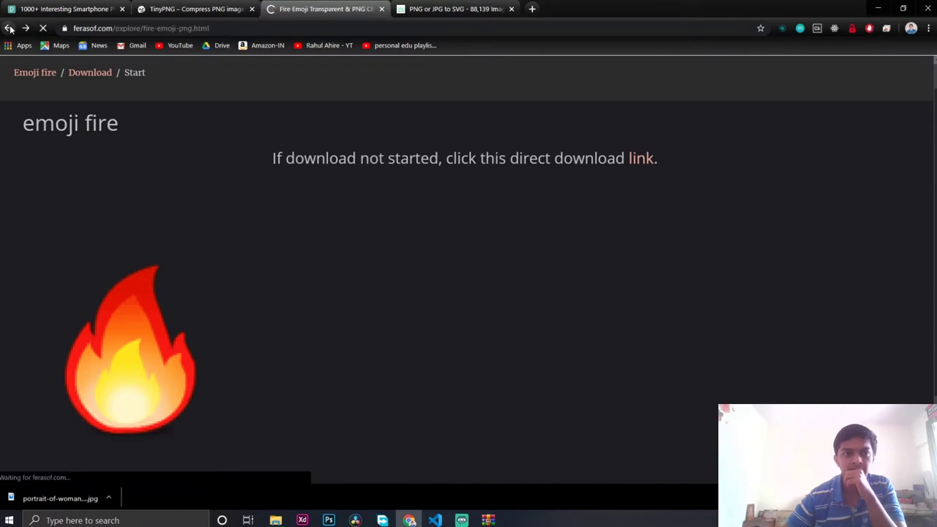
click(10, 29)
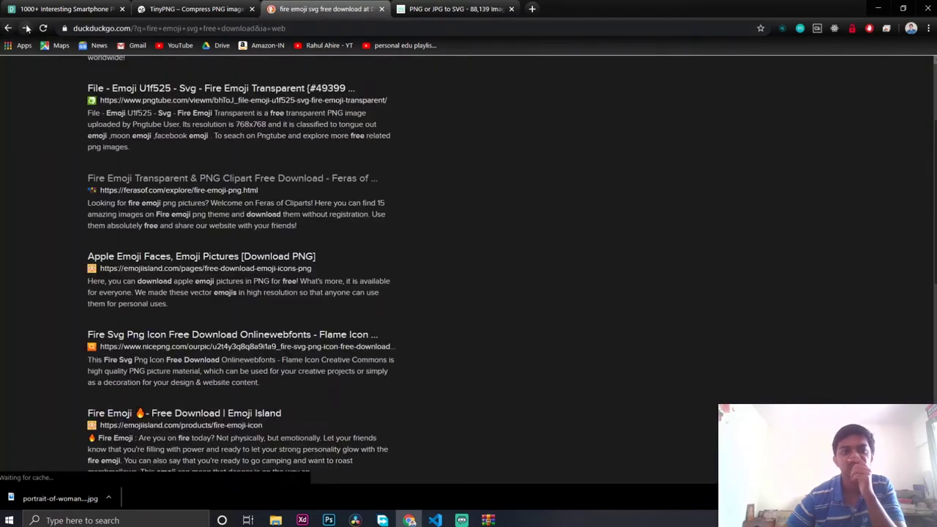
click(25, 28)
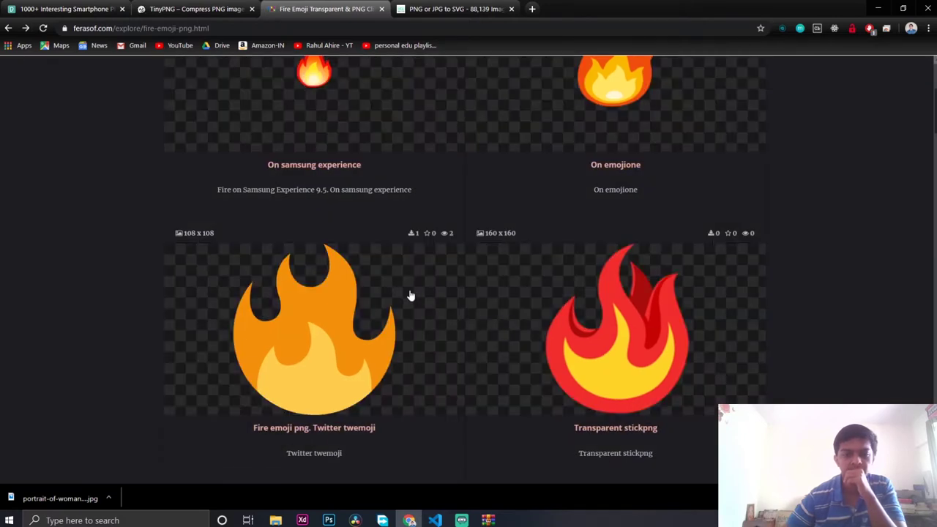
scroll(411, 296, up, 3)
scroll(411, 295, down, 8)
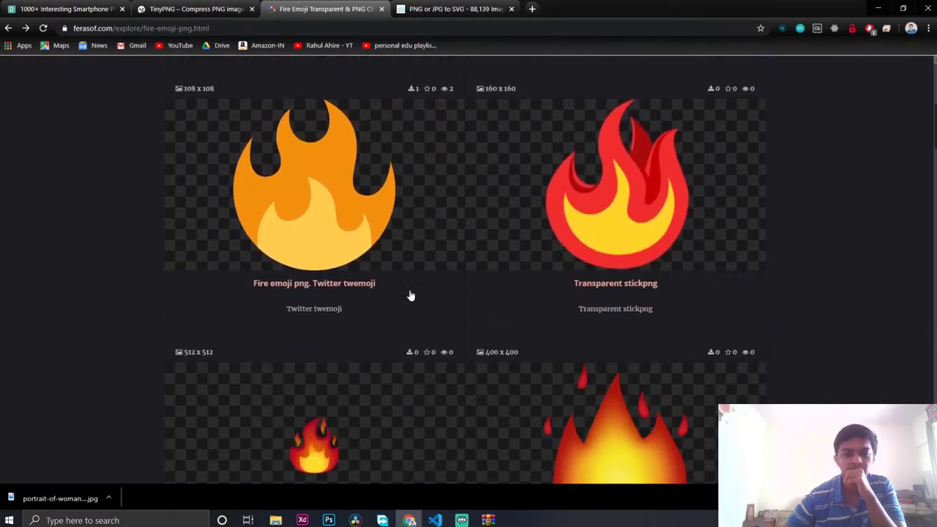
scroll(410, 296, down, 7)
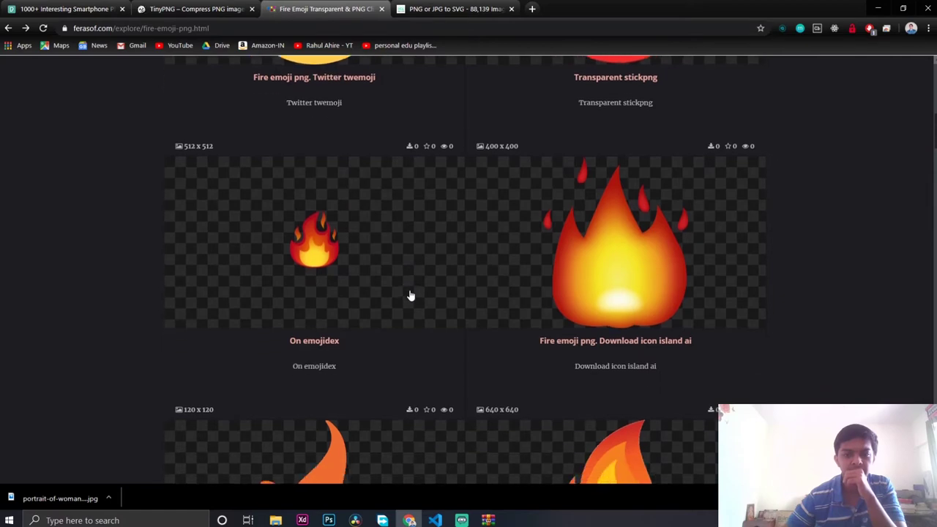
scroll(411, 296, down, 14)
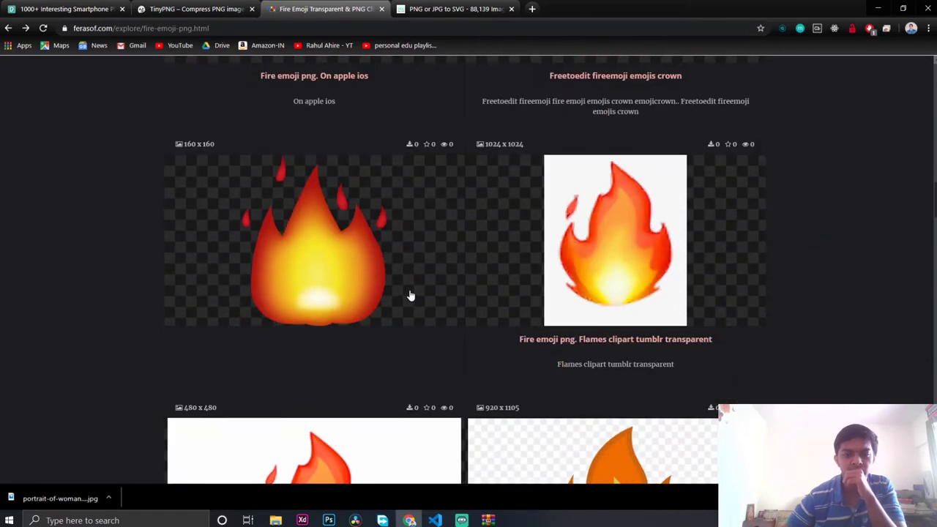
scroll(411, 296, down, 13)
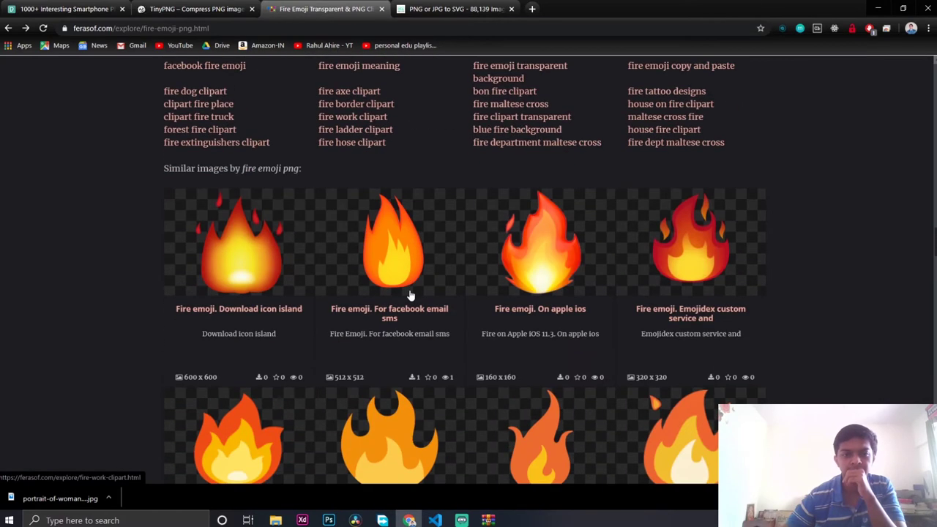
scroll(411, 296, down, 11)
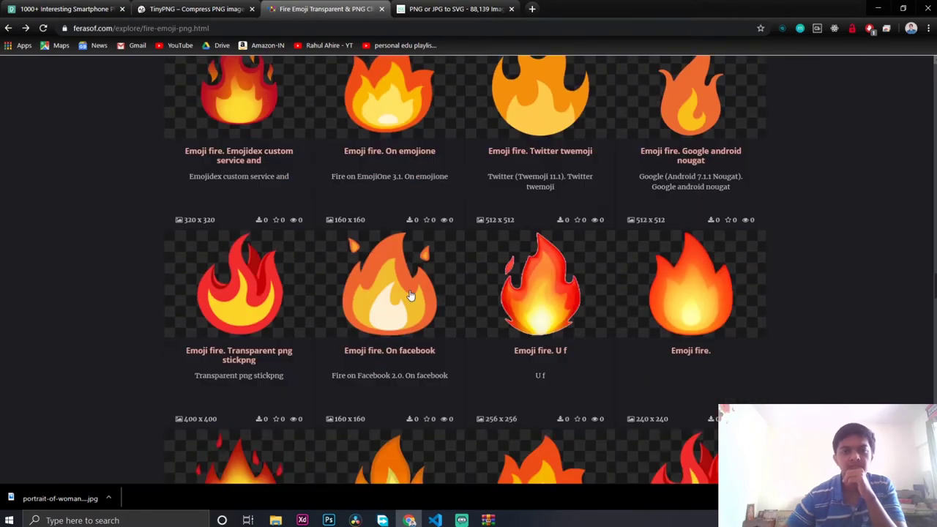
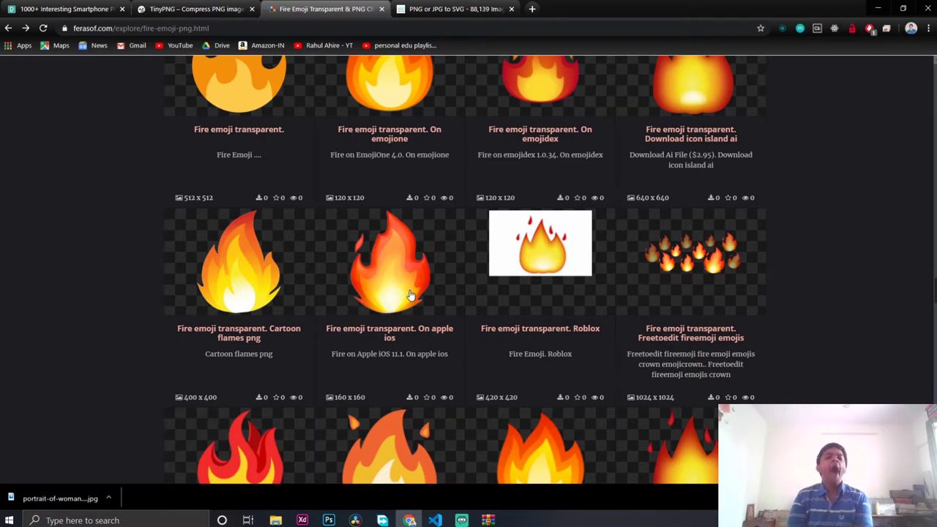
Open Emoji Island's Fire Emoji result from the web search and check its image and download options
click(7, 29)
scroll(113, 301, down, 5)
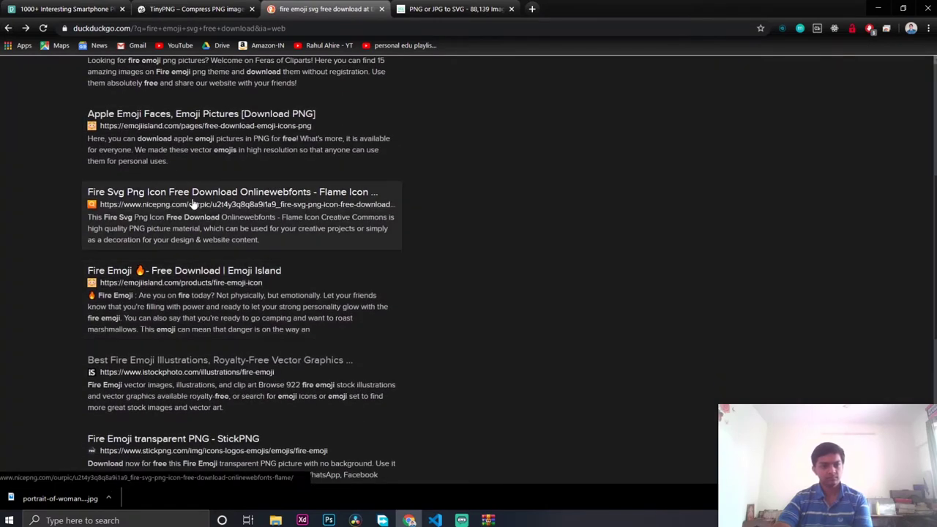
click(173, 272)
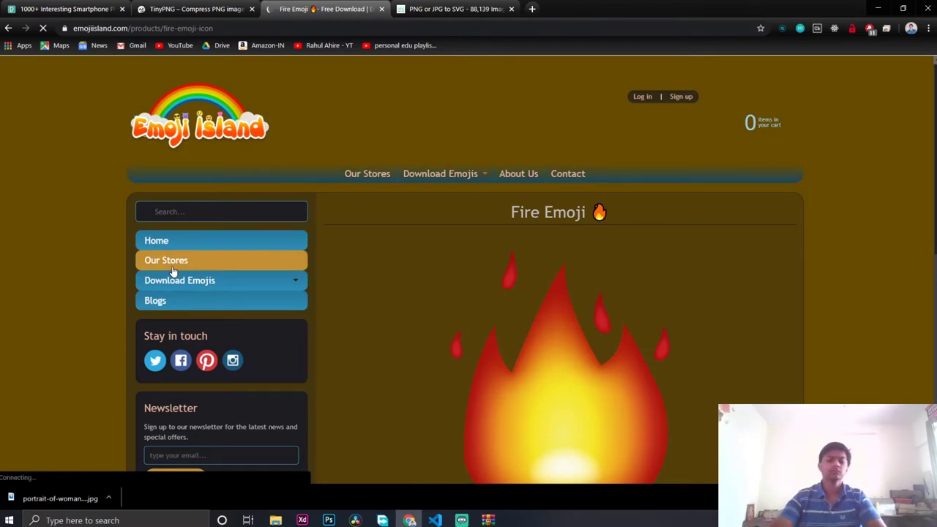
scroll(532, 320, down, 3)
scroll(532, 324, down, 2)
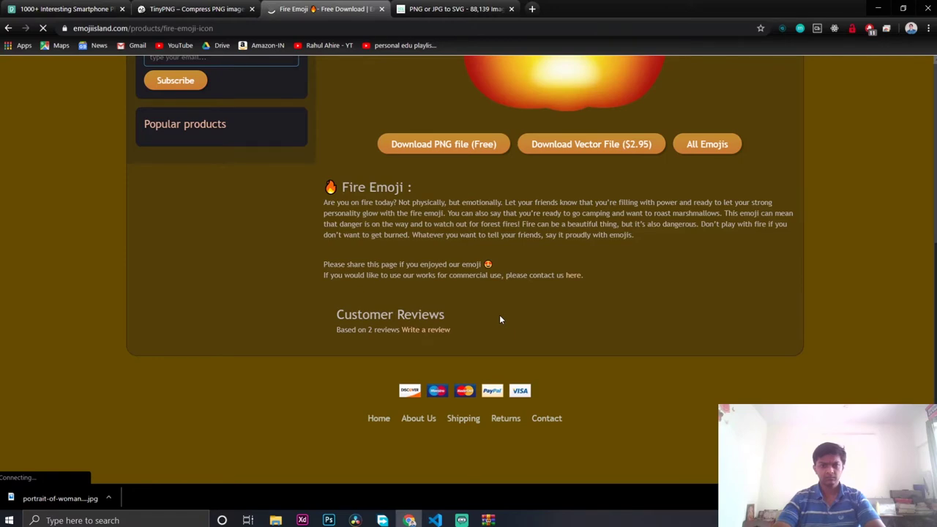
scroll(500, 319, down, 1)
scroll(500, 319, up, 6)
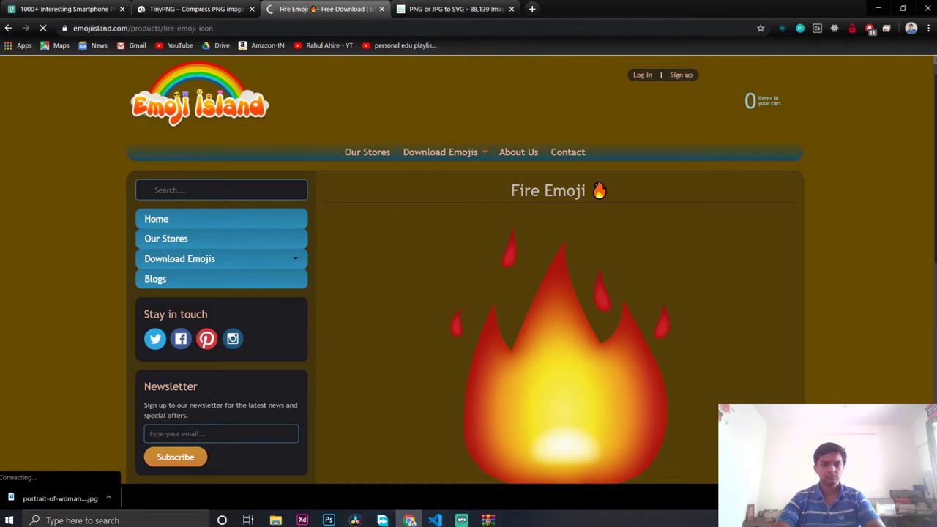
Close the Emoji Island page and switch to the PNG or JPG to SVG converter page
click(275, 519)
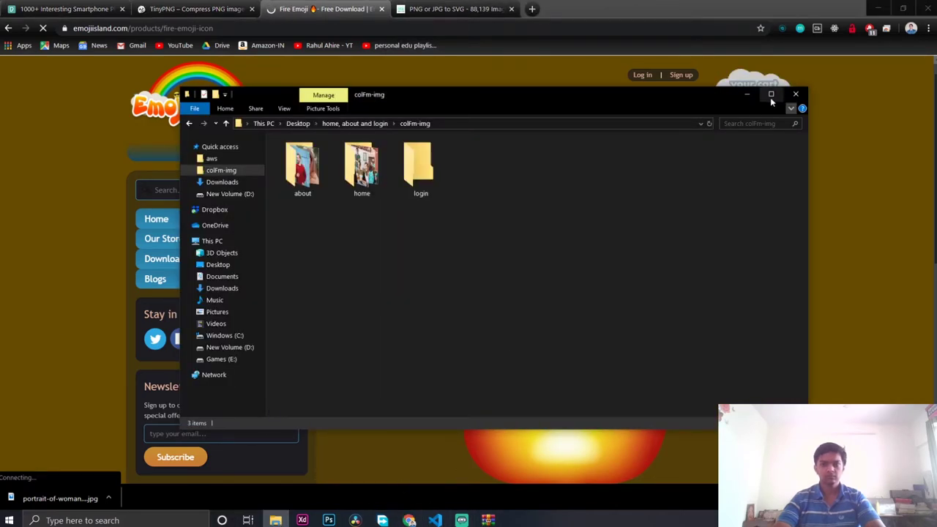
click(748, 96)
click(218, 8)
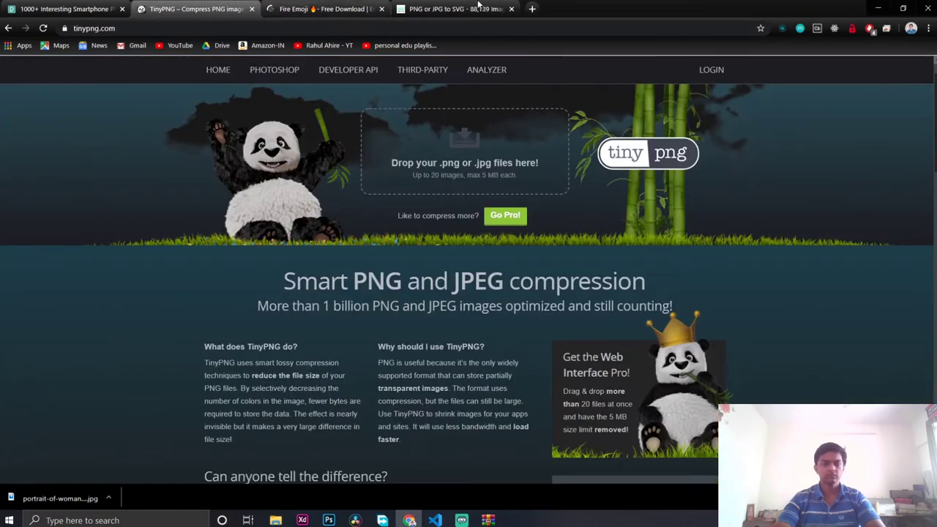
click(381, 9)
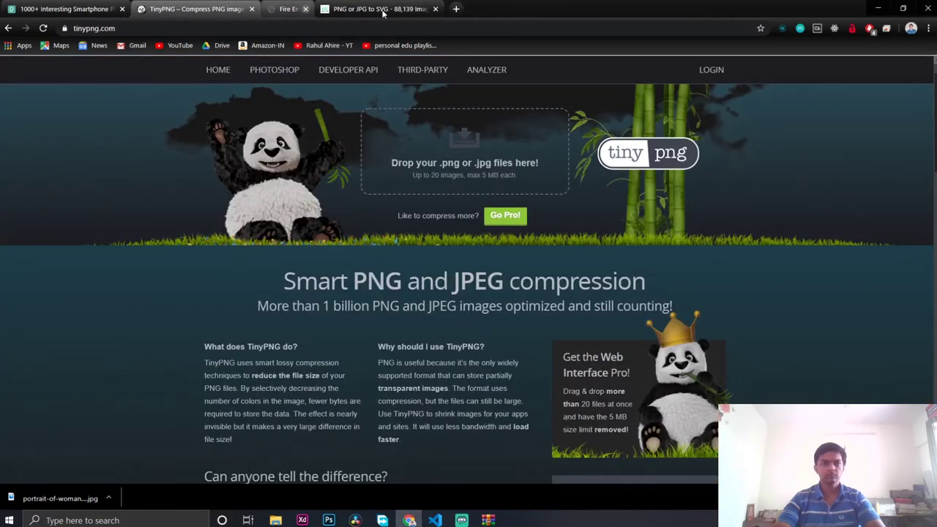
click(350, 16)
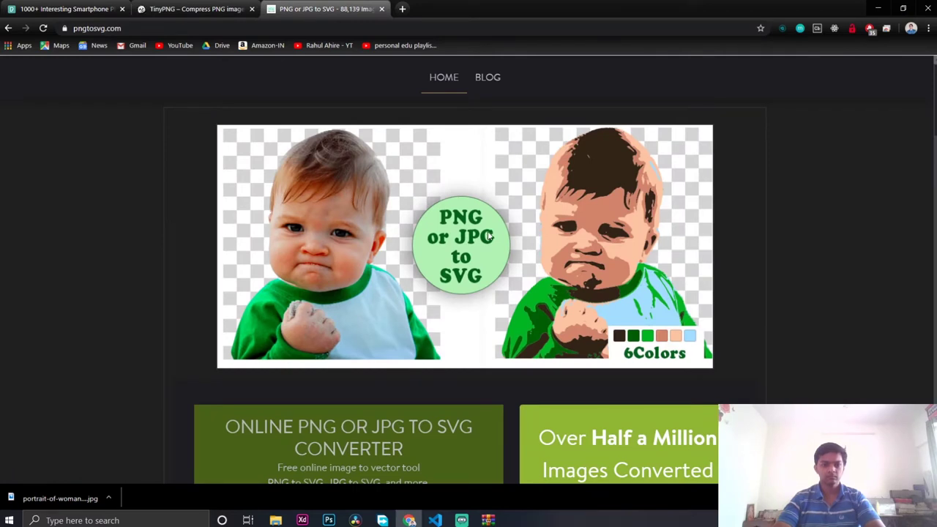
Review the converter's instructions and upload area, and preview emoji-fire-6-original.png from the emoji-fire-6.zip archive
scroll(488, 235, down, 5)
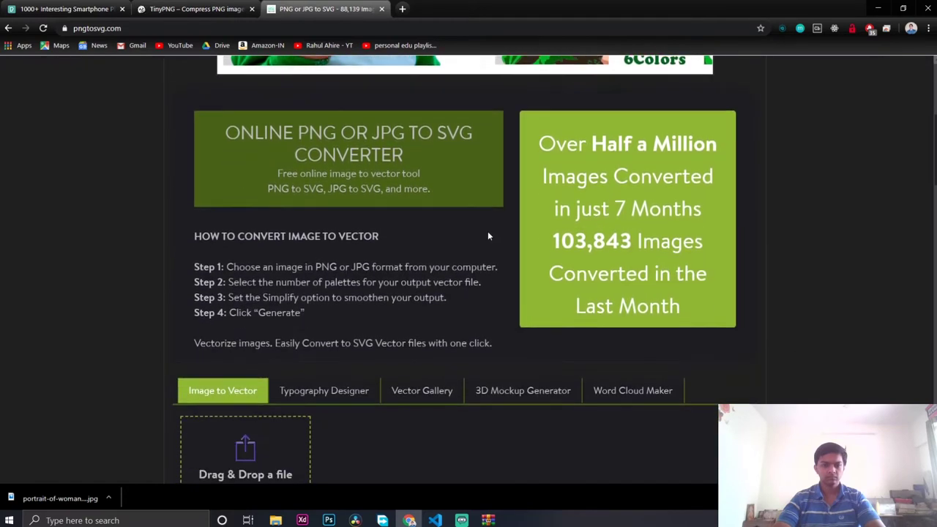
scroll(488, 236, down, 2)
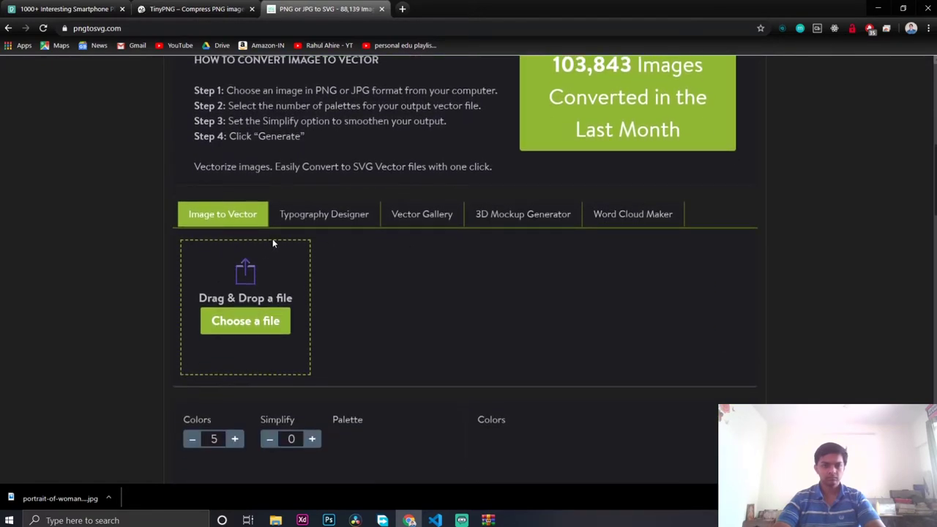
scroll(273, 242, up, 5)
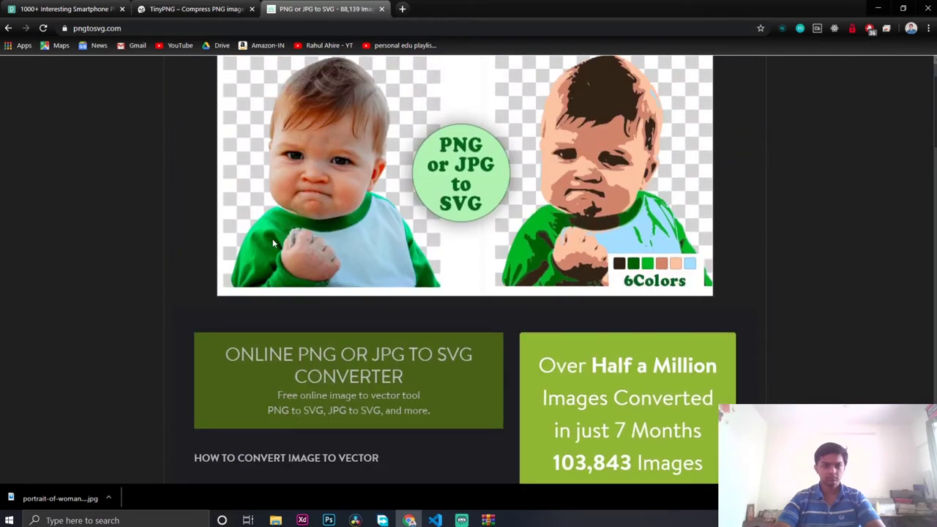
click(488, 520)
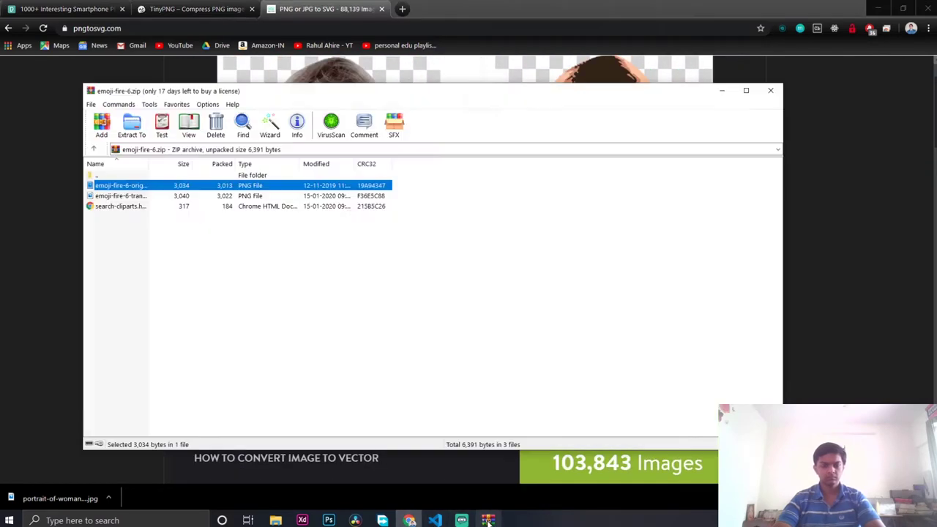
double_click(106, 187)
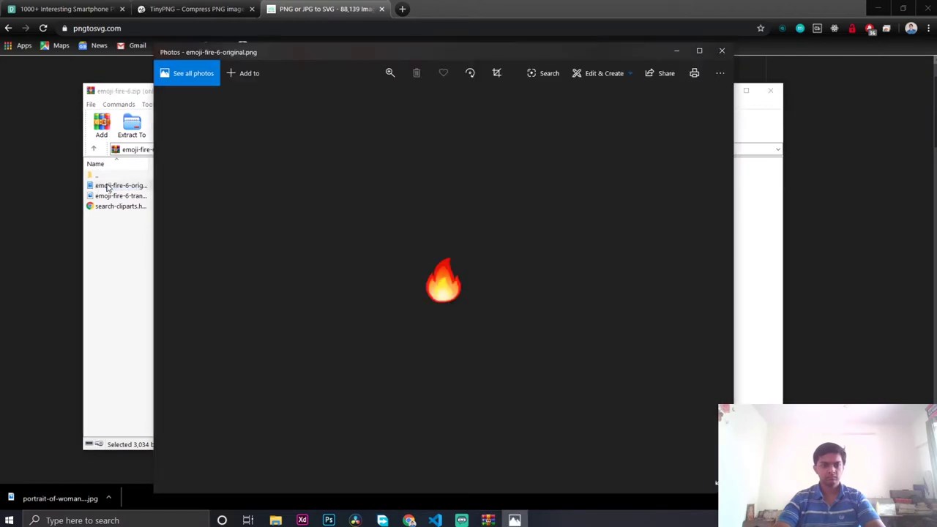
click(722, 51)
Try to upload emoji-fire-6-original.png straight from the archive to the converter's file area, checking its preview canvas
drag(378, 95, 711, 109)
scroll(307, 256, down, 5)
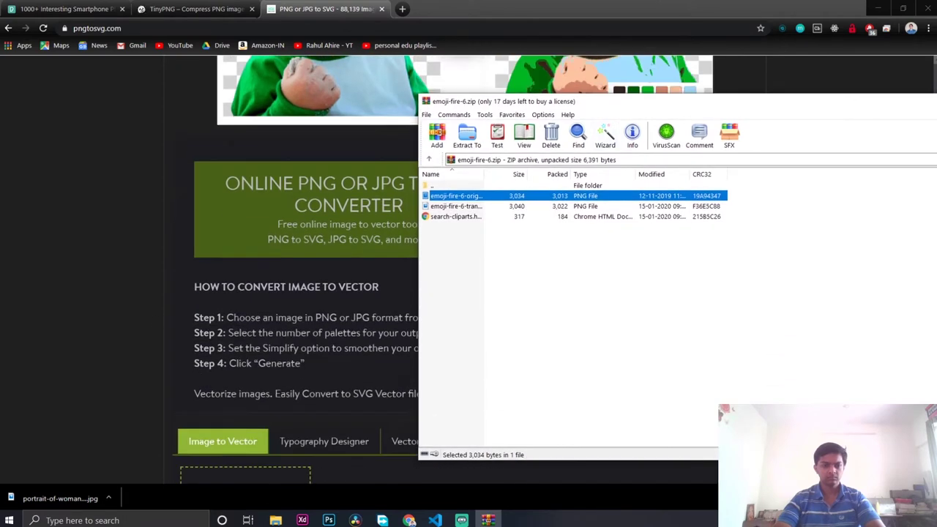
scroll(240, 313, down, 1)
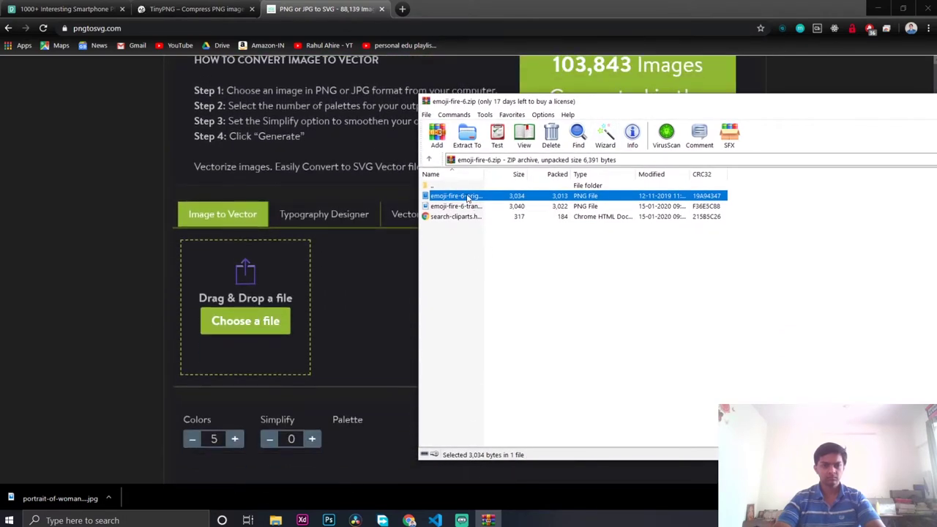
drag(383, 247, 258, 284)
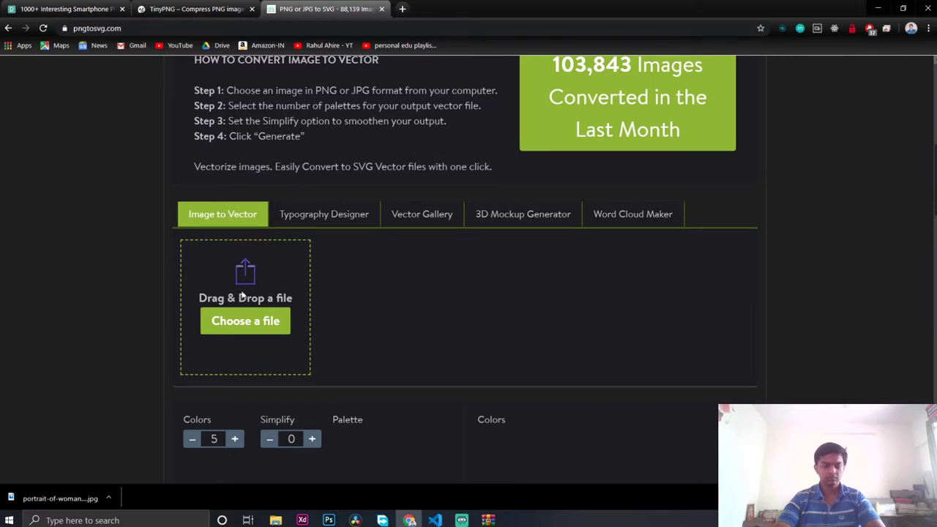
click(487, 520)
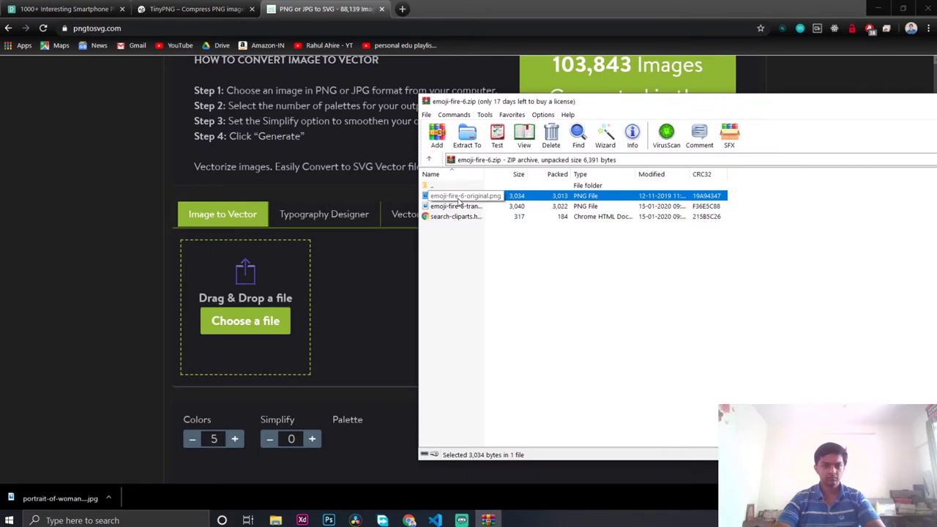
drag(459, 201, 287, 285)
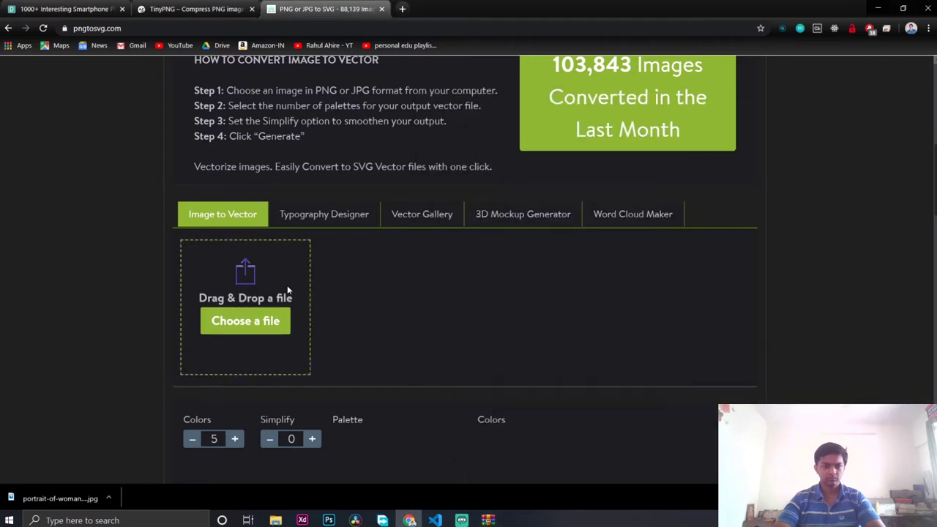
scroll(360, 367, down, 3)
scroll(359, 372, down, 2)
scroll(356, 365, up, 5)
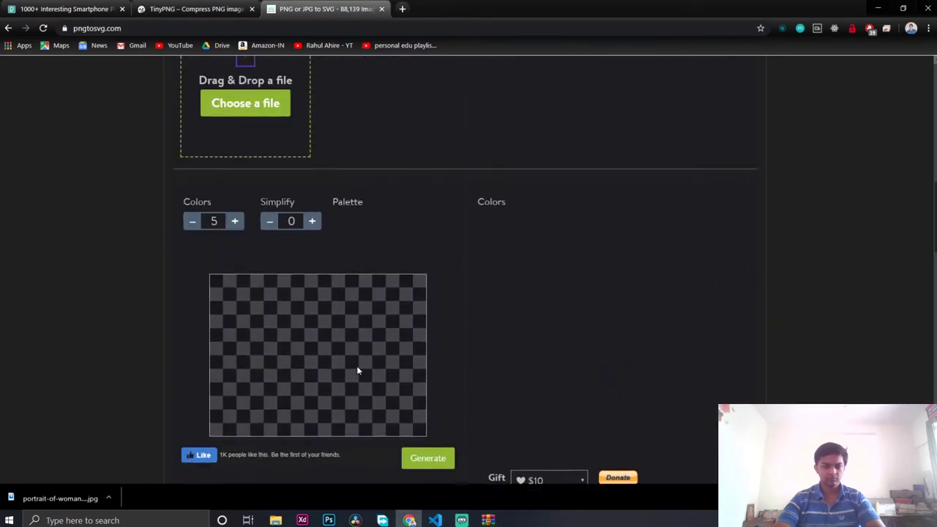
scroll(321, 356, up, 2)
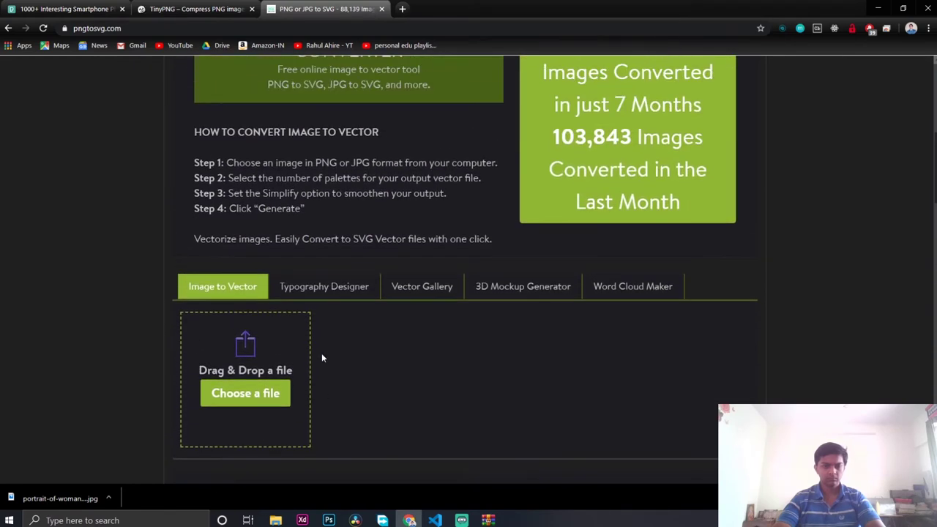
scroll(322, 356, down, 3)
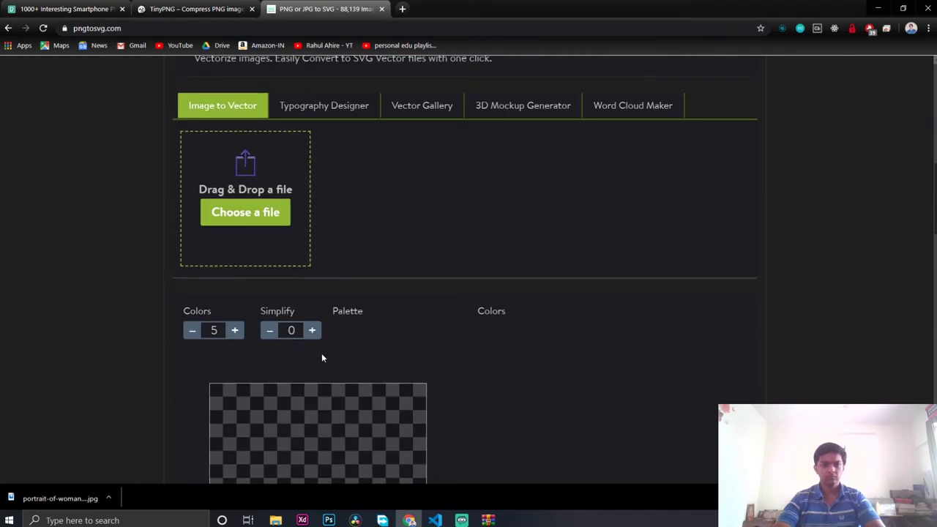
Extract emoji-fire-6-original.png from the archive into the emoji-fire-6 folder in Downloads, and close the archive
click(488, 519)
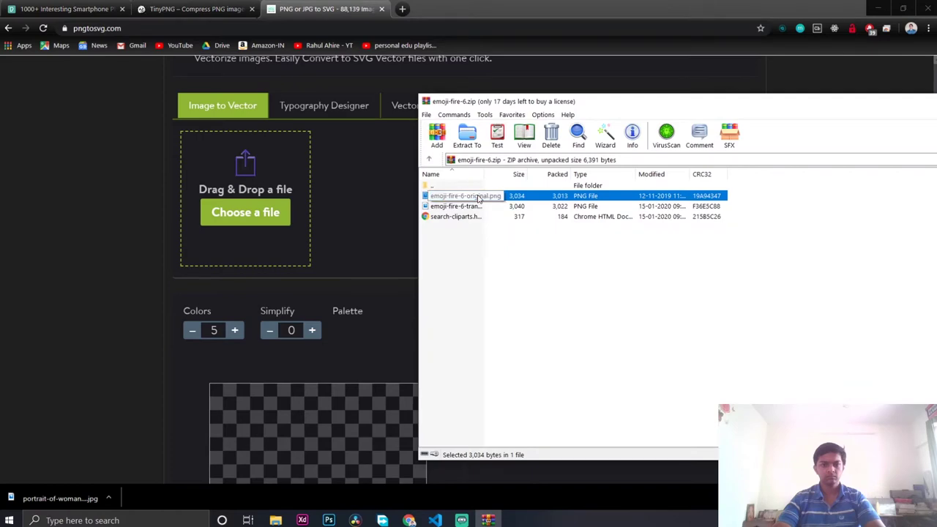
drag(468, 196, 478, 198)
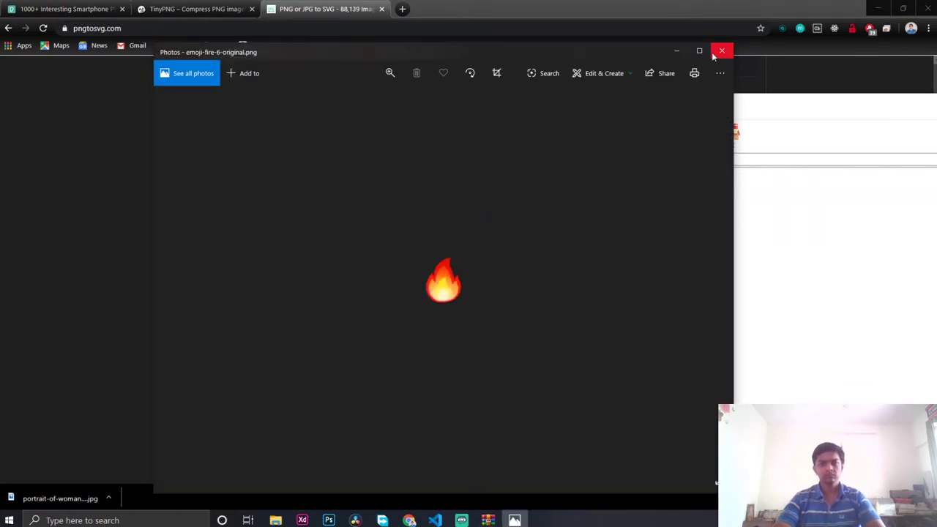
click(721, 50)
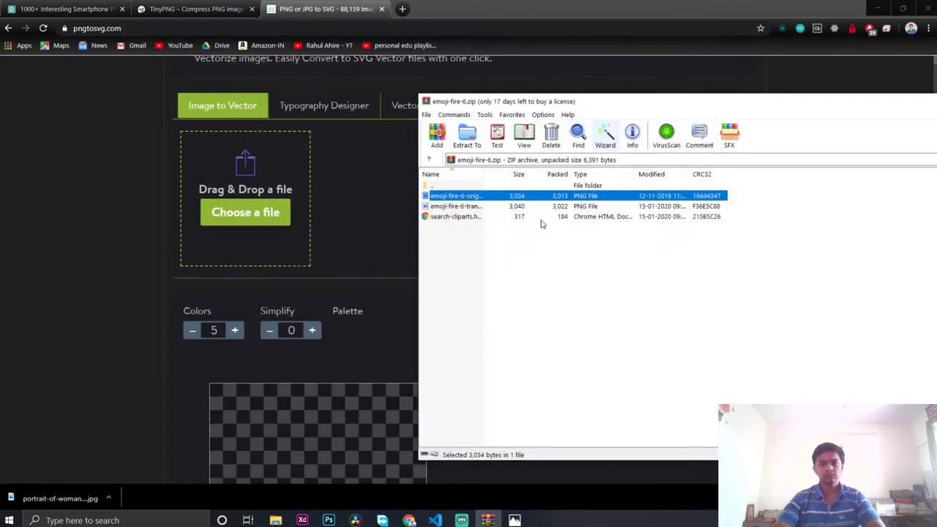
right_click(454, 201)
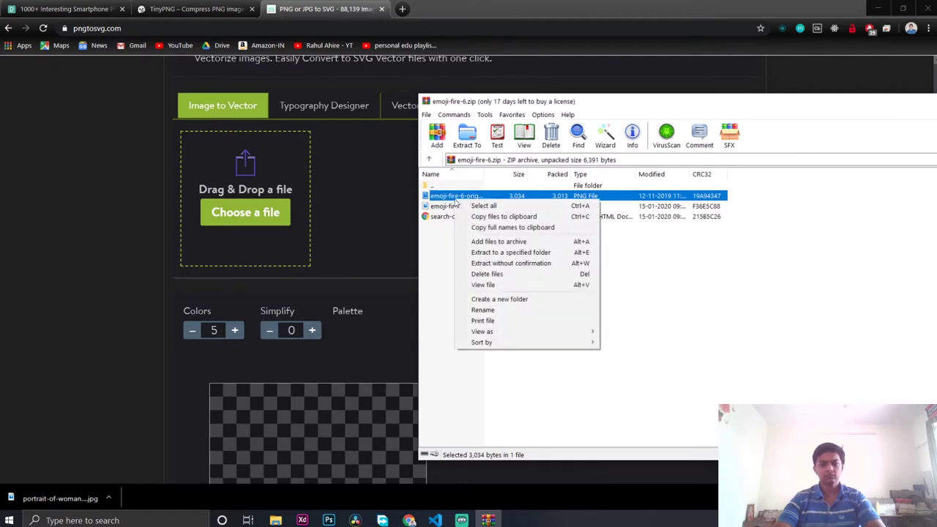
click(494, 253)
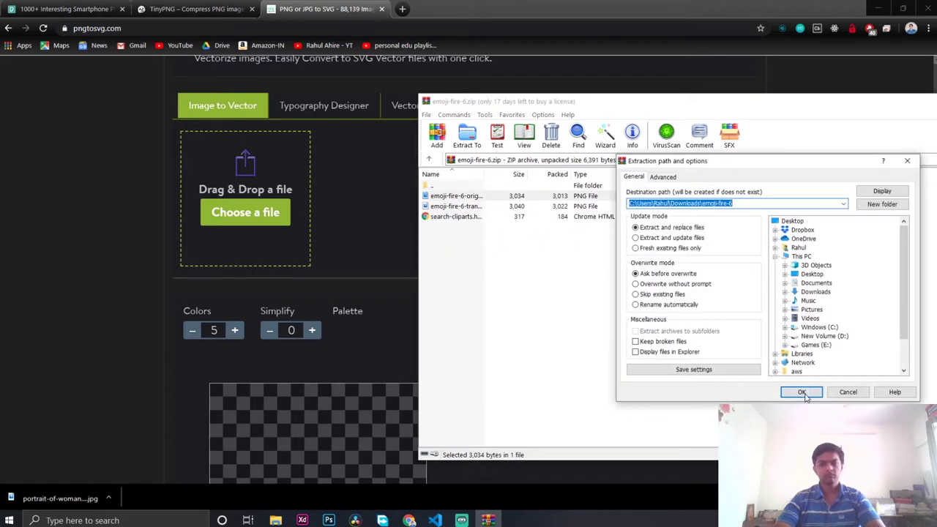
click(802, 393)
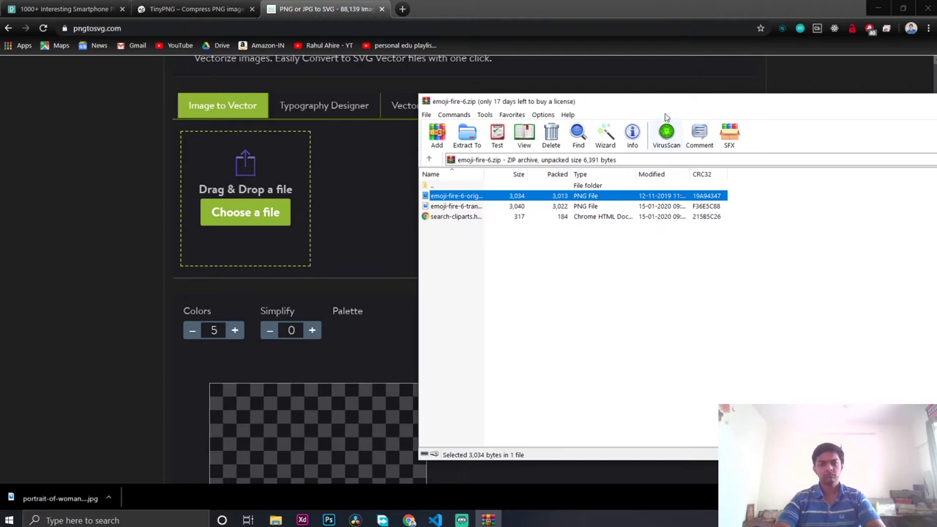
drag(666, 112, 412, 89)
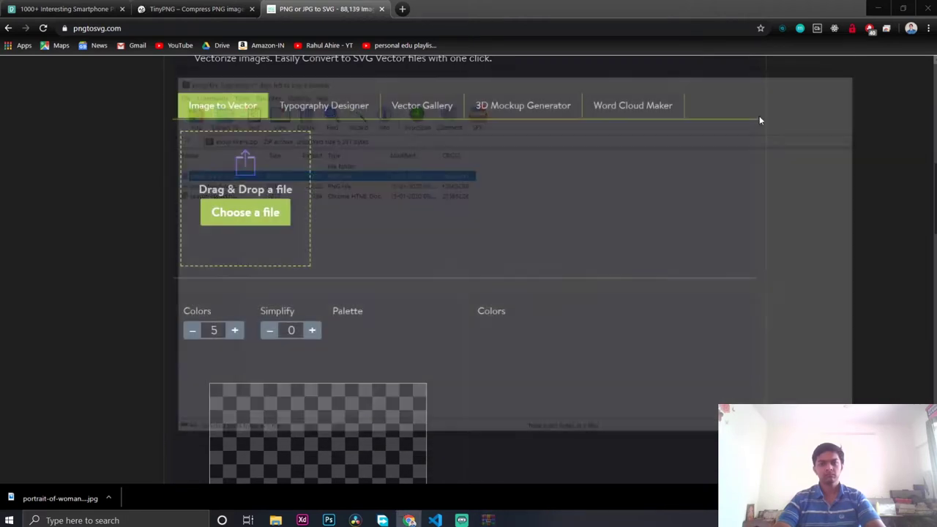
click(804, 77)
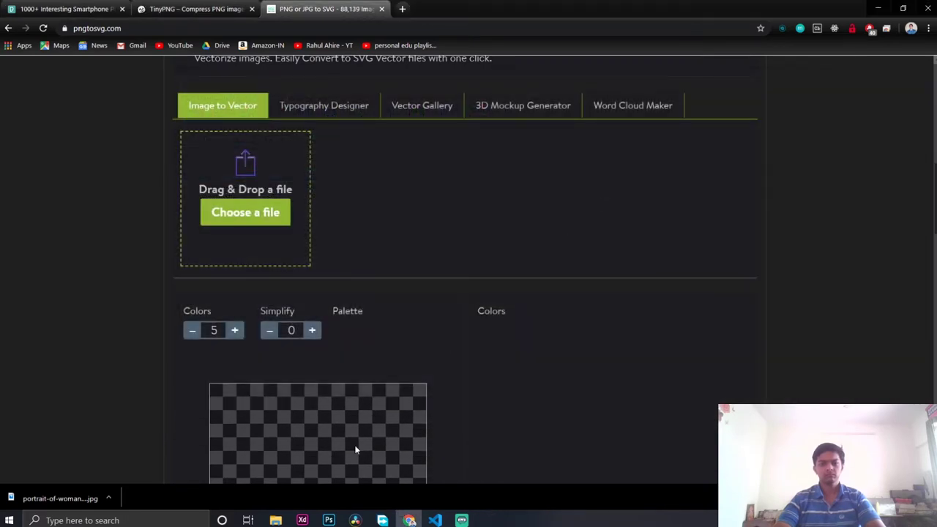
Upload emoji-fire-6-original.png from the emoji-fire-6 folder in Downloads to the image-to-vector converter
click(276, 520)
click(222, 181)
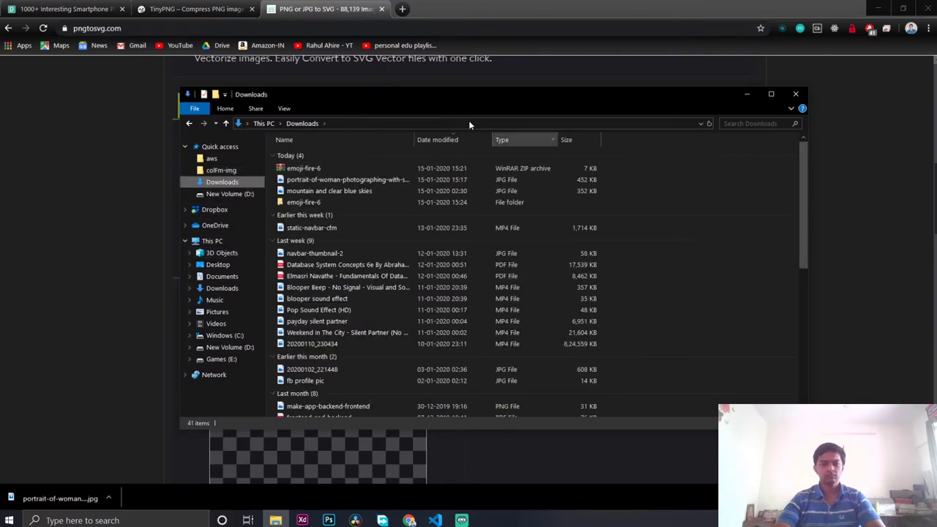
drag(301, 88, 588, 122)
double_click(591, 236)
drag(590, 205, 243, 212)
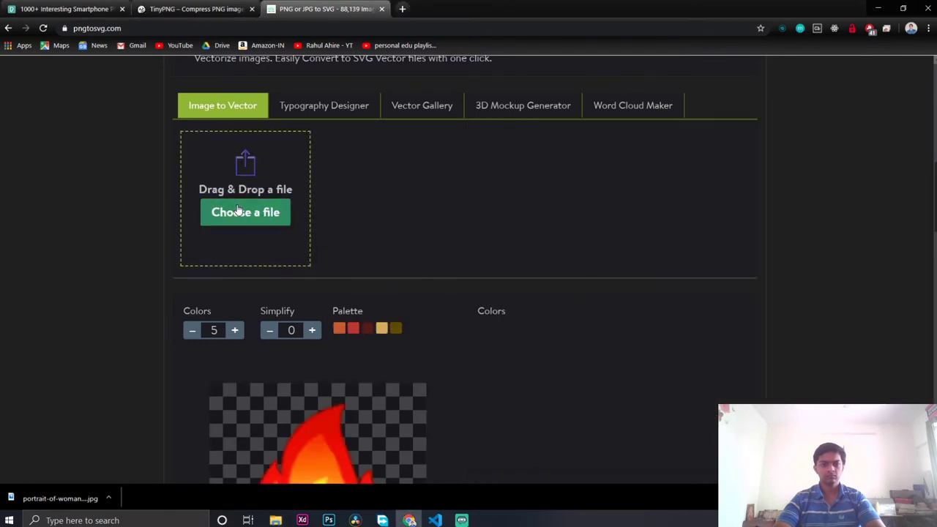
Preview the extracted emoji-fire-6-original.png in the photo viewer and compare it with the image loaded in the converter
scroll(366, 295, down, 3)
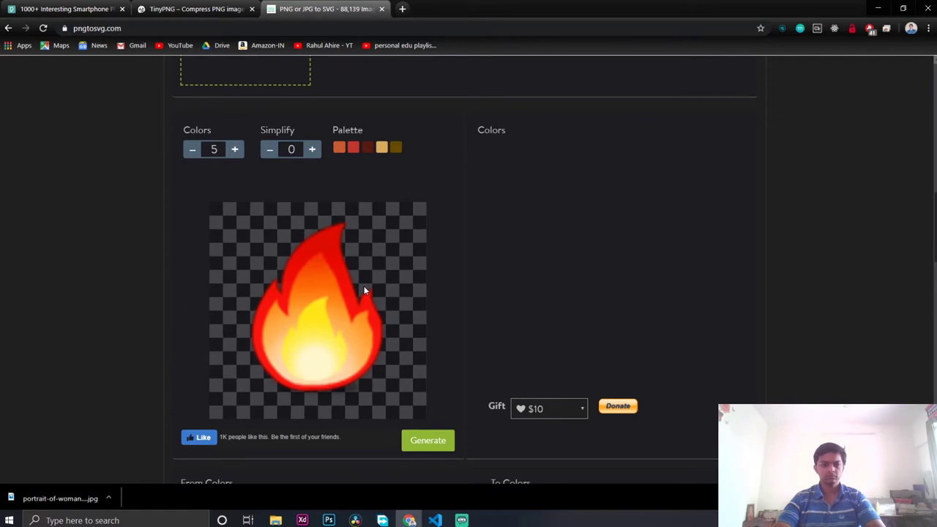
click(277, 518)
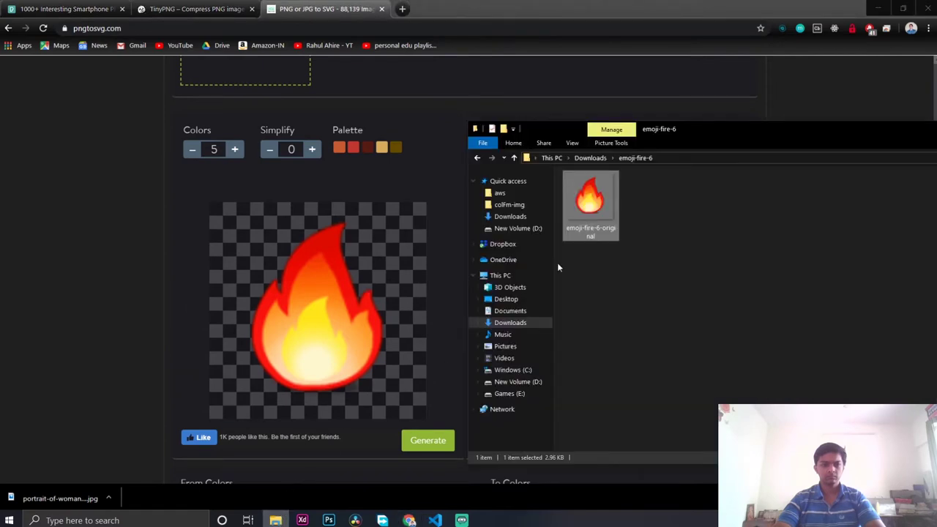
double_click(598, 213)
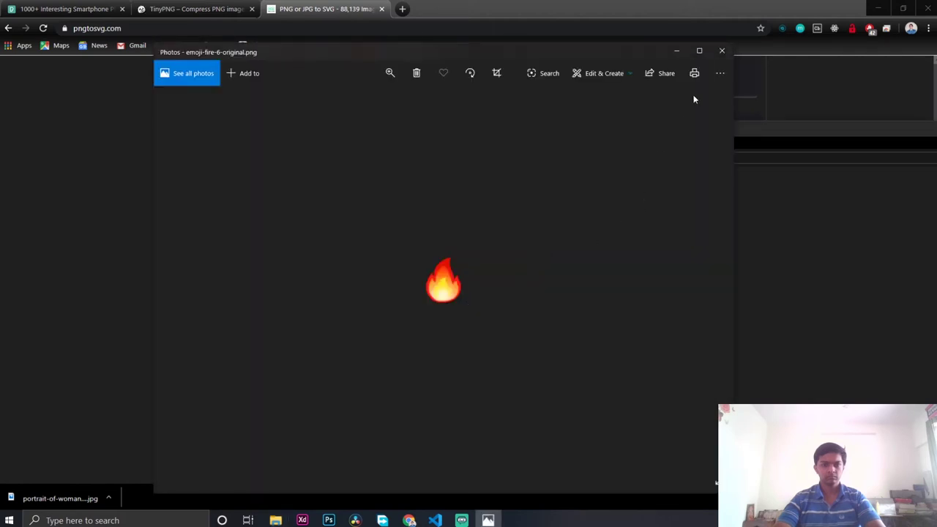
click(674, 51)
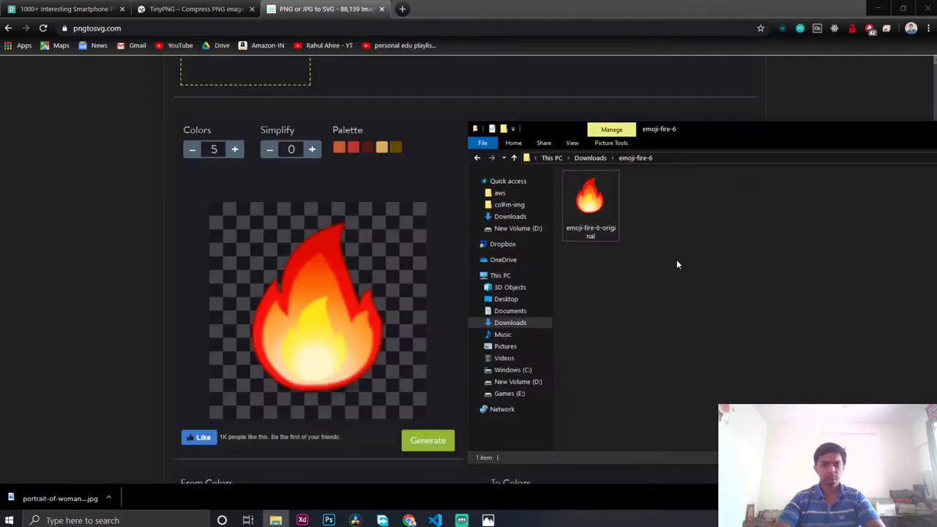
click(337, 355)
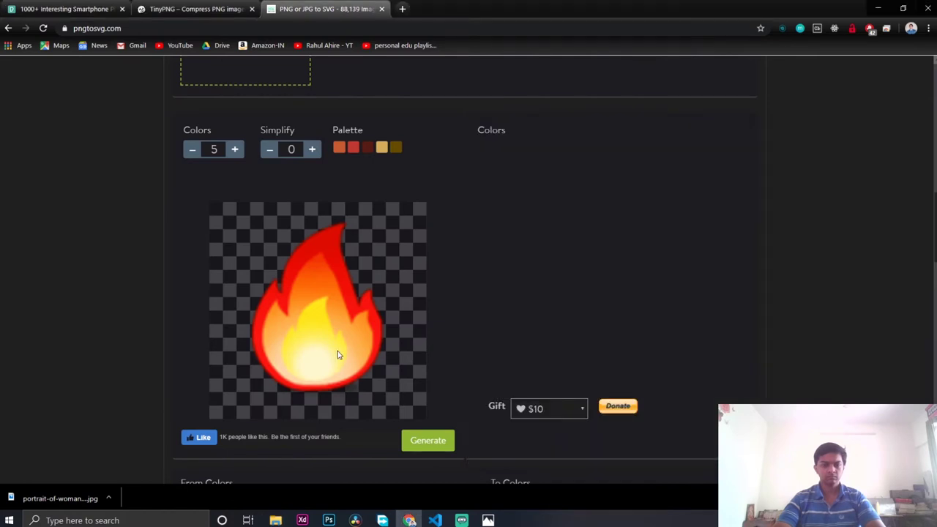
Try a higher color count and Simplify level for the fire emoji, returning them to 5 and 0
scroll(336, 351, up, 3)
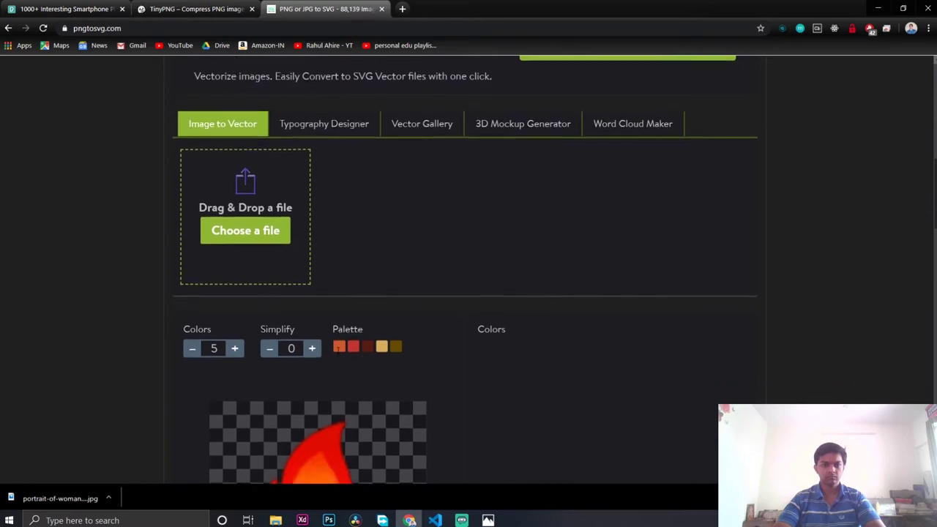
scroll(337, 351, down, 1)
scroll(465, 270, down, 1)
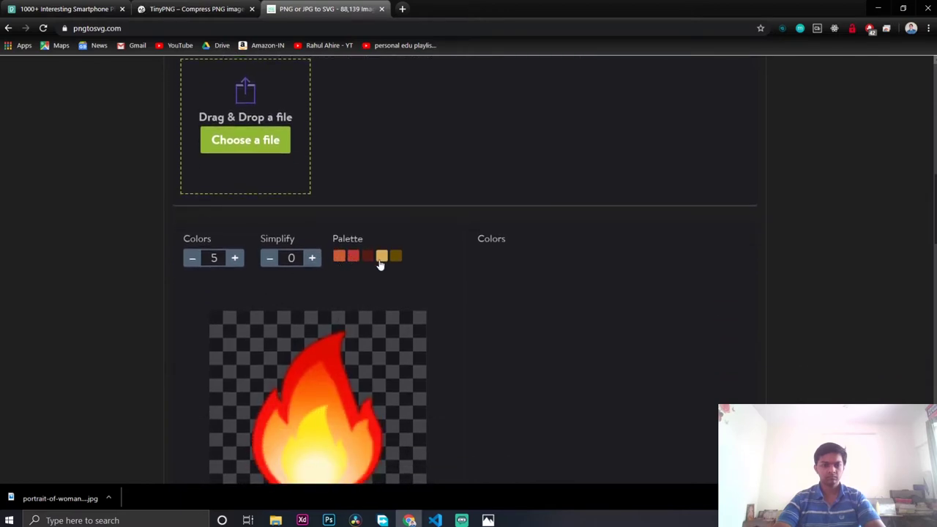
click(235, 258)
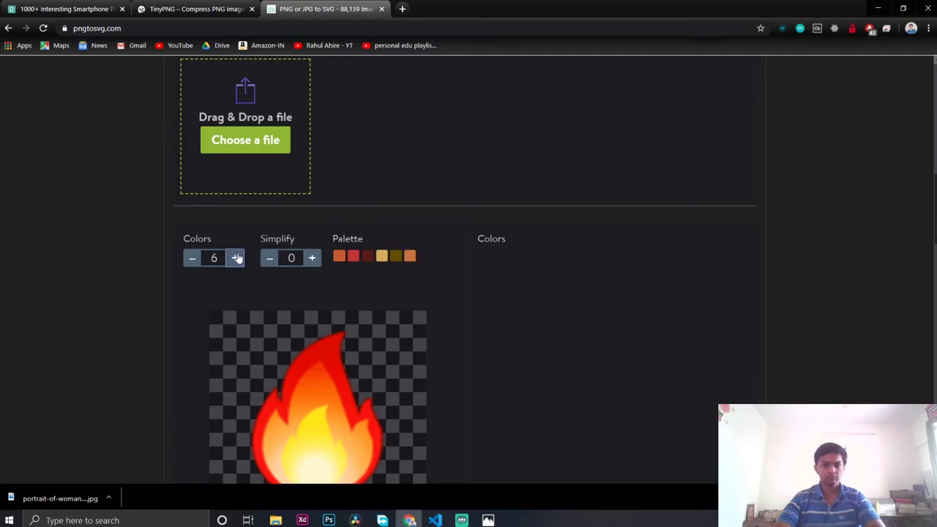
click(235, 258)
click(191, 259)
click(191, 259)
click(312, 259)
click(268, 258)
click(268, 259)
Generate the SVG version of the fire emoji with 5 colors and Simplify at 0
scroll(331, 296, down, 3)
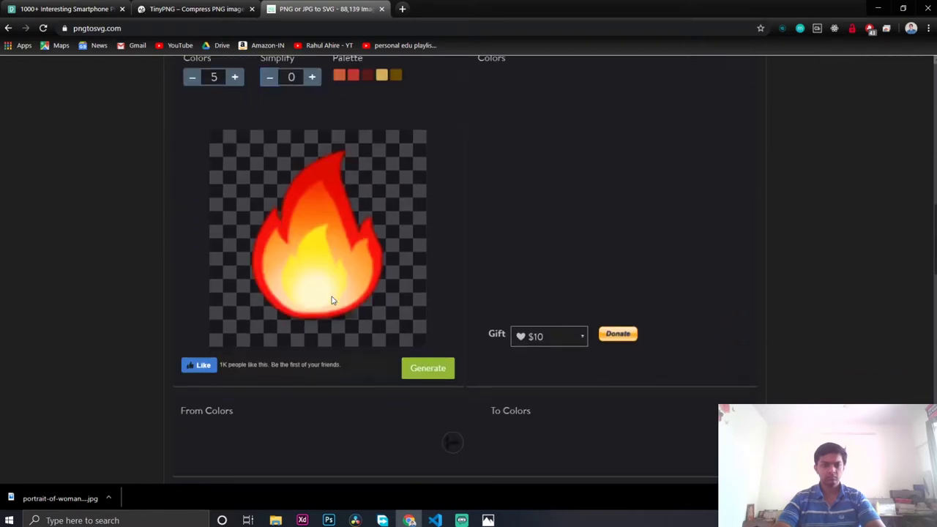
scroll(330, 300, up, 1)
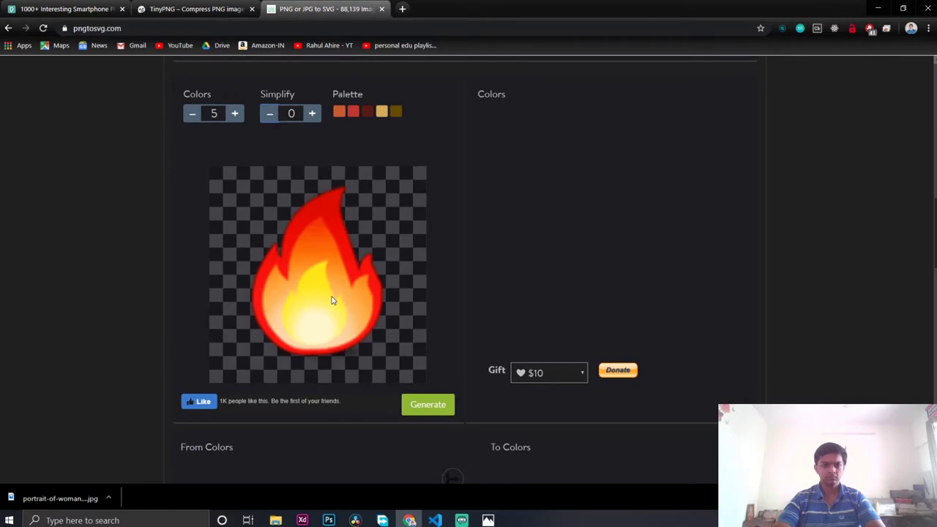
scroll(330, 300, up, 3)
scroll(330, 300, down, 2)
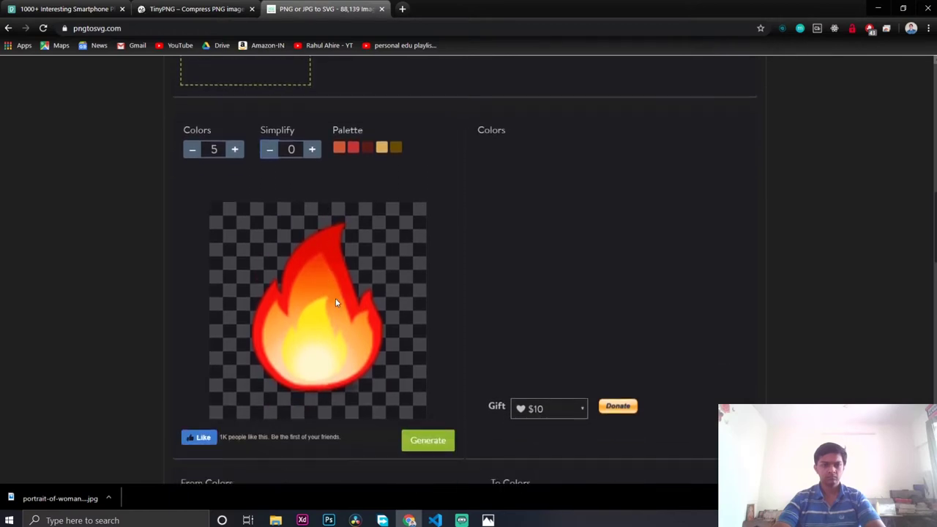
click(441, 441)
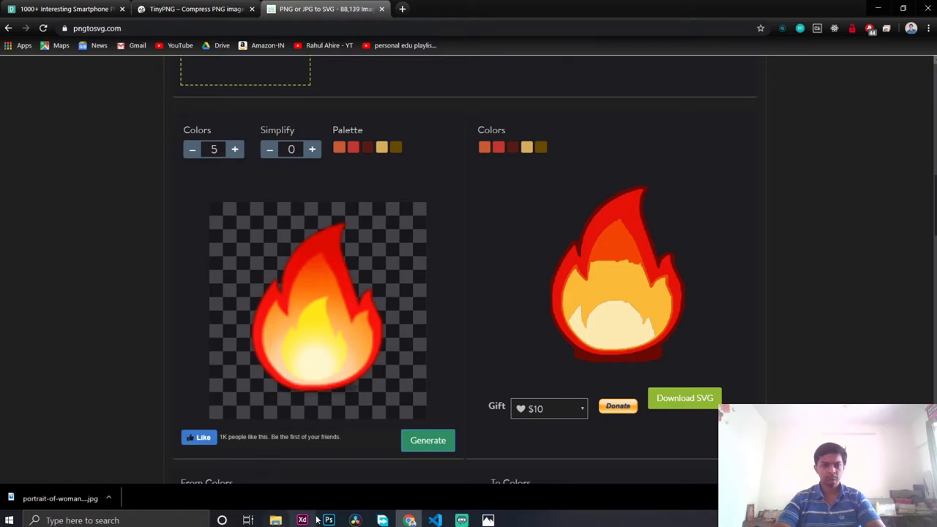
Close the photo viewer's preview of emoji-fire-6-original.png and keep the browser window maximized on the converter
click(487, 520)
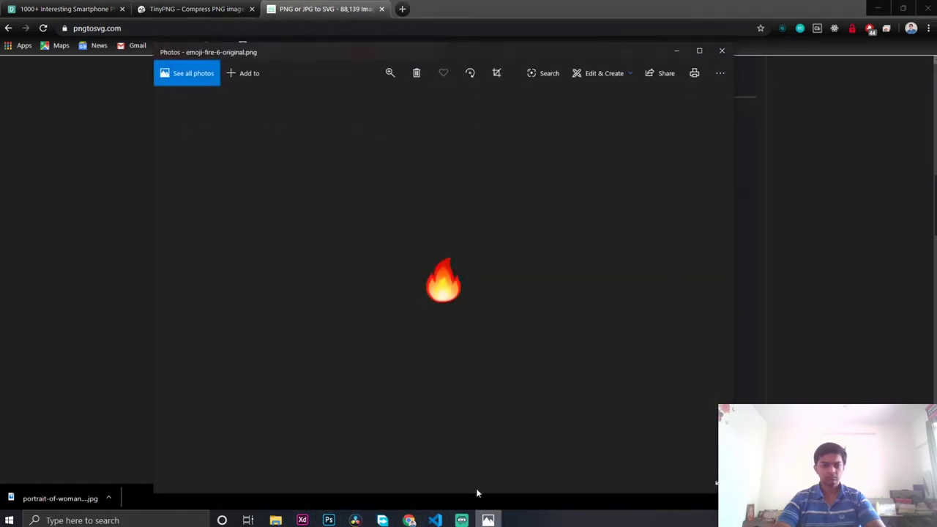
click(720, 51)
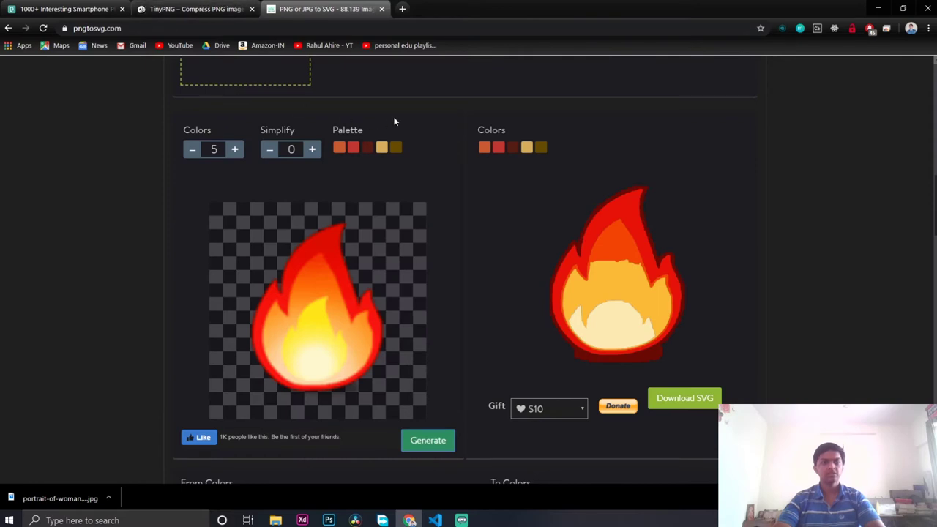
double_click(393, 7)
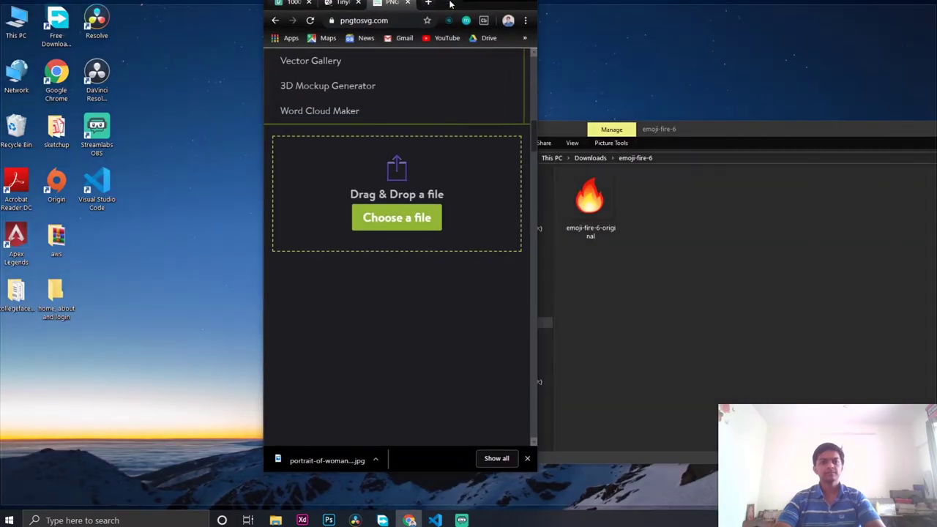
double_click(450, 4)
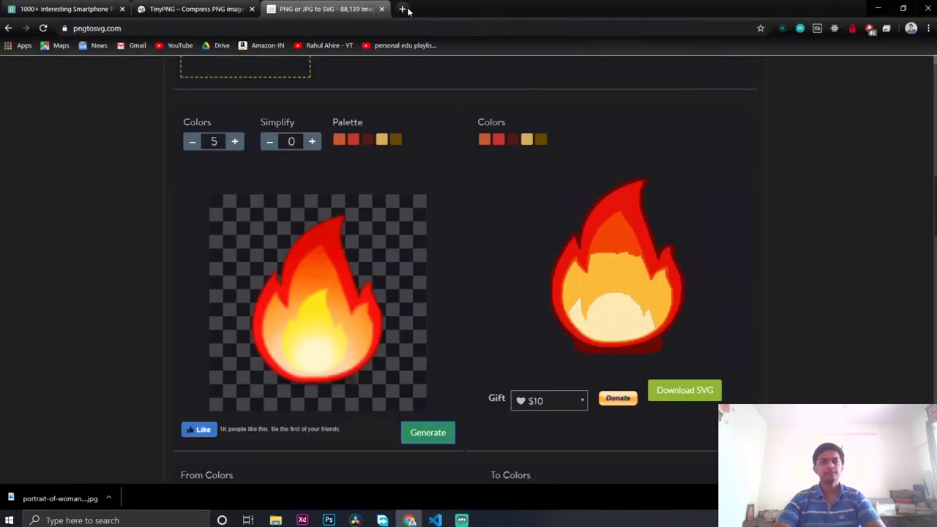
Search the web in a new browser tab for "download fire icon"
click(407, 8)
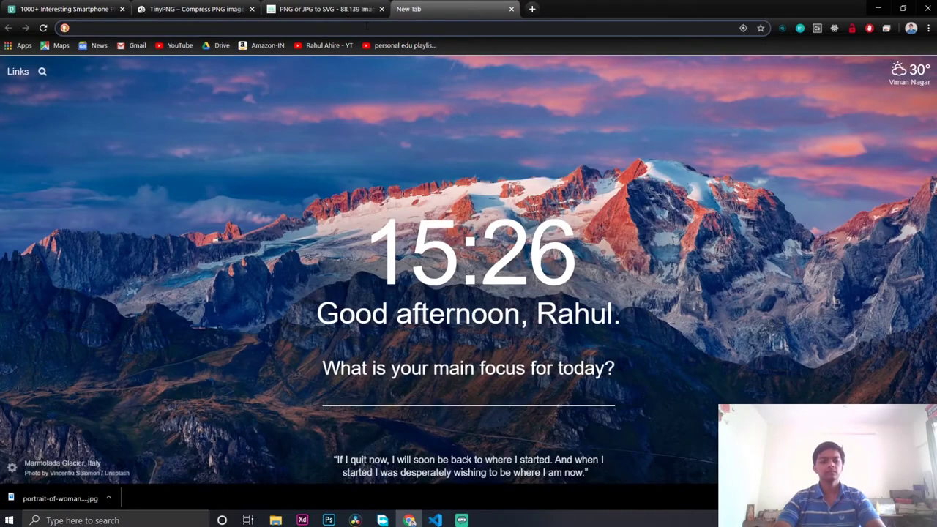
text(download fie)
key(BackSpace)
text(re icon)
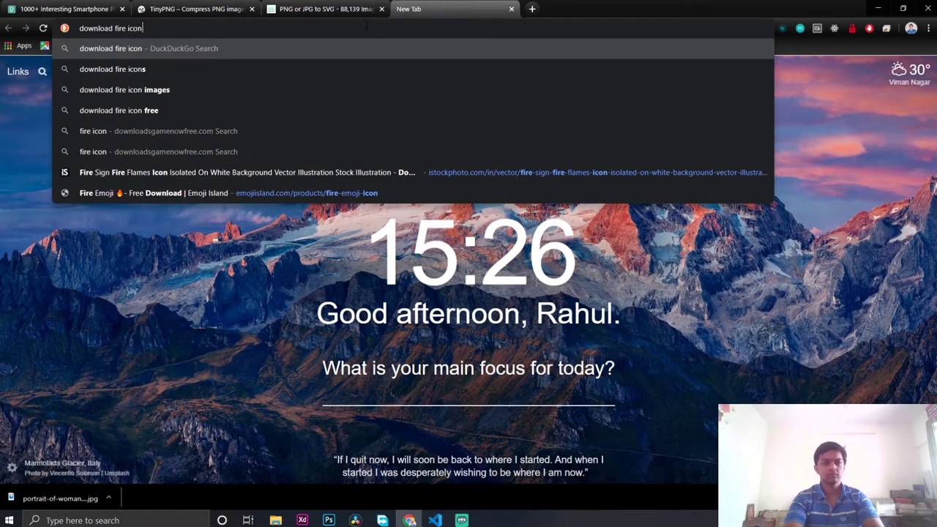
key(Return)
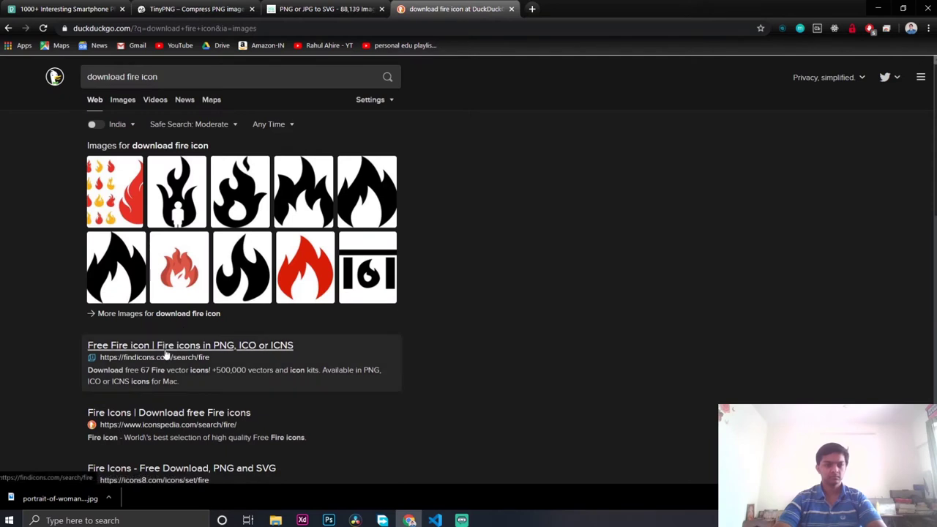
Look through the fire icons on findicons.com and return to the search results
click(183, 347)
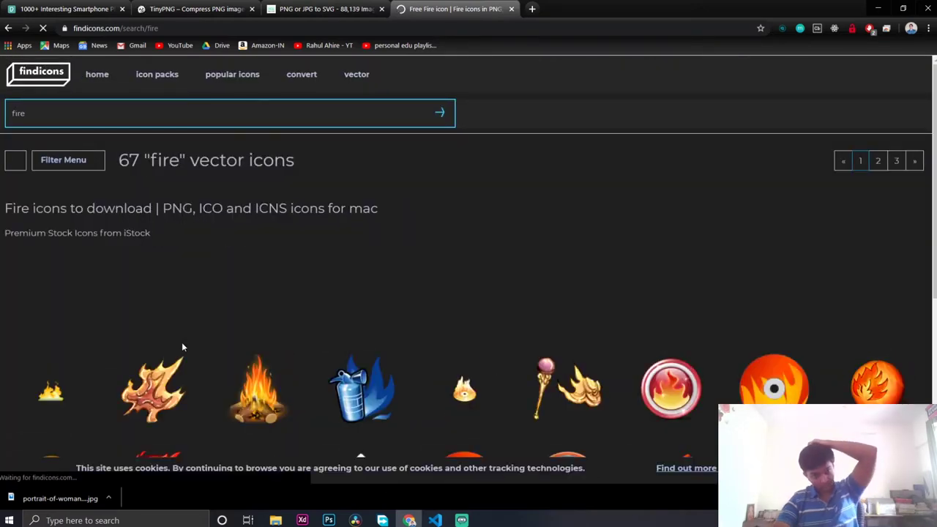
scroll(183, 347, down, 3)
scroll(183, 347, down, 2)
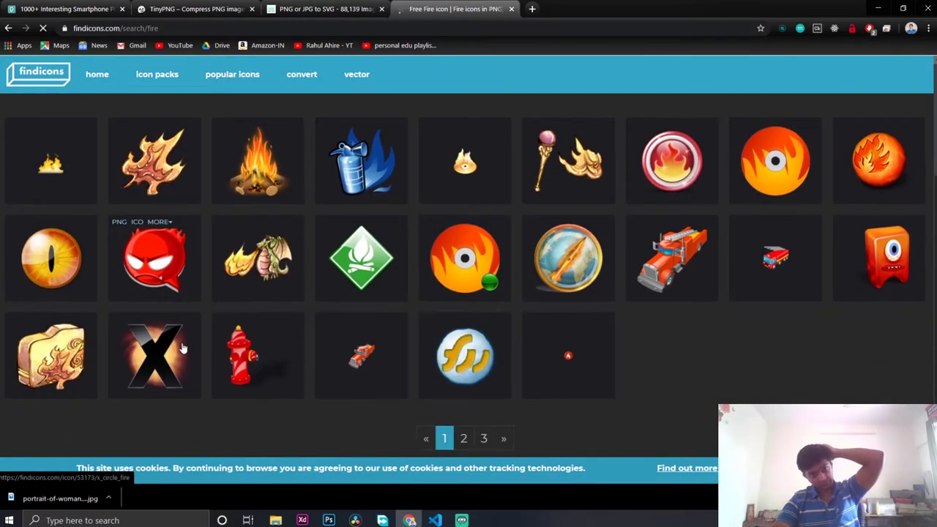
scroll(181, 347, up, 5)
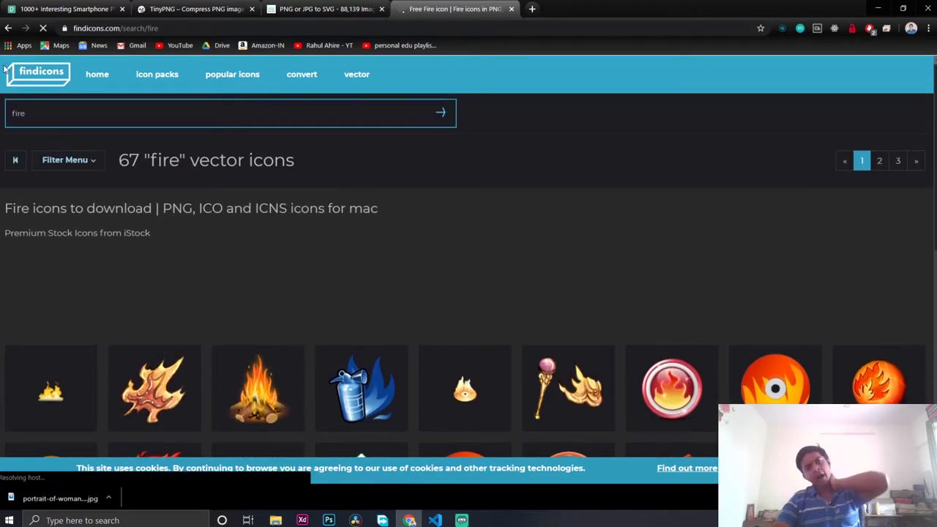
scroll(6, 68, down, 7)
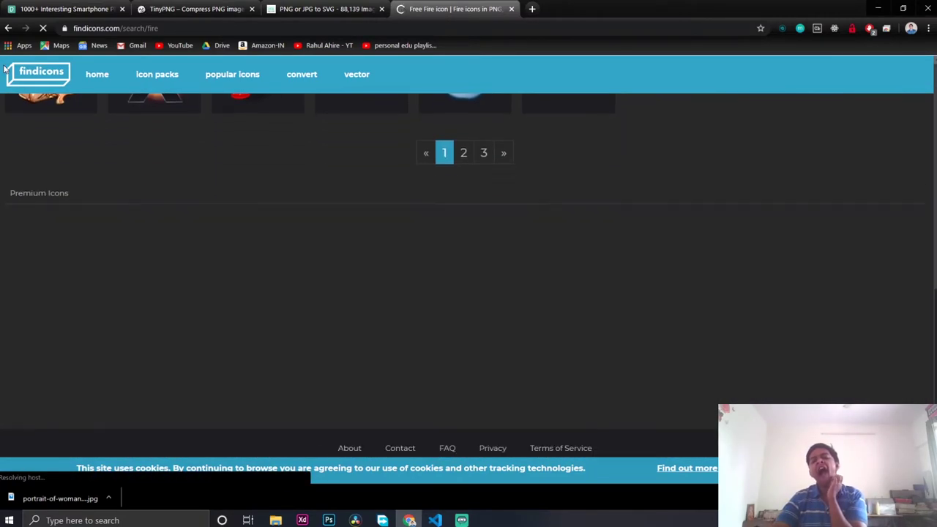
click(8, 28)
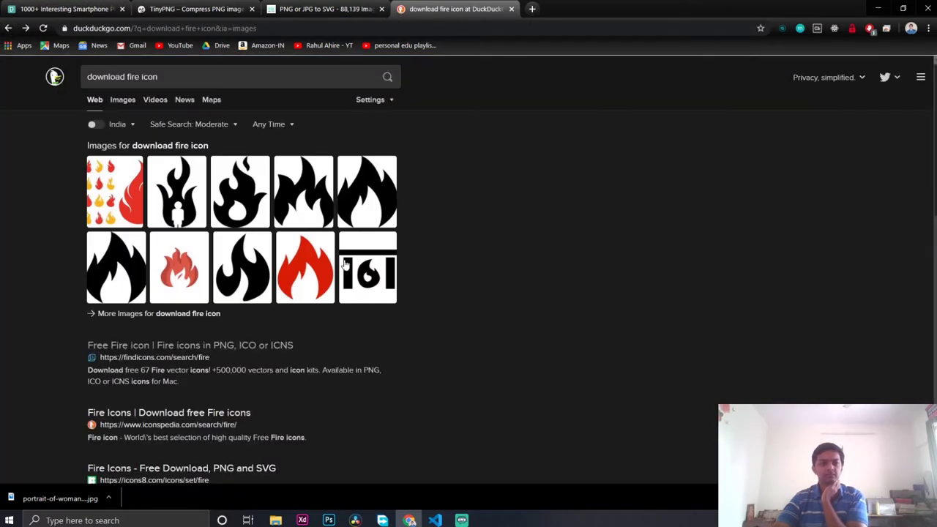
Open the Icons8 "Fire Icons - Free Download, PNG and SVG" result and look through its fire icons
scroll(347, 241, down, 4)
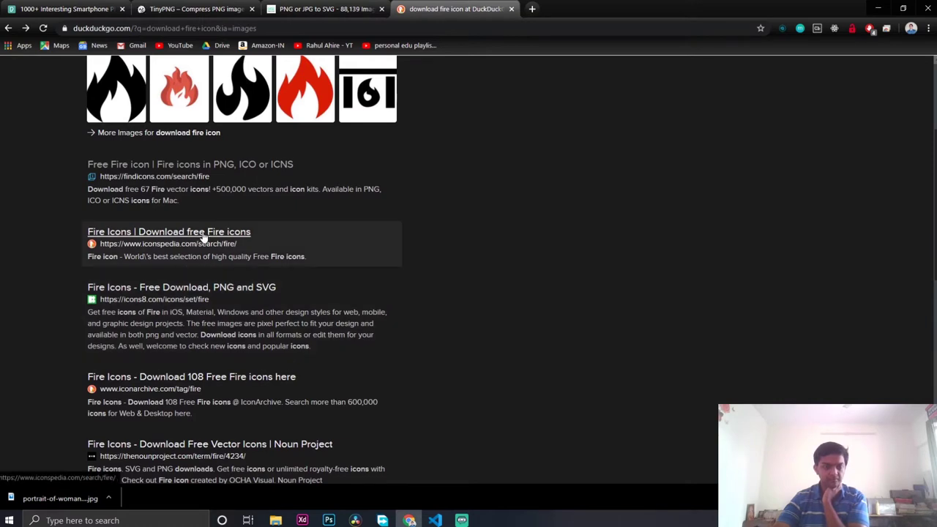
click(185, 287)
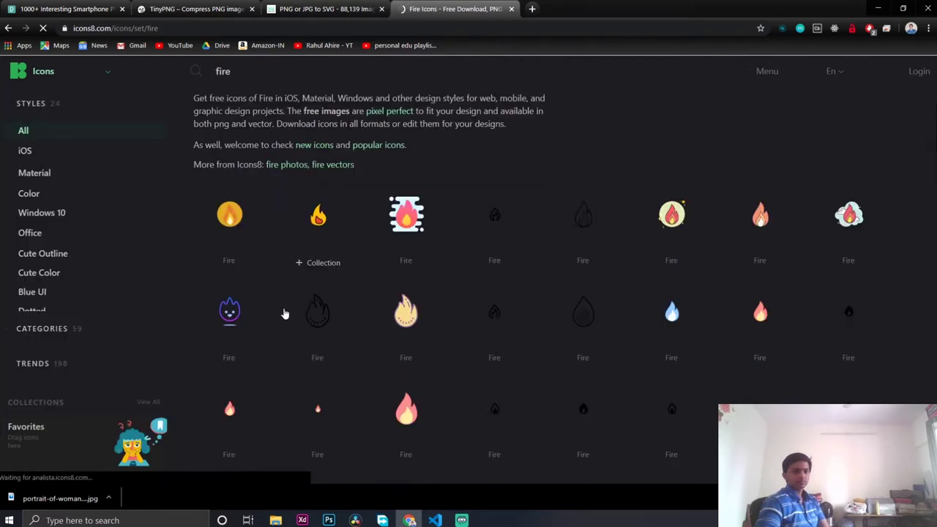
scroll(284, 313, down, 3)
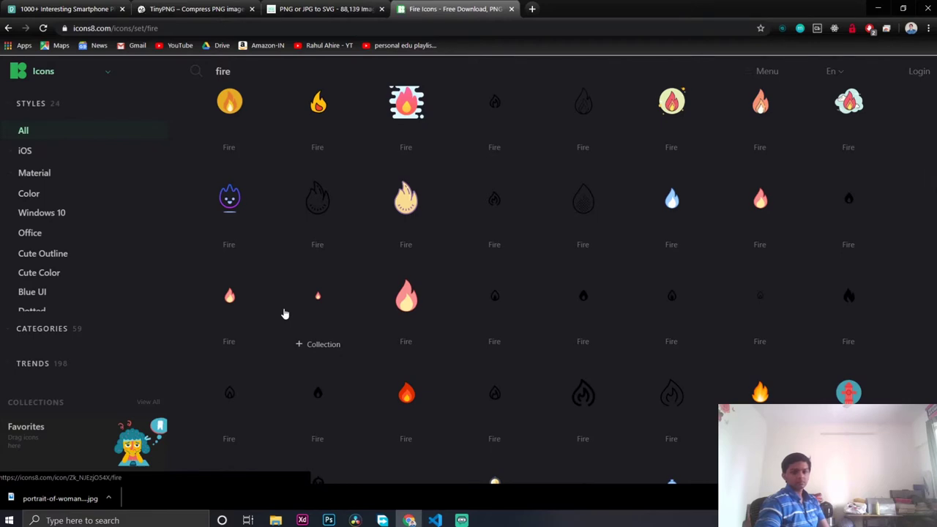
scroll(285, 313, down, 2)
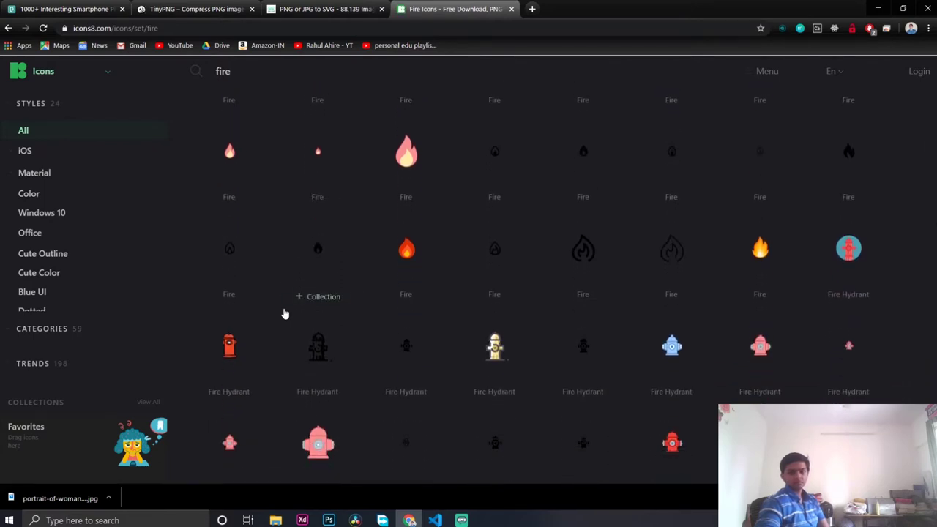
scroll(284, 313, down, 5)
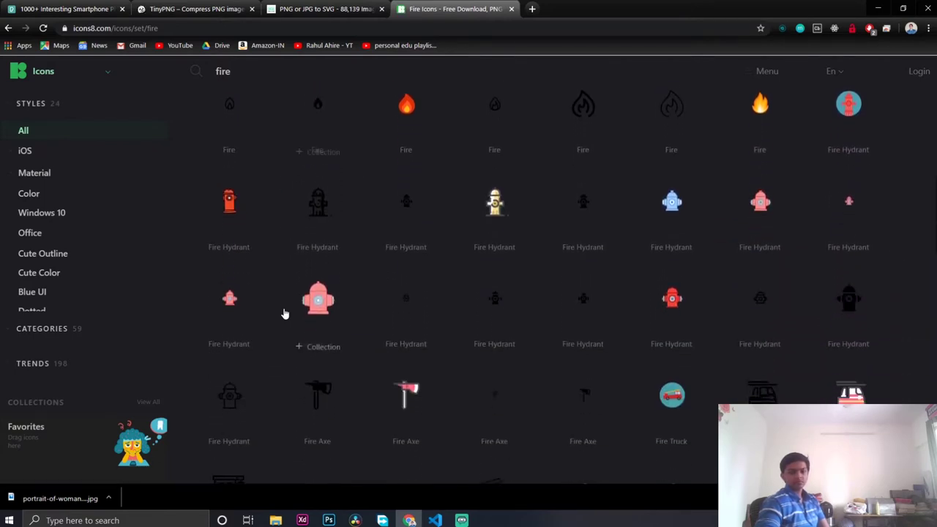
scroll(284, 314, down, 6)
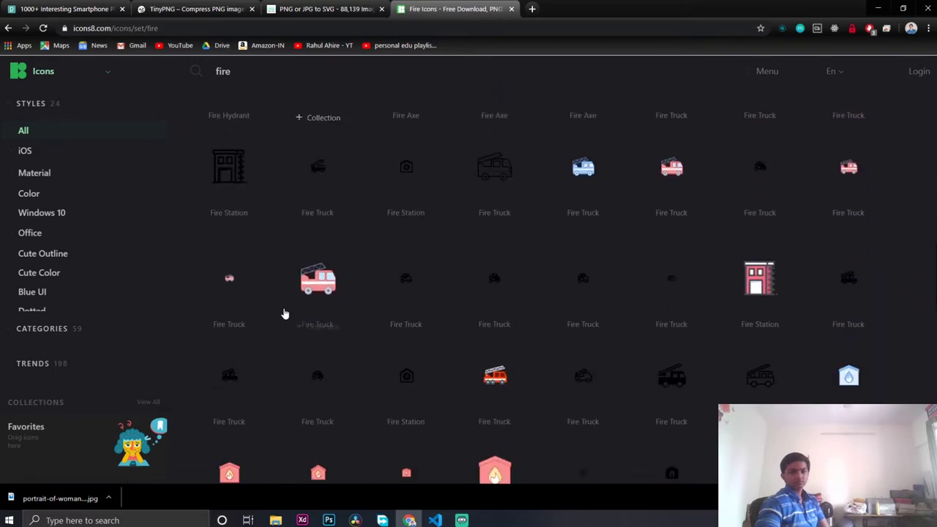
scroll(285, 314, up, 10)
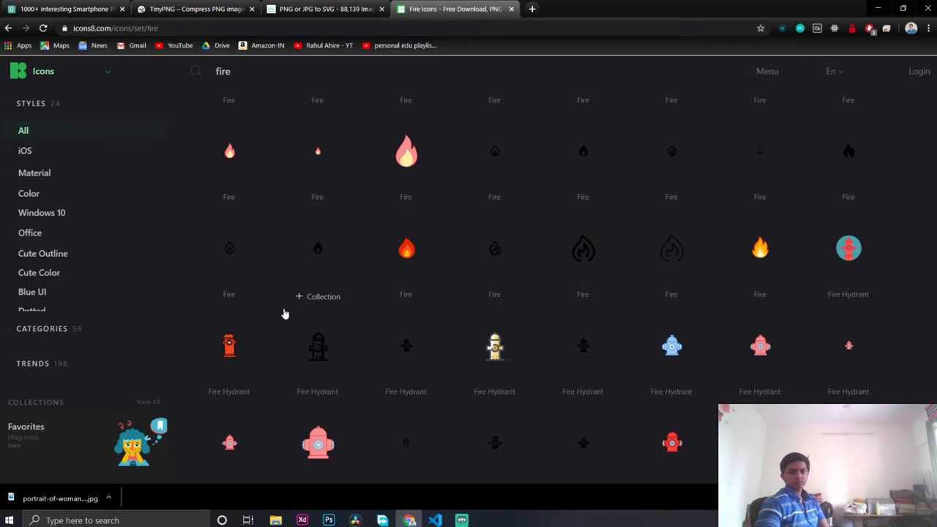
scroll(285, 313, up, 2)
scroll(285, 313, up, 2)
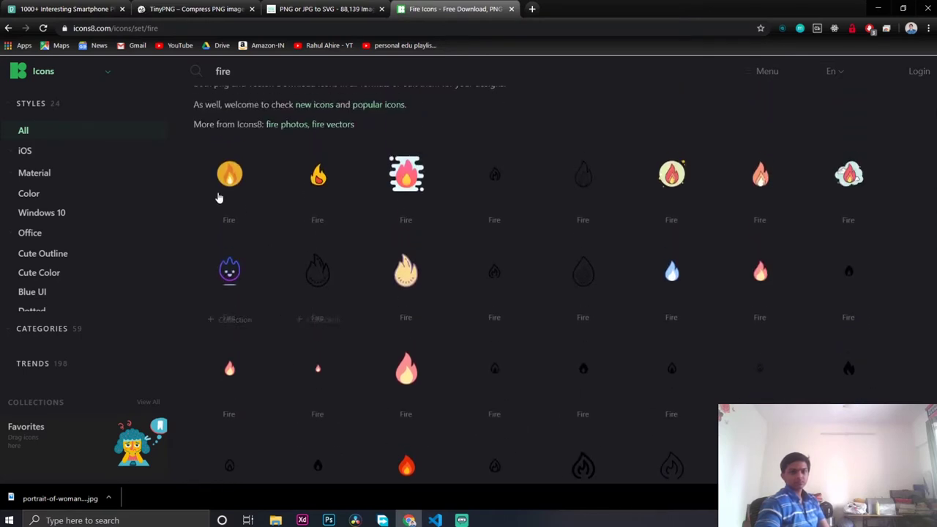
Reload the Icons8 fire page and select the orange-yellow Emoji-style Fire icon
click(43, 28)
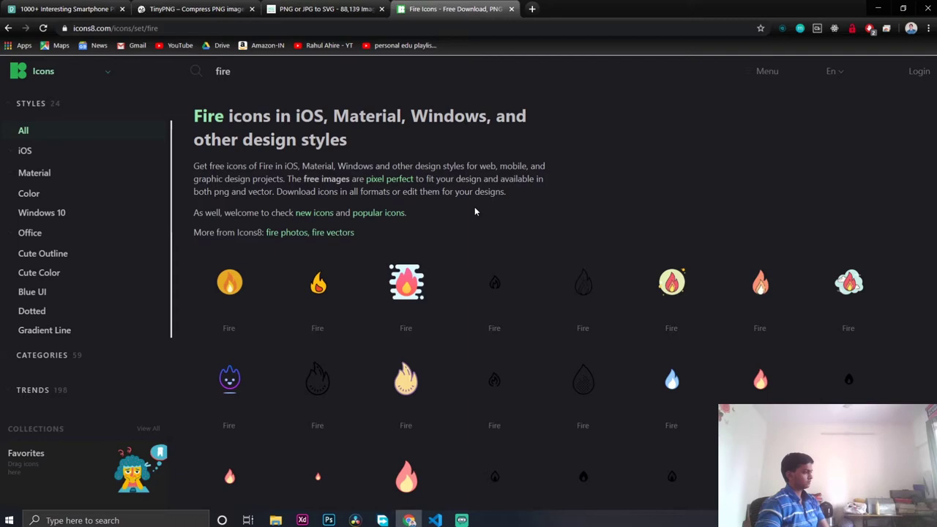
scroll(474, 211, down, 3)
scroll(474, 212, down, 6)
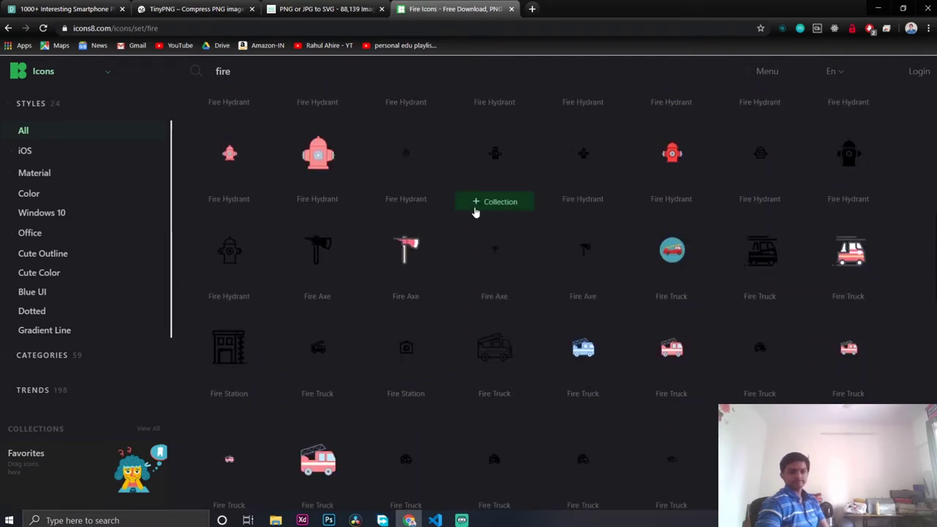
scroll(487, 357, up, 9)
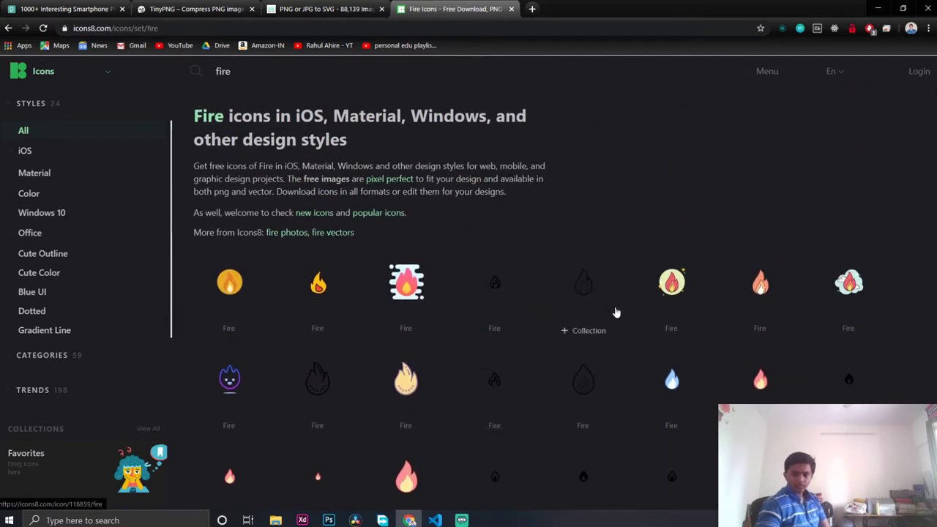
scroll(673, 410, down, 2)
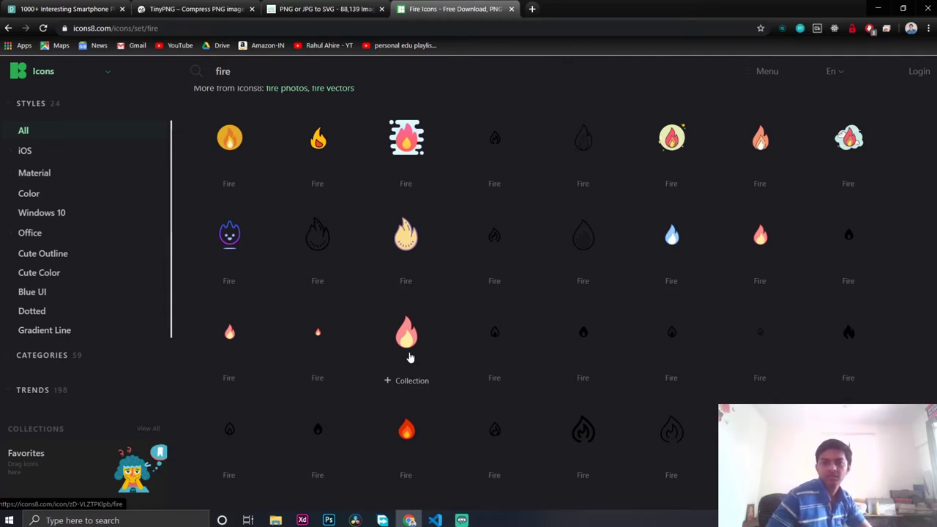
scroll(422, 354, down, 2)
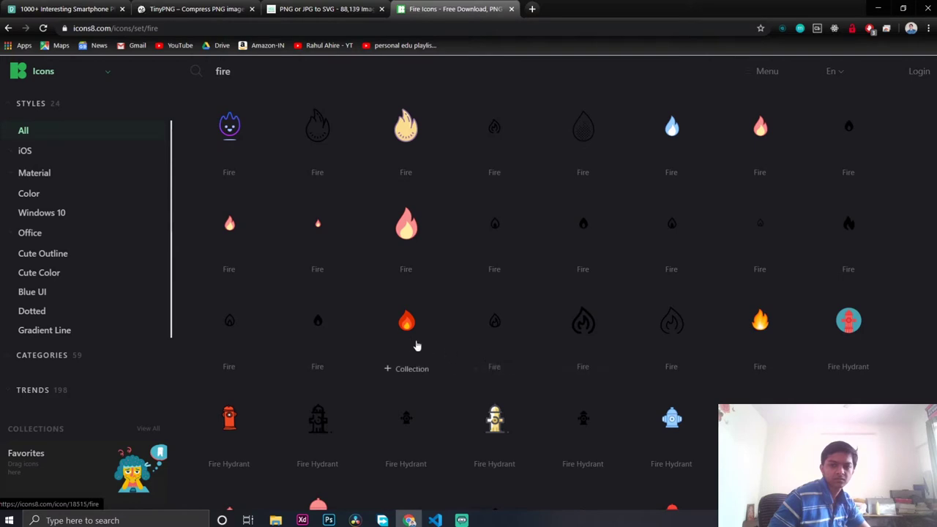
click(758, 321)
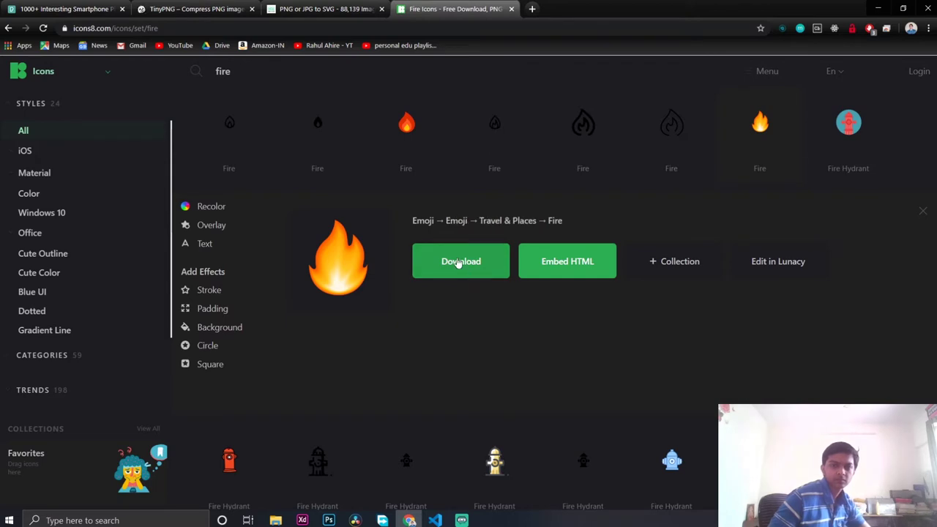
Check the SVG download option for the Fire icon, and download it for free as a 48px PNG
click(459, 264)
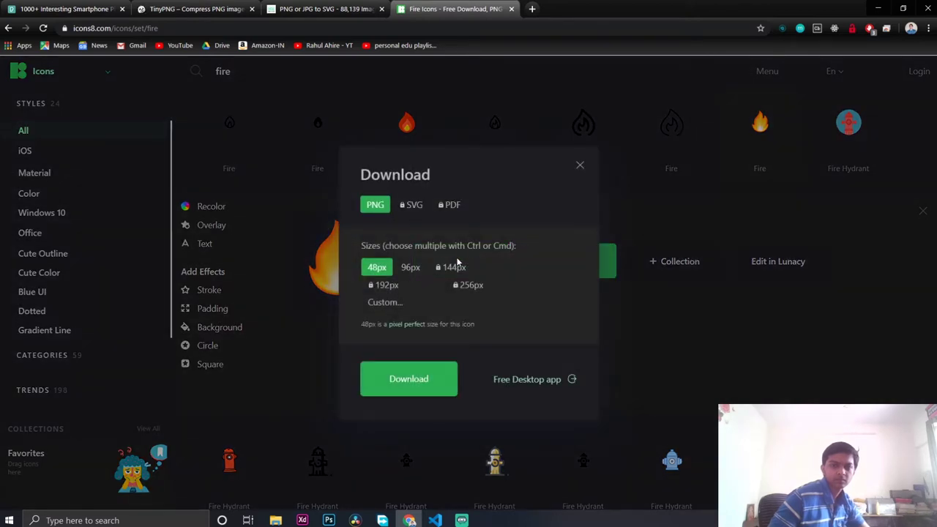
click(414, 206)
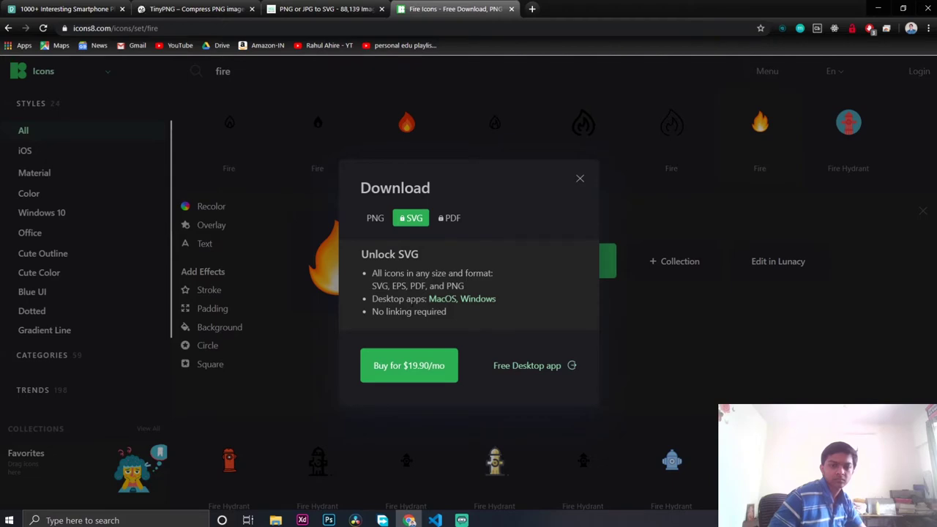
click(375, 219)
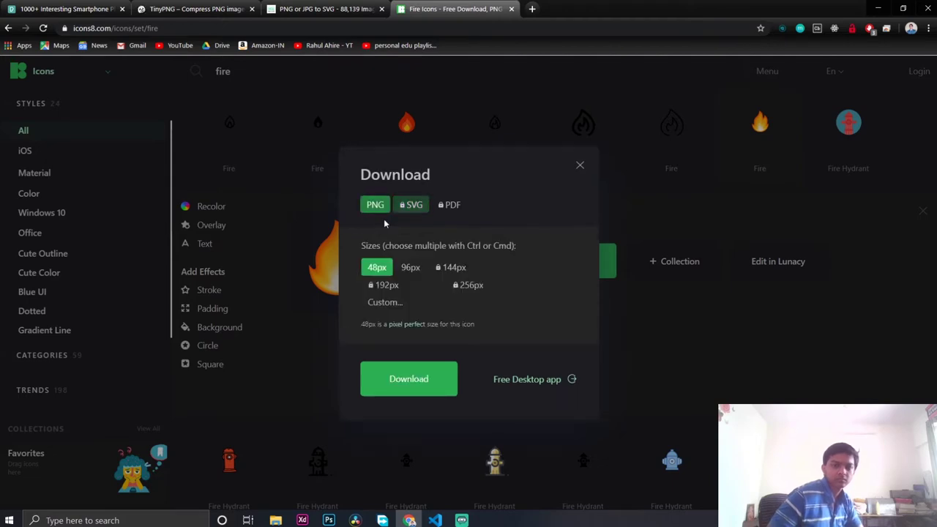
click(409, 387)
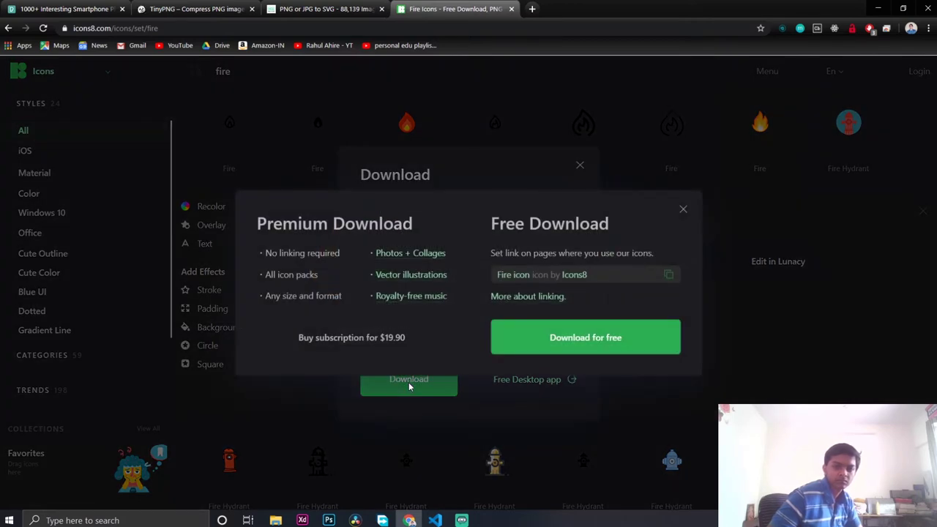
click(589, 352)
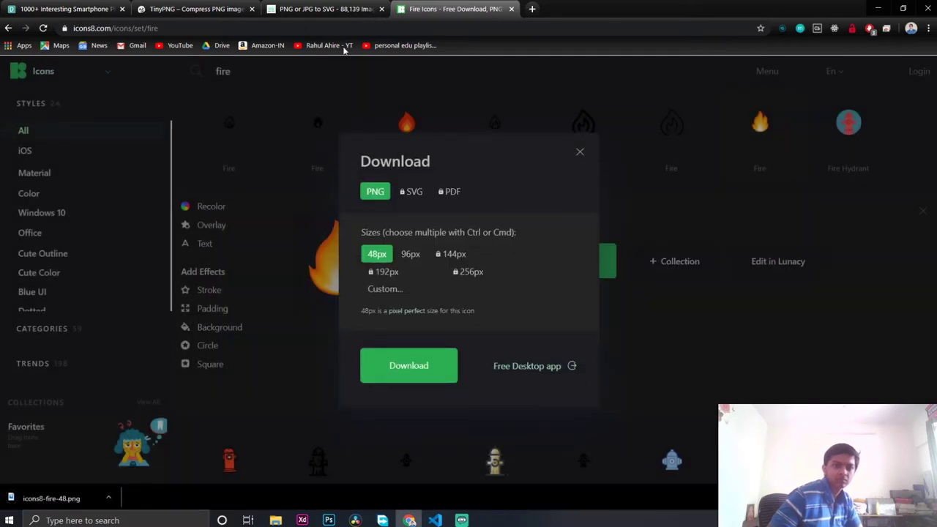
Upload the downloaded icons8-fire-48.png to the PNG-to-SVG converter
click(300, 8)
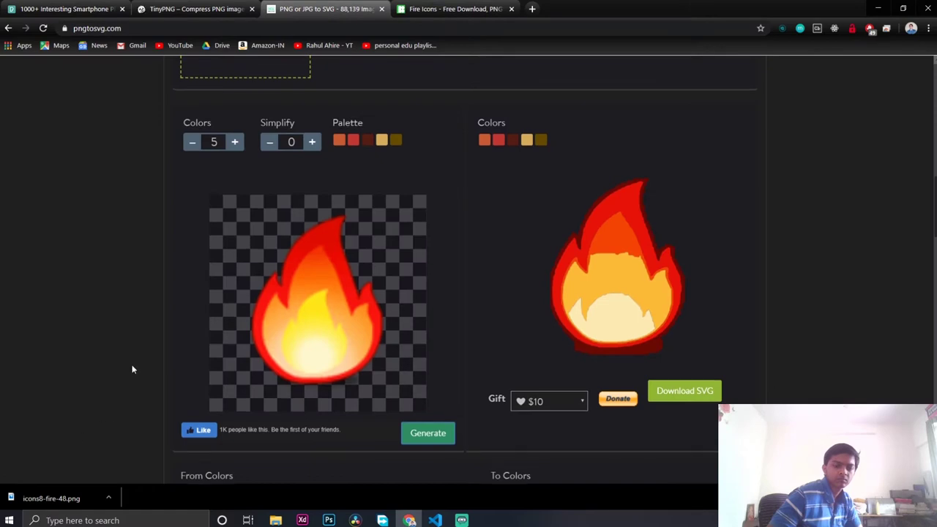
scroll(132, 370, up, 3)
drag(51, 498, 248, 185)
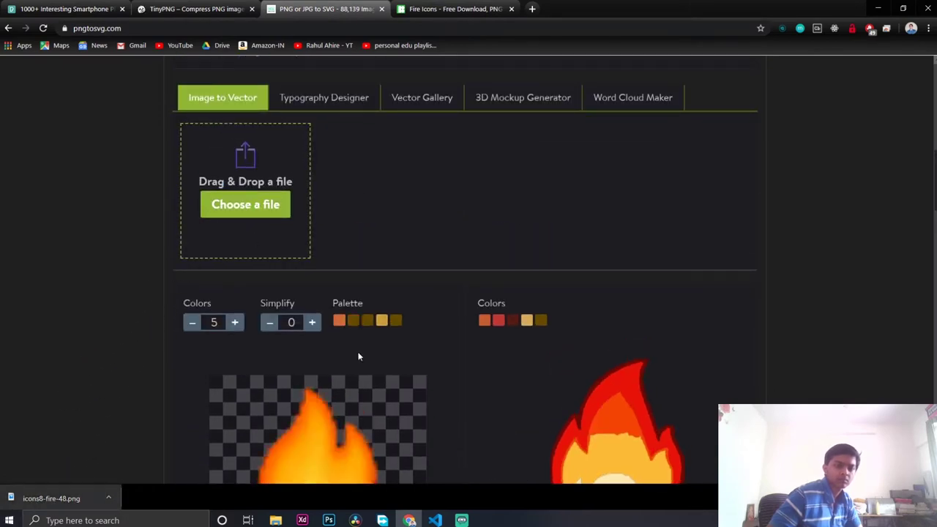
Set the number of colors for the uploaded fire icon's vector conversion to 8
scroll(366, 350, down, 3)
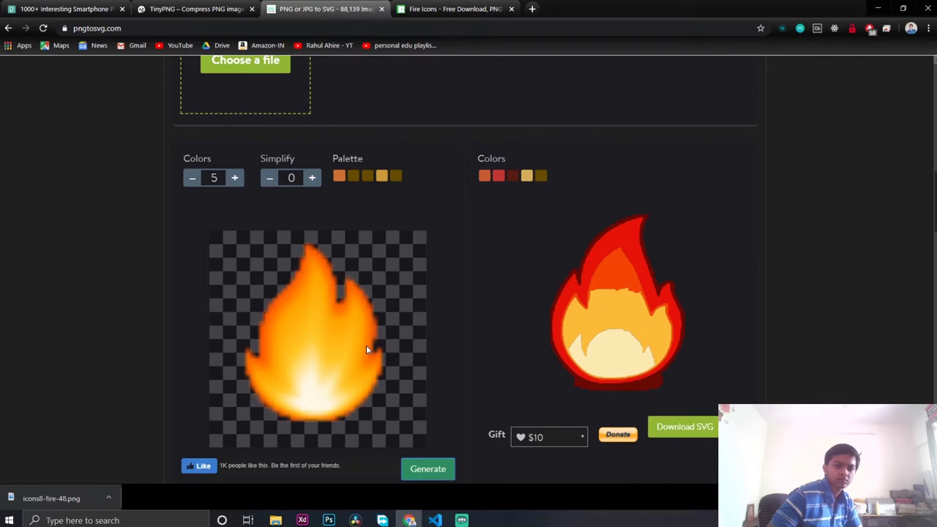
click(234, 178)
click(235, 178)
click(234, 177)
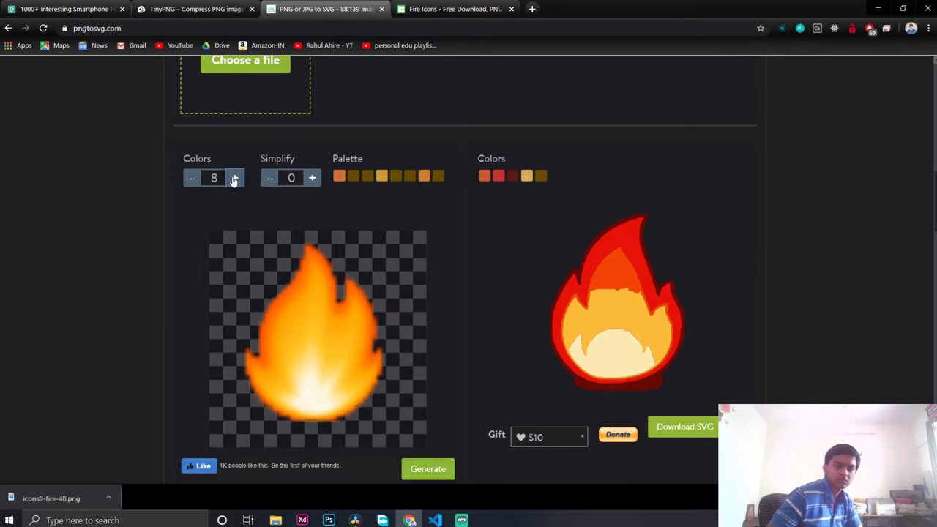
Set the number of colors for the fire icon to 10 and generate its vector version
click(235, 178)
click(234, 178)
scroll(369, 356, down, 3)
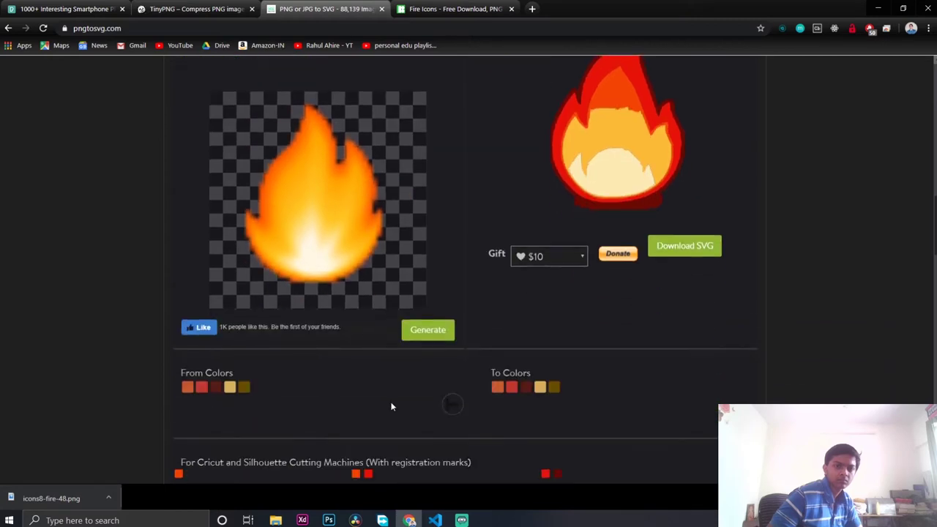
click(424, 335)
scroll(336, 324, up, 3)
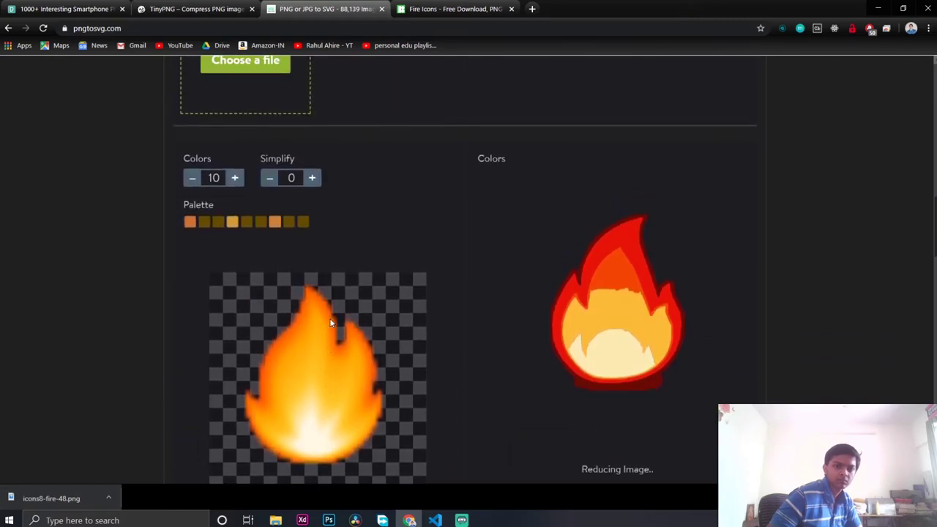
Try a Simplify value of 4 for the fire icon, return it to 0, and generate the vector again
click(312, 178)
click(312, 178)
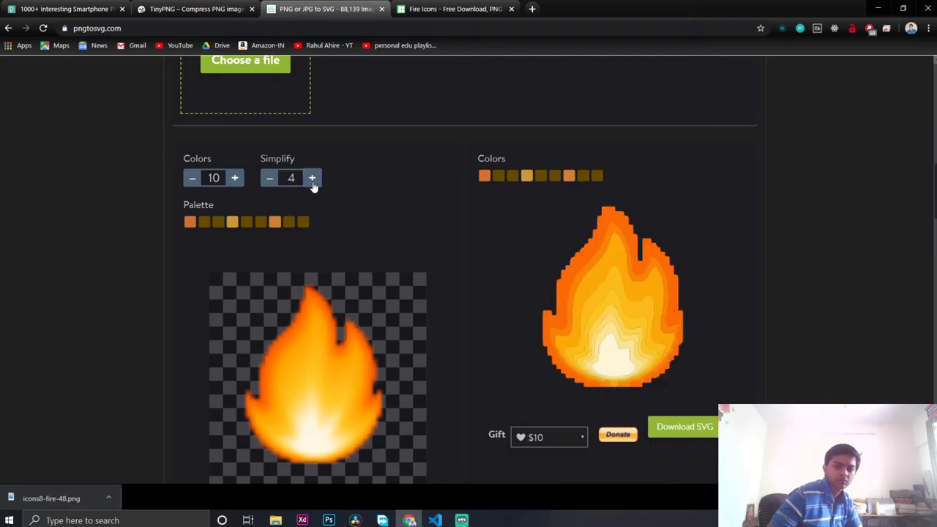
click(269, 188)
click(270, 187)
click(270, 187)
scroll(387, 236, down, 3)
click(407, 338)
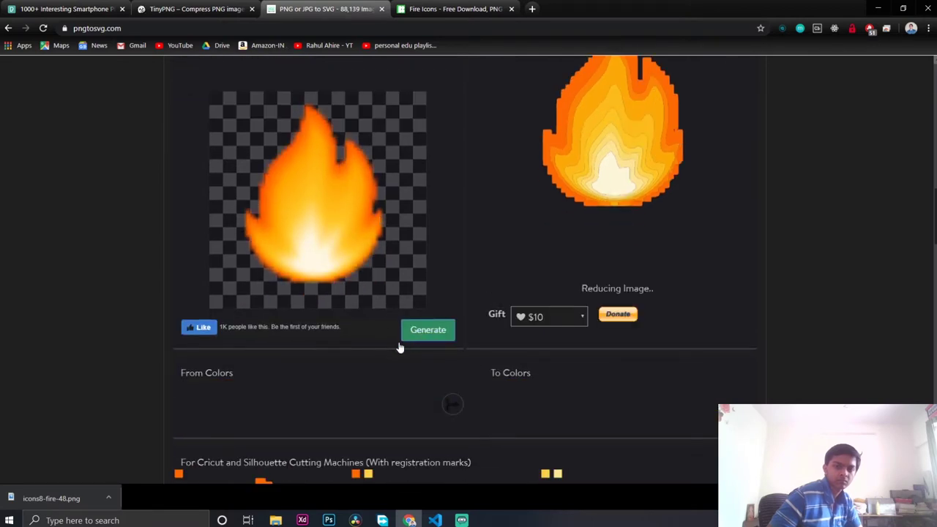
scroll(399, 346, up, 2)
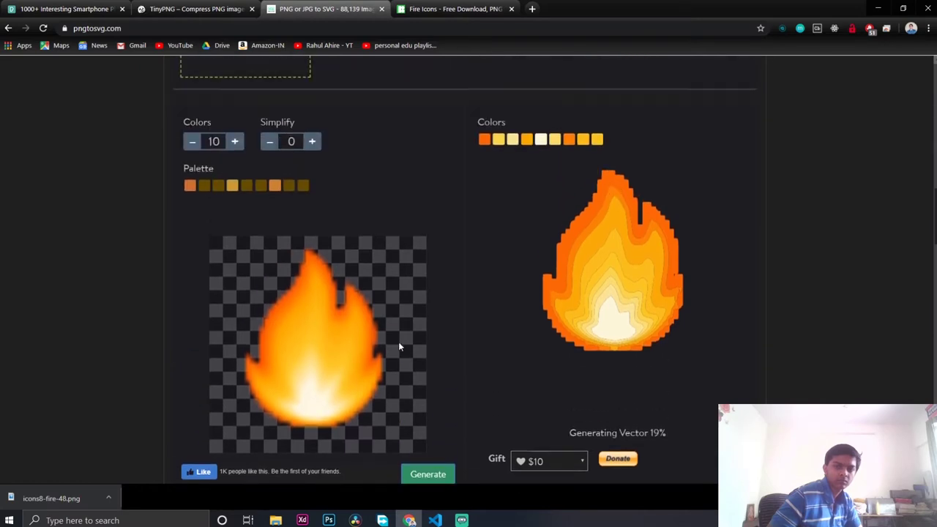
scroll(399, 345, down, 1)
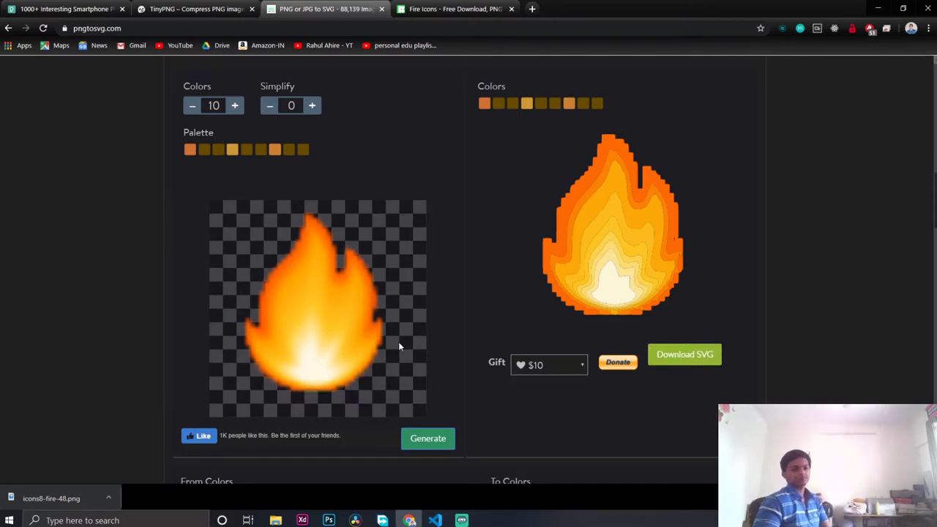
Return to the Icons8 fire page and close the icon's download dialog
scroll(399, 346, up, 4)
scroll(399, 346, up, 8)
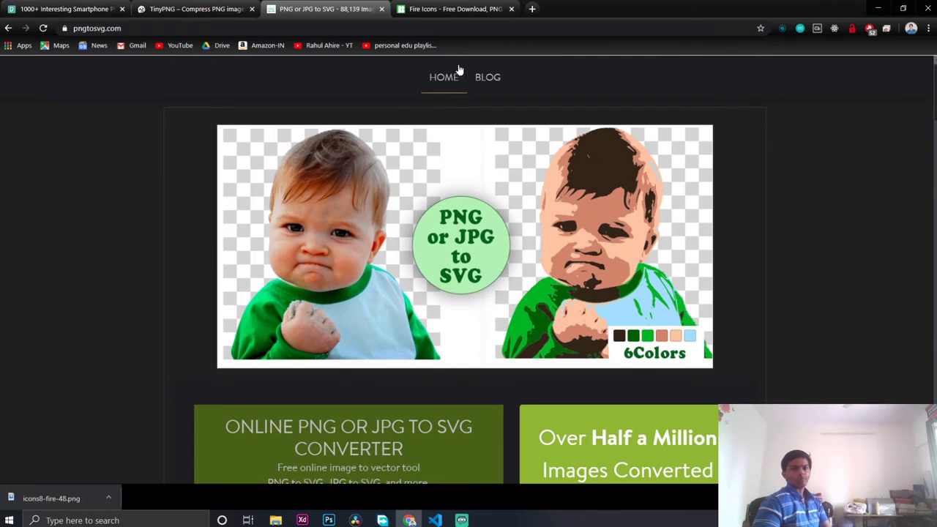
click(454, 9)
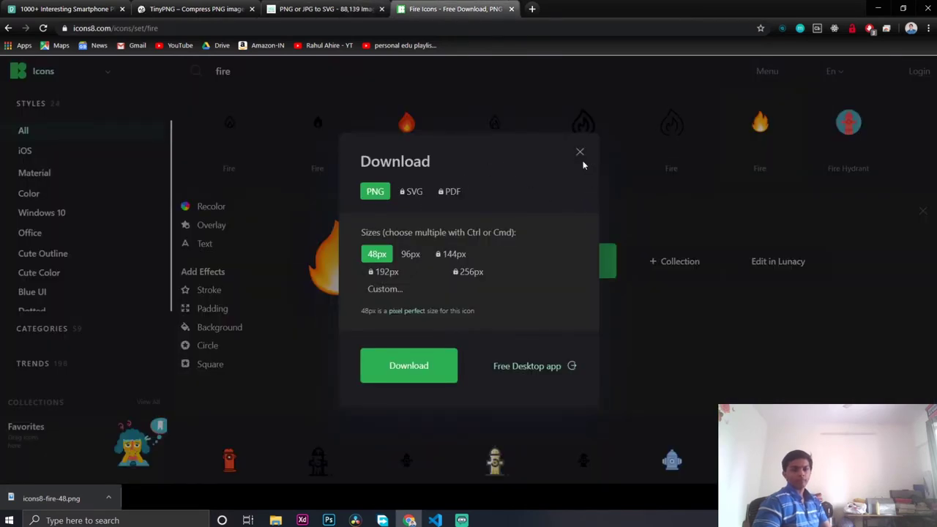
click(578, 153)
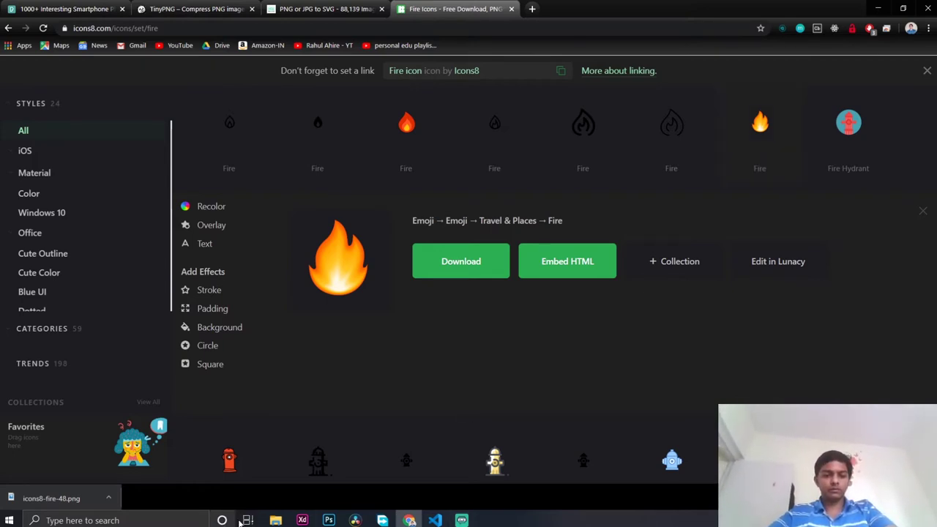
Switch to File Explorer, move its window clear of the webcam area, and go up from emoji-fire-6 to the Downloads folder
click(275, 521)
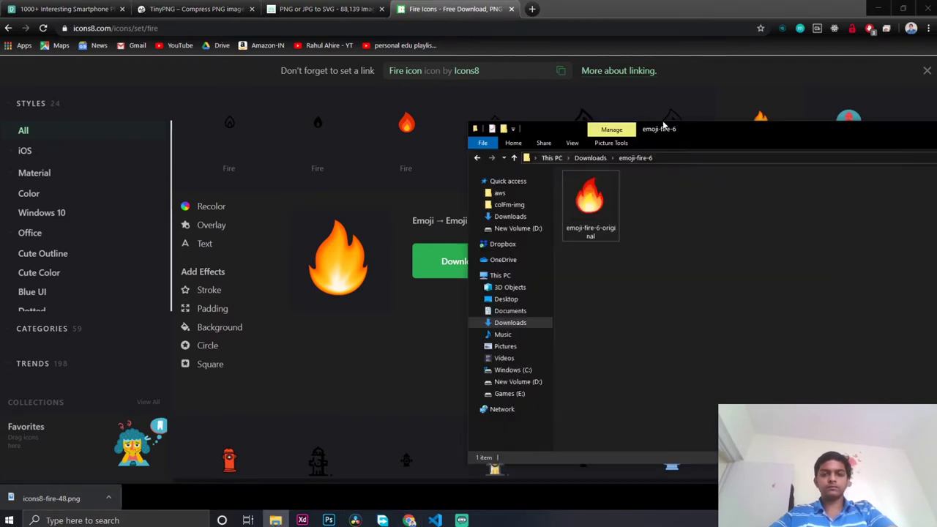
drag(698, 134, 302, 175)
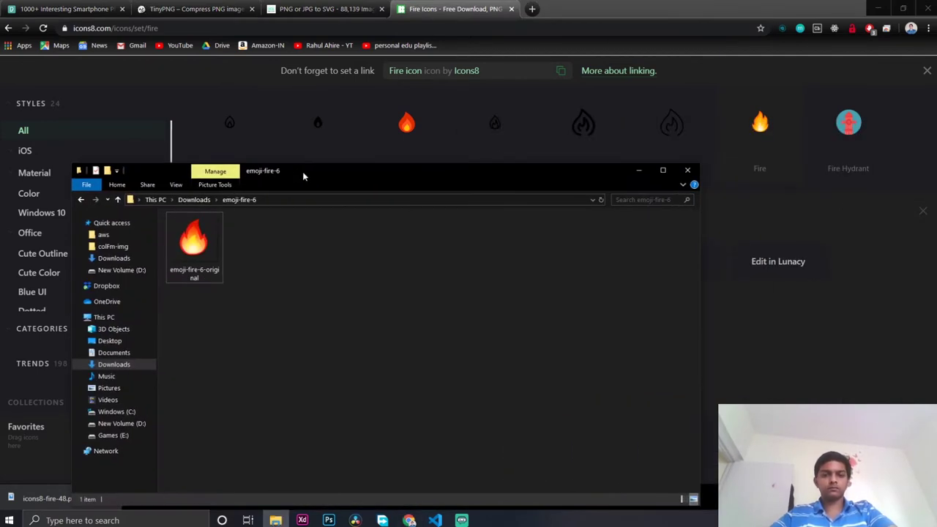
click(189, 246)
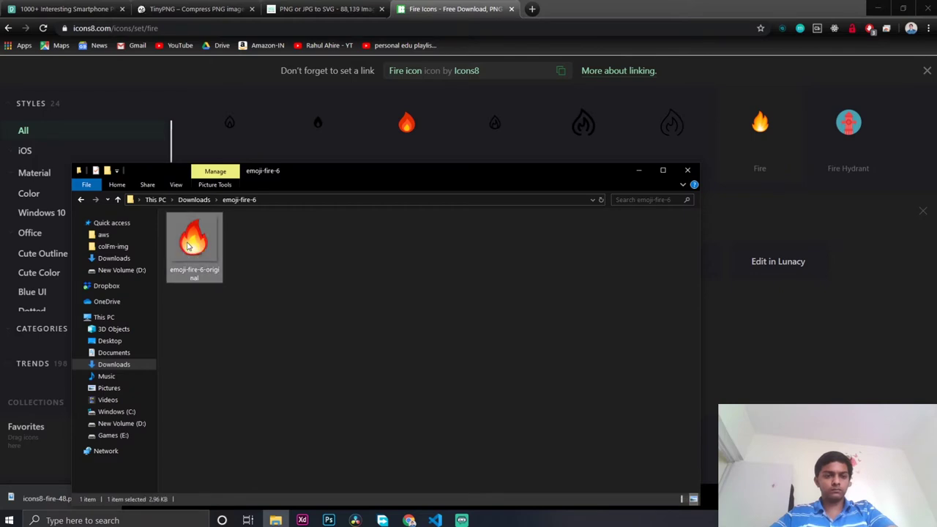
click(196, 200)
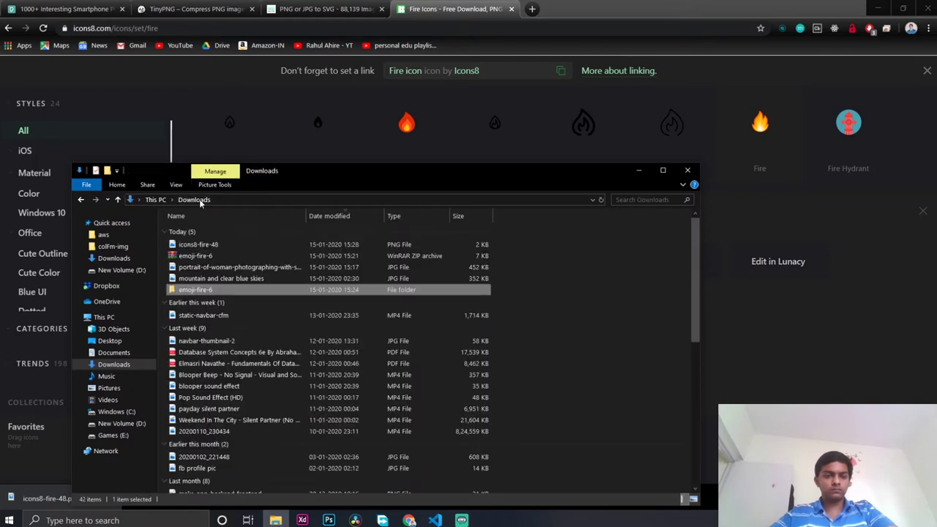
Delete icons8-fire-48, the emoji-fire-6 archive and folder, and static-navbar-cfm from Downloads
click(216, 290)
key(Escape)
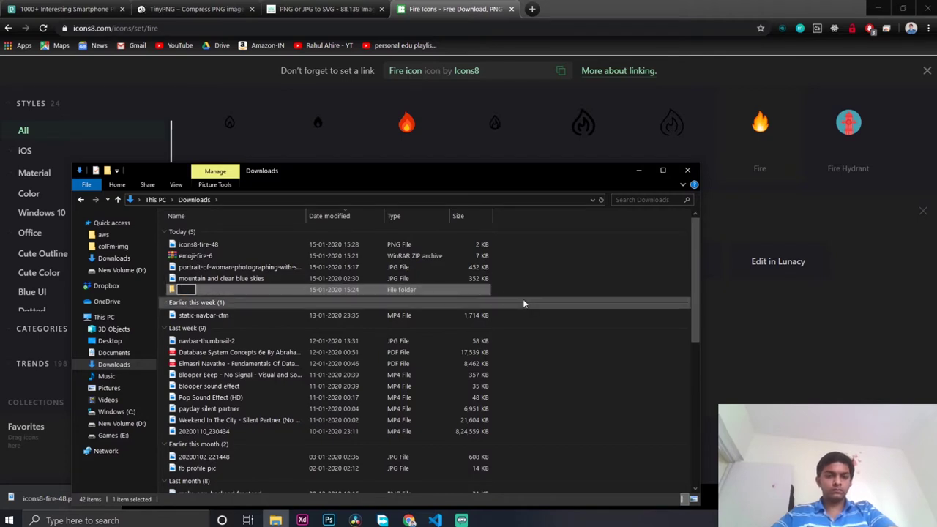
click(450, 295)
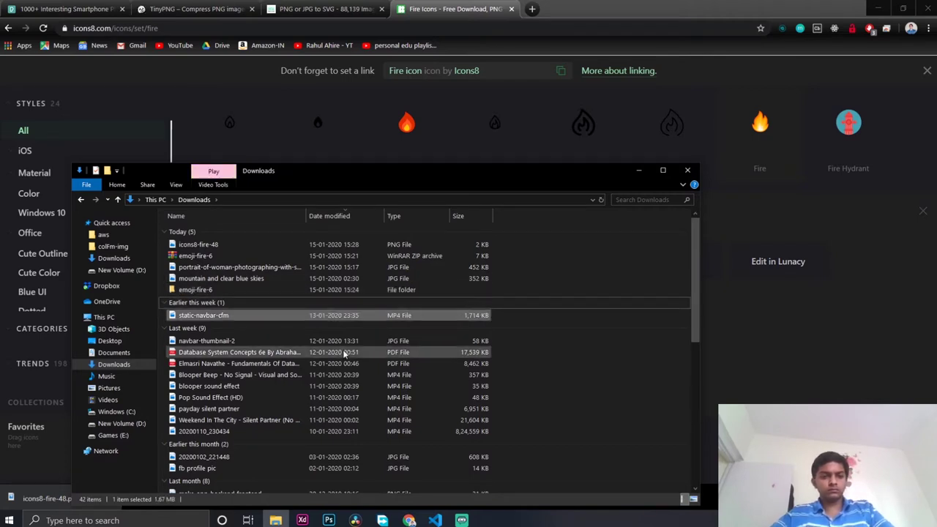
ctrl+click(251, 288)
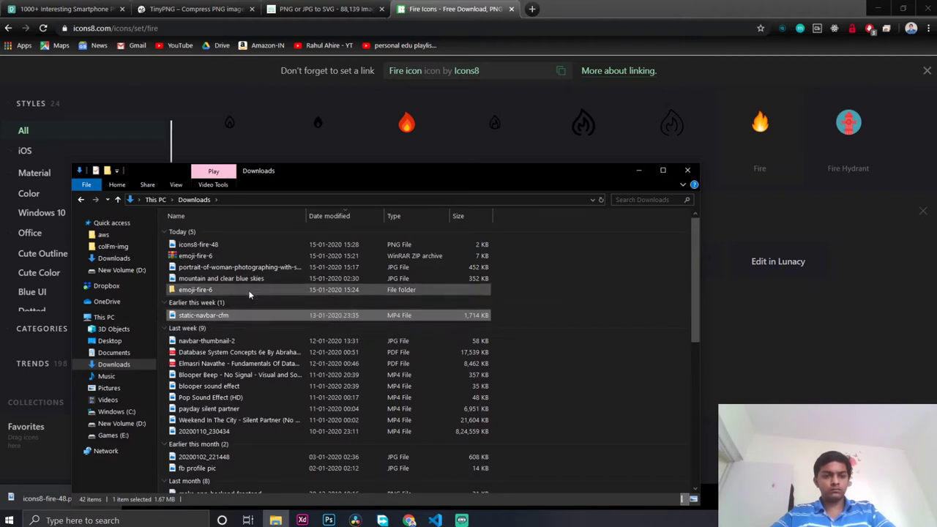
ctrl+click(220, 255)
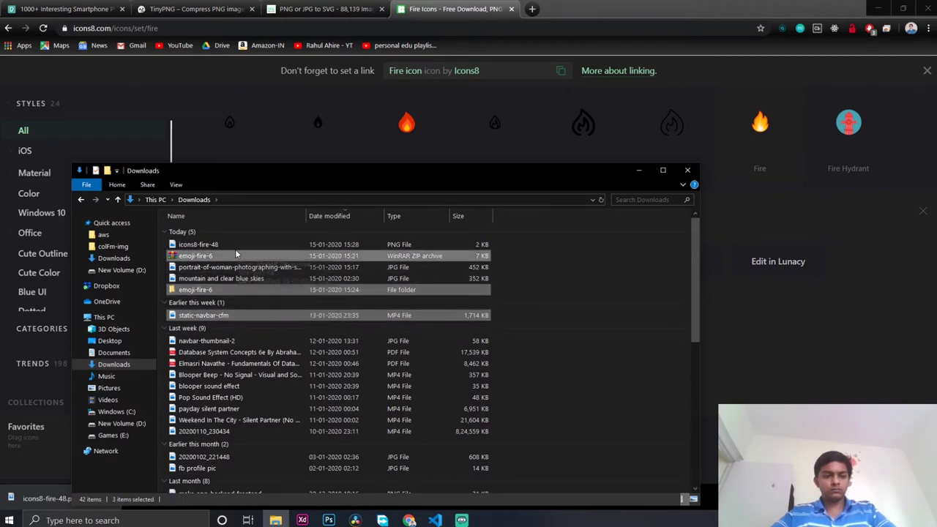
ctrl+click(224, 244)
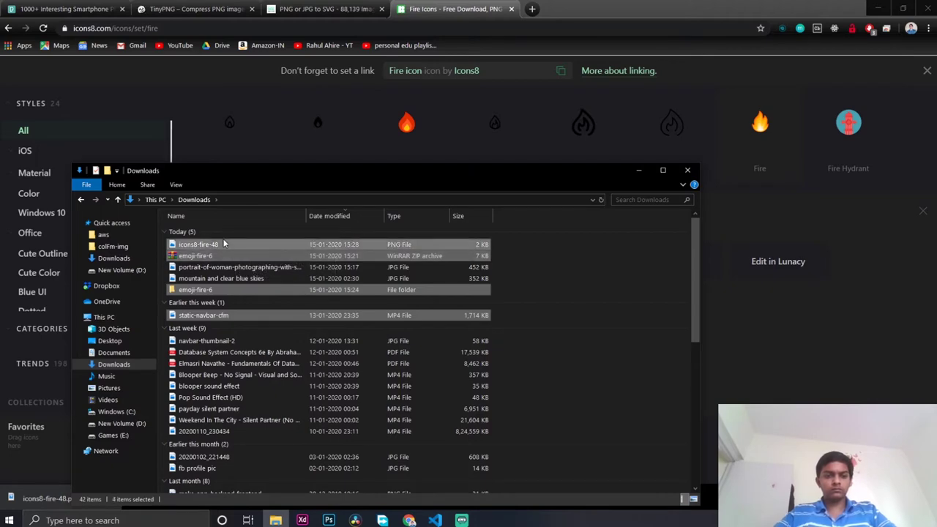
key(Delete)
Return to the browser, open a new tab and start entering an address or search beginning with "fr"
click(556, 154)
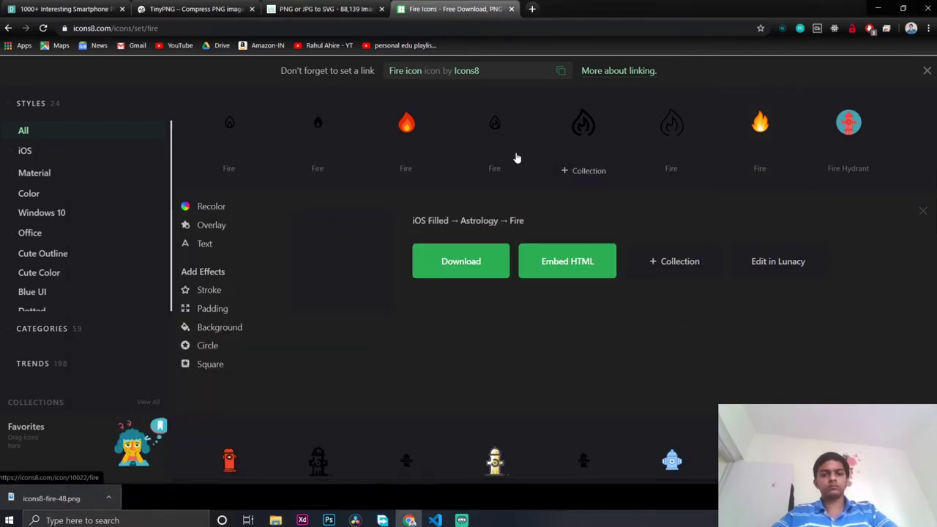
scroll(462, 179, up, 5)
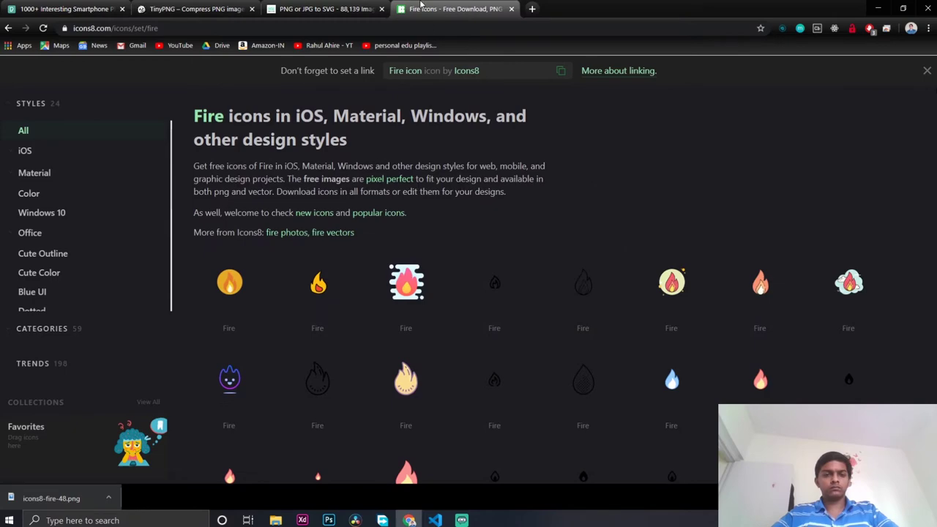
click(533, 7)
text(fr)
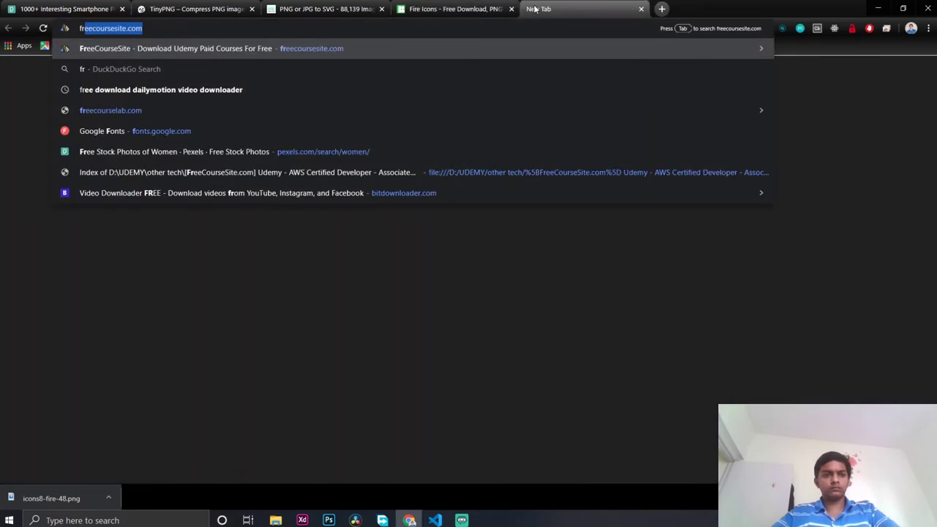
Search the web for freepik and open the Freepik home page from the results
text(eepik)
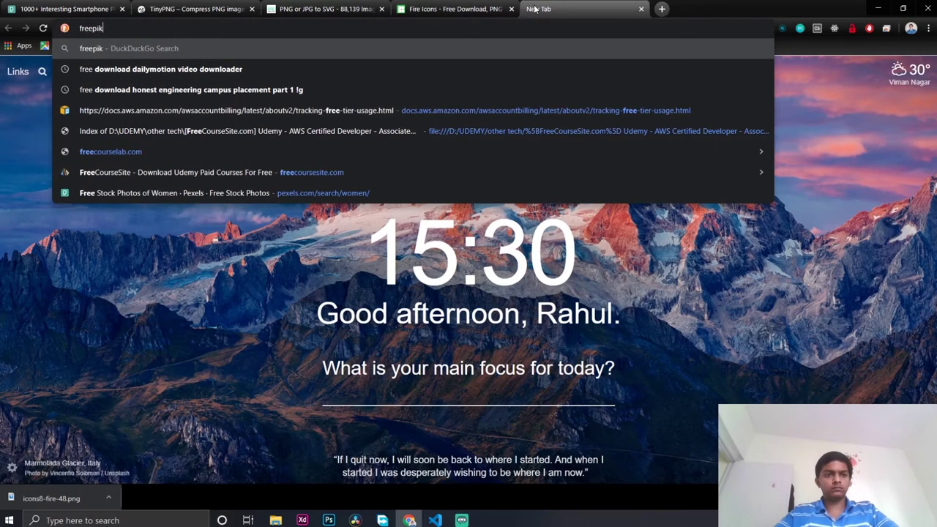
key(Return)
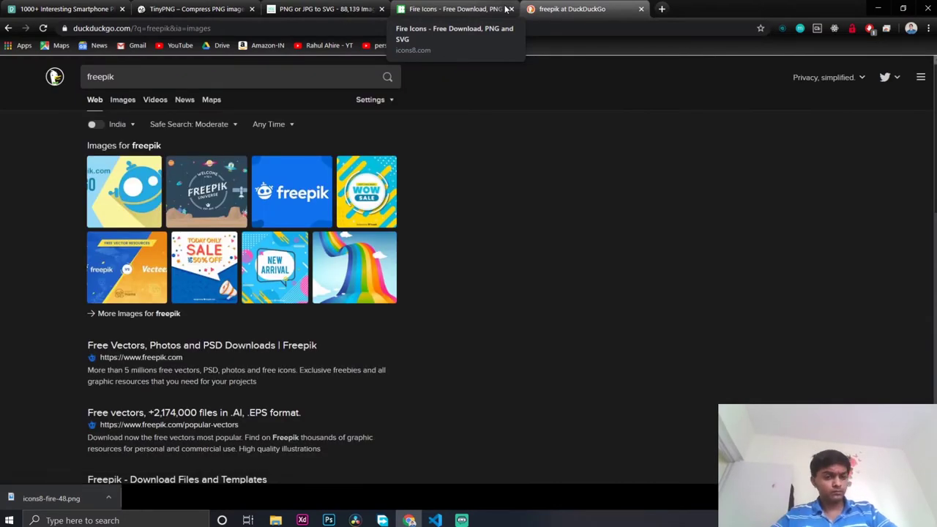
click(217, 346)
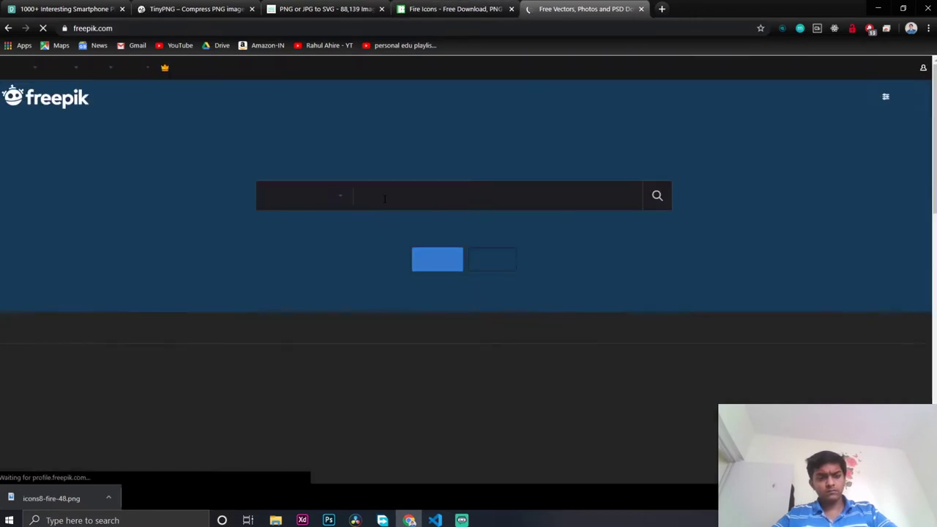
Search Freepik's resources for "fire"
text(fir)
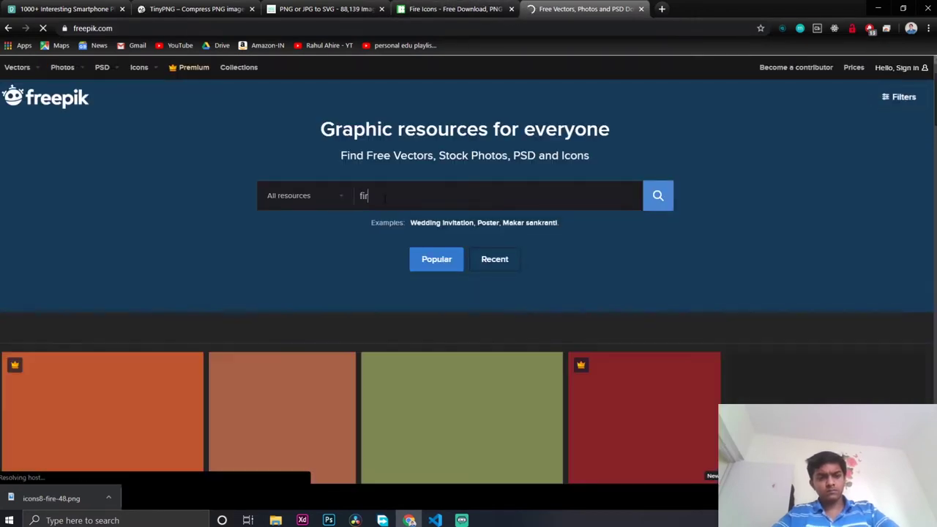
text(e)
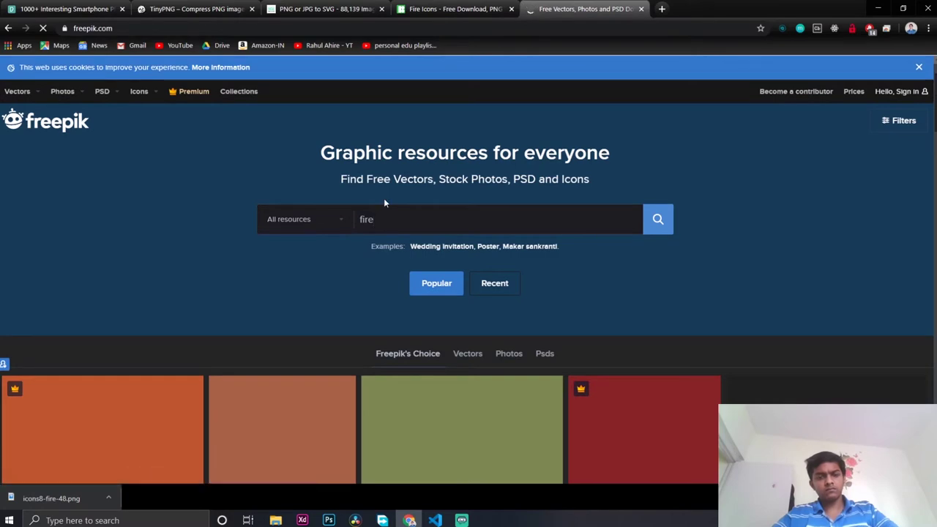
key(Return)
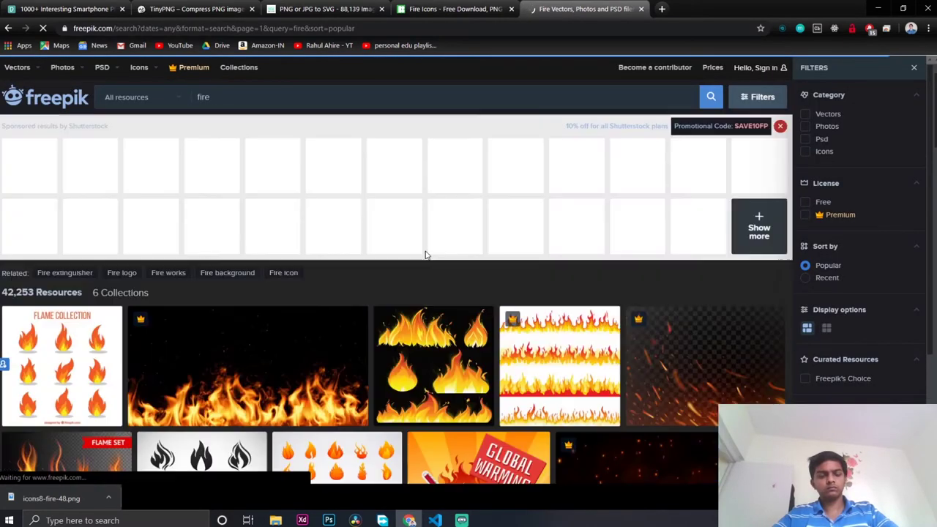
Look through the first page of fire results for a suitable flame graphic
scroll(286, 291, down, 5)
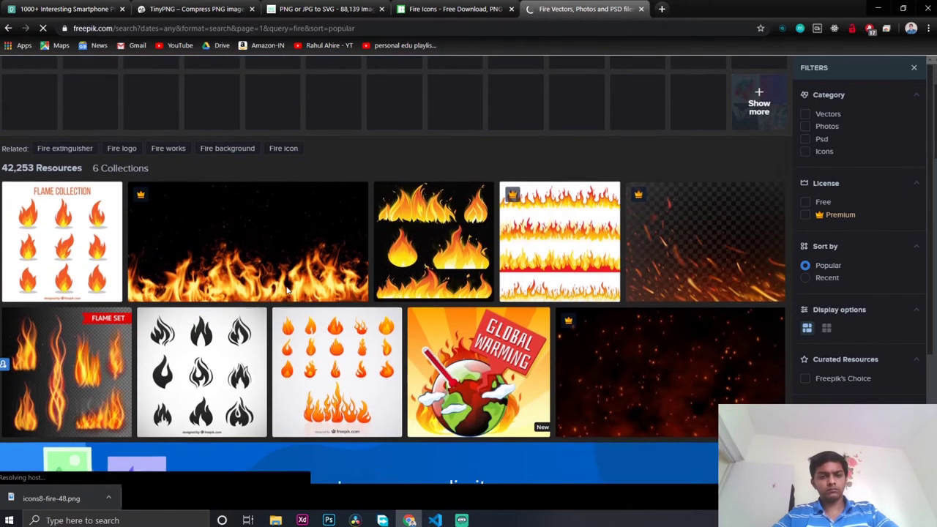
scroll(286, 291, down, 5)
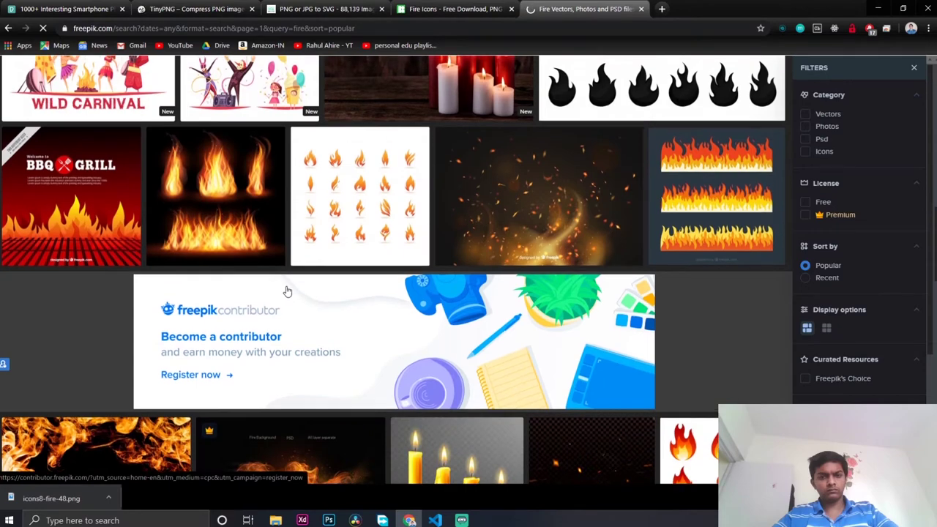
scroll(286, 290, up, 3)
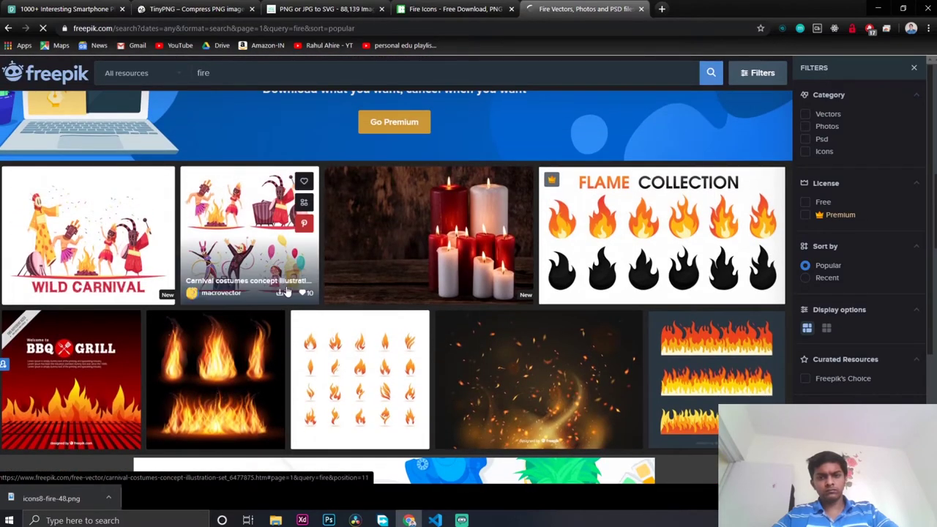
scroll(286, 291, down, 3)
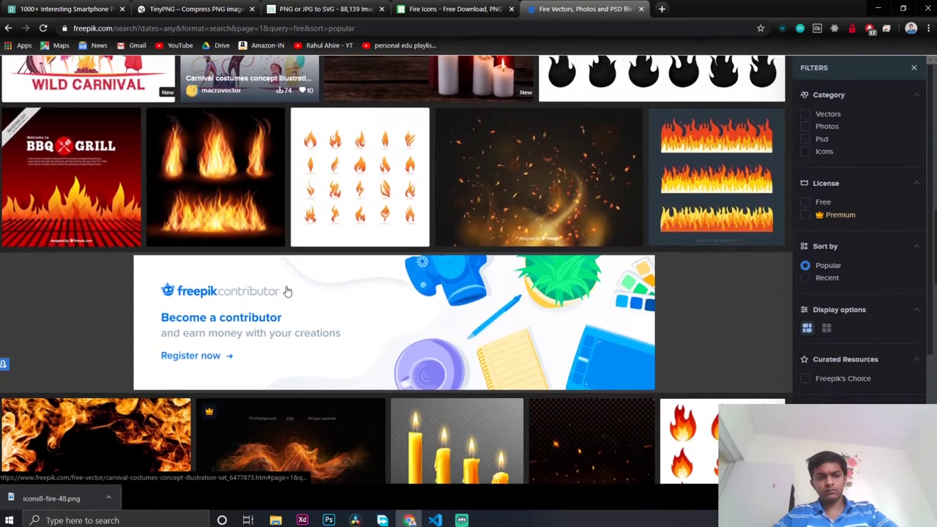
scroll(286, 291, down, 5)
scroll(286, 290, down, 3)
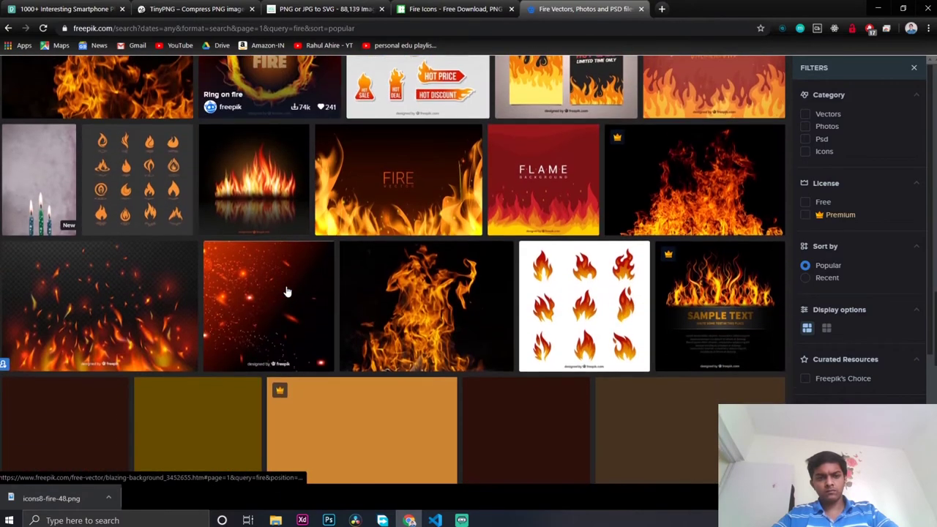
scroll(286, 291, down, 2)
scroll(286, 291, down, 5)
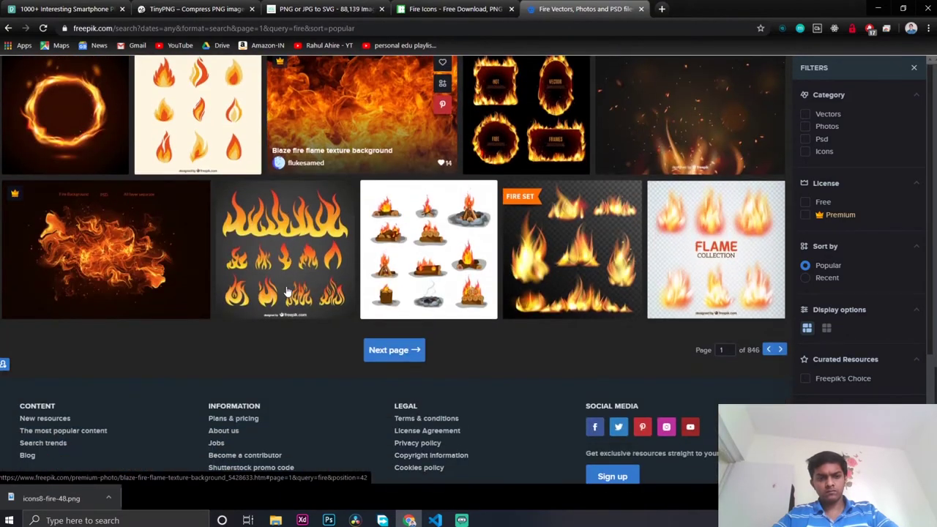
scroll(286, 291, up, 2)
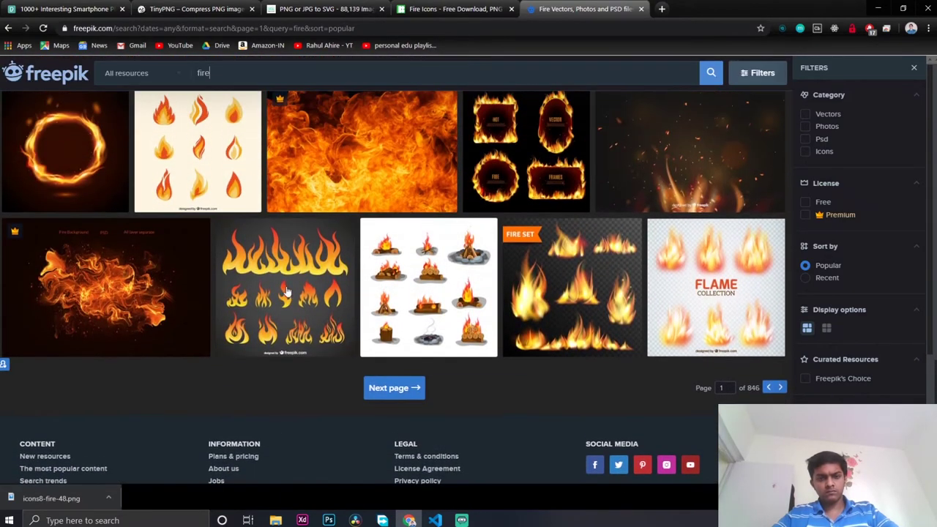
scroll(286, 291, up, 3)
scroll(286, 290, up, 6)
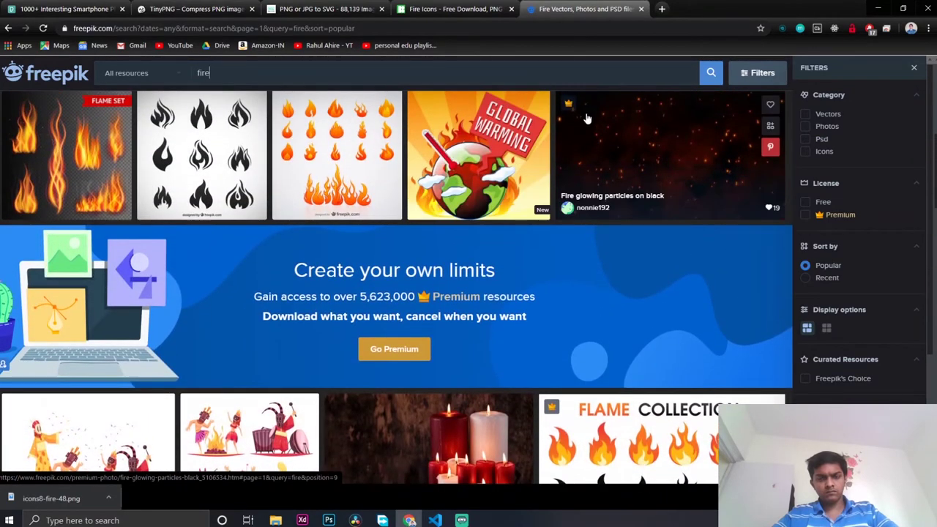
Filter the fire results to the Vectors category and browse the remaining flame graphics
click(806, 115)
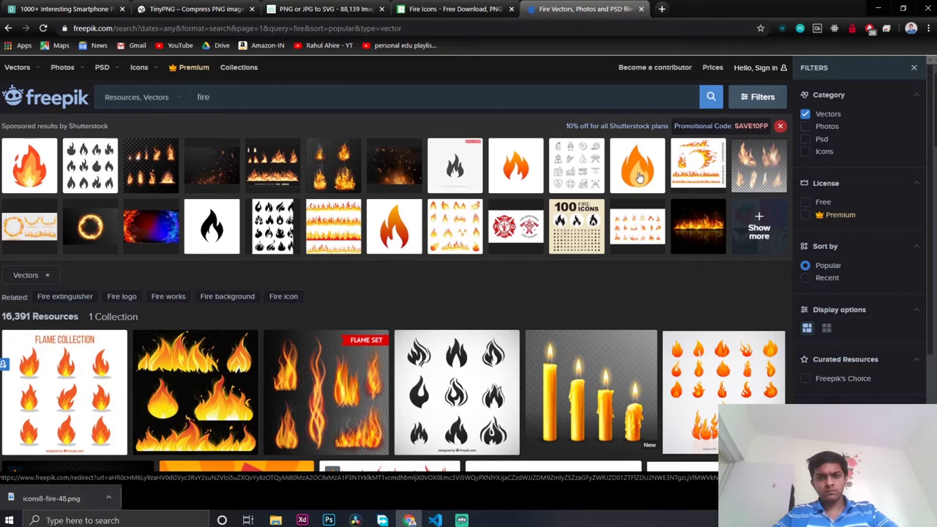
scroll(597, 386, down, 5)
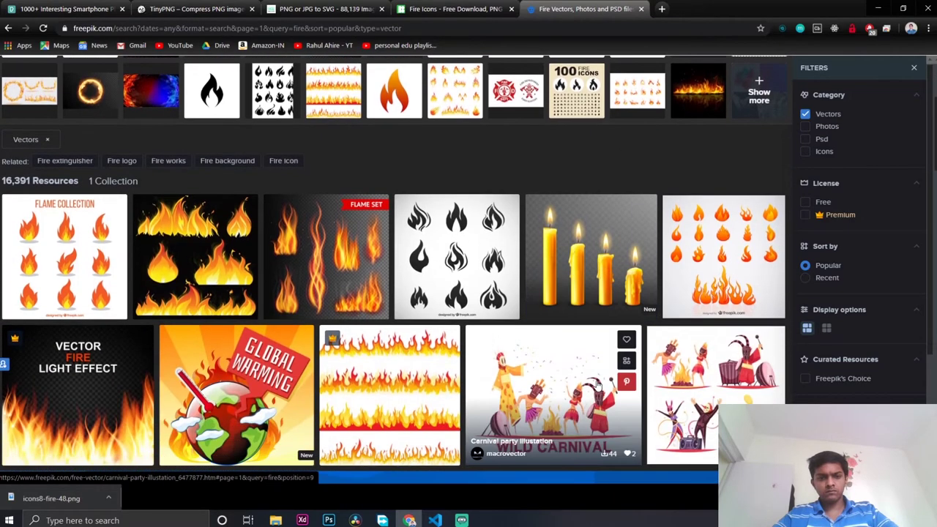
scroll(597, 386, down, 5)
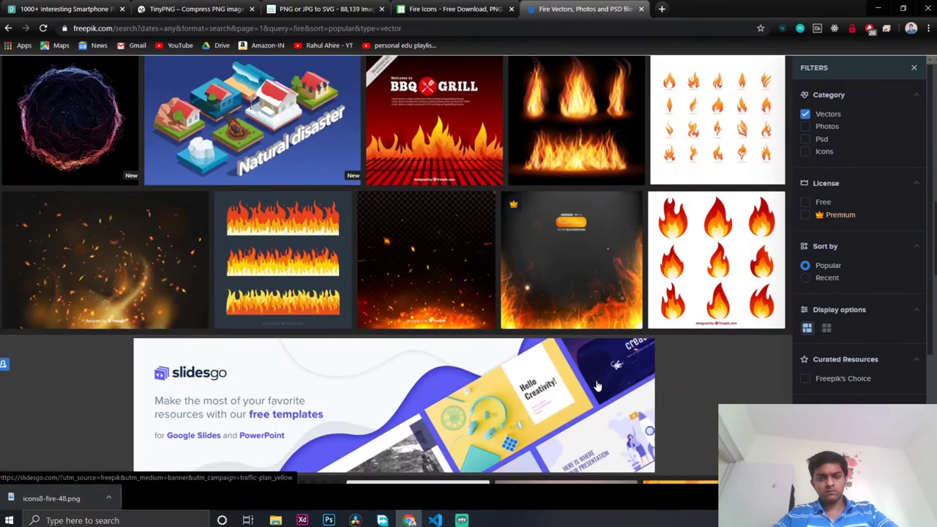
scroll(597, 386, down, 3)
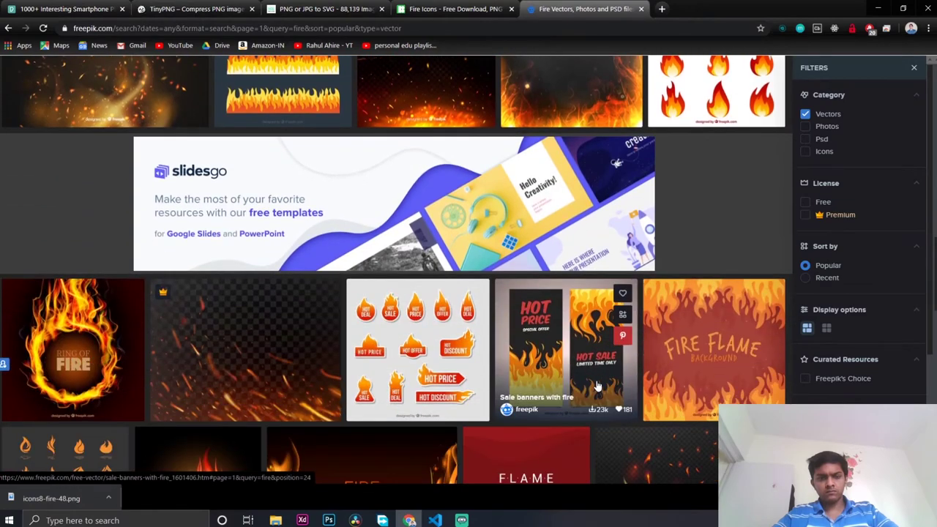
scroll(597, 386, down, 3)
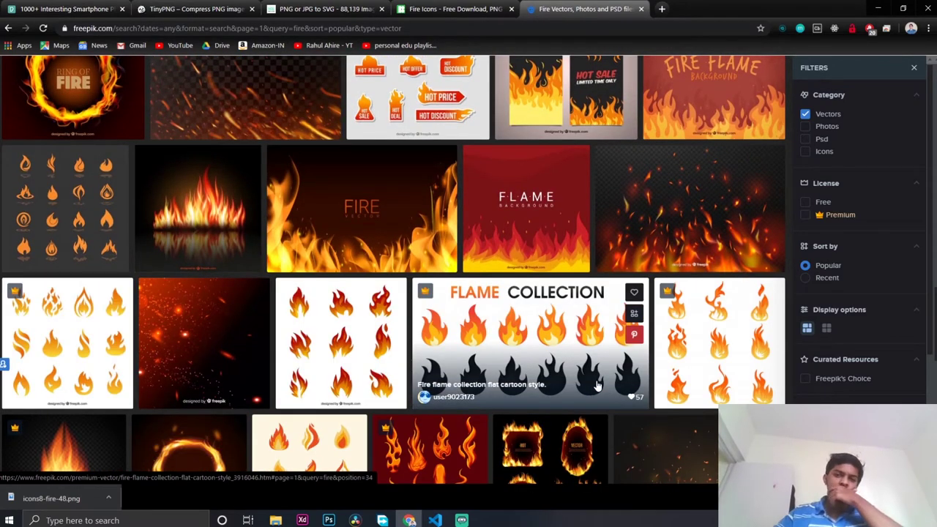
scroll(597, 386, down, 3)
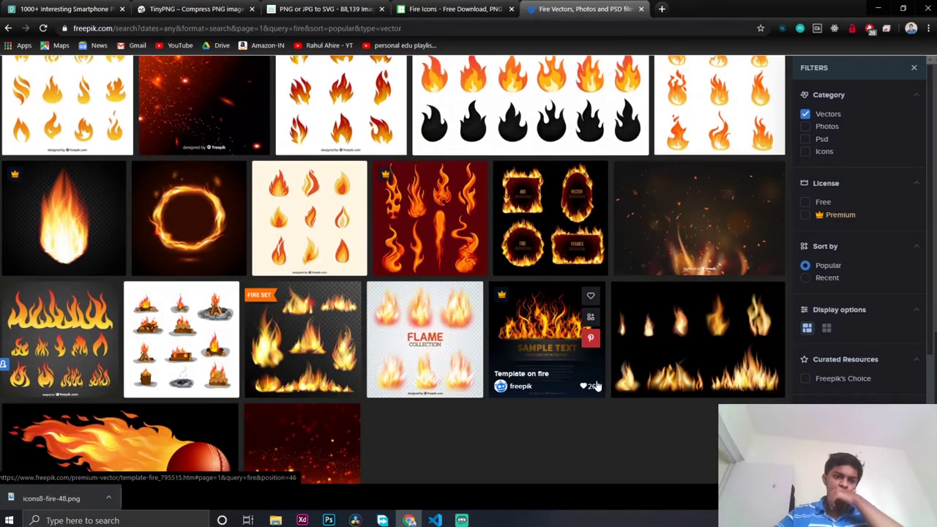
scroll(595, 386, down, 3)
scroll(595, 379, up, 6)
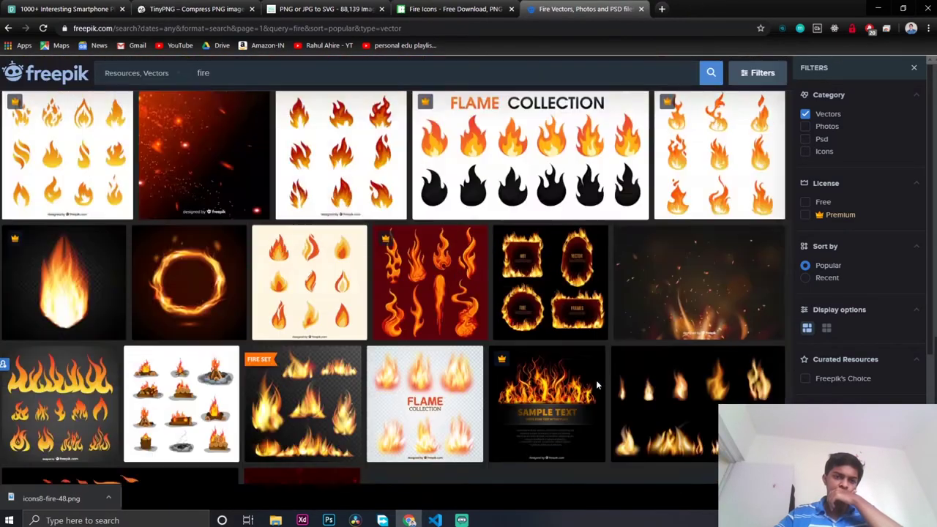
scroll(596, 385, up, 10)
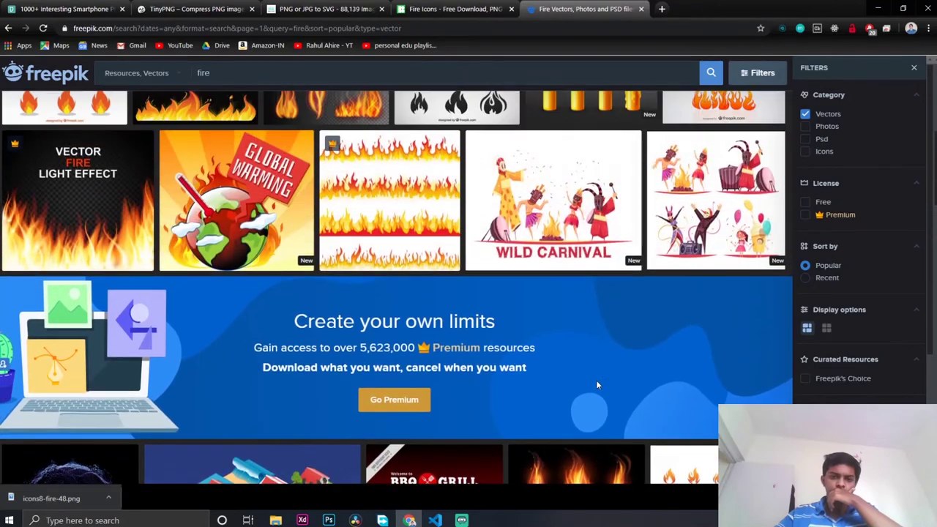
scroll(596, 380, up, 5)
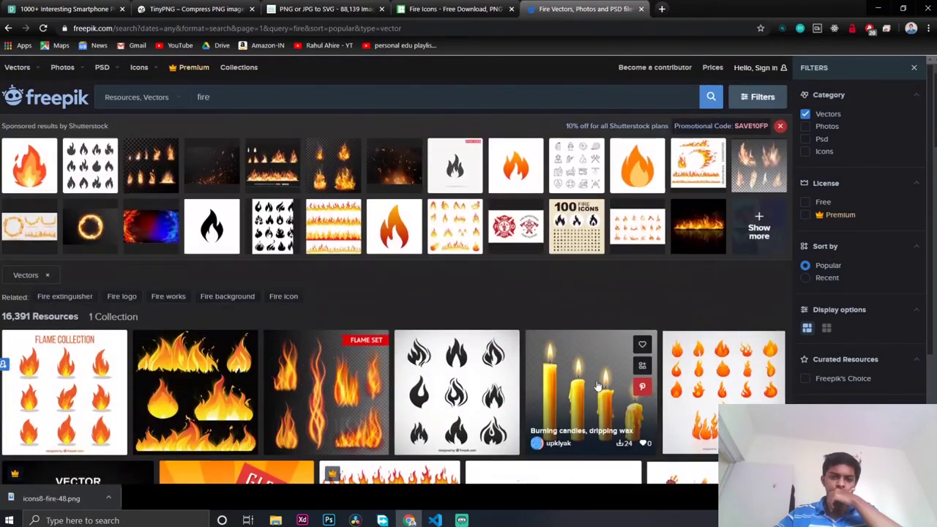
View the sponsored two-tone orange flame image on Shutterstock, go back to the Freepik results and close the Shutterstock page
click(634, 161)
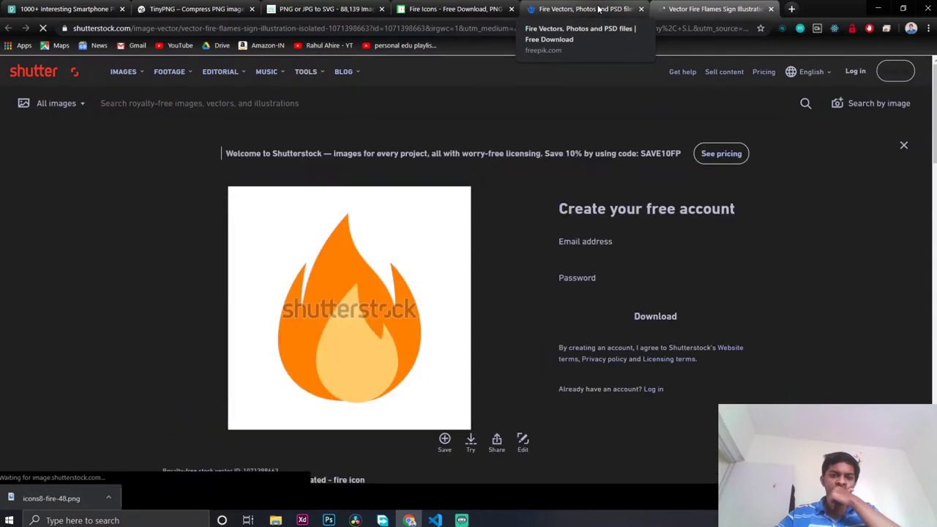
click(599, 9)
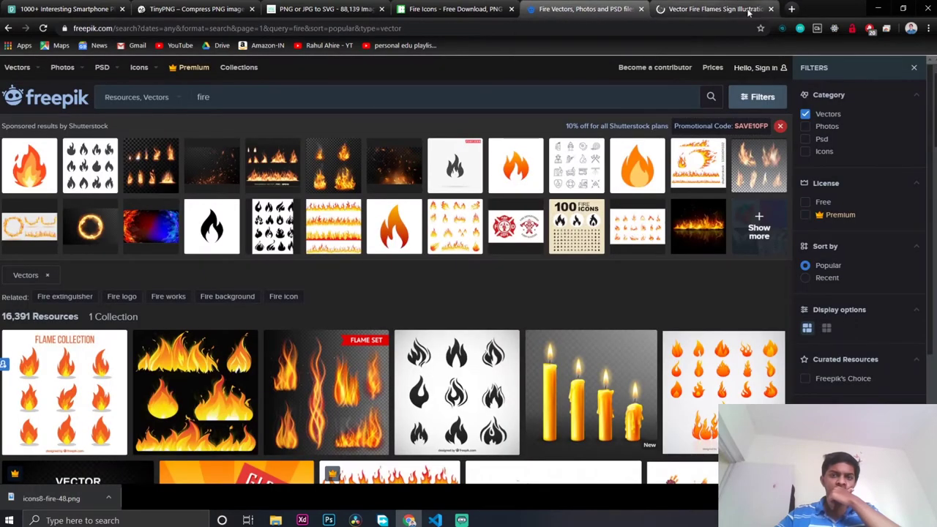
click(769, 9)
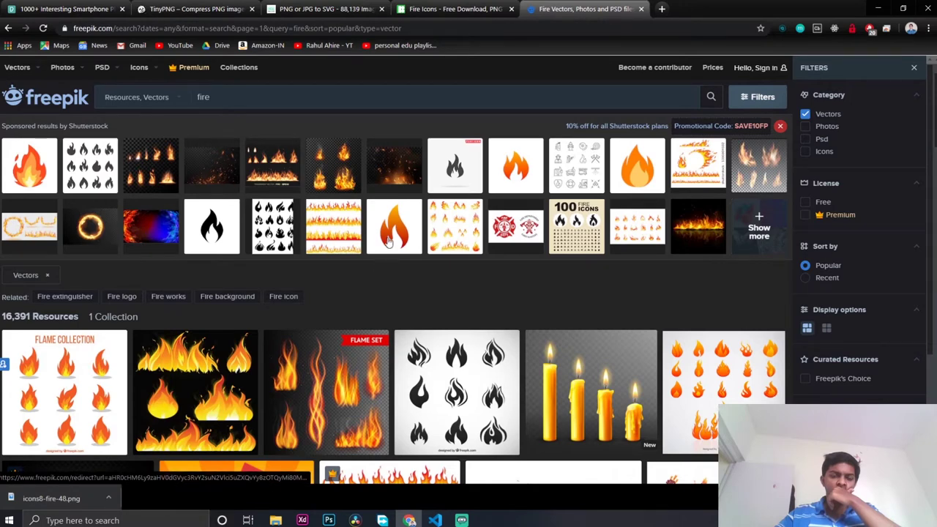
Open the Flame vector resource from the results and skim its guide on how to edit a vector file
scroll(401, 342, down, 3)
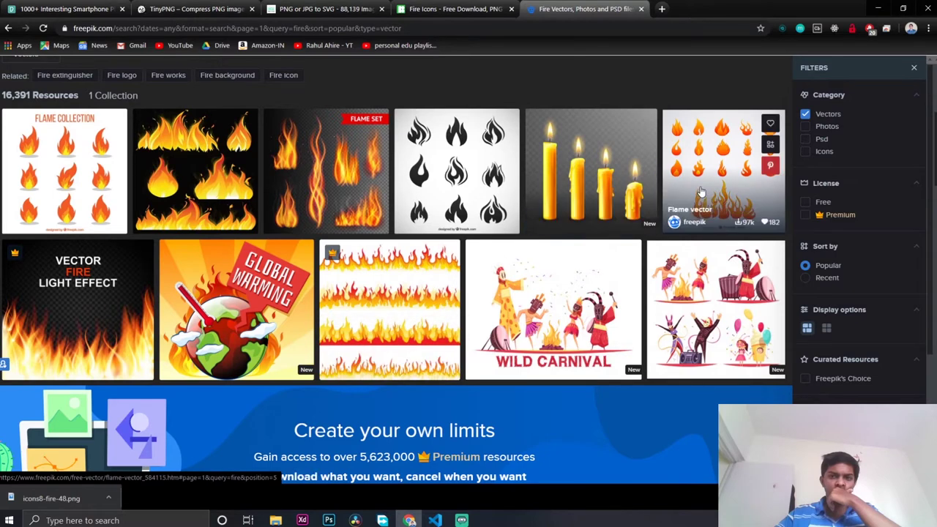
click(731, 159)
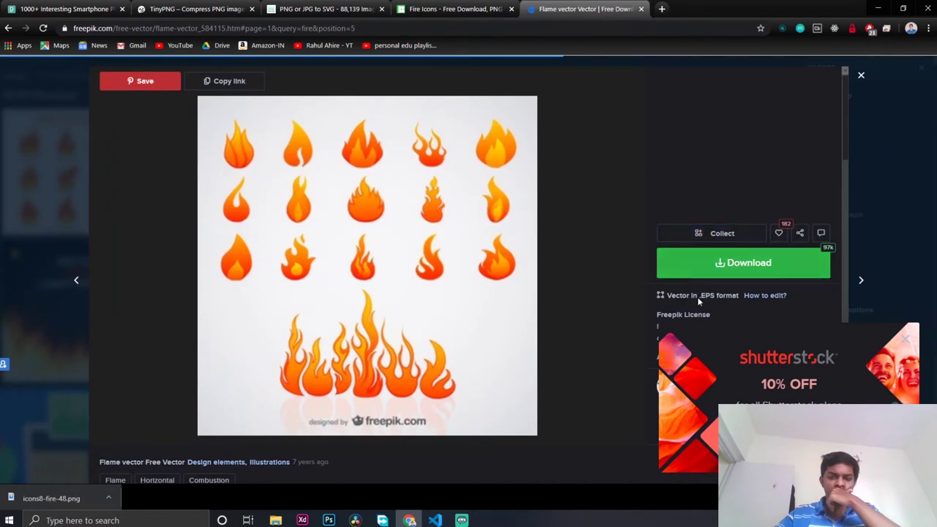
click(765, 296)
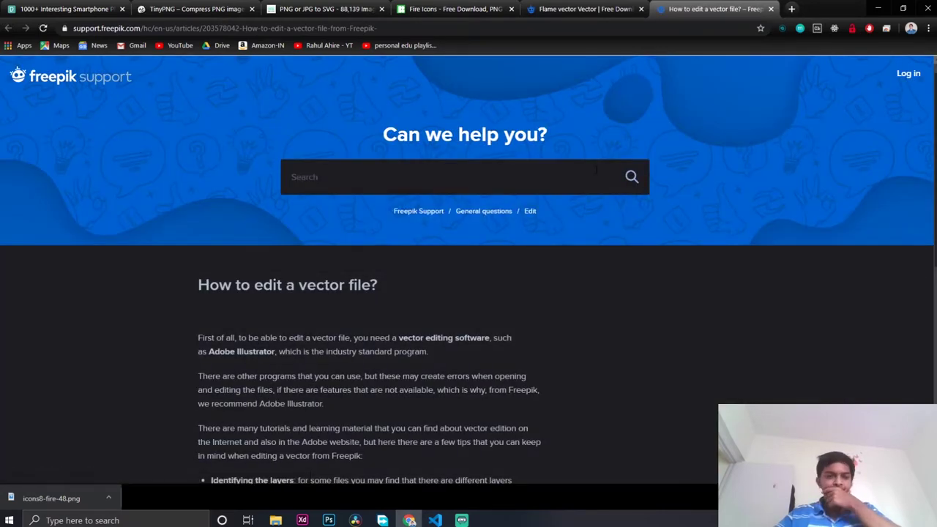
scroll(596, 170, down, 3)
scroll(468, 270, down, 3)
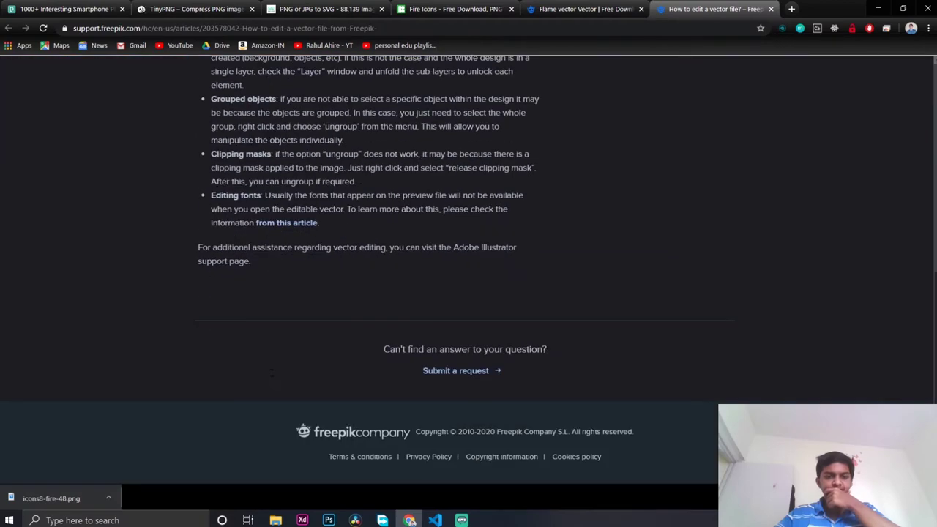
scroll(468, 270, up, 6)
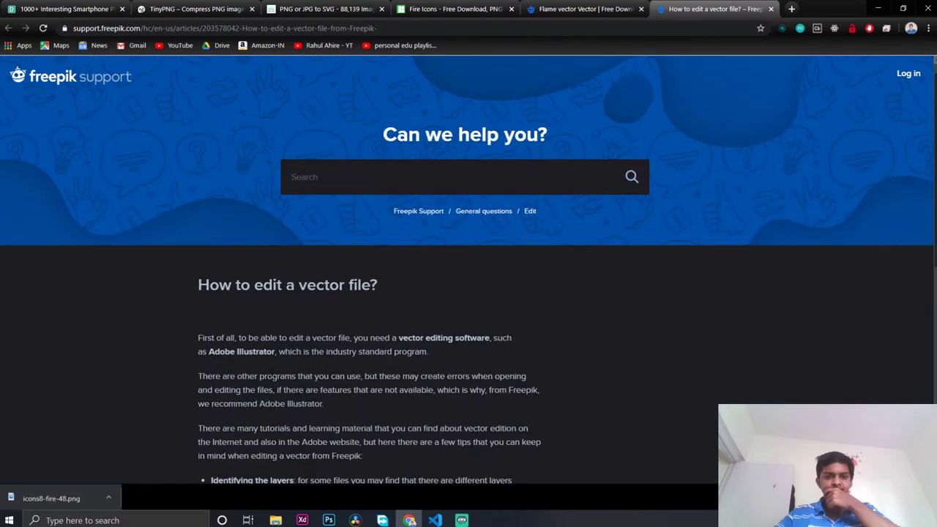
Search YouTube for "exporting svg from illustrator" and play the video on exporting SVG for the web with Illustrator CC 2019
click(792, 10)
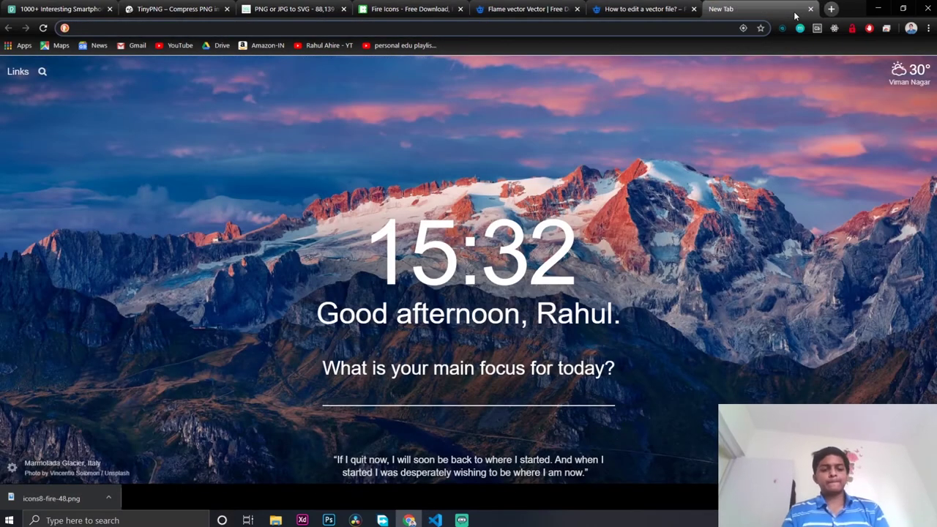
text(y)
key(Tab)
text(e)
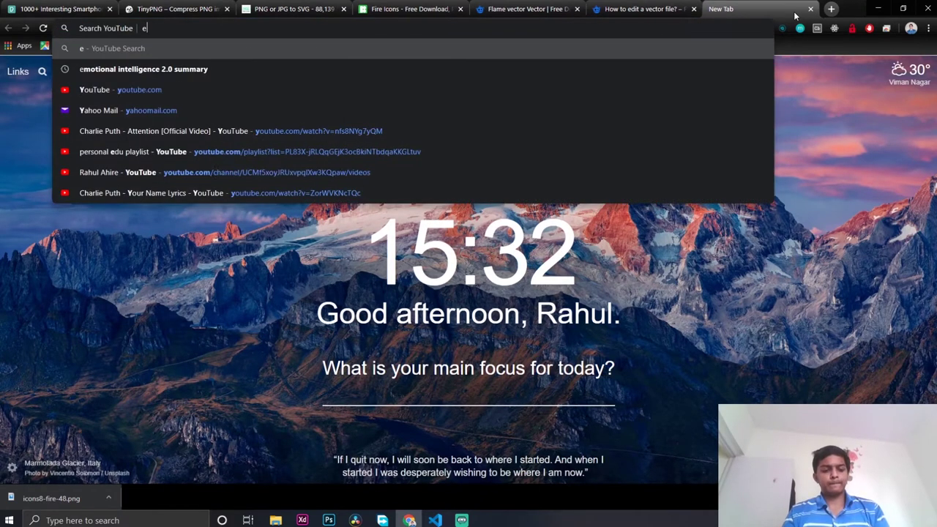
text(xport)
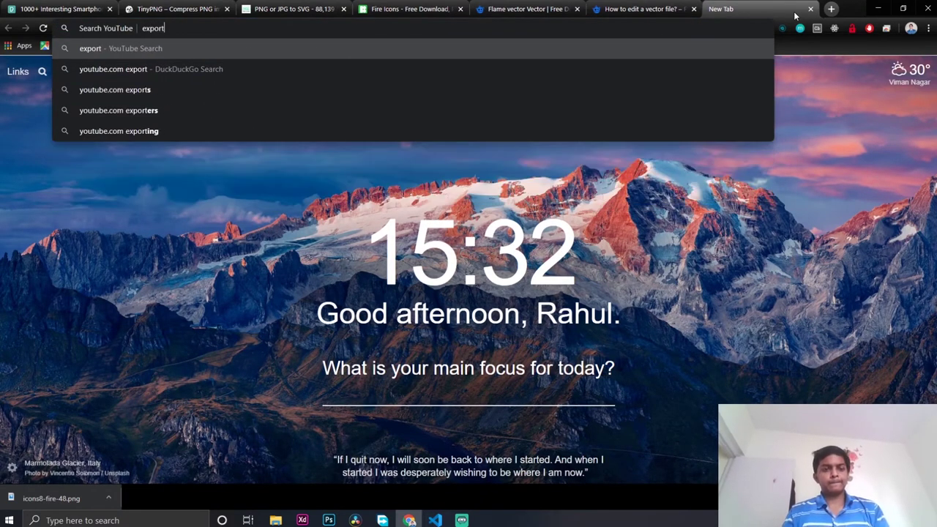
text(ing sv)
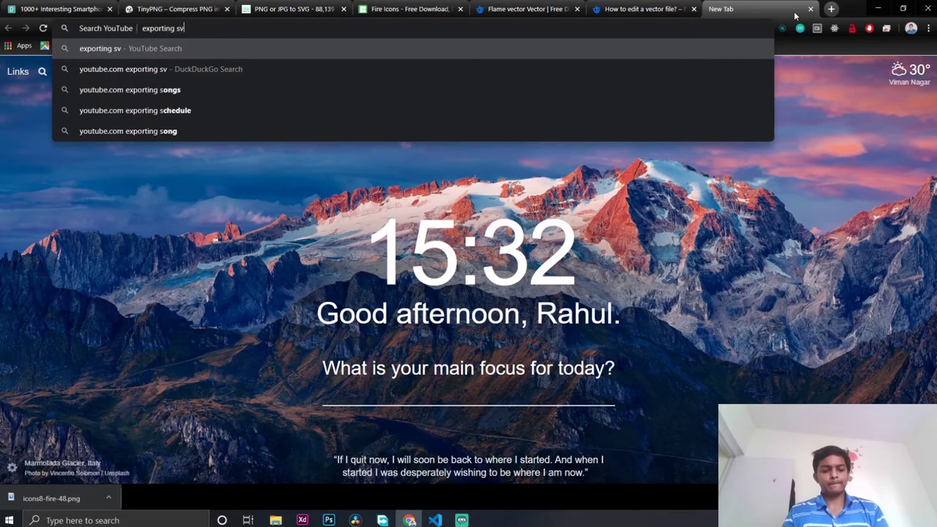
text(g from )
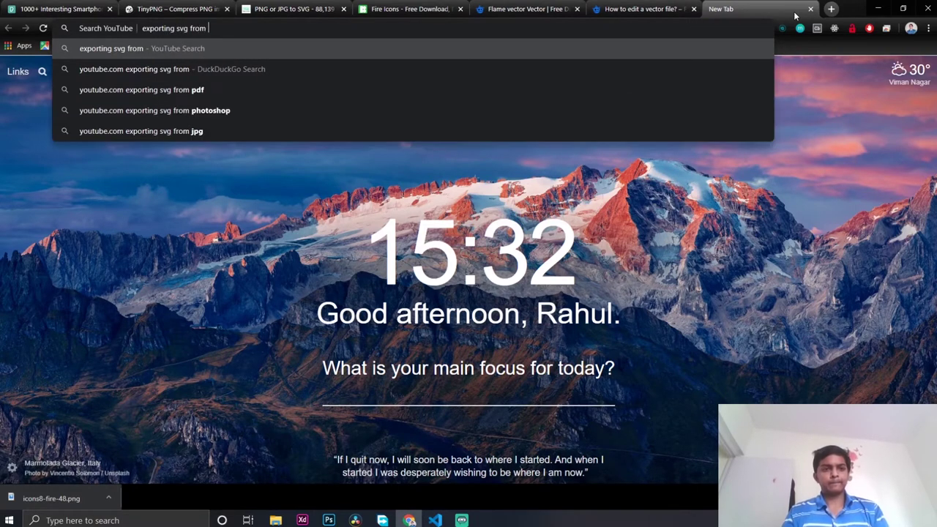
text(illust)
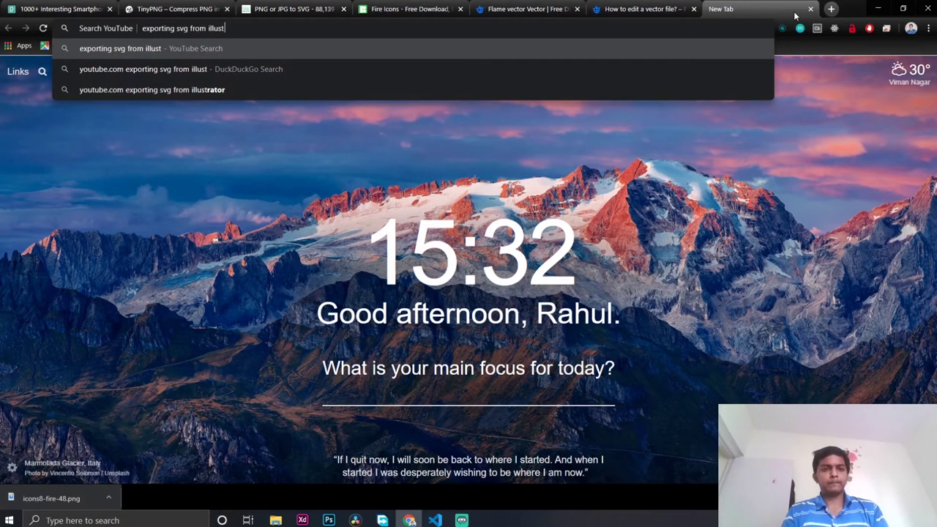
text(rator)
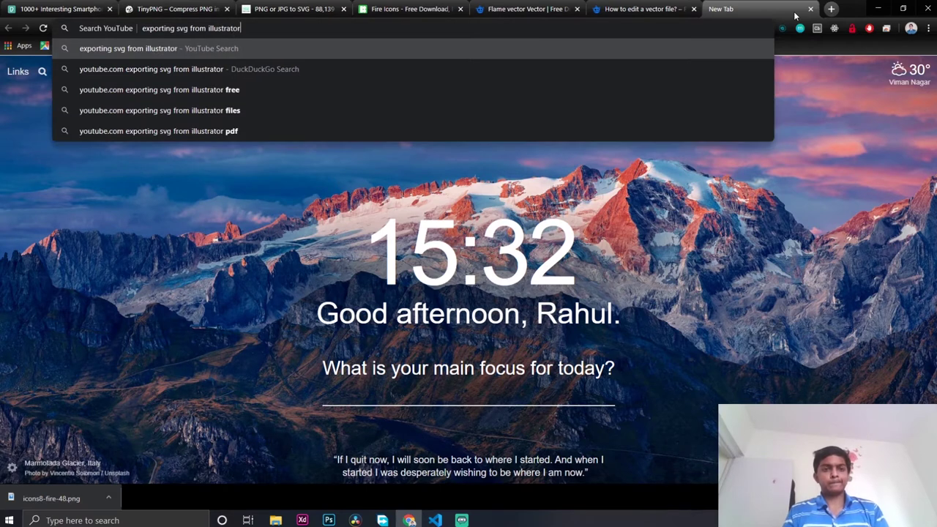
key(Return)
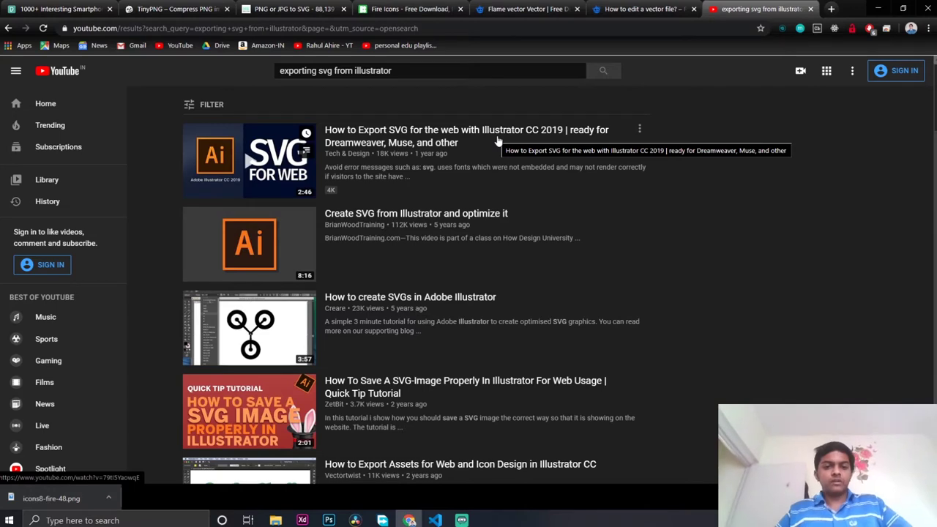
click(275, 171)
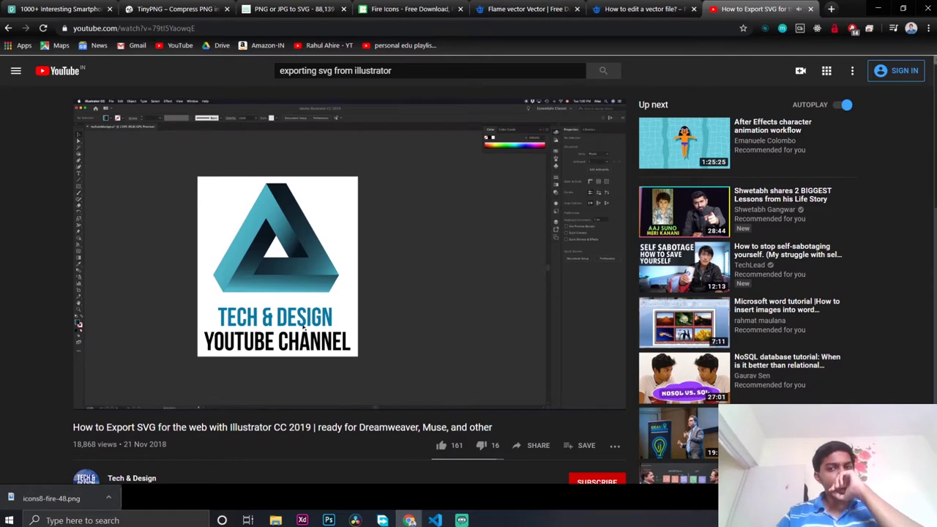
Return to the Freepik Flame vector page and download the resource with the free, attribution-required option
click(605, 6)
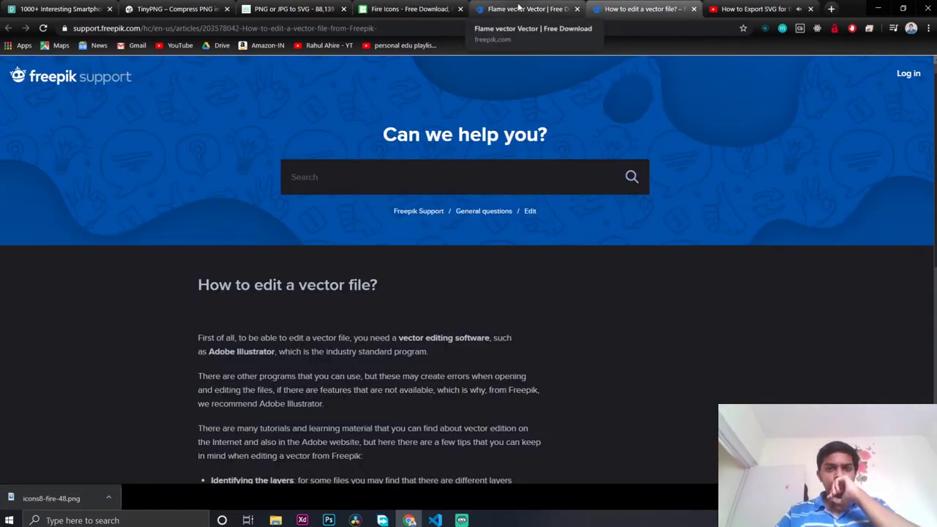
click(478, 9)
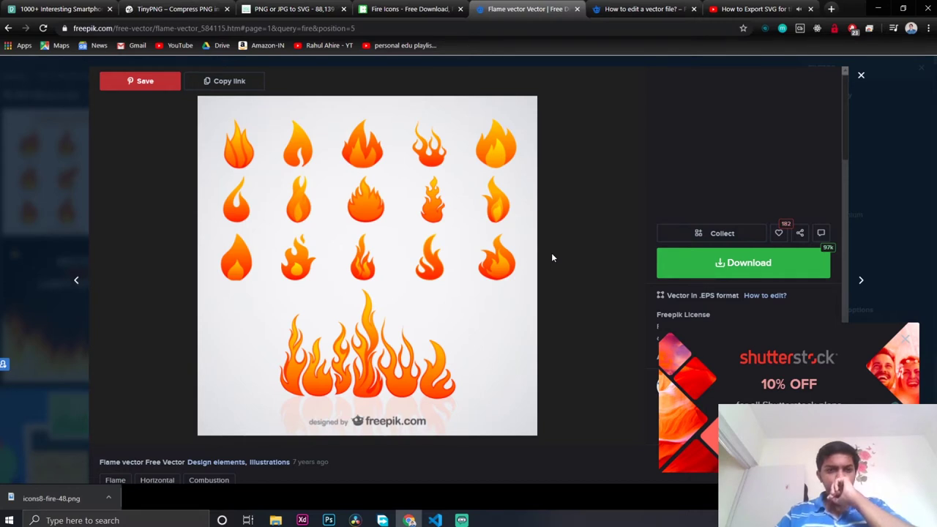
click(718, 264)
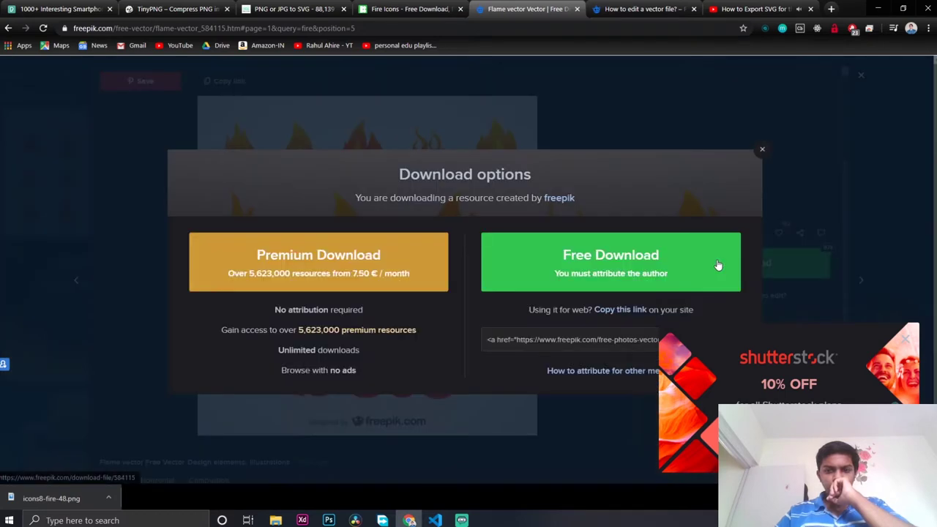
click(647, 273)
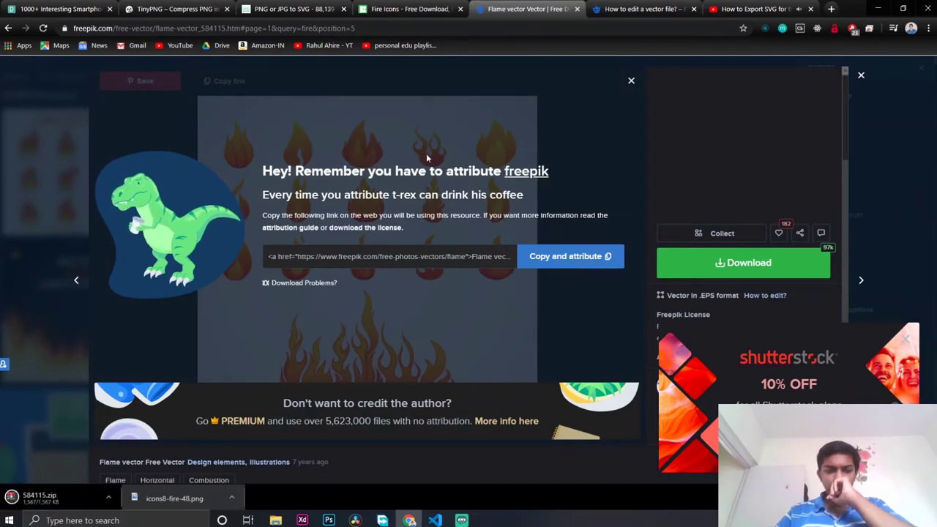
Go back to the SVG export video and rewind it to rewatch the export instructions
click(738, 18)
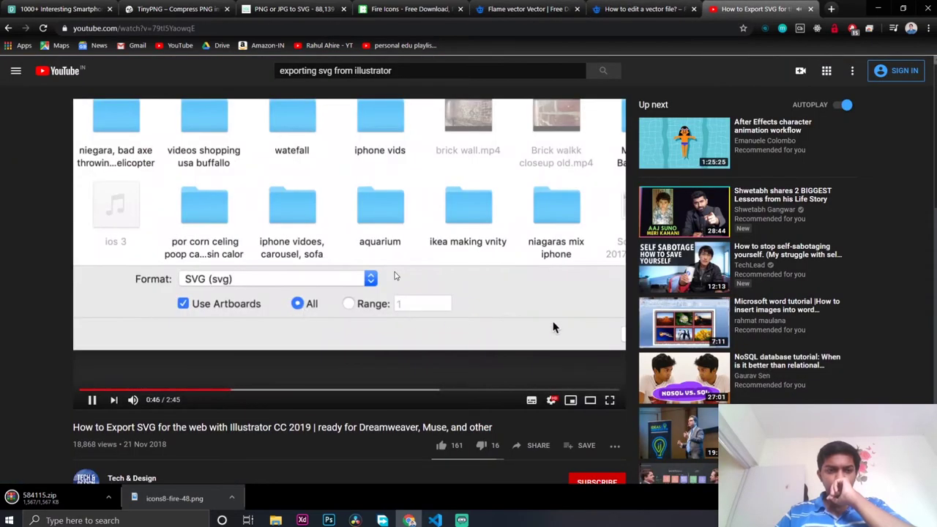
key(Left)
key(Left)
key(Left)
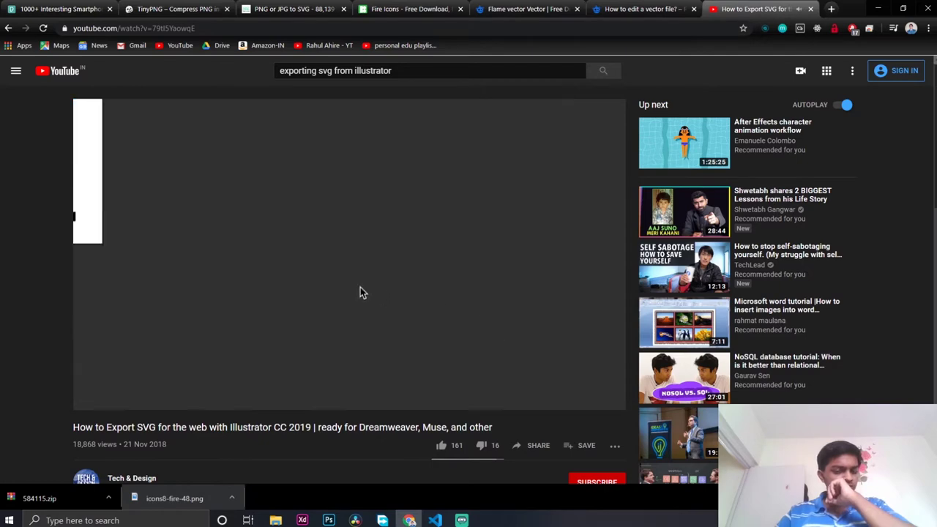
Open the downloaded 584115.zip archive and preview its 584115.jpg image
click(94, 497)
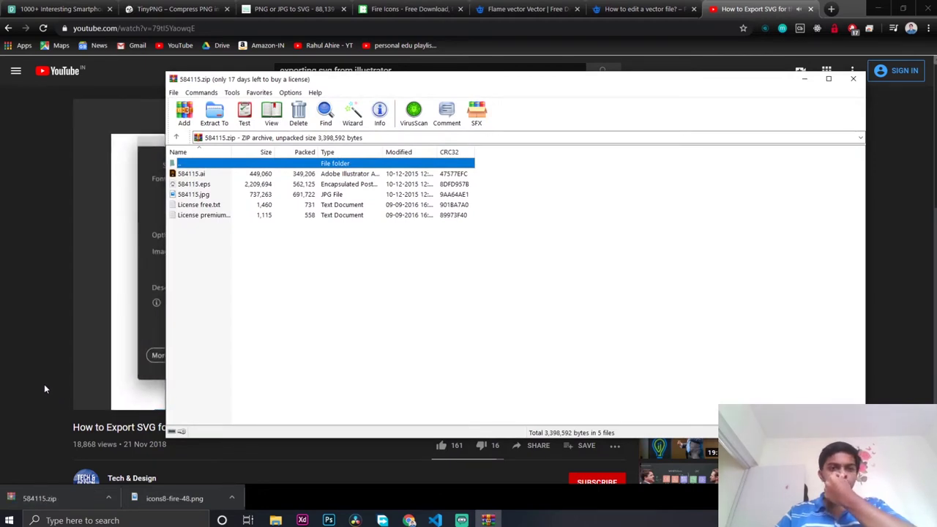
click(224, 196)
double_click(224, 195)
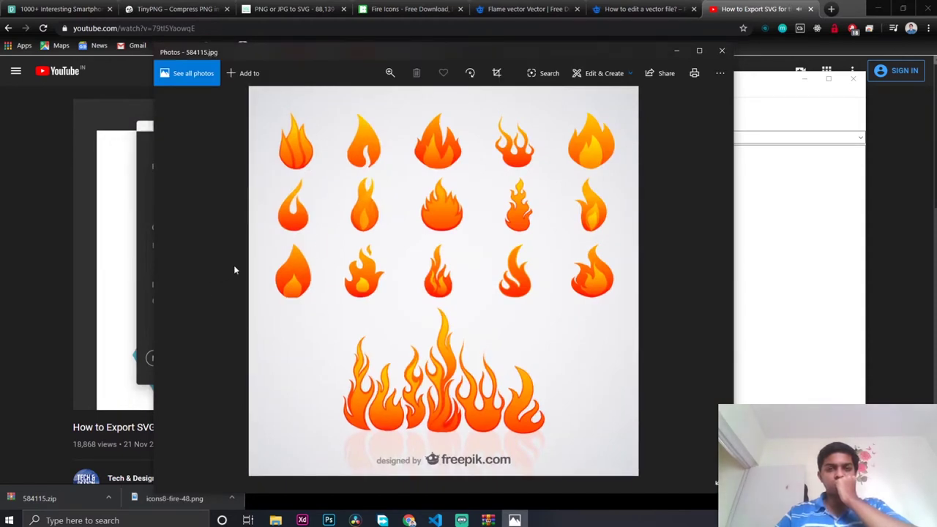
click(678, 53)
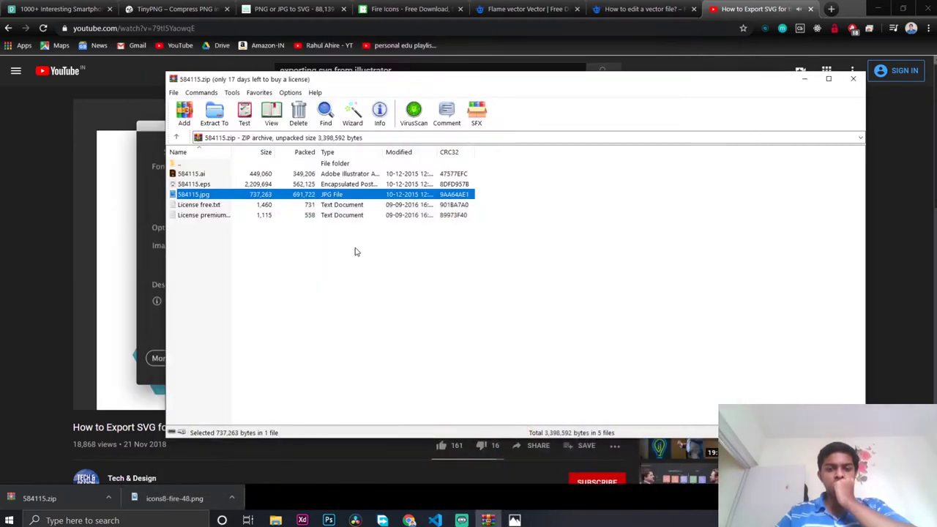
Open 584115.ai from the archive in Illustrator, minimize the archive window and pause the video
click(202, 177)
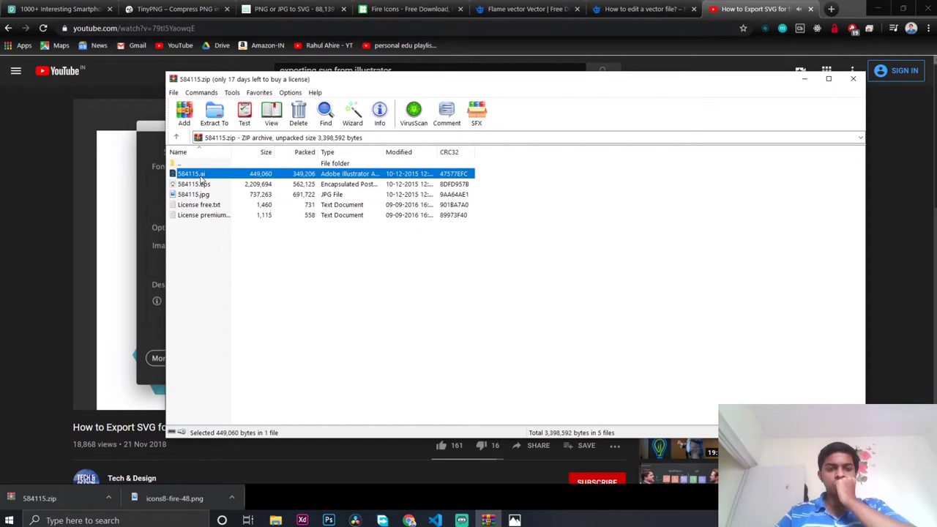
double_click(203, 178)
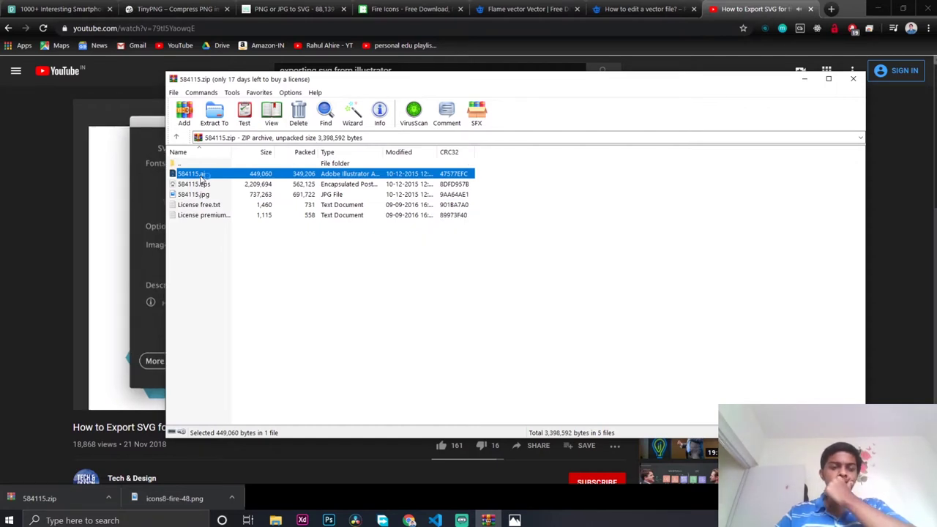
click(804, 79)
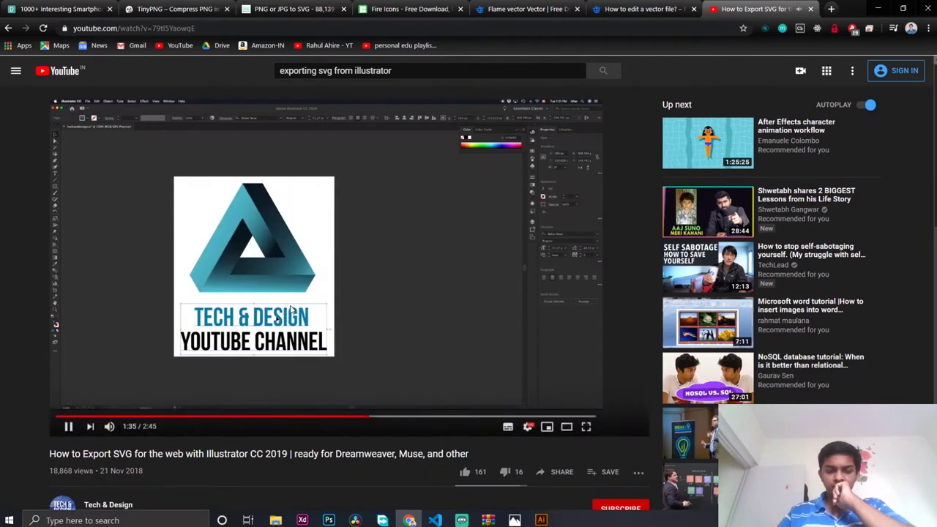
click(290, 309)
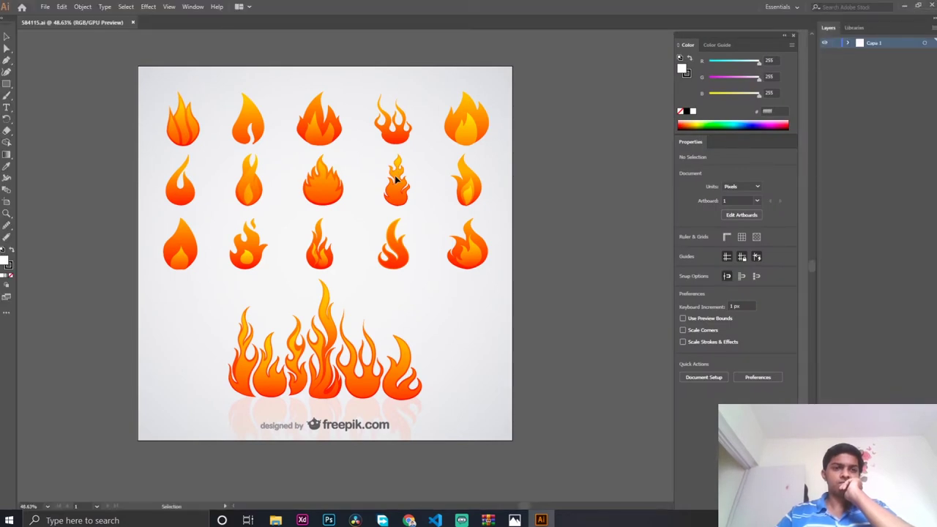
double_click(395, 134)
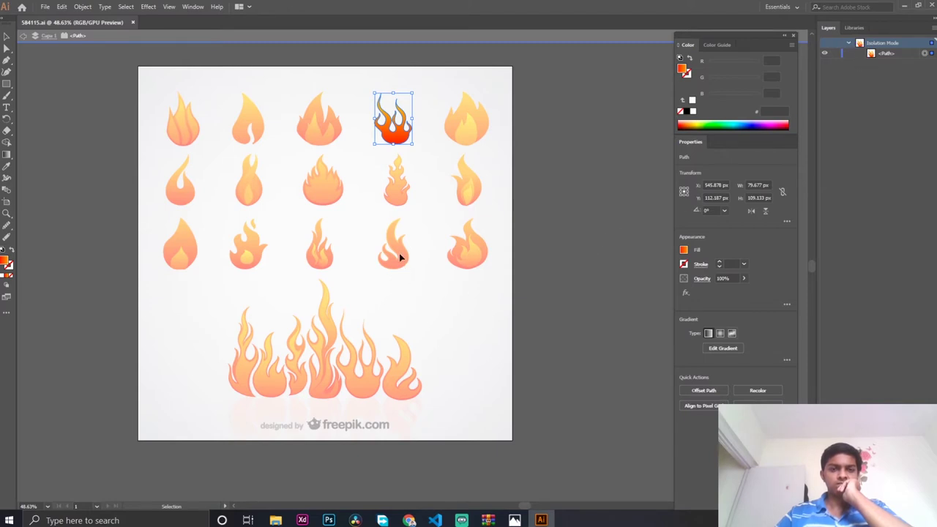
click(478, 122)
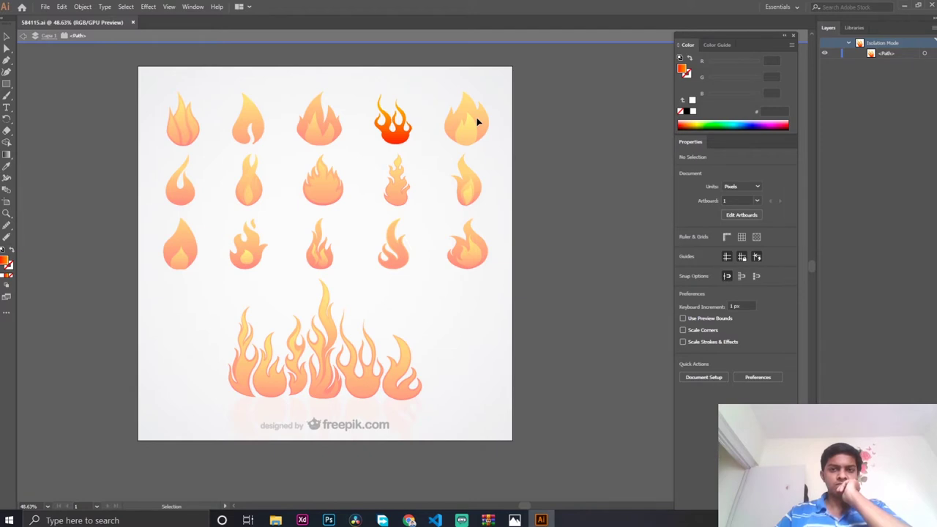
double_click(477, 122)
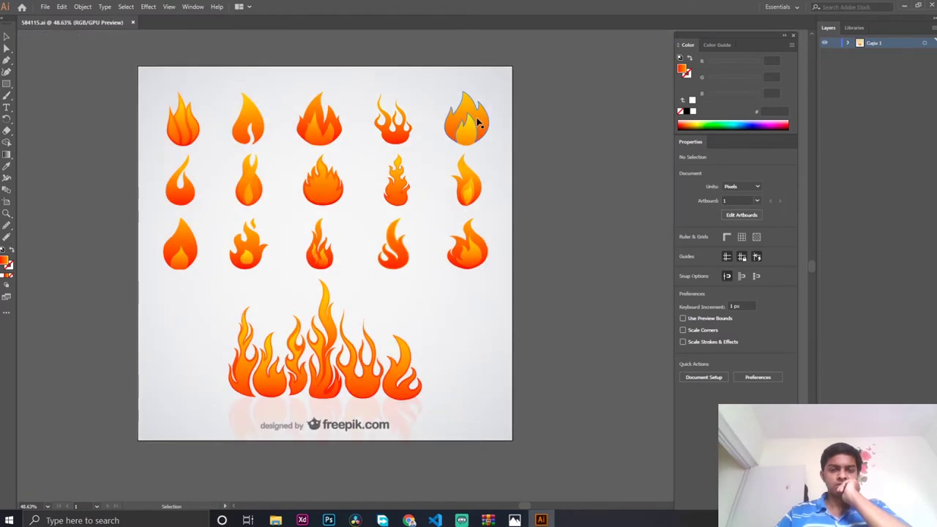
Move the two-tone flame at the end of the first row off the artboard and delete all the remaining artwork
drag(480, 120, 577, 119)
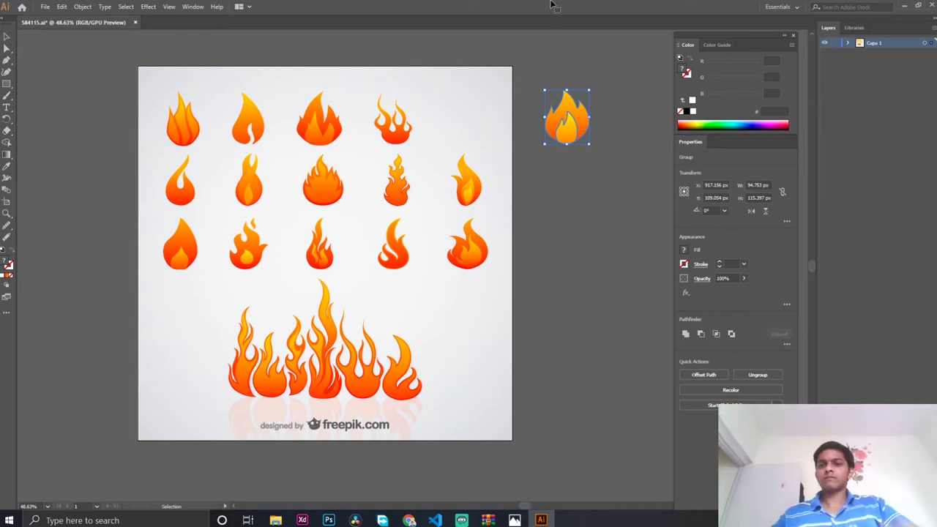
scroll(527, 66, up, 1)
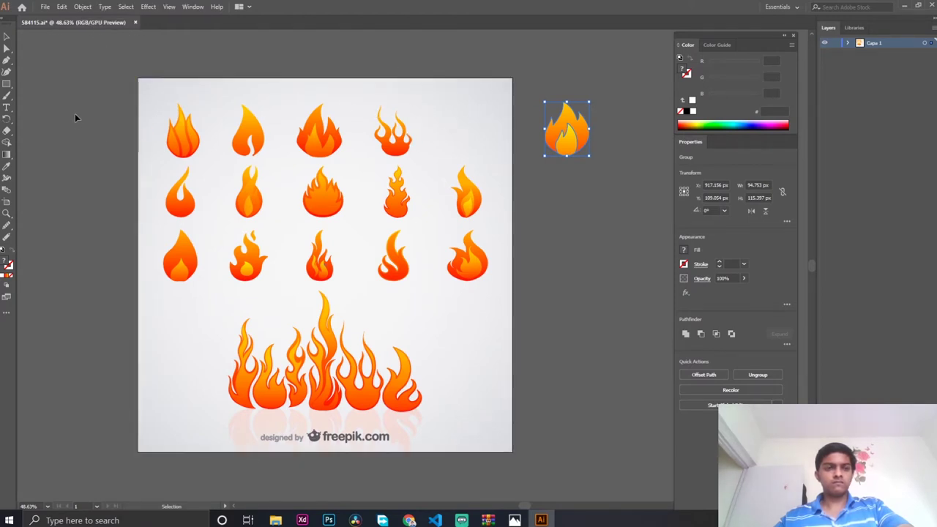
drag(152, 60, 484, 455)
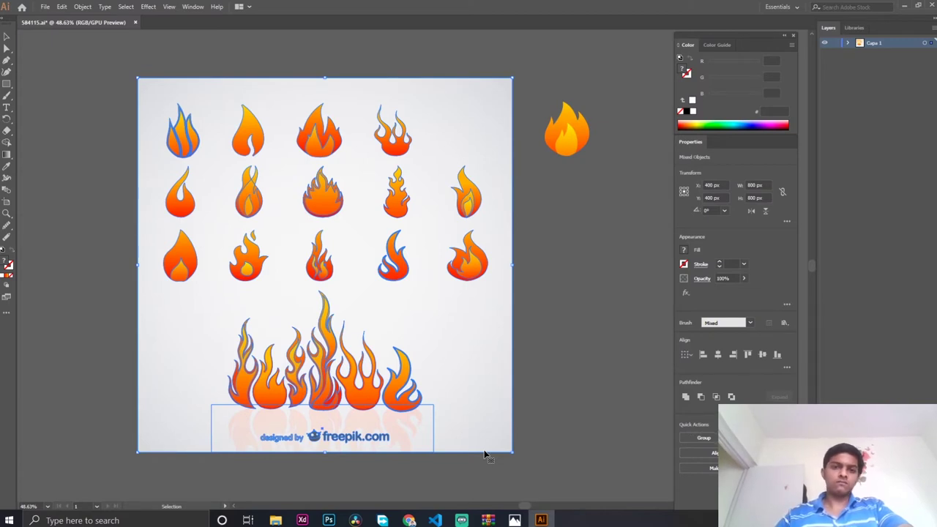
key(Delete)
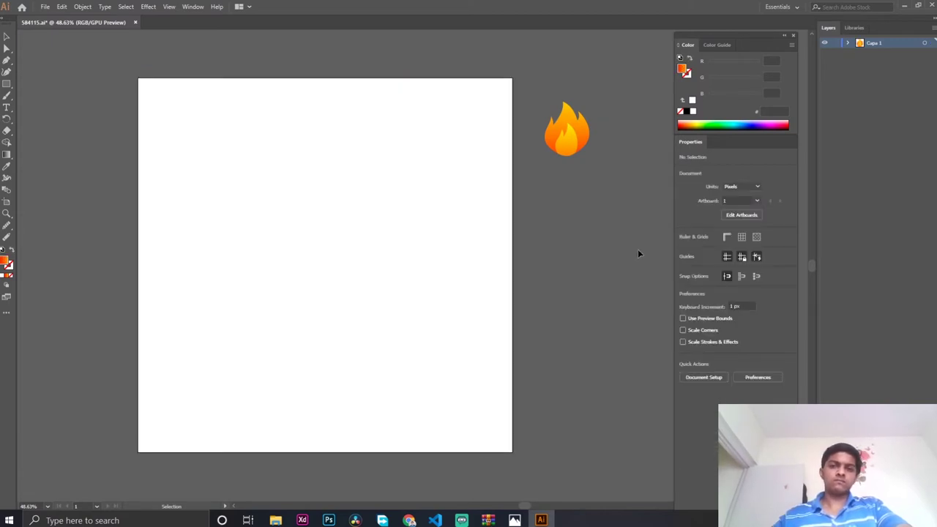
Move the flame back onto the empty artboard and scale it up to about 642 × 782 px
drag(577, 140, 337, 248)
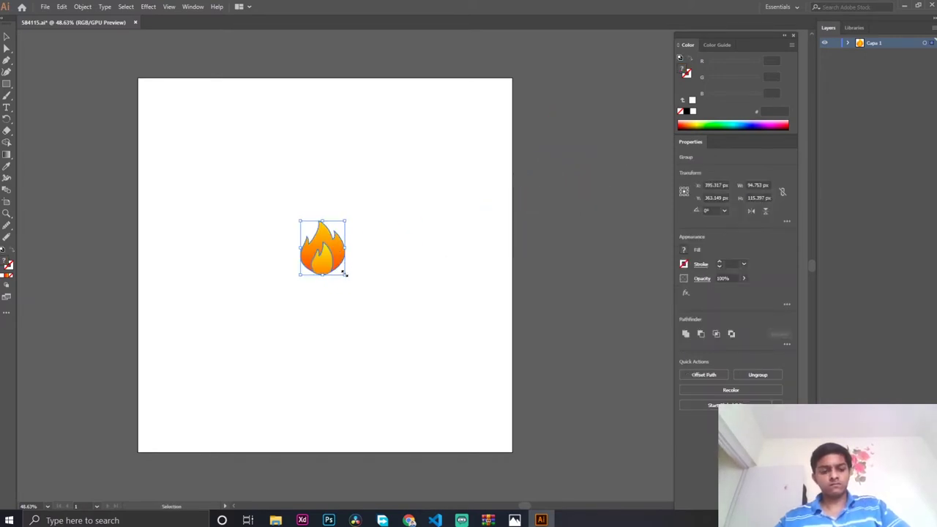
drag(337, 253, 478, 466)
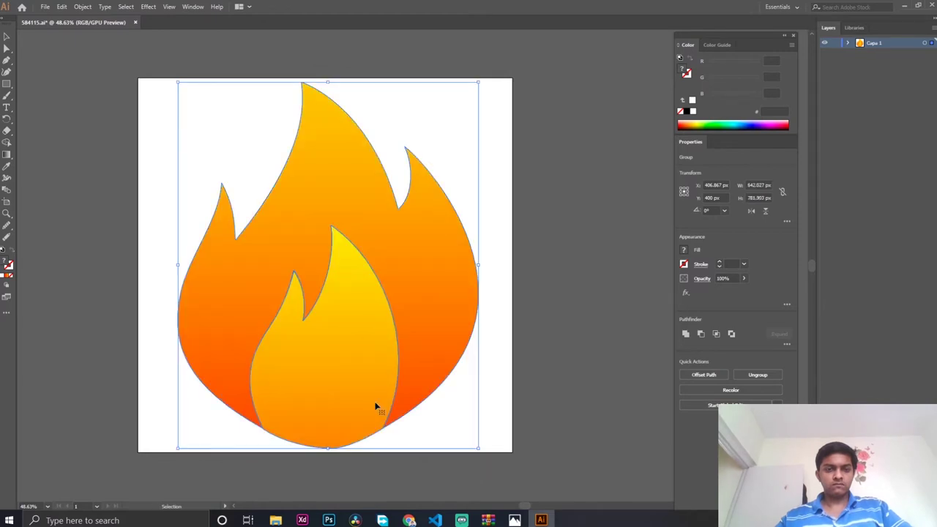
click(493, 357)
Enlarge the flame slightly to about 650 × 792 px and reposition it to about X 413, Y 400 px
mouse_move(405, 329)
mouse_down()
mouse_move(414, 326)
mouse_move(408, 332)
mouse_up()
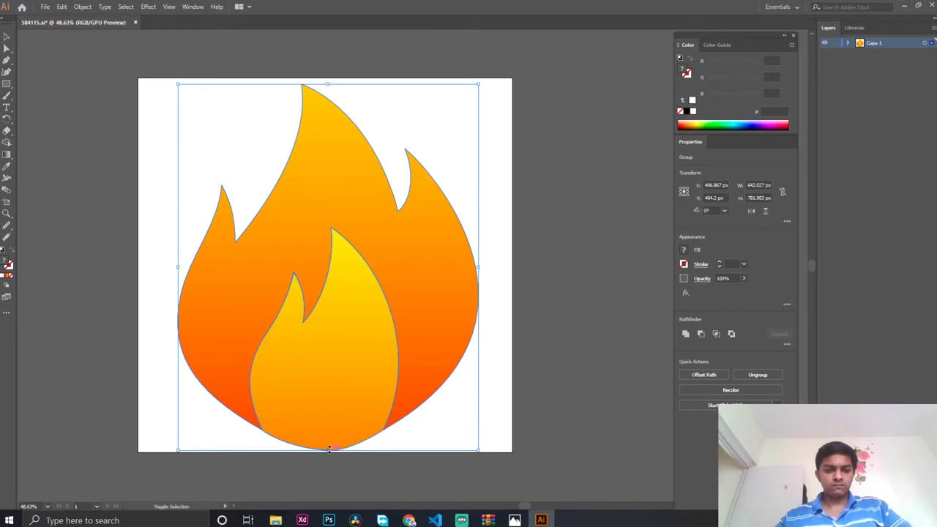
drag(328, 449, 329, 454)
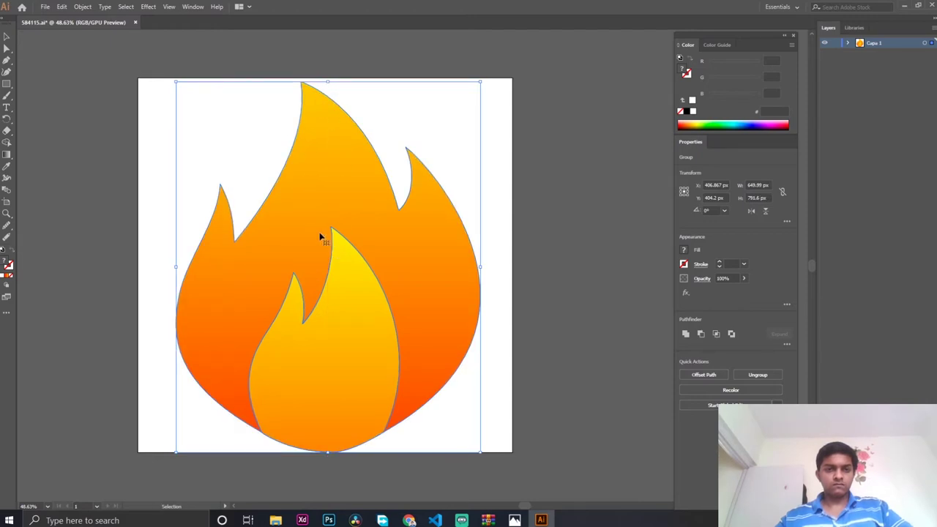
drag(320, 235, 320, 231)
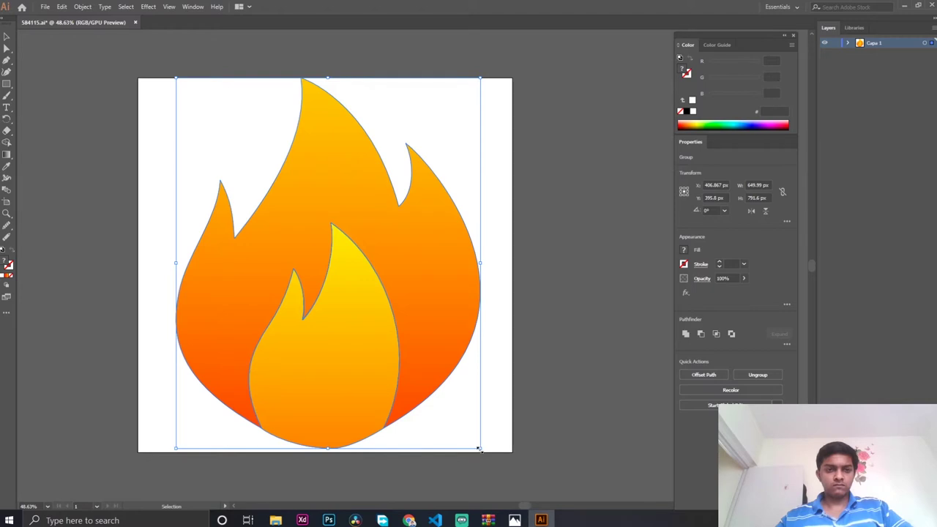
mouse_move(310, 232)
mouse_down()
mouse_move(275, 239)
mouse_move(314, 235)
mouse_up()
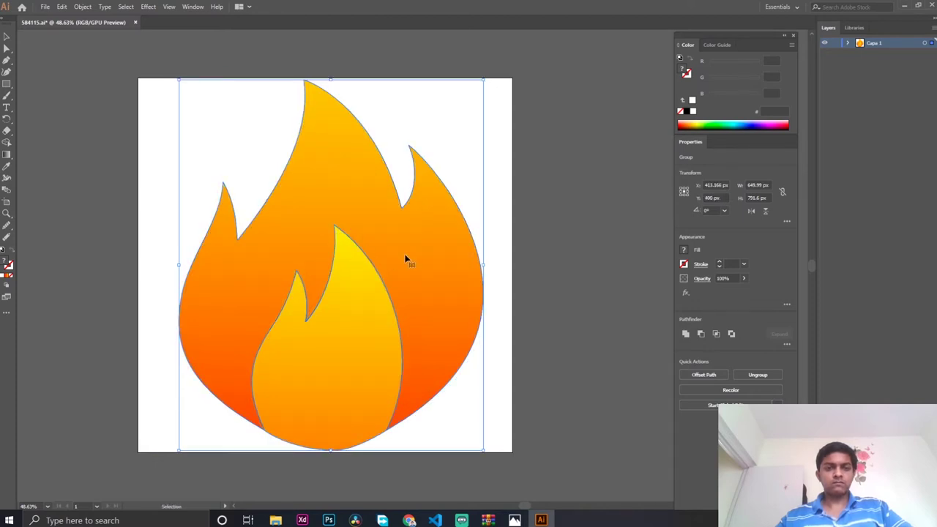
Save the flame as an Adobe Illustrator (*.AI) file named "fire emoji" in the colFm-img folder, accepting the offered save options
click(554, 247)
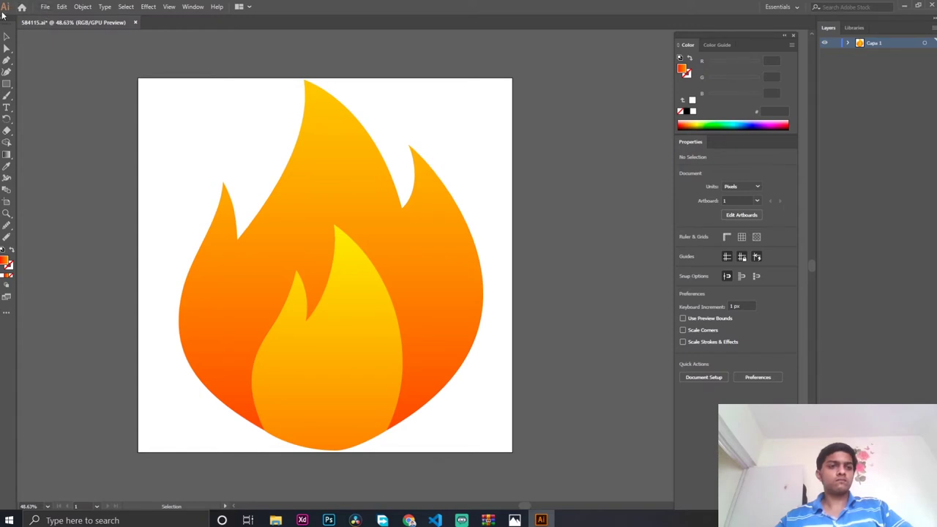
click(44, 9)
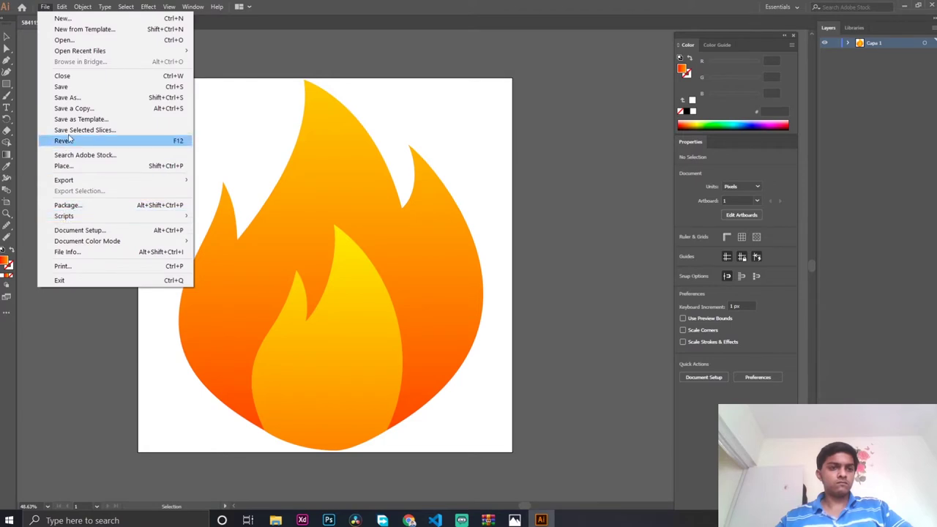
click(80, 98)
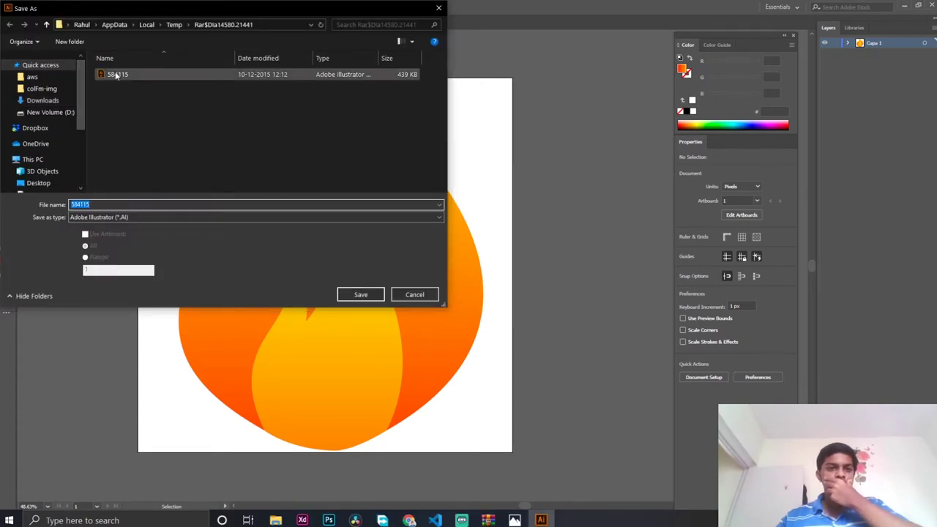
click(47, 90)
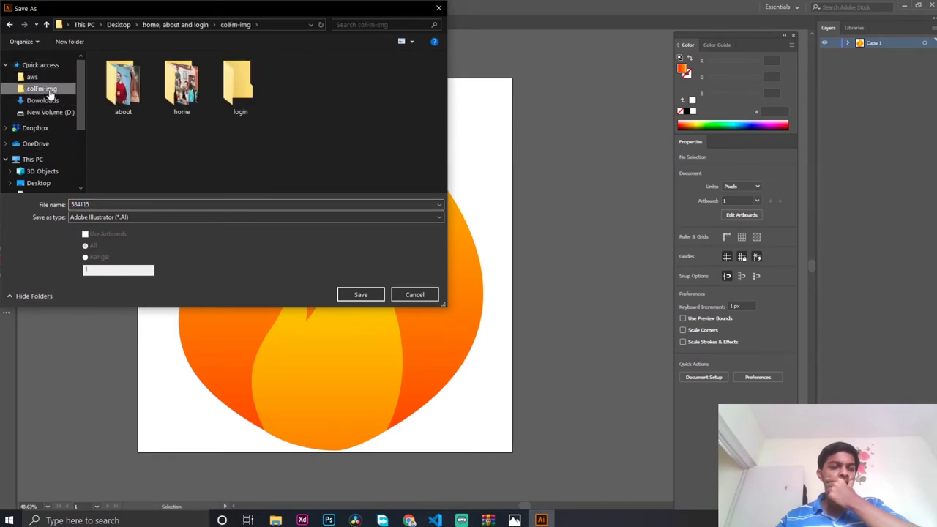
double_click(124, 205)
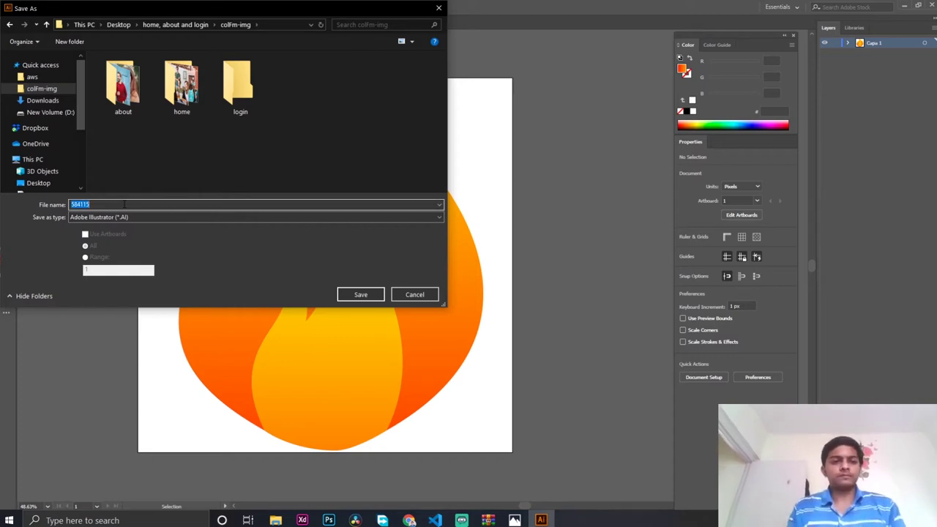
text(fire emoji)
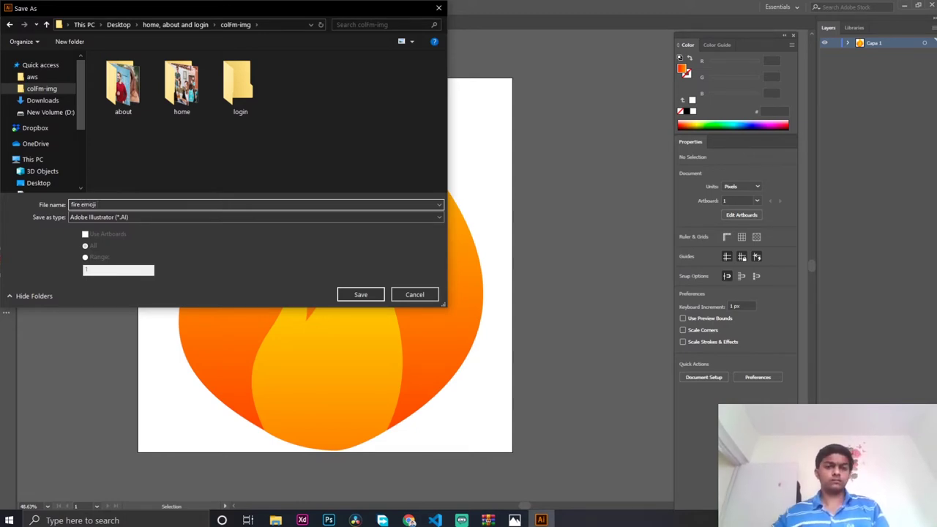
click(175, 220)
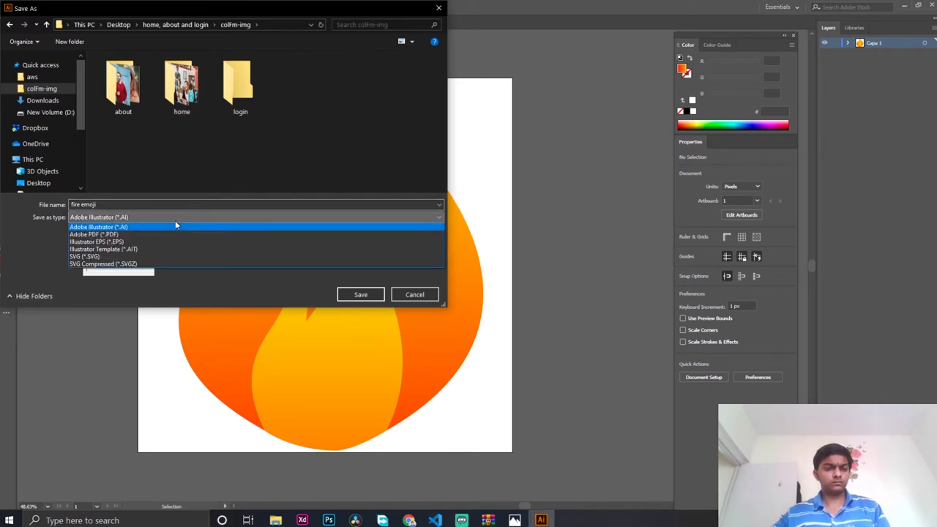
click(176, 226)
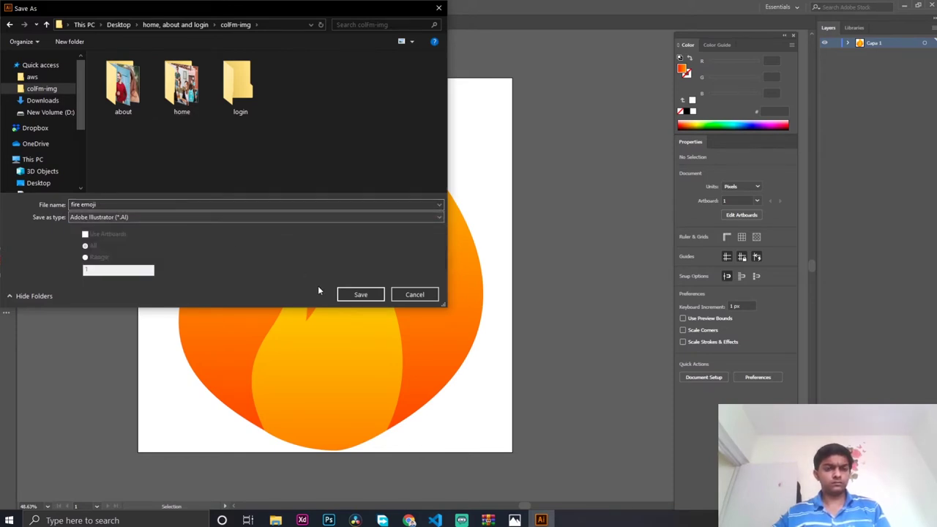
click(359, 300)
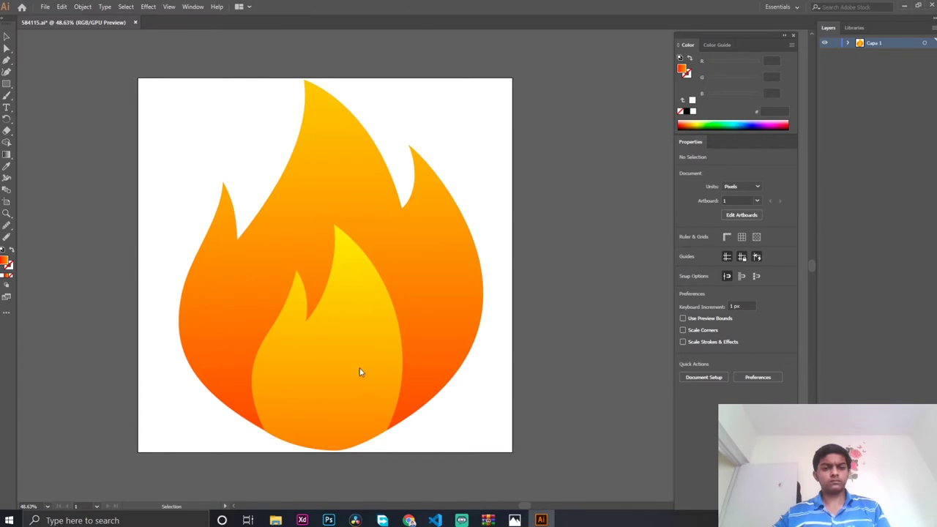
click(481, 356)
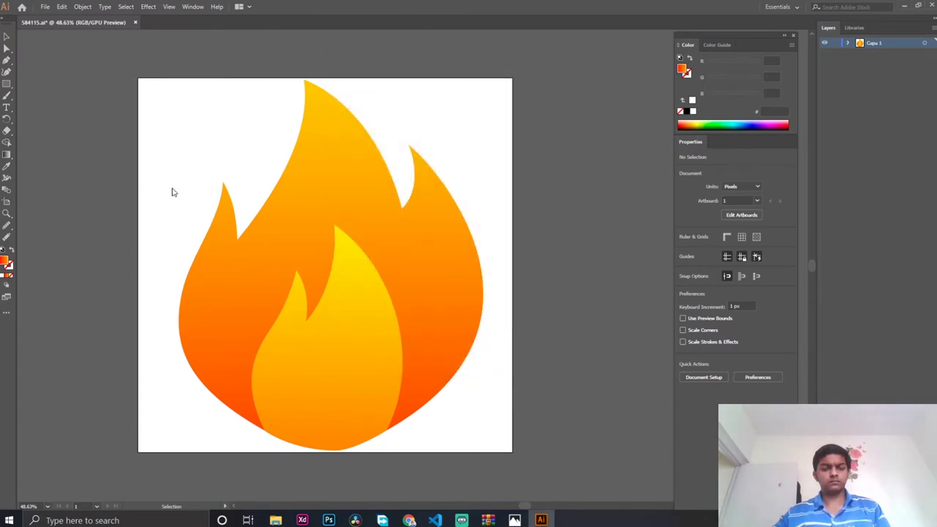
Start saving the flame in SVG (*.SVG) format as "fire emoji" in the same colFm-img folder
click(44, 12)
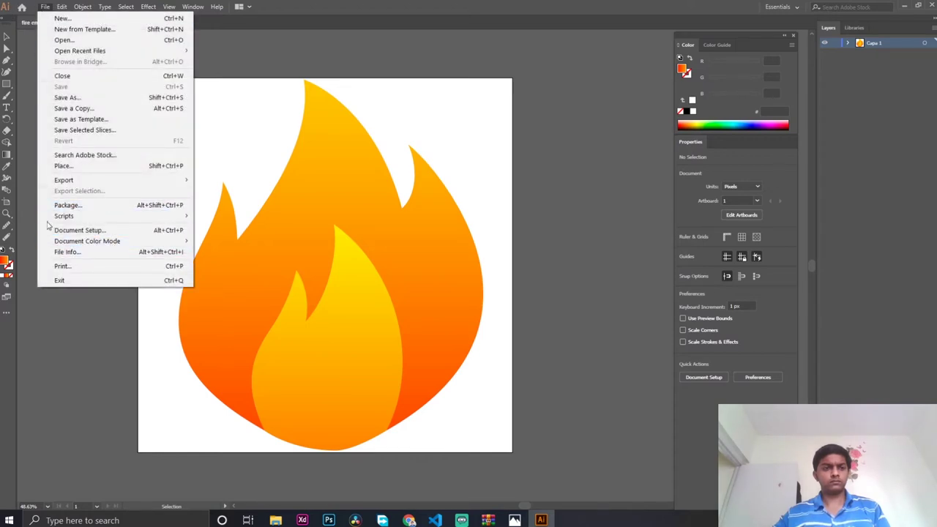
key(Escape)
click(63, 7)
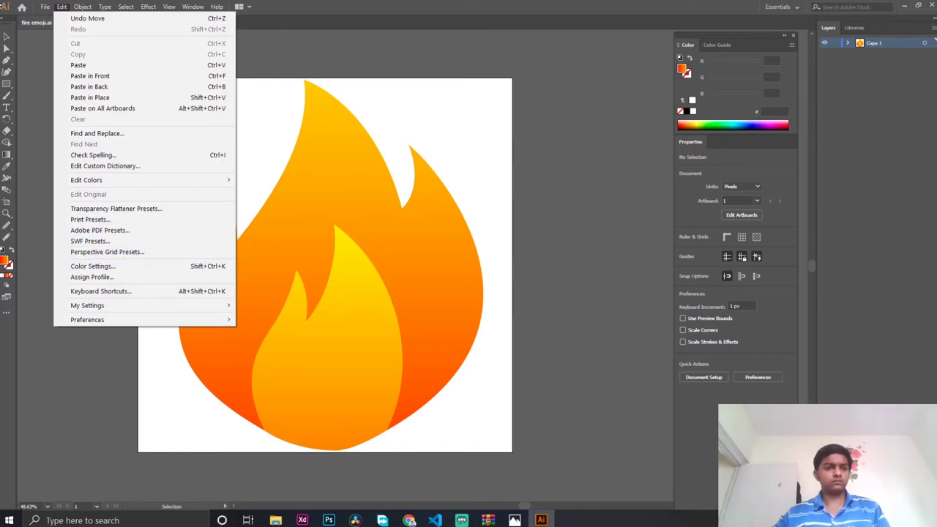
mouse_move(41, 12)
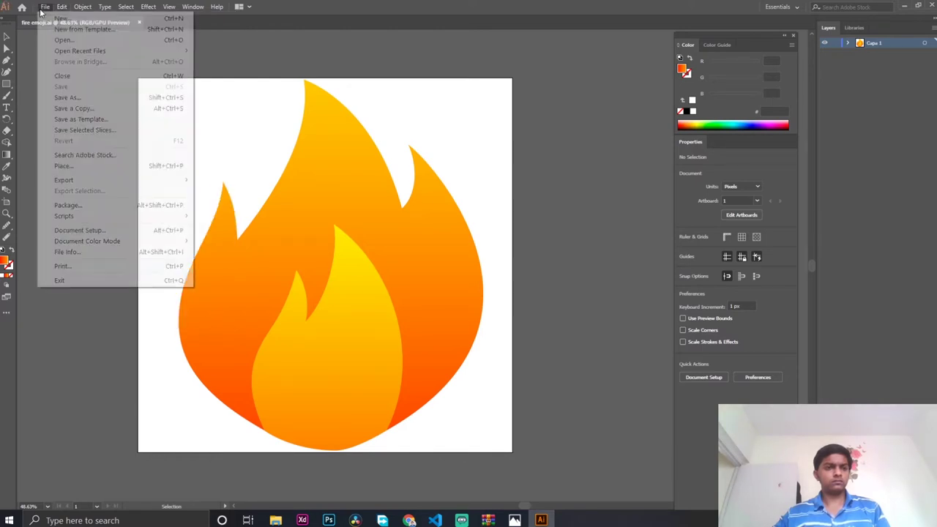
click(67, 99)
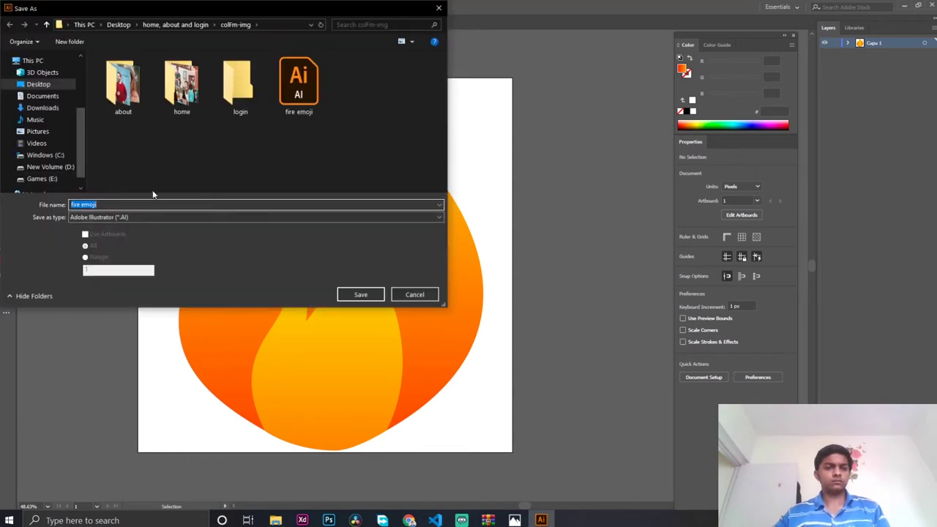
click(123, 218)
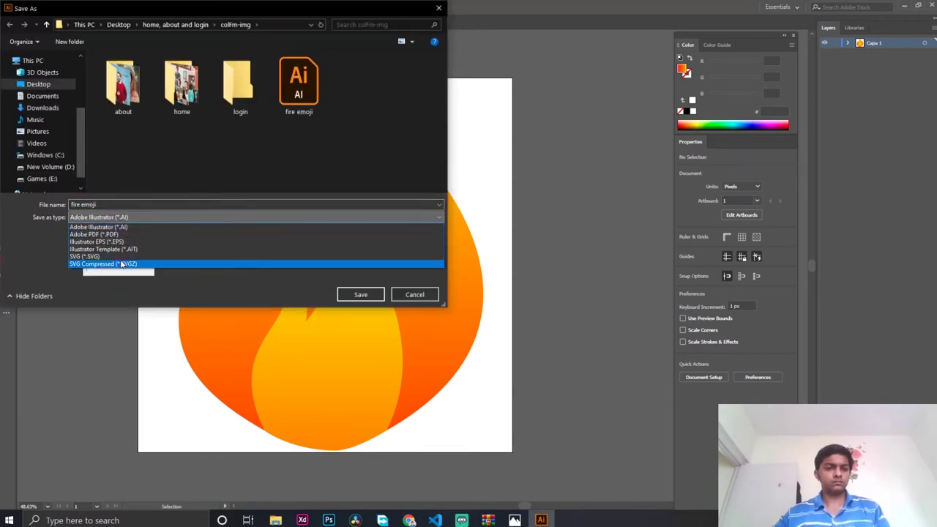
click(125, 257)
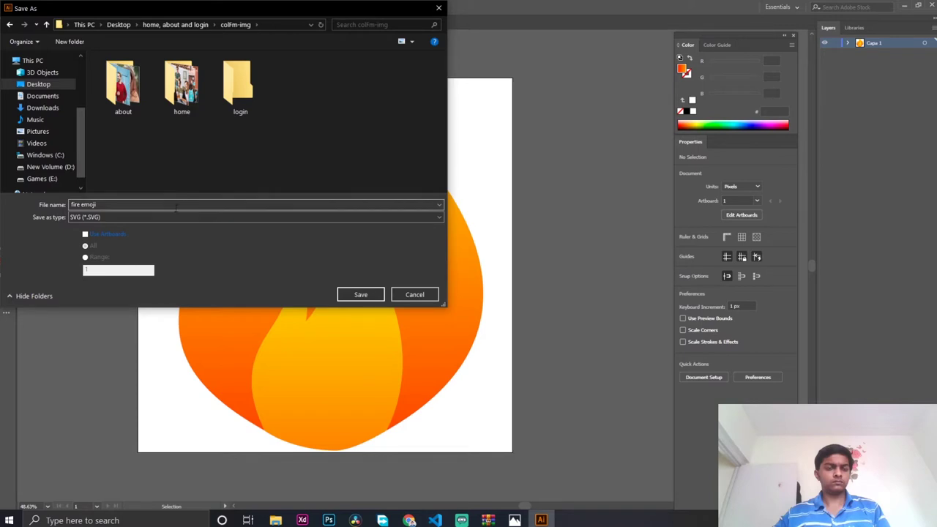
click(360, 294)
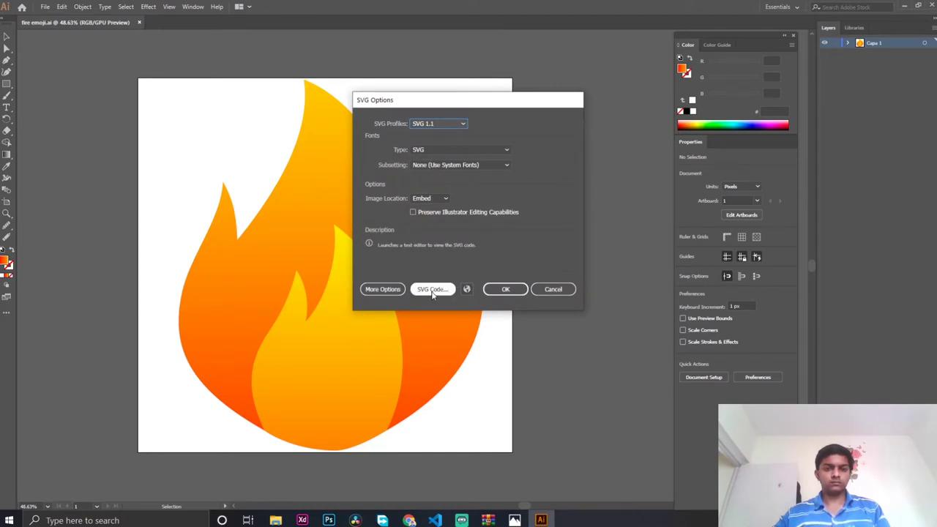
Examine the SVG code generated for the flame from the SVG options, and close the code window
click(443, 289)
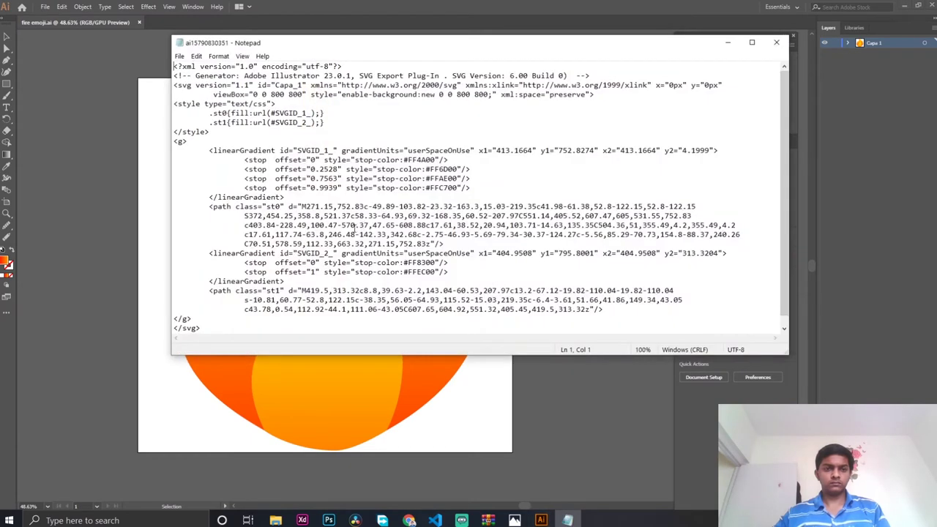
scroll(354, 227, down, 1)
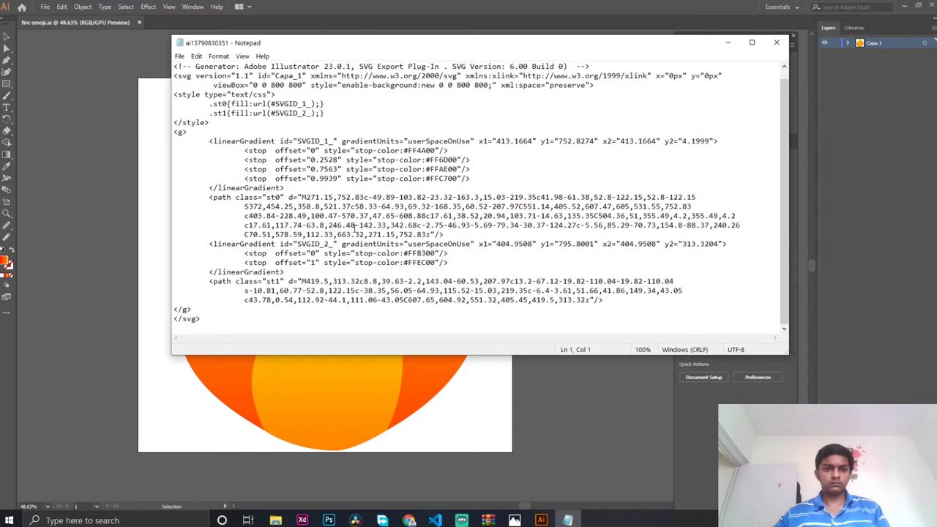
scroll(354, 227, up, 1)
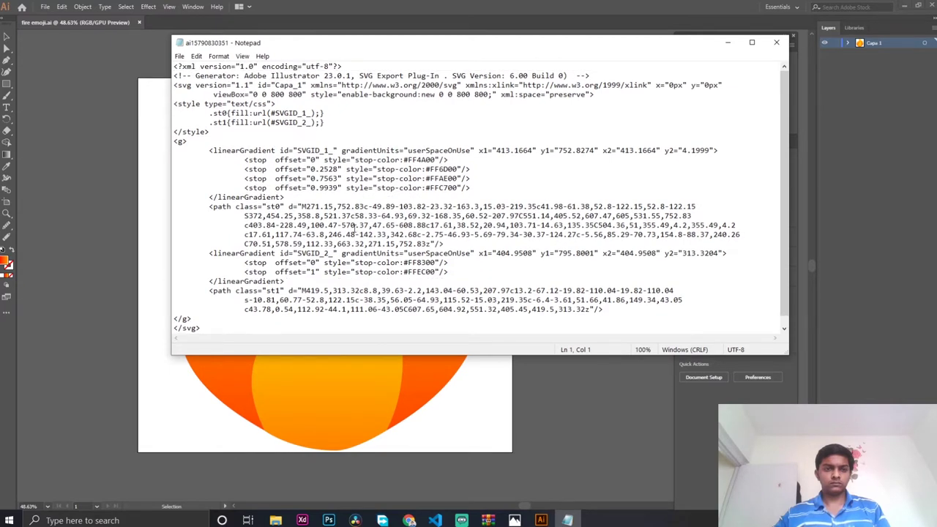
click(778, 43)
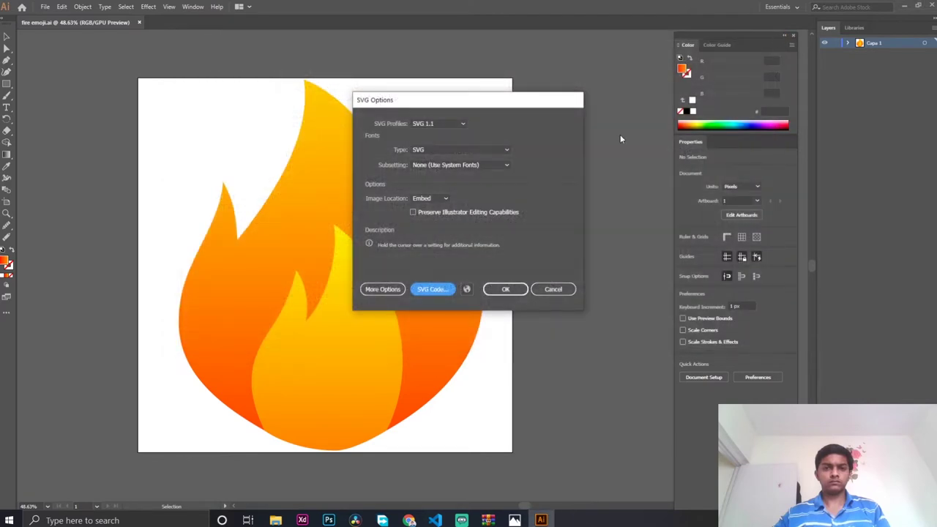
Keep the font type SVG and subsetting None (Use System Fonts), and complete the SVG save
click(445, 148)
click(445, 151)
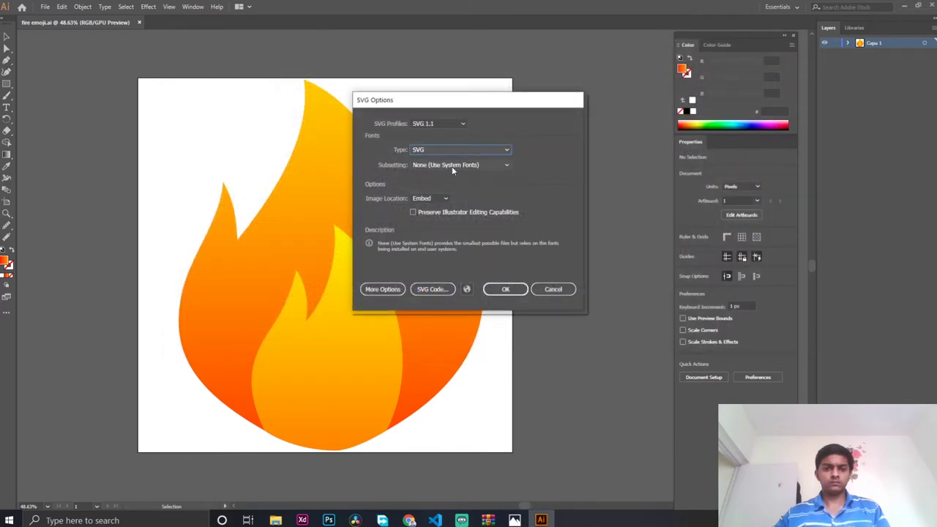
click(452, 166)
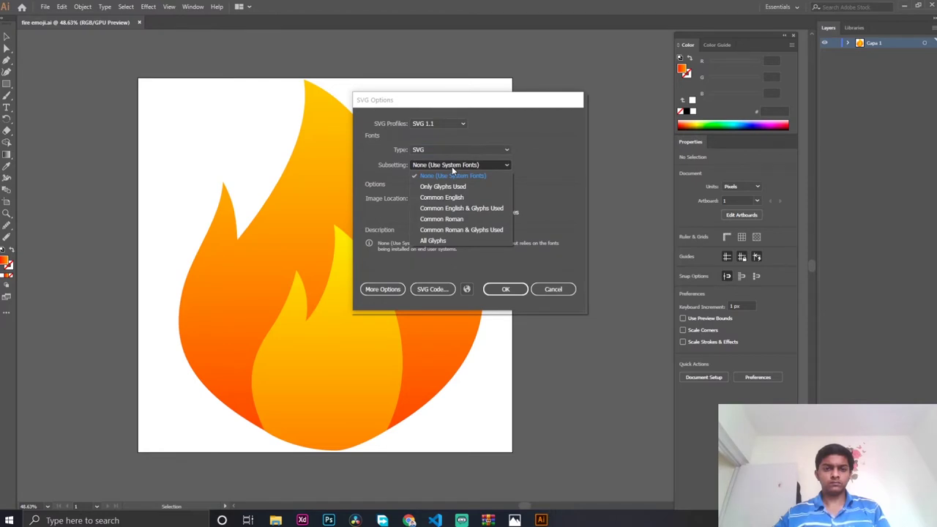
click(451, 166)
click(504, 289)
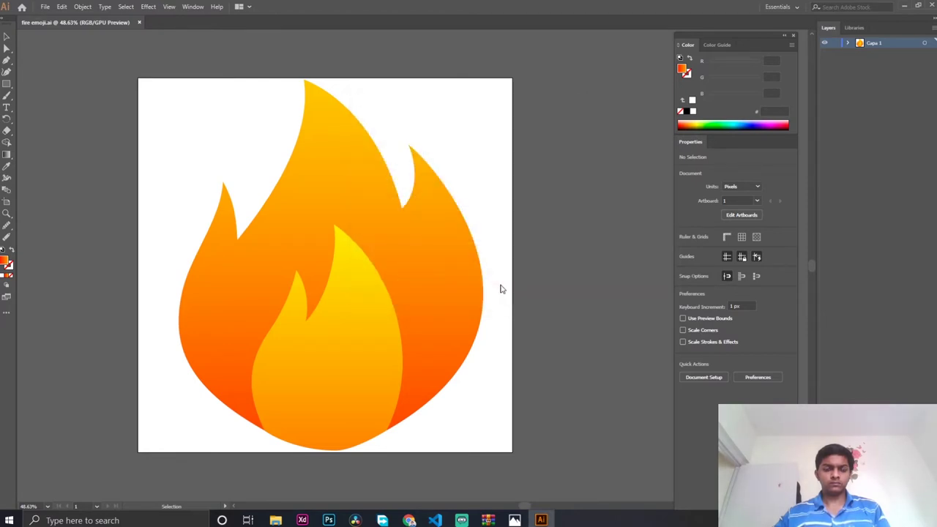
Open the colFm-img folder in File Explorer and check the properties and details of the fire emoji SVG file
mouse_move(276, 521)
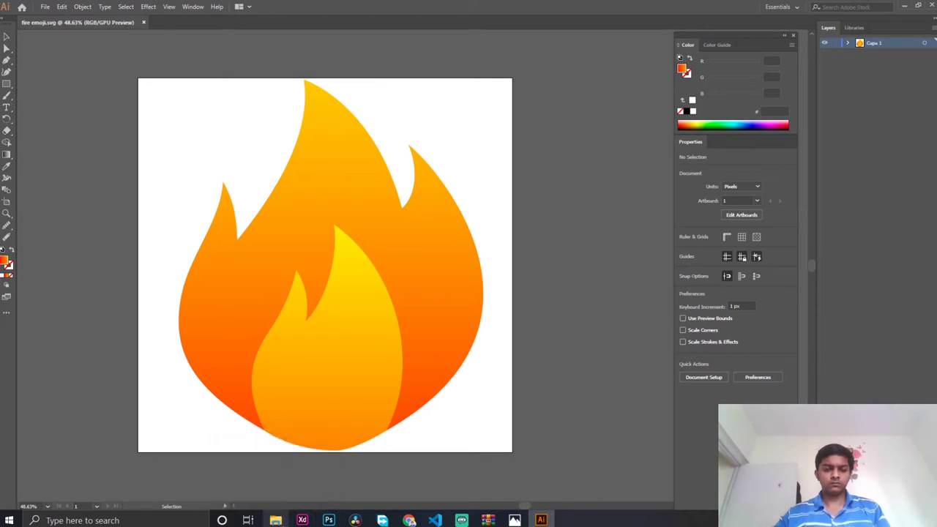
click(276, 476)
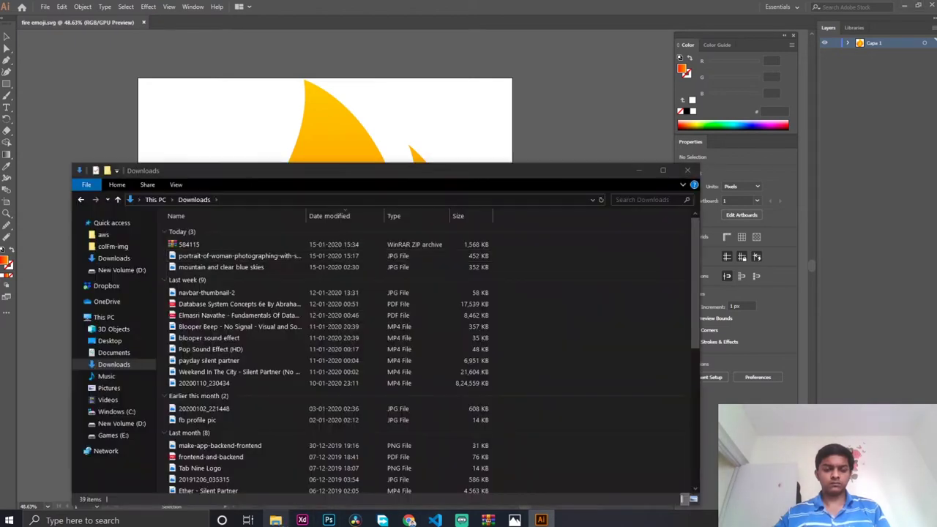
click(115, 247)
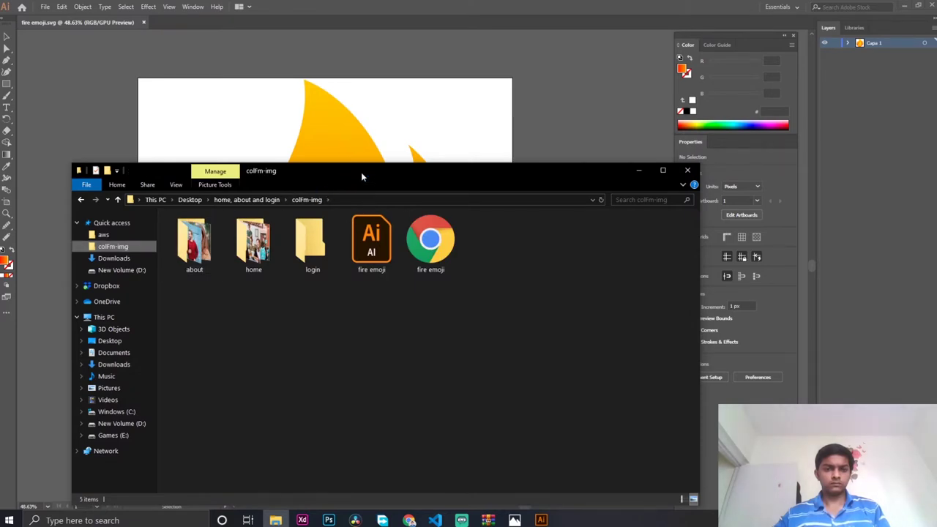
drag(361, 172, 343, 115)
click(411, 196)
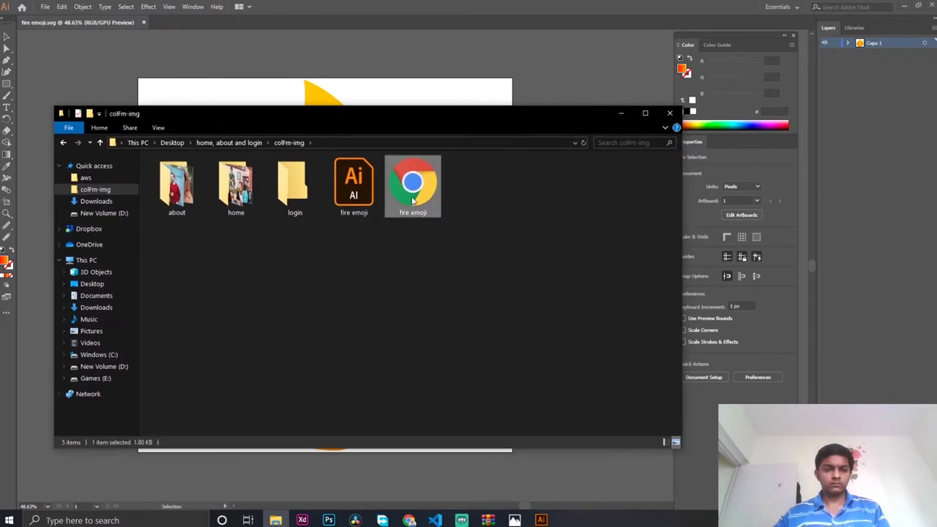
right_click(412, 200)
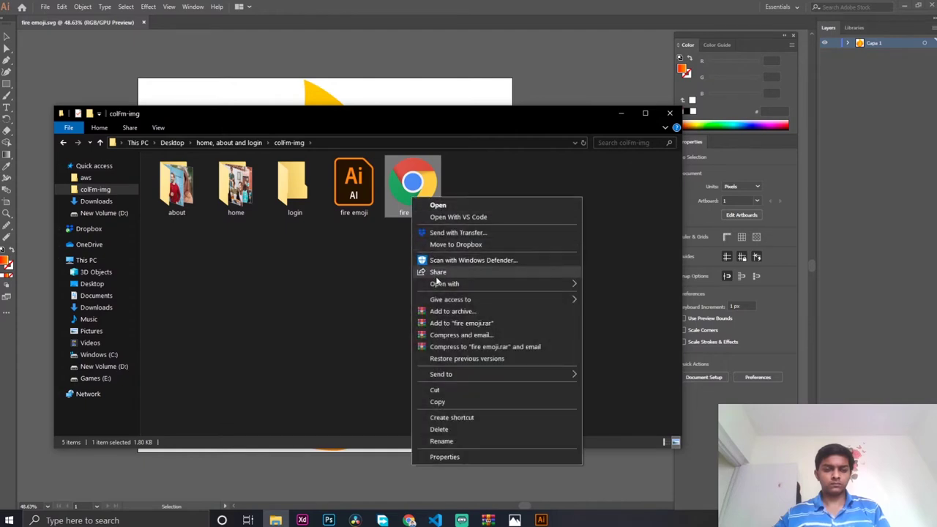
click(465, 455)
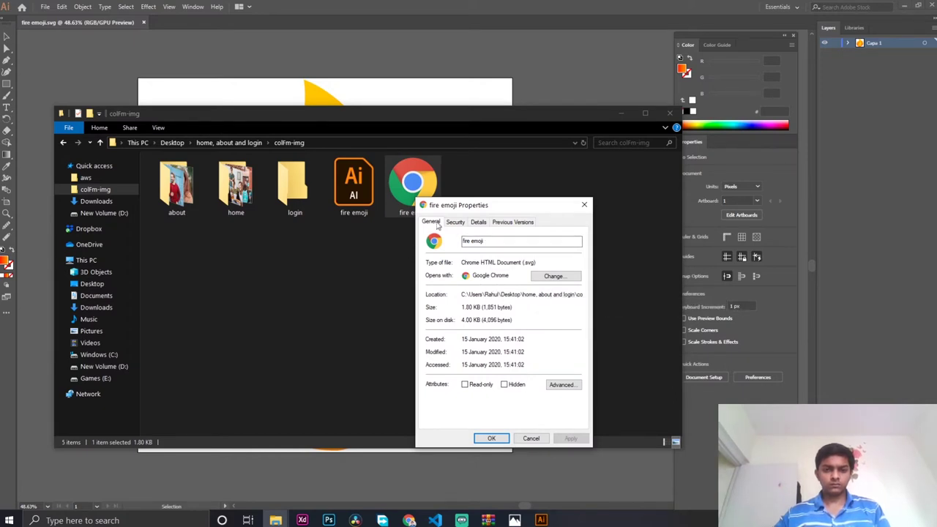
click(481, 226)
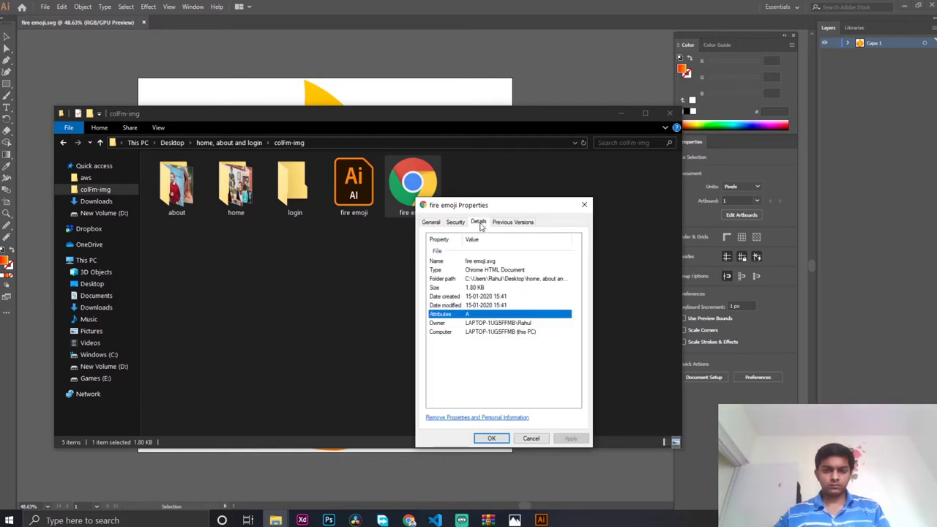
click(582, 206)
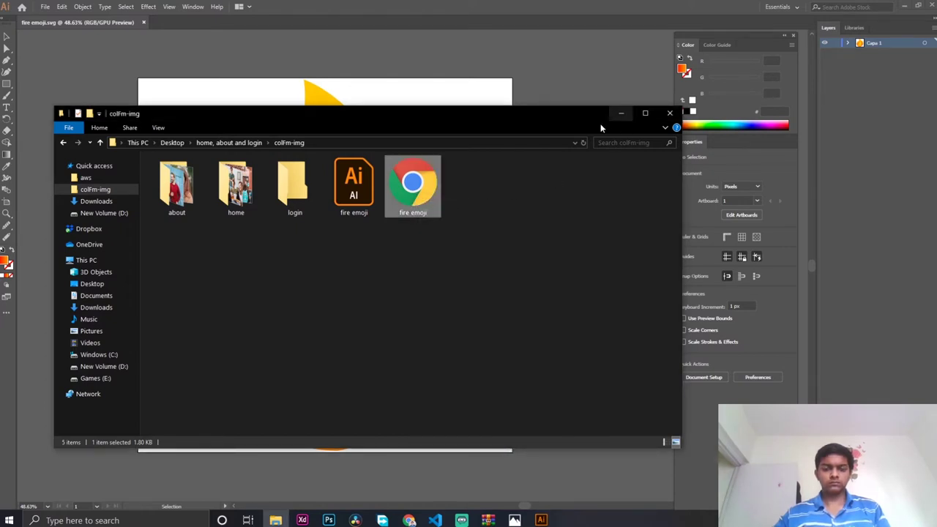
Open fire emoji.svg from the colFm-img folder in a new Chrome tab to preview it
drag(416, 195, 843, 8)
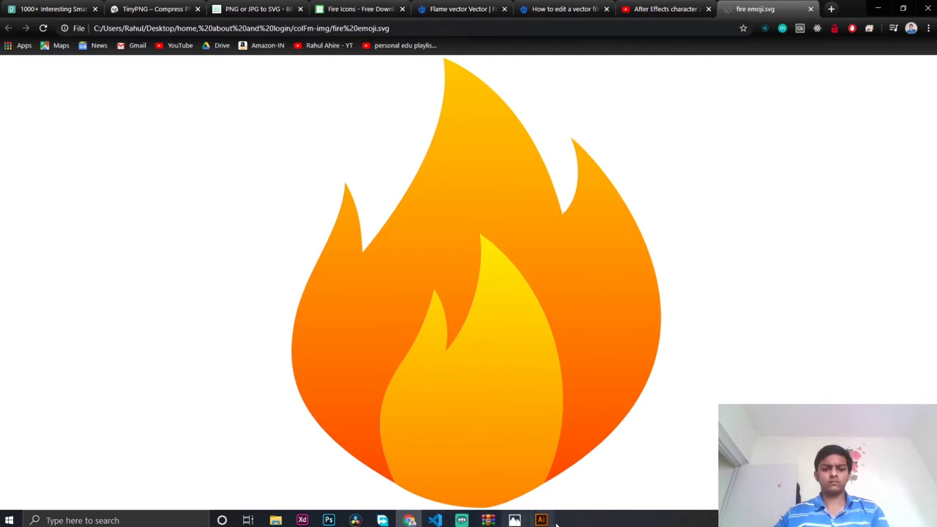
Switch to Illustrator, expand the Capa 1 layer and its group, and highlight the upper path to inspect the flame's layer structure
mouse_move(541, 519)
click(524, 480)
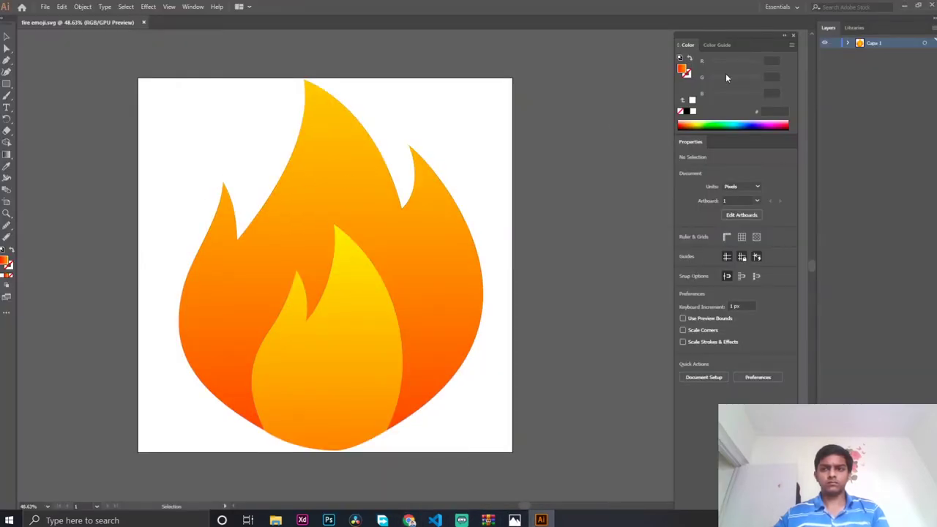
click(847, 43)
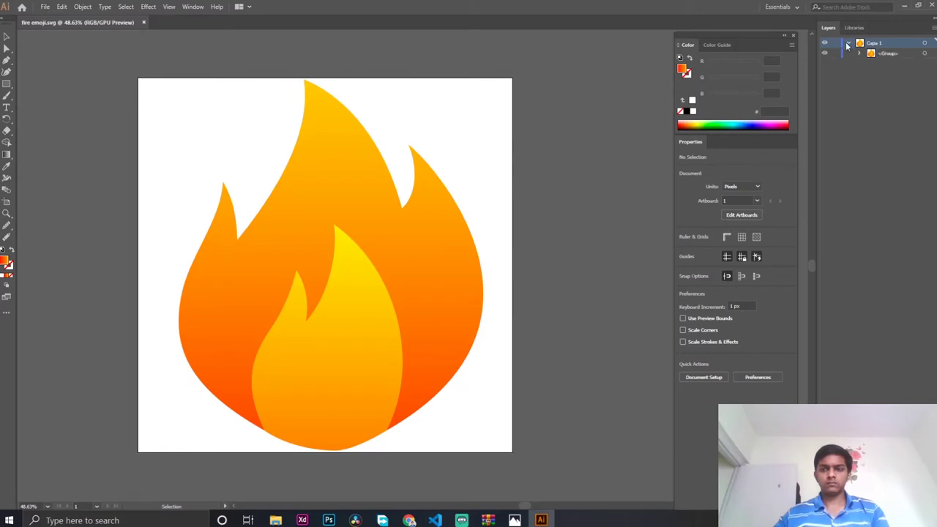
click(859, 54)
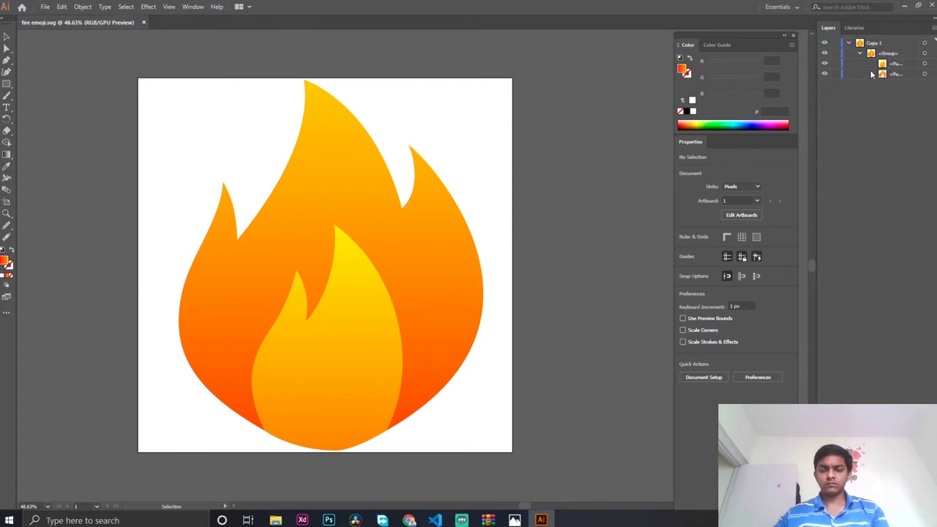
click(874, 66)
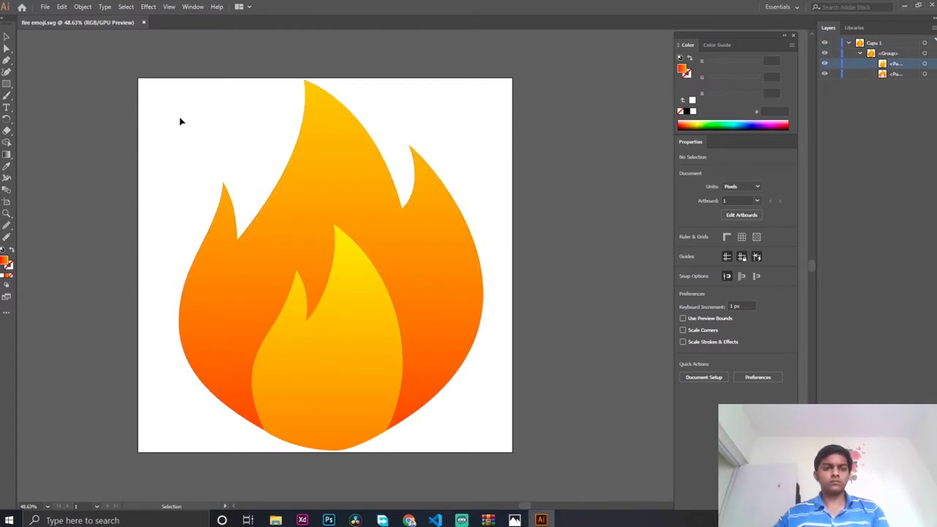
Export the artwork as an SVG named fire emoji into the colFm-img folder, replacing the existing file
click(45, 6)
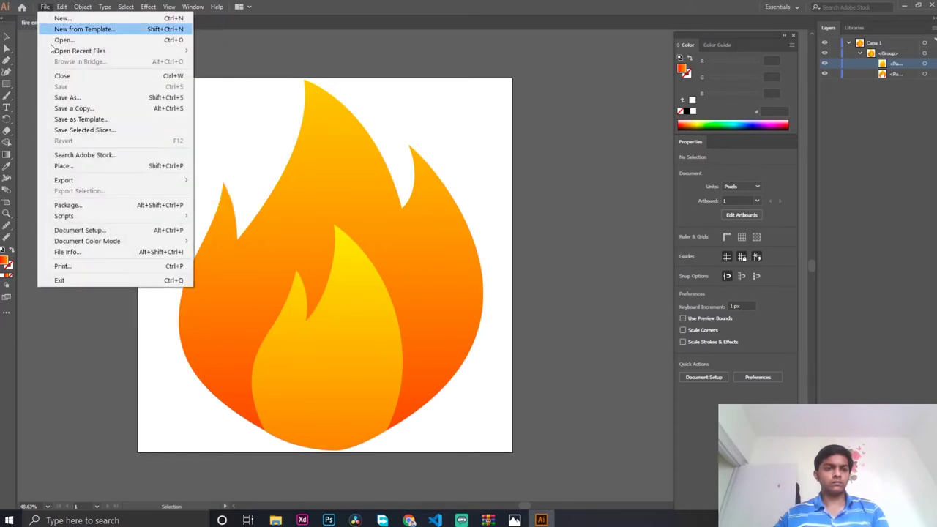
mouse_move(90, 181)
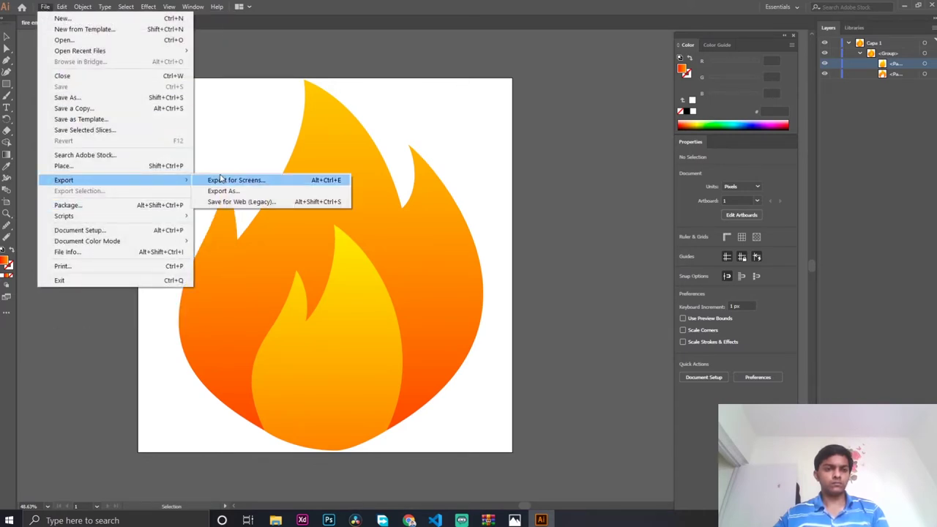
click(251, 190)
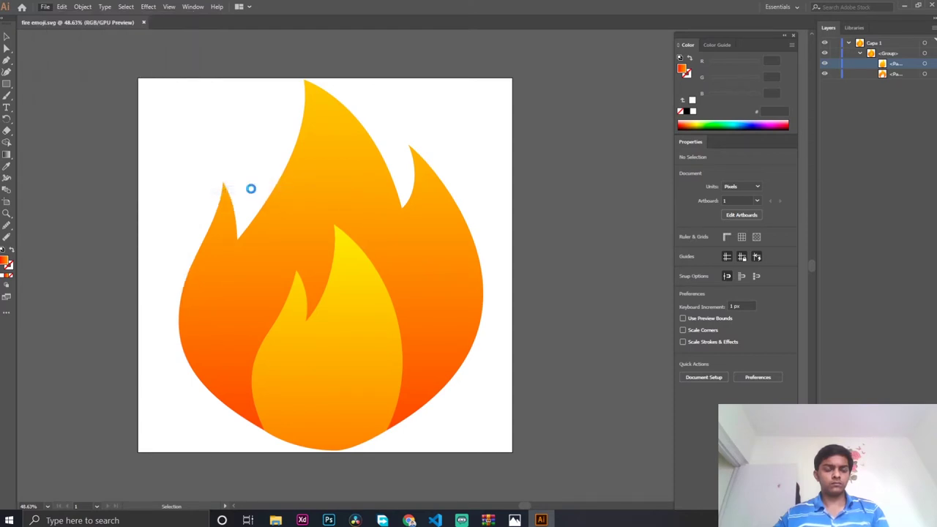
click(123, 218)
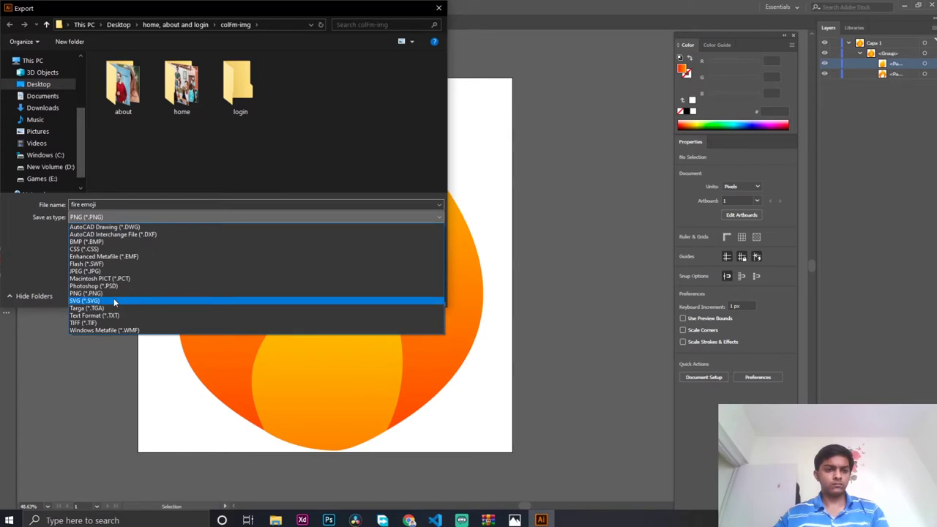
click(113, 300)
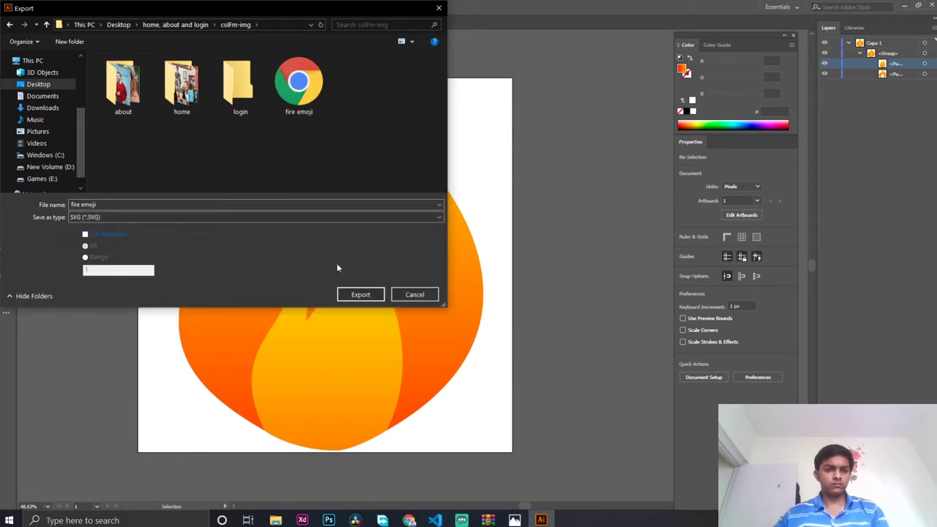
click(358, 294)
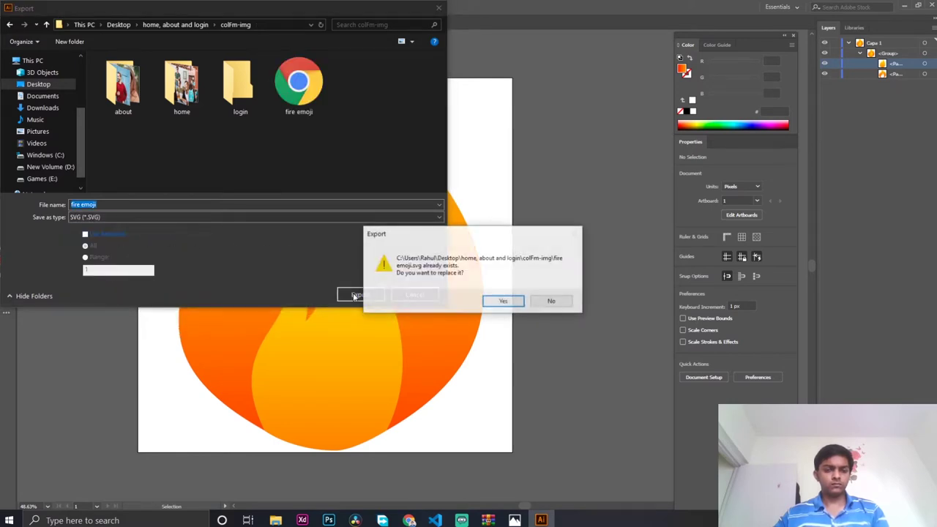
click(499, 300)
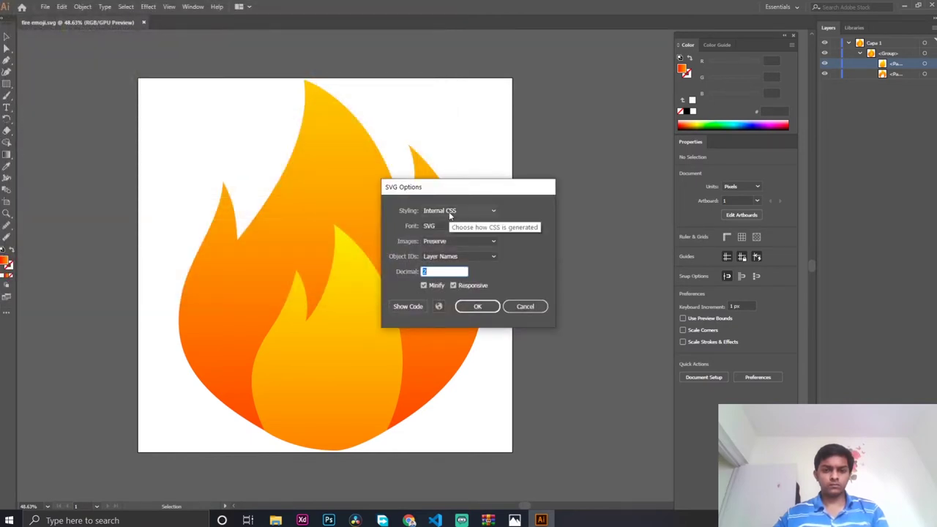
Keep Internal CSS styling, SVG font, Preserve images and Layer Names object IDs in the SVG options, and complete the export
click(450, 212)
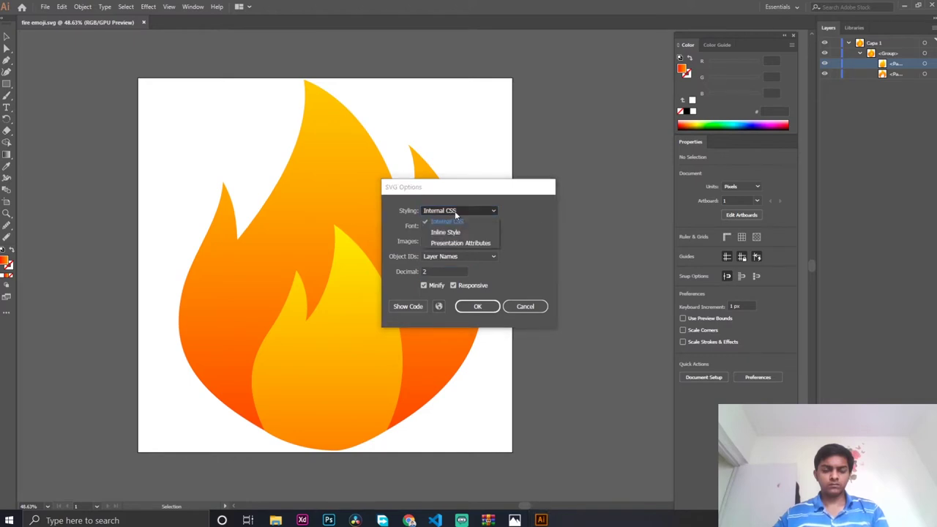
click(454, 211)
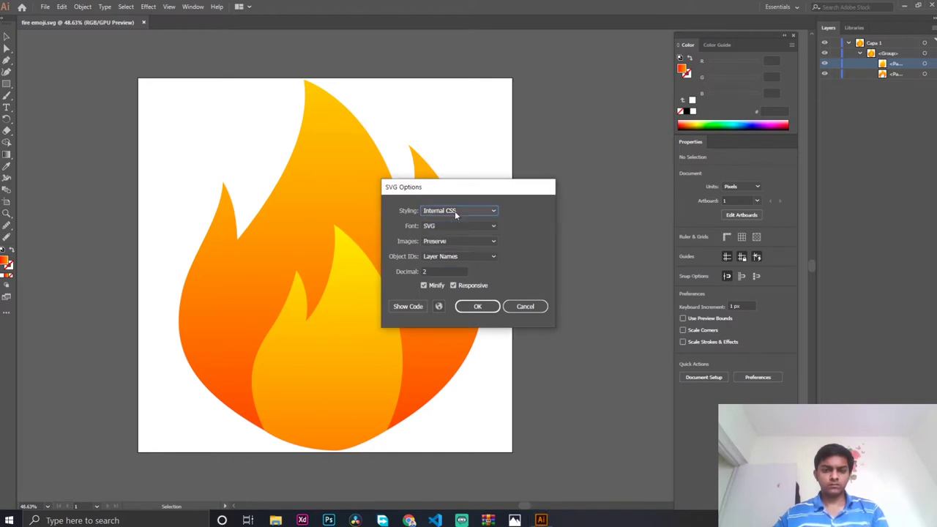
click(455, 257)
click(453, 257)
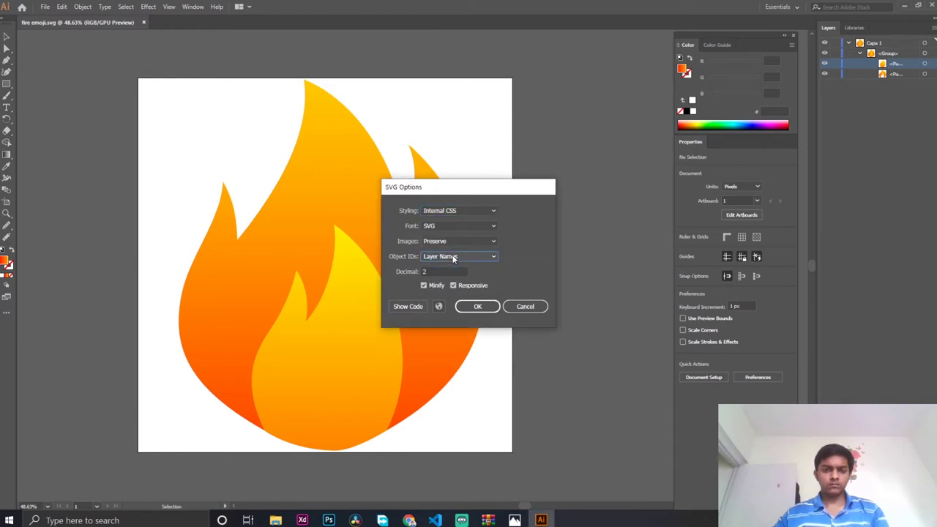
click(453, 242)
click(453, 242)
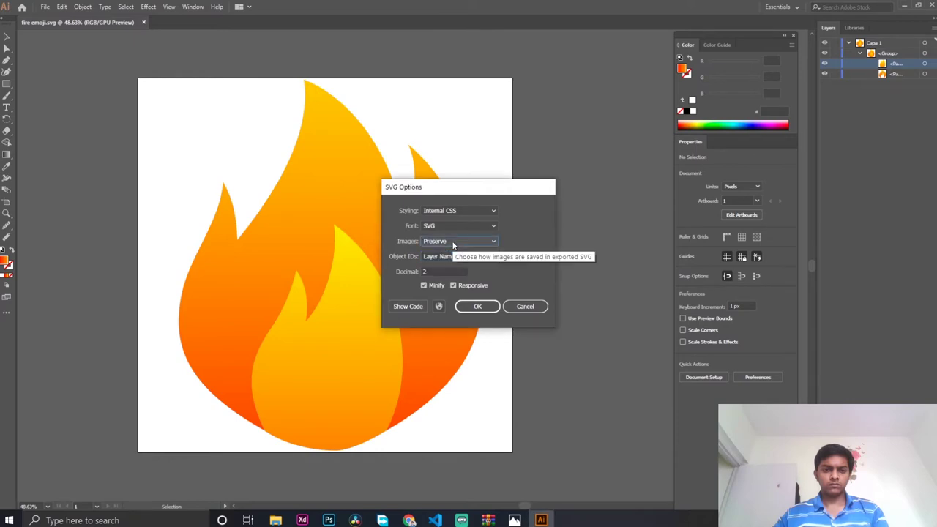
click(456, 227)
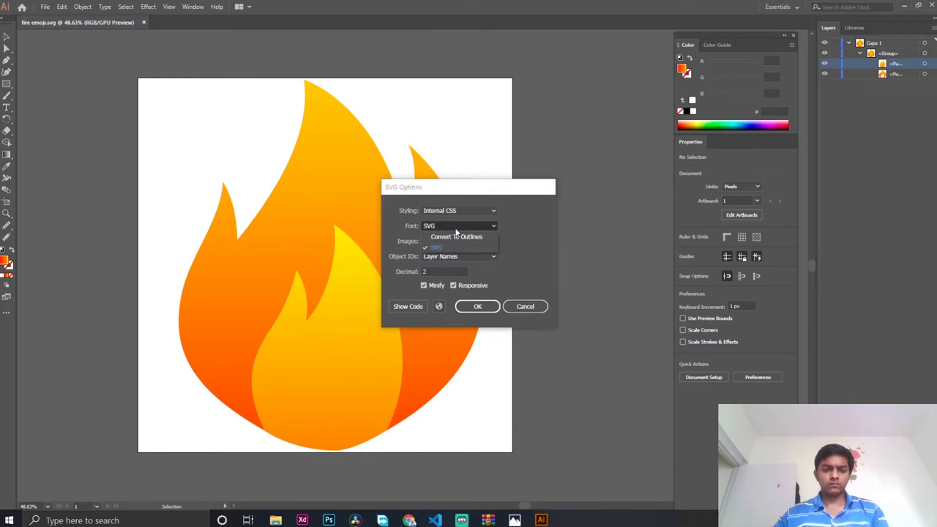
click(455, 231)
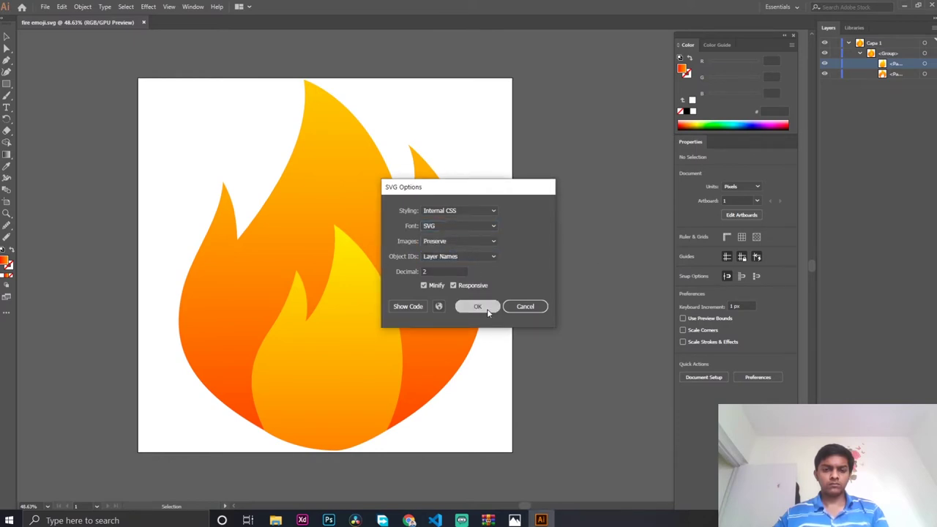
click(477, 306)
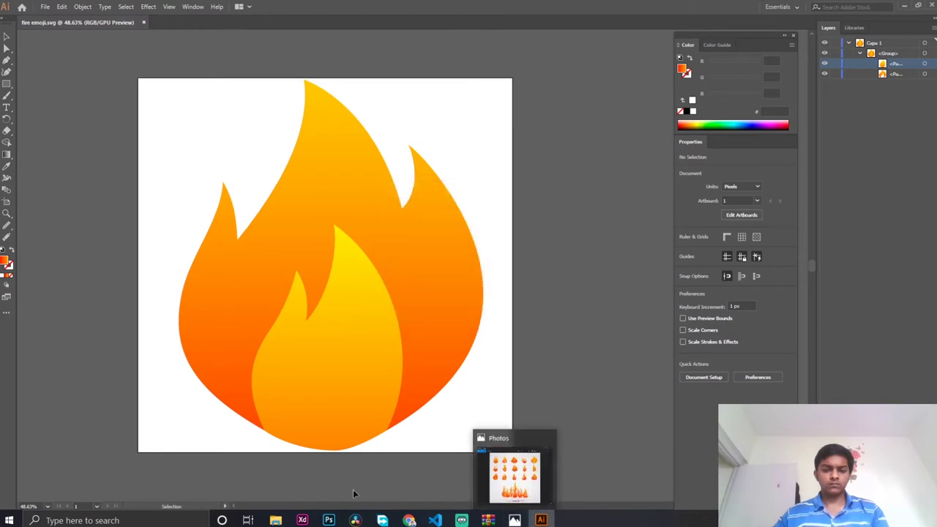
Check the colFm-img folder in File Explorer, and reload fire emoji.svg in Chrome to preview the new export
click(276, 519)
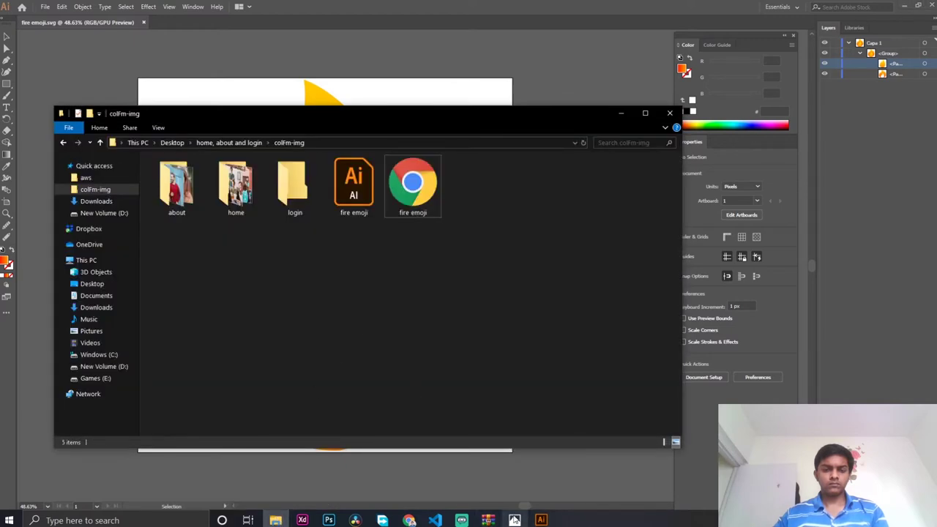
click(409, 520)
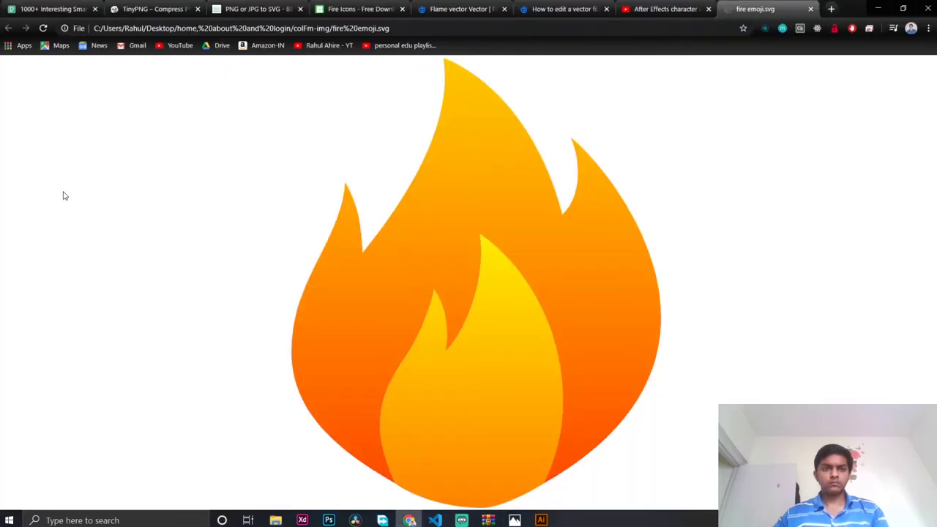
click(41, 29)
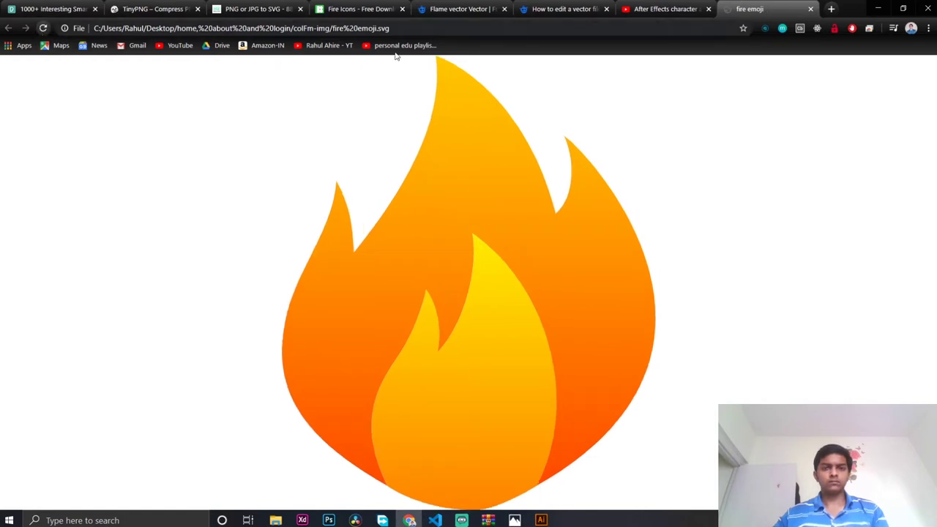
Inspect the flame SVG's elements with its defs expanded, view its page source, and close both views
right_click(301, 273)
click(279, 299)
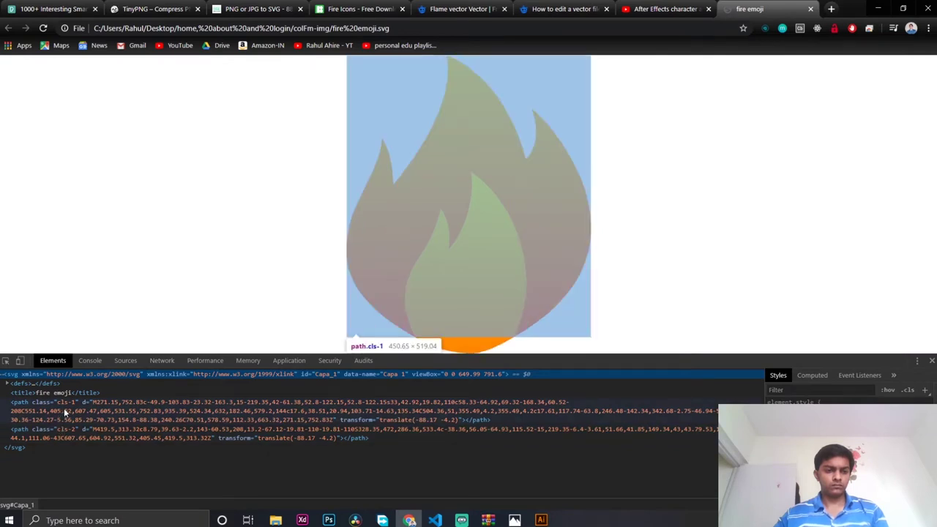
click(33, 384)
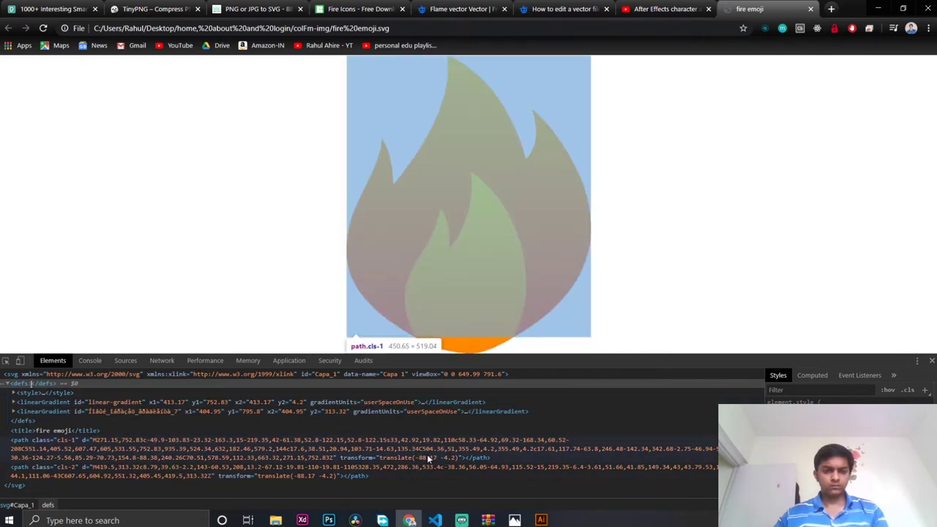
click(931, 360)
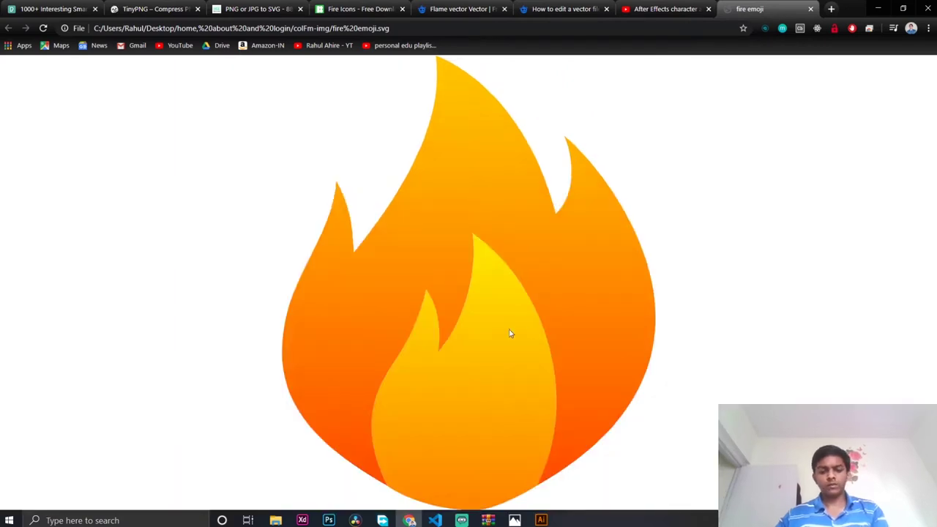
key(ctrl+u)
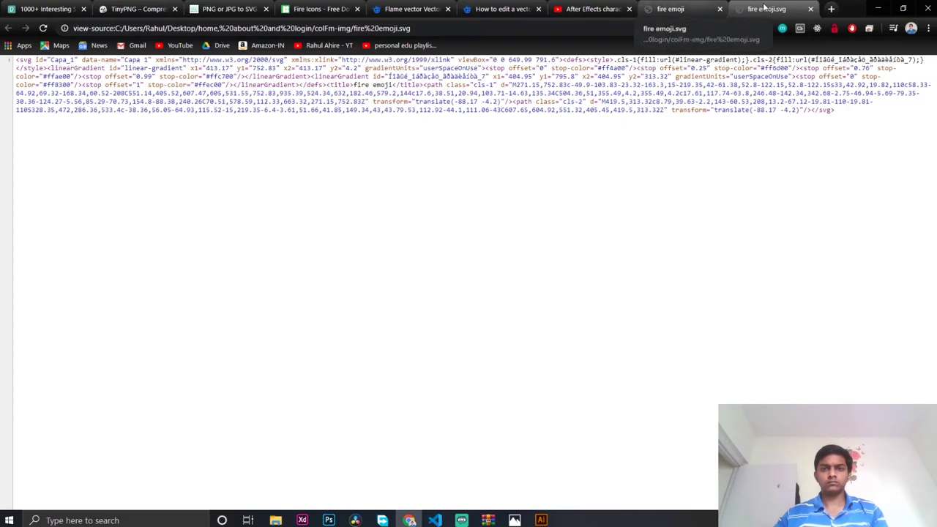
click(811, 8)
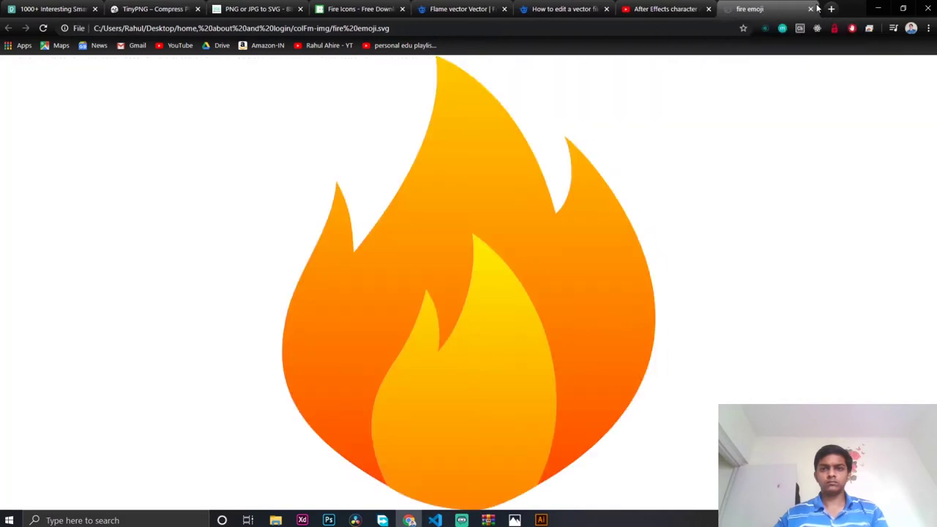
Search YouTube for "exporting transparent svg from illustrator" and watch part of "Adobe Illustrator CC - How to Make the Image Background Transparent"
click(662, 9)
click(377, 172)
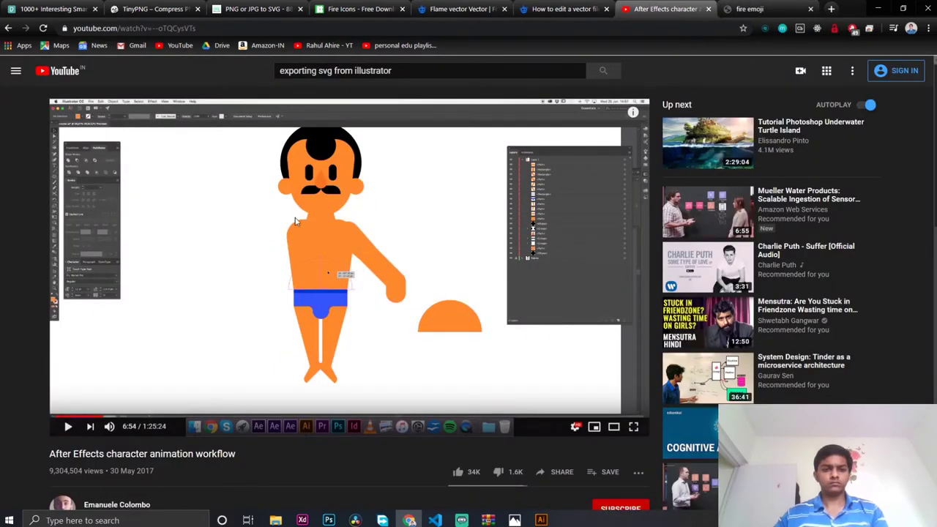
click(317, 71)
text(transparent)
key(Return)
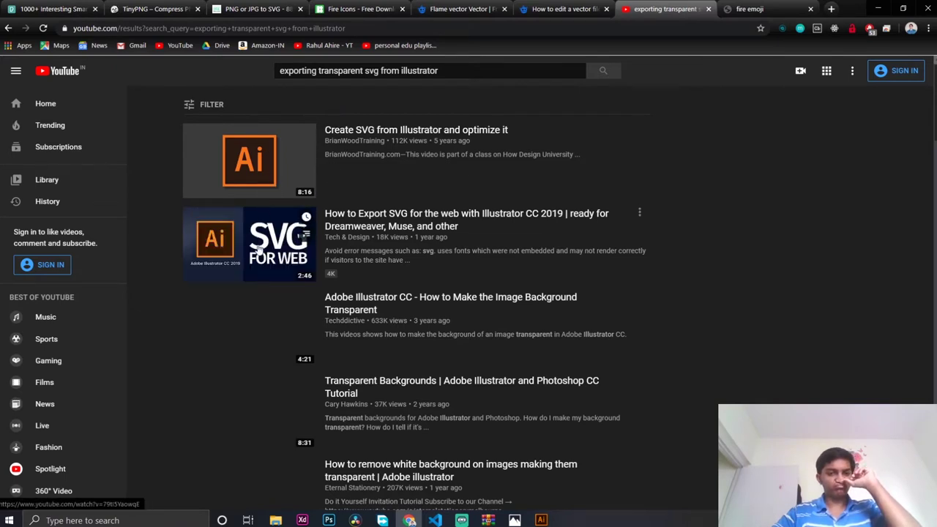
click(261, 320)
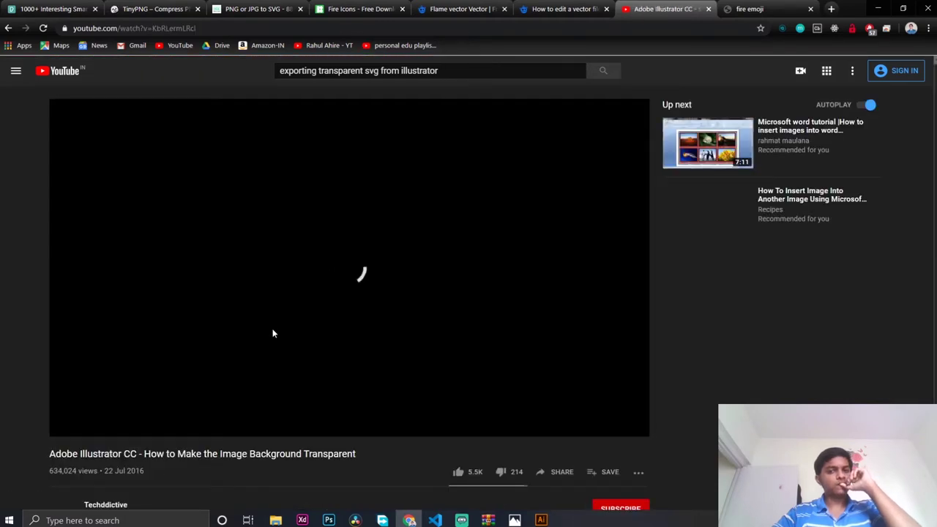
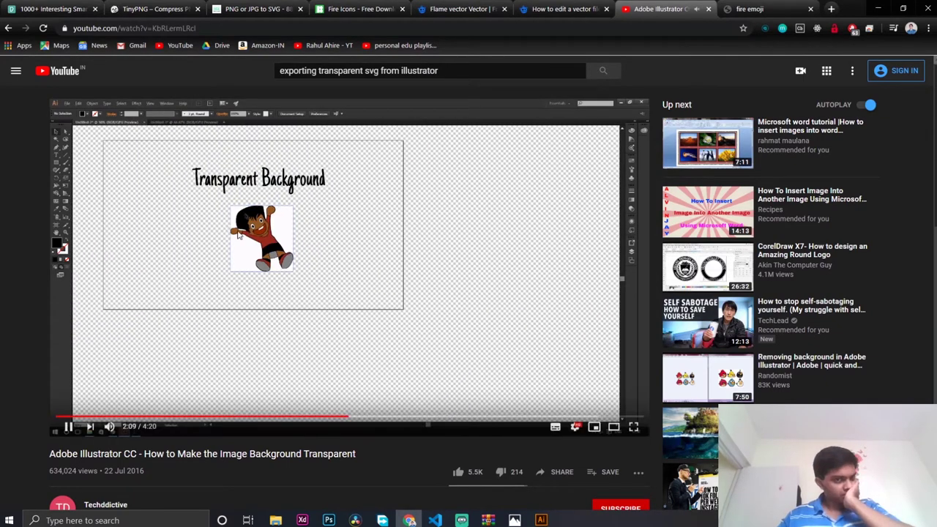
key(space)
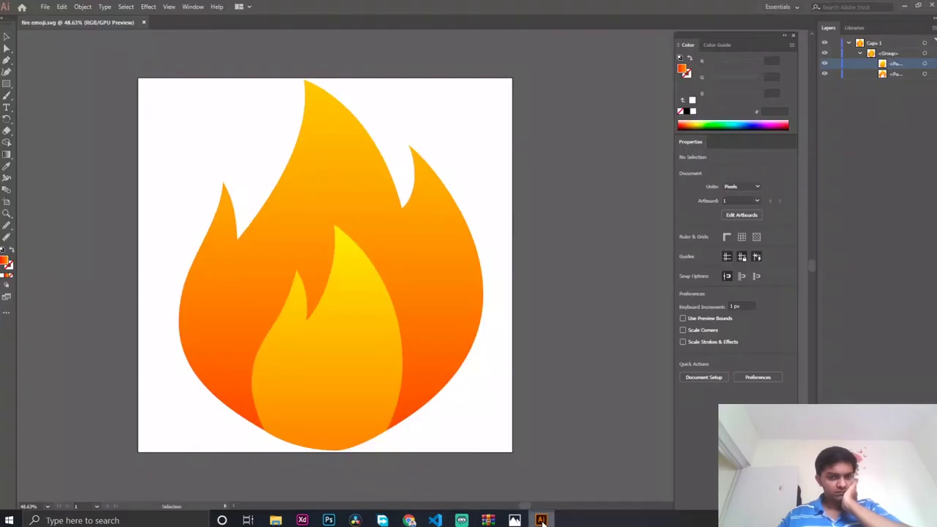
Switch back to Illustrator and show the transparency grid behind the flame artwork
click(540, 519)
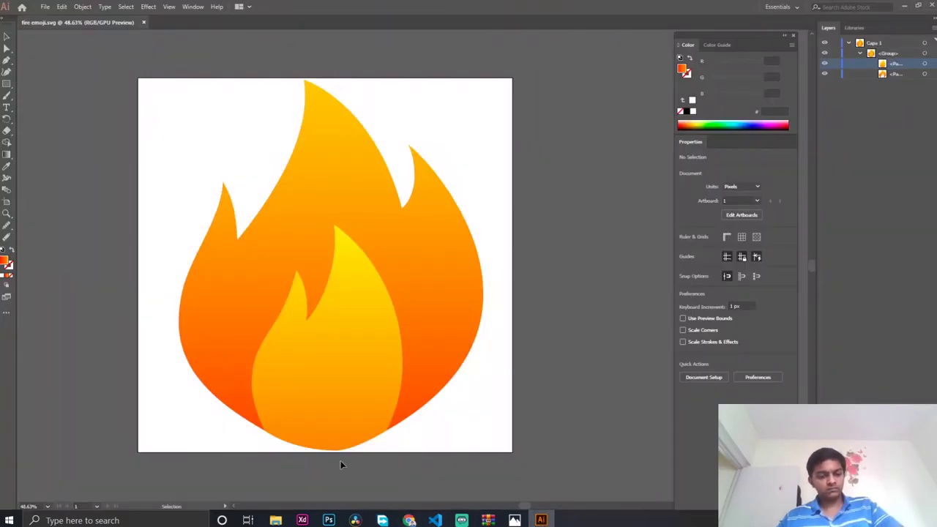
key(ctrl+shift+d)
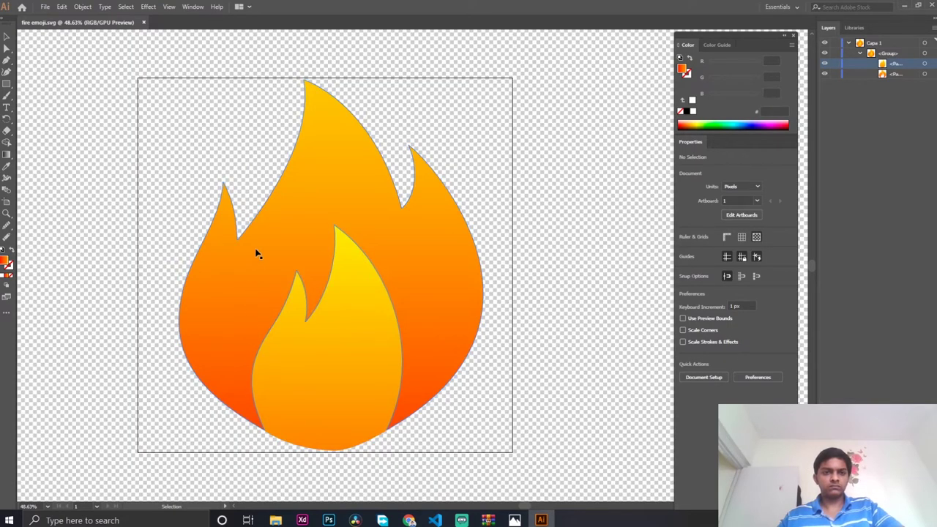
Examine the flame's edges and the artboard around it against the transparency grid
scroll(261, 253, down, 1)
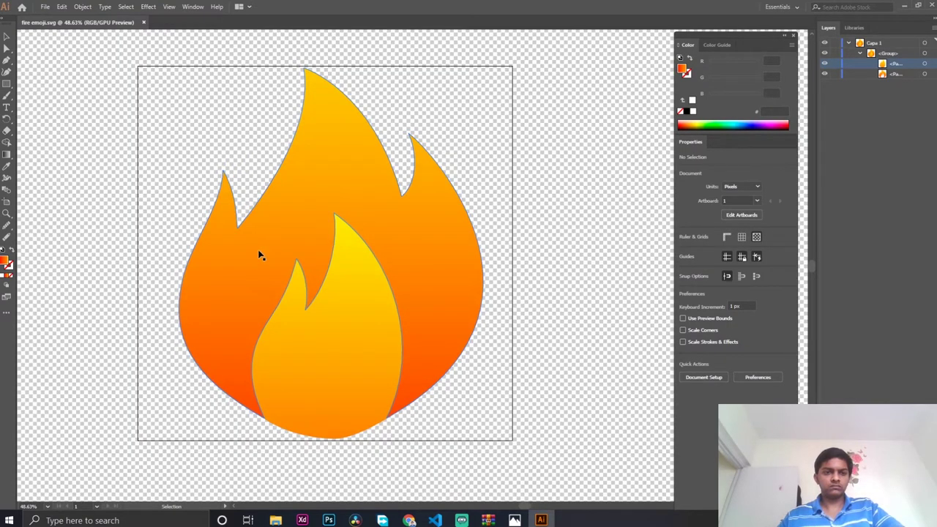
scroll(262, 255, up, 1)
scroll(261, 254, down, 1)
scroll(261, 255, up, 1)
scroll(259, 255, up, 1)
scroll(259, 255, down, 1)
scroll(259, 254, up, 1)
scroll(259, 254, down, 1)
scroll(259, 254, up, 1)
scroll(259, 255, down, 1)
scroll(259, 255, up, 1)
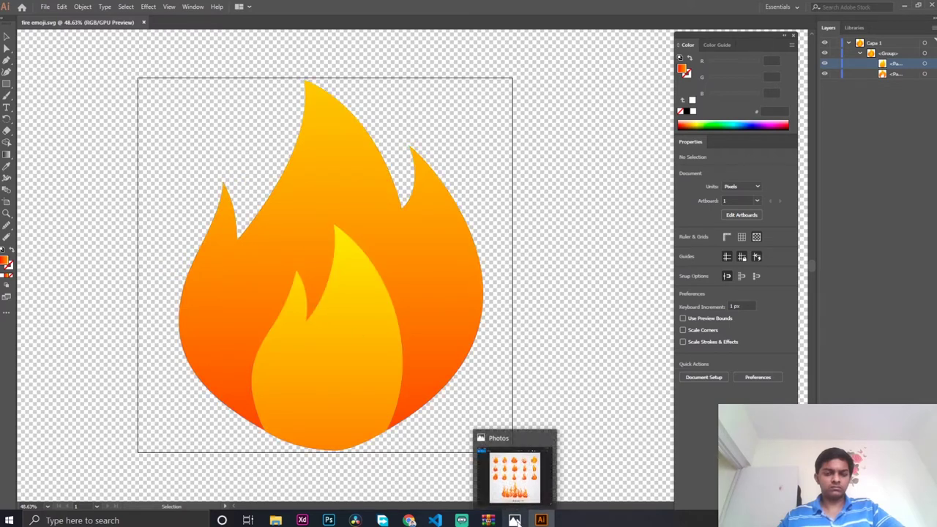
Switch to Chrome, view the flame SVG preview and open a new tab
click(488, 521)
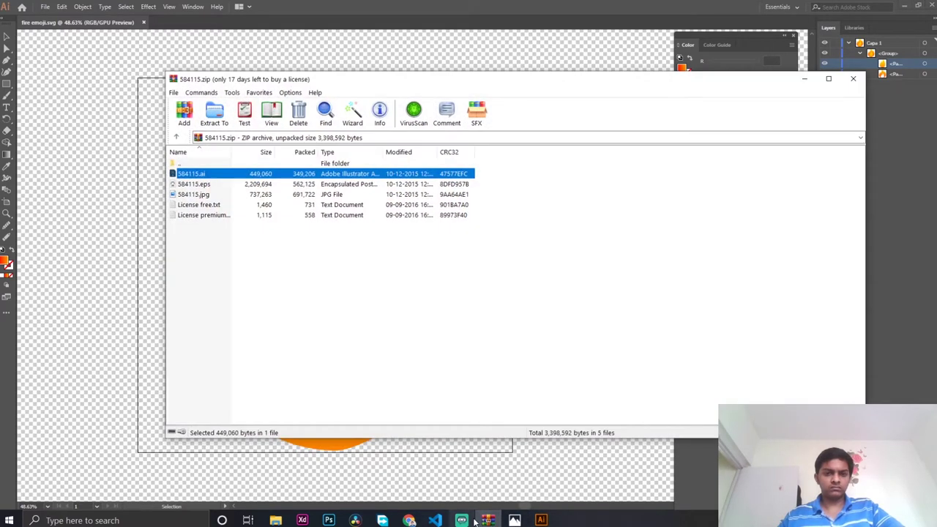
click(409, 520)
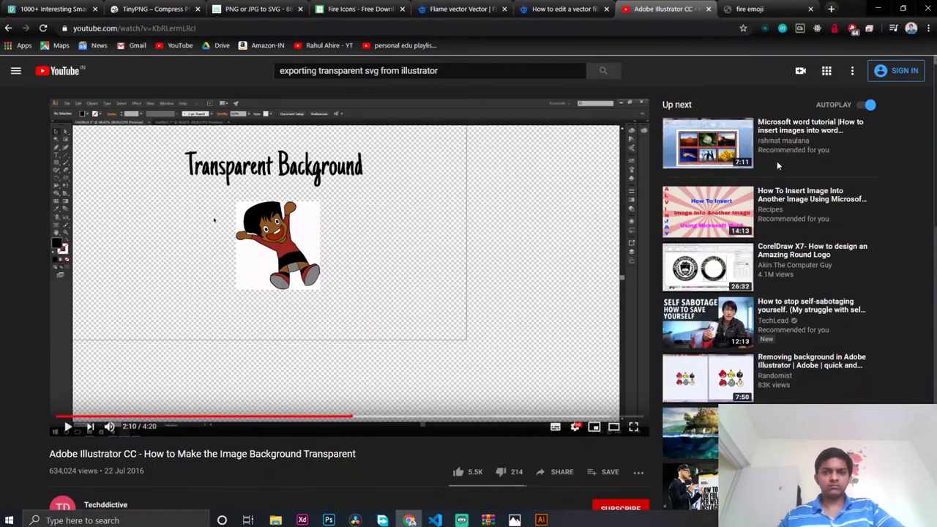
click(744, 8)
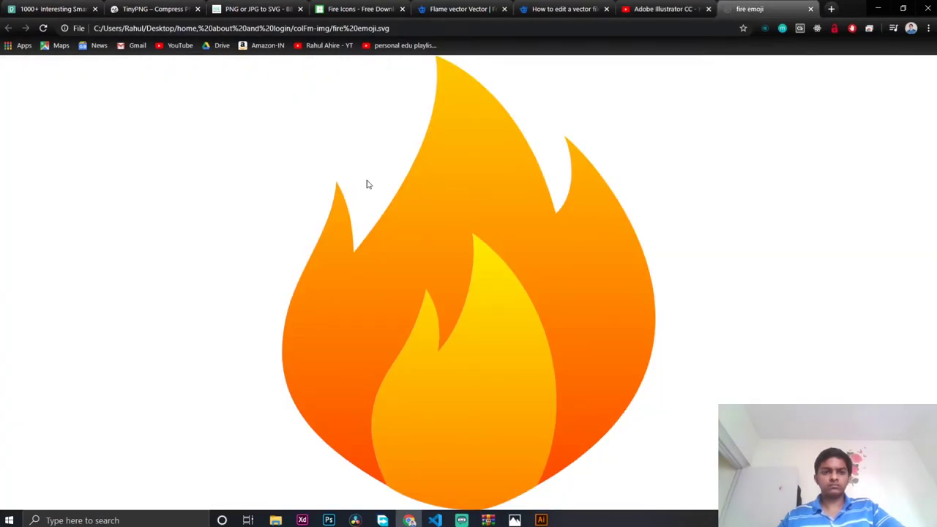
click(830, 9)
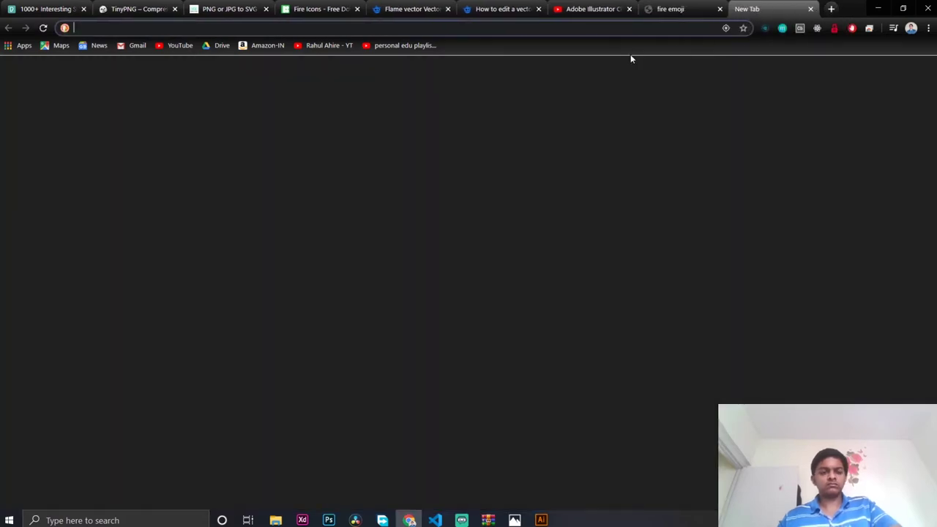
text(res)
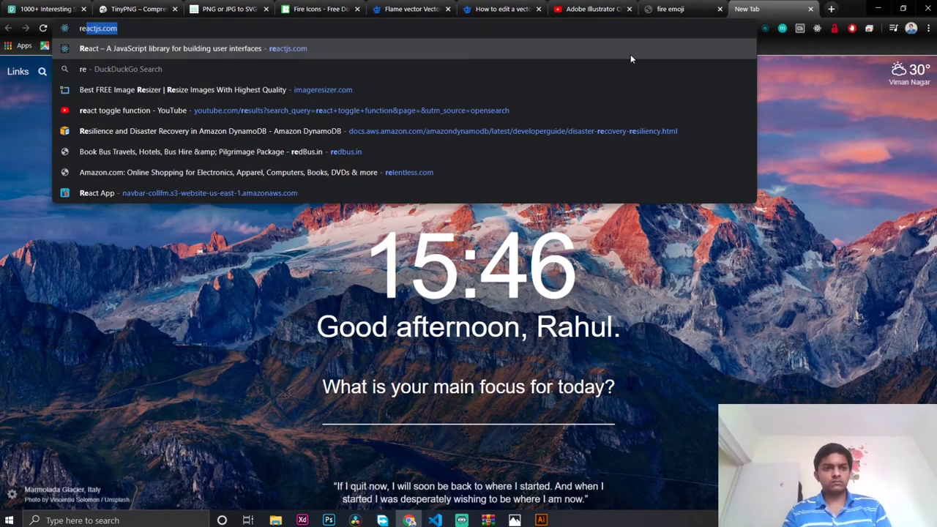
key(BackSpace)
key(BackSpace)
key(BackSpace)
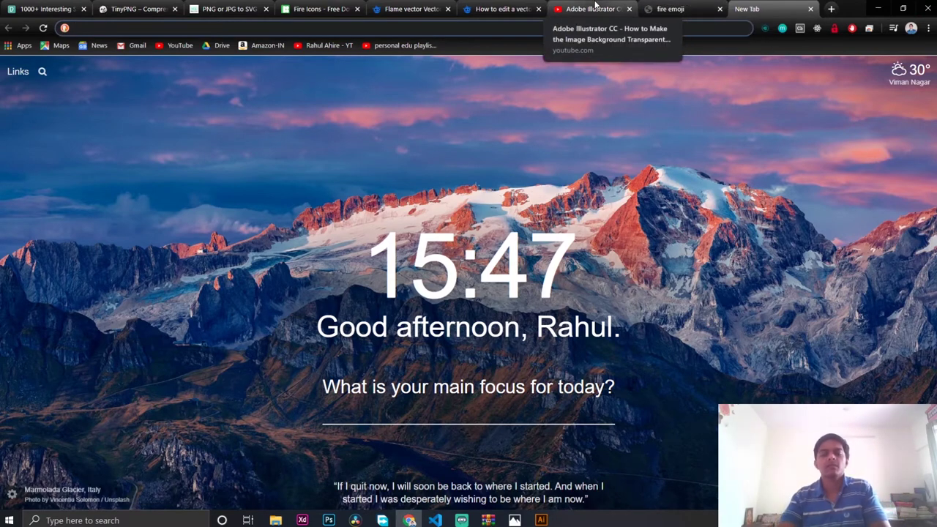
click(670, 9)
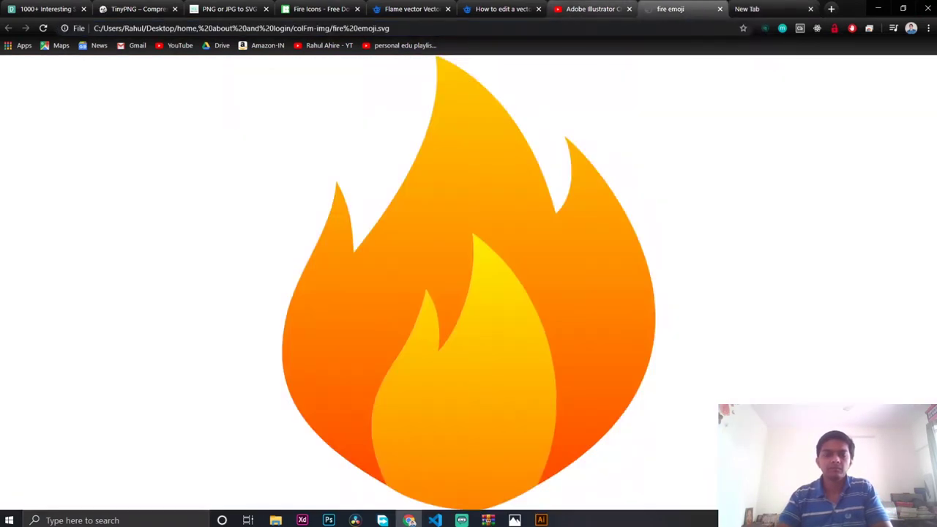
click(764, 8)
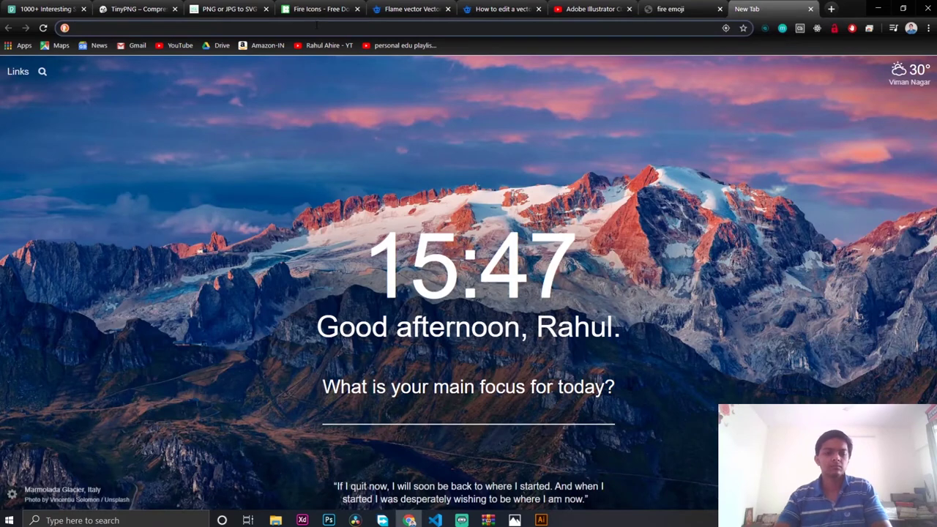
Search the web for "how to check backgroung transparency of svg"
text(how t)
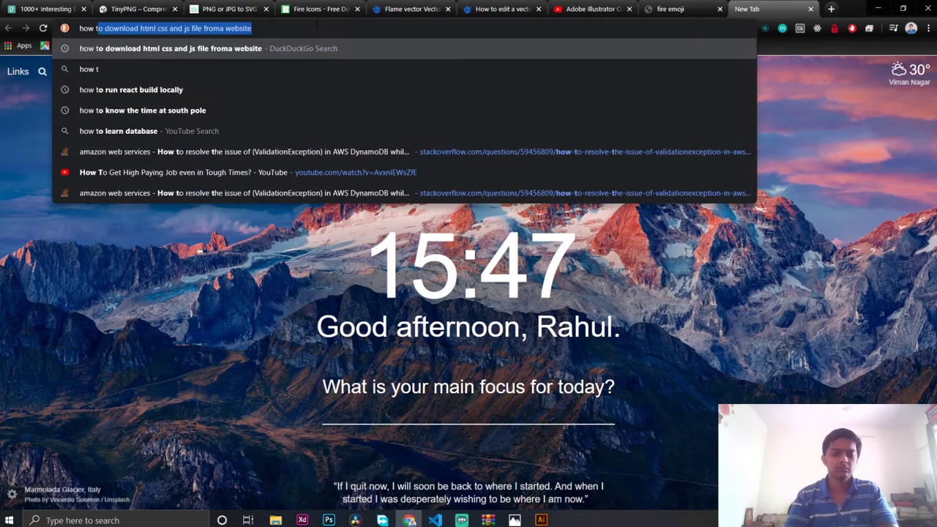
text(o check )
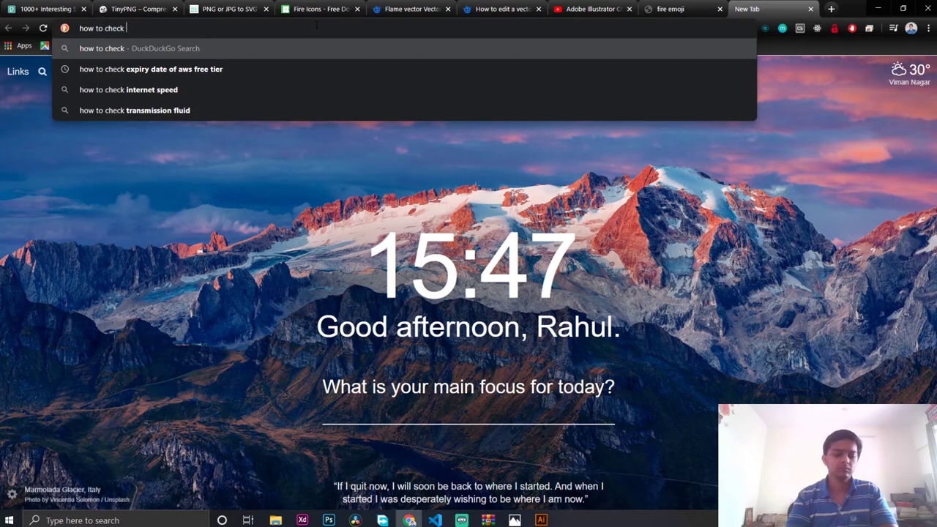
text(bac)
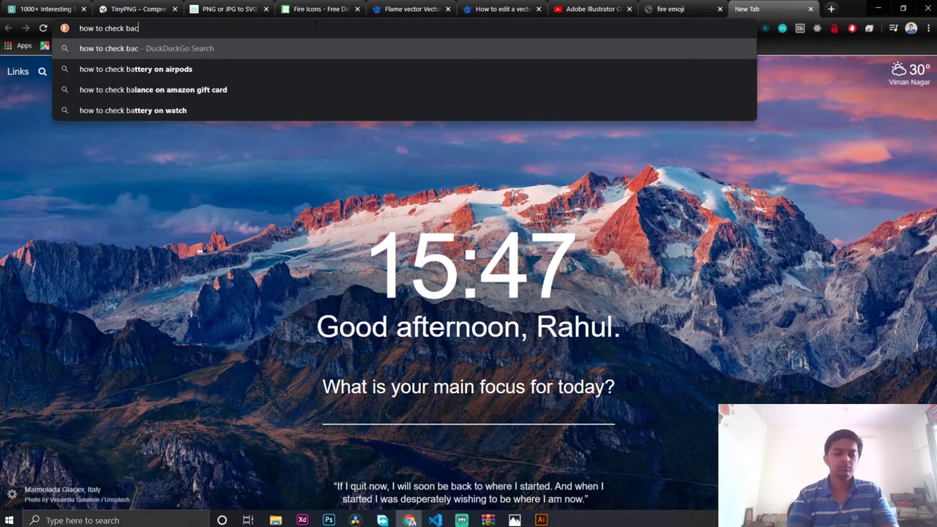
text(kgrou)
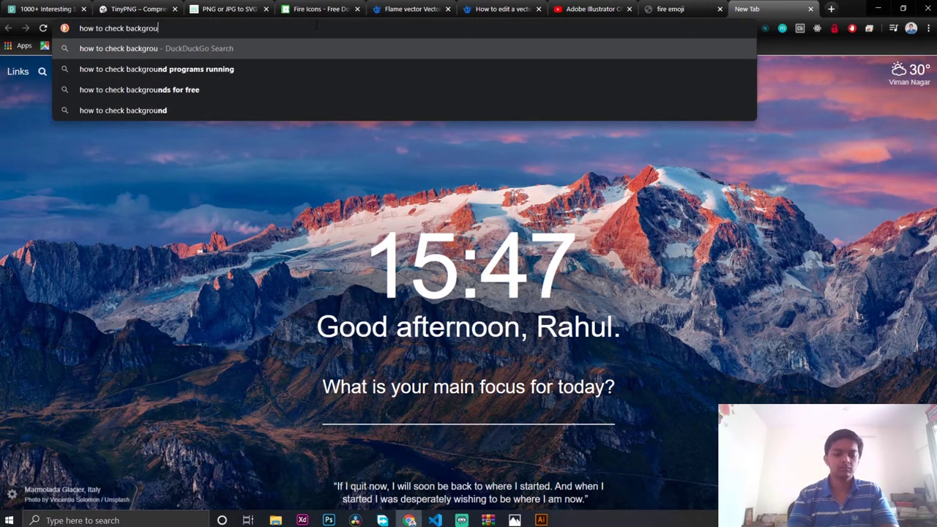
text(ng tr)
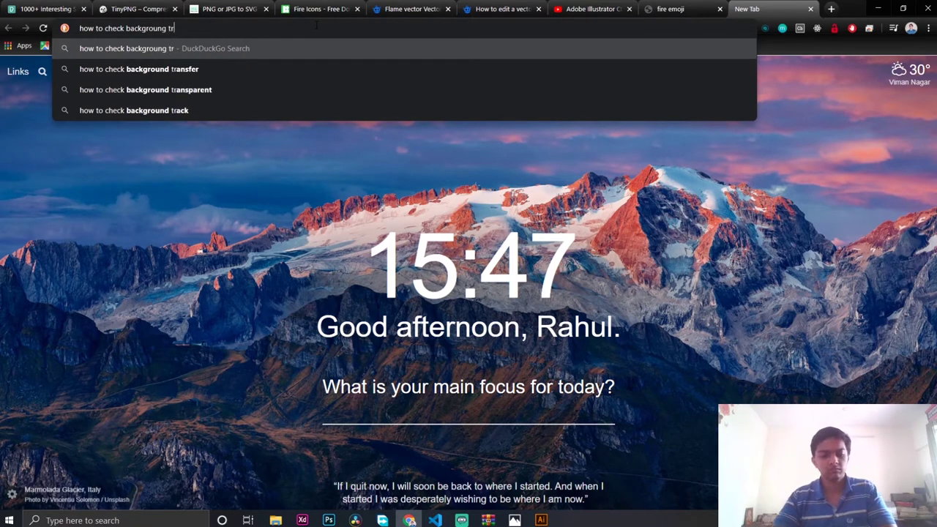
text(ansparen)
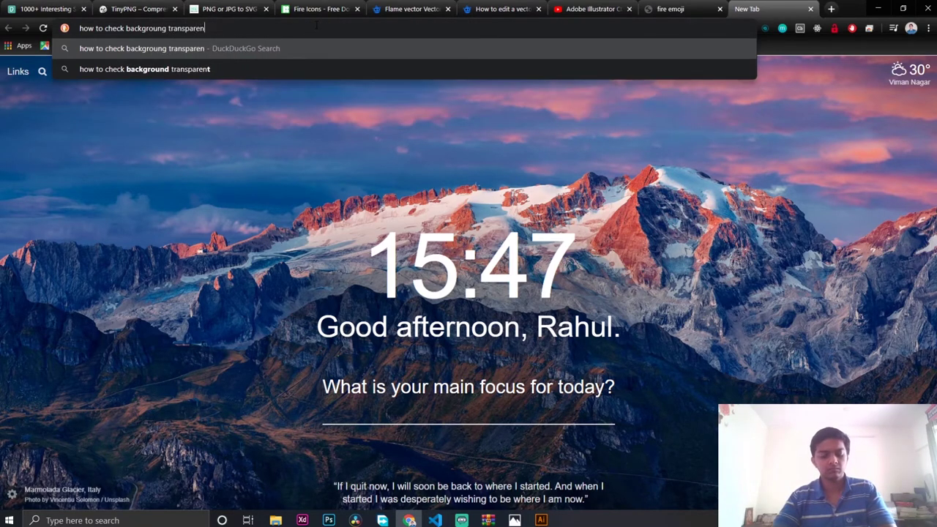
text(cy o)
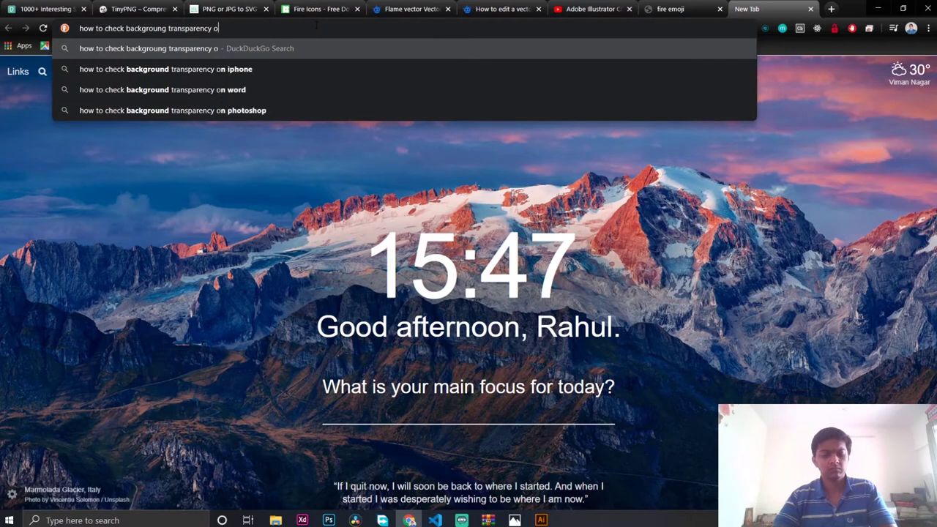
text(f svg)
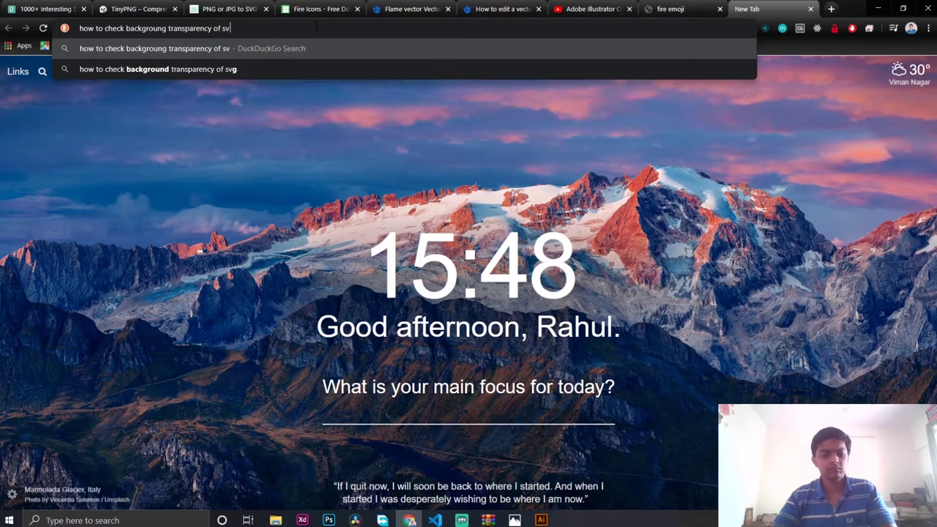
key(Return)
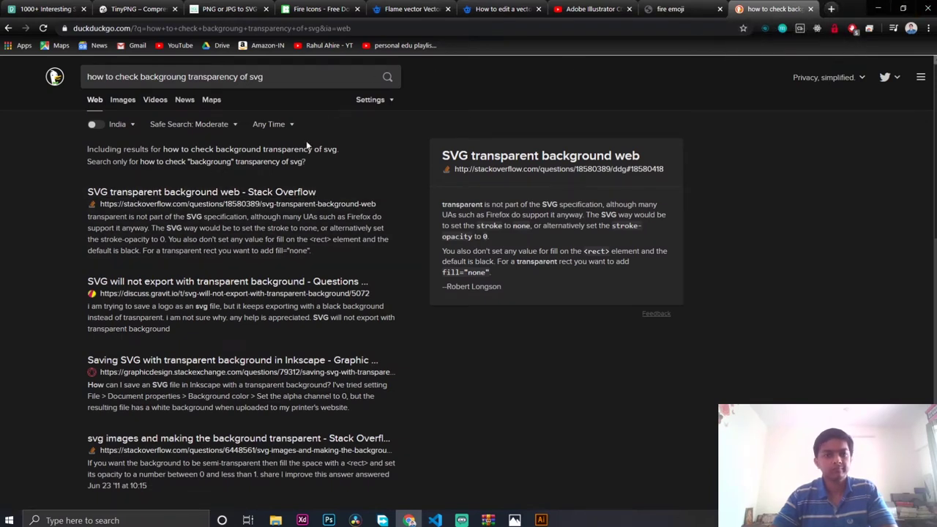
Open the Stack Overflow question "SVG transparent background web" and read its answers, including the full fill-opacity code line
click(267, 198)
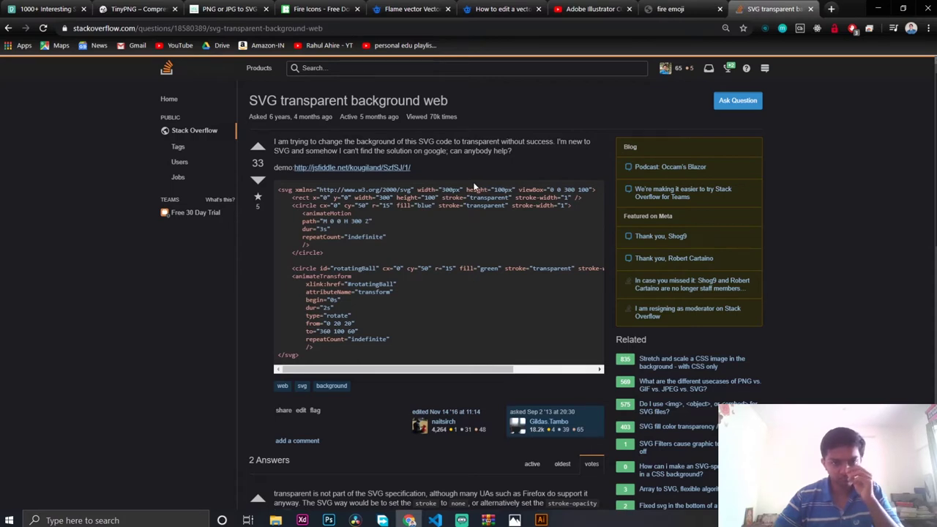
scroll(453, 292, down, 1)
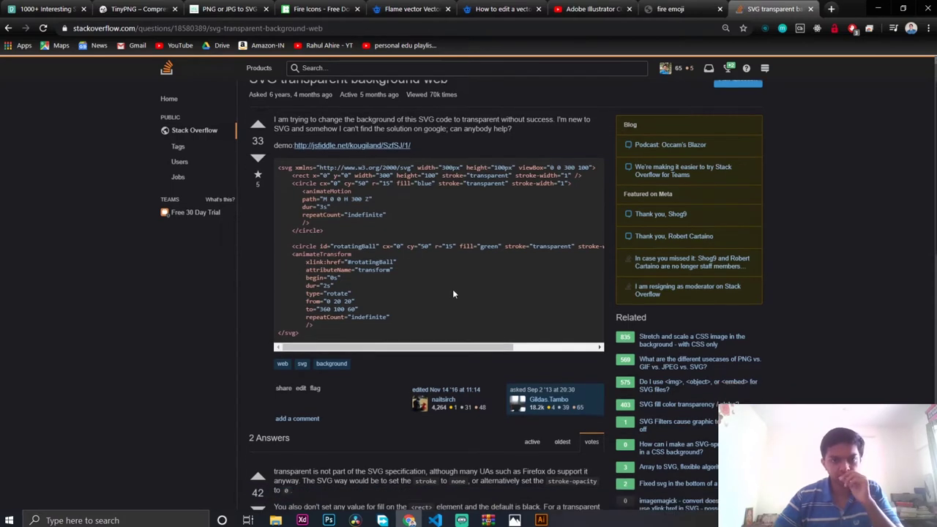
scroll(453, 293, down, 3)
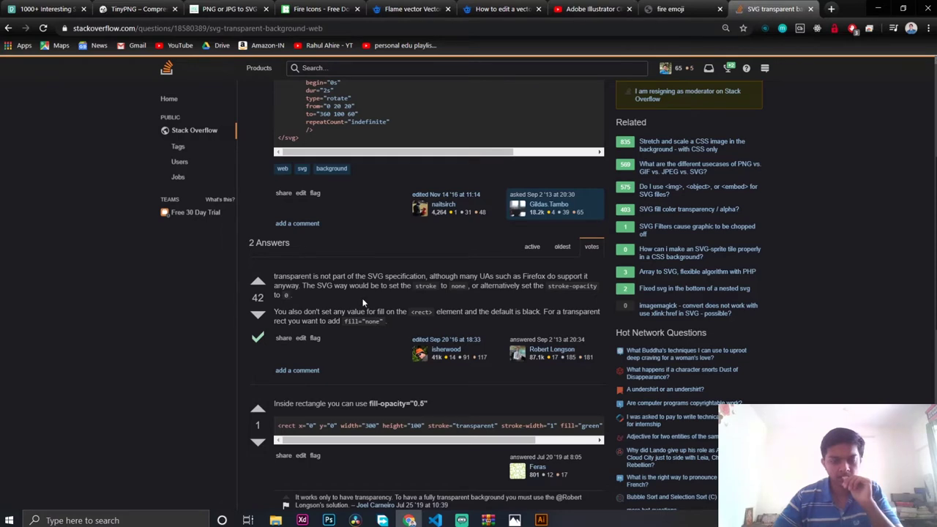
scroll(363, 303, down, 3)
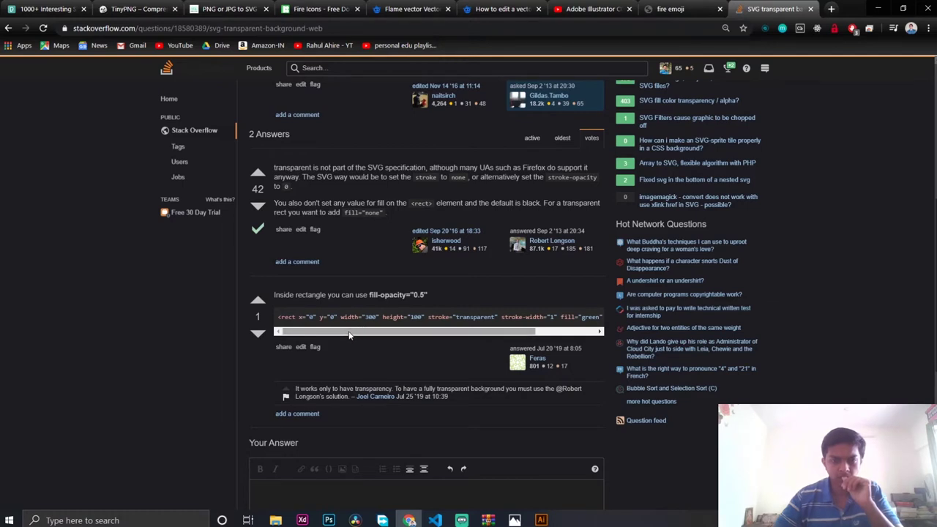
drag(349, 334, 424, 334)
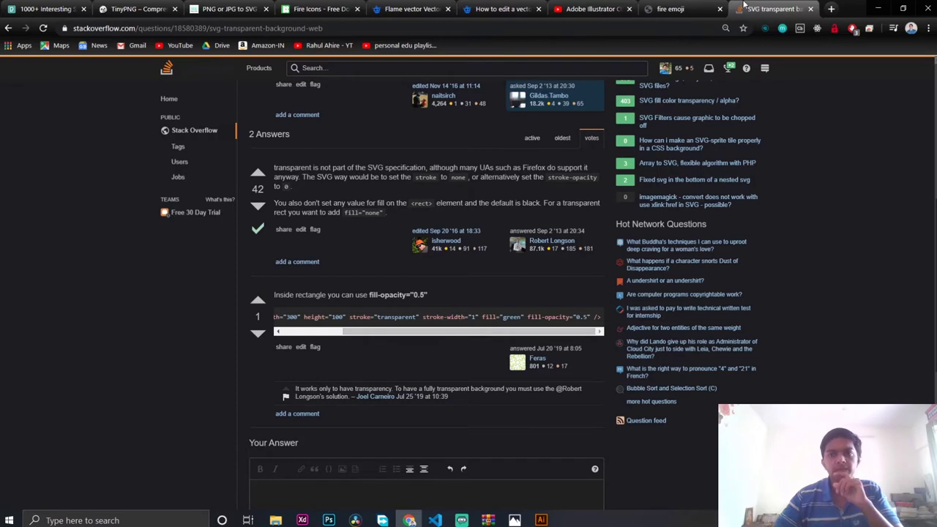
View the page source of the fire emoji SVG and copy all of its code
click(670, 9)
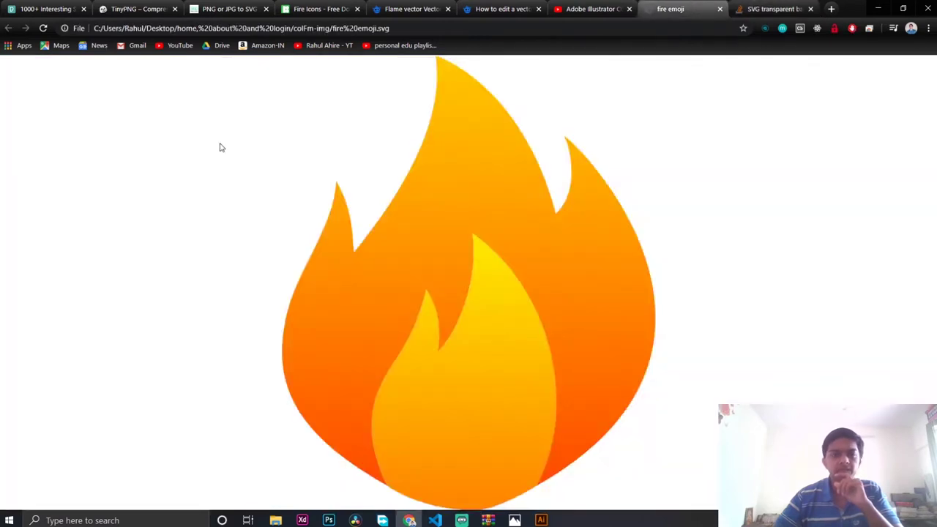
right_click(333, 113)
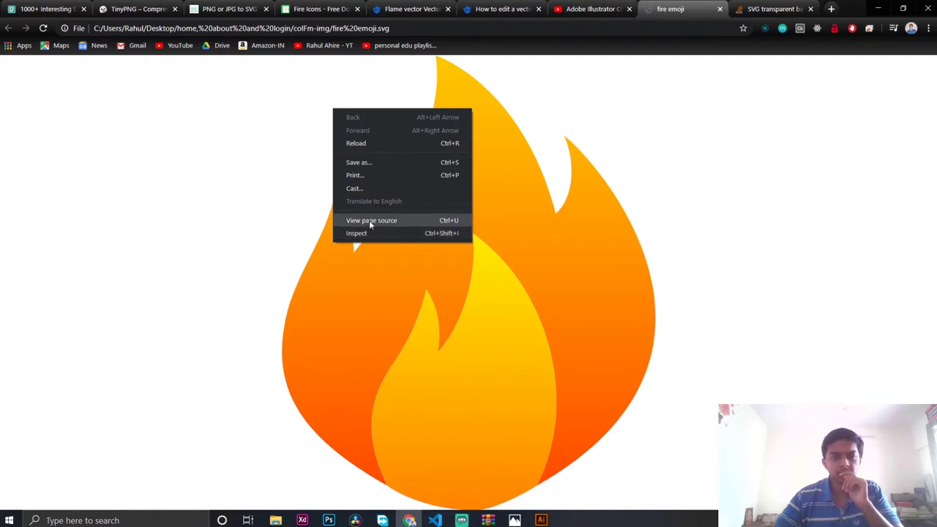
click(371, 222)
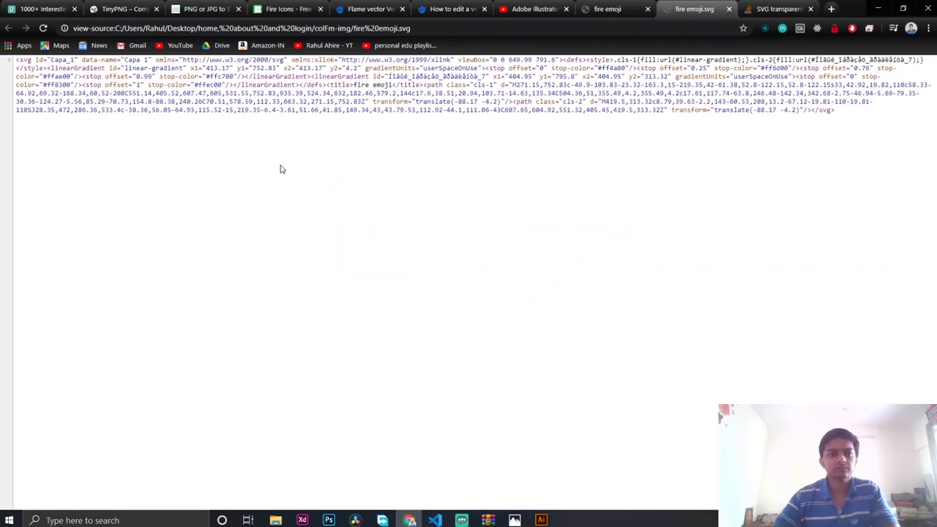
key(ctrl+a)
key(ctrl+c)
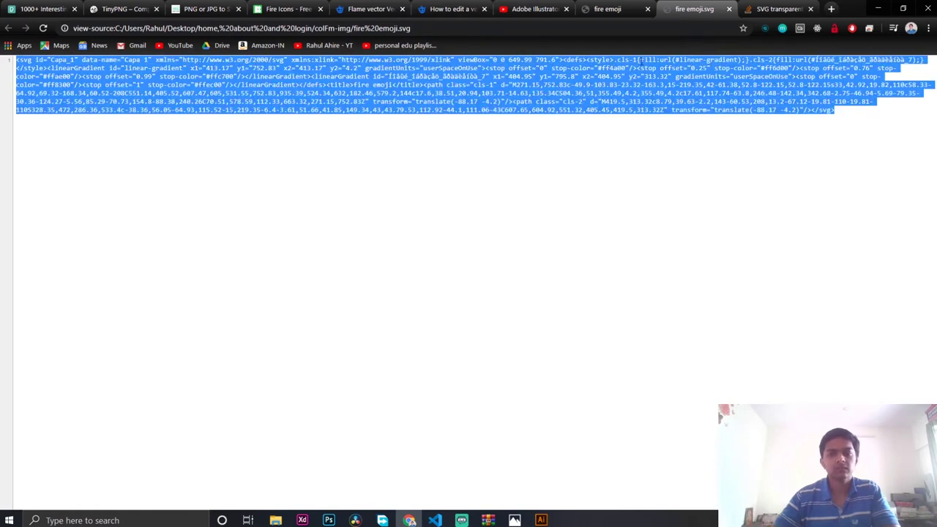
Open a new tab and close the six tabs that precede the YouTube video tab
click(831, 9)
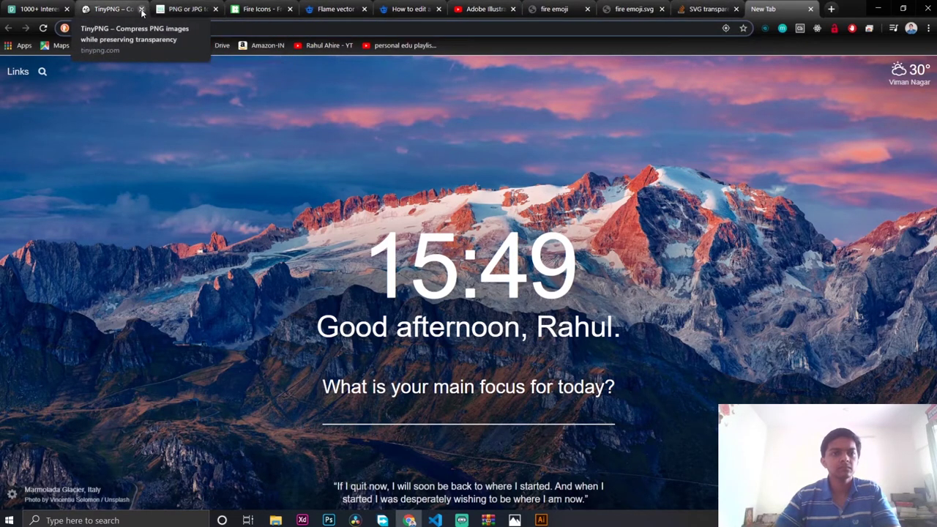
click(67, 9)
click(67, 9)
click(63, 8)
click(66, 9)
click(67, 8)
click(67, 8)
click(66, 9)
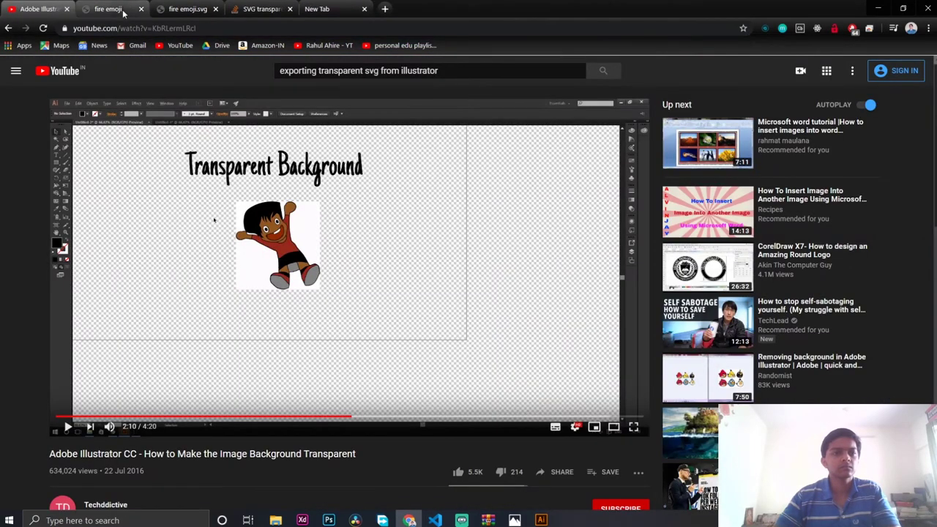
Glance at the SVG source once more and search the web for "html beautifier" in the new tab
click(196, 9)
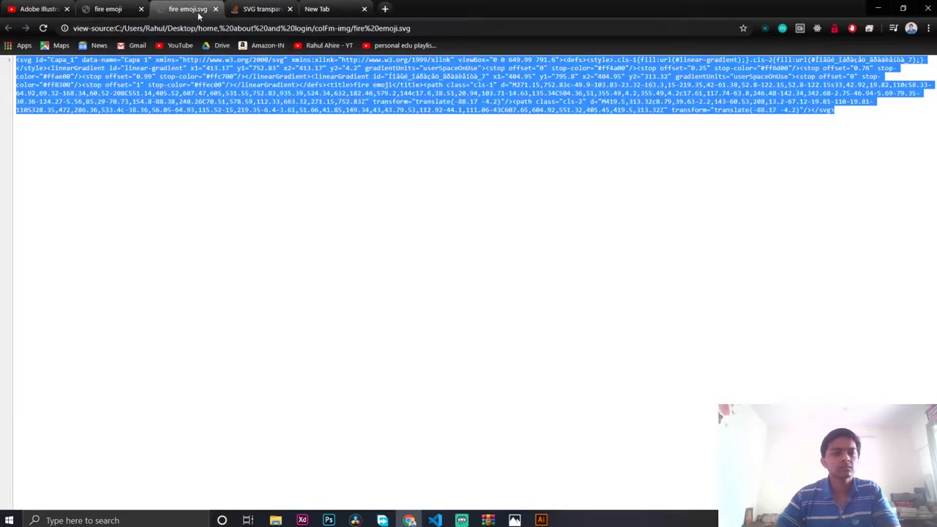
click(301, 7)
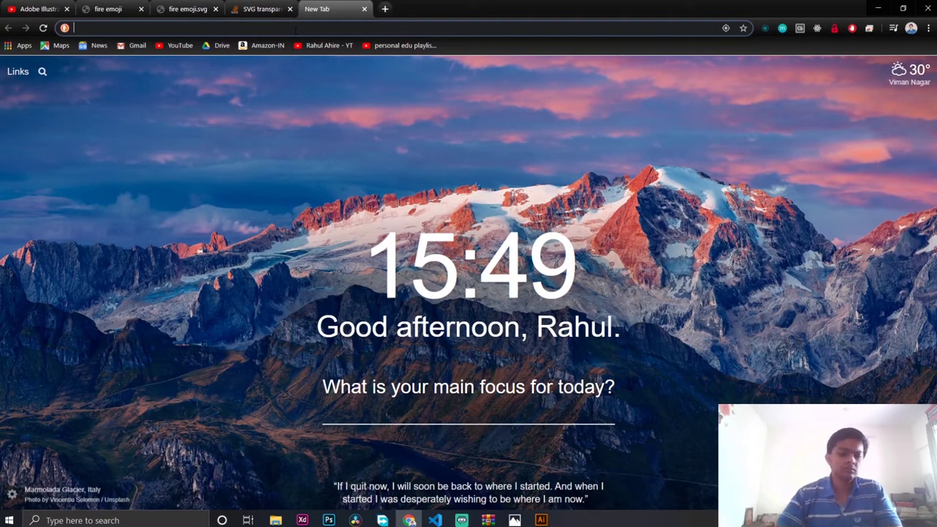
click(295, 29)
text(html )
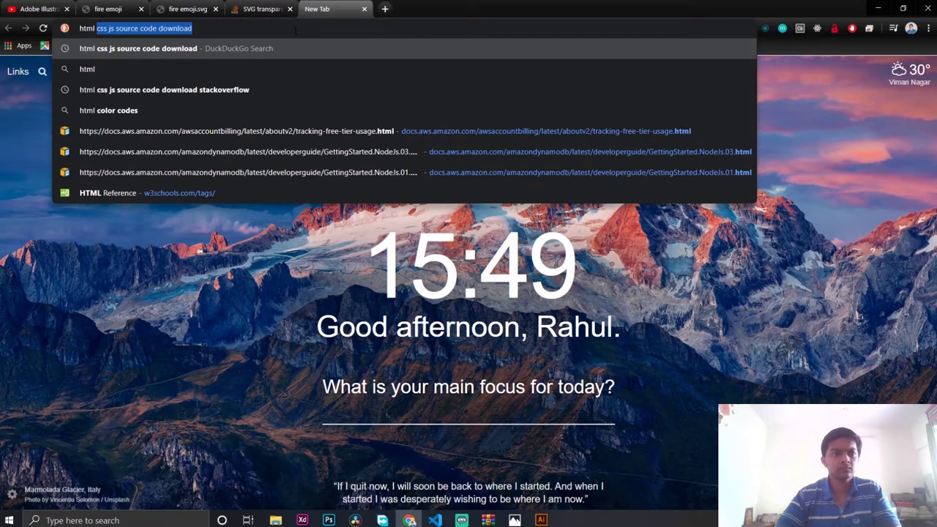
text(beua)
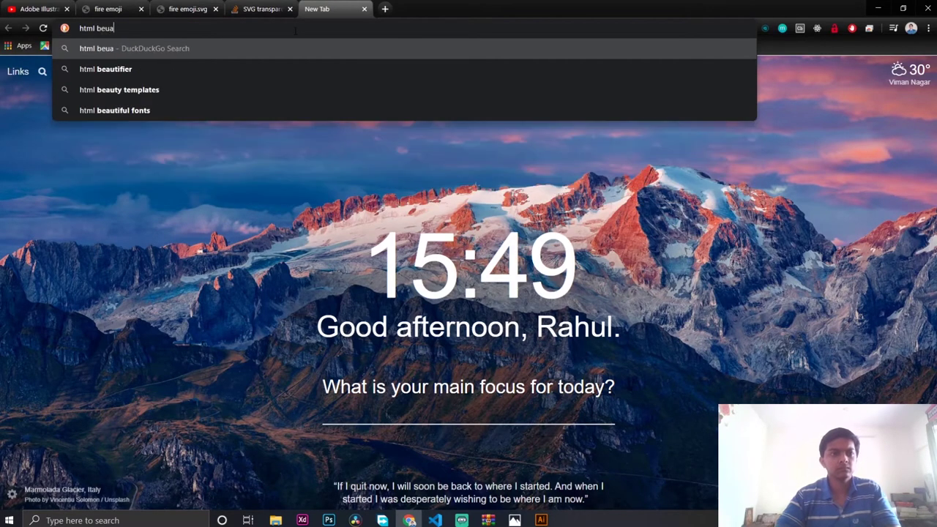
key(Down)
key(Return)
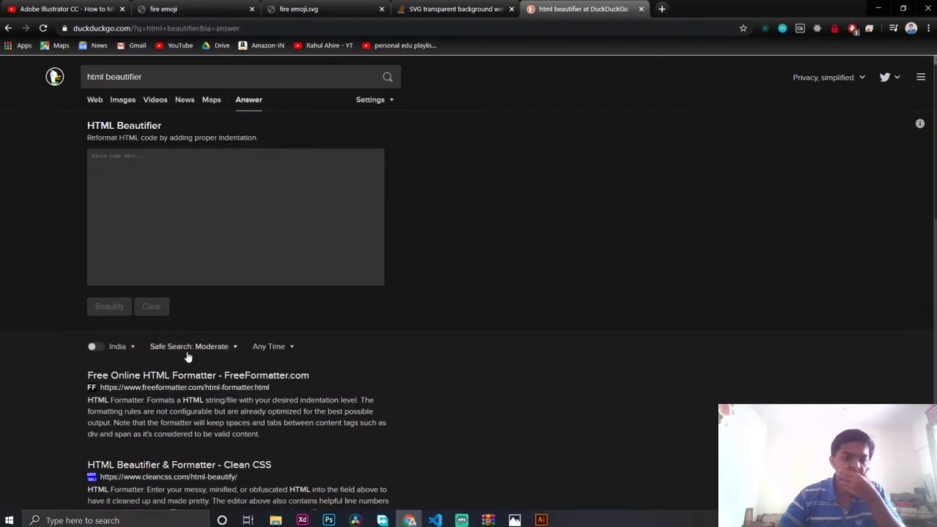
Look through the search results and open the Free Online HTML Formatter from FreeFormatter.com
scroll(188, 354, down, 3)
scroll(209, 329, down, 1)
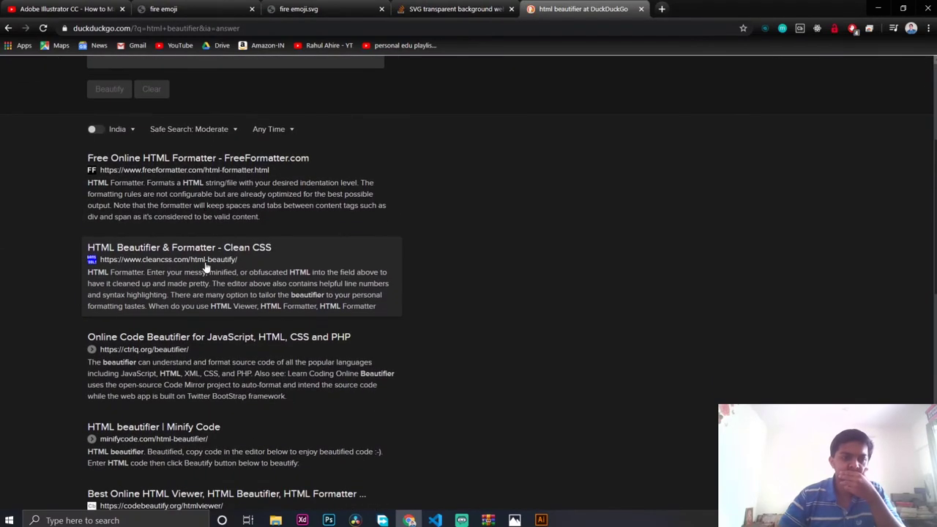
click(203, 158)
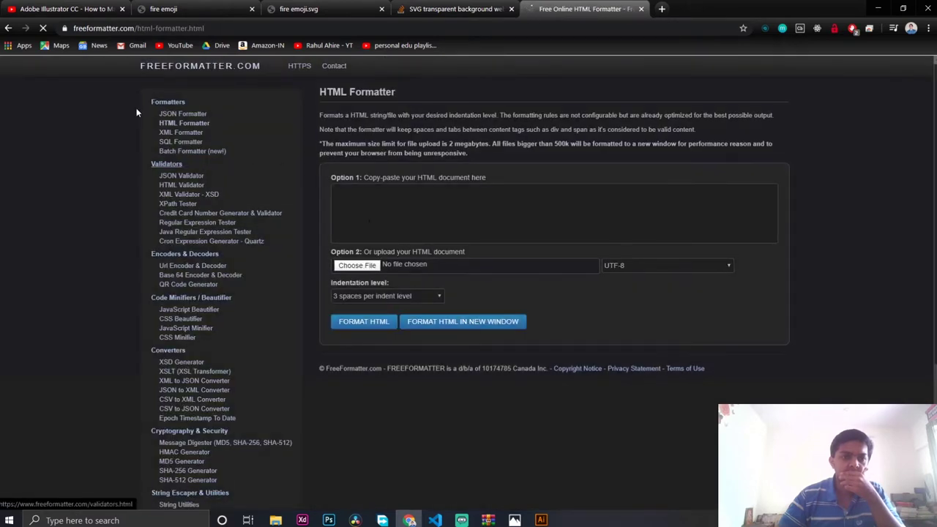
Return to the "html beautifier" search results and open the Code Beautify HTML Viewer instead
click(8, 28)
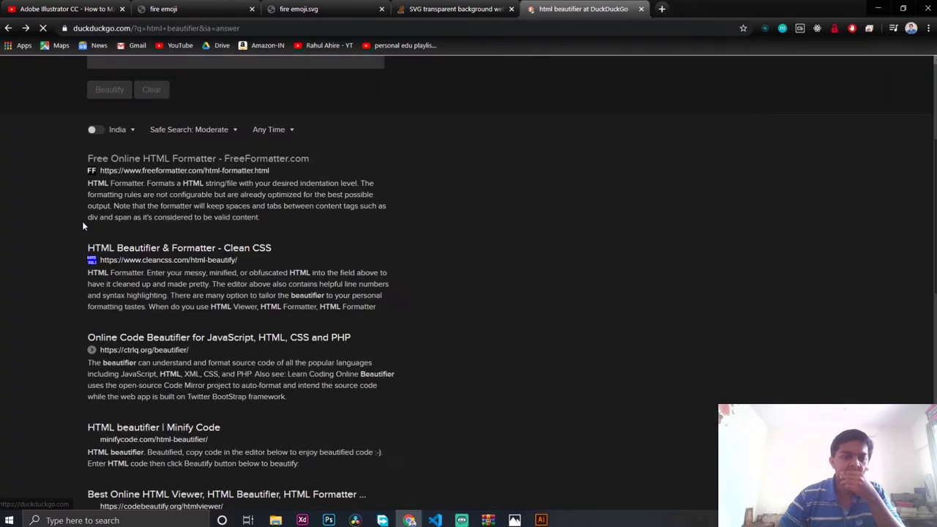
scroll(83, 227, down, 3)
scroll(83, 226, down, 1)
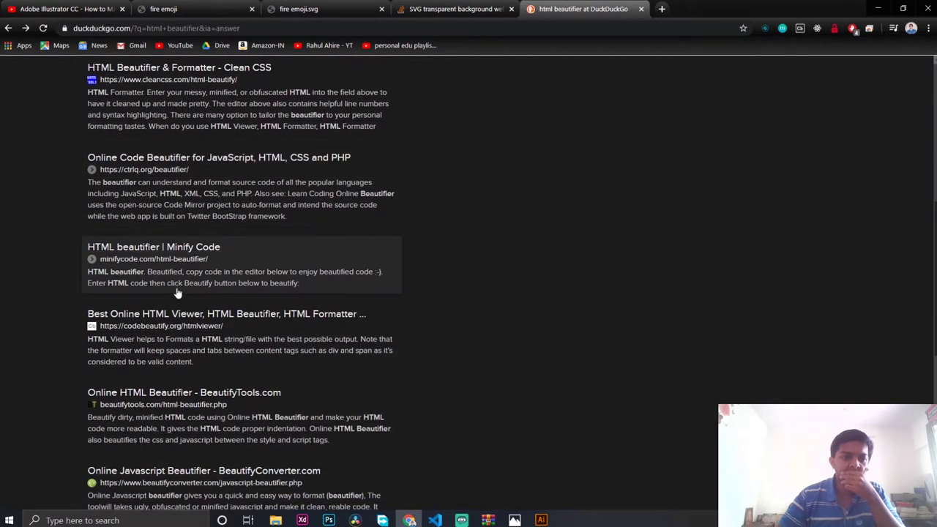
click(191, 314)
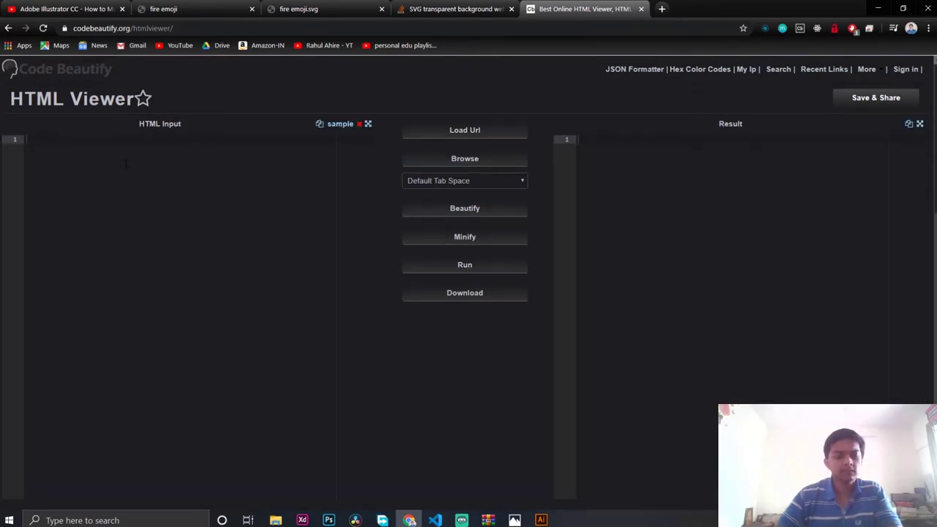
Paste the copied fire emoji SVG source into the HTML input and beautify it
click(296, 10)
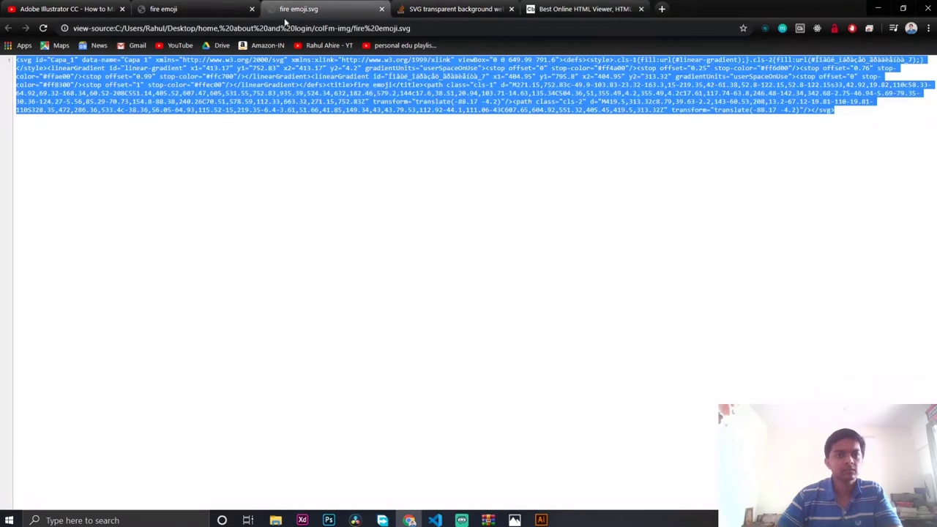
click(523, 13)
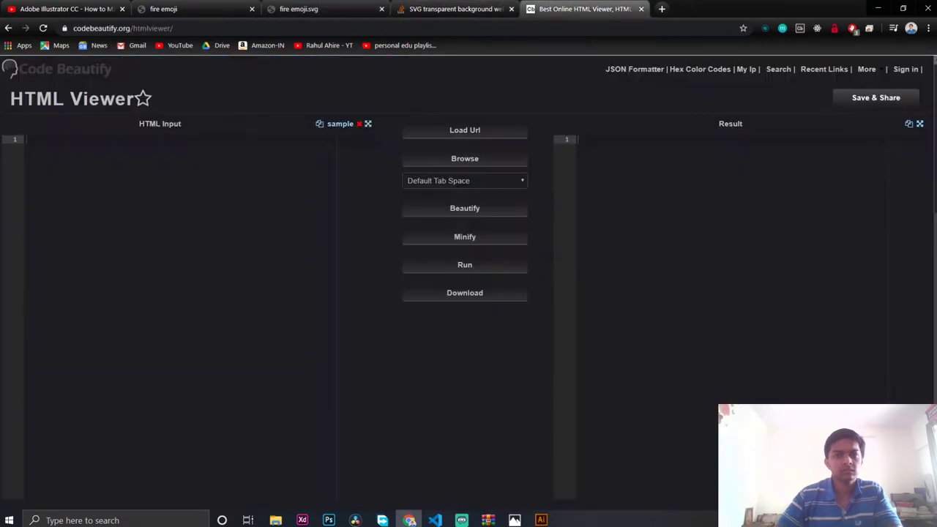
key(ctrl+v)
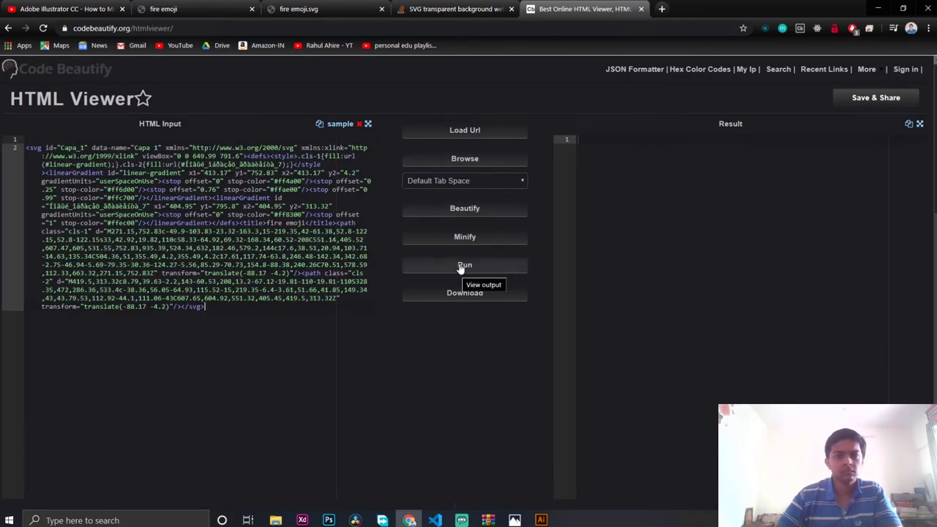
click(465, 209)
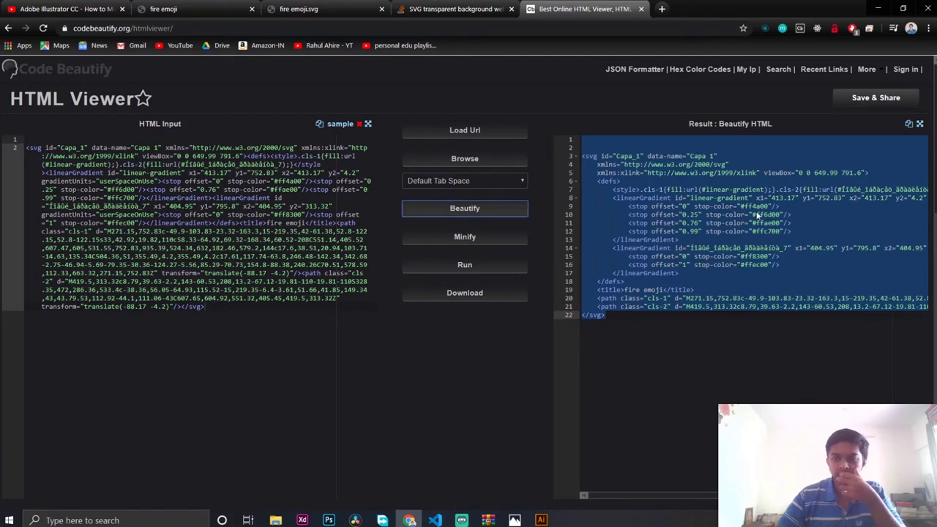
click(755, 216)
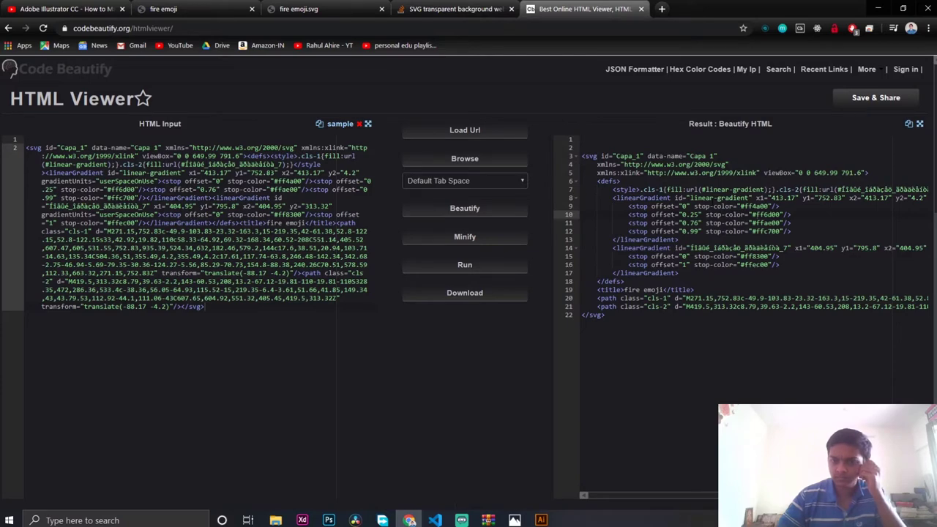
Run the pasted SVG code to preview the flame as HTML output
scroll(472, 257, down, 1)
scroll(472, 257, up, 1)
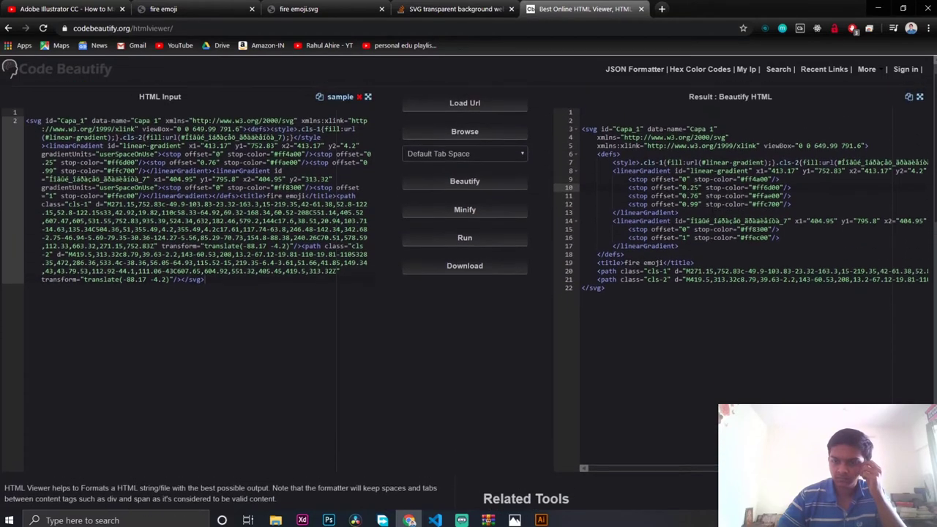
click(472, 261)
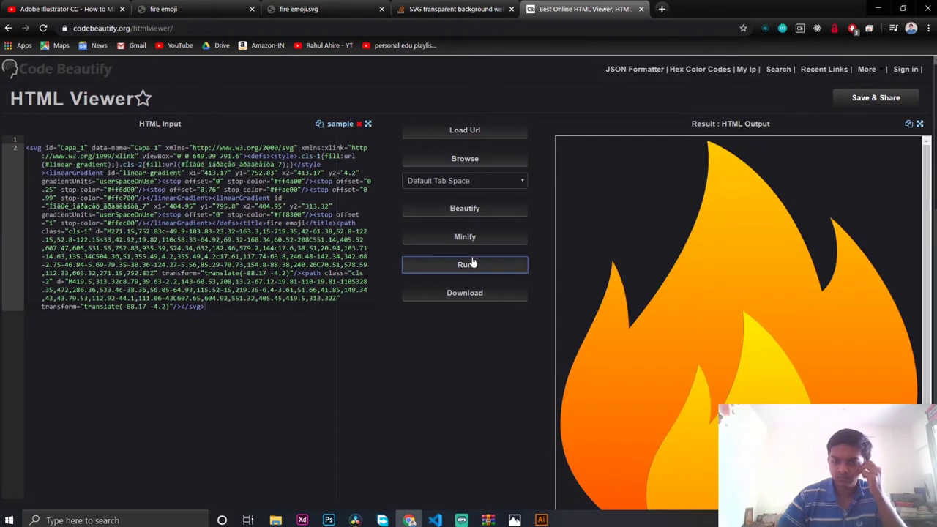
scroll(696, 272, up, 1)
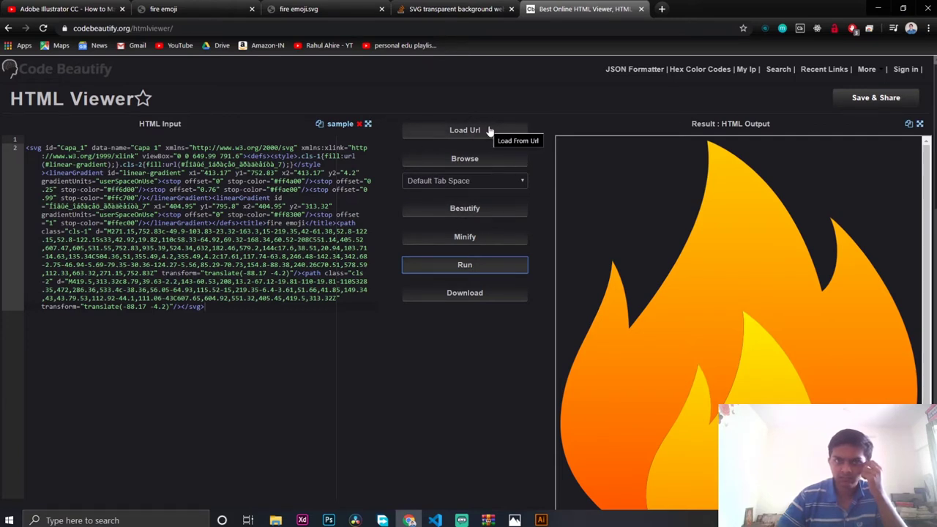
Try to resize the rendered flame by adding style="width:16px;height:16px" to the opening svg tag in the beautified code and running it
click(472, 208)
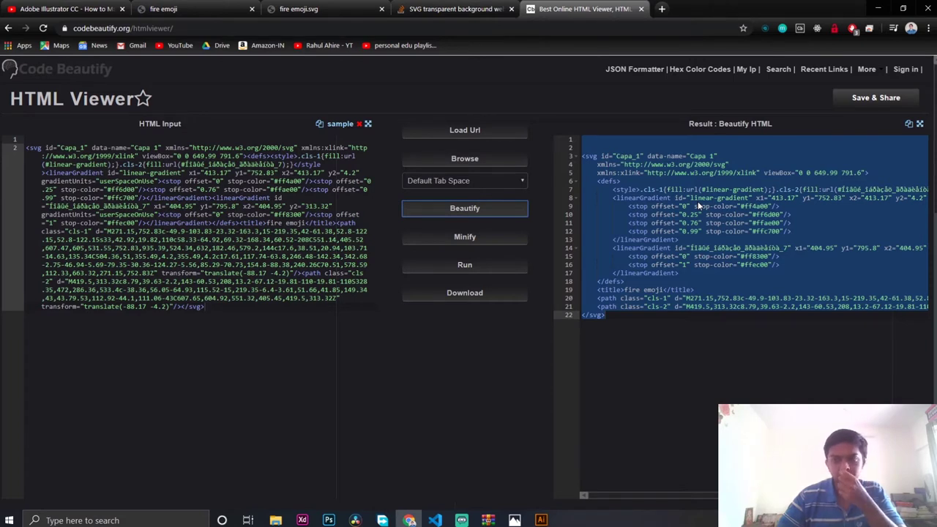
click(864, 173)
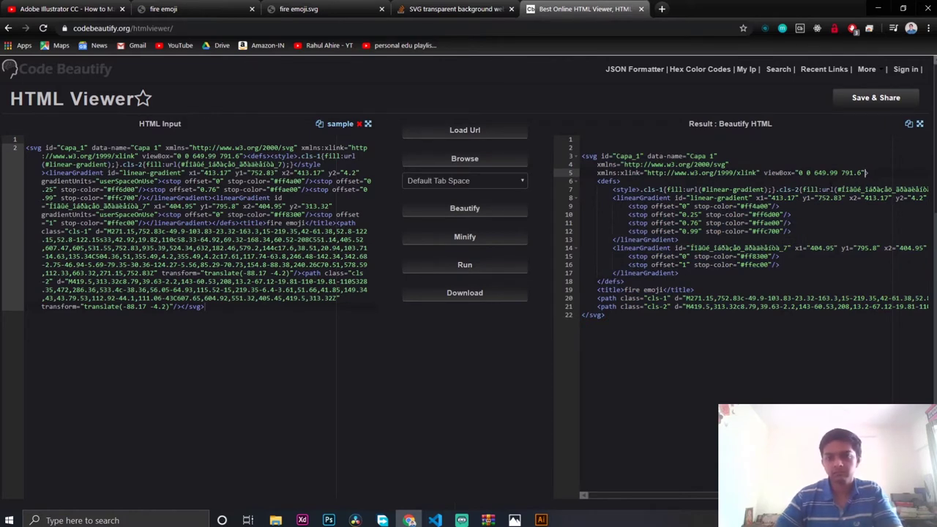
text(style)
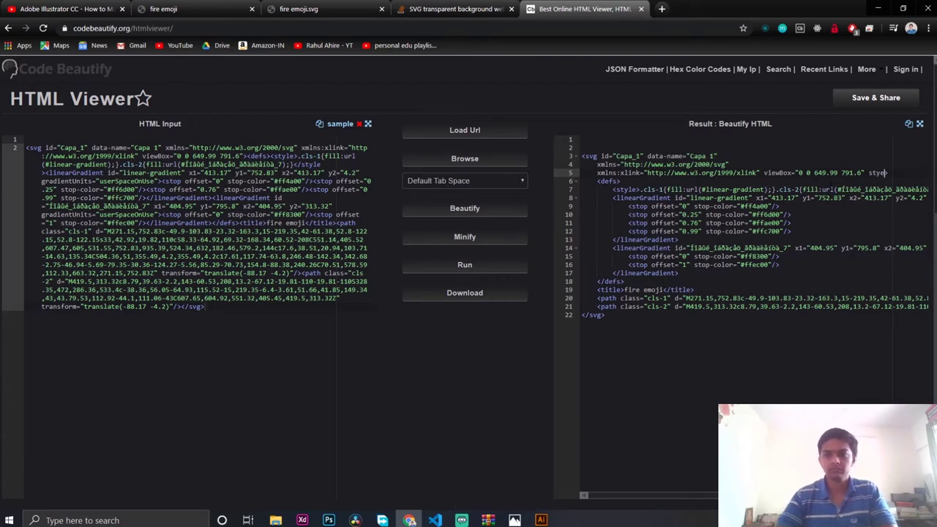
key(BackSpace)
text(le="")
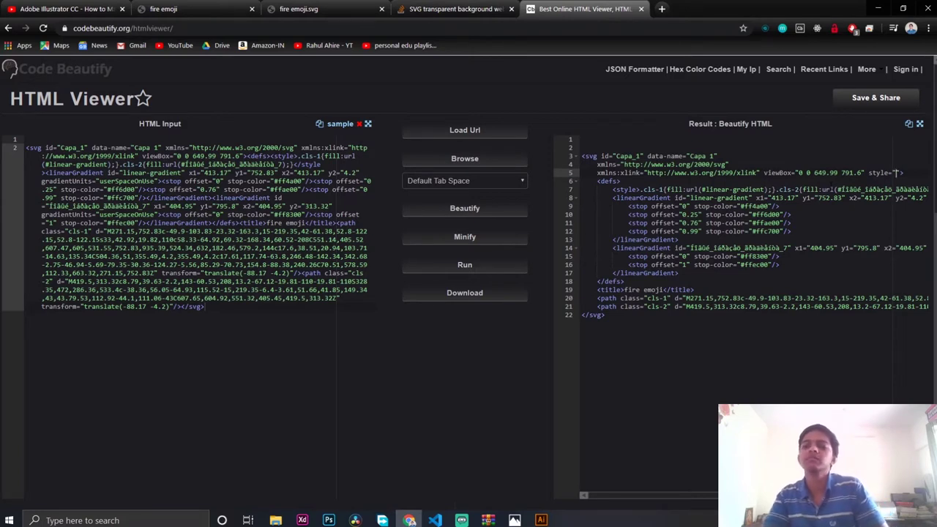
text(width:16p)
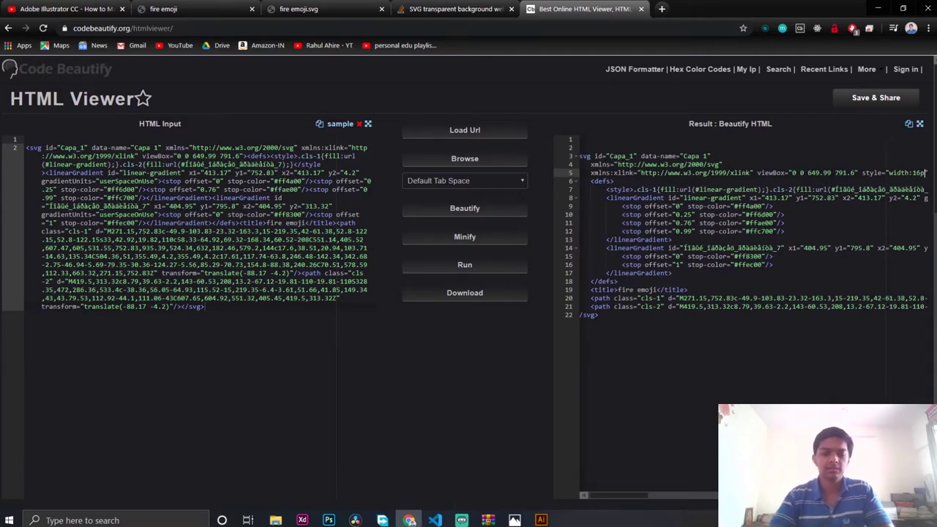
text(x;)
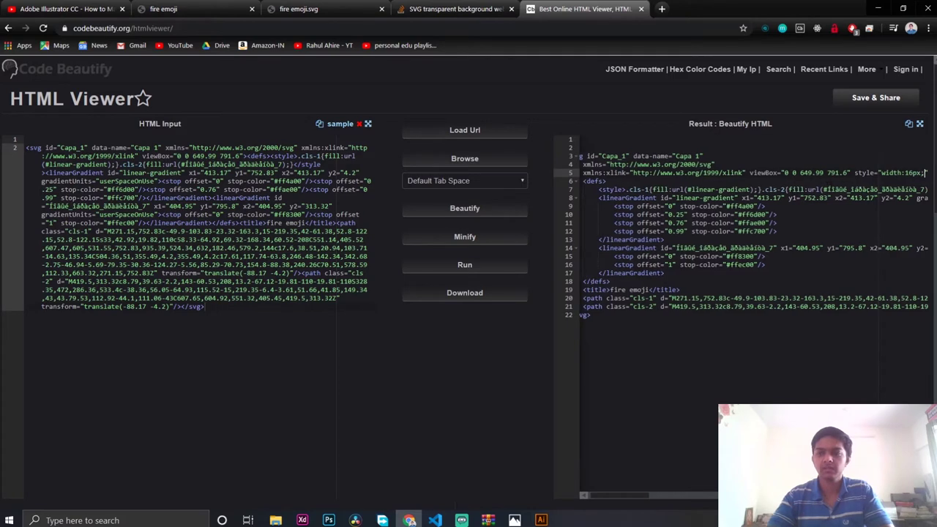
text(heig)
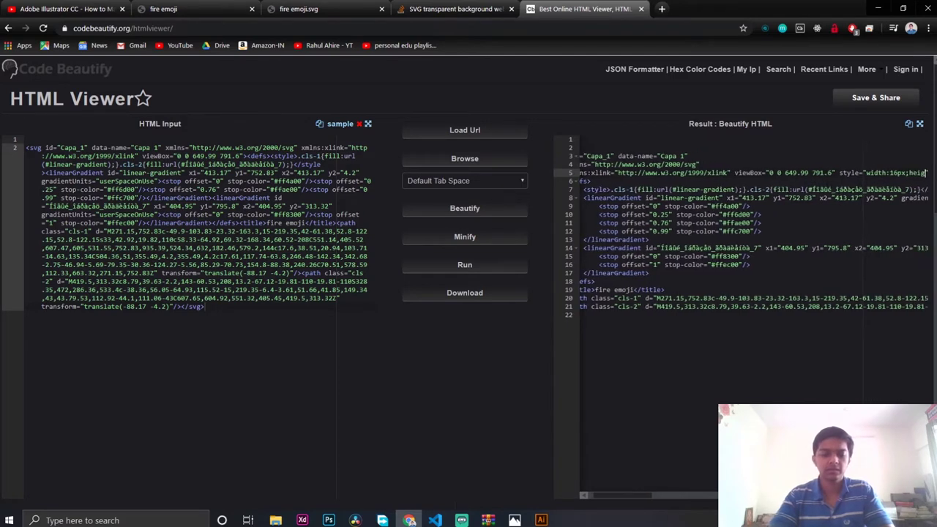
text(ht:)
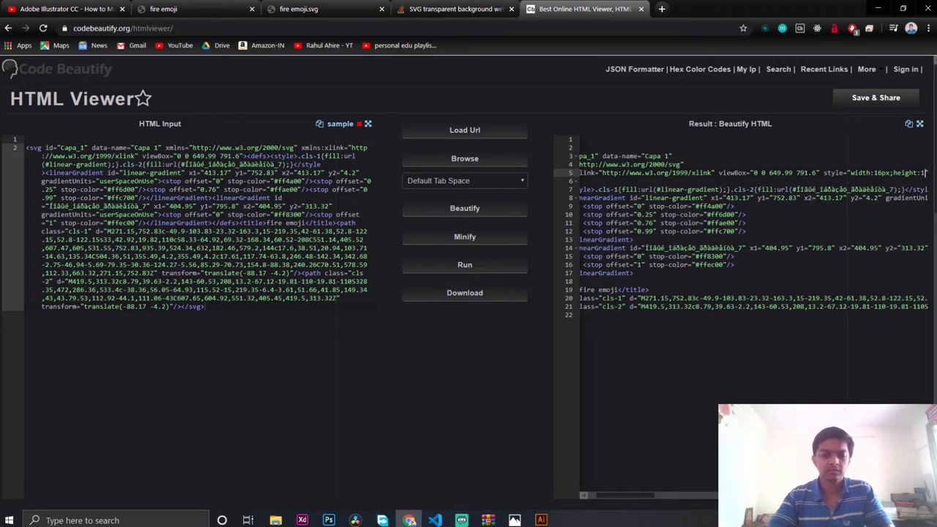
text(16)
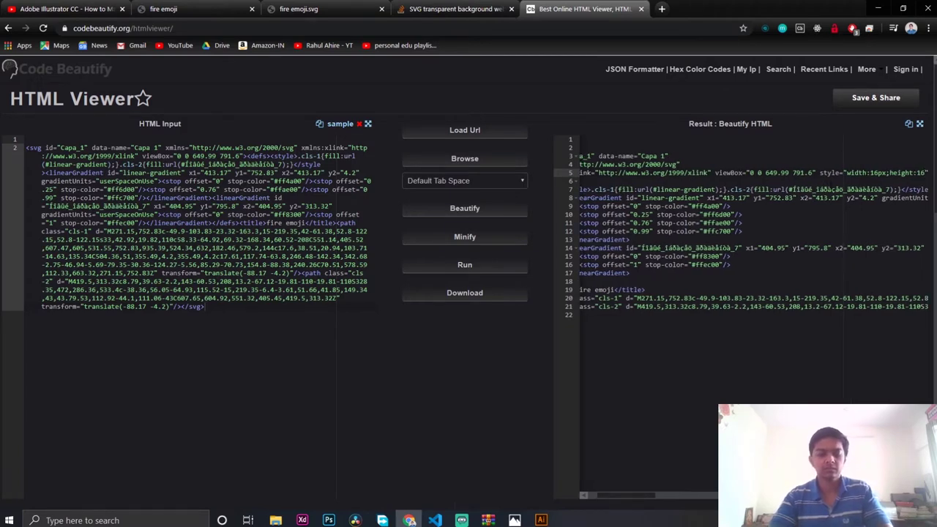
text(px)
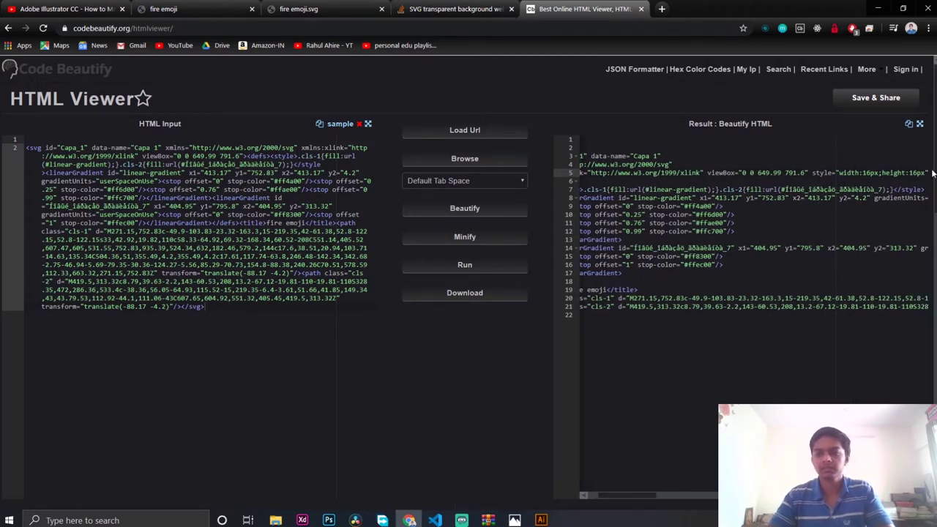
click(474, 272)
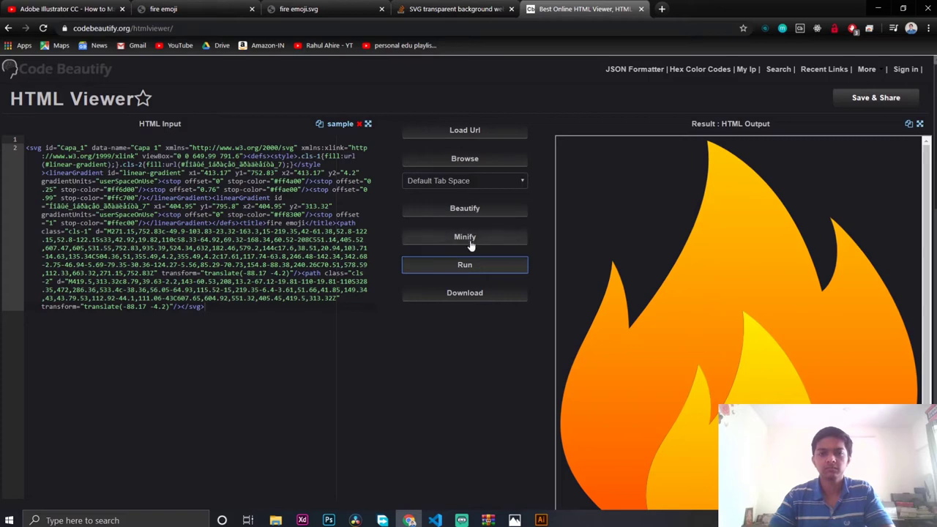
Beautify the SVG code again and place the cursor before the closing bracket of the opening svg tag
click(472, 210)
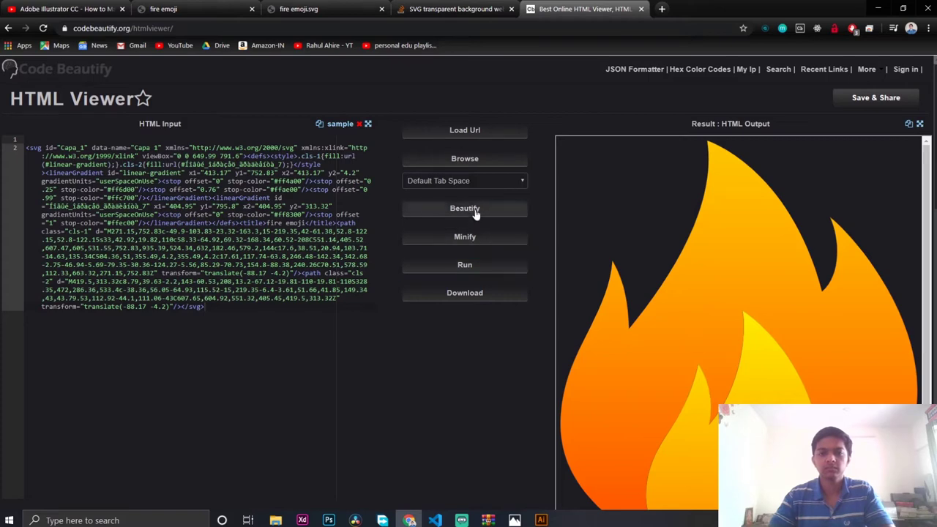
click(796, 178)
key(ctrl+a)
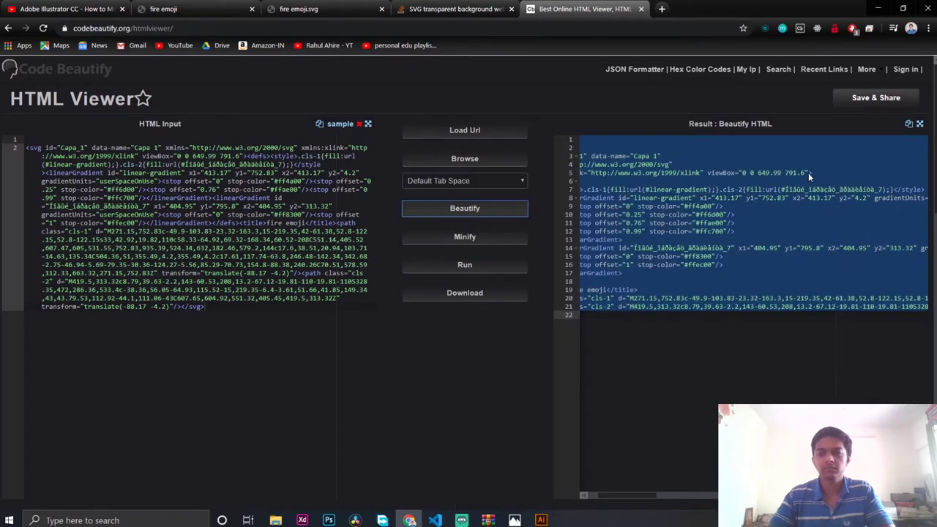
click(808, 173)
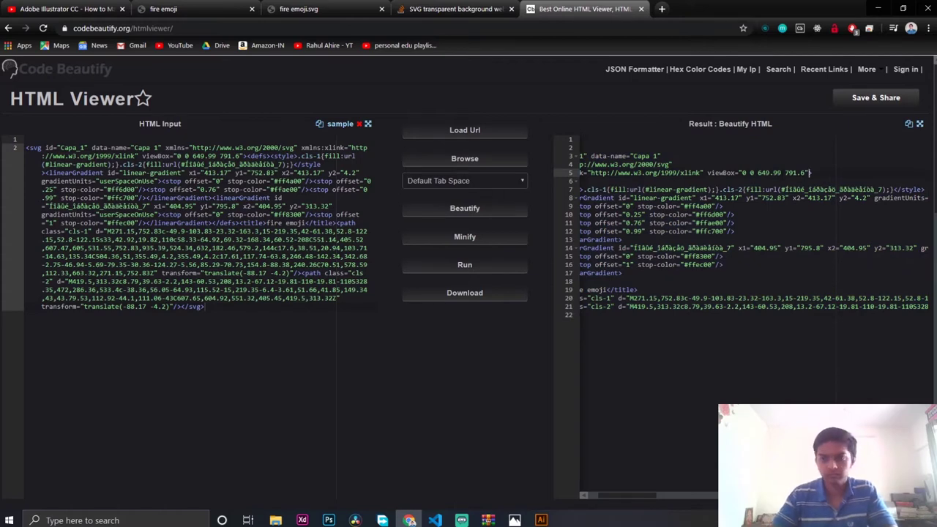
Examine the beautified SVG code, including the gradient definitions and the full length of the path data
scroll(465, 197, down, 3)
scroll(464, 198, up, 3)
scroll(465, 198, down, 1)
scroll(465, 197, up, 1)
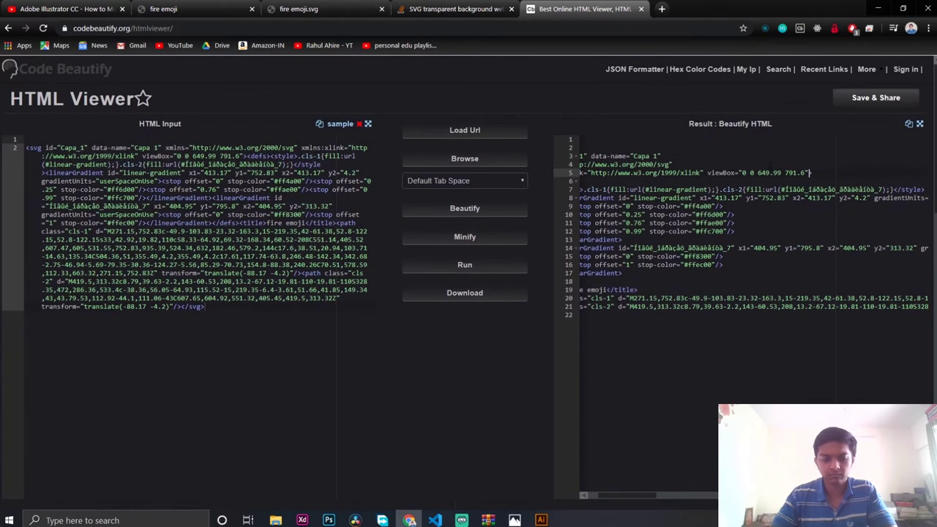
scroll(772, 163, left, 3)
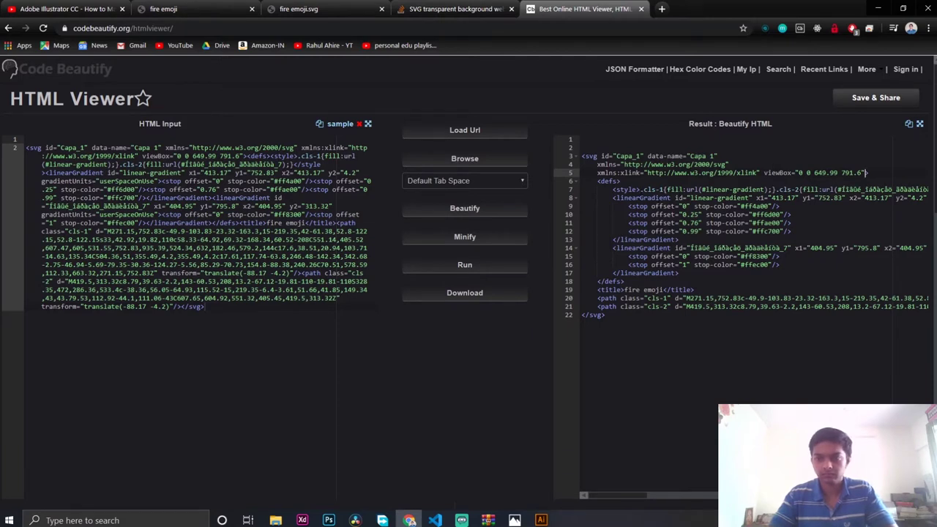
scroll(754, 227, right, 3)
scroll(754, 325, left, 3)
scroll(468, 293, down, 2)
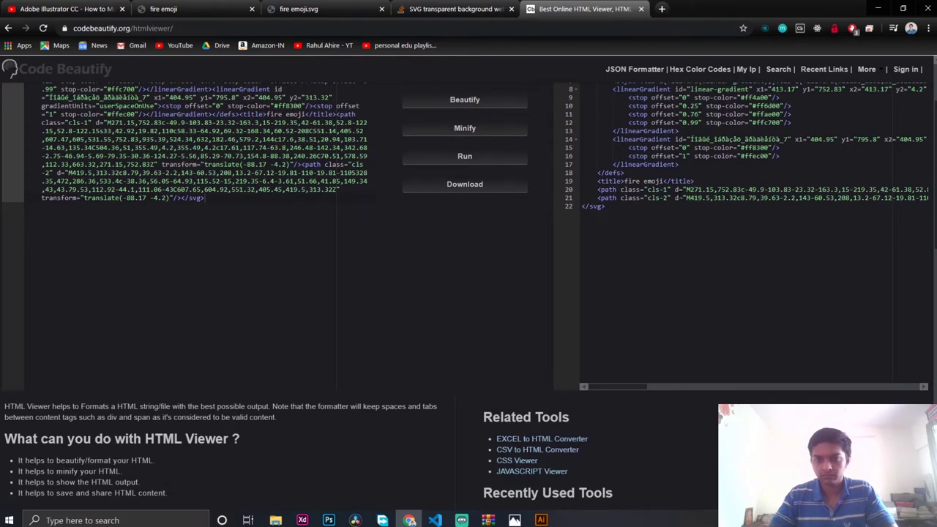
scroll(754, 219, right, 10)
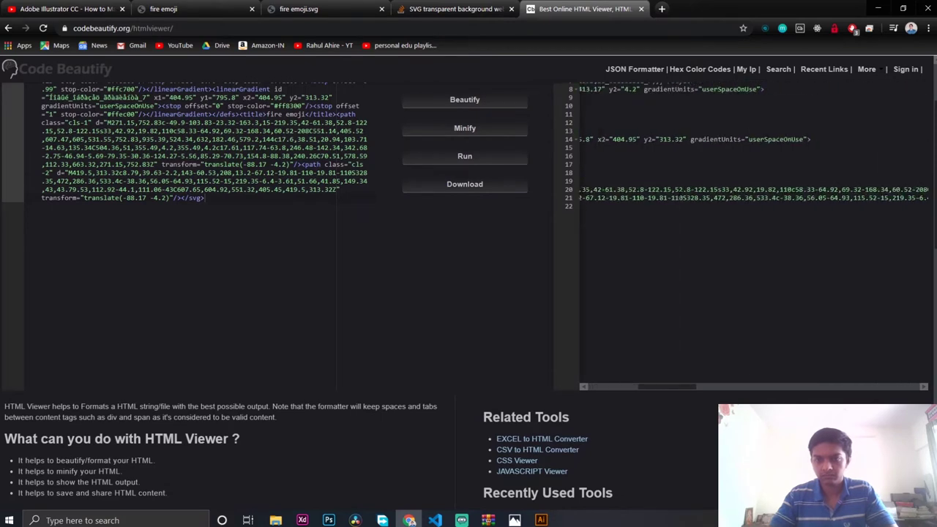
scroll(754, 194, right, 5)
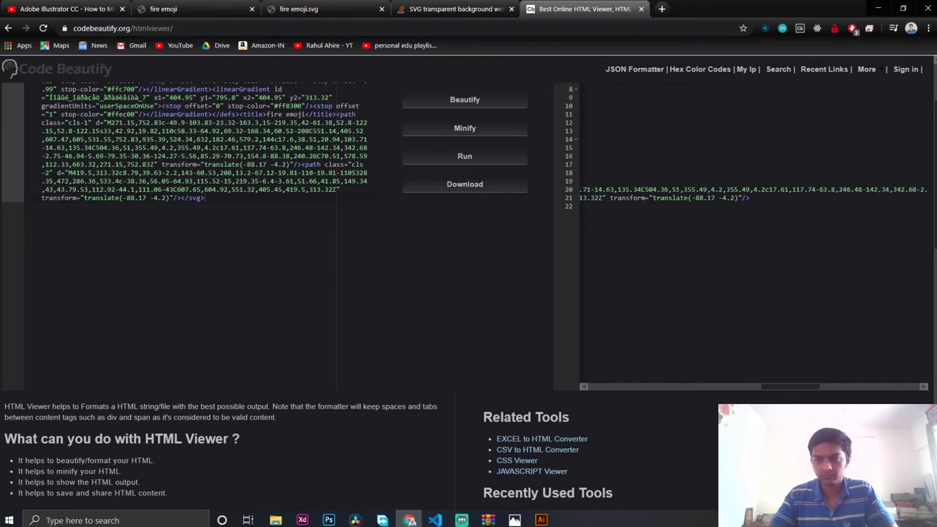
scroll(753, 194, right, 10)
scroll(754, 194, left, 10)
scroll(754, 193, left, 15)
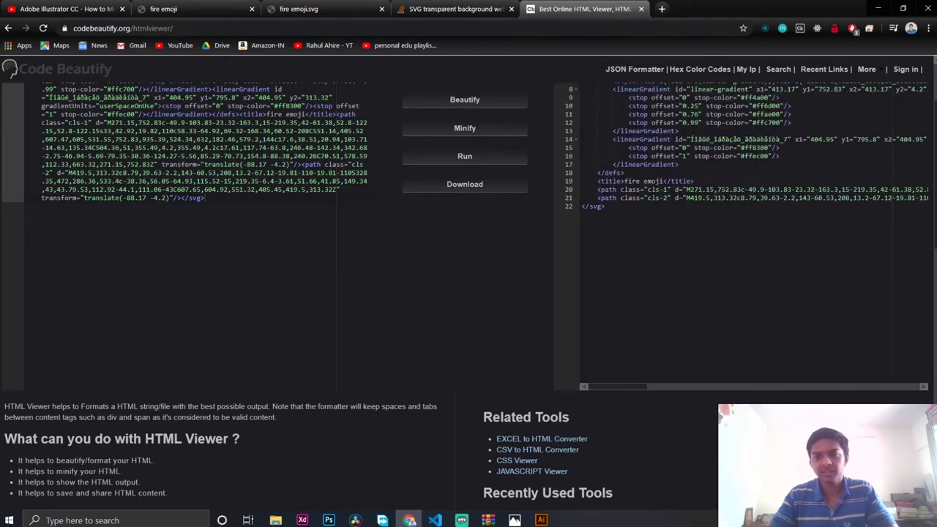
scroll(468, 293, up, 2)
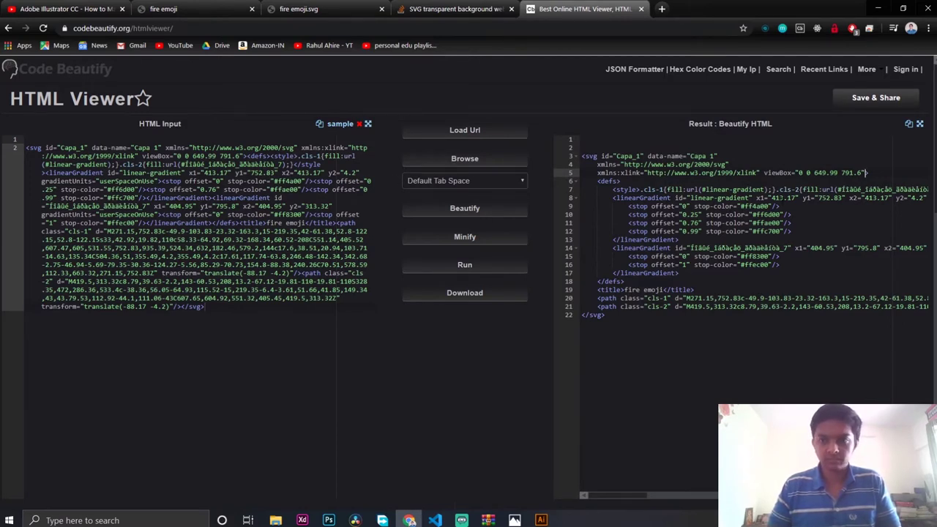
Add an empty style="" attribute before the closing bracket of the opening svg tag in the beautified code
text(sty)
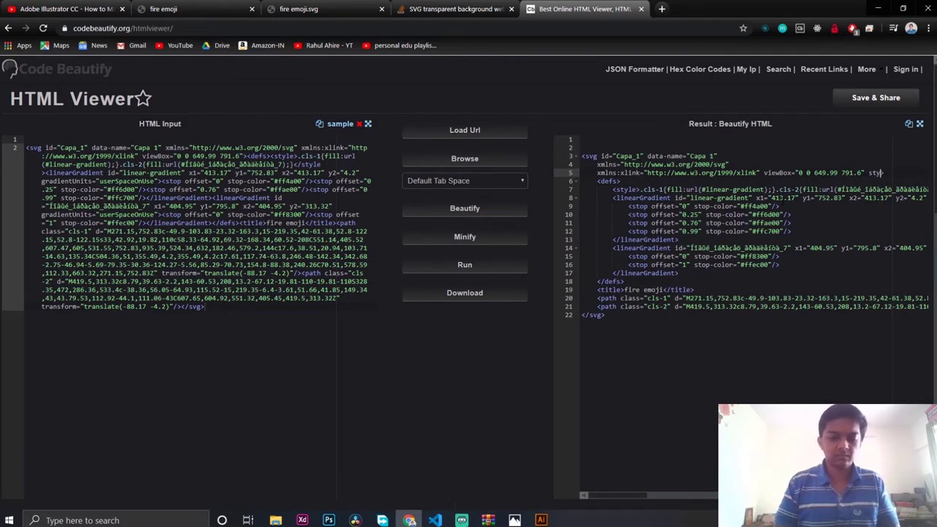
text(le="")
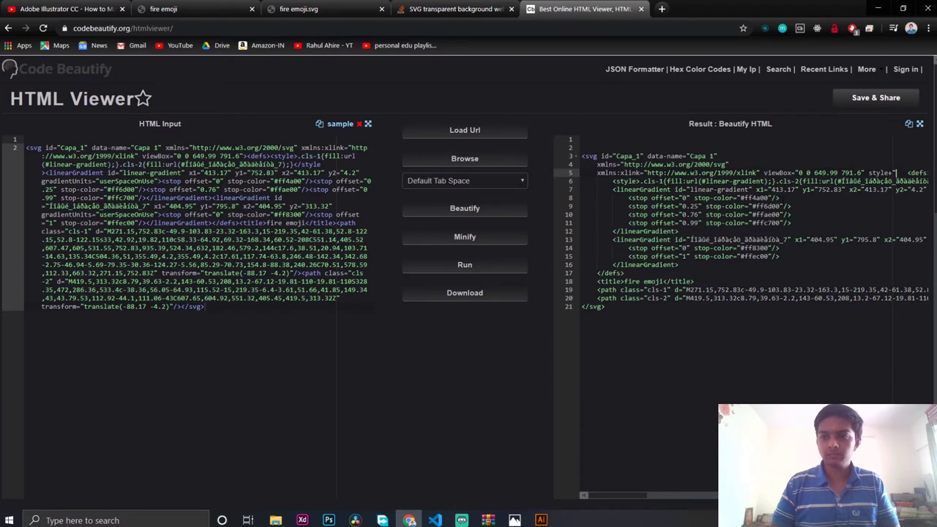
text(>)
key(shift+Right)
key(shift+Left)
key(Left)
key(Left)
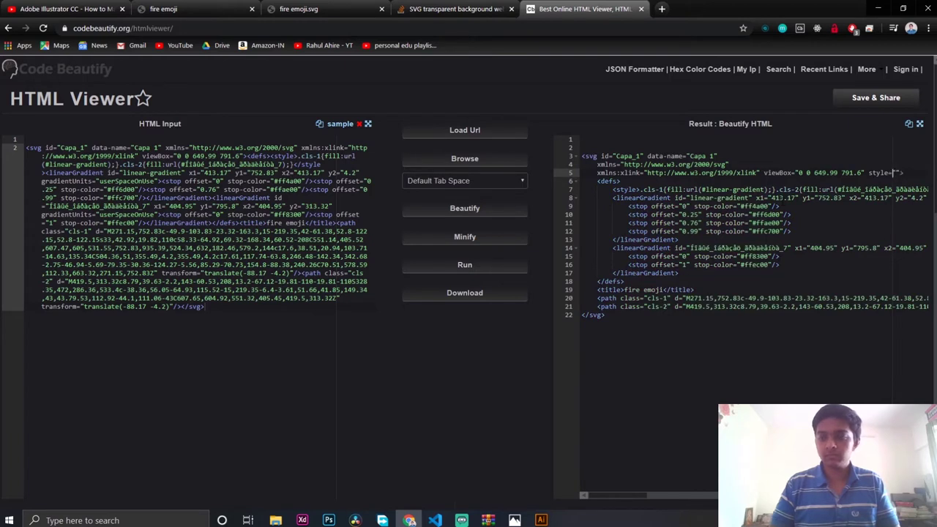
Fill the svg tag's style attribute with width:16px;height:16px
text(wi)
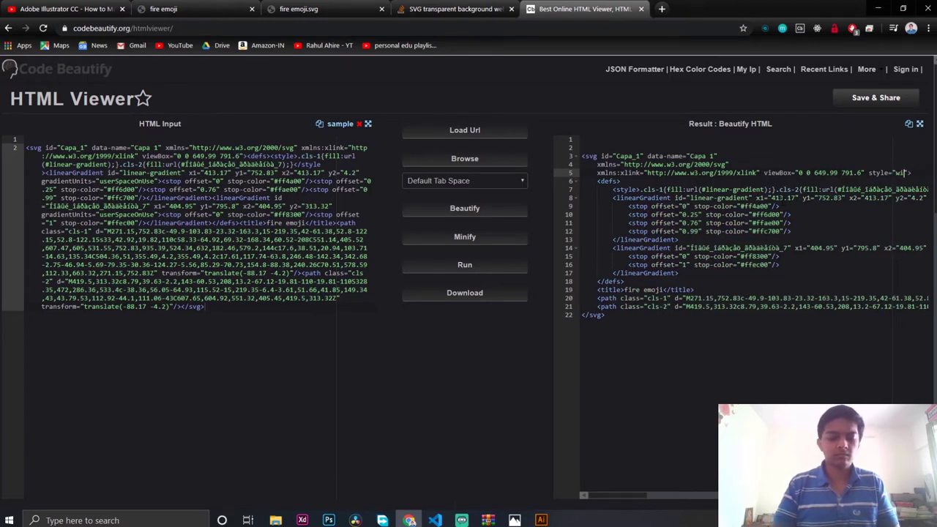
text(dth:1)
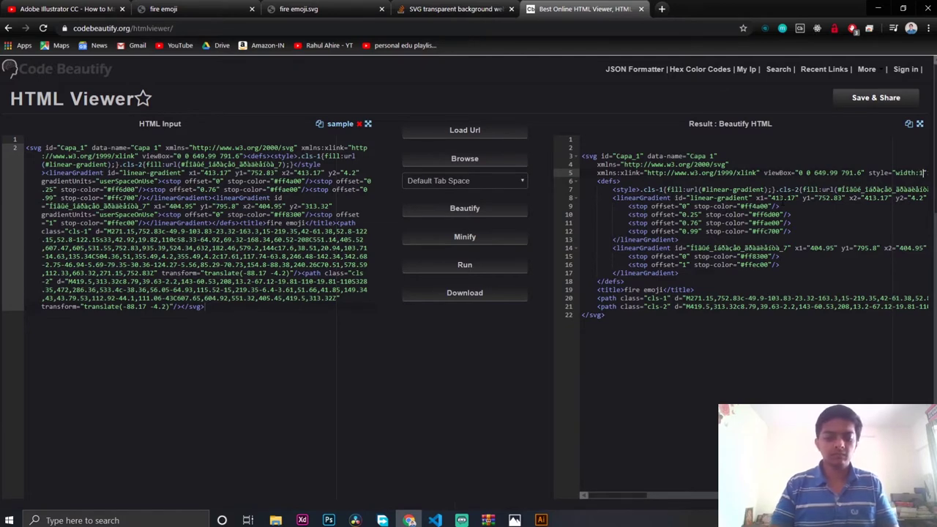
text(6px)
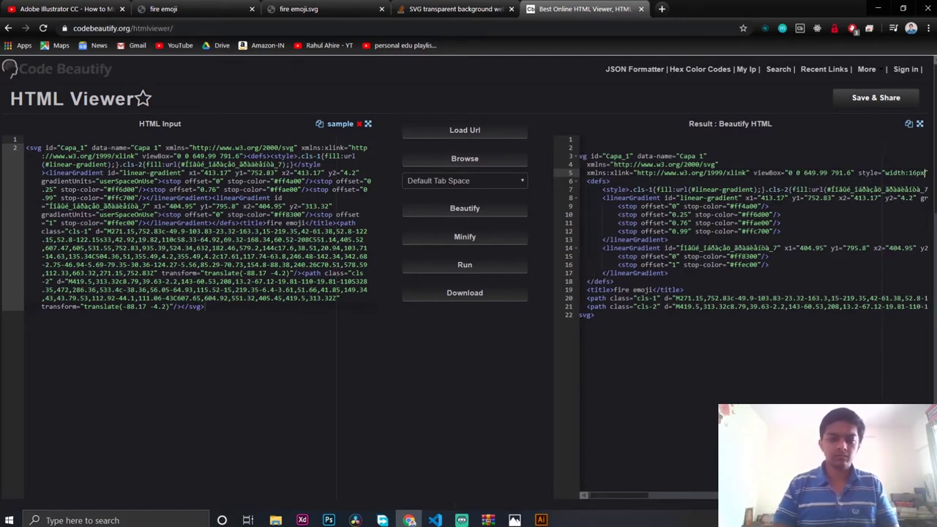
text(;)
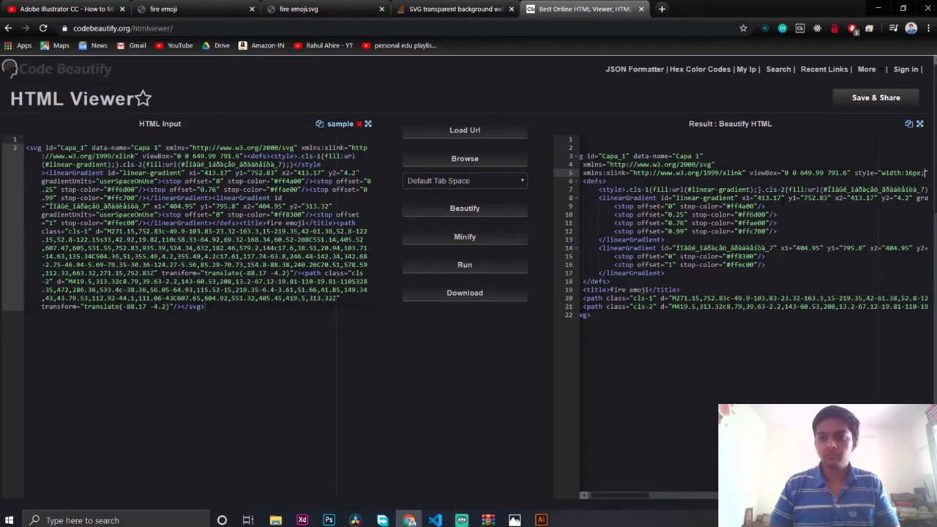
text(height)
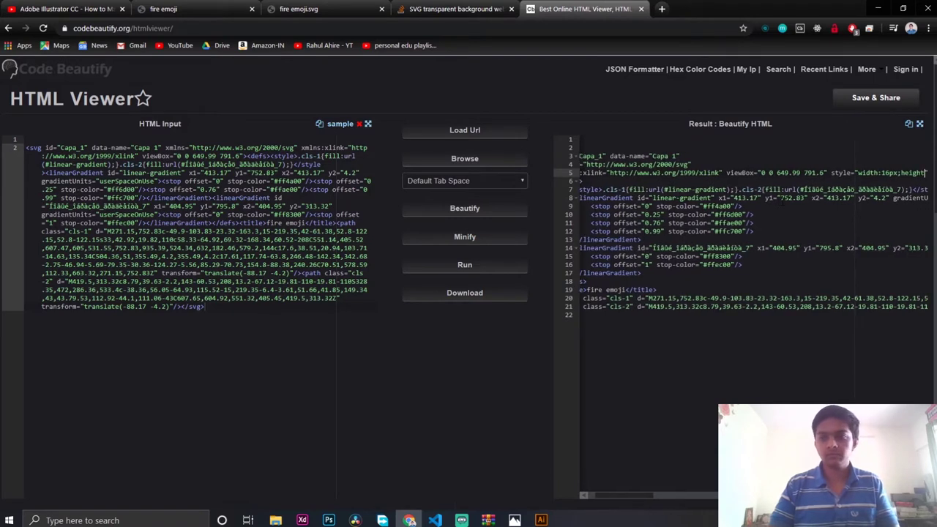
text(:)
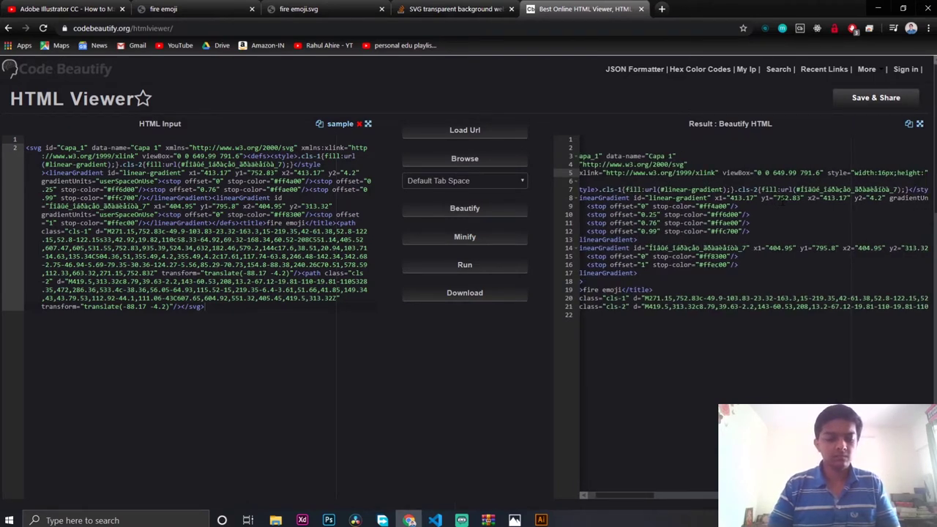
text(16)
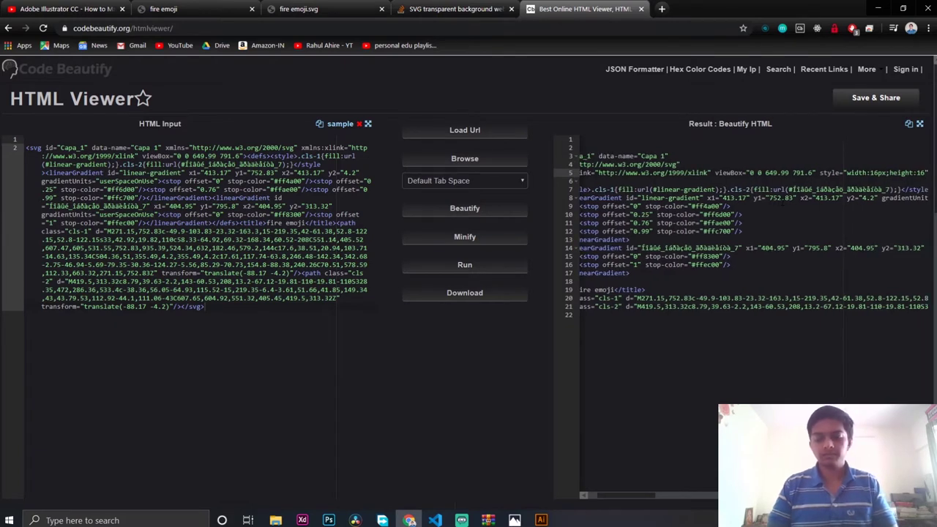
text(px)
Move the style="width:16px;height:16px" attribute from the beautified code into the opening svg tag of the HTML input and run it
drag(926, 173, 838, 173)
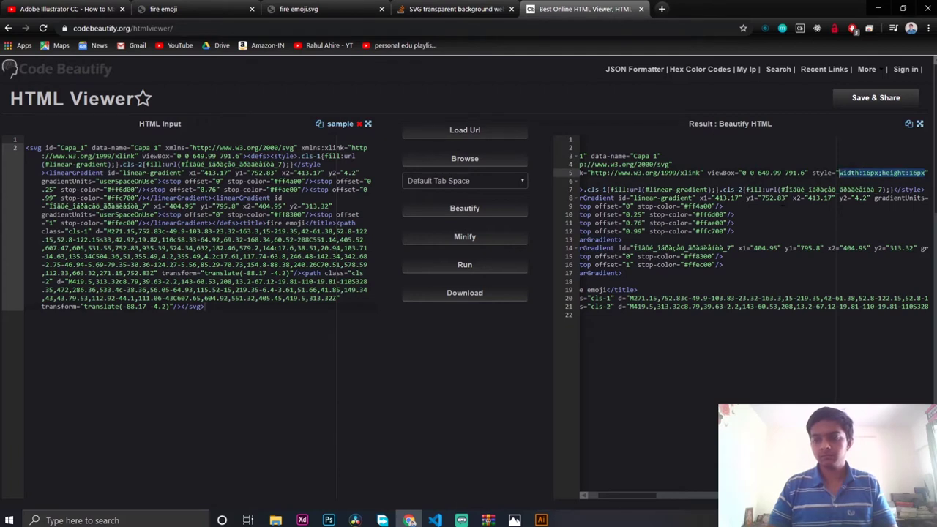
key(End)
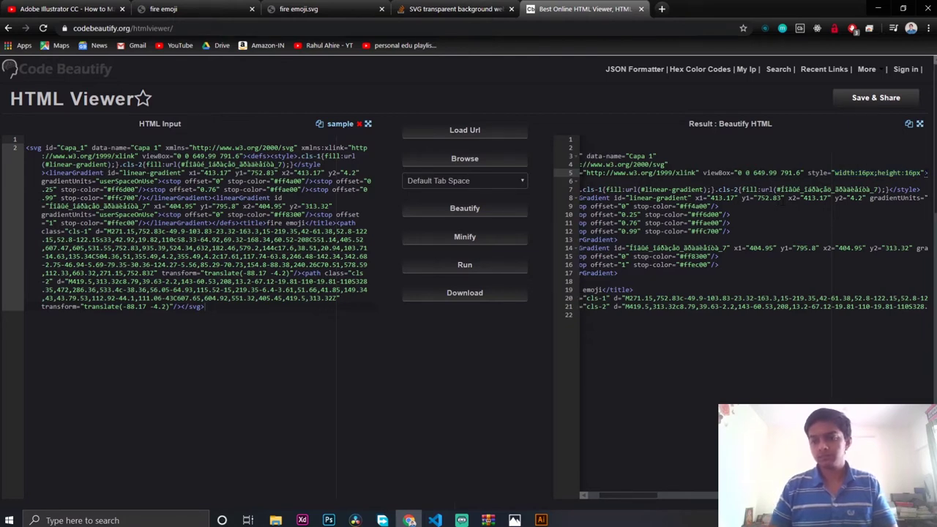
key(Right)
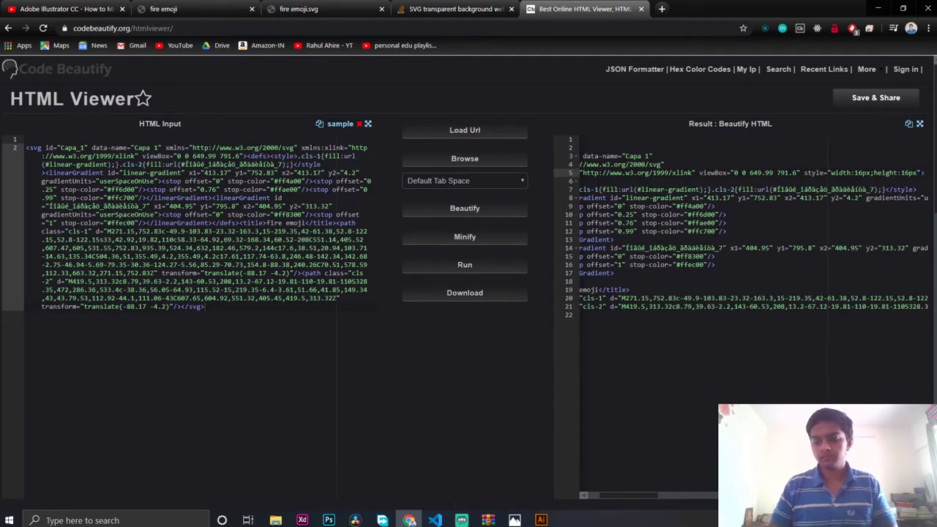
drag(920, 173, 803, 174)
key(ctrl+c)
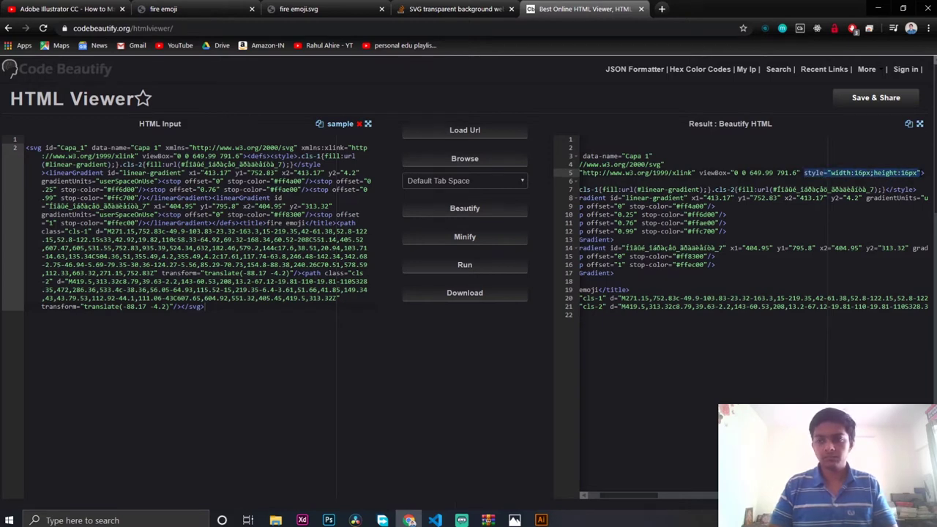
key(BackSpace)
key(BackSpace)
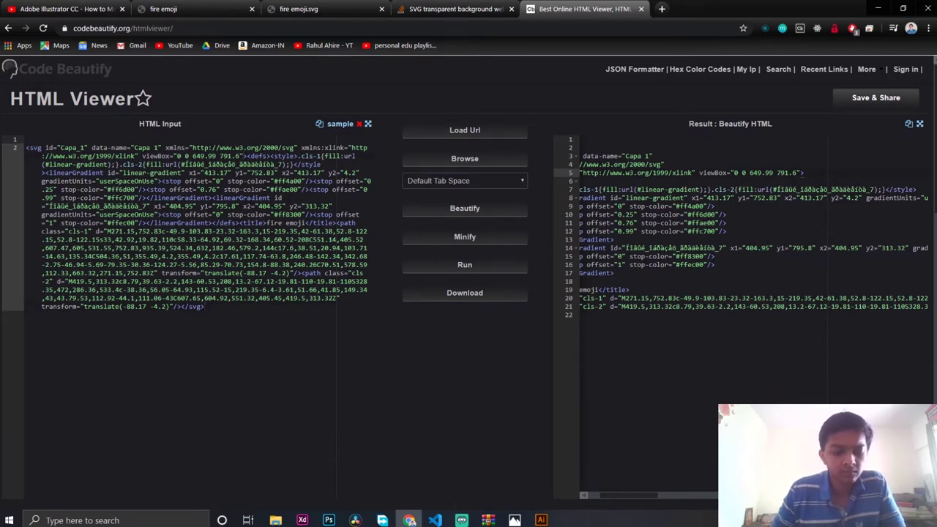
key(ctrl+v)
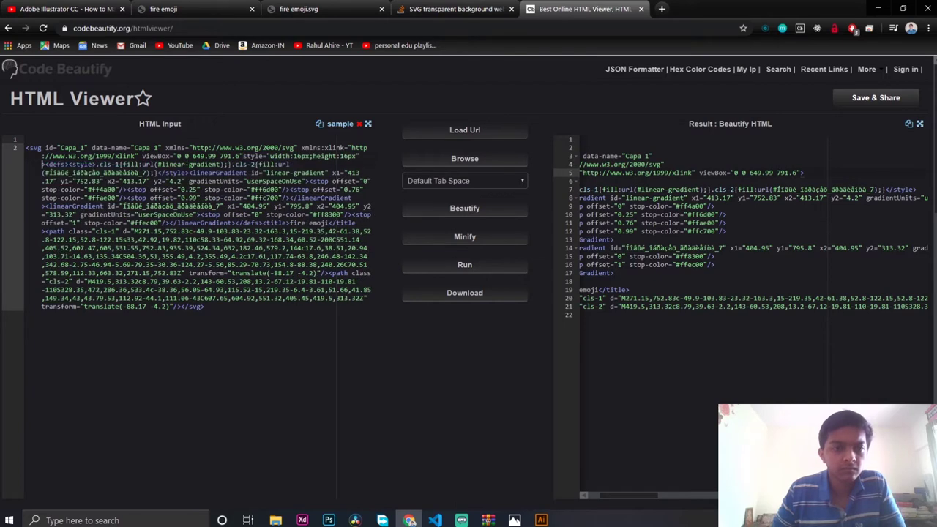
click(462, 264)
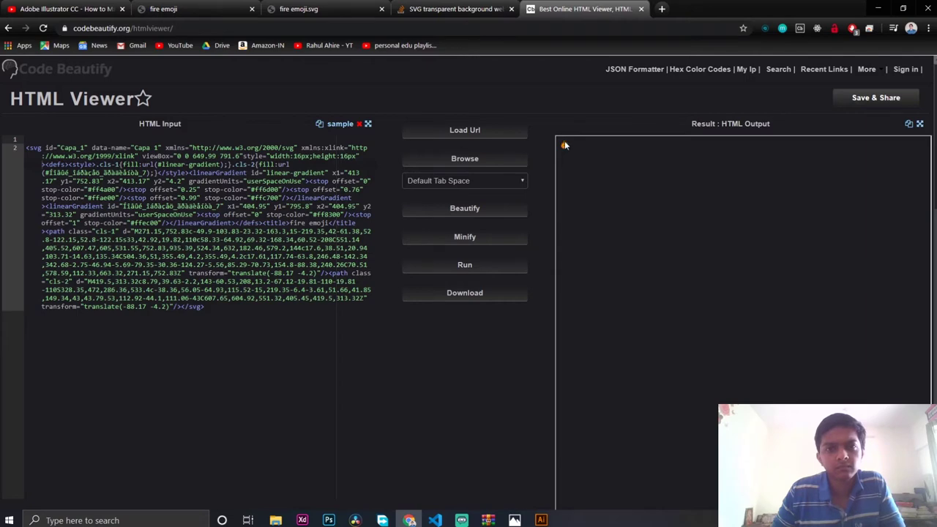
Review the Stack Overflow answers on SVG transparency, including the rectangle code sample with fill-opacity="0.5"
click(475, 8)
scroll(430, 344, down, 2)
scroll(431, 344, up, 2)
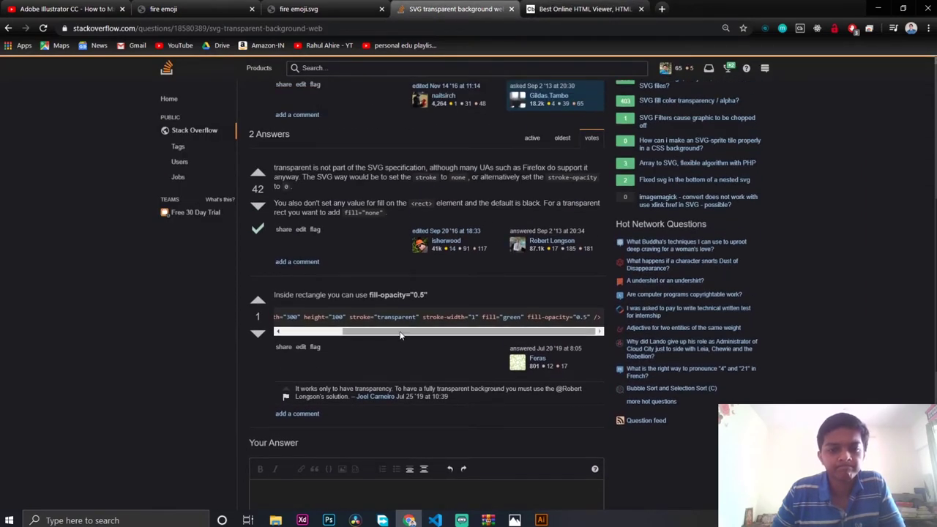
drag(423, 330, 351, 331)
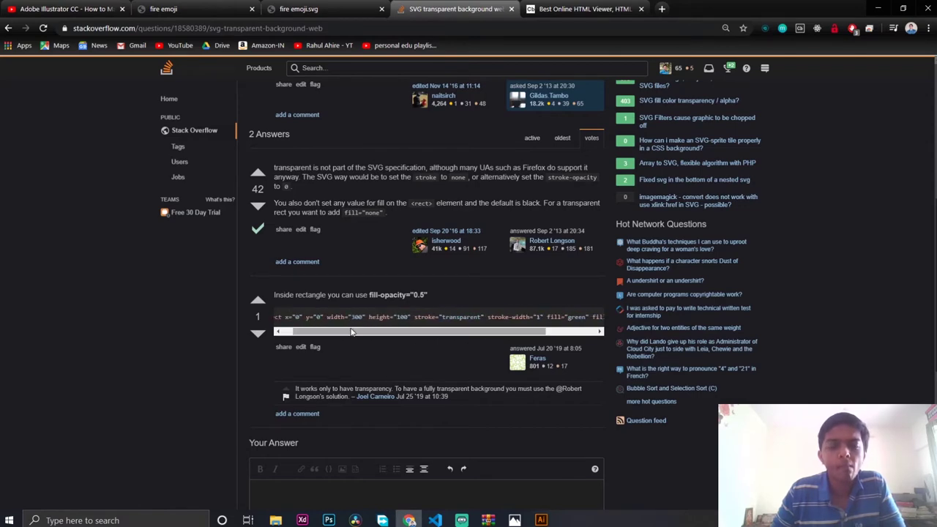
Close the HTML viewer, Stack Overflow and fire emoji tabs, leaving the YouTube video and a new tab, and close the 584115.jpg photo
click(585, 9)
click(640, 9)
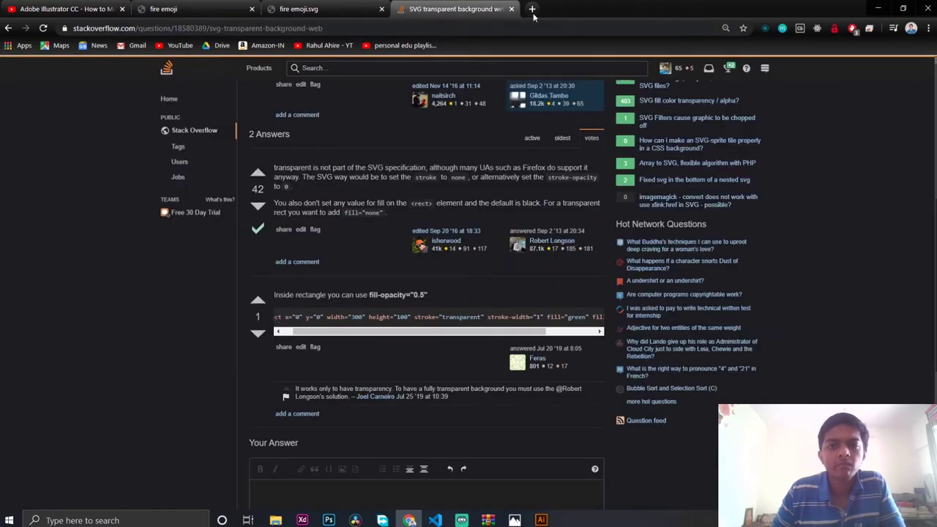
click(511, 8)
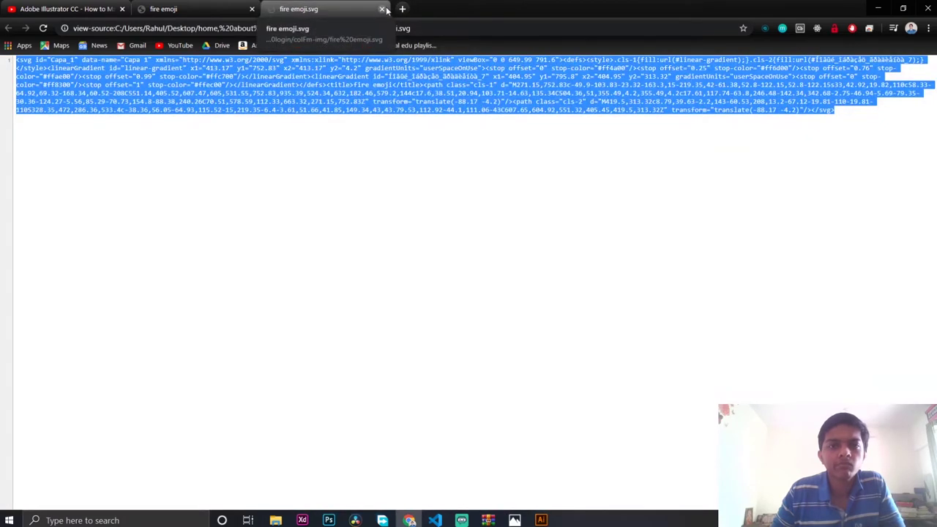
click(382, 8)
click(117, 8)
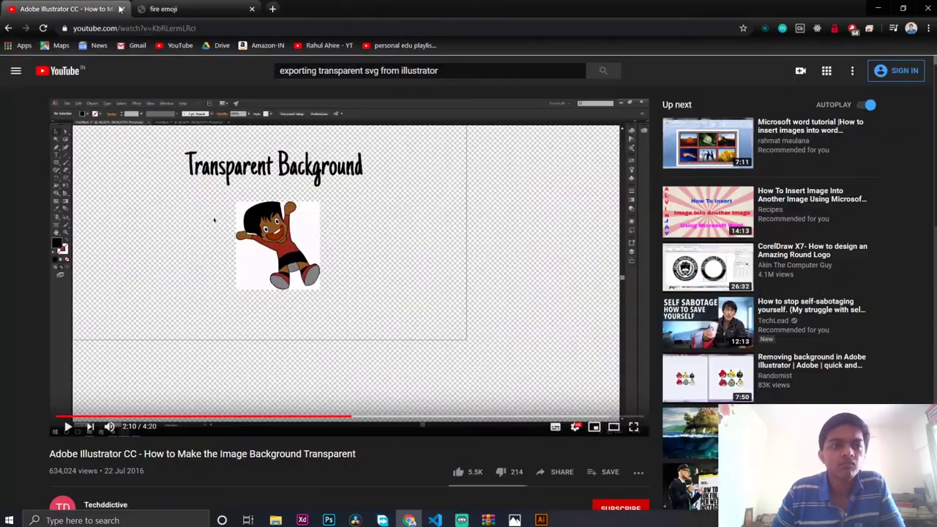
click(272, 9)
click(252, 9)
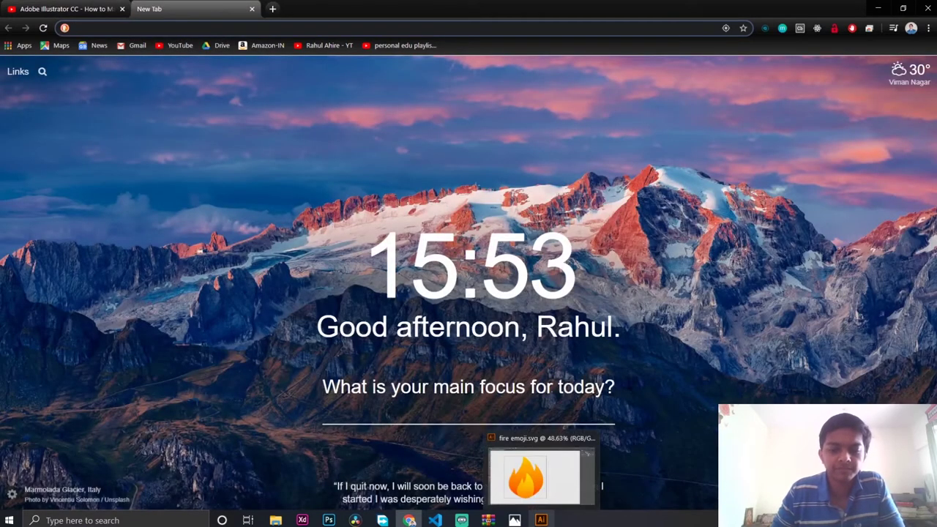
click(514, 519)
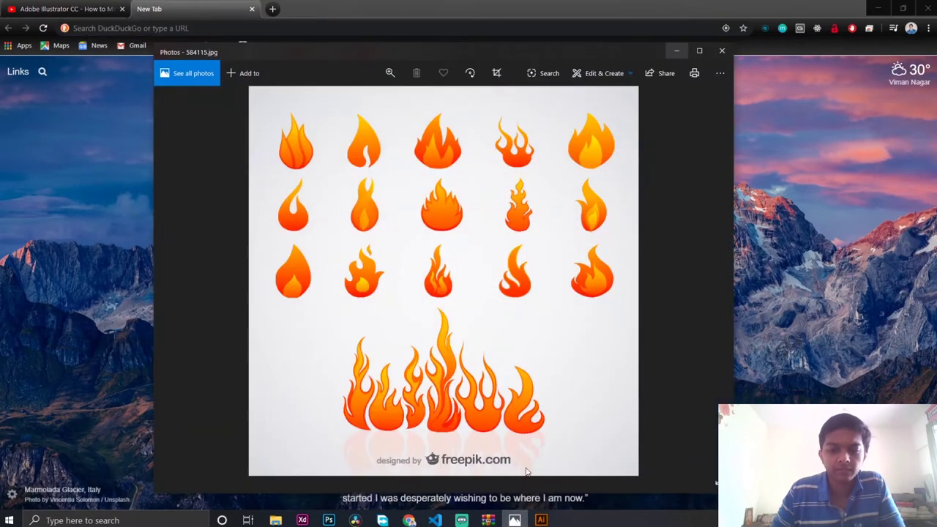
click(722, 51)
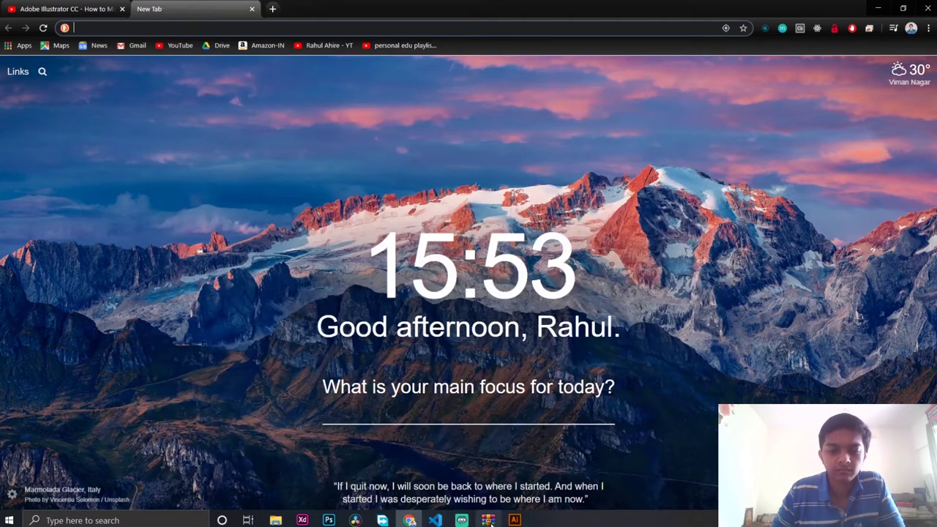
Switch to File Explorer and move the fire emoji Illustrator file from the colFm-img folder to Downloads
click(275, 519)
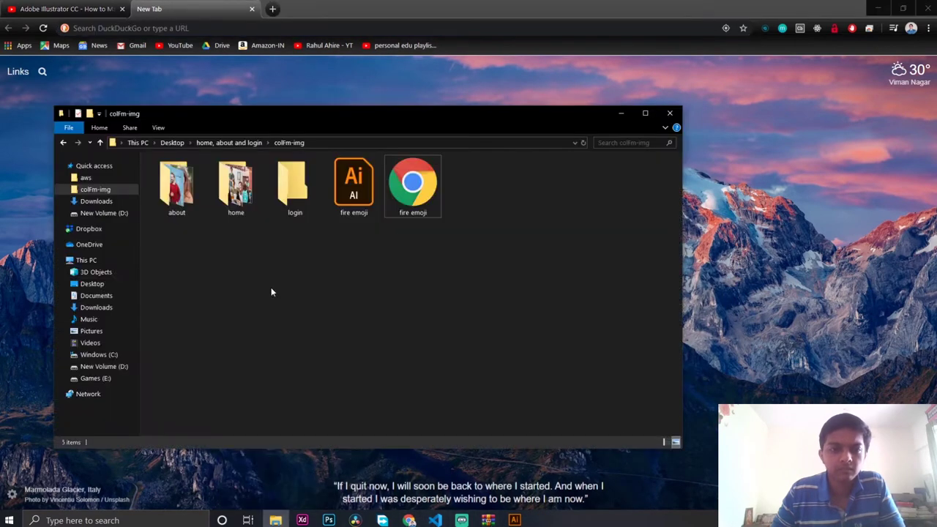
click(352, 195)
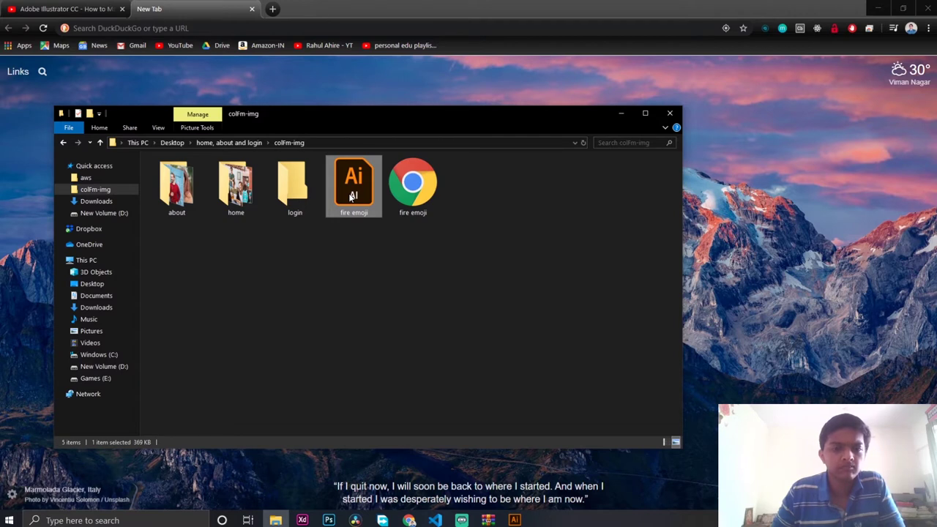
drag(352, 195, 104, 200)
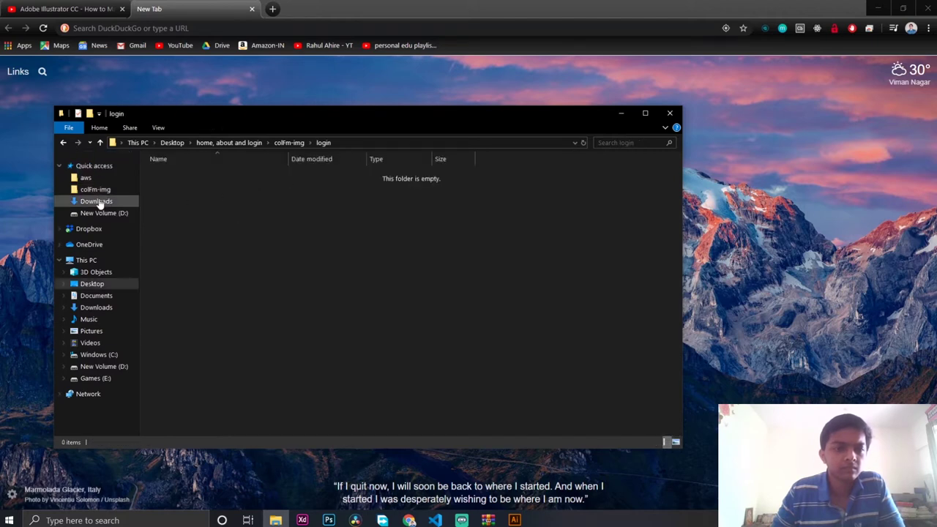
Copy the portrait-of-woman-photographing JPG from Downloads into the login folder inside colFm-img
click(96, 200)
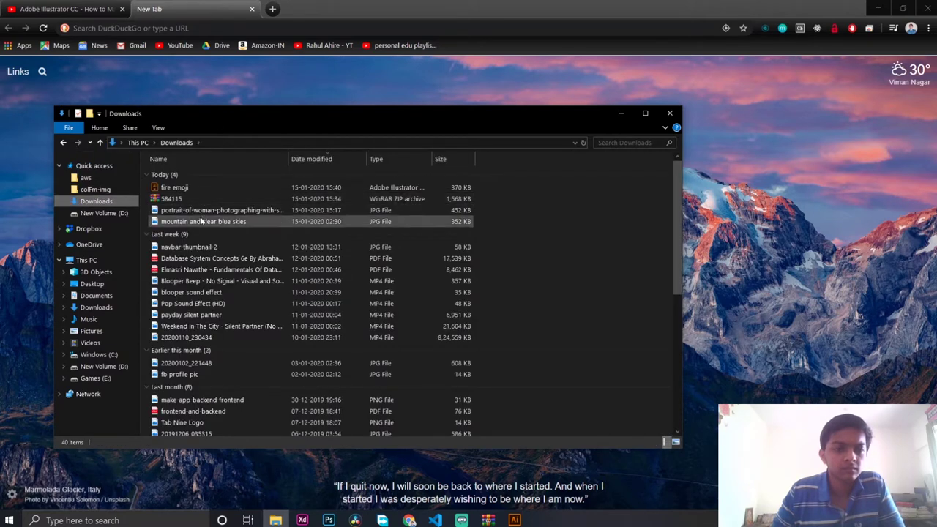
click(200, 214)
right_click(206, 213)
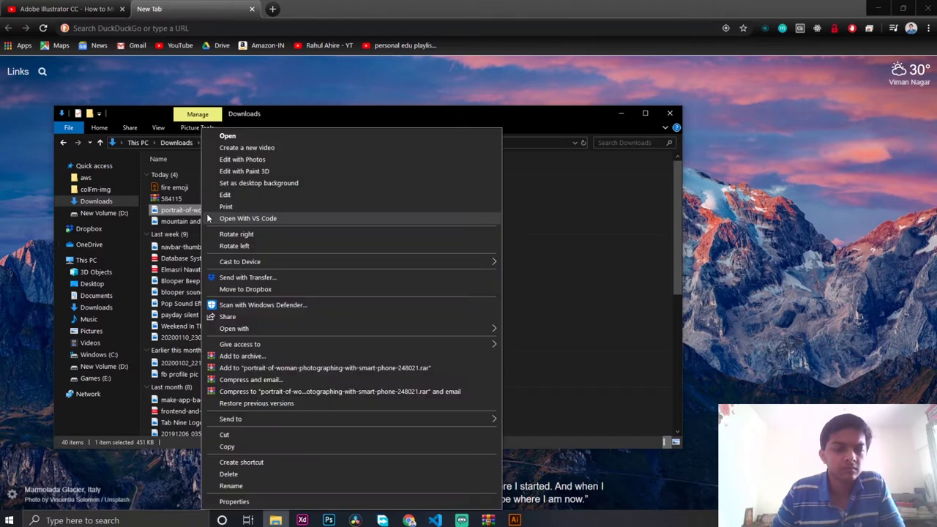
click(240, 446)
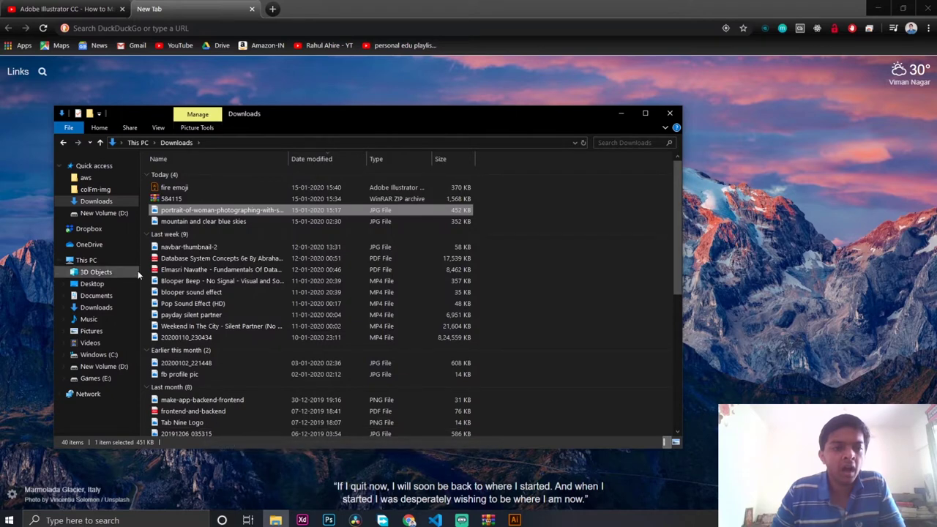
click(108, 213)
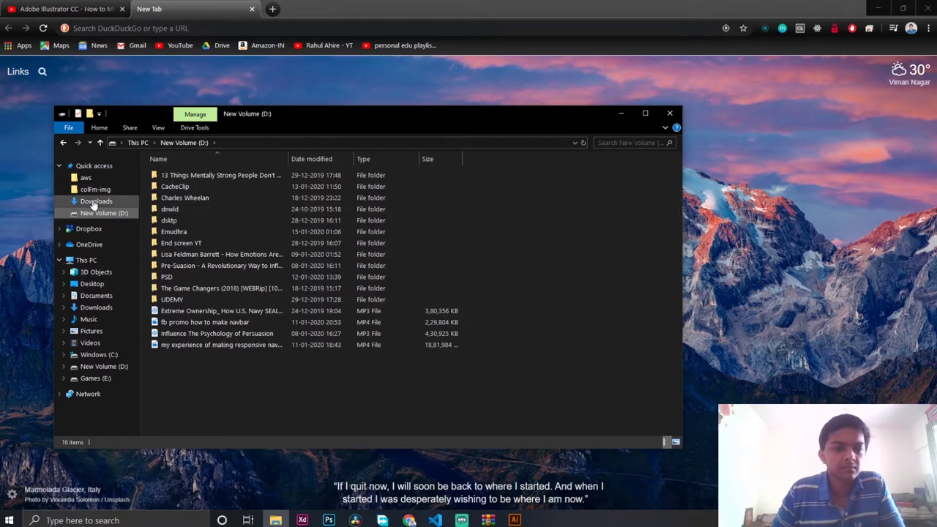
click(93, 202)
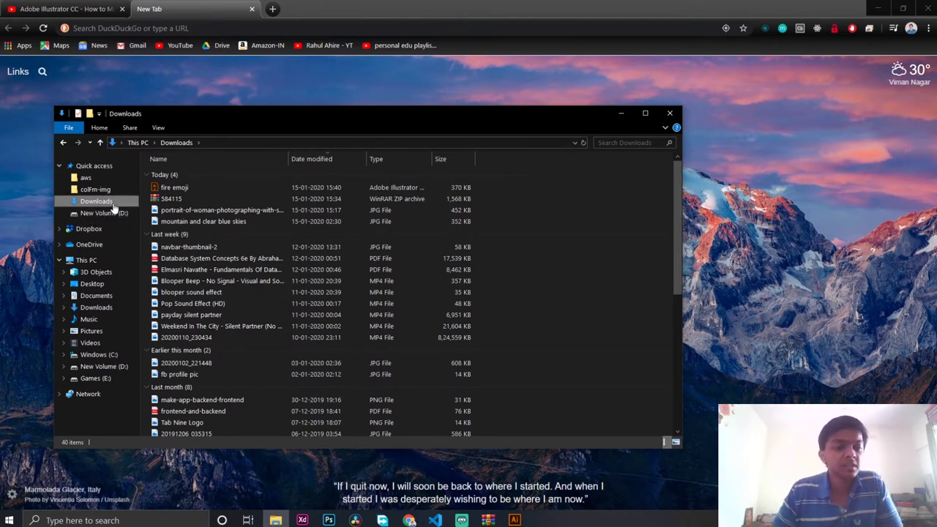
click(114, 190)
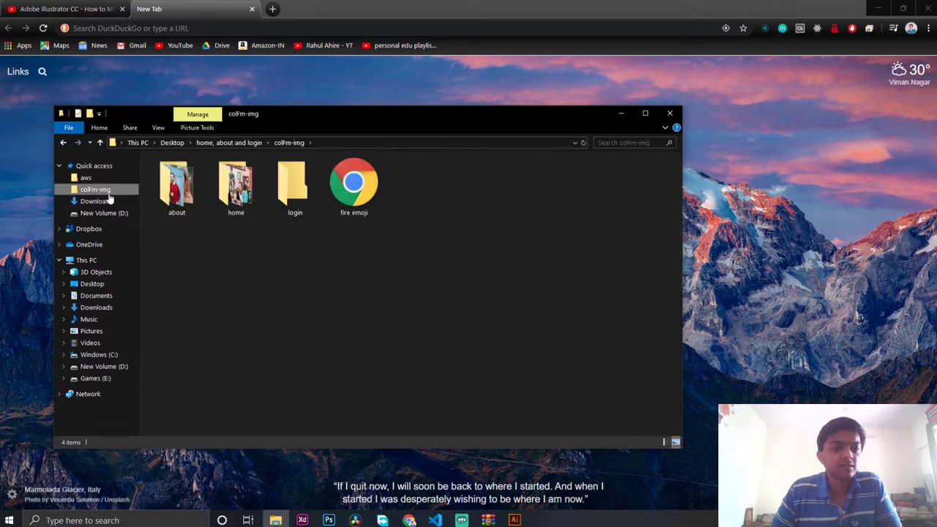
double_click(294, 186)
right_click(260, 213)
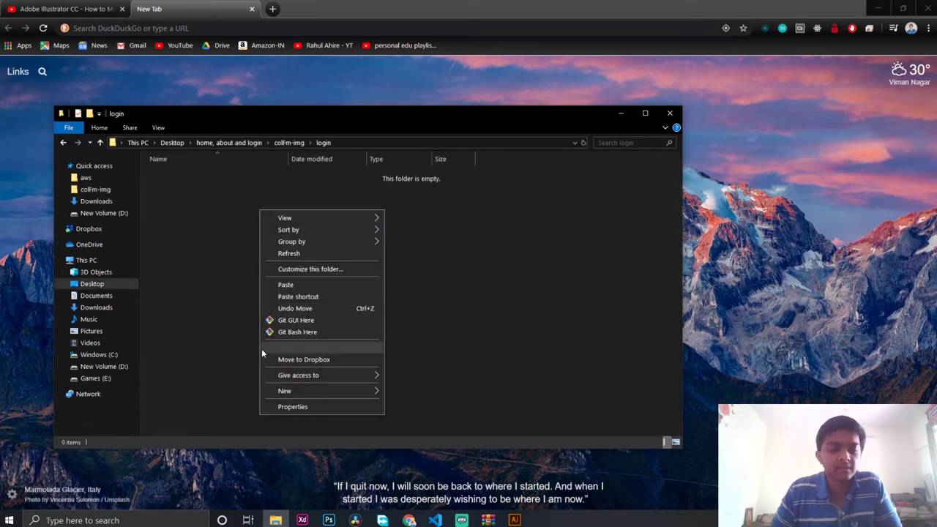
click(286, 285)
click(371, 196)
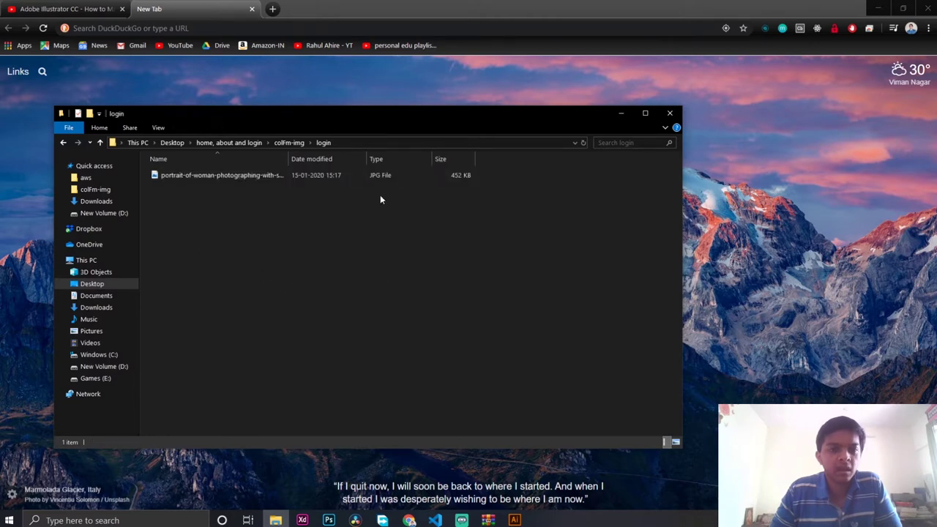
Check the contents of the home, Downloads, New Volume (D:) and login folders for the project's images
drag(274, 119, 335, 71)
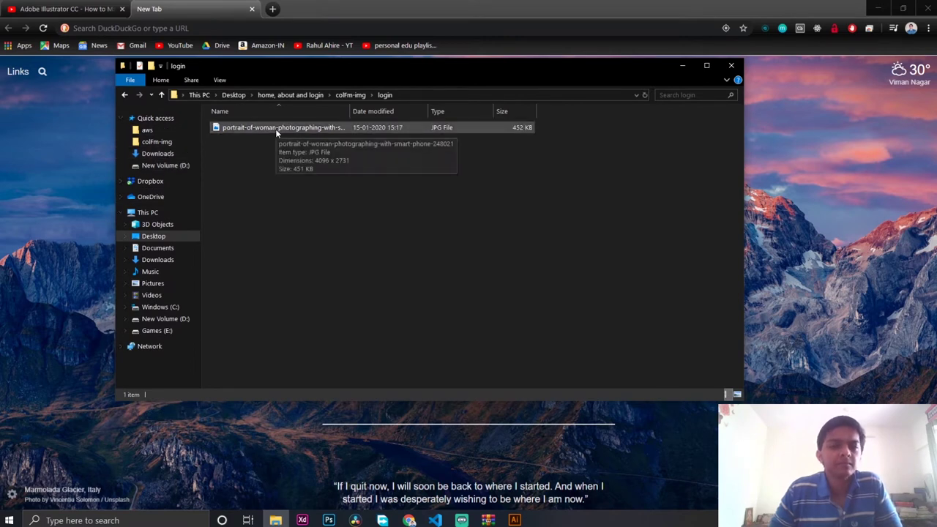
click(167, 147)
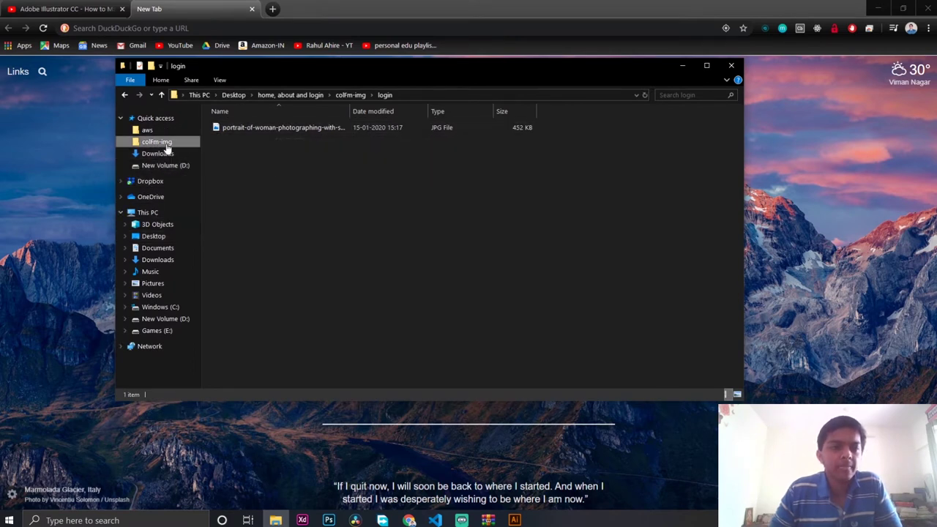
double_click(320, 152)
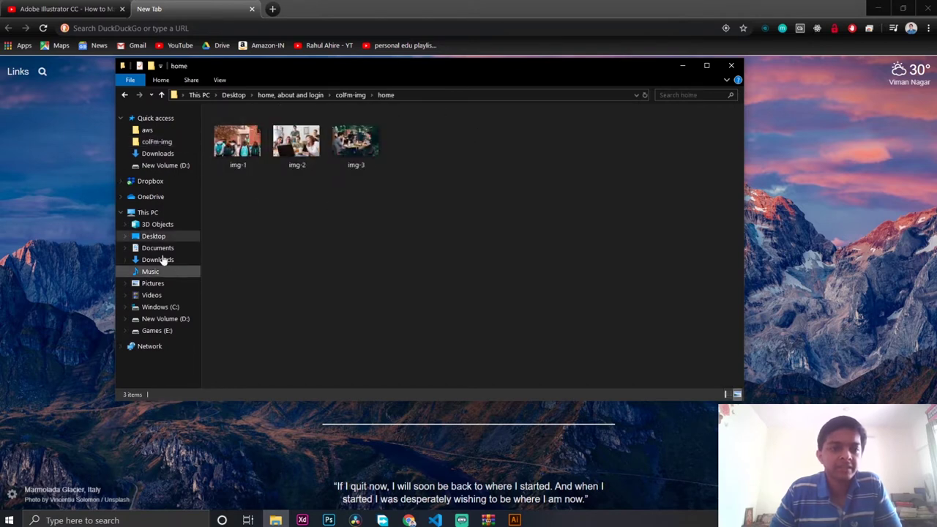
click(163, 156)
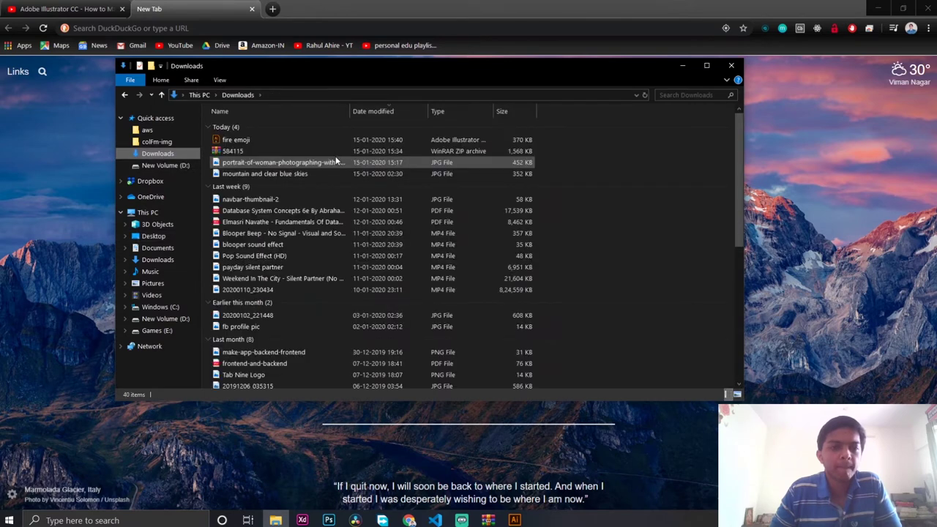
click(165, 165)
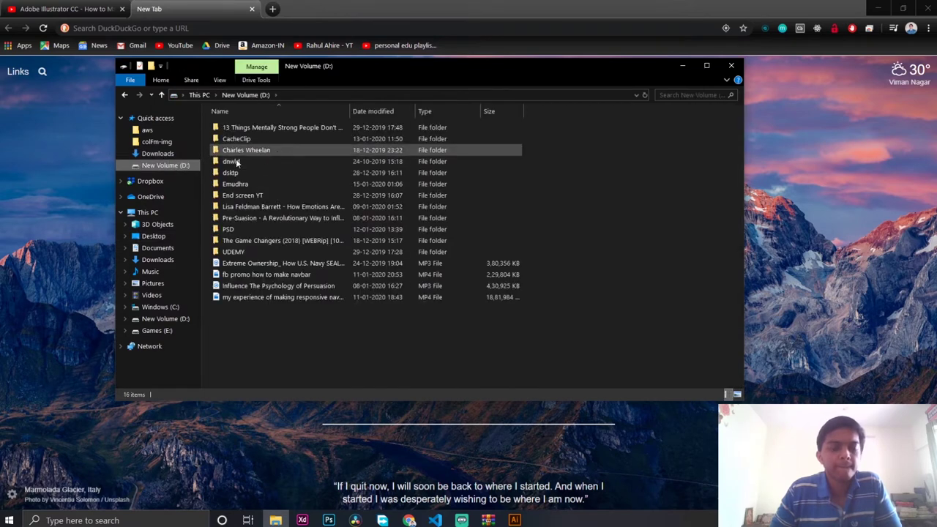
click(172, 144)
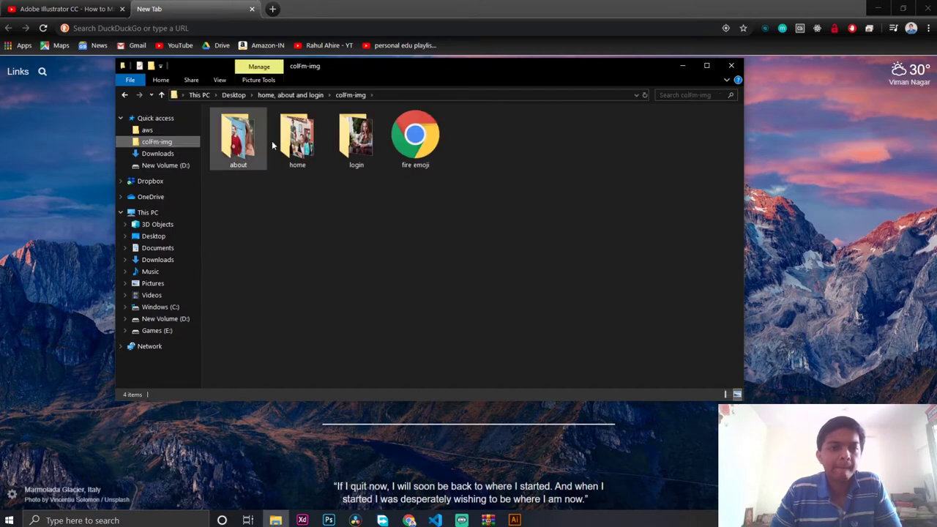
double_click(296, 139)
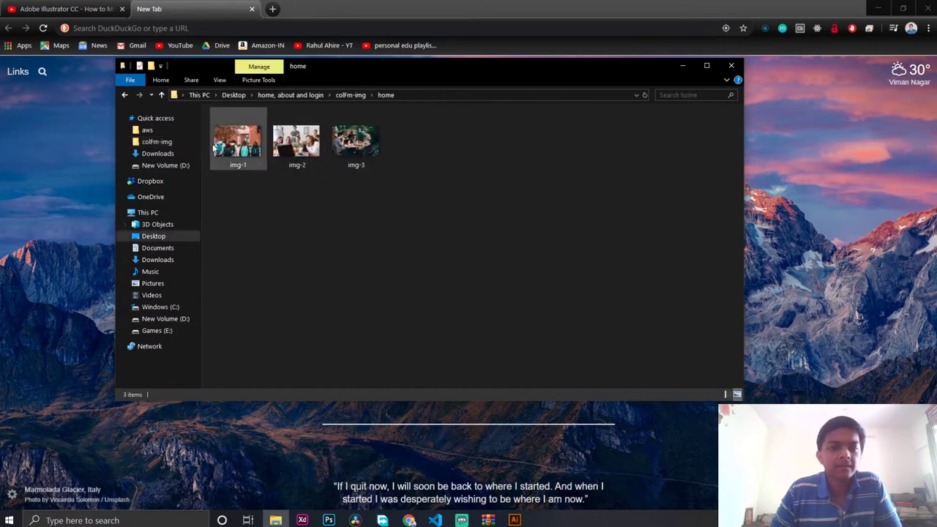
click(162, 95)
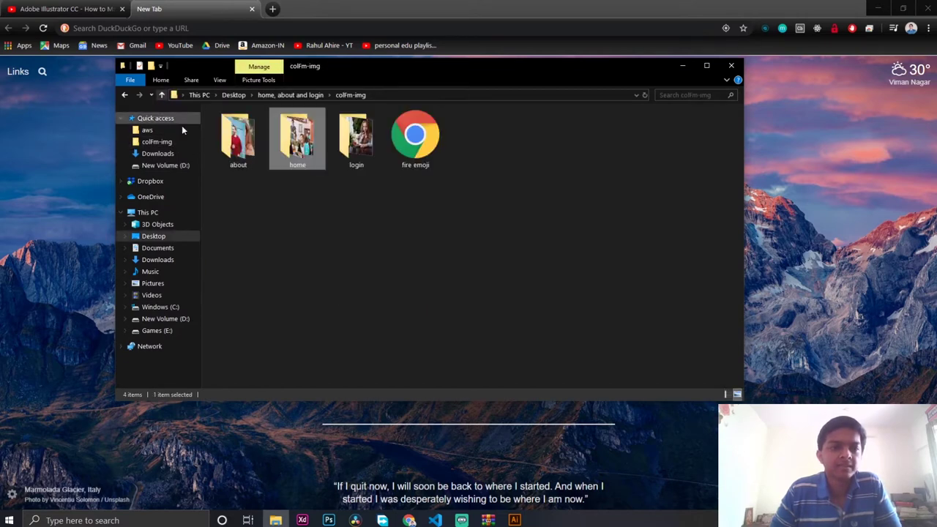
double_click(354, 147)
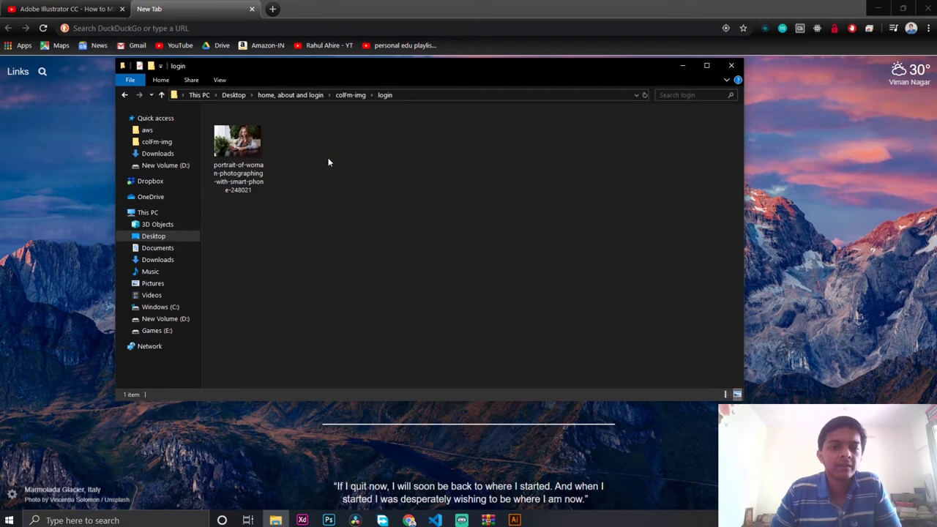
Rename the photo of the woman in the black long-sleeved shirt in the about folder to img-1
click(125, 94)
double_click(247, 152)
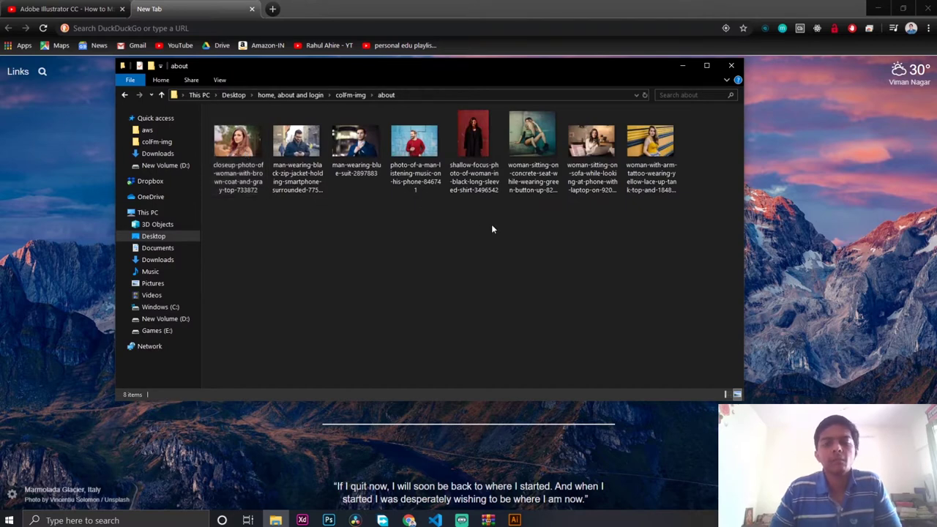
click(477, 154)
right_click(477, 153)
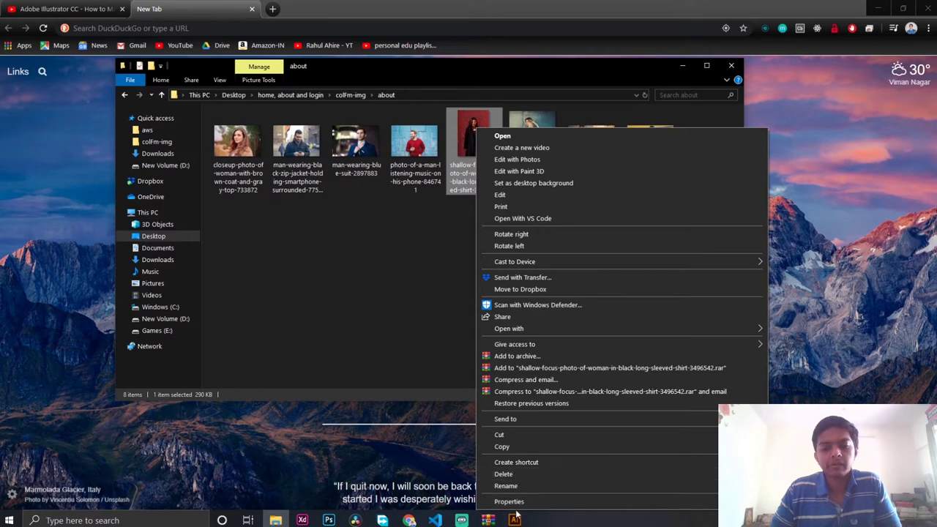
click(512, 486)
text(im)
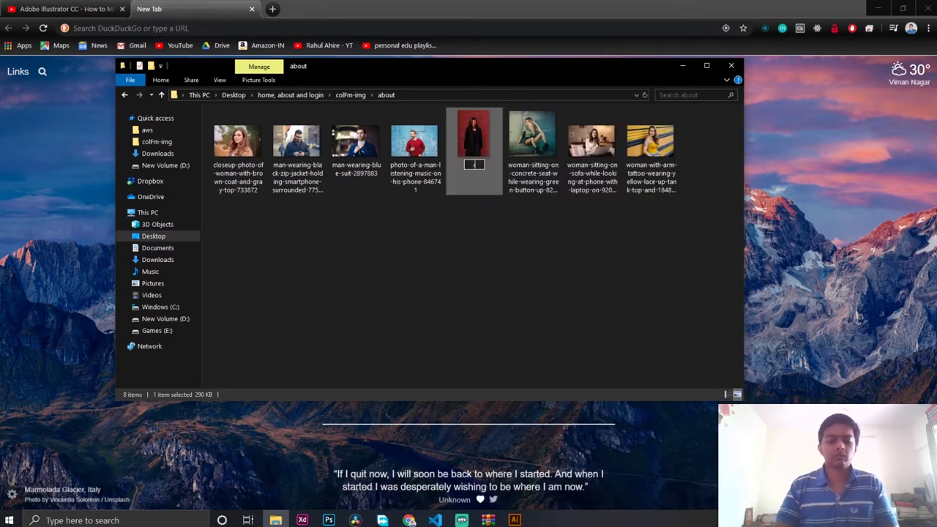
text(g-1)
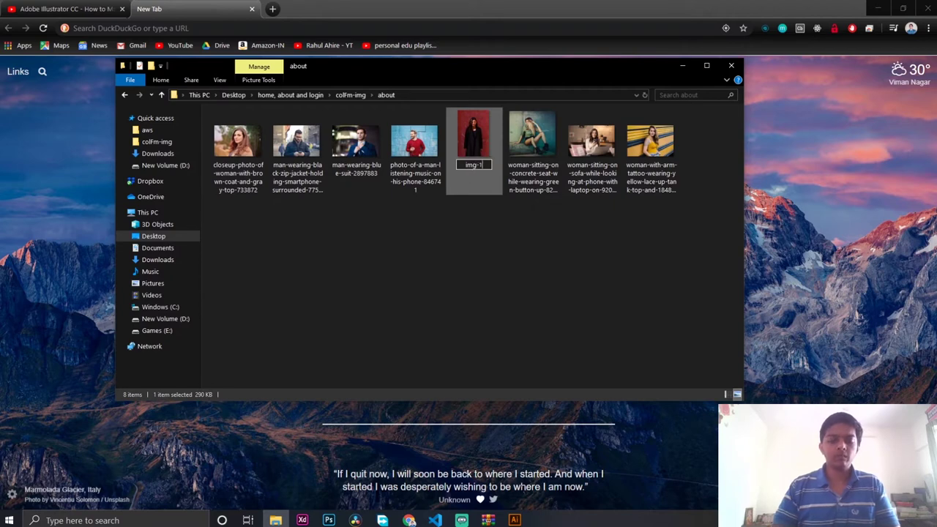
key(Return)
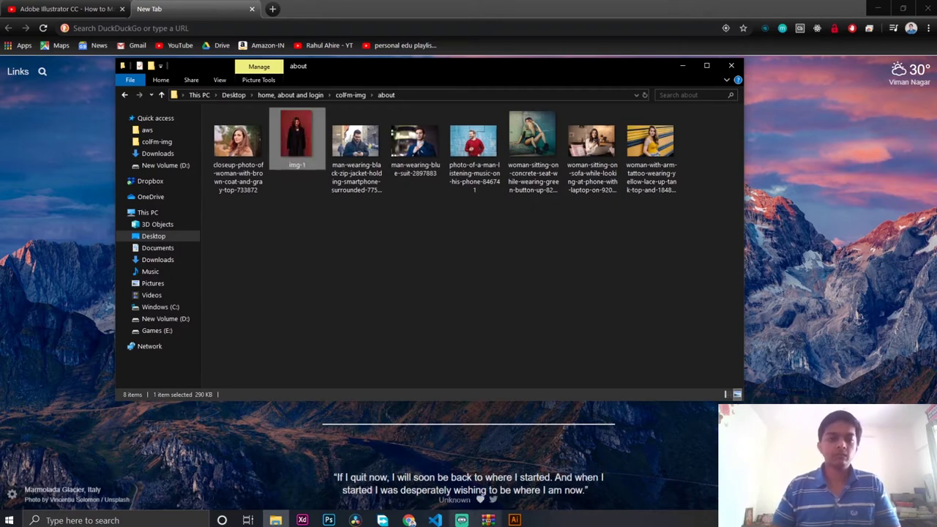
click(338, 302)
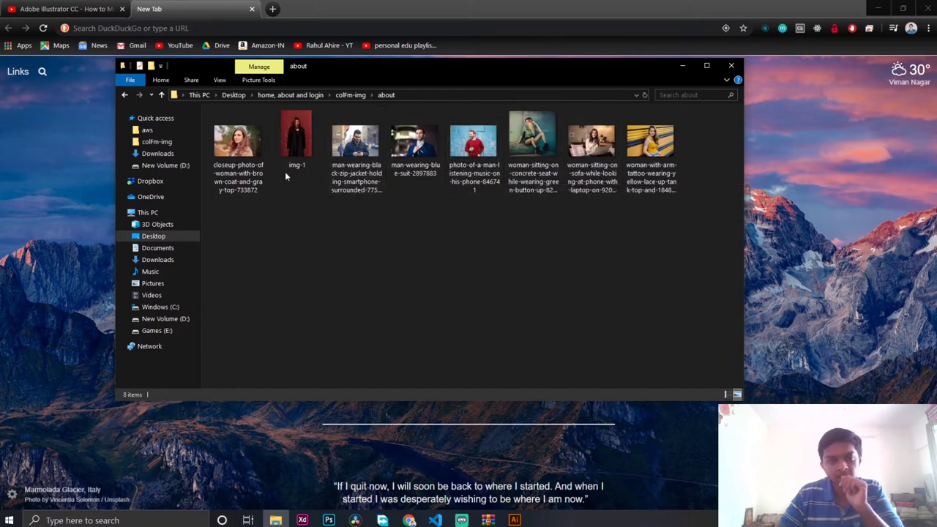
click(353, 177)
click(417, 169)
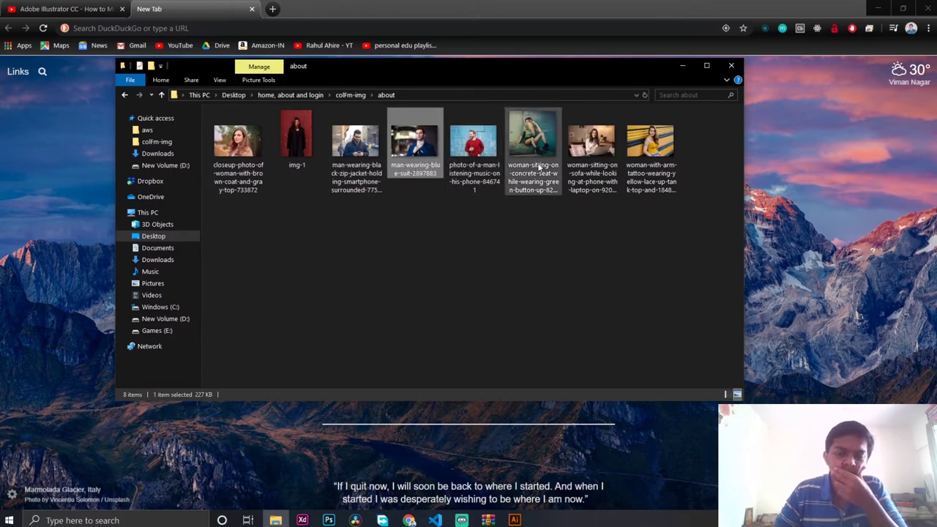
mouse_move(642, 173)
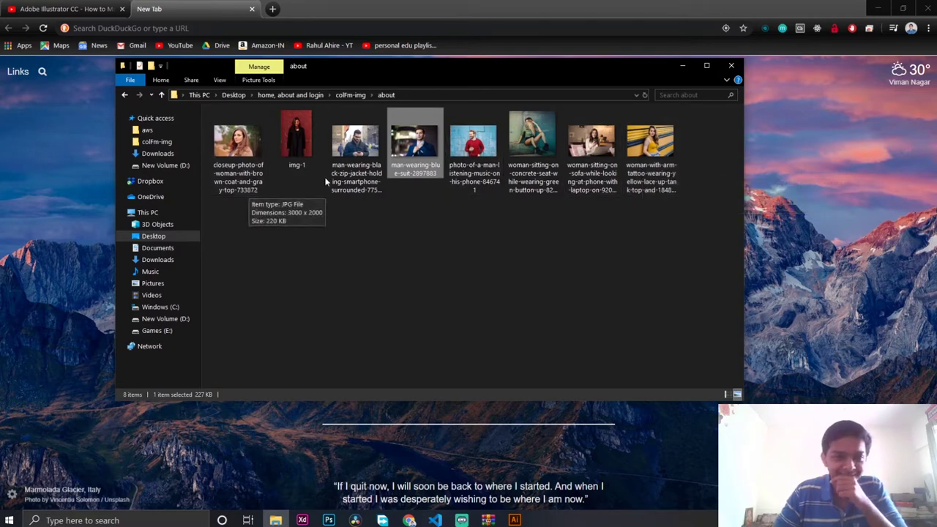
click(353, 178)
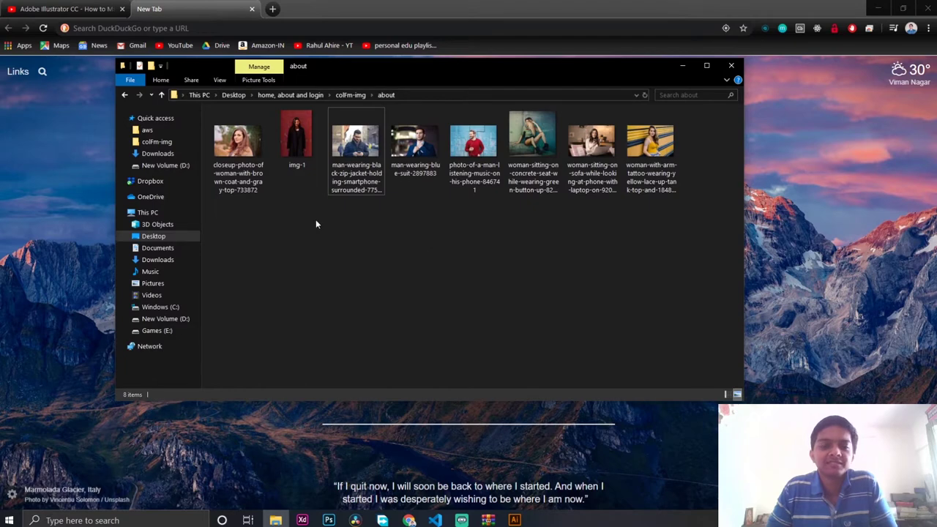
click(247, 151)
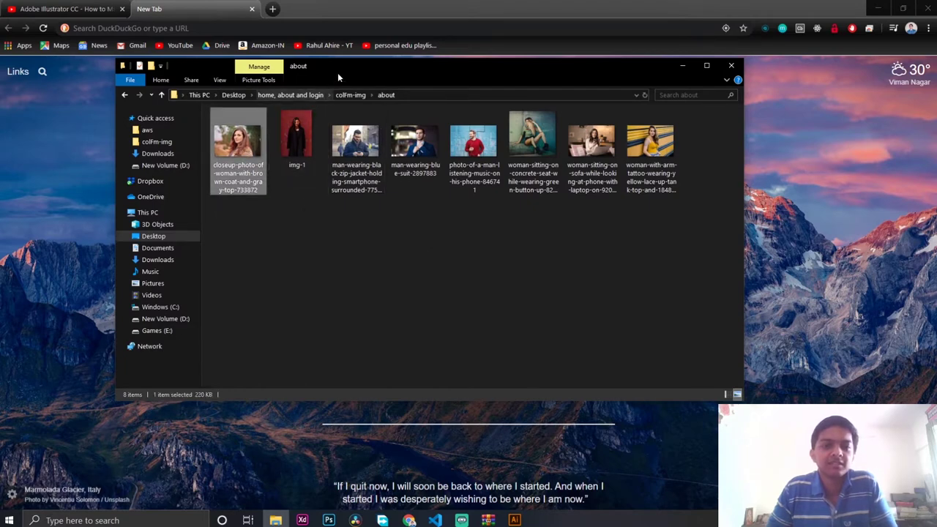
drag(345, 64, 363, 29)
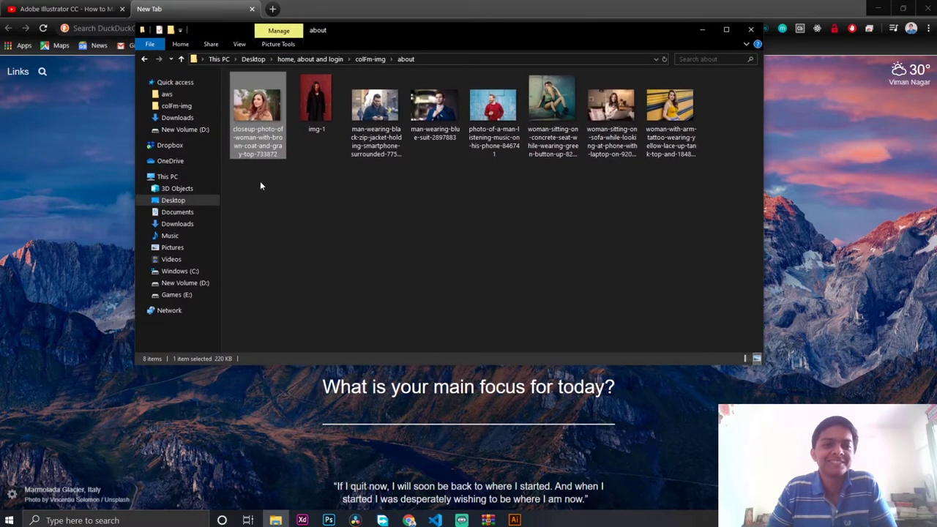
click(339, 196)
Open the man-wearing-black-zip-jacket photo and browse the about folder's pictures, ending on the woman sitting on a concrete seat
click(377, 122)
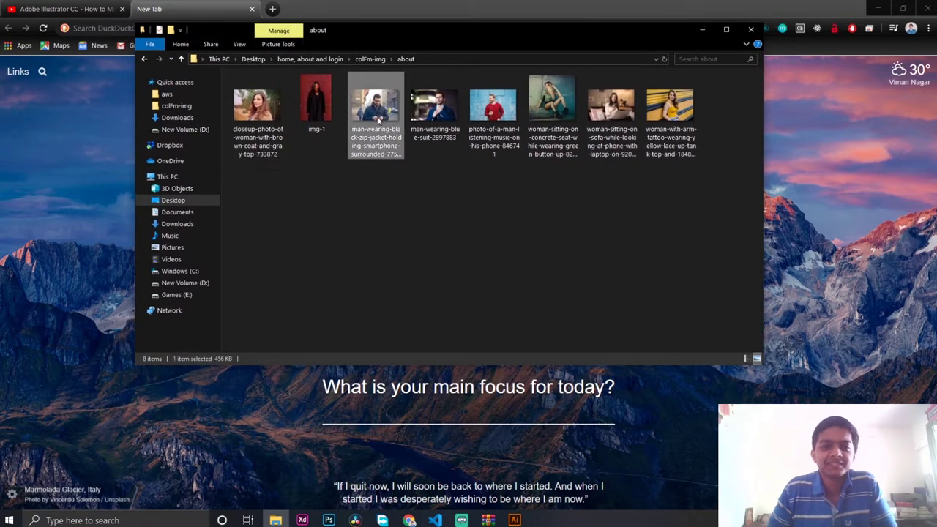
double_click(377, 122)
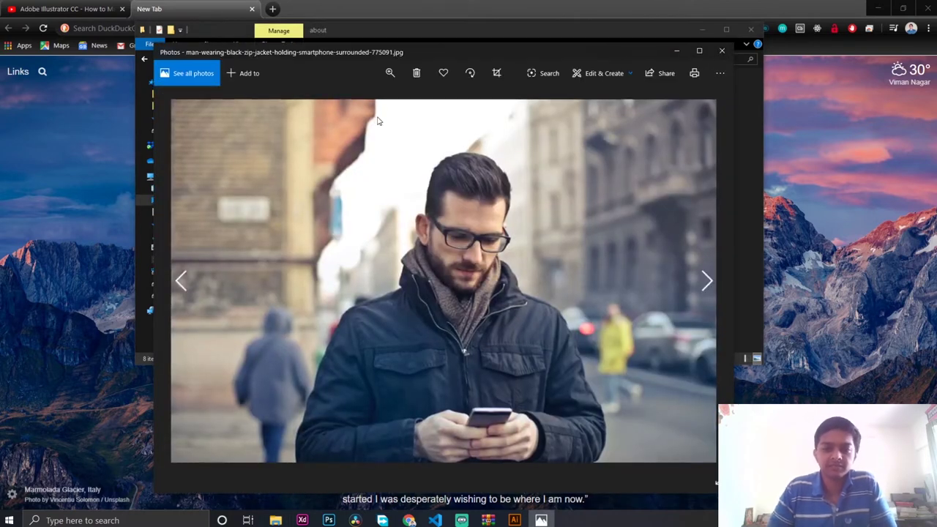
key(Right)
key(Left)
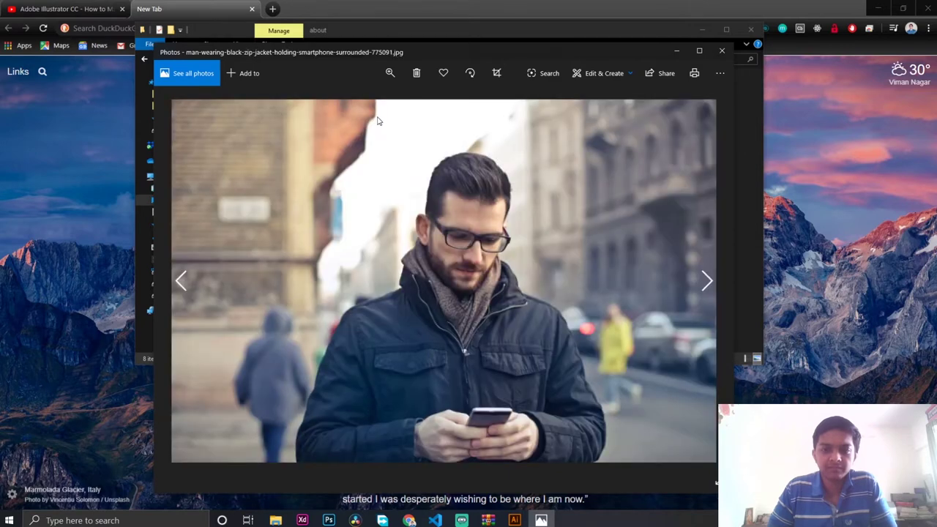
key(Right)
key(Right)
key(Right)
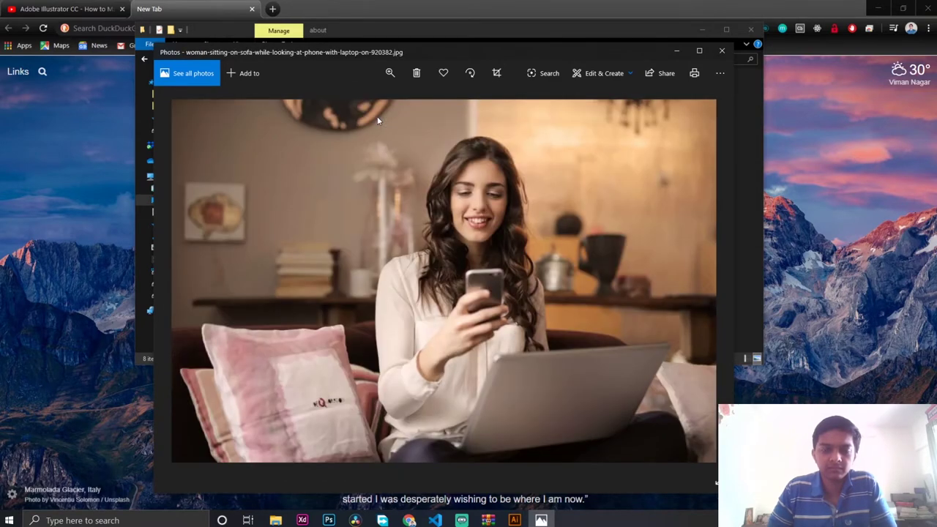
key(Left)
key(Left)
key(Left)
key(Left)
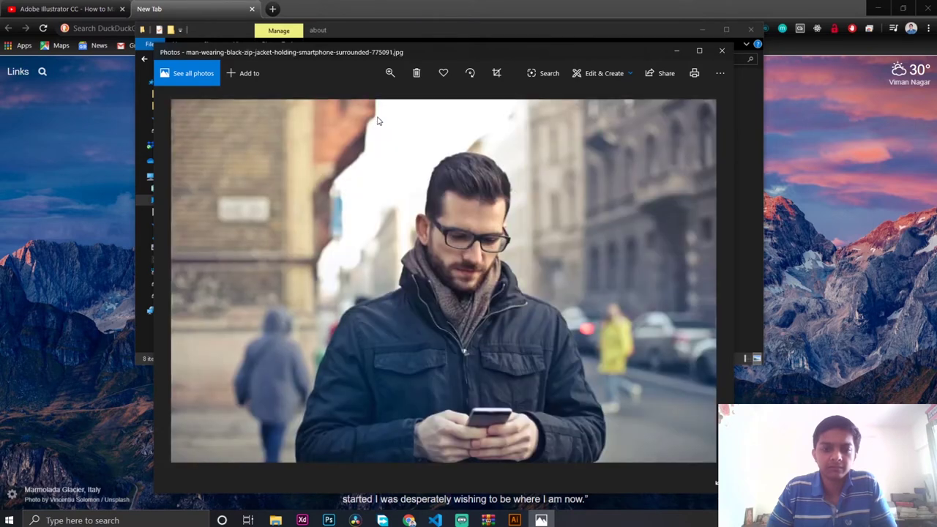
key(Right)
key(Right)
key(Right)
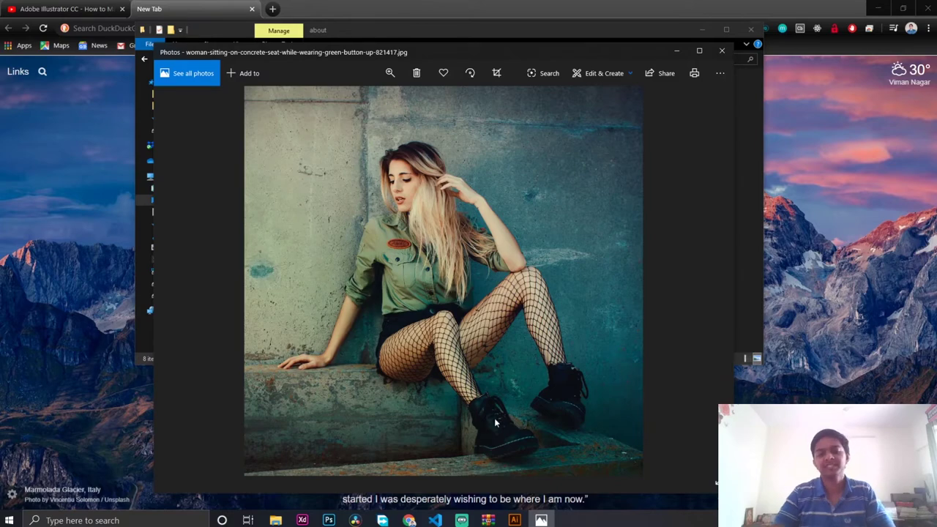
mouse_move(515, 520)
mouse_move(565, 444)
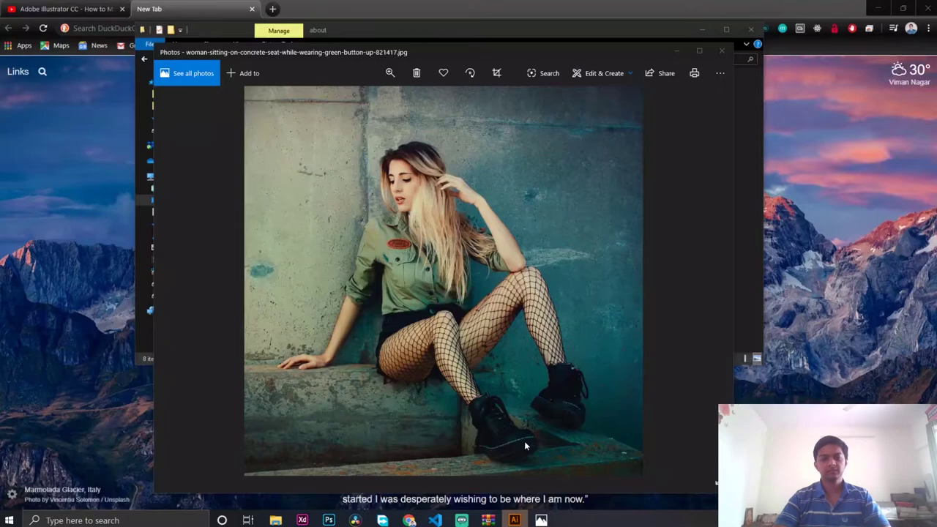
Close Illustrator with the fire emoji.svg document and close the 584115.zip archive window
click(514, 519)
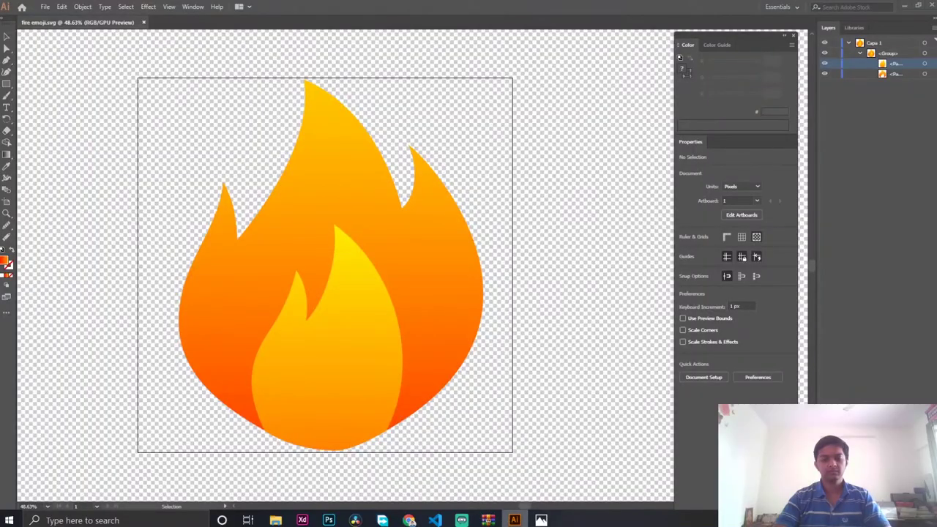
mouse_move(514, 519)
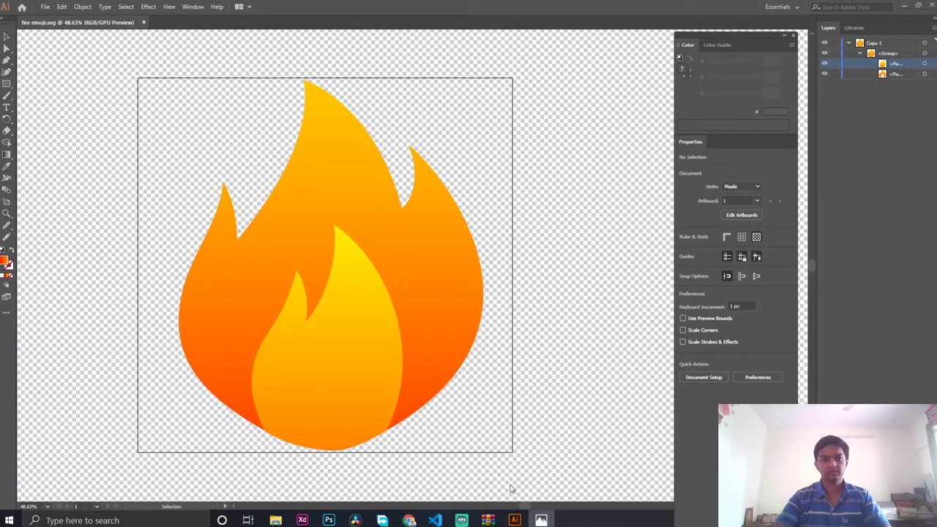
click(541, 519)
click(117, 334)
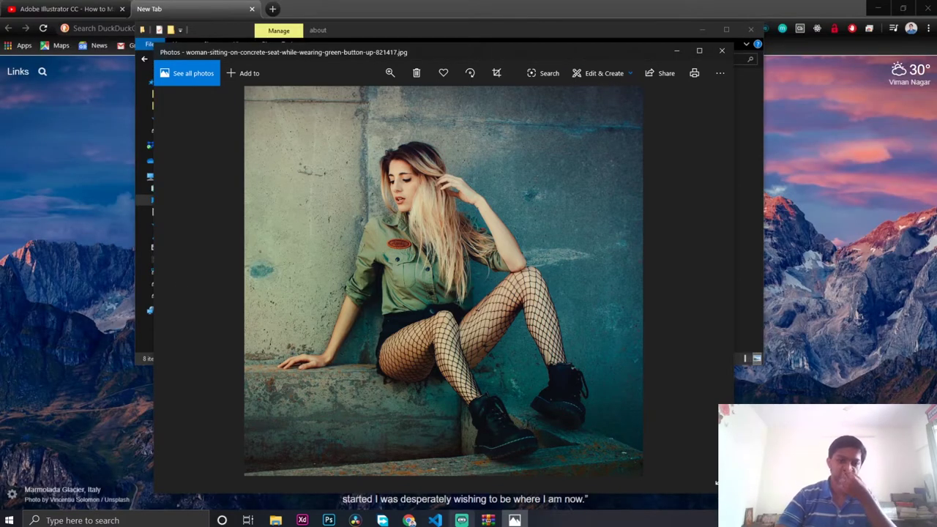
mouse_move(489, 520)
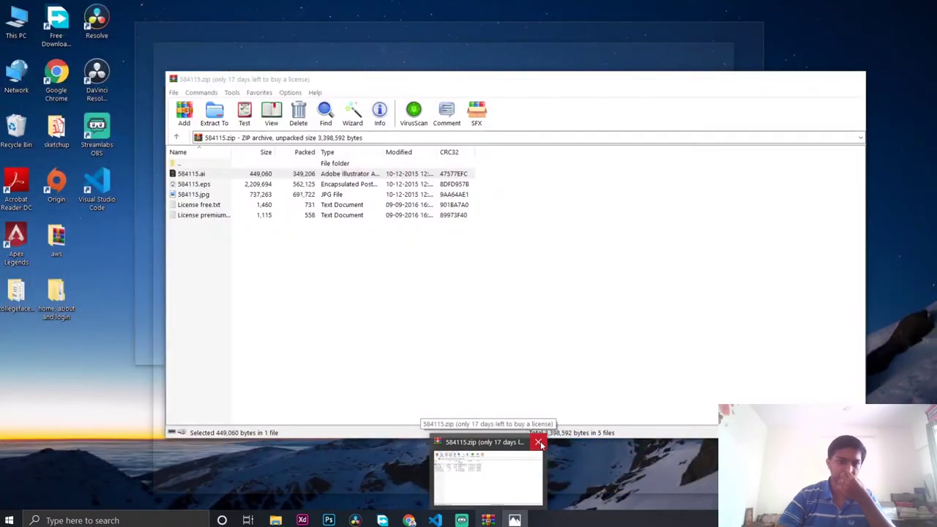
click(538, 442)
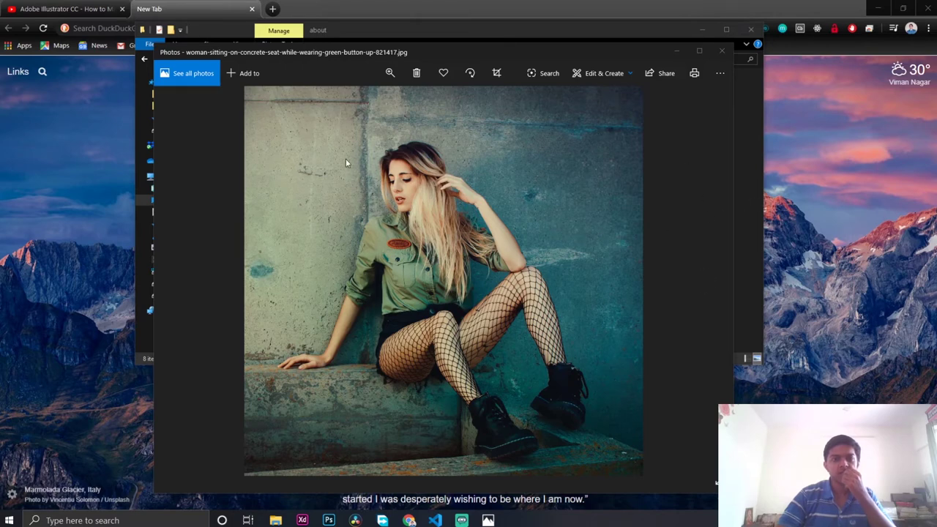
Bring the about folder window forward, close the concrete-seat photo behind it and reposition the folder window
click(746, 189)
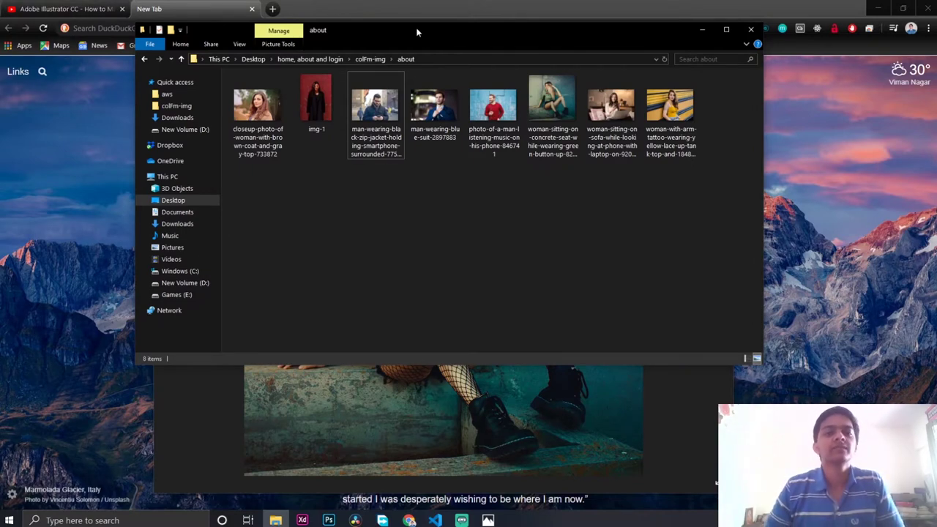
drag(417, 31, 663, 114)
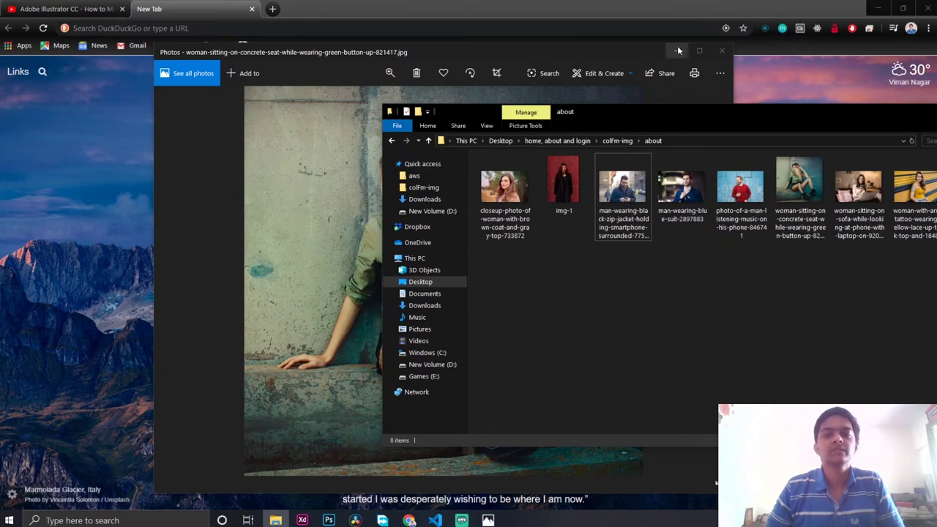
click(722, 51)
drag(626, 111, 459, 36)
Close the browser window and launch DaVinci Resolve
click(31, 6)
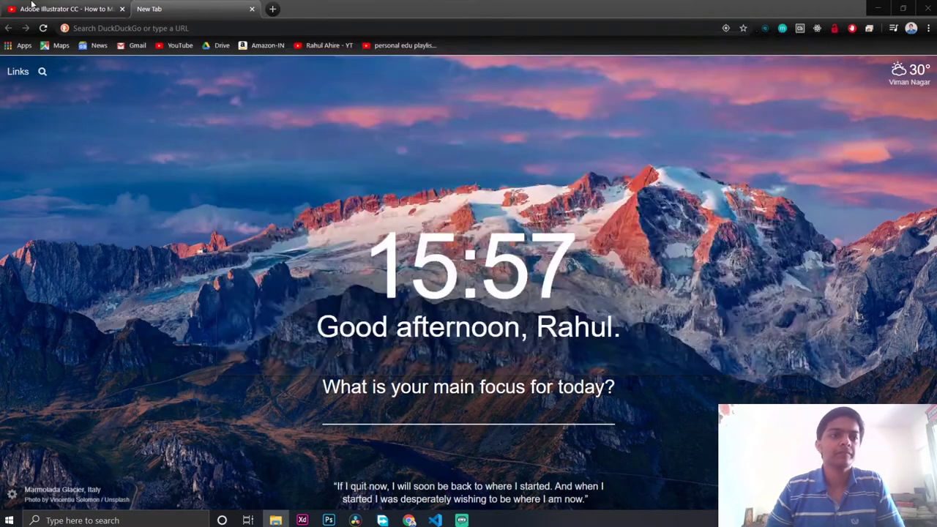
click(220, 9)
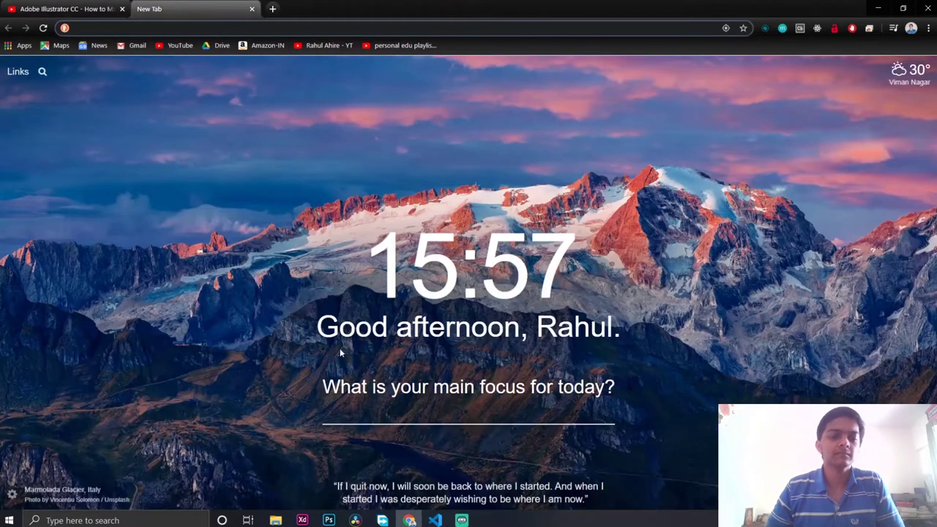
mouse_move(407, 520)
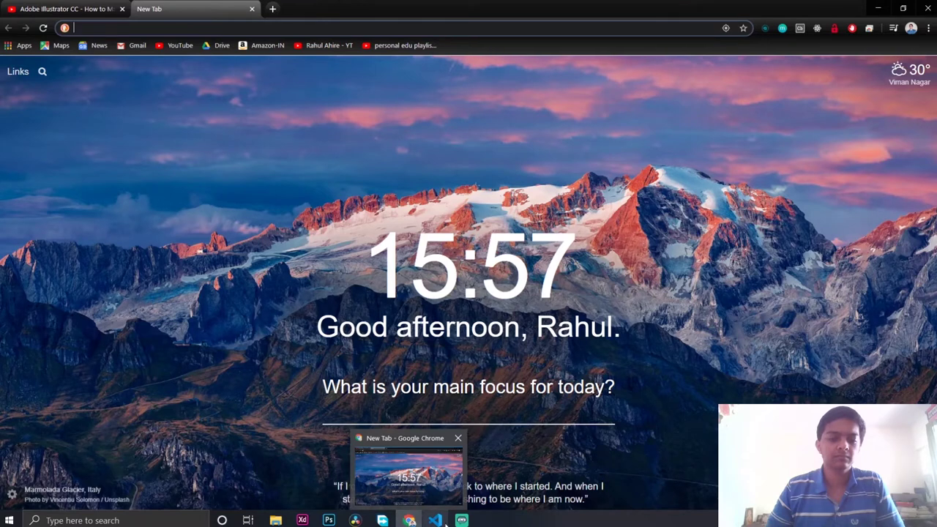
click(275, 520)
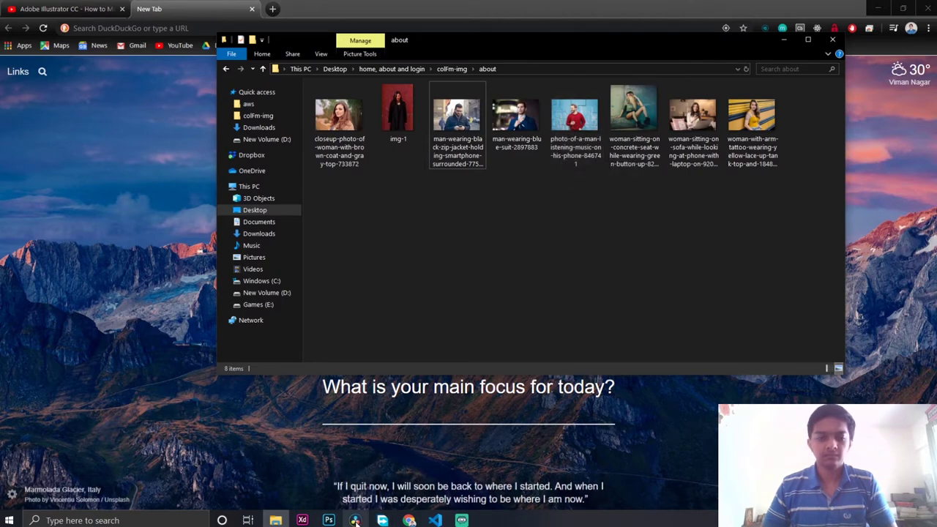
click(925, 6)
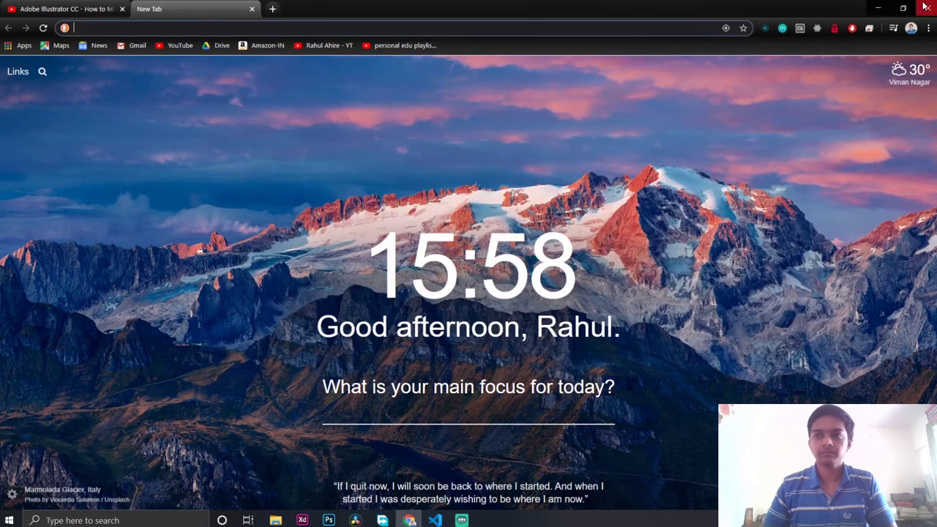
click(924, 6)
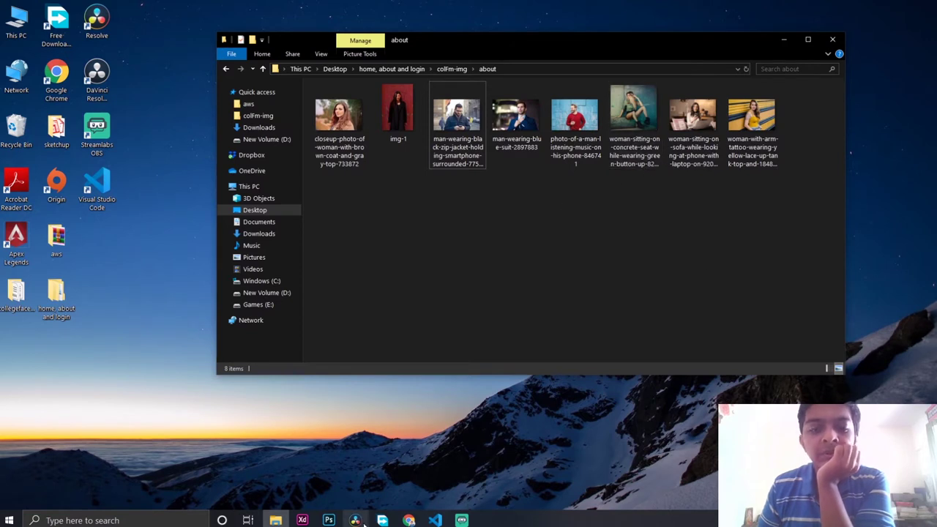
click(330, 434)
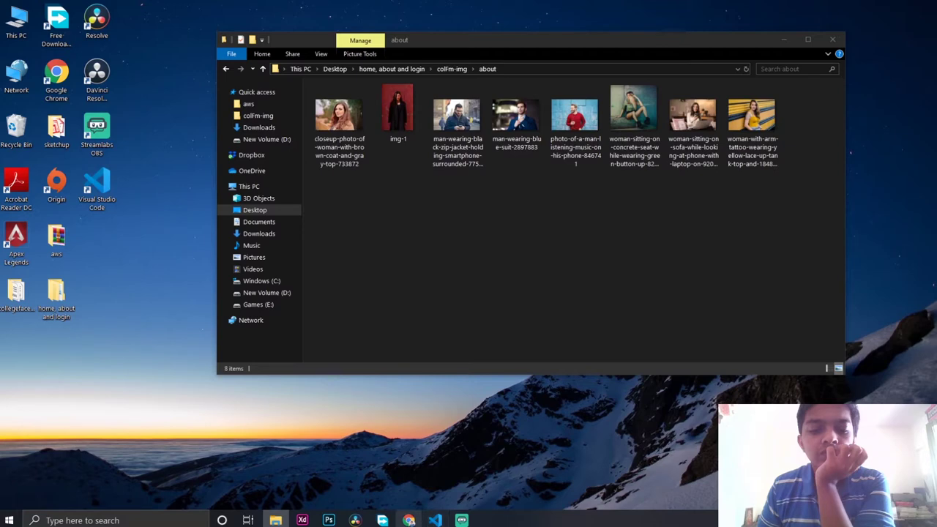
click(355, 520)
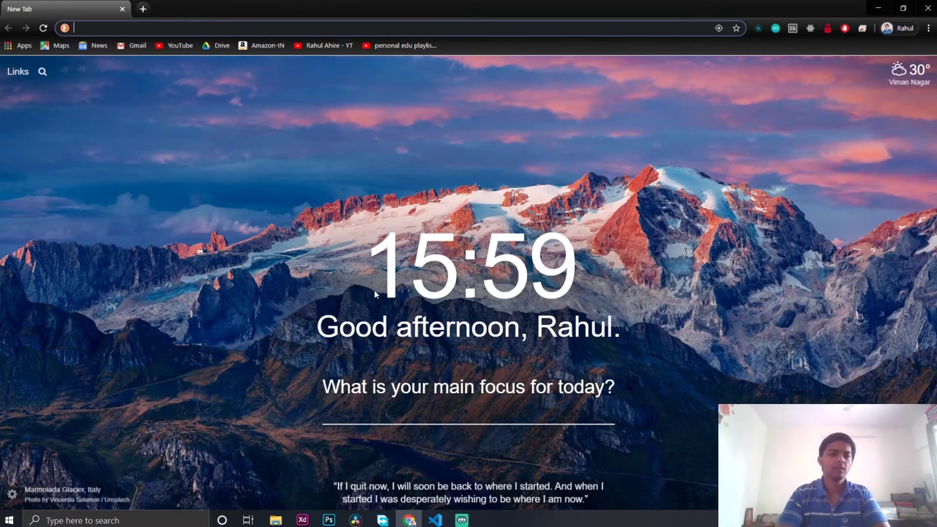
Search YouTube for "image slider library" in the browser
text(y)
key(Tab)
text(image)
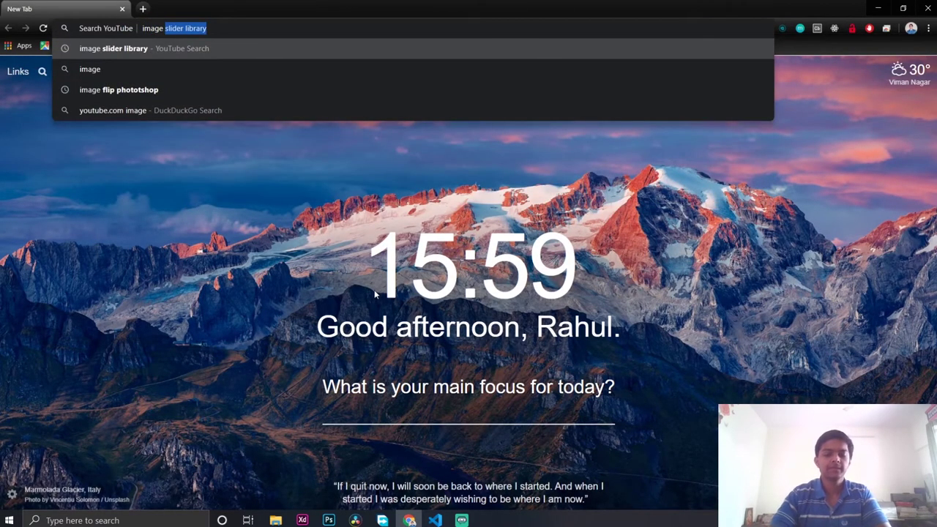
key(Return)
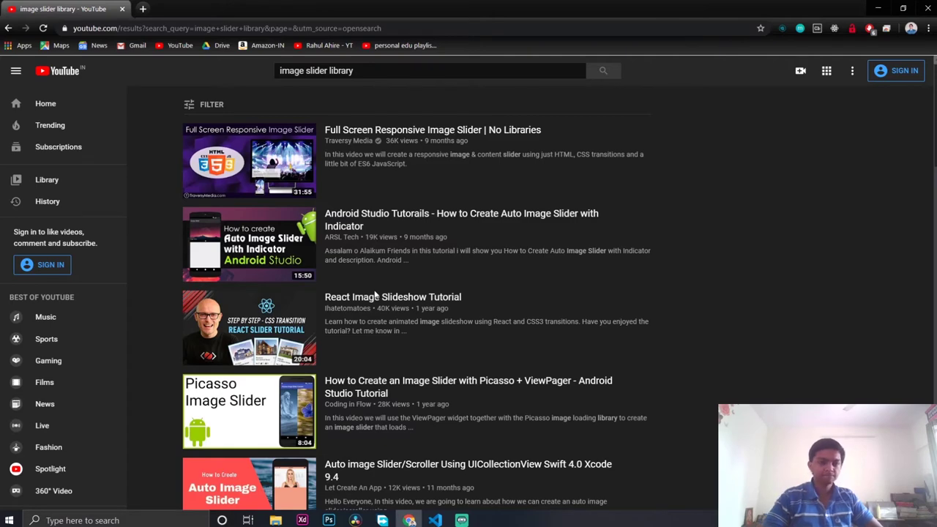
Look through the video results and open "Creating Sliders and Carousels with Glider.js (Only 2.5kb gzipped!)"
scroll(307, 273, down, 1)
scroll(308, 273, down, 4)
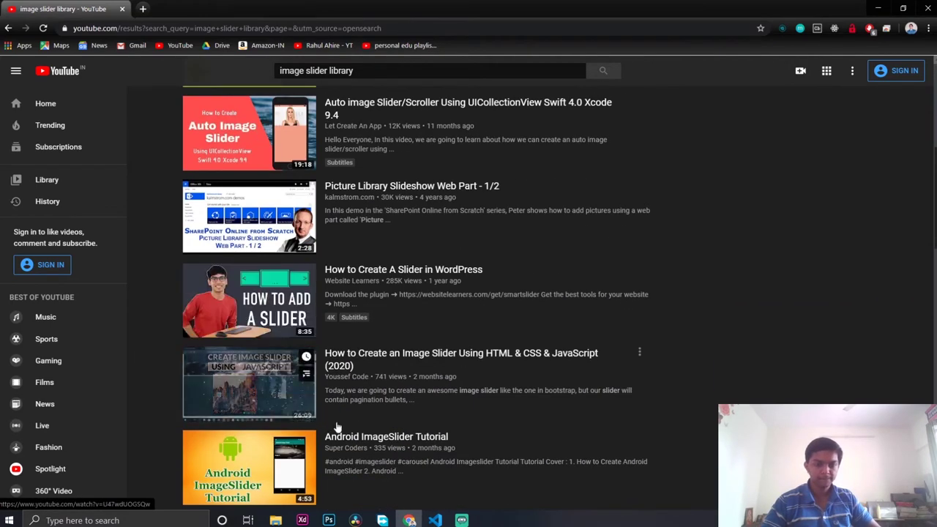
scroll(358, 444, down, 3)
scroll(359, 445, down, 3)
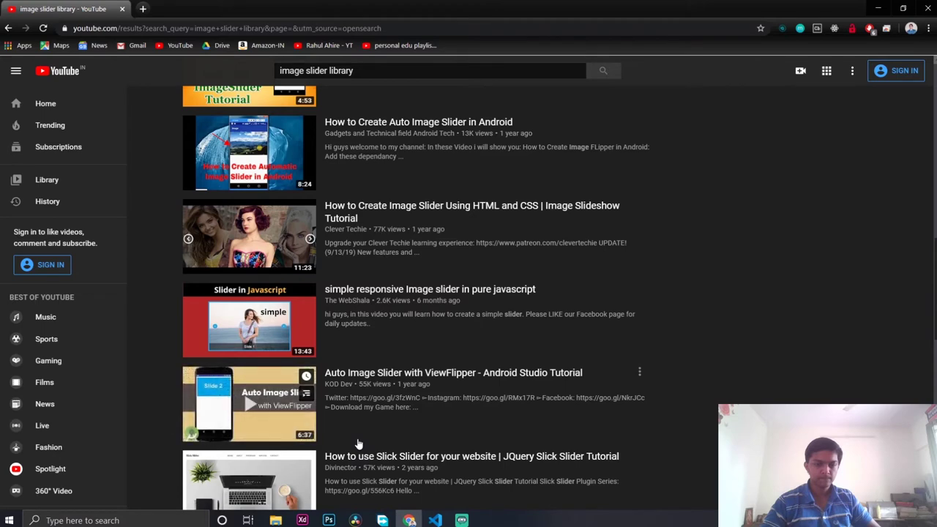
scroll(359, 443, down, 3)
scroll(357, 438, down, 3)
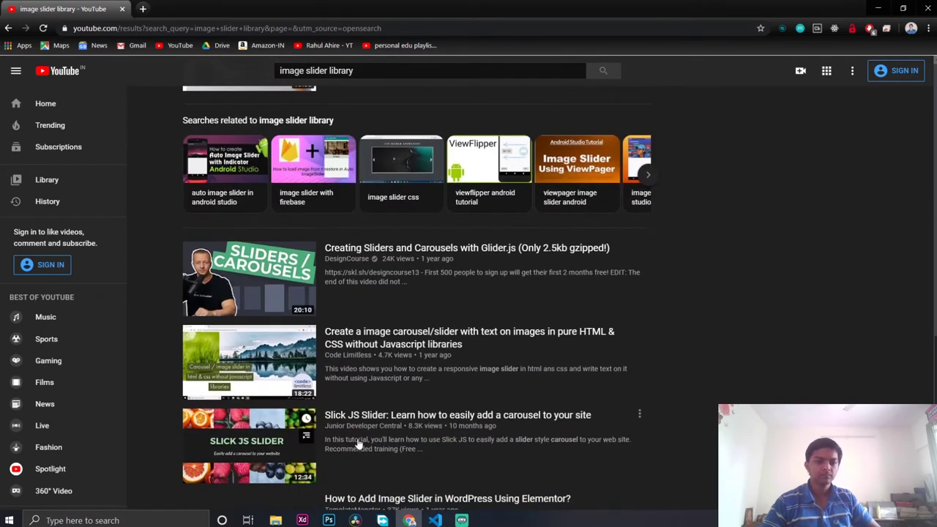
mouse_move(278, 291)
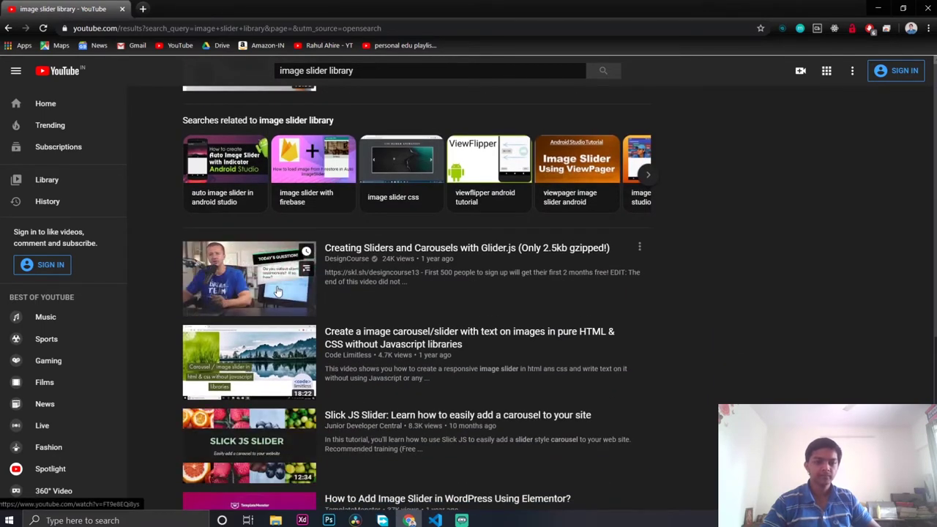
click(233, 287)
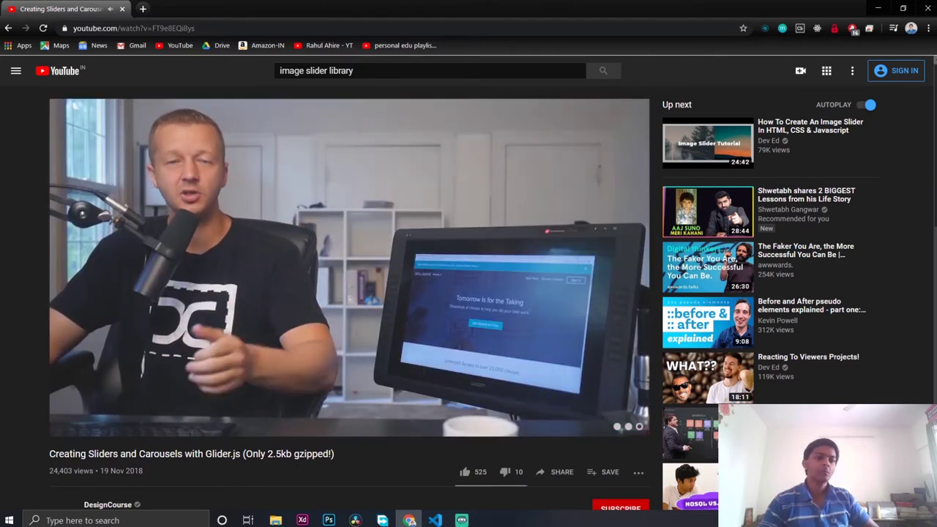
Watch the opening of the Glider.js video at an increased playback speed and pause it at 1:40
mouse_move(373, 372)
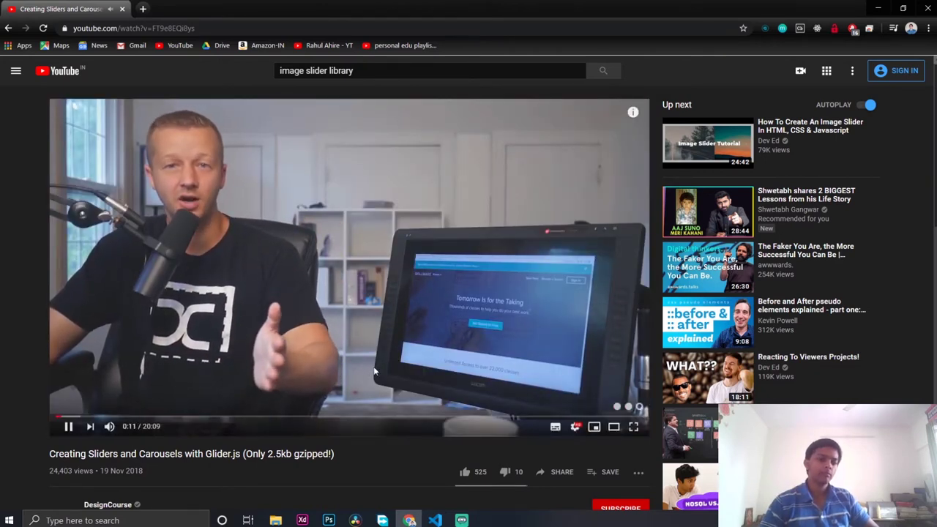
key(shift+period)
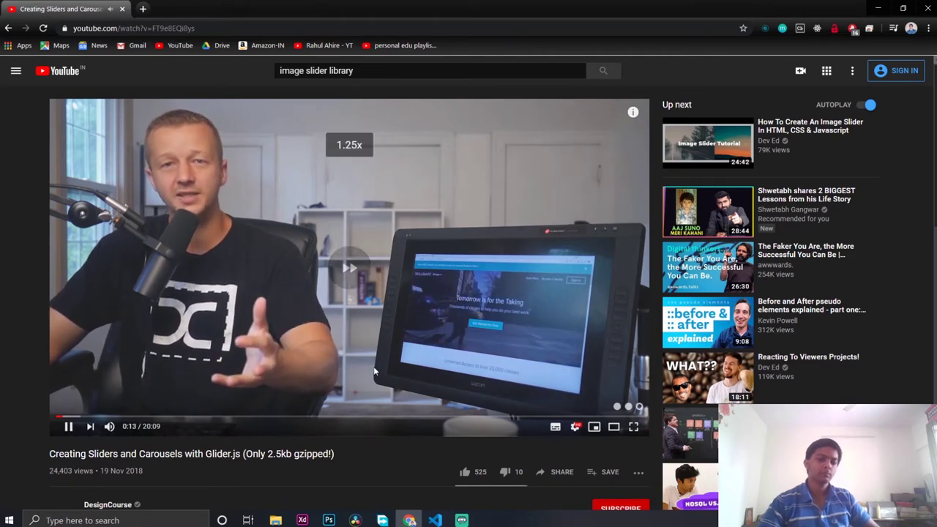
key(shift+period)
key(shift+period)
key(shift+period)
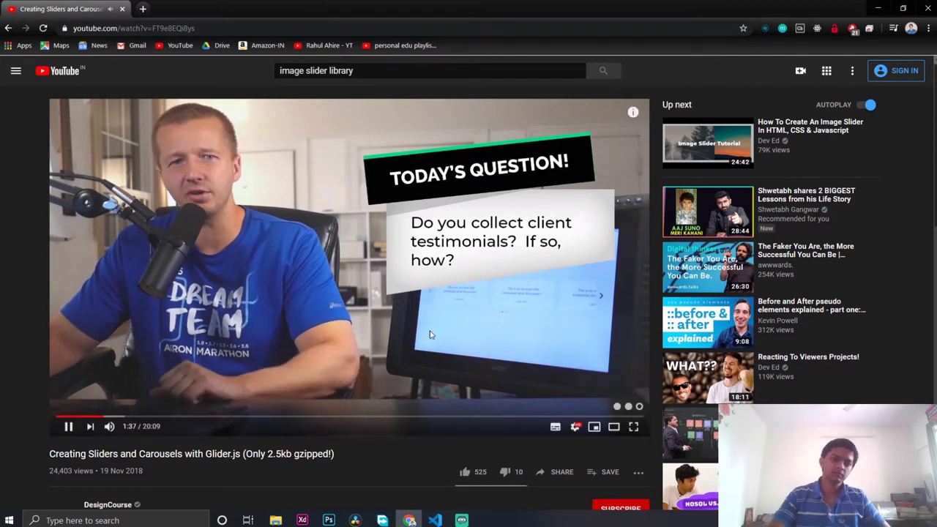
click(385, 288)
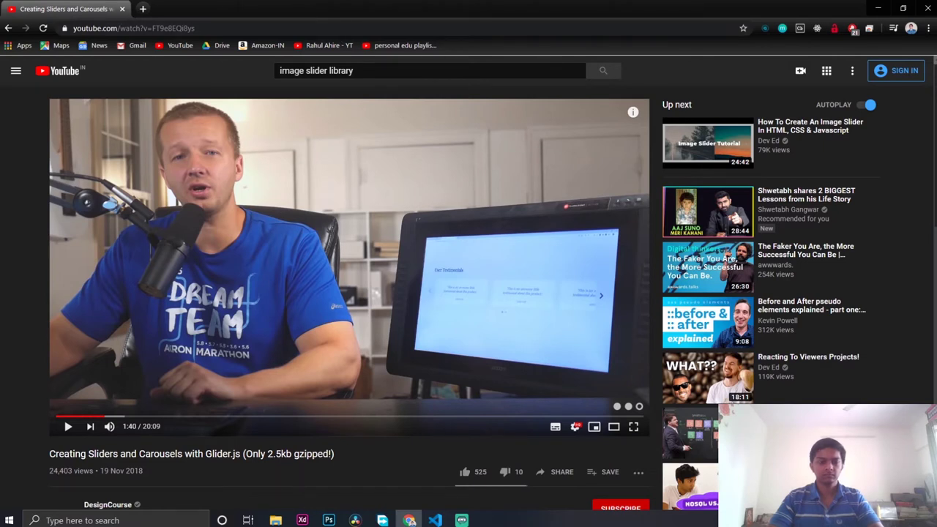
Close the browser and open the Untitled Project in DaVinci Resolve
click(366, 521)
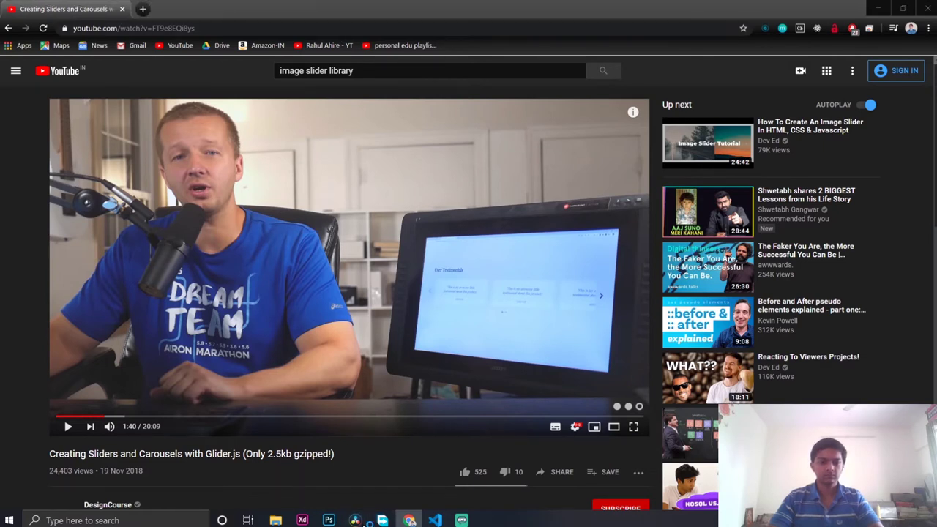
click(927, 8)
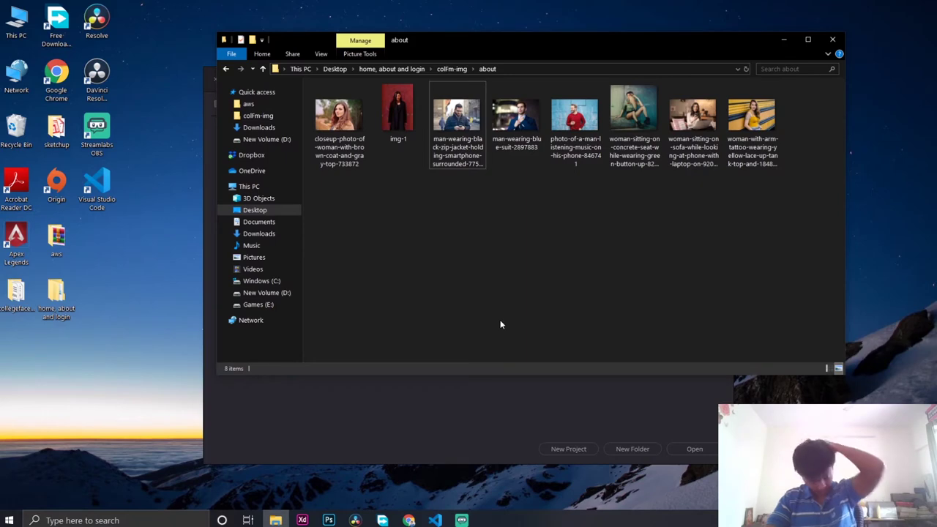
click(418, 413)
double_click(282, 155)
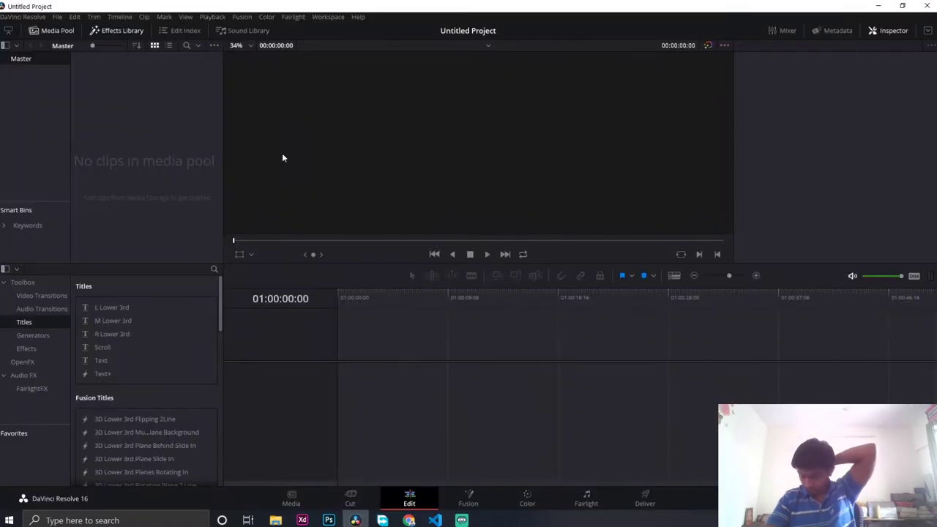
Import the man-wearing-black-zip-jacket and woman-sitting-on-sofa photos from the about folder into the Resolve media pool
click(275, 520)
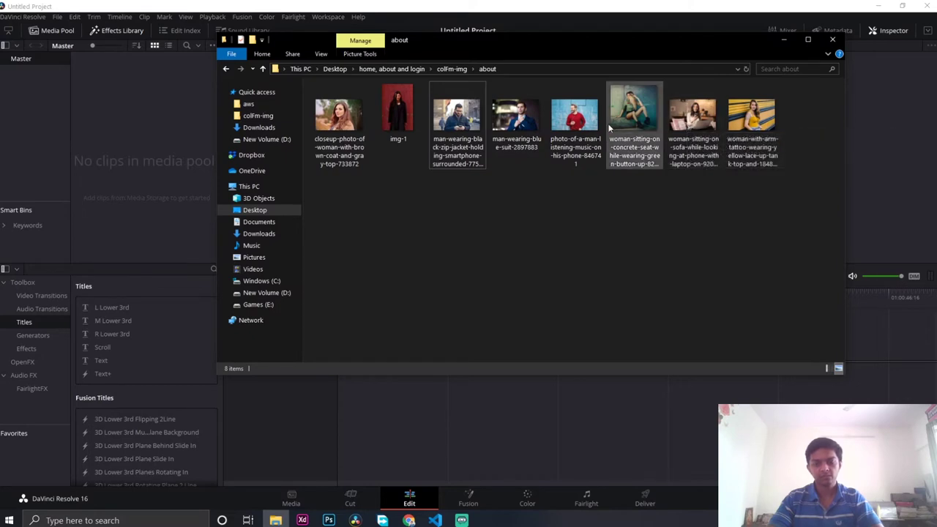
drag(461, 126, 139, 158)
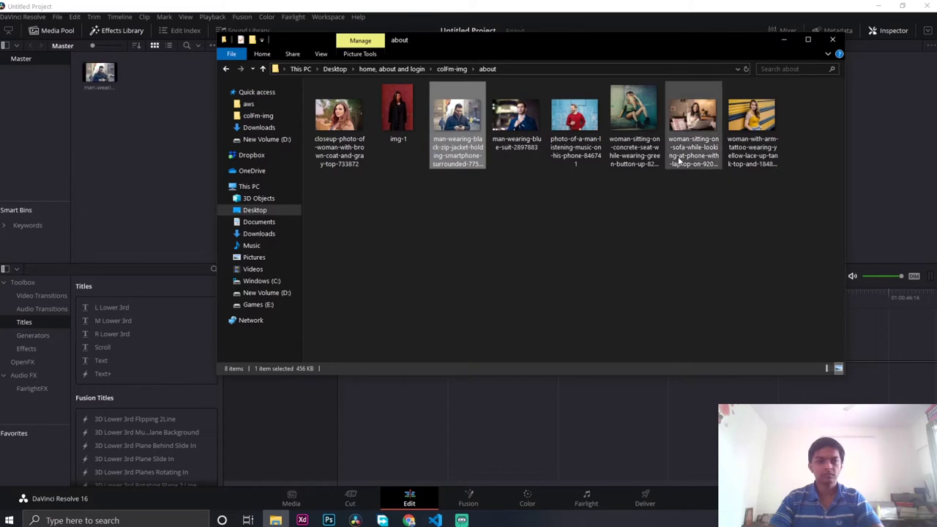
drag(689, 150, 148, 171)
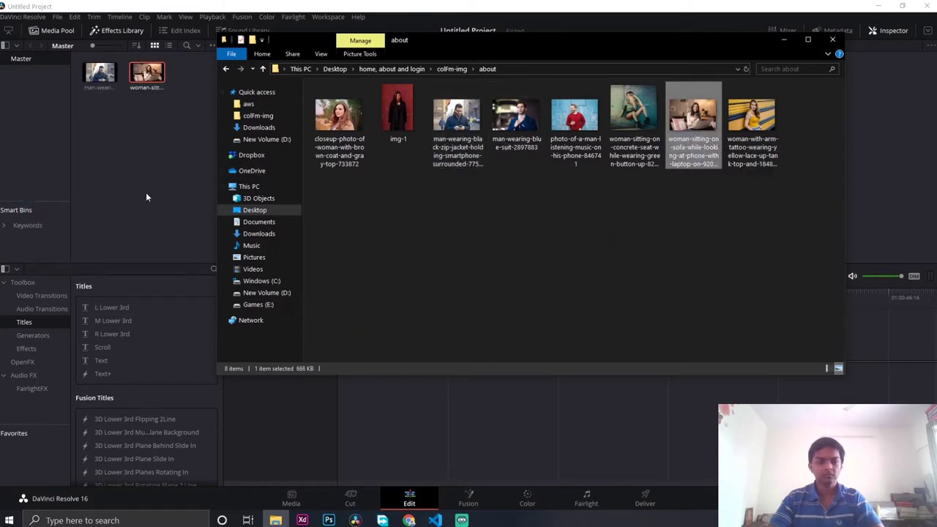
click(152, 115)
Place the woman-sitting-on-sofa photo at the start of a new timeline and play it back
drag(147, 73, 335, 394)
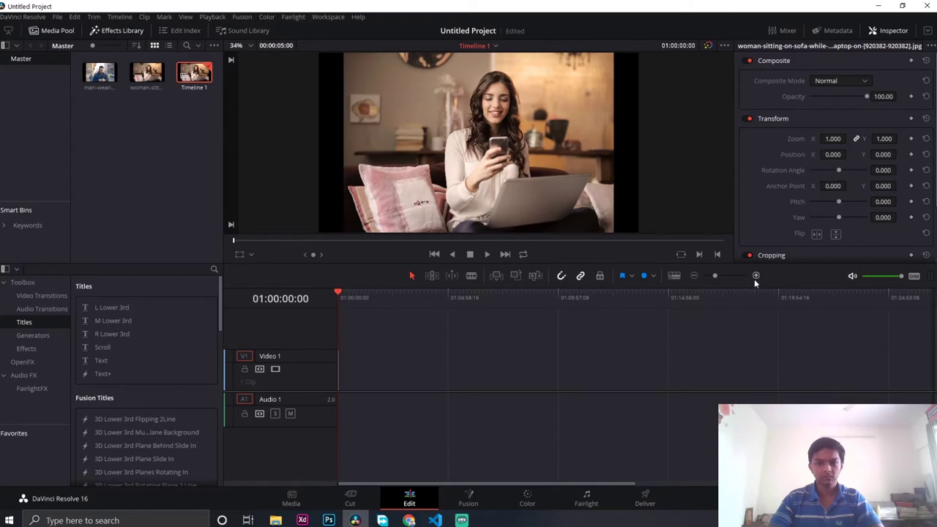
click(755, 276)
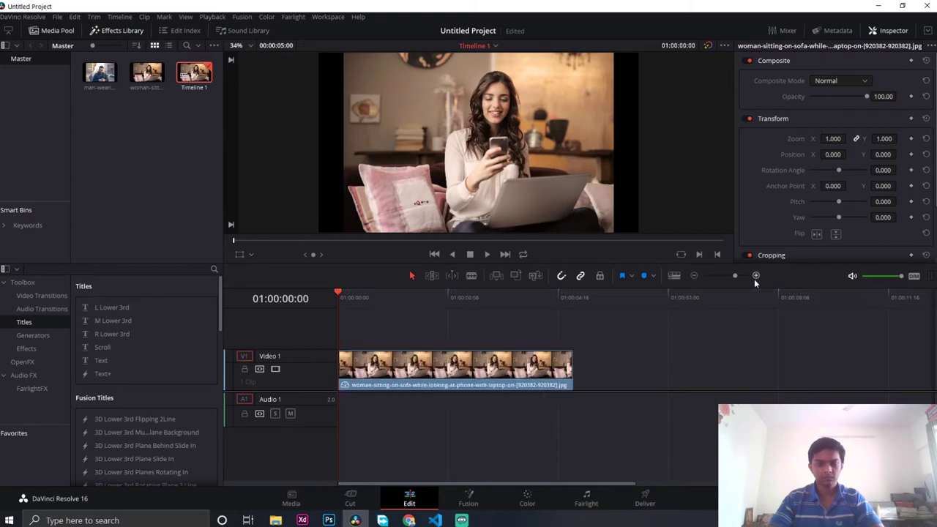
key(space)
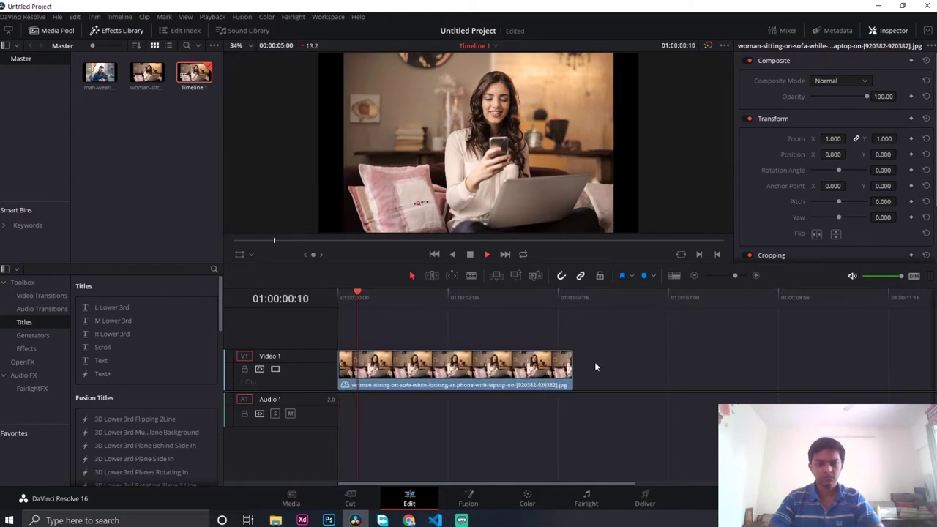
Place the man-wearing-black-zip-jacket photo on a second video track above the sofa clip, starting at 01:00:03:00
key(space)
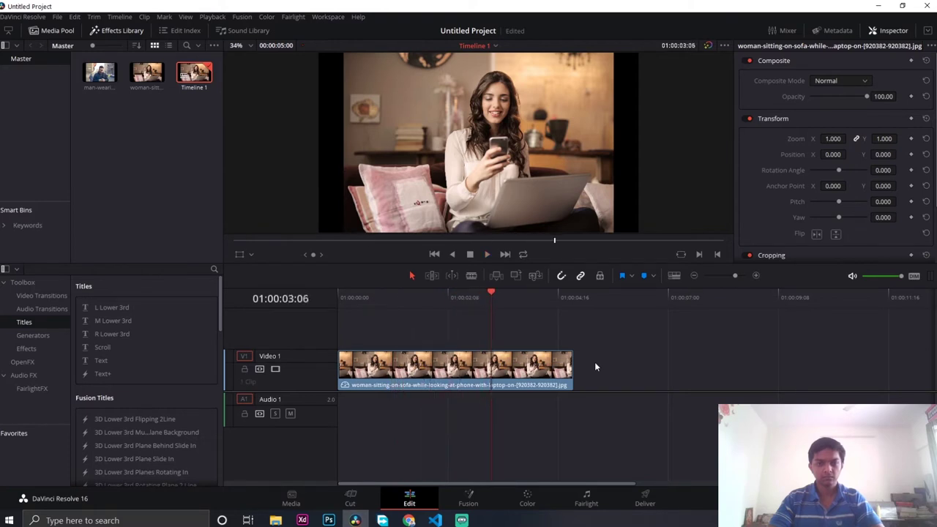
key(Right)
key(Right)
key(Right)
key(Right)
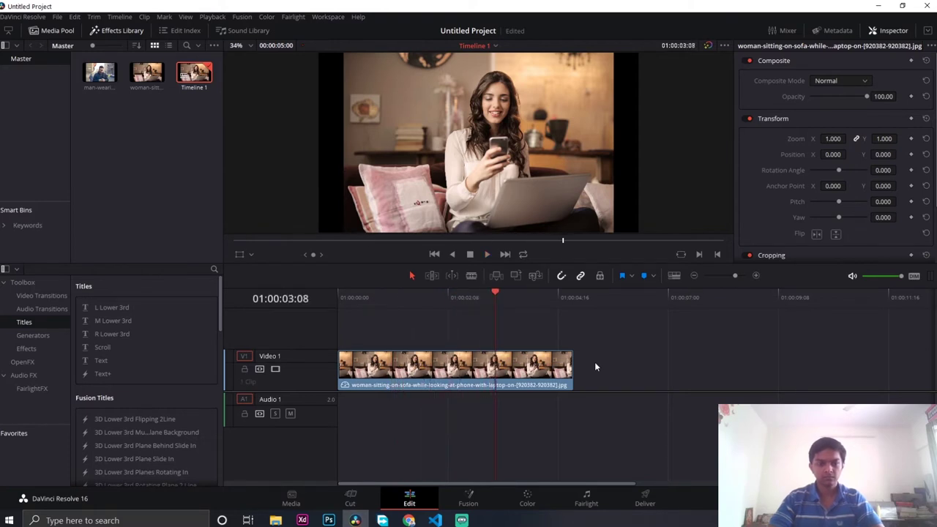
key(Right)
key(Right)
key(Left)
key(Left)
key(Left)
key(Left)
key(Left)
key(Left)
key(Left)
key(Left)
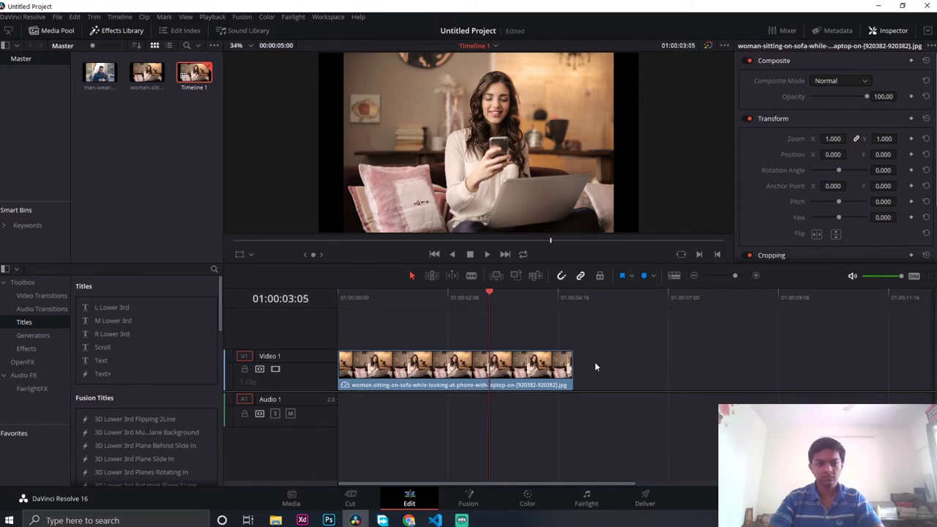
key(Left)
key(Left)
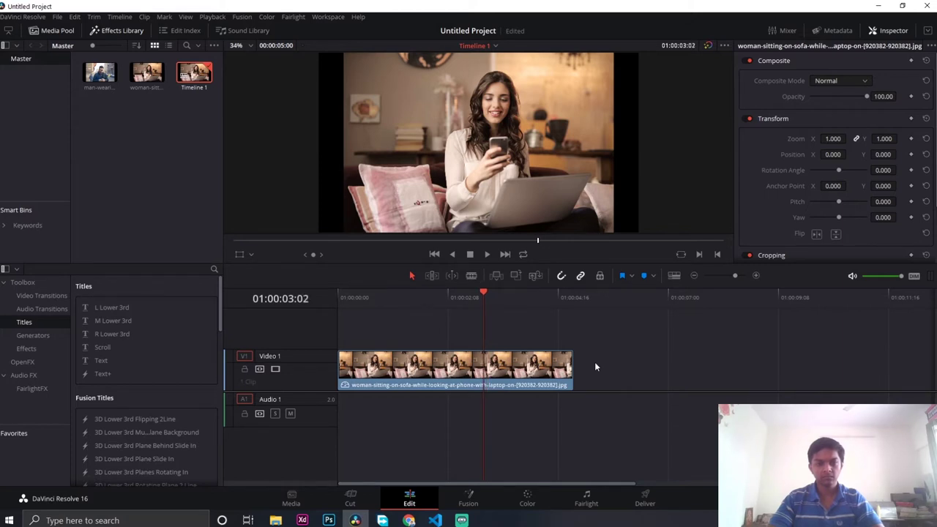
key(Left)
key(Left)
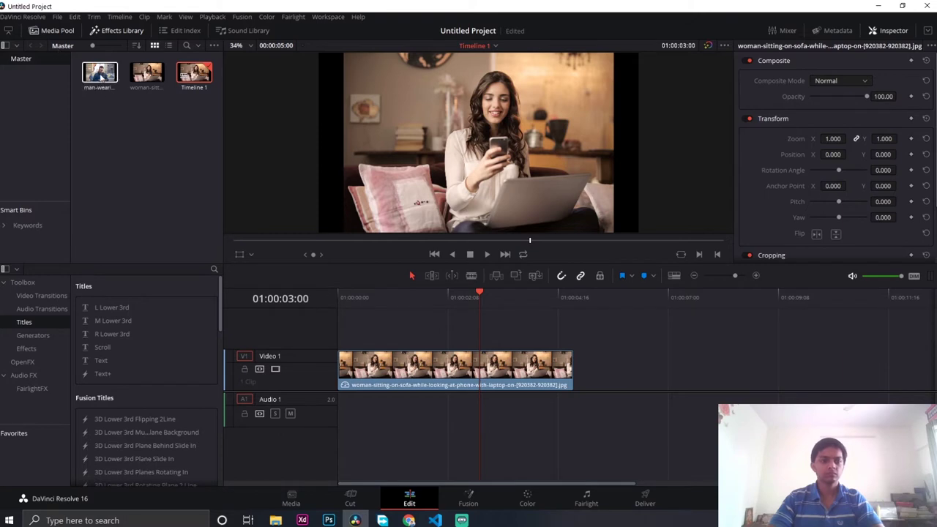
drag(100, 78, 483, 327)
Play back the stacked clips and step the playhead to 01:00:06:00
key(space)
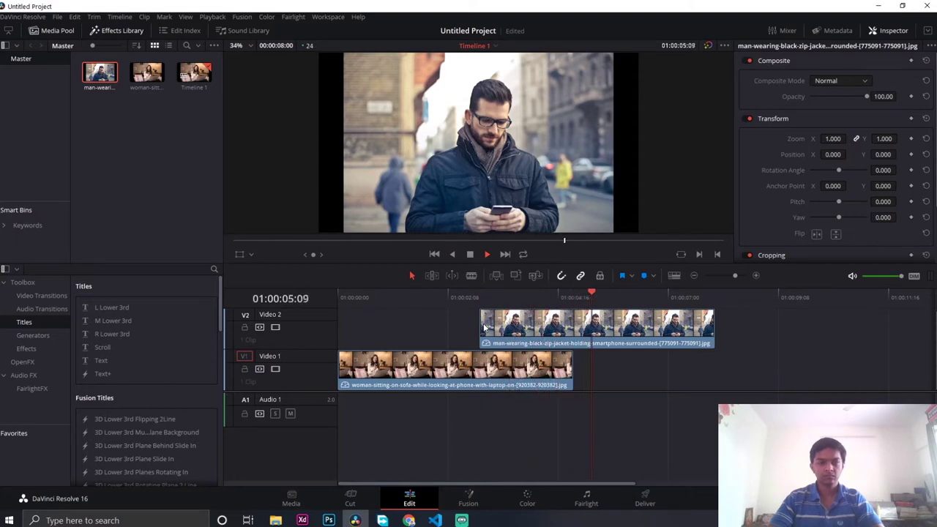
key(space)
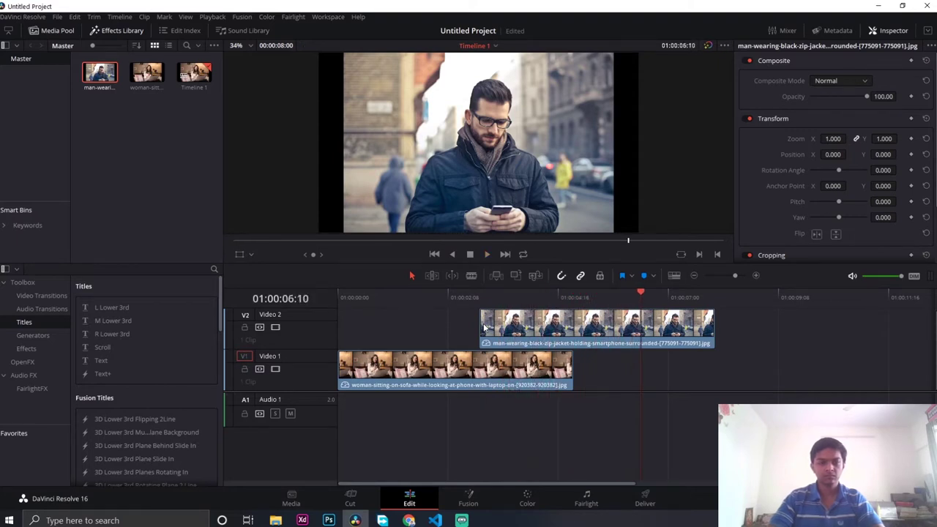
key(Left)
key(Left)
key(Left)
key(Left)
key(Left)
key(Left)
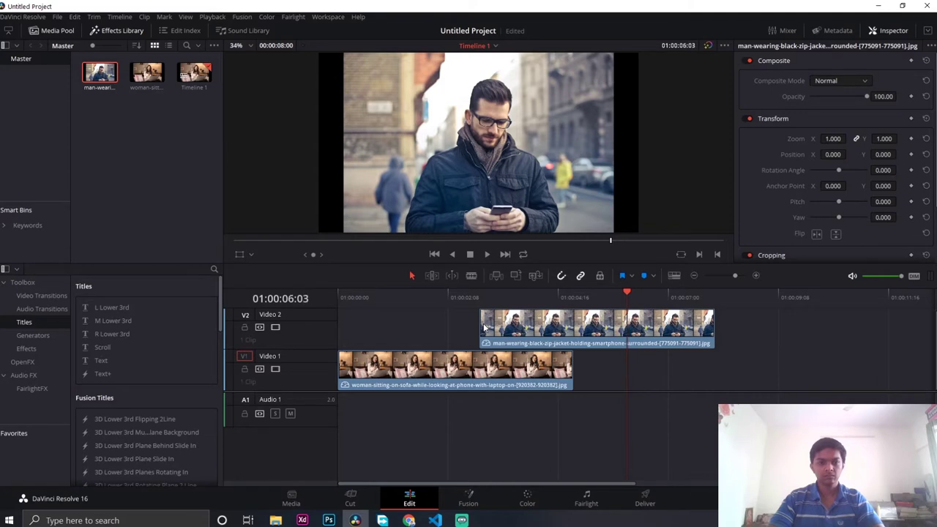
key(Left)
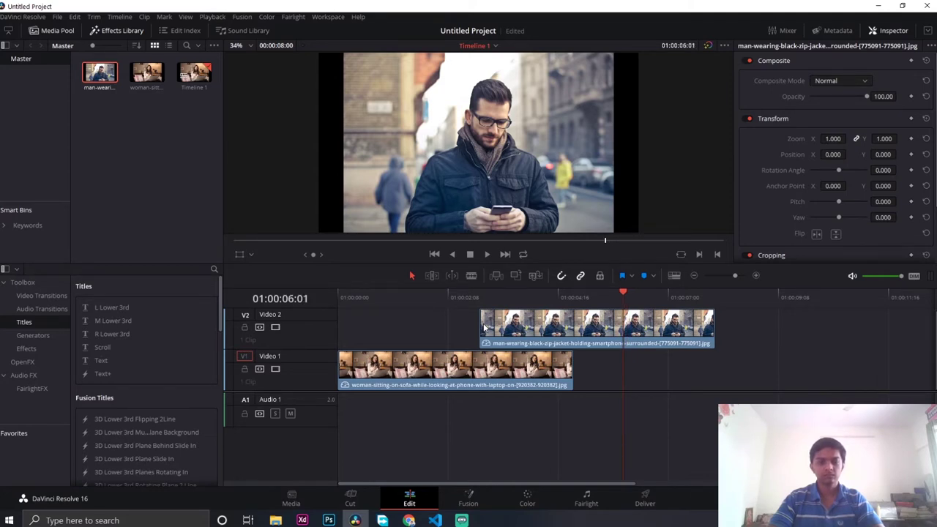
key(Left)
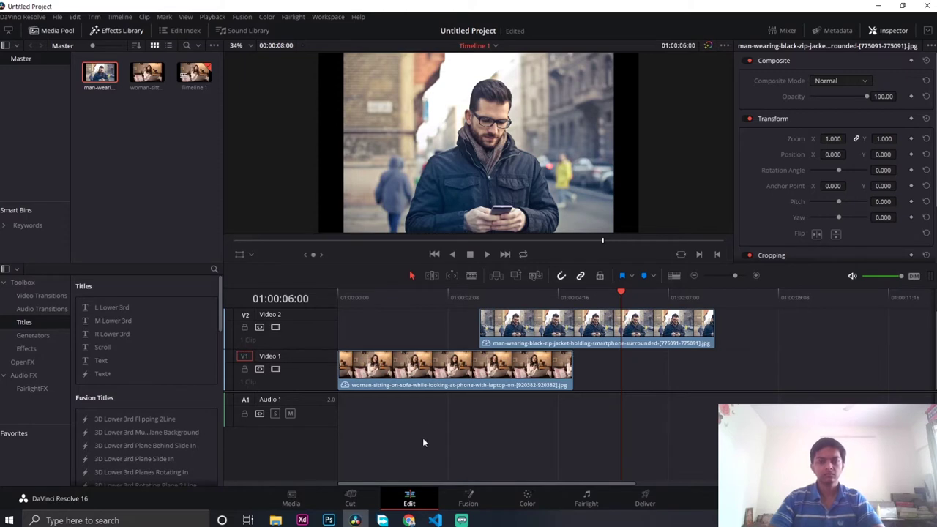
Shorten the end of the woman-sitting-on-sofa clip so it only briefly overlaps the man clip, and play the overlap
click(480, 294)
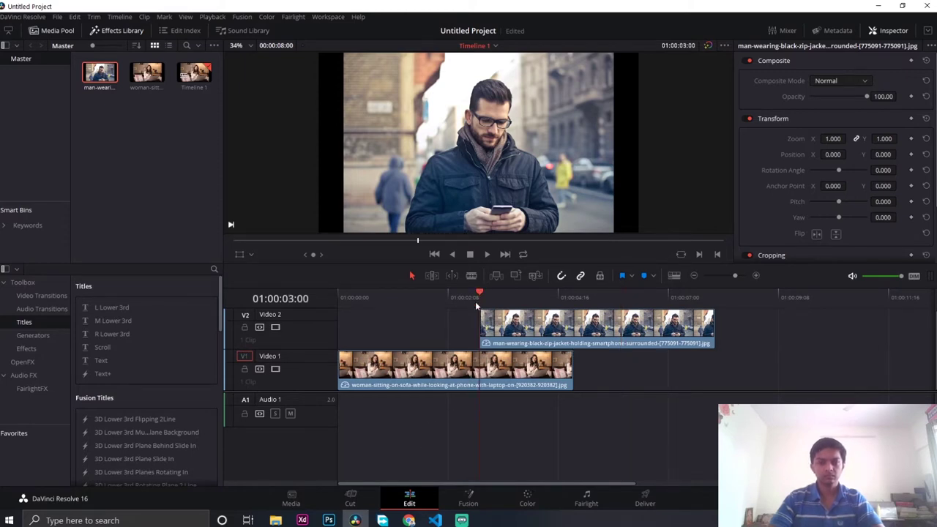
click(460, 373)
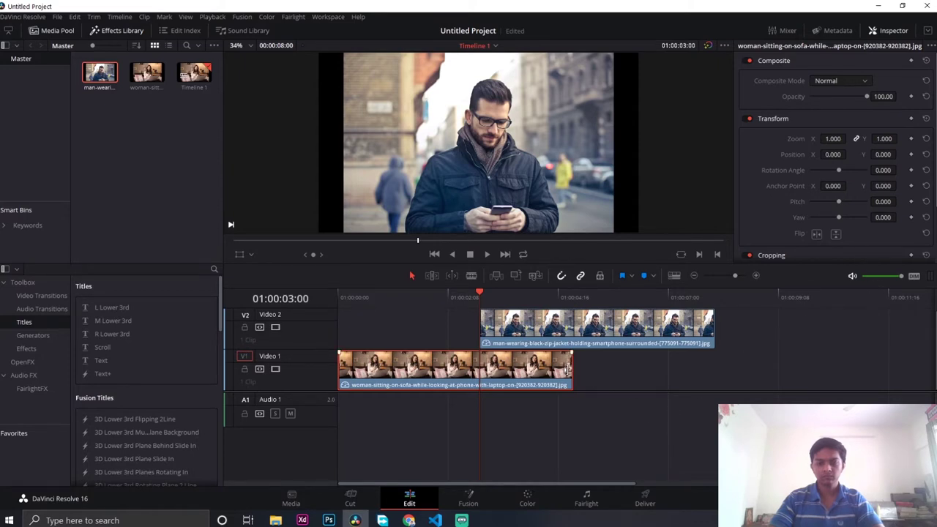
drag(574, 367, 500, 368)
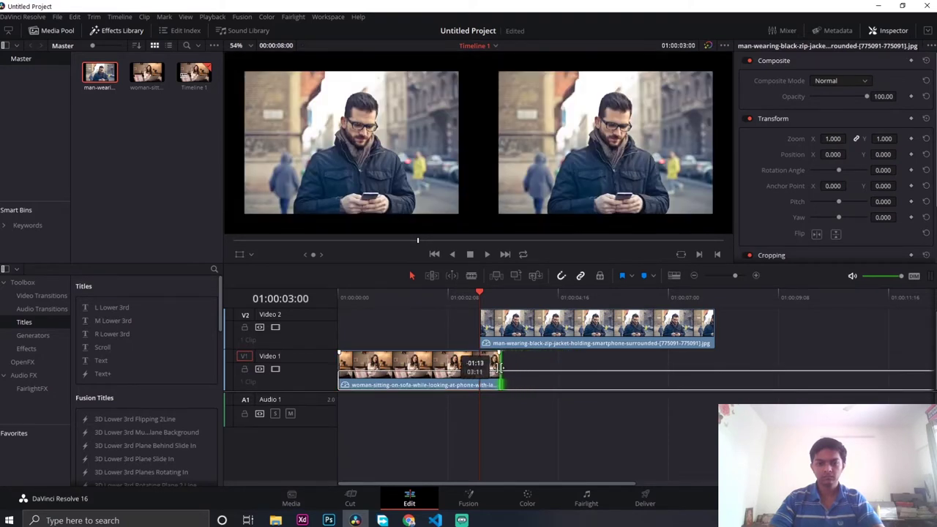
drag(500, 368, 511, 366)
key(space)
key(space)
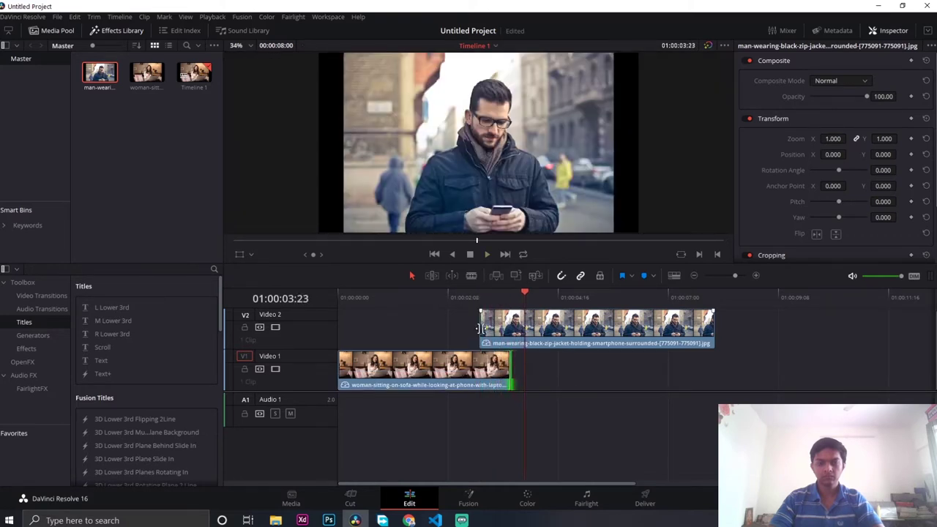
Add a fade-in to the man clip and a fade-out to the woman clip across their overlap, and preview the transition
drag(483, 329, 507, 311)
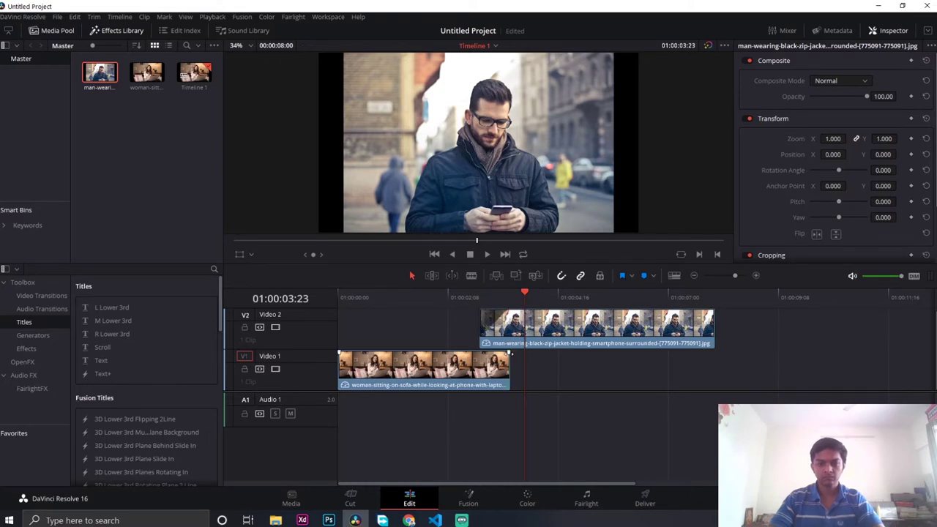
drag(510, 354, 480, 353)
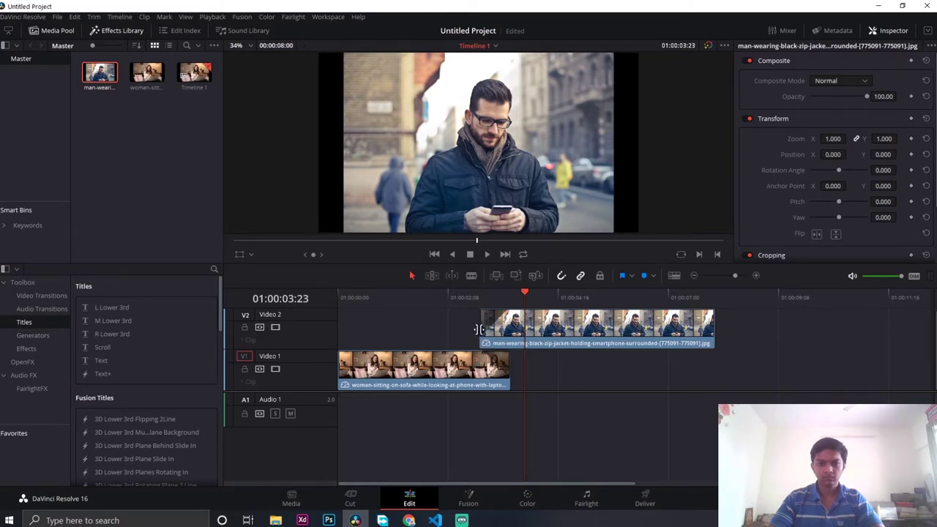
click(467, 292)
key(space)
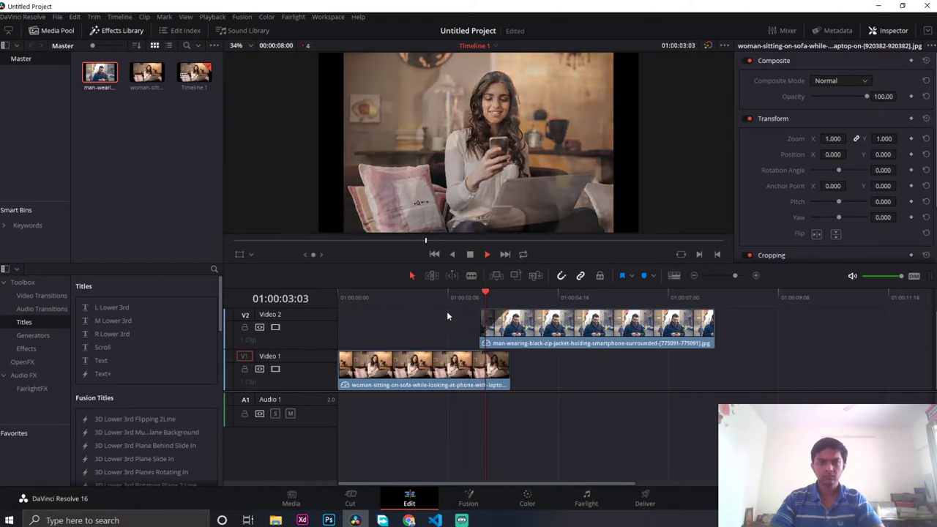
key(space)
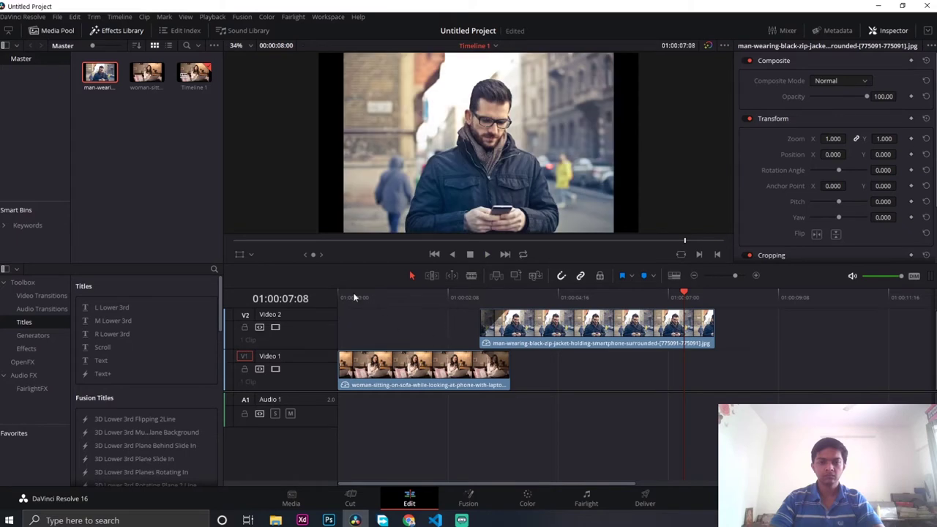
Replay the timeline from before the overlap and from its start to review the crossfade
click(354, 298)
click(452, 293)
key(space)
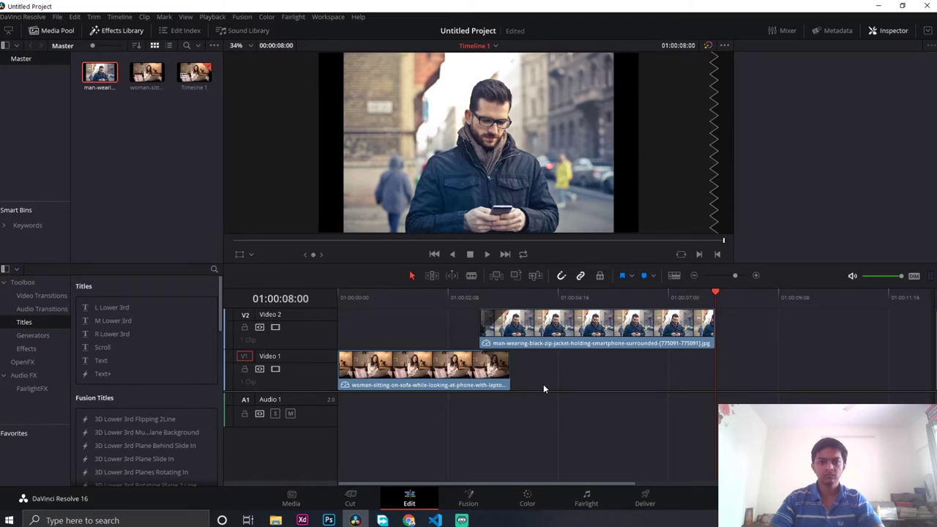
click(341, 293)
key(space)
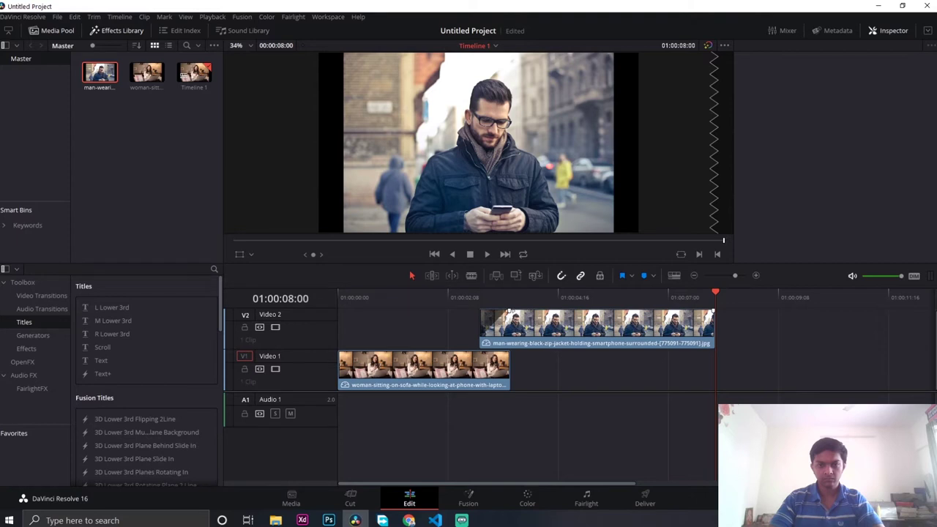
Remove the fades from both overlapping clips and play the cut from 01:00:03:00
drag(482, 311, 481, 310)
click(477, 292)
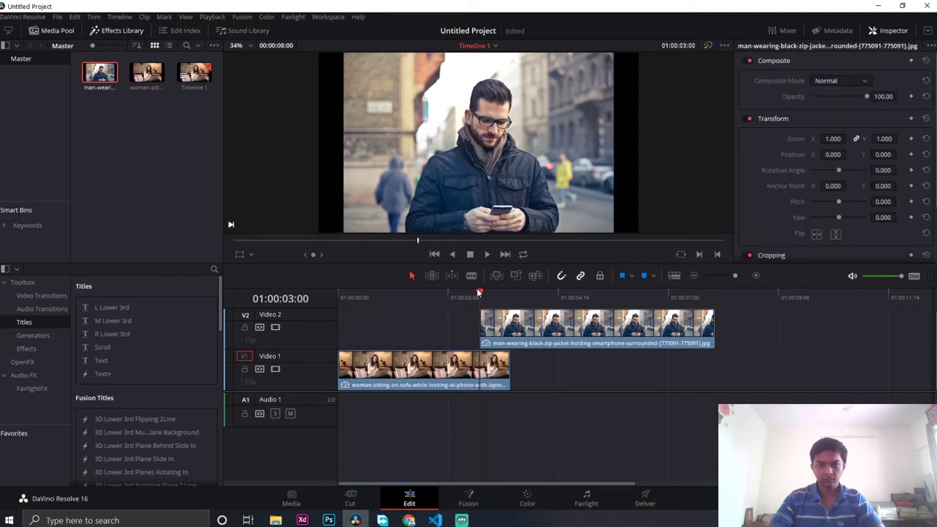
key(space)
key(space)
key(space)
key(space)
Set the end of the woman-sitting-on-sofa clip to 01:00:04:00 on the timeline
key(Left)
key(Left)
key(Left)
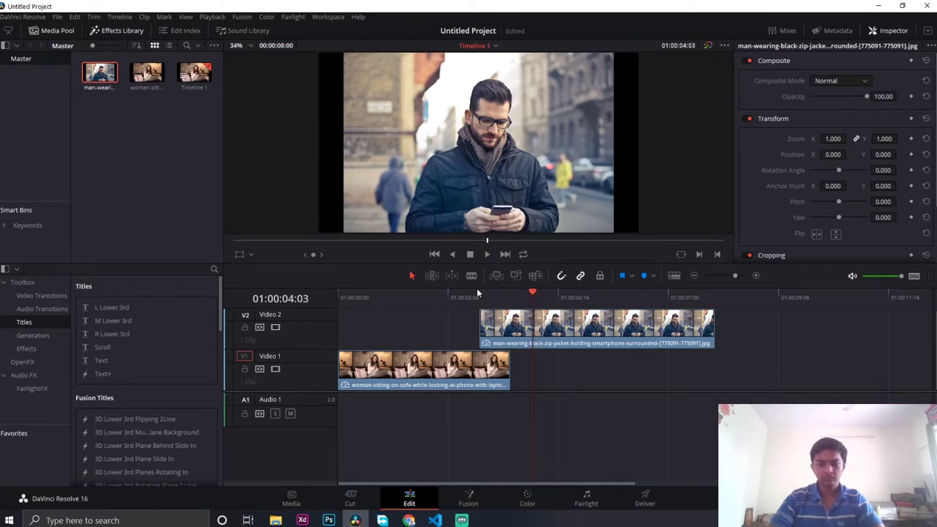
key(Left)
key(Left)
key(Left)
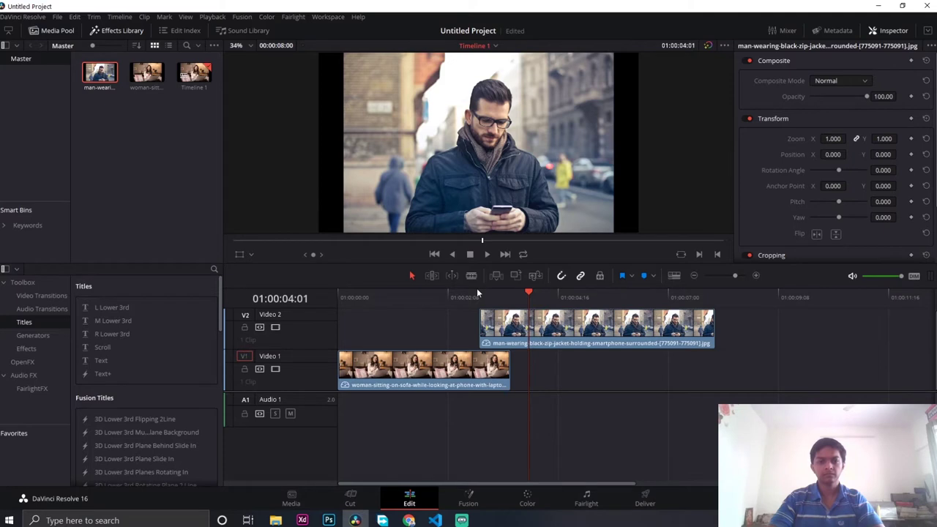
drag(512, 366, 525, 365)
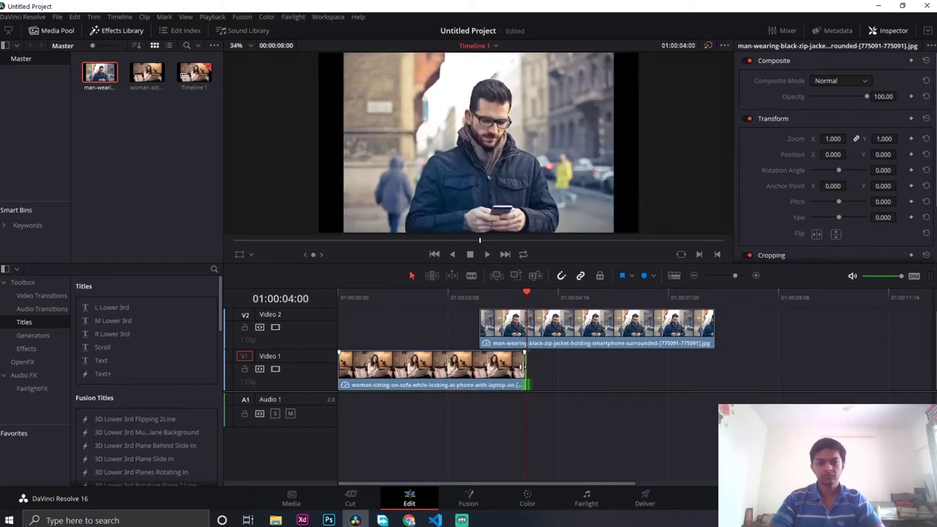
Play the overlap from the start of the man clip and return the playhead to 01:00:03:00
click(477, 294)
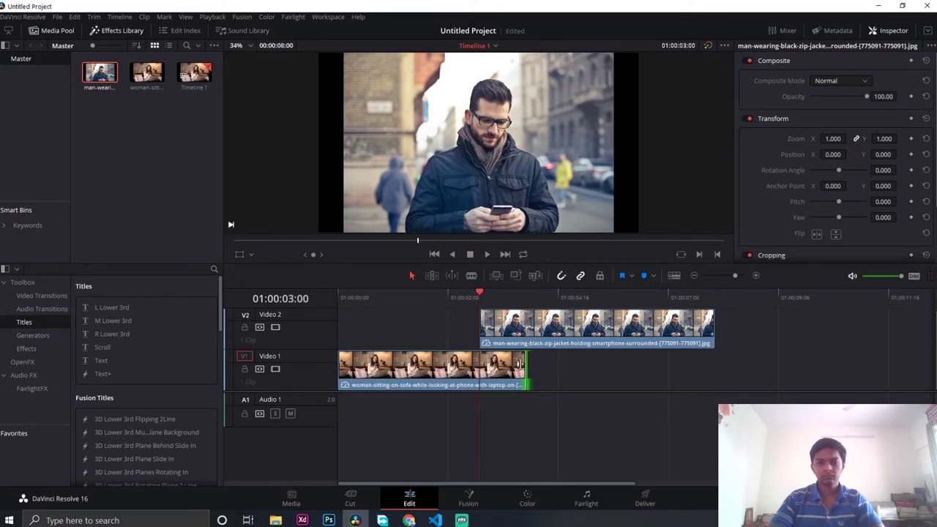
click(508, 380)
key(space)
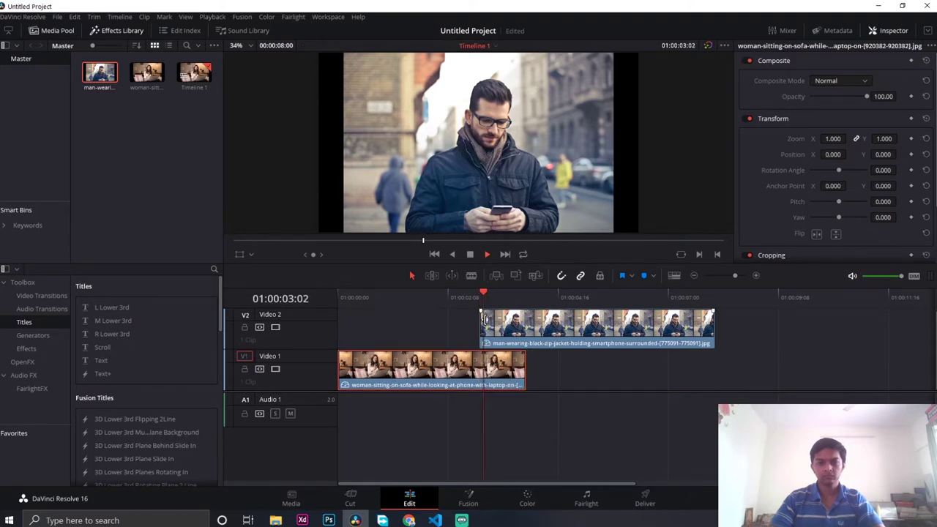
drag(466, 295, 475, 292)
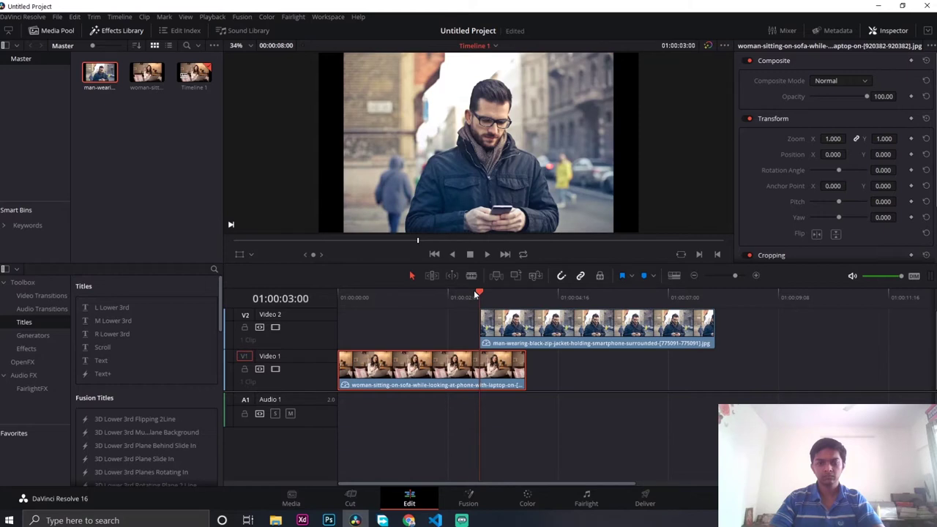
Shift the man clip about seven frames later, add a Position keyframe at 01:00:03:00, and move the playhead to 01:00:04:00
drag(521, 335, 532, 335)
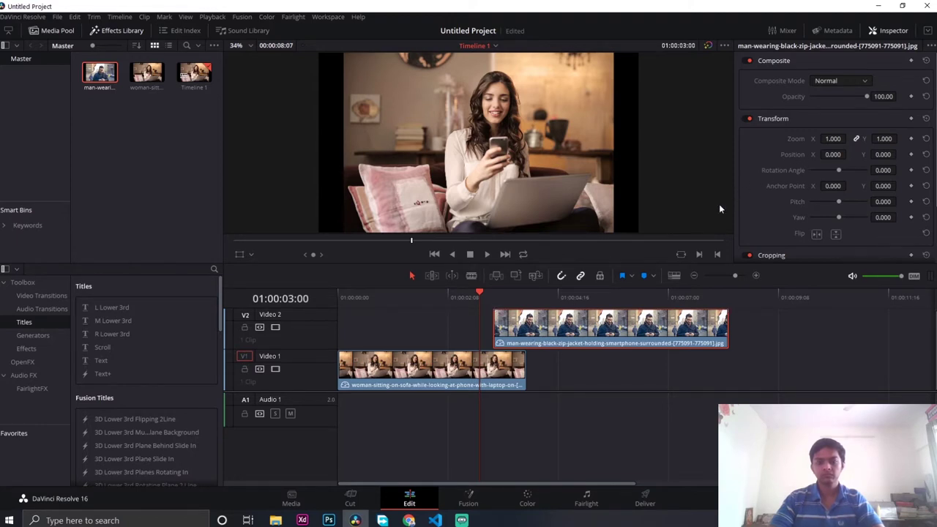
click(911, 155)
drag(479, 292, 504, 293)
key(Right)
key(Right)
key(Right)
key(Right)
key(Right)
key(Right)
key(Right)
key(Right)
key(Right)
key(Right)
key(Right)
key(Right)
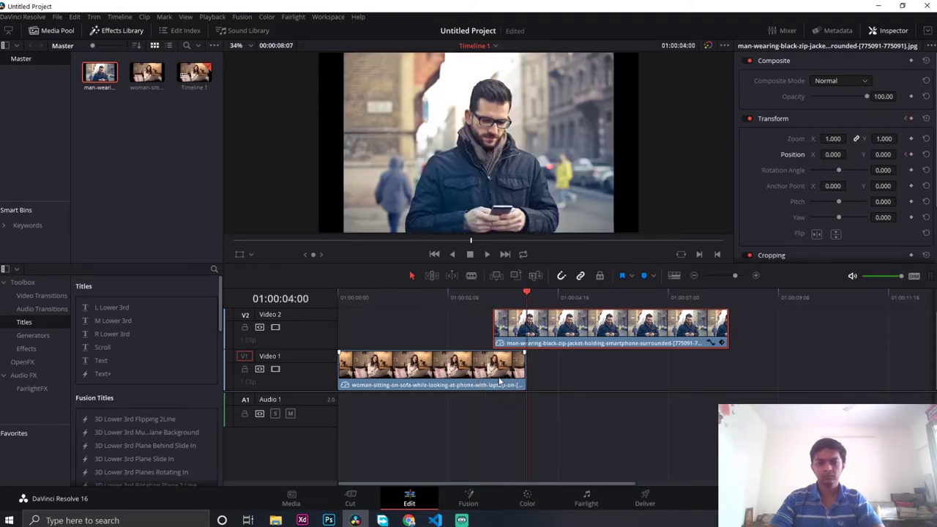
Move the man clip past the end of the woman clip and set its Position X to -1652
drag(583, 329, 638, 330)
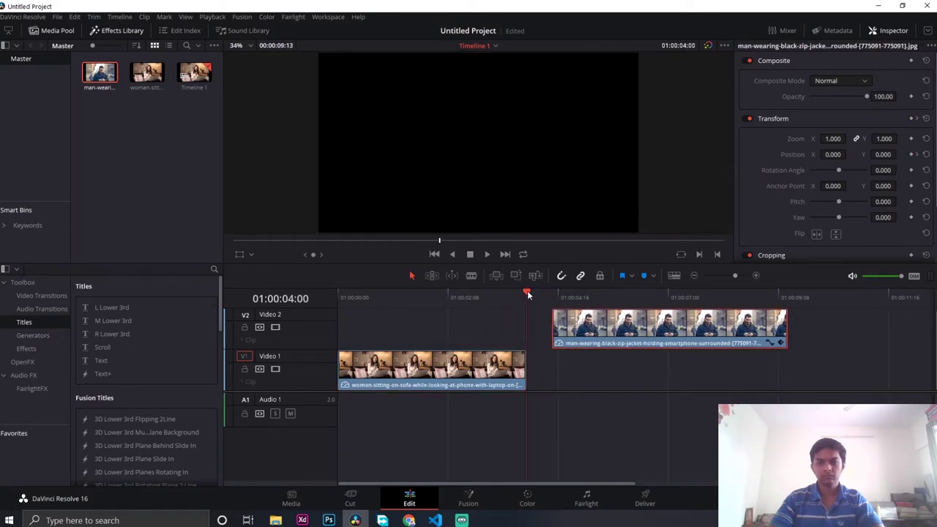
mouse_move(527, 290)
mouse_down()
mouse_move(513, 294)
mouse_move(523, 296)
mouse_up()
drag(832, 156, 792, 154)
drag(833, 154, 777, 155)
drag(524, 296, 480, 296)
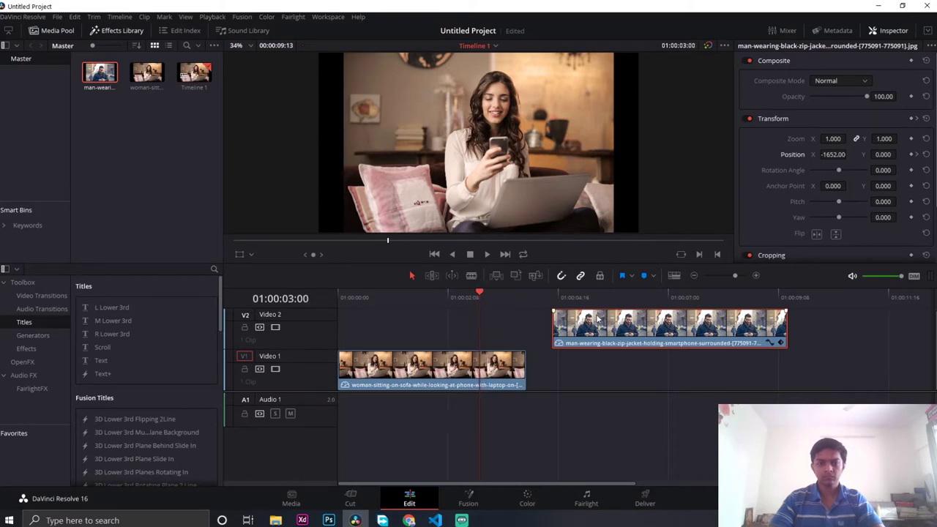
Move the man clip back to start at 01:00:03:00 and play the transition to check its motion
drag(587, 331, 522, 331)
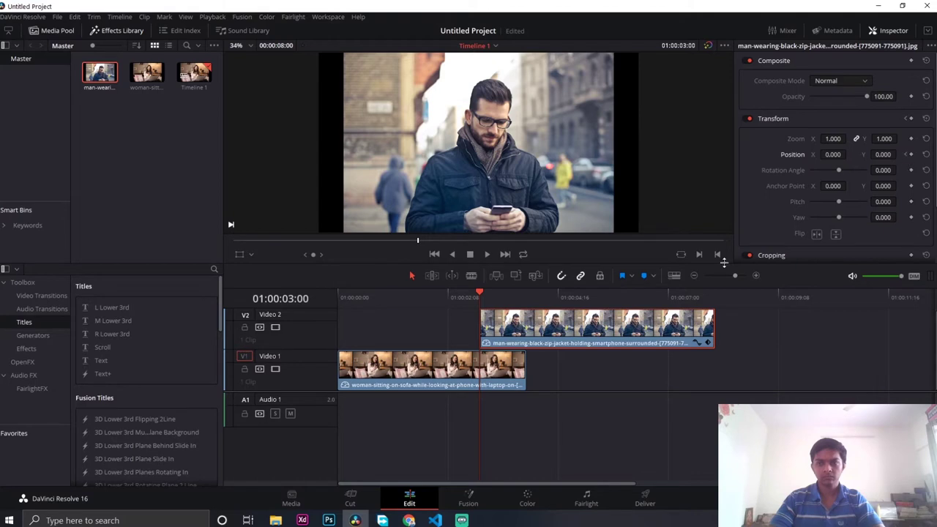
key(space)
key(space)
click(442, 291)
key(space)
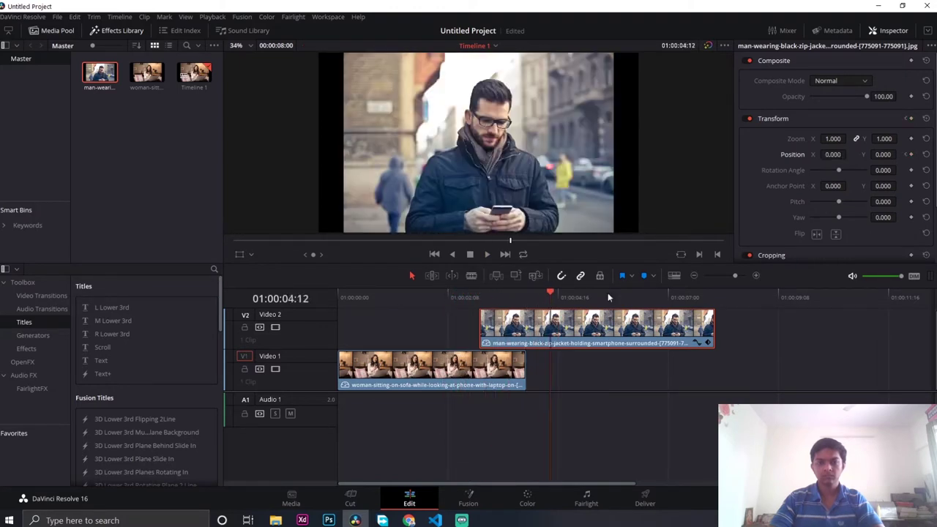
Reset the man clip's Position and add a Position keyframe to the woman clip at 01:00:03:00
click(543, 296)
drag(542, 295, 479, 295)
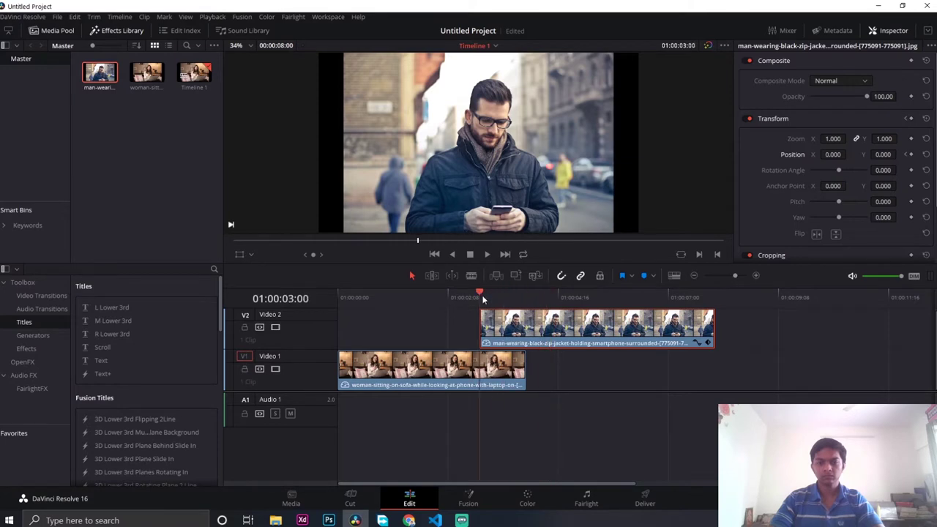
click(505, 375)
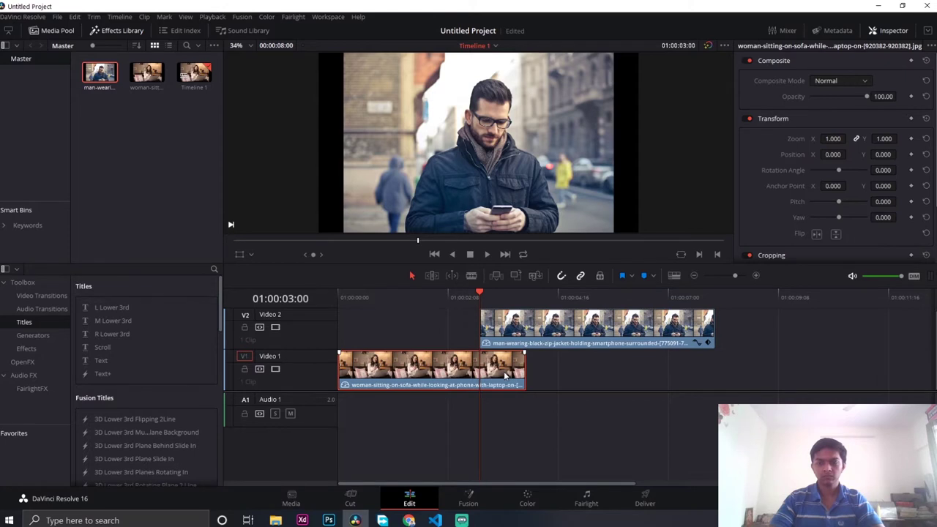
click(531, 343)
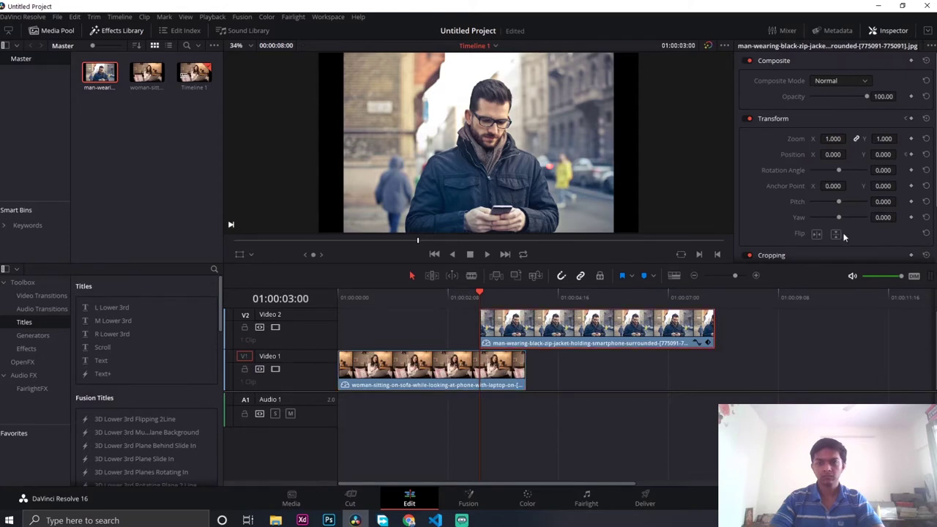
click(925, 154)
click(510, 368)
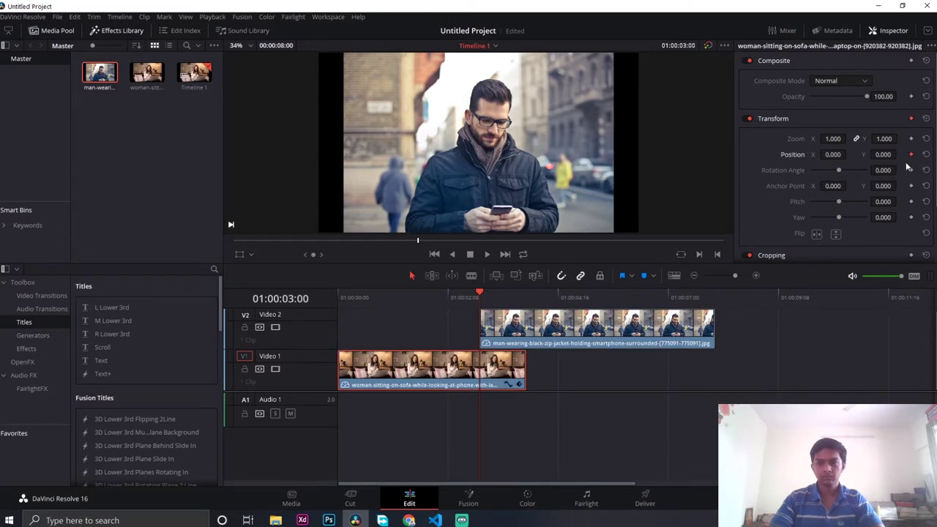
Move the man clip past the end of the woman clip and set the woman clip's Position X to -2797 at 01:00:03:23
drag(582, 328, 681, 329)
click(494, 381)
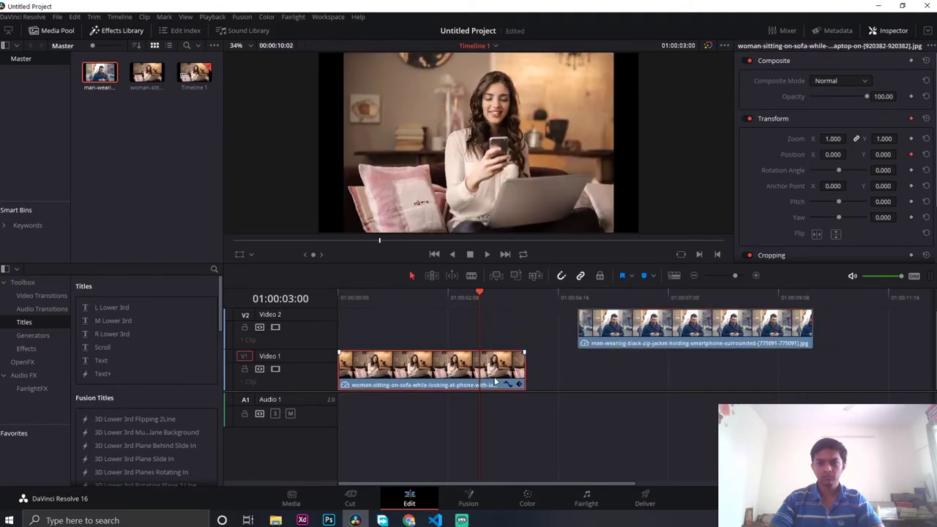
key(space)
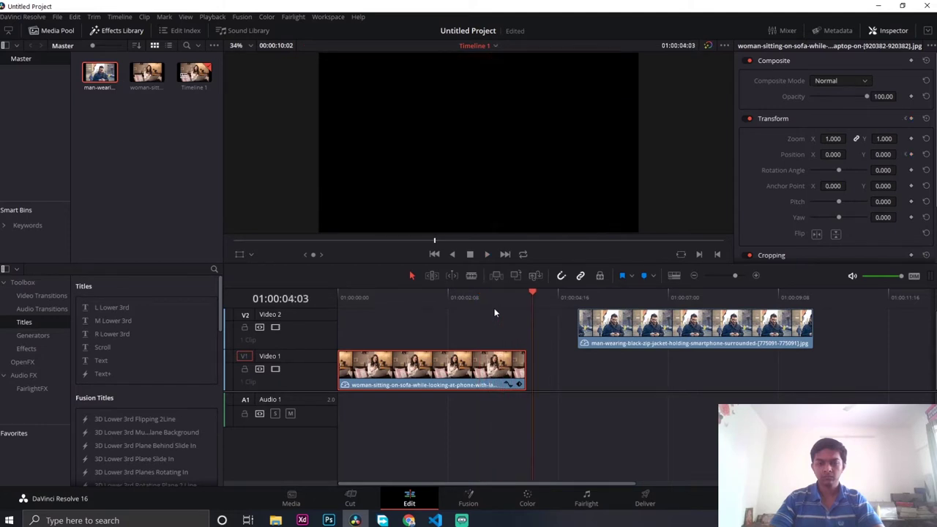
key(Left)
key(Left)
key(Left)
key(Left)
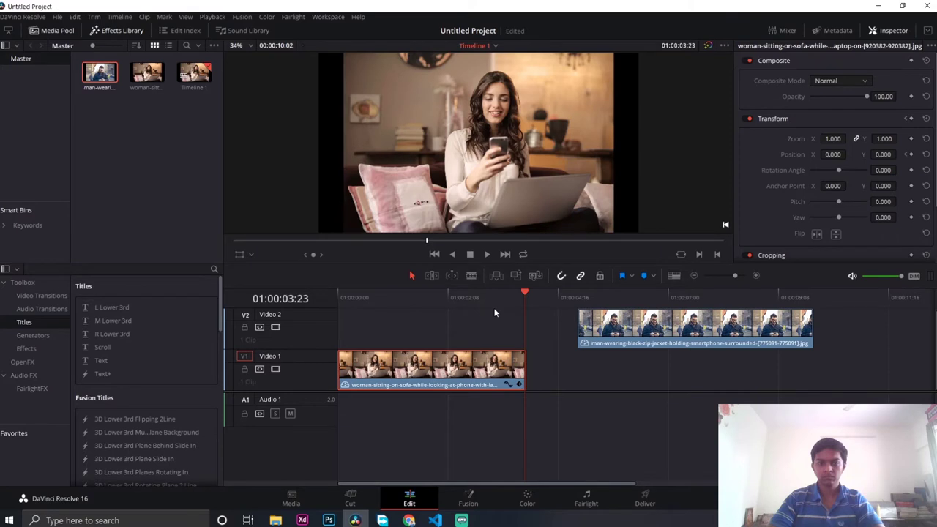
key(Right)
key(Left)
mouse_move(832, 154)
mouse_down()
mouse_move(819, 154)
mouse_move(848, 154)
mouse_up()
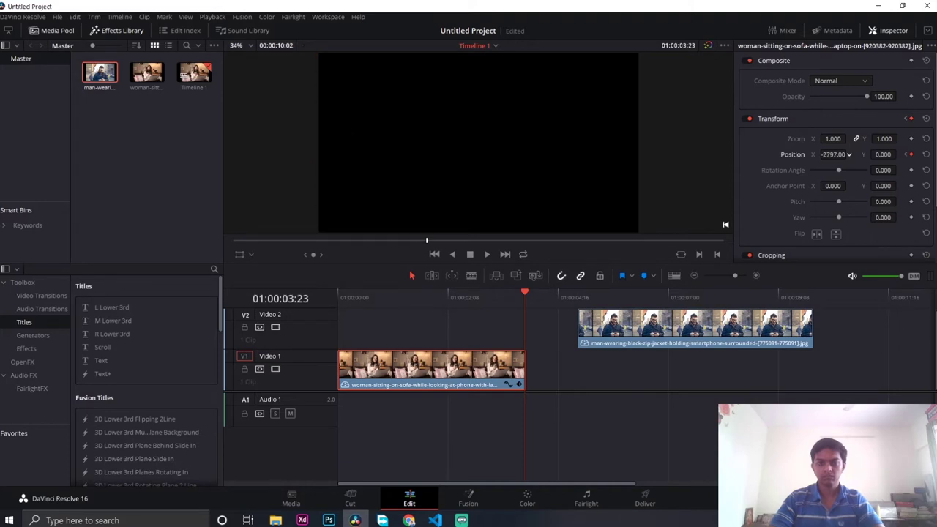
drag(834, 155, 834, 154)
Step frame by frame through the woman clip's slide-out and park the playhead at 01:00:03:00
key(Left)
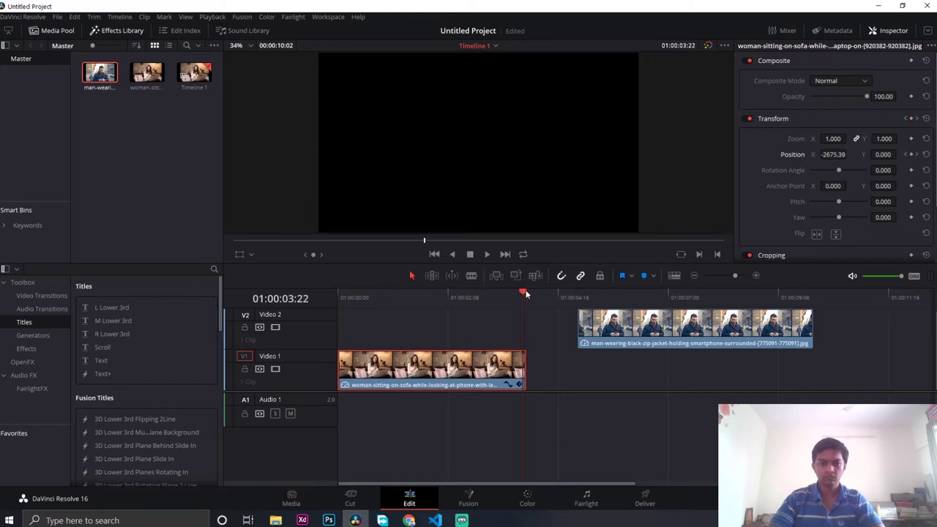
key(Left)
key(Left)
key(Left)
key(Left)
key(Left)
key(Left)
key(Left)
key(Left)
key(Left)
key(Left)
key(Left)
key(Left)
key(Left)
key(Left)
key(Left)
key(Left)
key(Left)
key(Left)
key(Left)
key(Left)
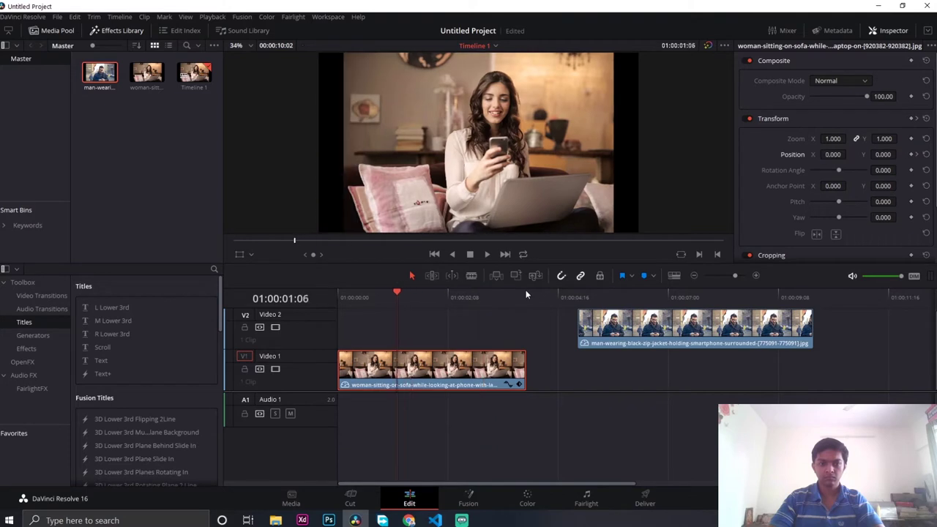
key(Right)
key(Right)
key(Right)
key(Right)
key(Right)
key(Right)
key(Right)
key(Right)
key(Right)
key(Right)
key(Right)
key(Right)
key(Right)
key(Right)
key(Right)
key(Right)
key(Right)
key(Right)
key(Right)
key(Right)
key(Right)
key(Right)
key(Right)
key(Right)
key(Right)
key(Right)
key(Right)
key(Right)
key(Right)
key(Right)
key(Right)
key(Right)
key(Right)
key(Right)
key(Right)
key(Right)
key(Right)
key(Right)
key(Right)
key(Right)
key(Right)
key(Right)
key(Right)
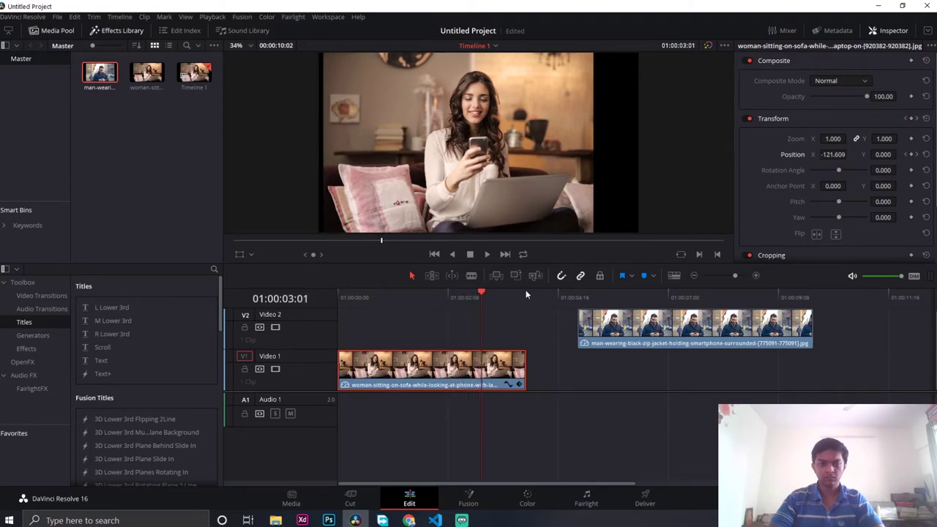
key(Left)
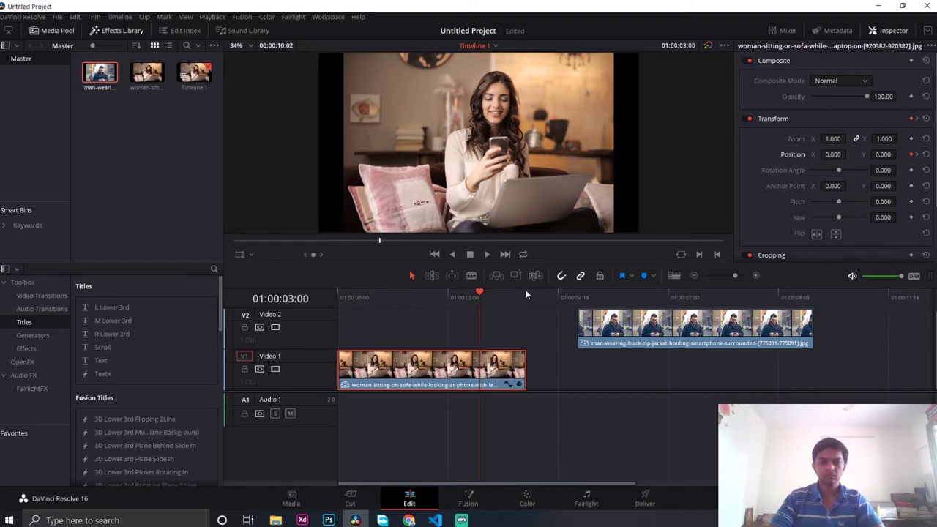
Move the man clip back to start at 01:00:03:00 and keyframe its Position X there at 2162
drag(611, 329, 512, 331)
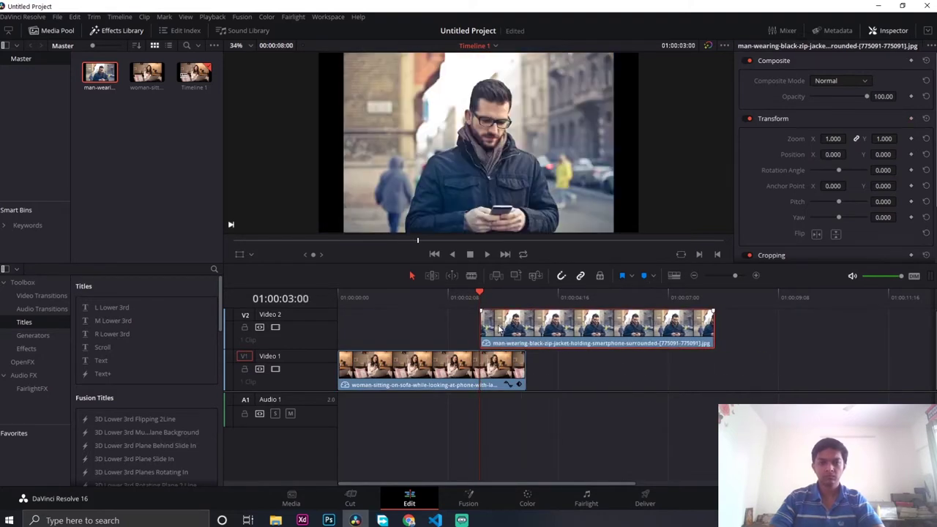
click(911, 154)
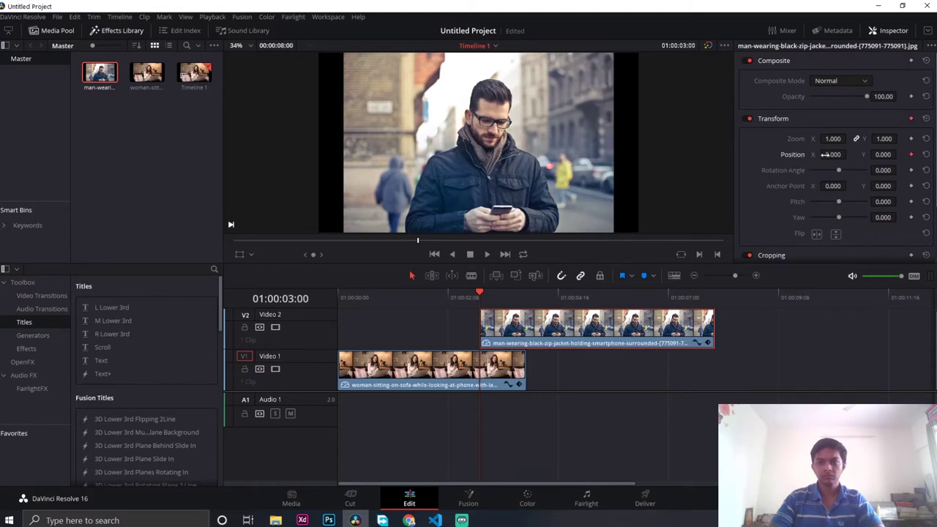
drag(849, 154, 849, 155)
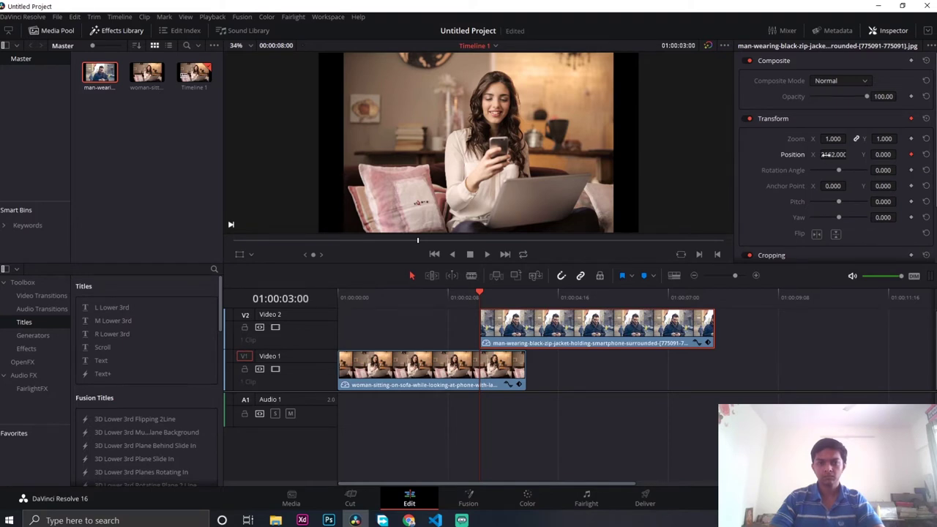
Enlarge the woman clip to a Zoom of 1.270 so it fills the frame
click(380, 379)
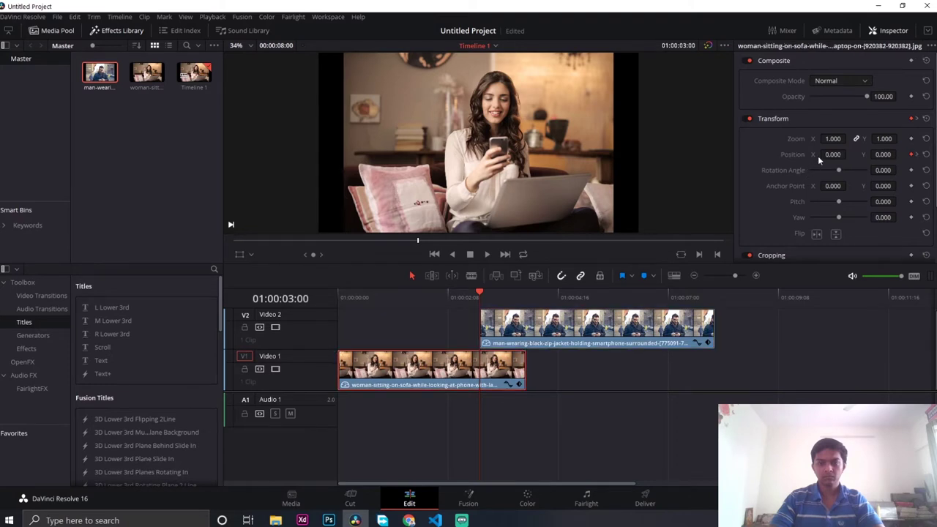
drag(833, 138, 848, 138)
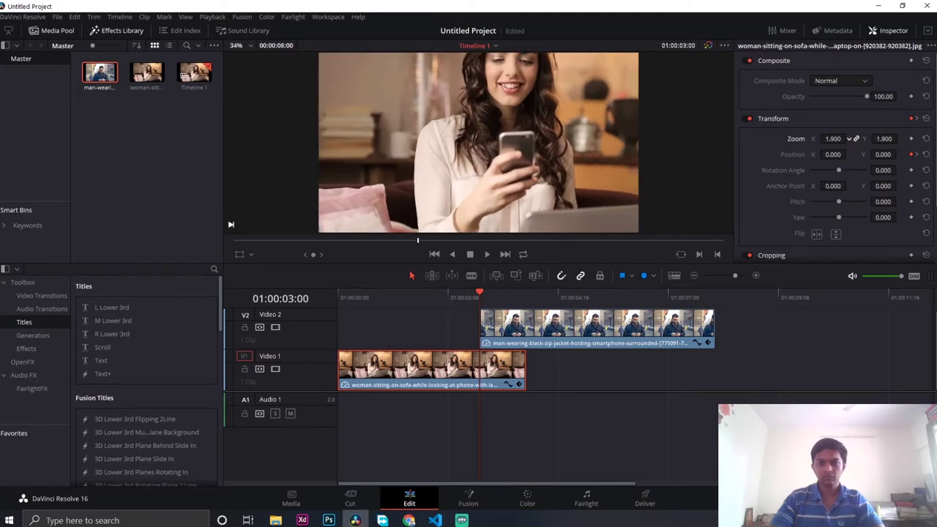
drag(849, 138, 842, 139)
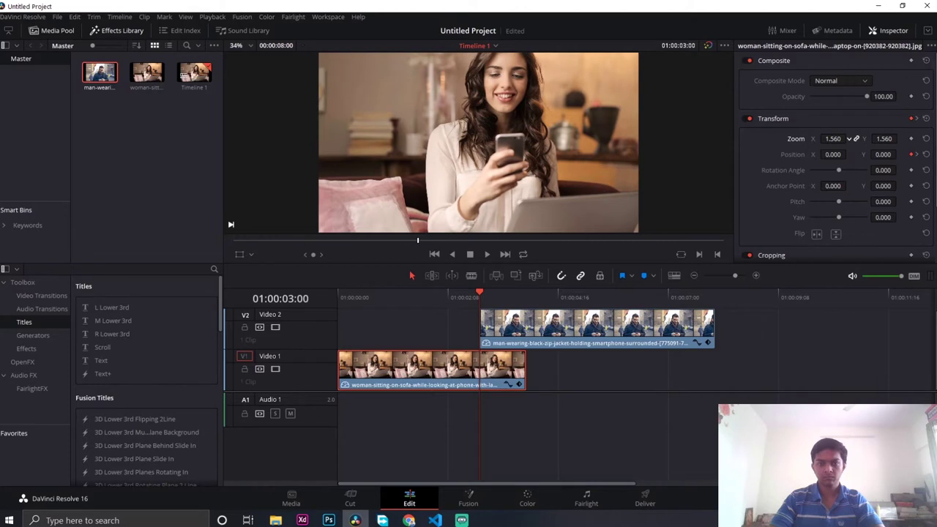
drag(843, 138, 839, 138)
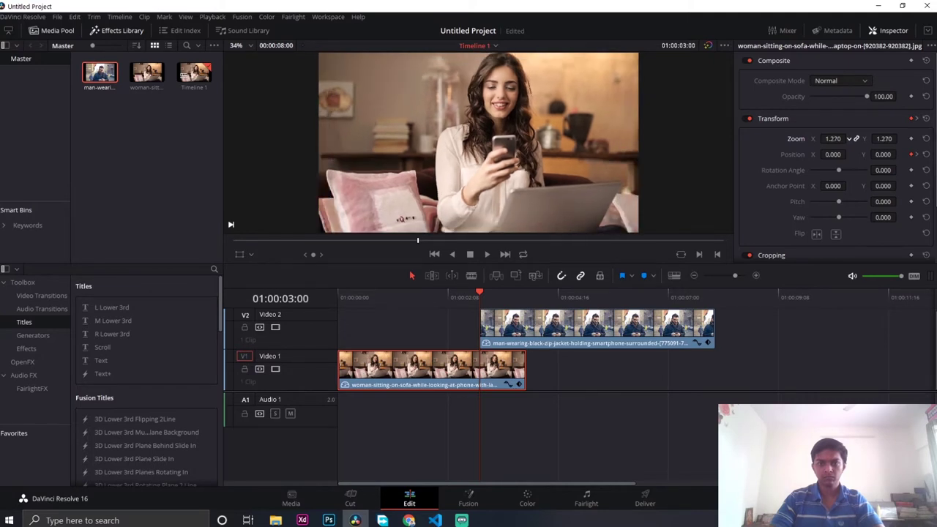
drag(848, 138, 848, 138)
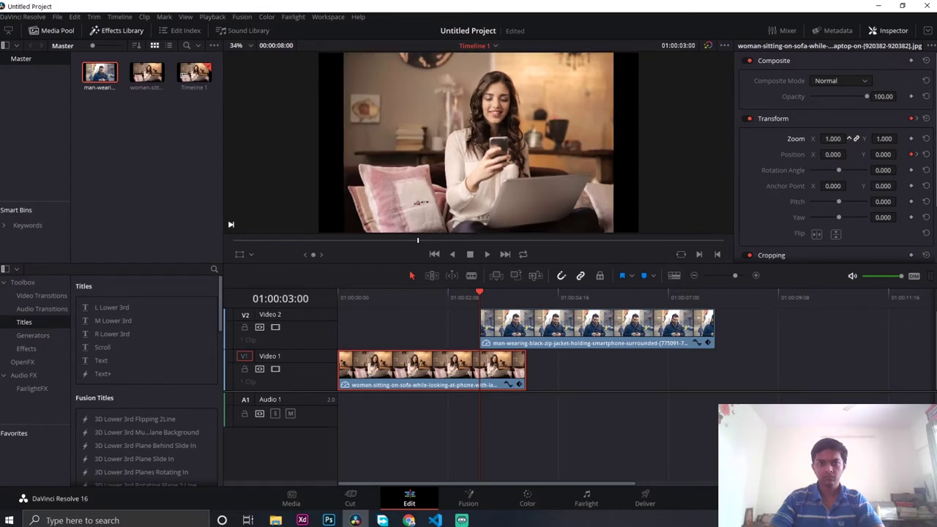
drag(848, 138, 850, 139)
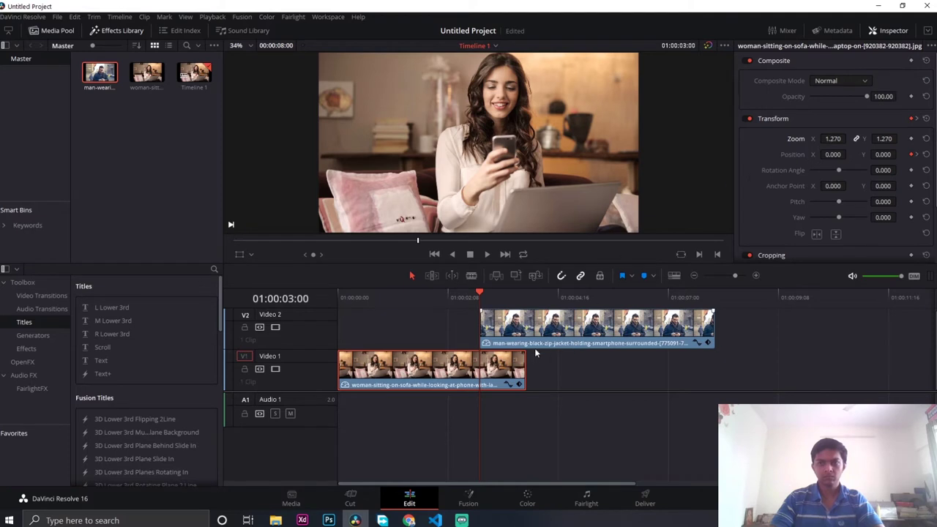
Set the man clip's Position X to -23 at 01:00:04:00 so it slides into the frame
click(495, 330)
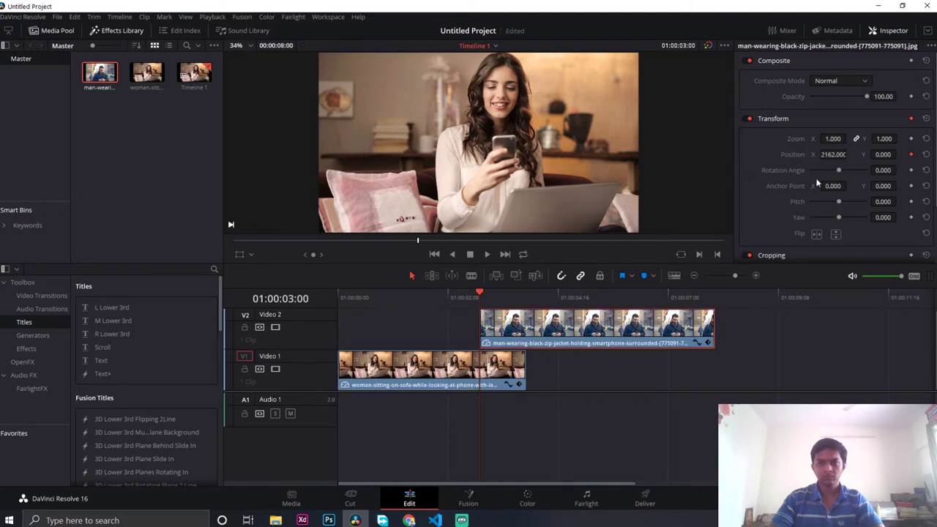
drag(480, 293, 521, 294)
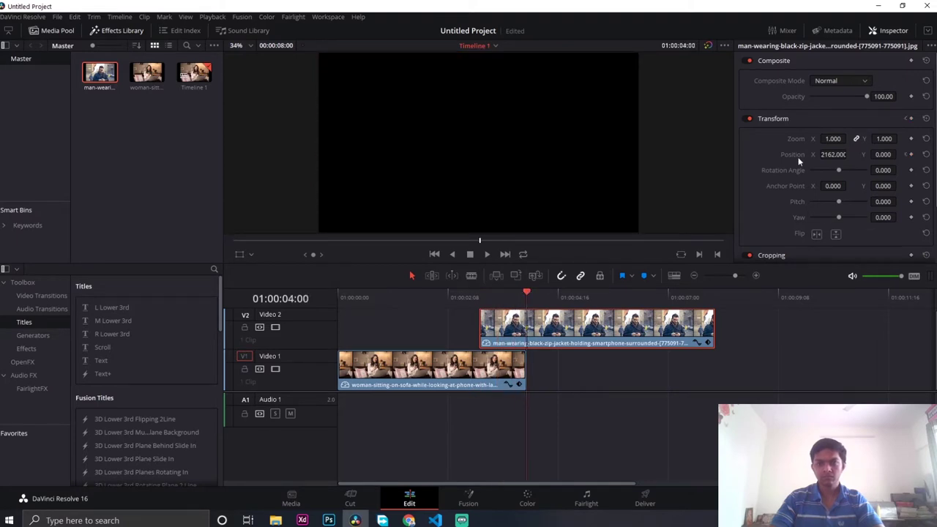
drag(832, 155, 776, 154)
Enlarge the man clip to a Zoom of 1.280 so it fills the frame
drag(852, 139, 849, 138)
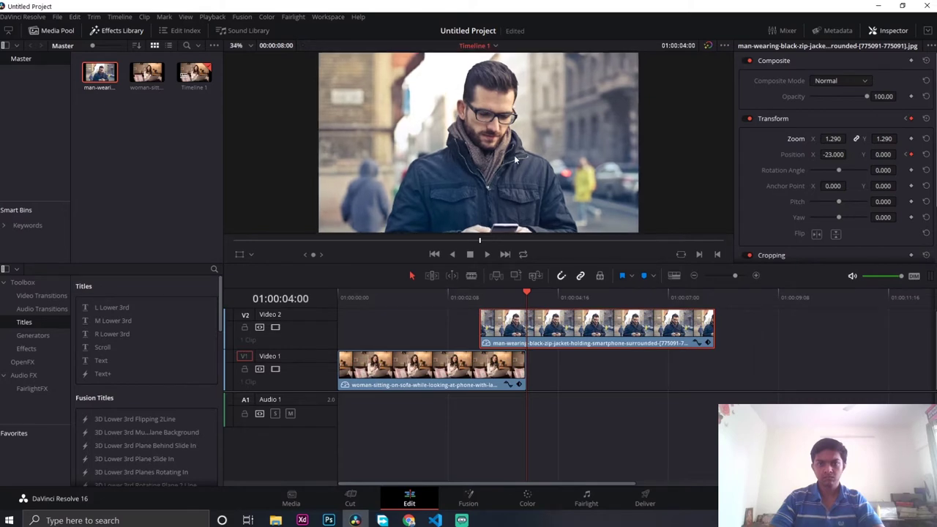
double_click(833, 138)
text(1)
key(Return)
text(1.11)
key(Return)
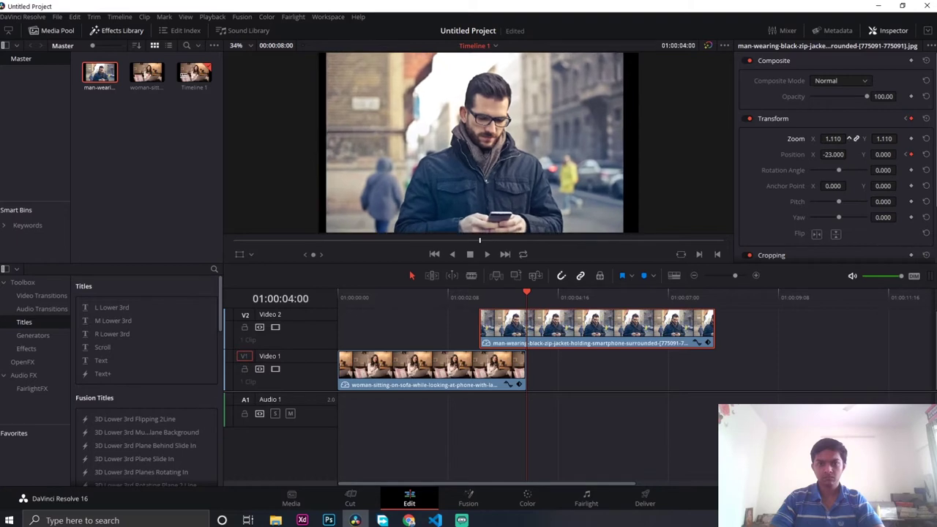
text(1.16)
key(Return)
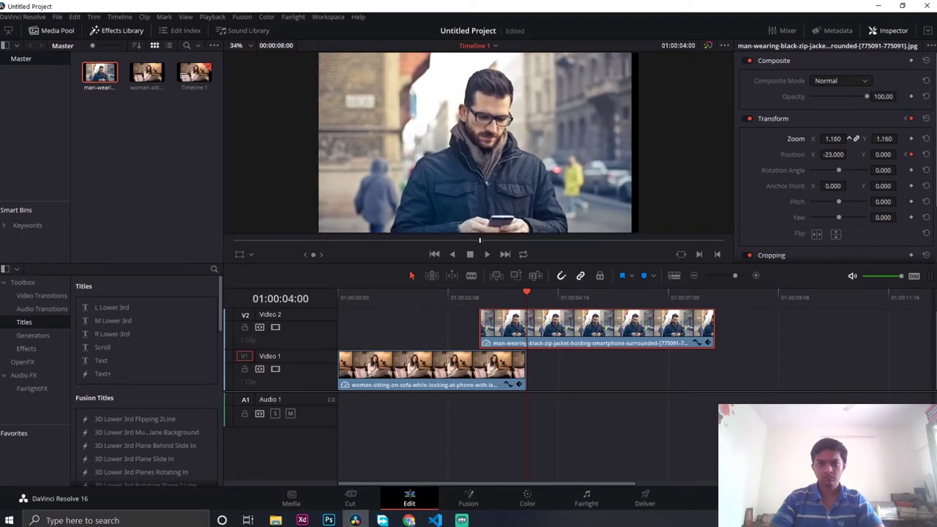
text(1.28)
key(Return)
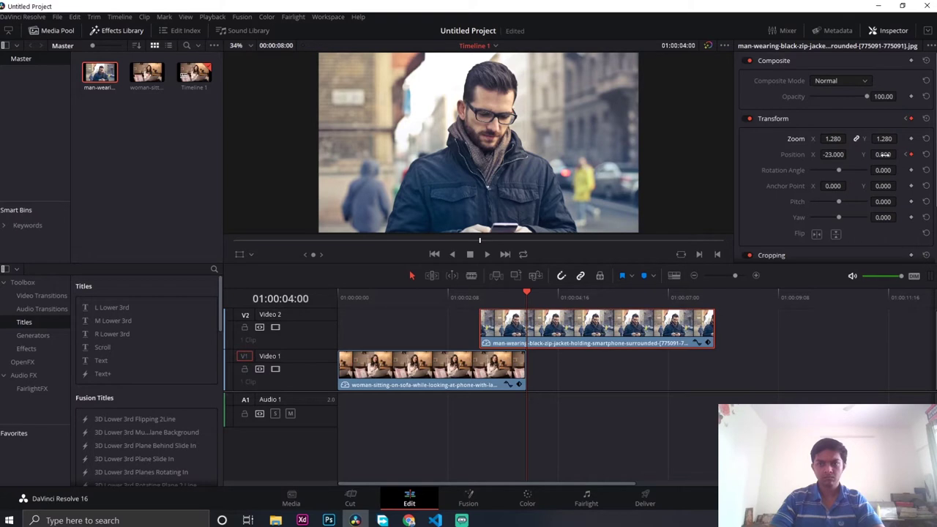
Play the timeline from within the woman clip to review the sliding transition between the photos
key(space)
key(space)
click(401, 293)
key(space)
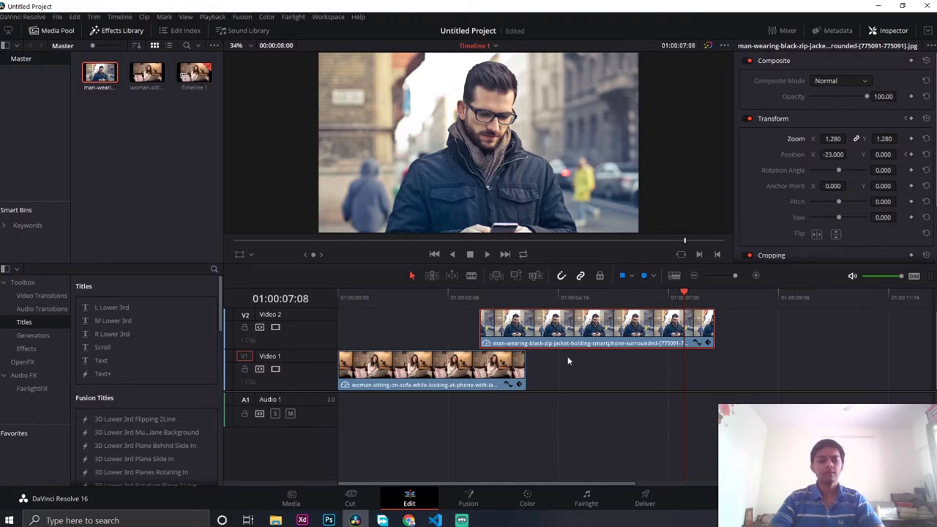
Delete both clips from the timeline and place a fresh copy of the woman photo at the start of Video 1
key(ctrl+a)
key(Delete)
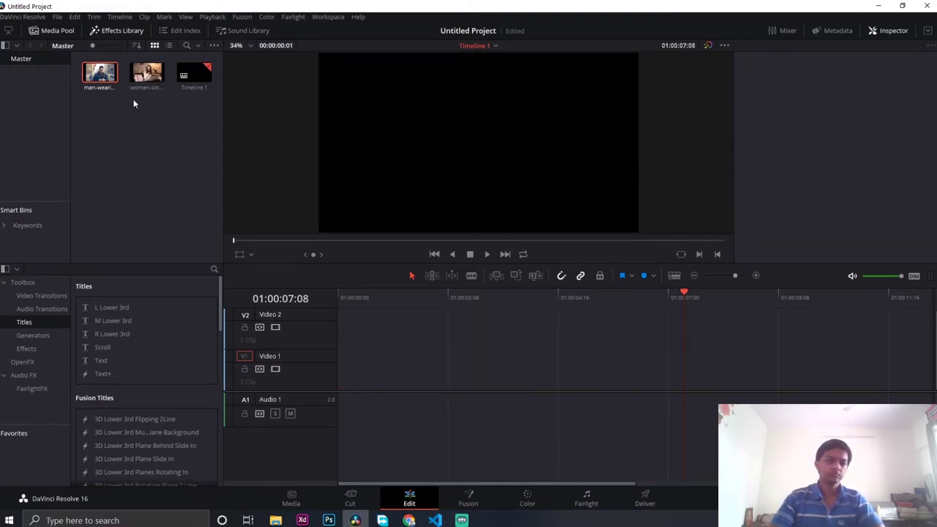
drag(141, 77, 345, 386)
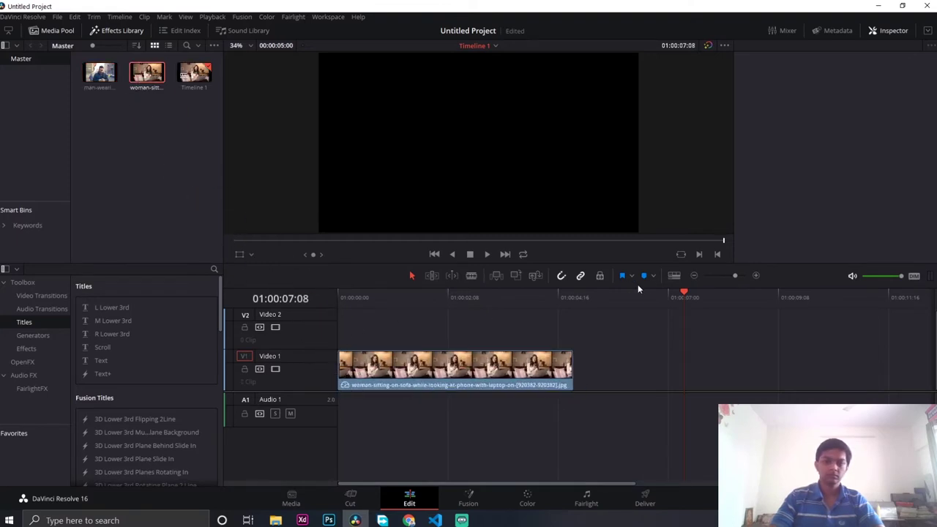
Place the man photo on Video 2 starting at 01:00:03:00, overlapping the end of the woman clip
drag(683, 296, 336, 302)
key(space)
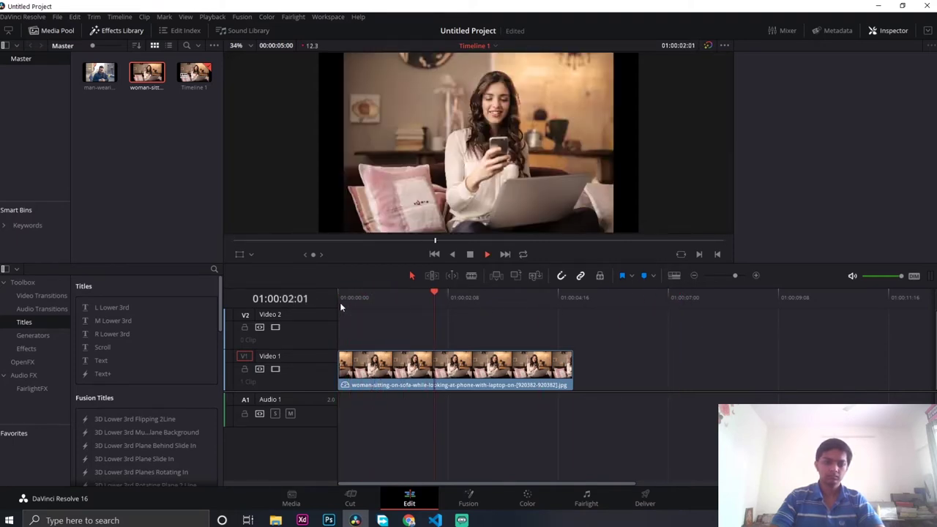
key(Left)
key(Left)
key(Left)
key(Left)
key(Left)
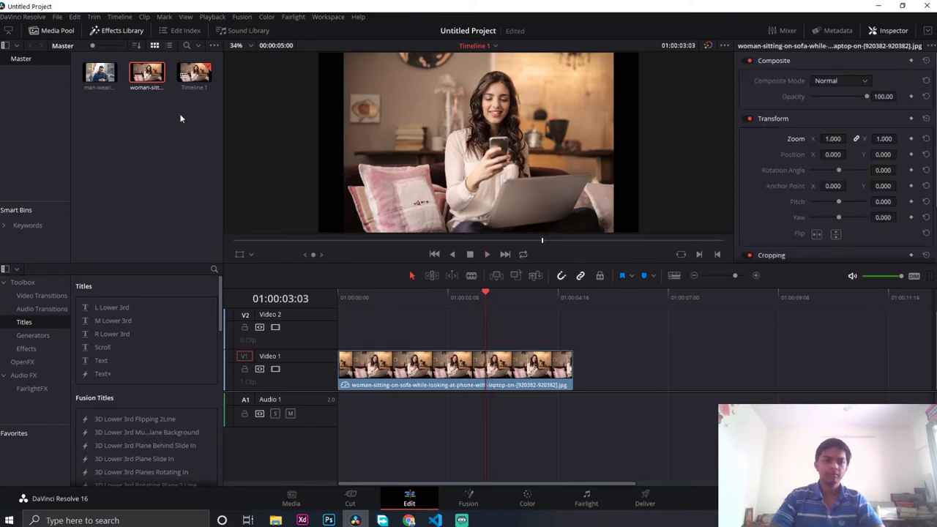
key(Left)
key(Left)
key(Left)
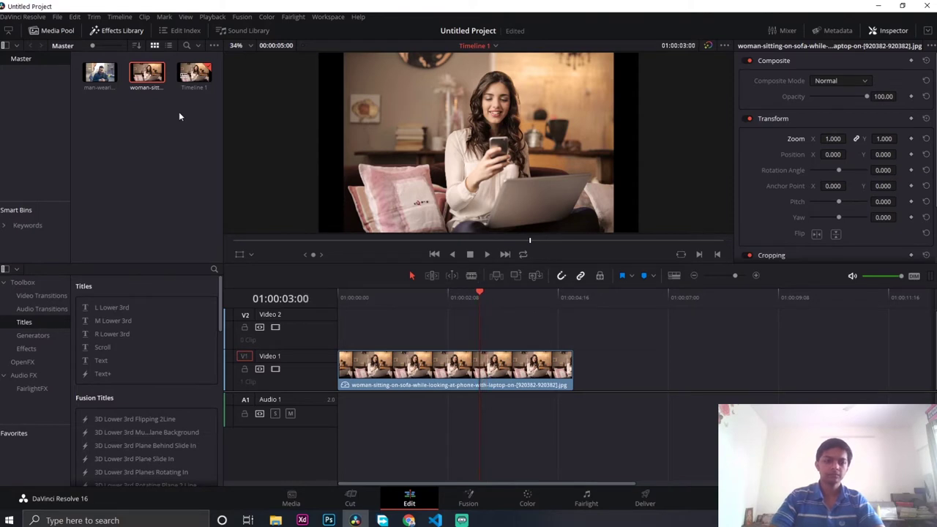
drag(101, 78, 480, 342)
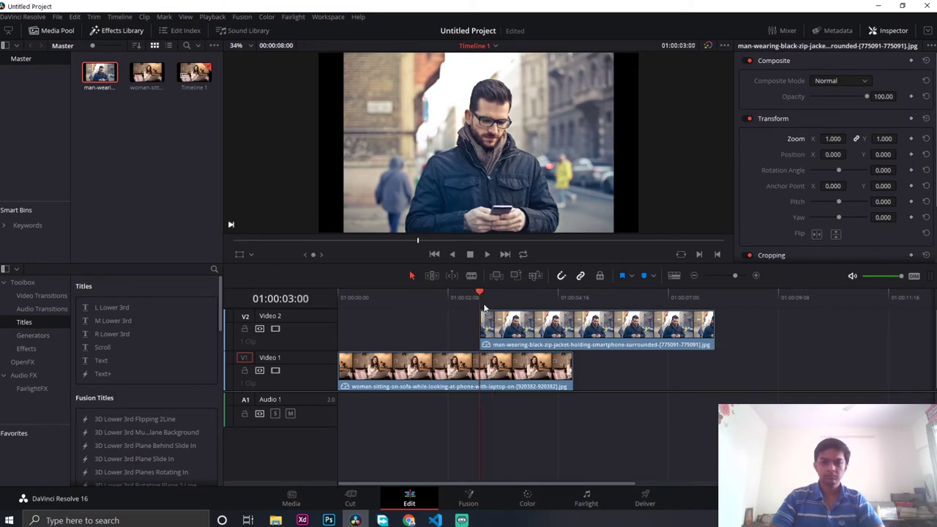
Add a fade-in of about 16 frames to the man clip and trim the woman clip's end to 01:00:03:15
drag(481, 313, 511, 312)
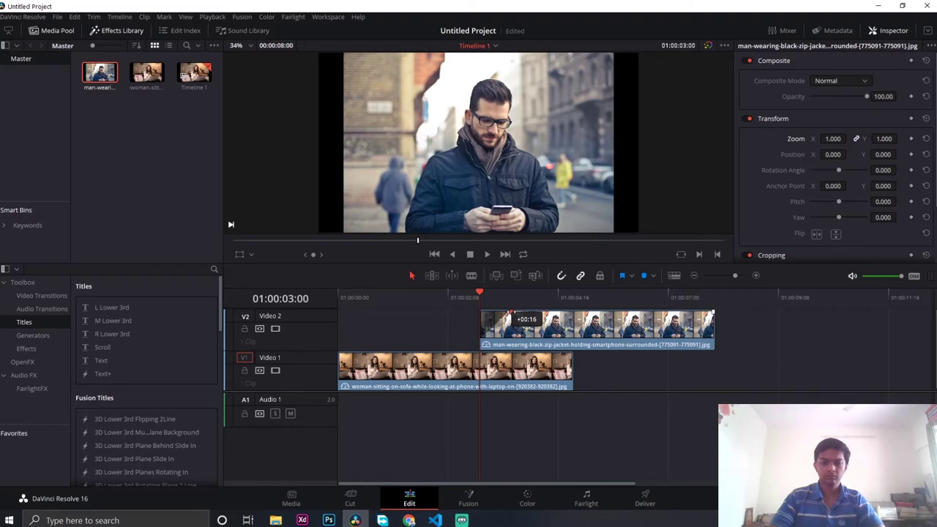
drag(510, 312, 510, 293)
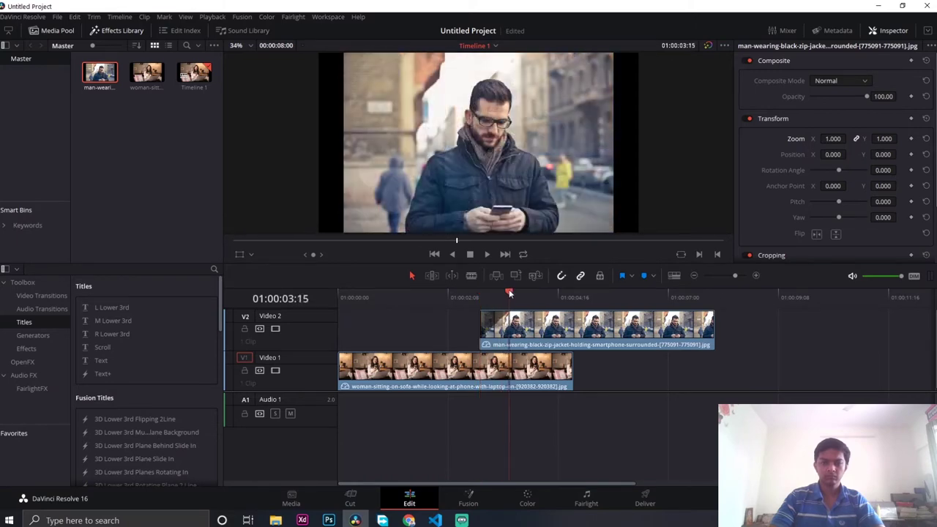
drag(571, 366, 483, 356)
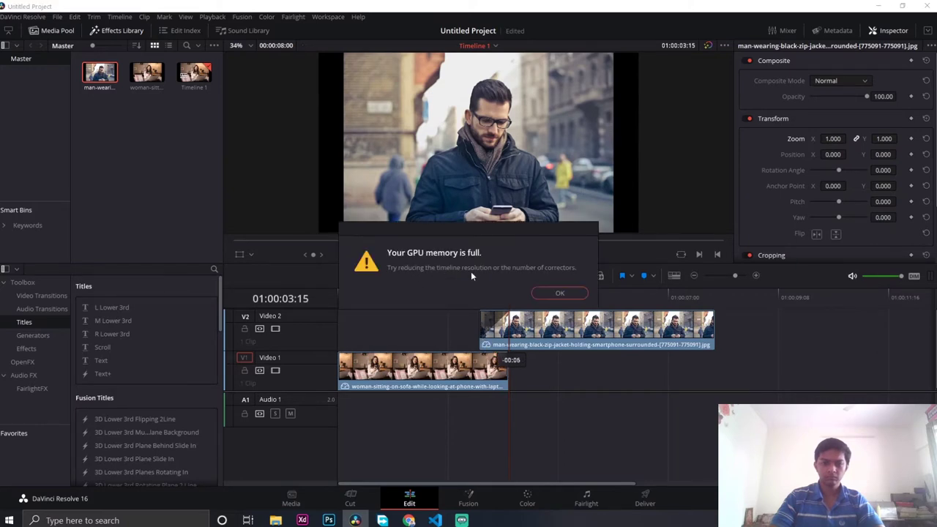
click(546, 293)
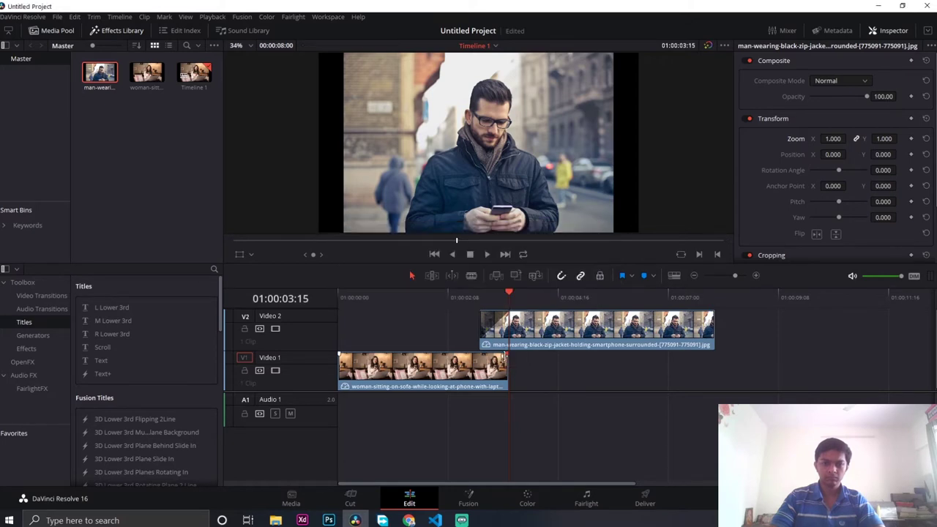
Add a fade-out to the end of the woman clip, starting where the man clip begins at 01:00:03:00
drag(507, 354, 480, 356)
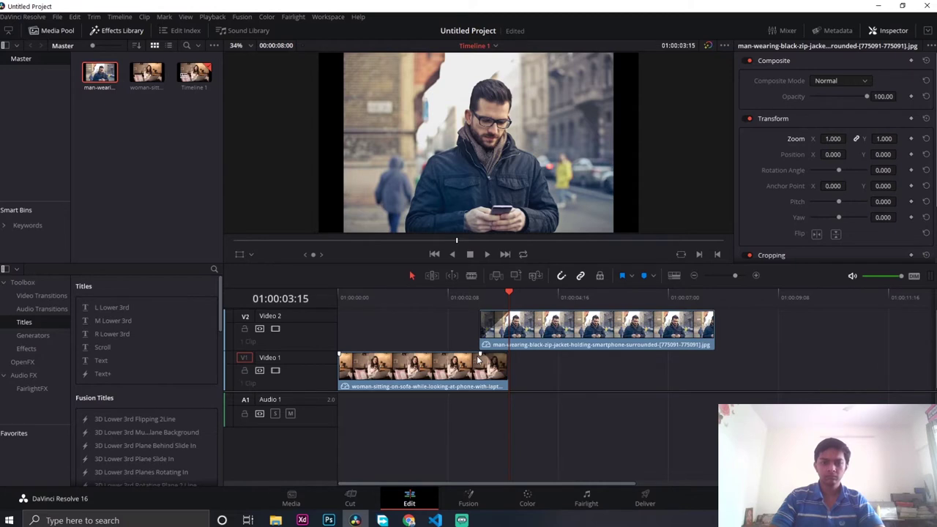
drag(480, 354, 481, 355)
Trim the end of the man clip on Video 2 to 01:00:06:00
key(space)
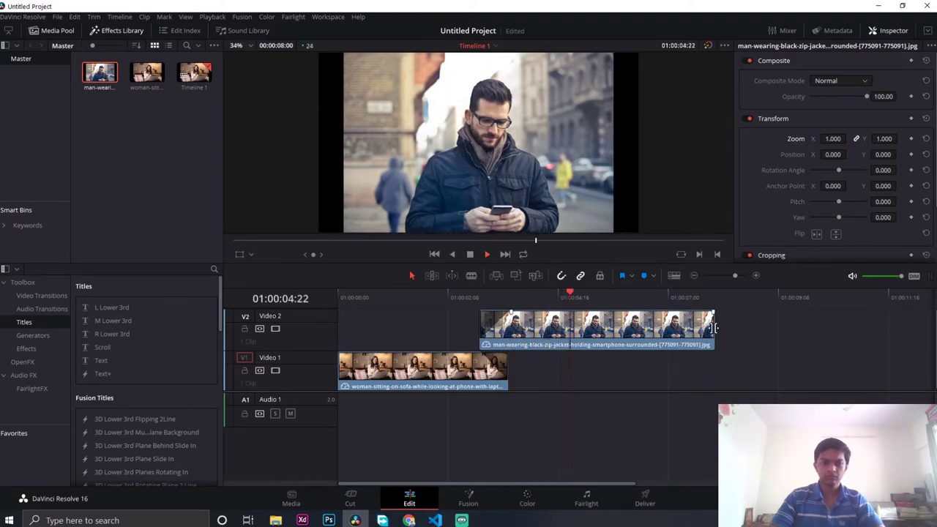
key(space)
key(Left)
key(Left)
key(Left)
key(Left)
key(Left)
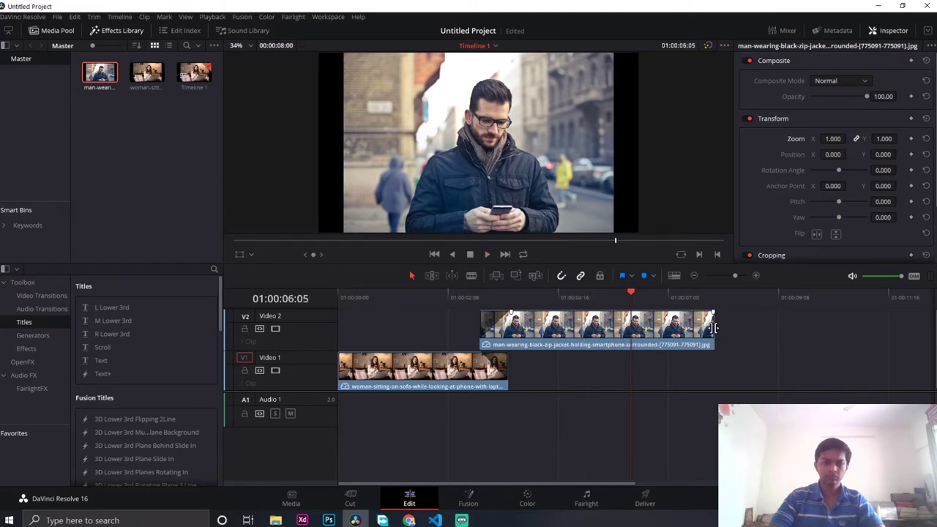
key(Left)
key(Left)
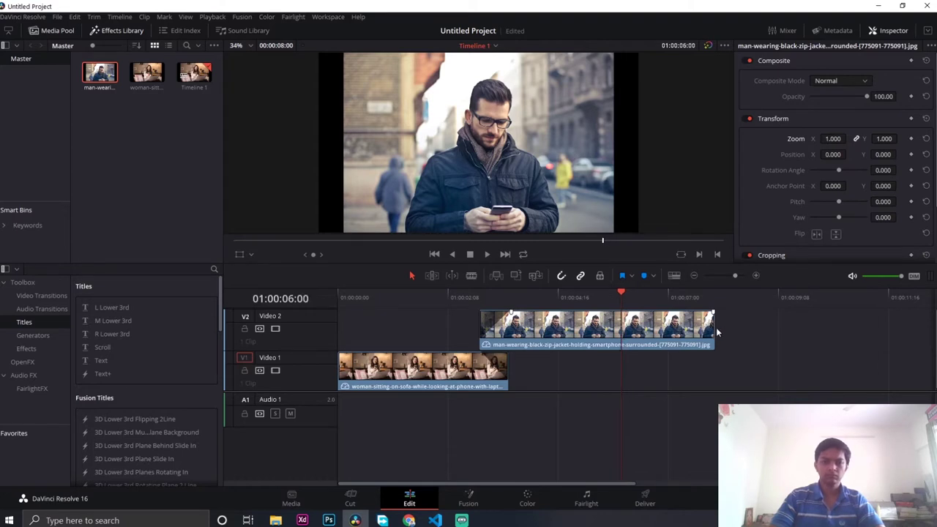
drag(711, 329, 620, 334)
Play the timeline from 01:00:01:16 to review the fade between the photos, and look briefly at the render settings
click(417, 291)
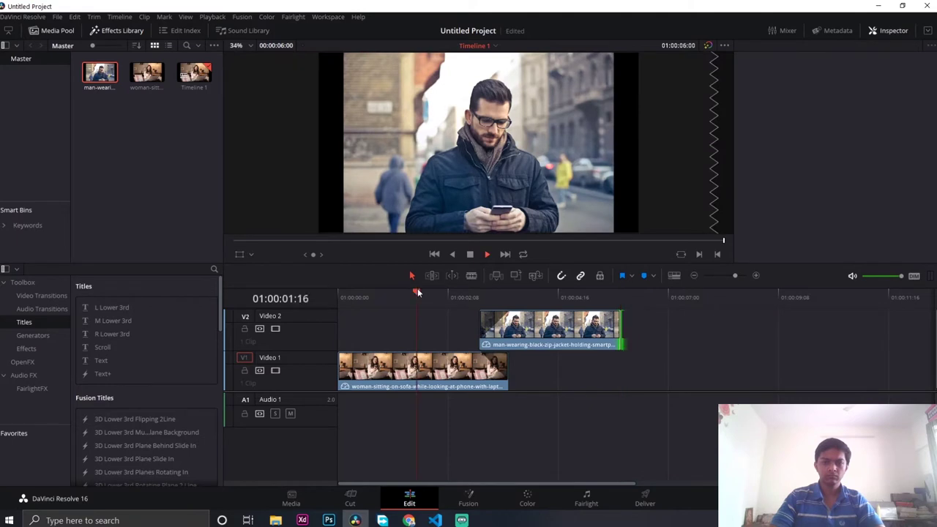
key(space)
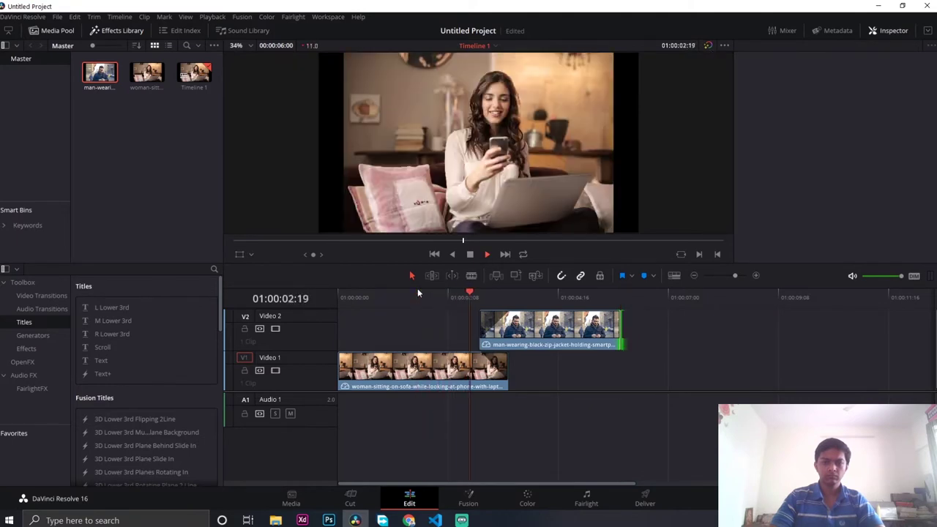
key(space)
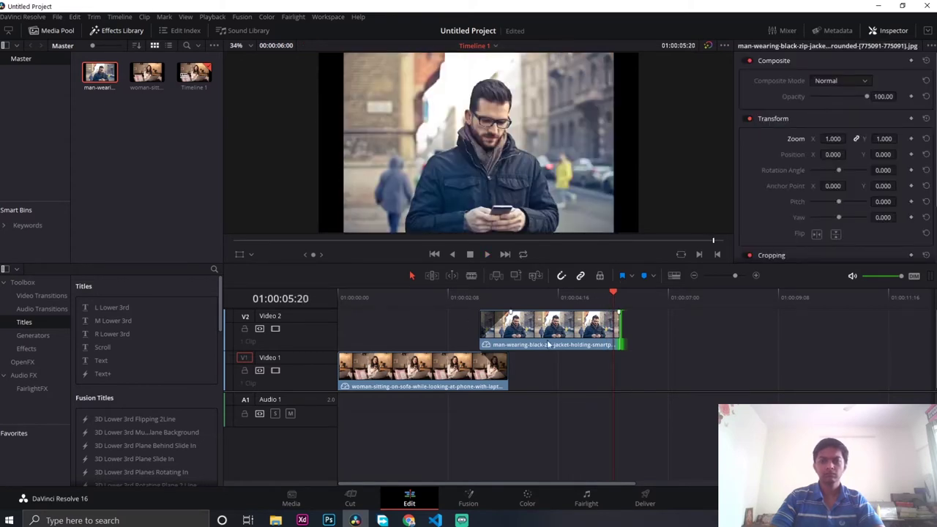
click(644, 498)
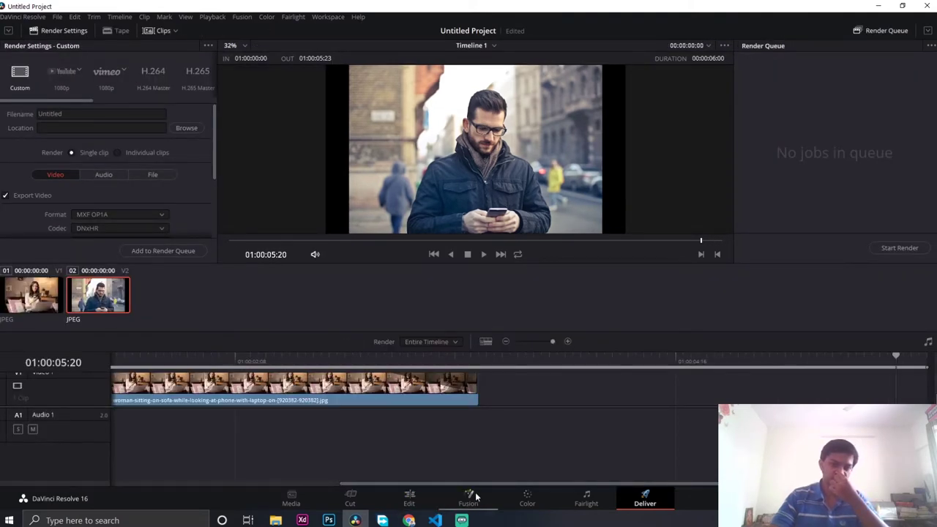
click(419, 501)
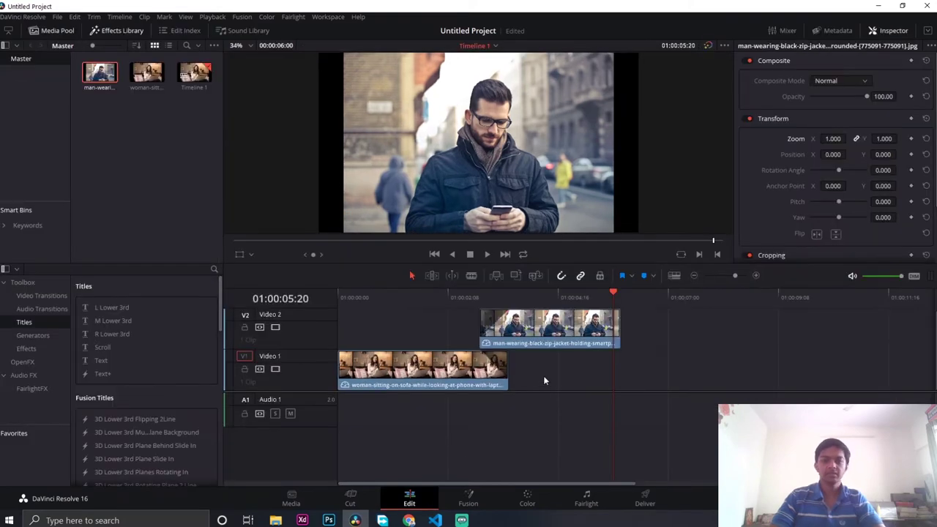
Enlarge the man clip to a Zoom of 1.240 and set its Position Y to 87.000
click(539, 328)
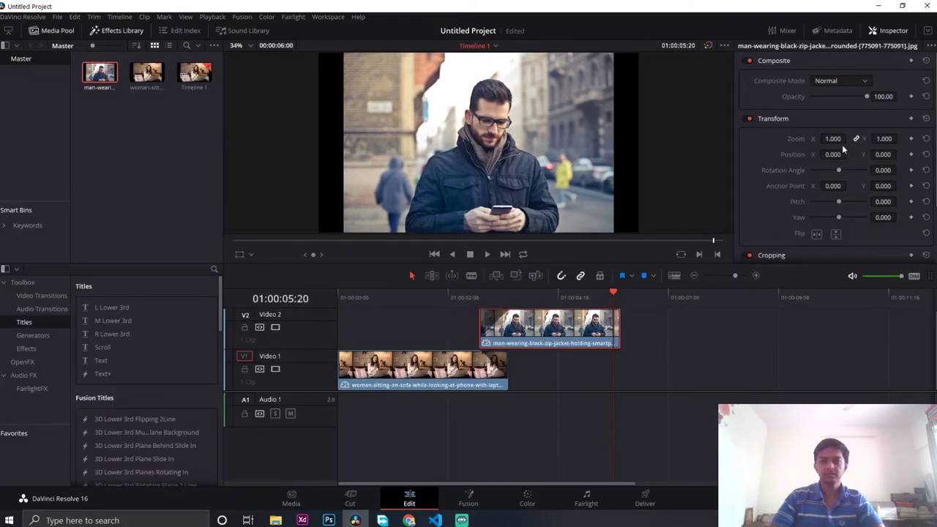
mouse_move(834, 138)
mouse_down()
mouse_move(919, 154)
mouse_move(899, 155)
mouse_up()
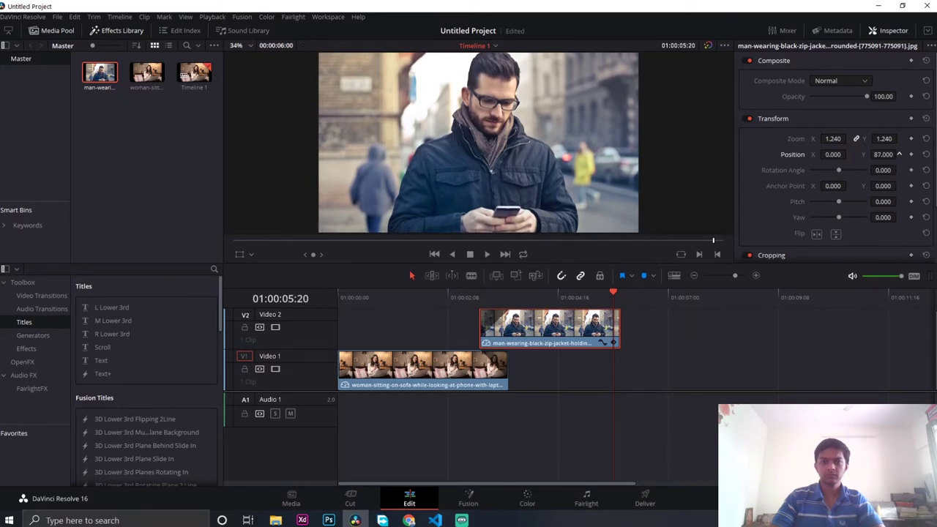
Enlarge the woman clip to a Zoom of 1.180 so it fills the frame and set its Position Y to 28.000
click(401, 377)
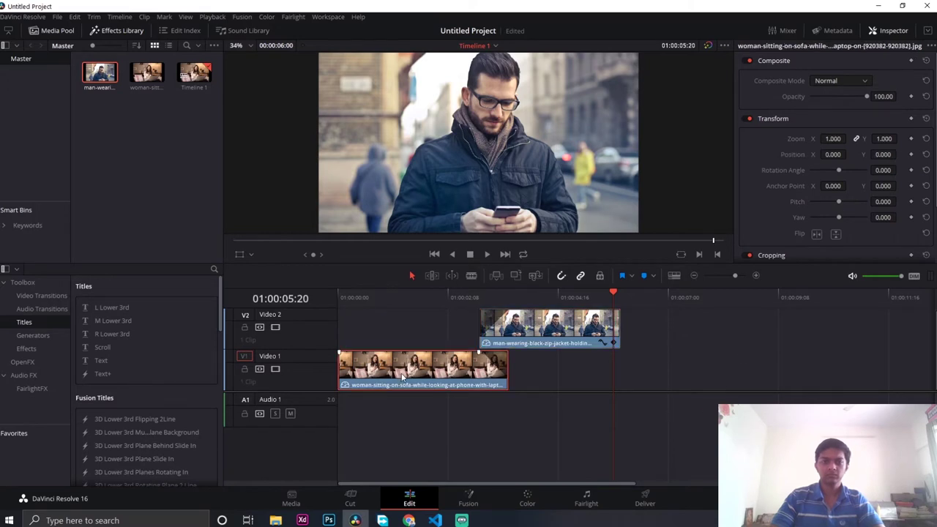
drag(617, 291, 434, 293)
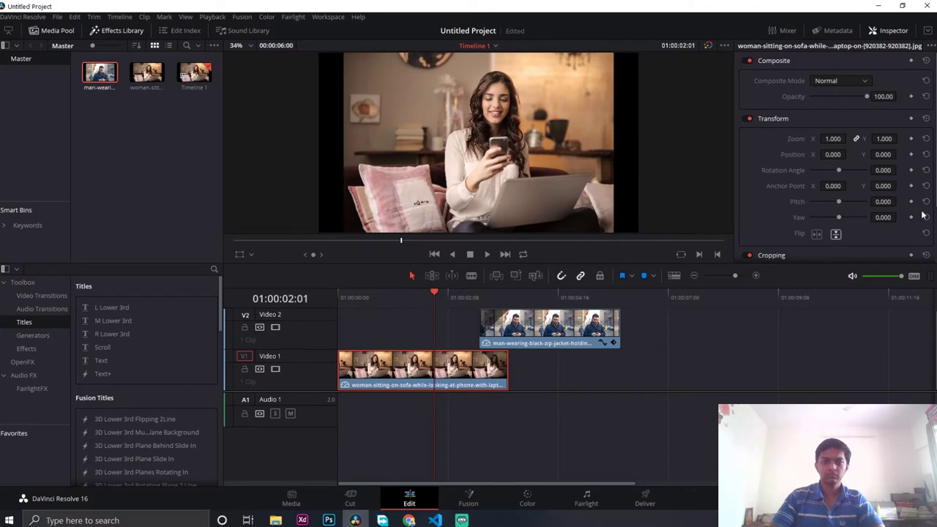
mouse_move(826, 138)
mouse_down()
mouse_move(849, 138)
mouse_move(827, 138)
mouse_up()
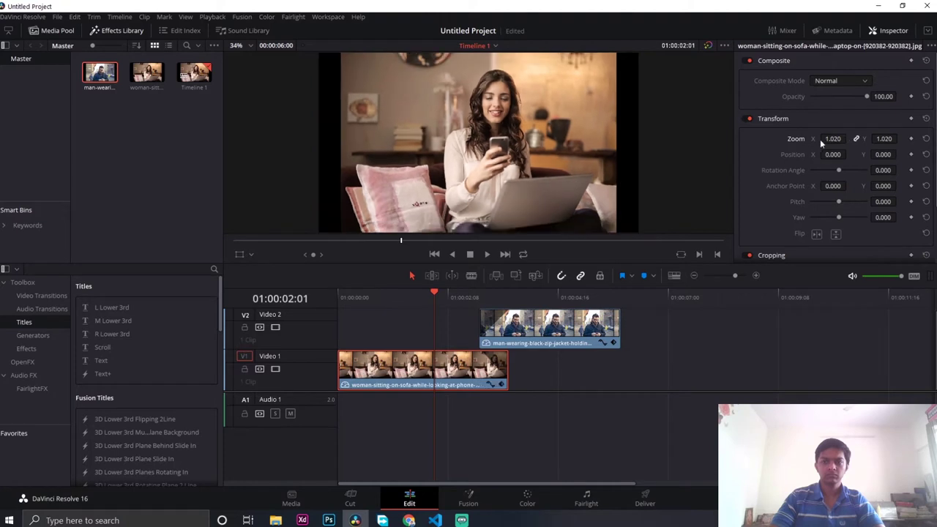
double_click(798, 139)
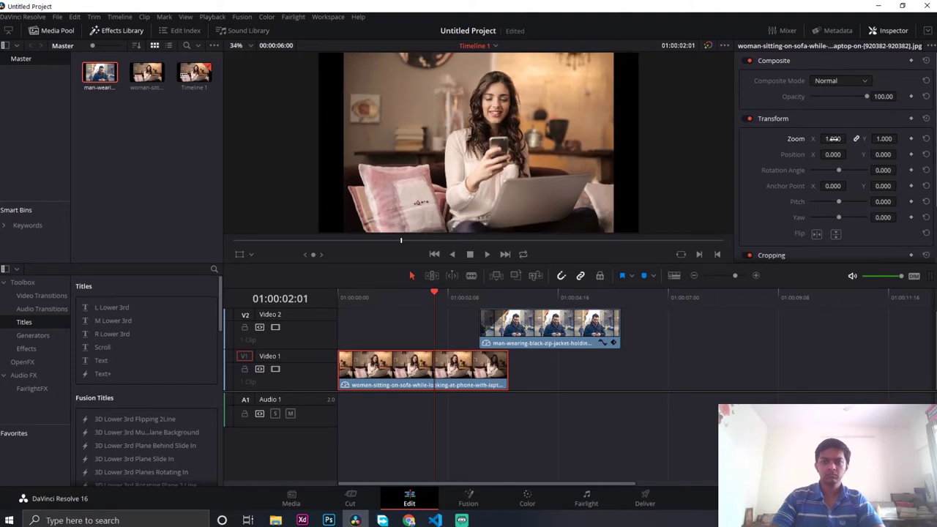
drag(834, 139, 849, 138)
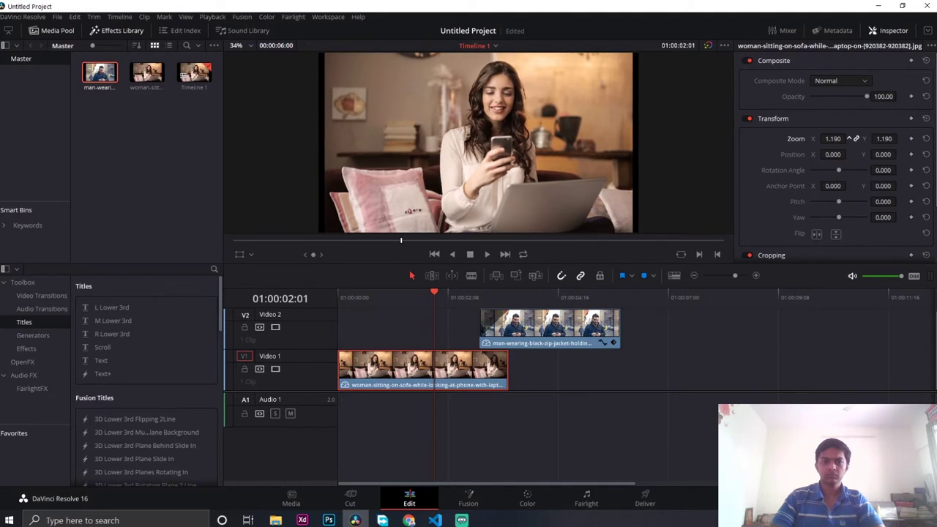
drag(849, 139, 851, 138)
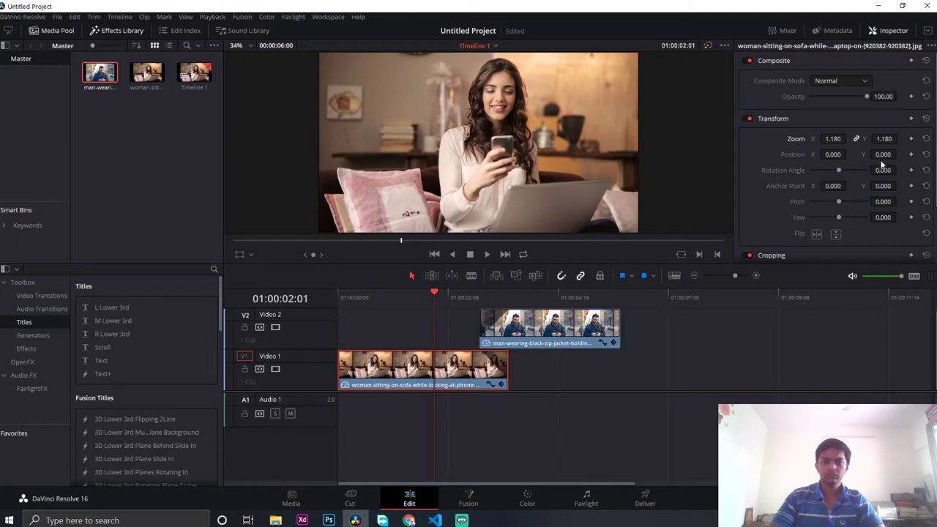
drag(882, 155, 899, 153)
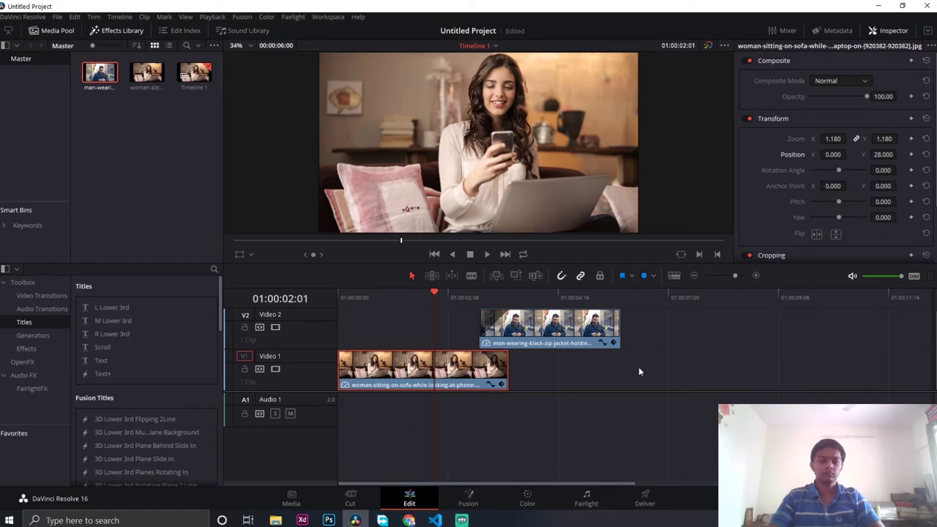
Open the render settings for the timeline and name the output file "whos hotter"
click(644, 497)
click(76, 114)
double_click(76, 114)
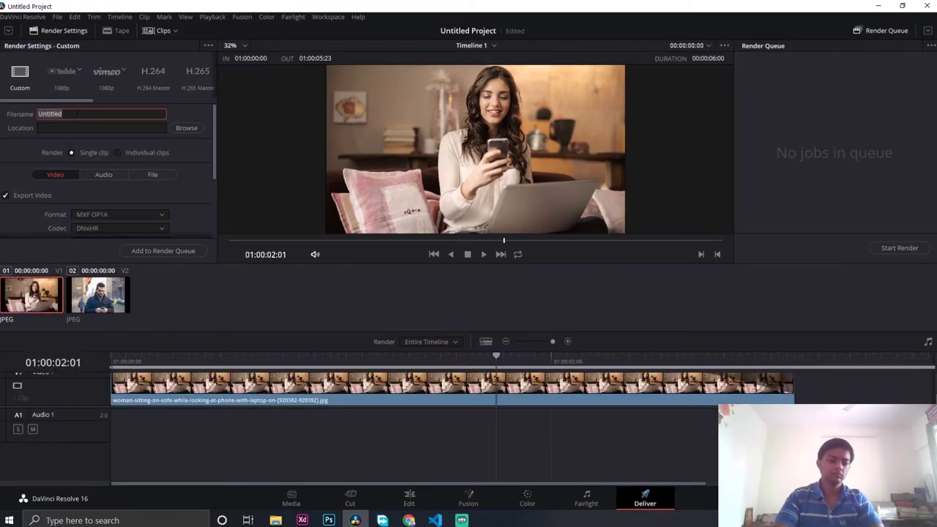
text(vo)
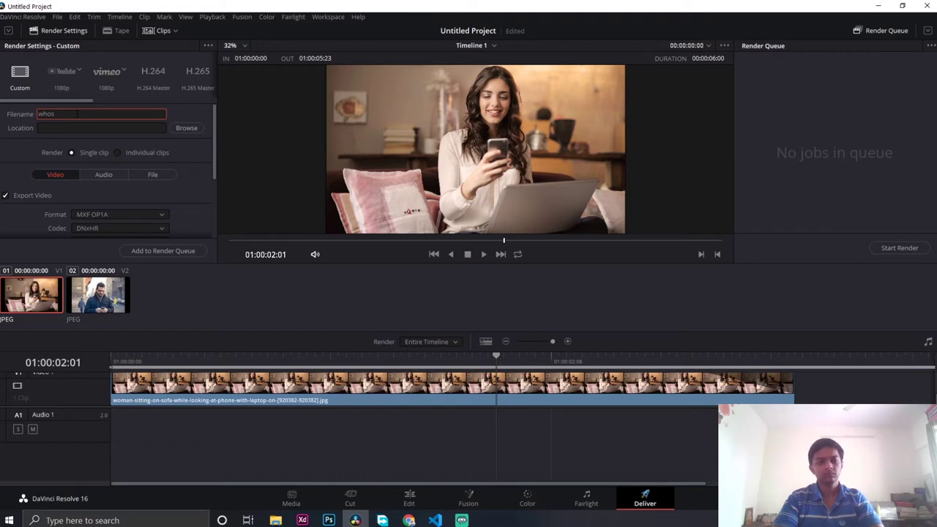
text(hotter)
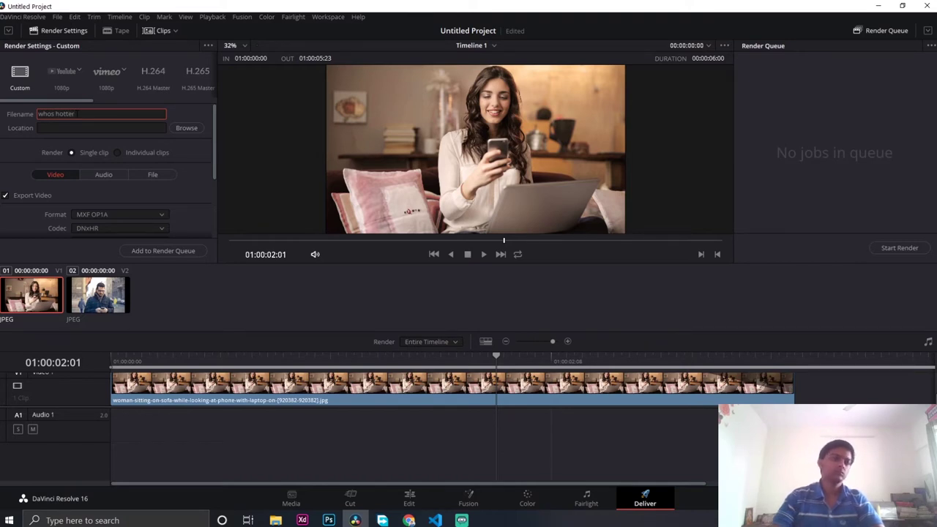
Set the render output location to D:\ for the whos hotter file
click(77, 128)
text(D:)
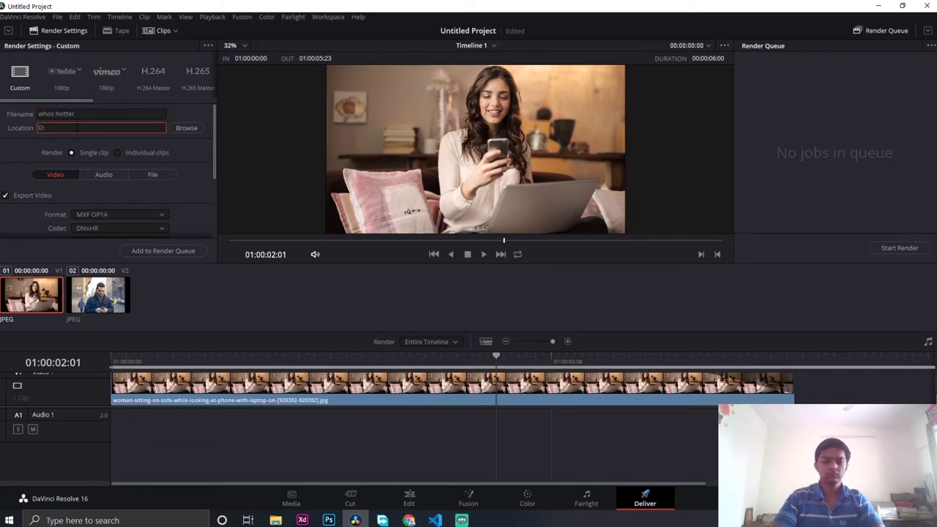
text(\)
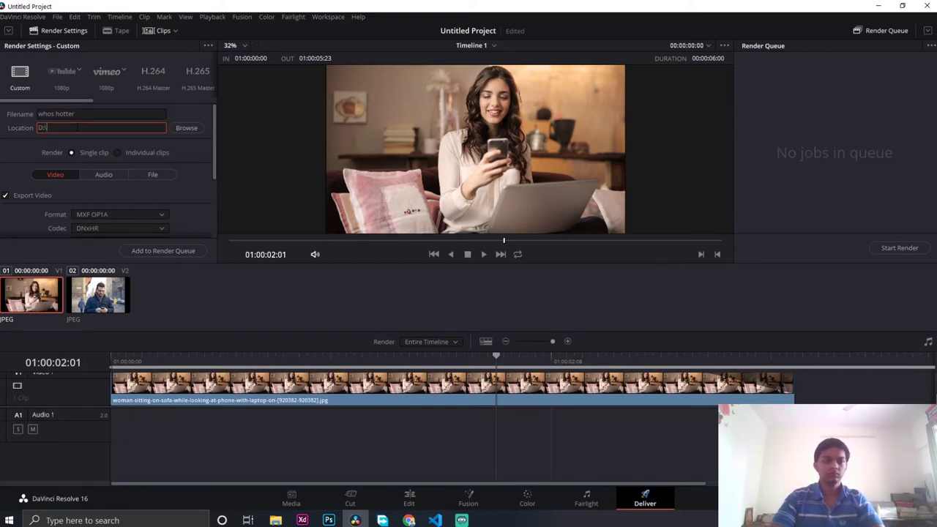
Set the video export format to MP4
click(95, 213)
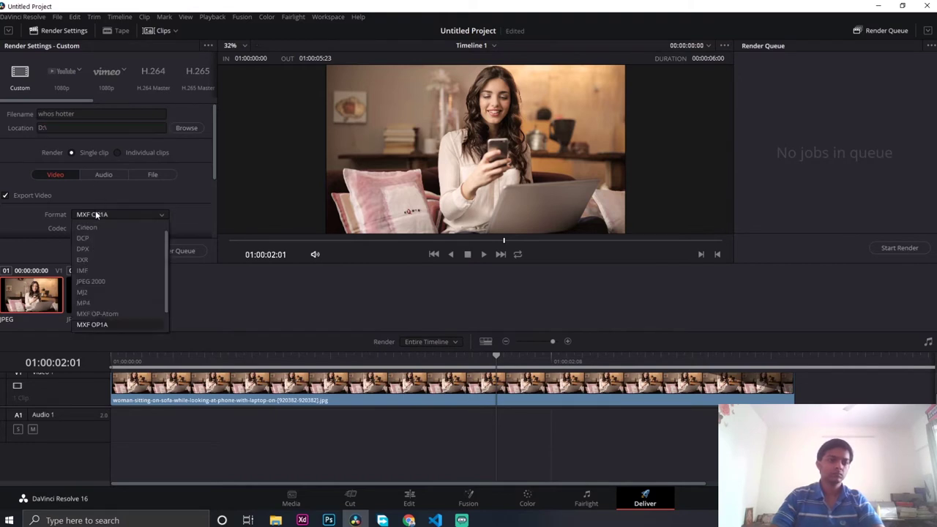
click(92, 306)
scroll(143, 213, down, 2)
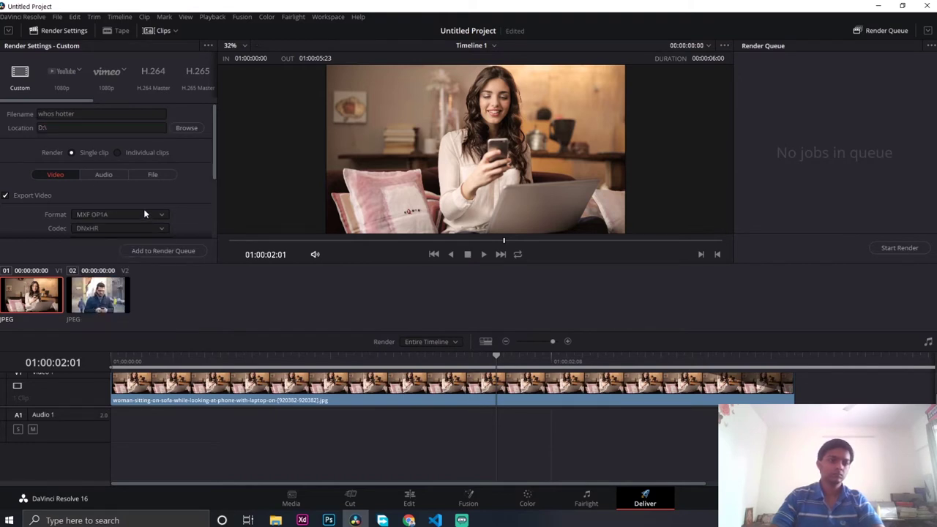
scroll(182, 183, down, 3)
scroll(147, 157, up, 2)
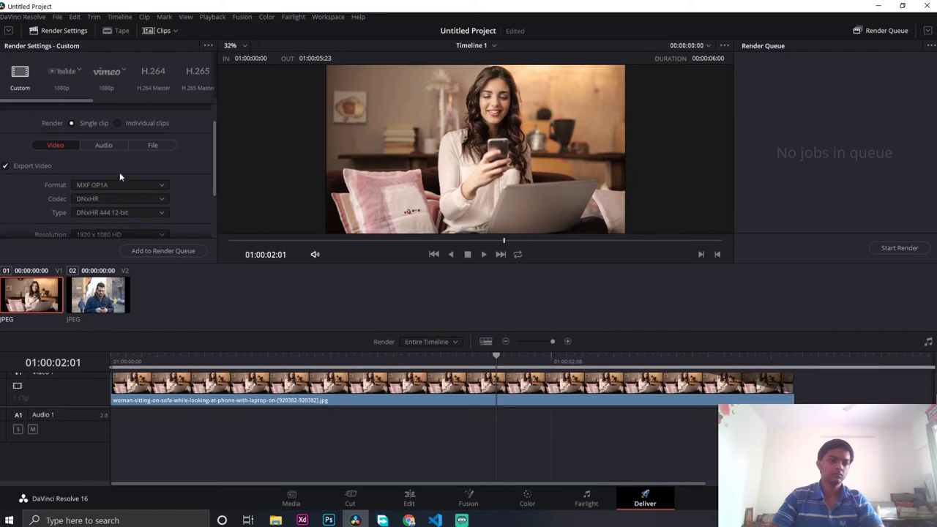
click(111, 186)
click(97, 273)
Set the encoding profile to High, then queue Timeline 1 and render the job
scroll(199, 169, down, 5)
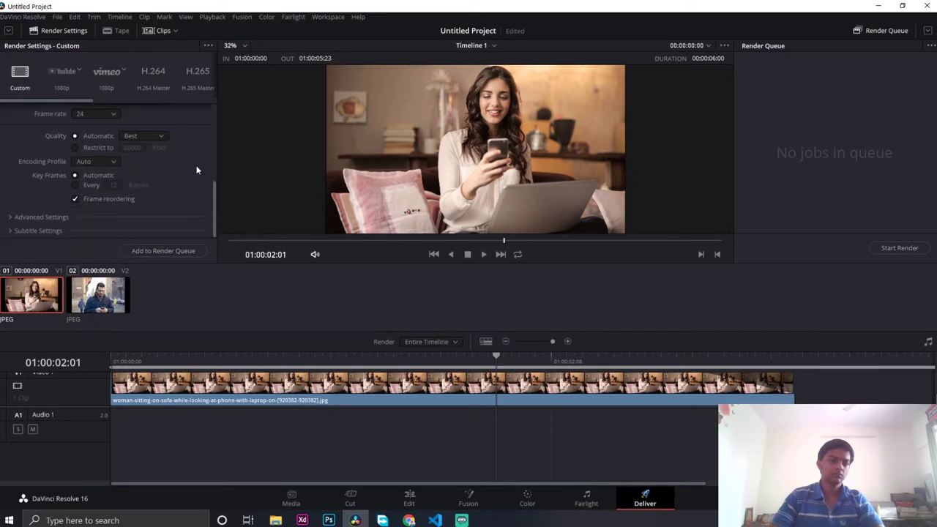
click(109, 161)
click(96, 201)
click(159, 249)
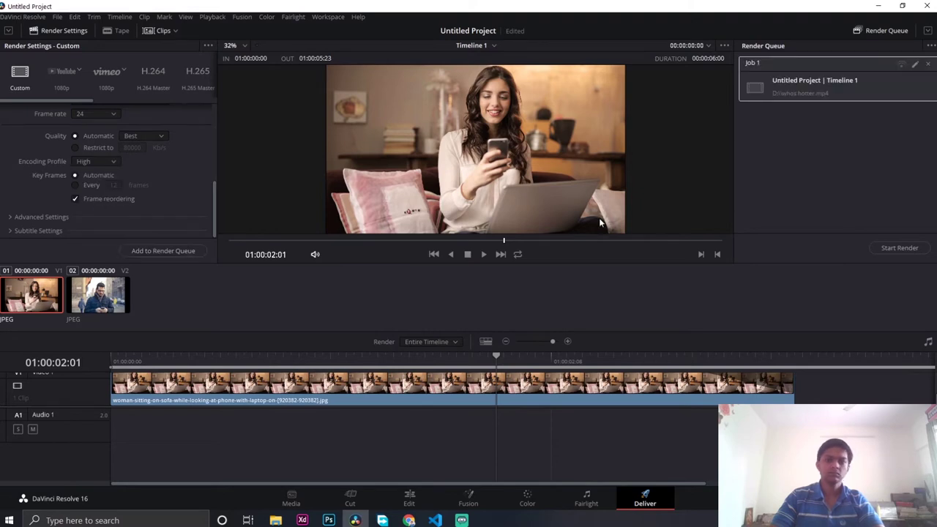
click(899, 250)
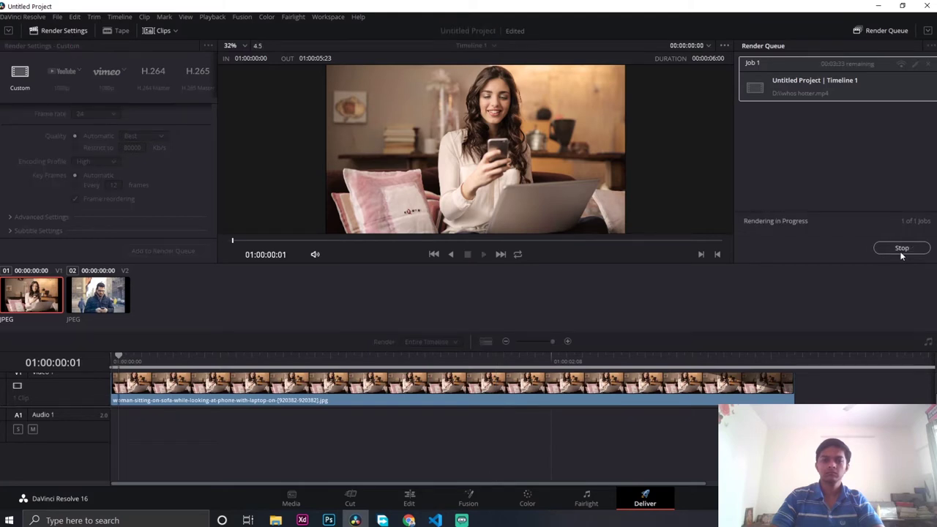
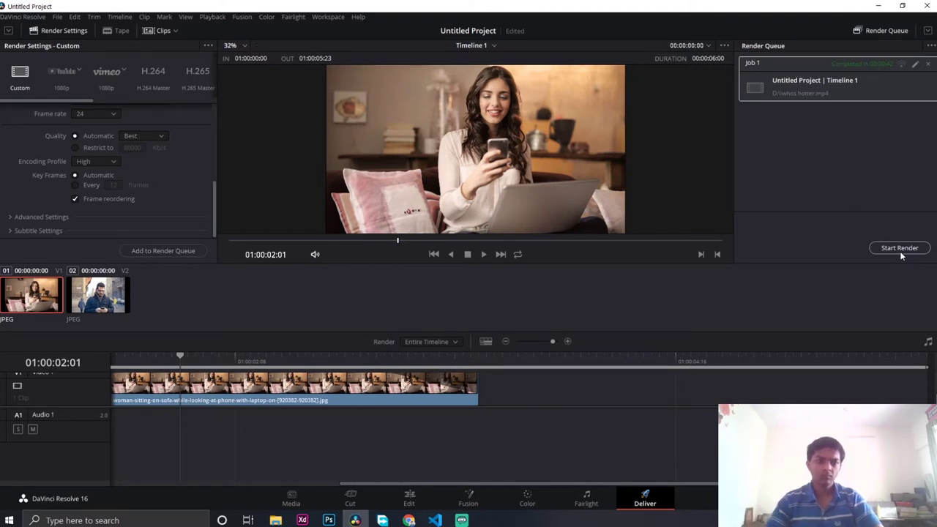
scroll(570, 405, up, 2)
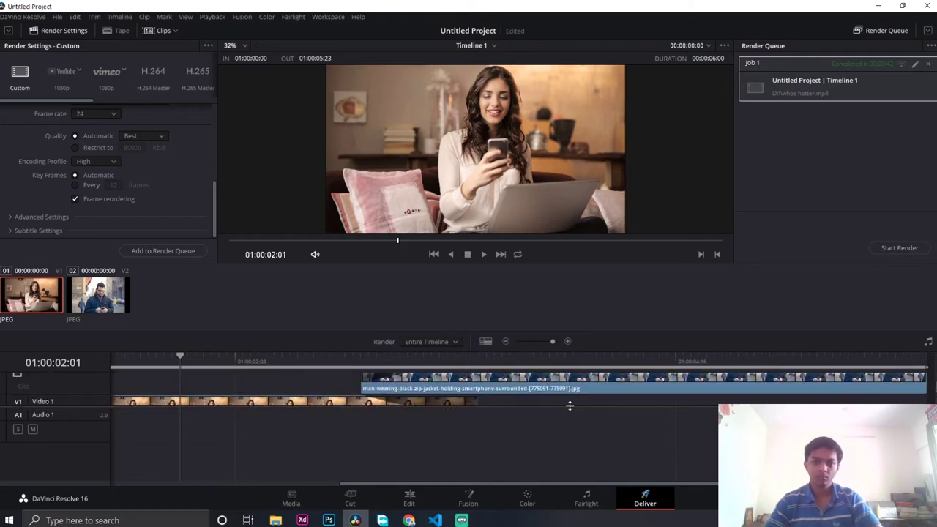
scroll(570, 404, down, 2)
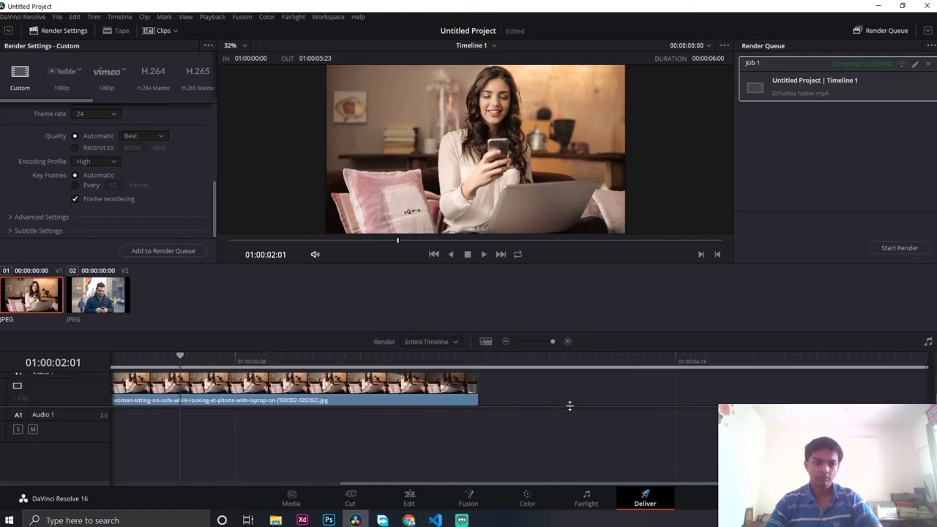
scroll(570, 405, up, 1)
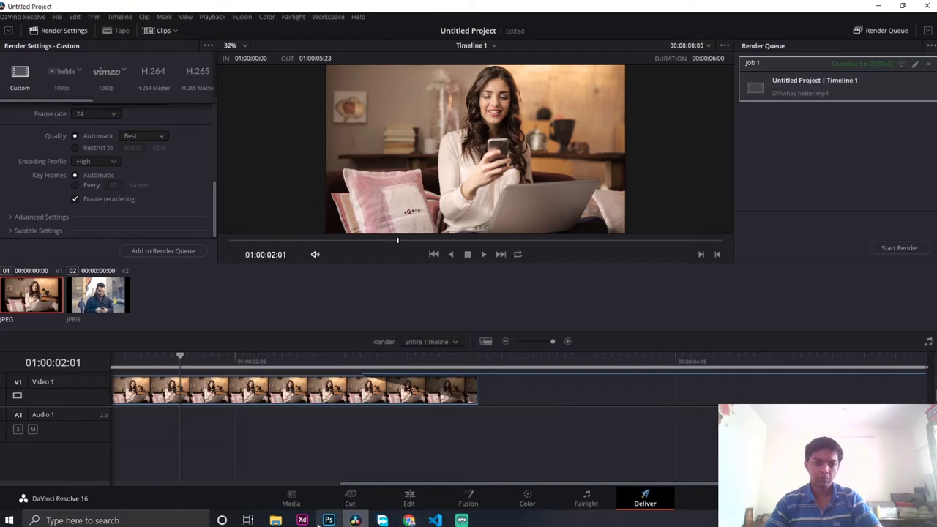
Switch to File Explorer, play the rendered whos hotter video from New Volume (D:), and close the player
click(276, 520)
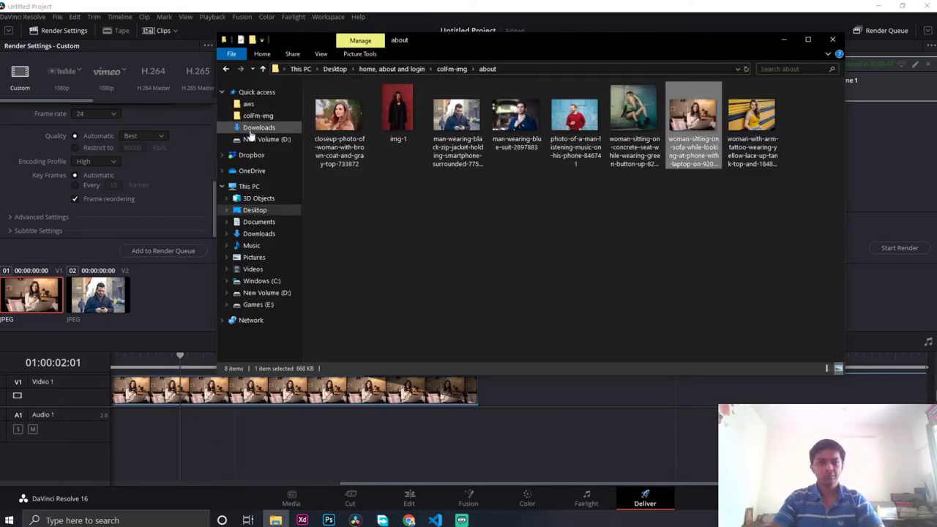
click(281, 140)
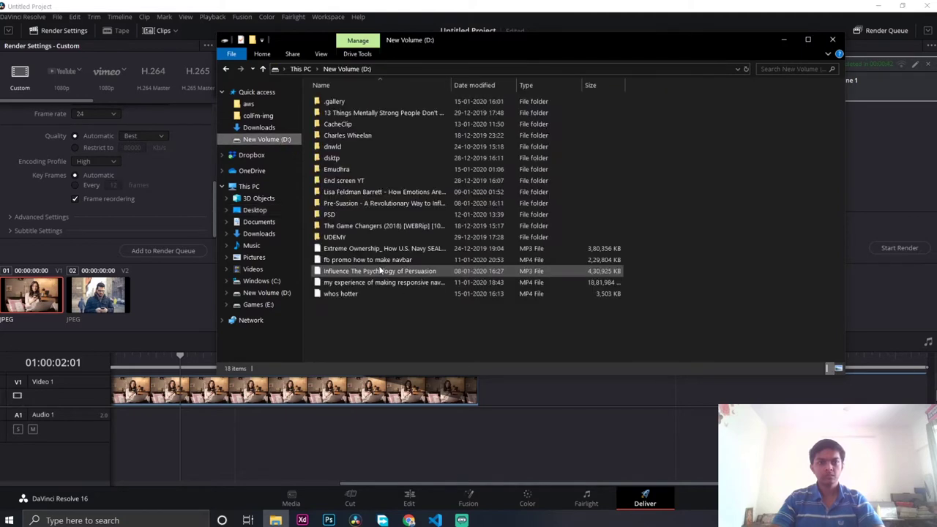
click(349, 294)
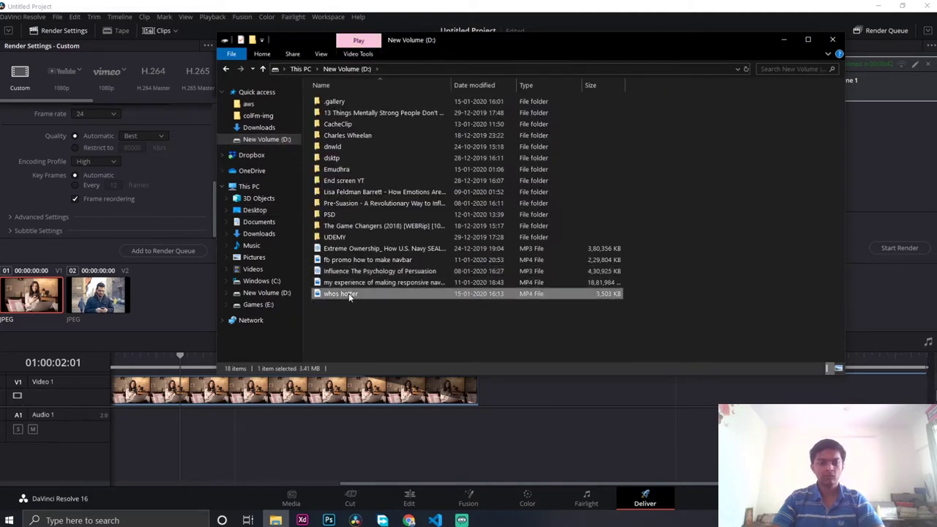
double_click(349, 295)
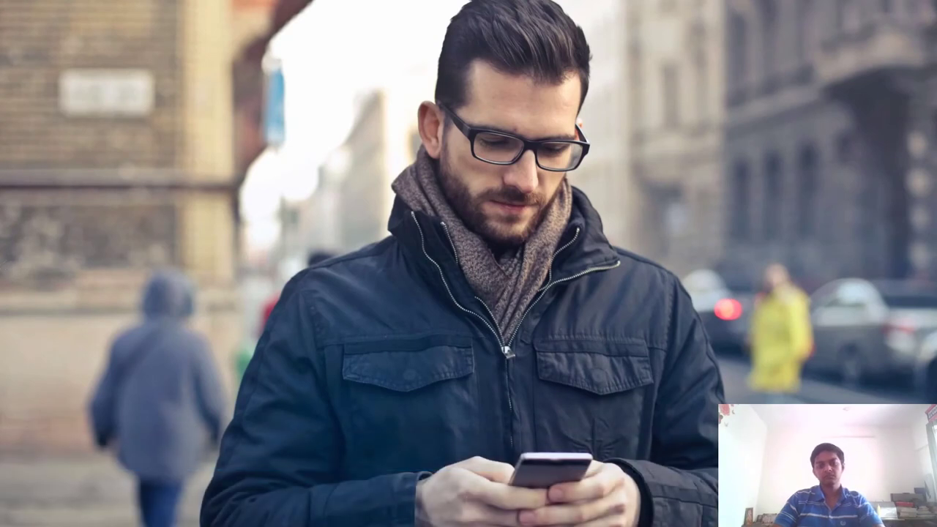
key(Escape)
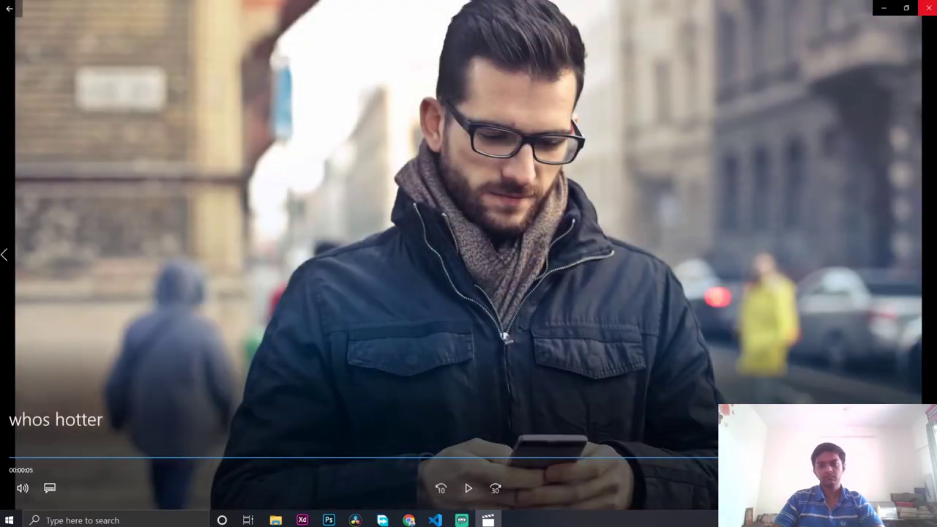
click(928, 7)
click(554, 327)
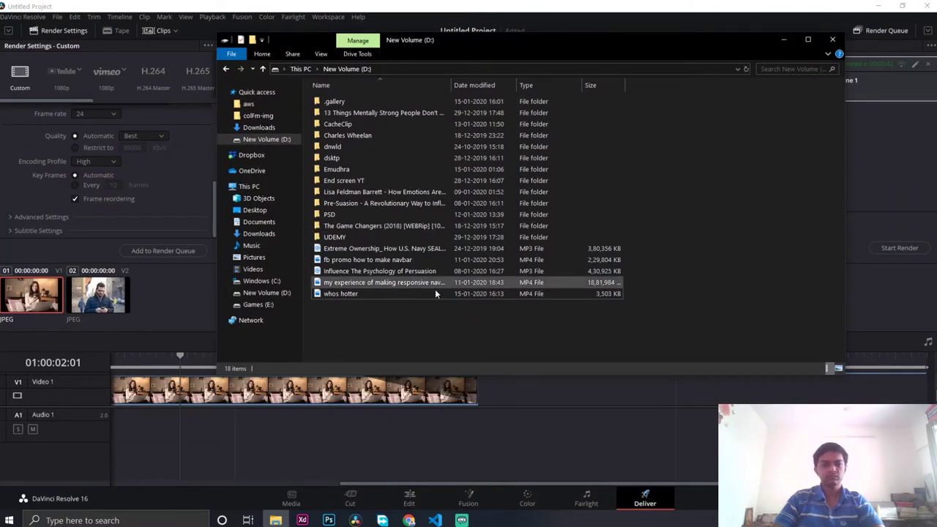
Copy the whos hotter video from New Volume (D:) into the colFm-img folder
click(387, 294)
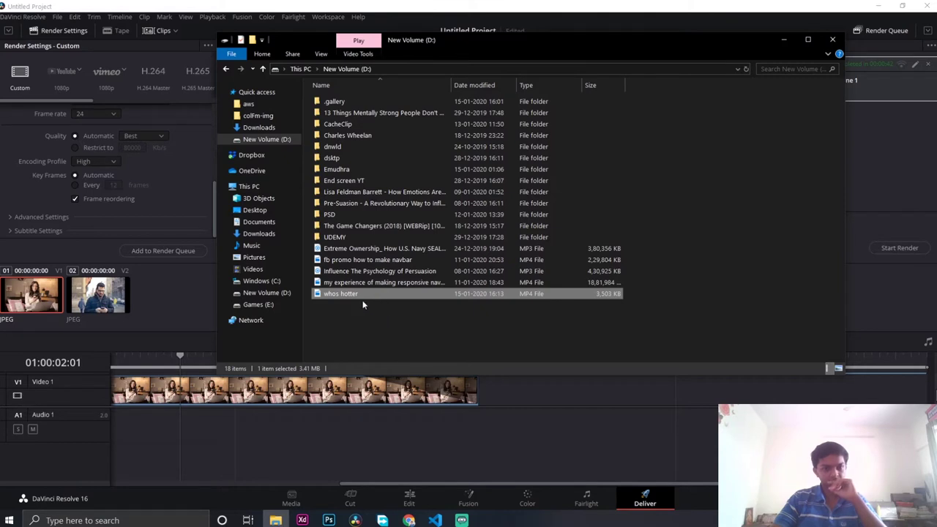
drag(363, 296, 270, 117)
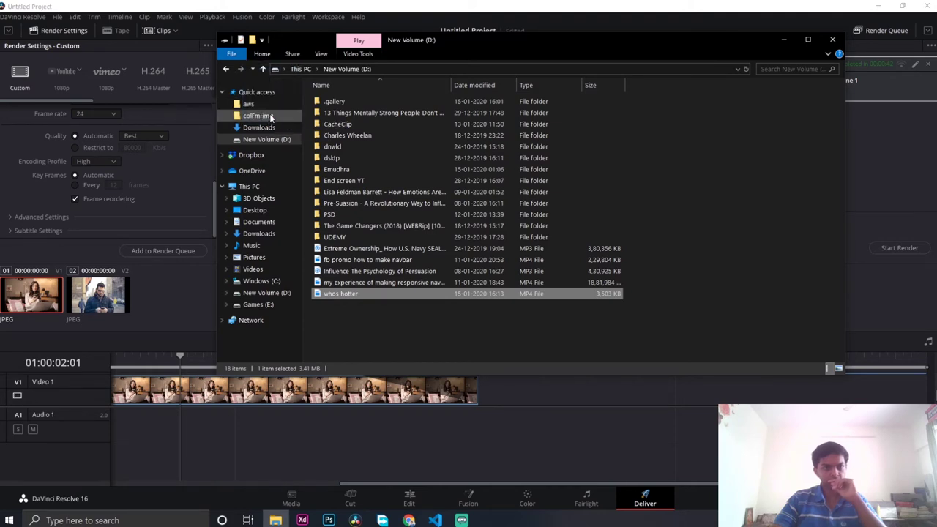
click(368, 319)
Move the whos hotter video from New Volume (D:) to the colFm-img folder, replacing the existing file, and refresh the folder
click(368, 294)
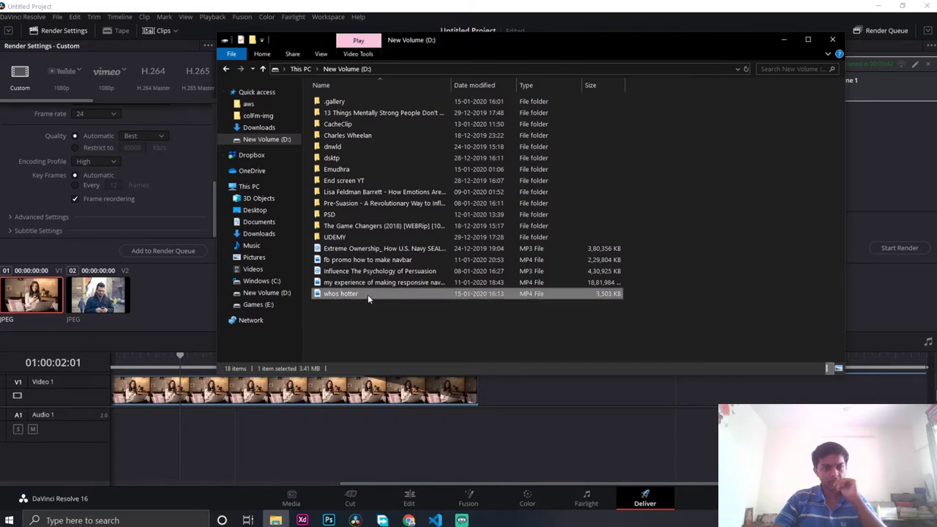
right_click(367, 294)
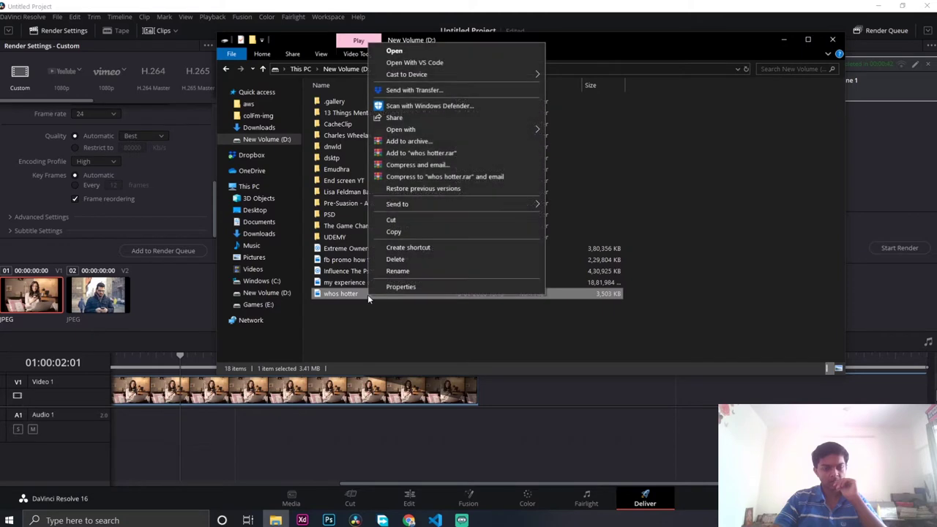
click(415, 220)
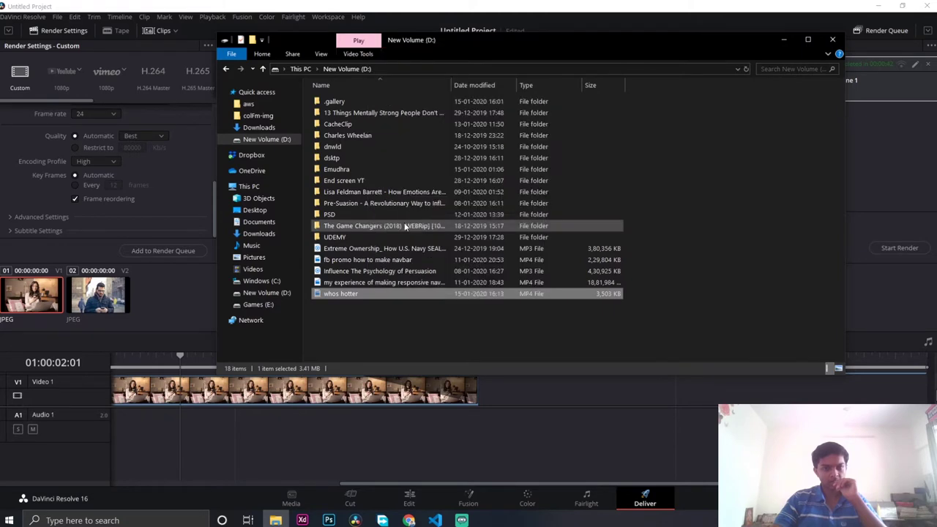
click(276, 115)
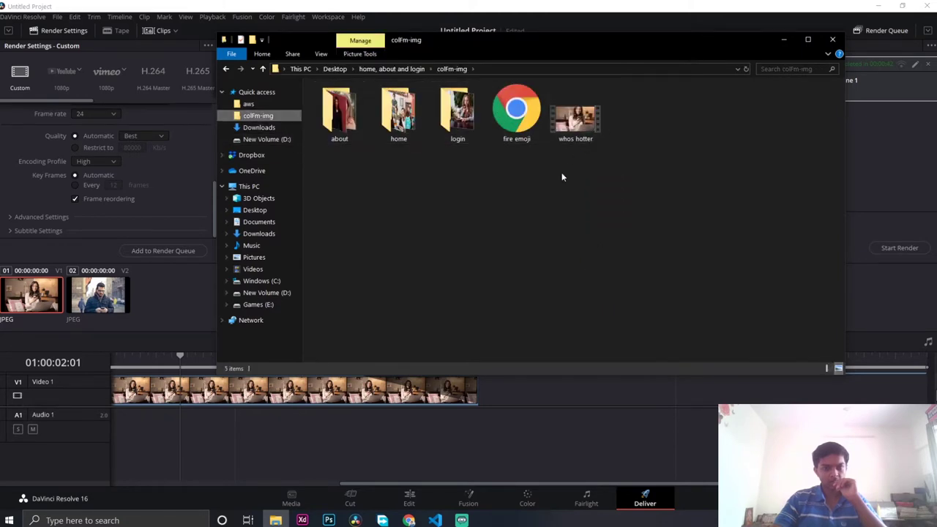
right_click(487, 188)
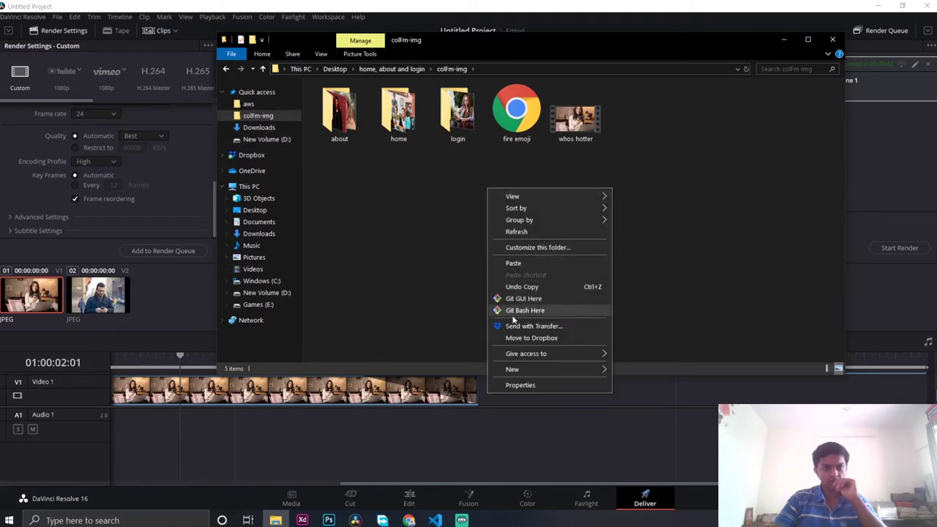
click(518, 264)
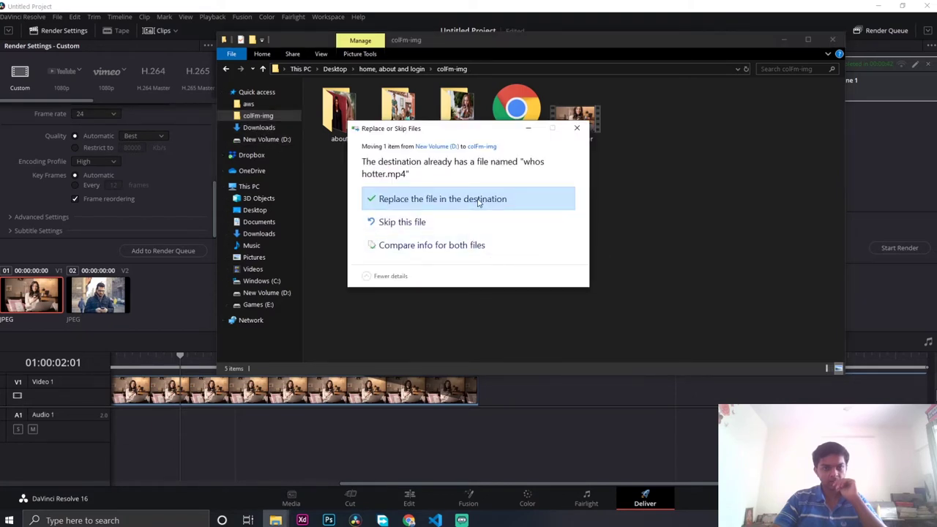
click(478, 203)
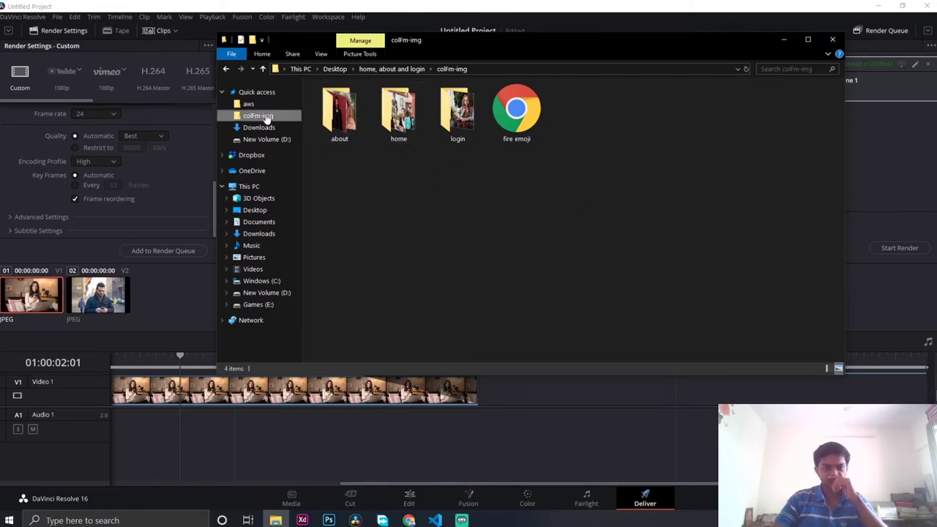
click(744, 70)
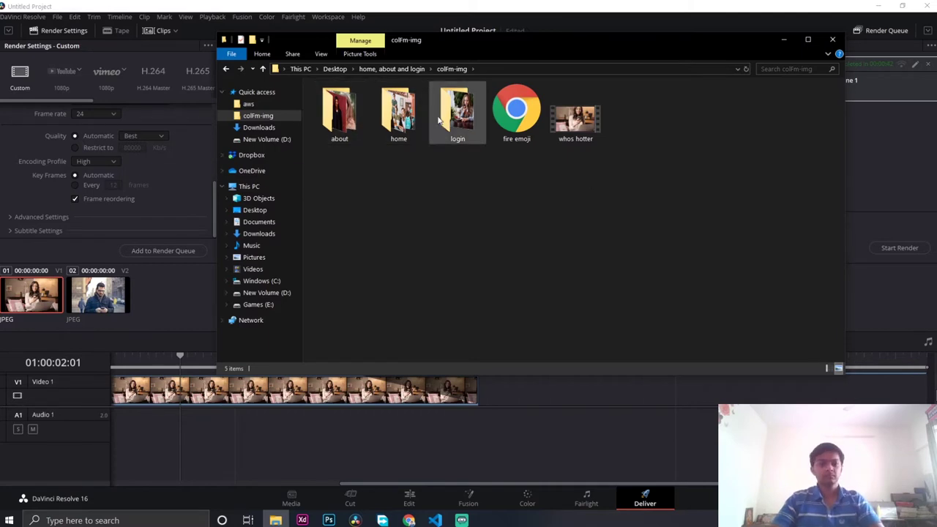
Delete the black-zip-jacket man and woman-sitting-on-sofa images from the about folder in colFm-img
double_click(340, 115)
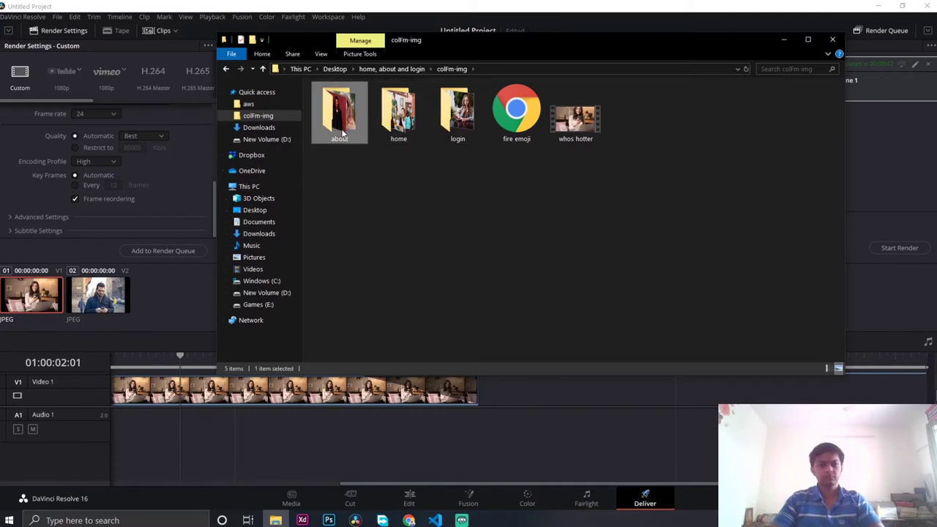
click(452, 133)
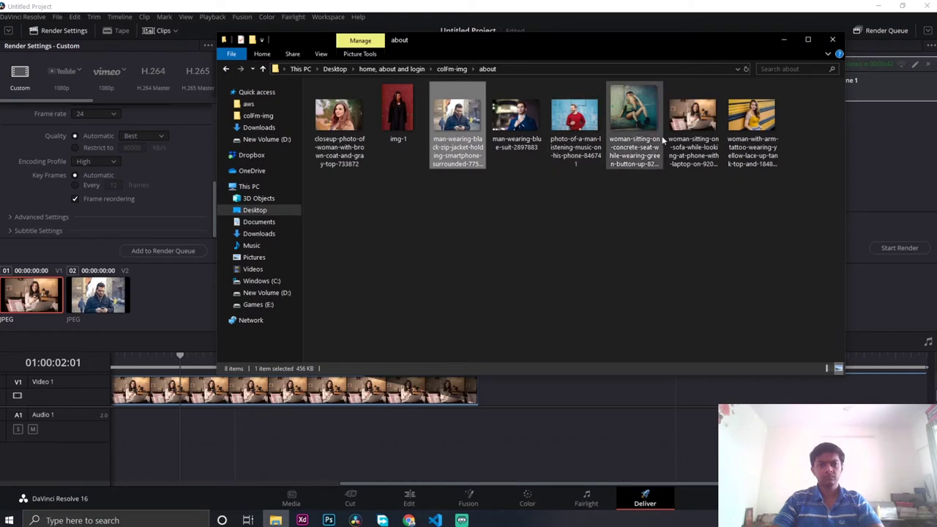
shift+click(672, 139)
click(457, 164)
ctrl+click(706, 147)
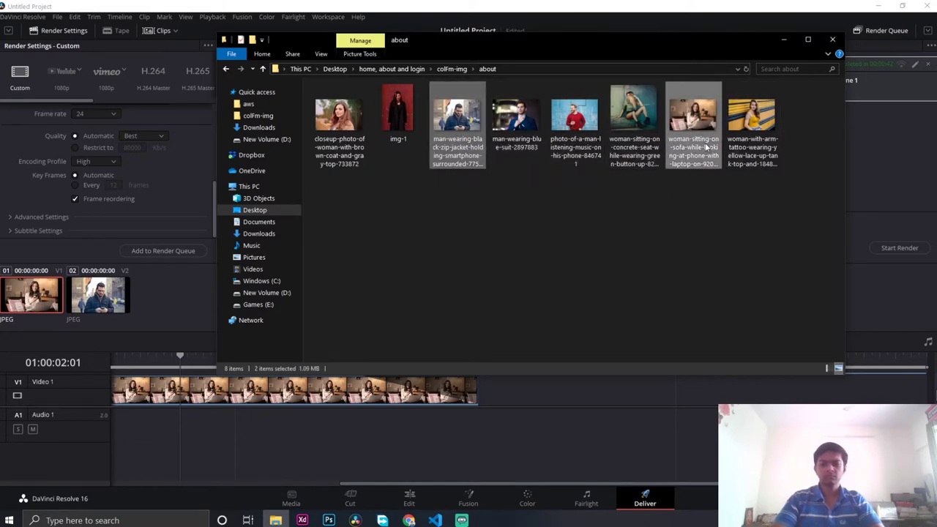
key(Delete)
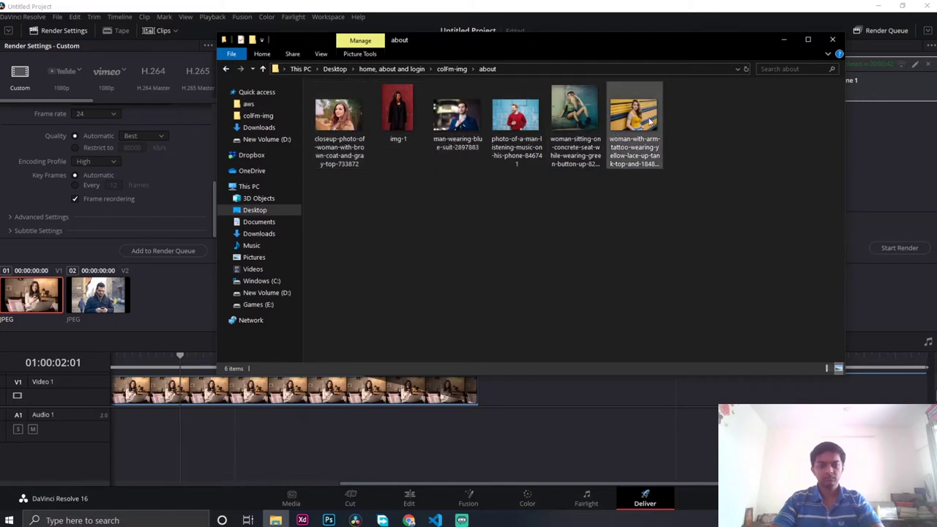
Switch to Chrome, change to the other browser profile, and open the YouTube Studio upload page
click(406, 520)
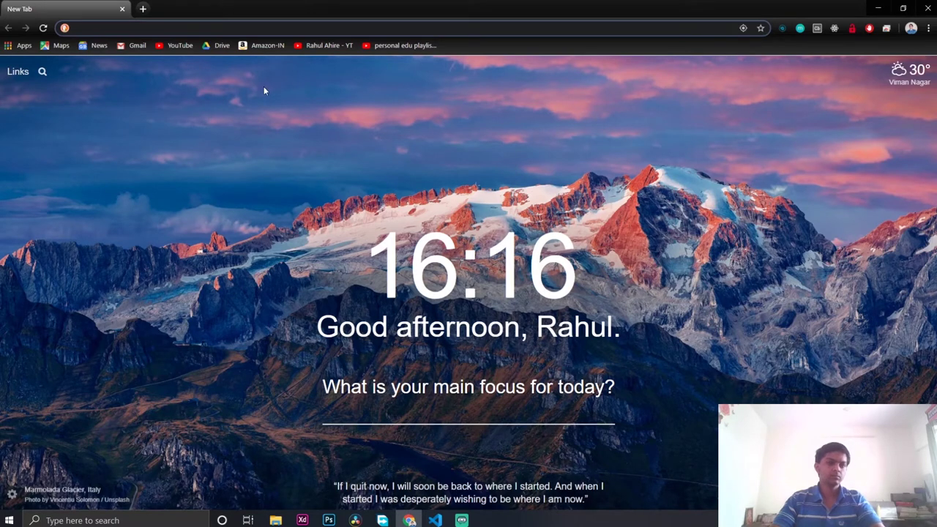
click(911, 28)
click(797, 242)
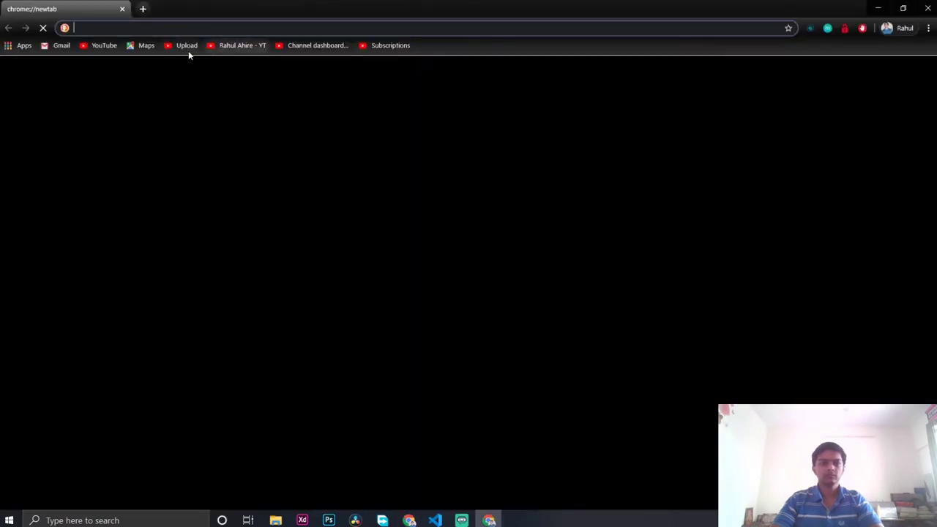
click(188, 50)
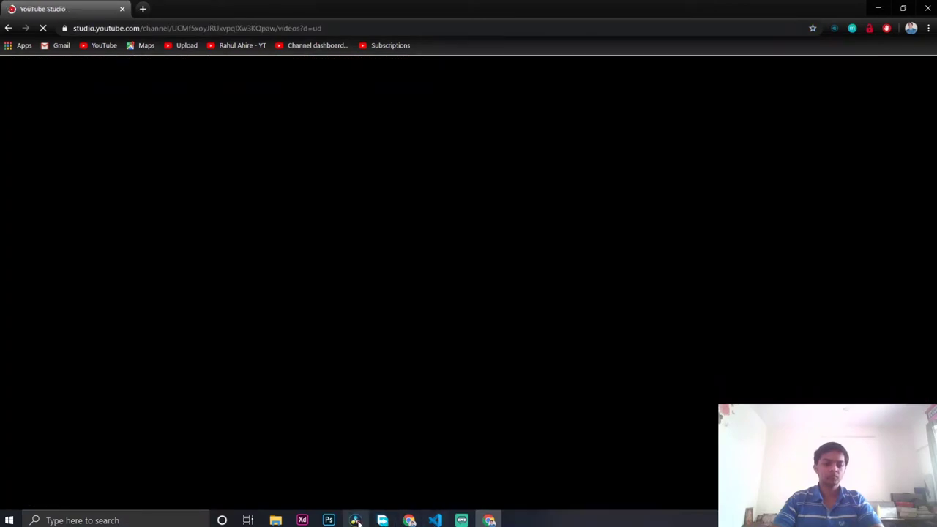
Close the Untitled Project in DaVinci Resolve without saving it
mouse_move(357, 521)
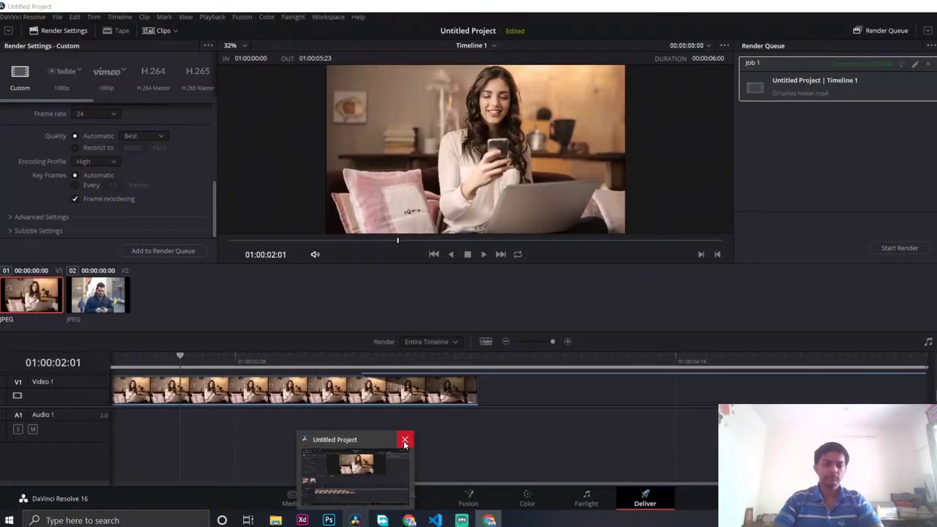
click(404, 442)
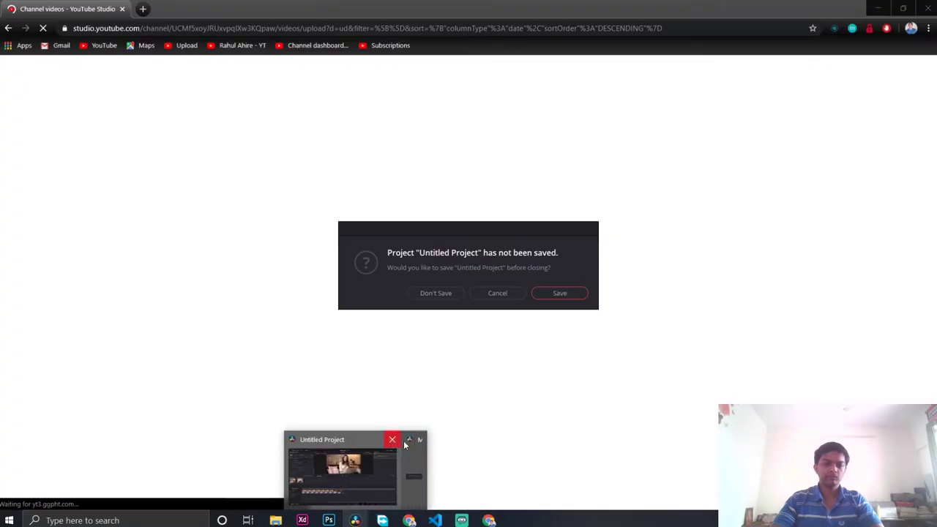
click(449, 293)
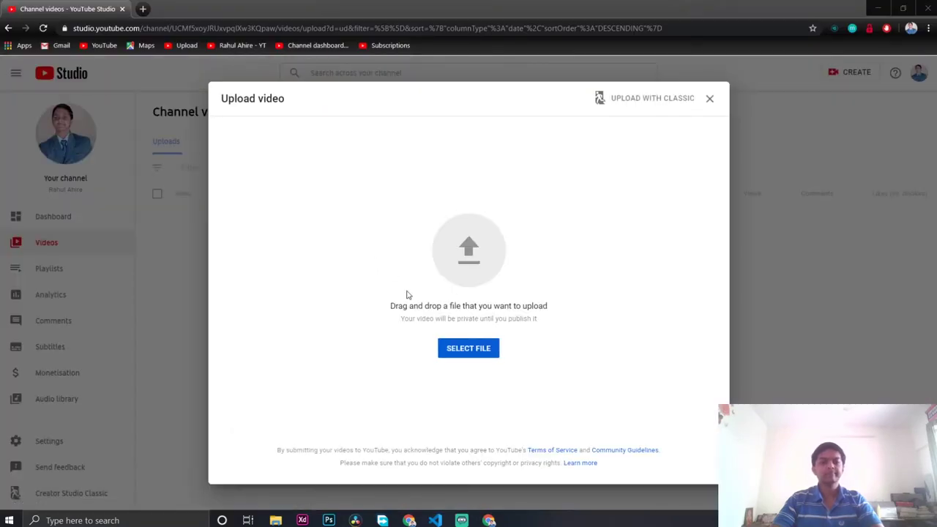
Switch to File Explorer, move the whos hotter video from colFm-img into its about folder, and open that folder
mouse_move(279, 518)
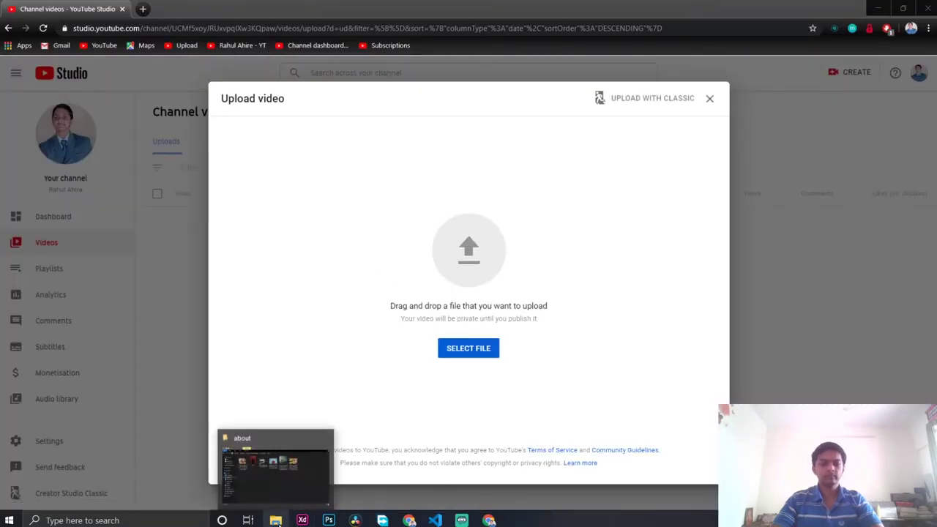
click(301, 490)
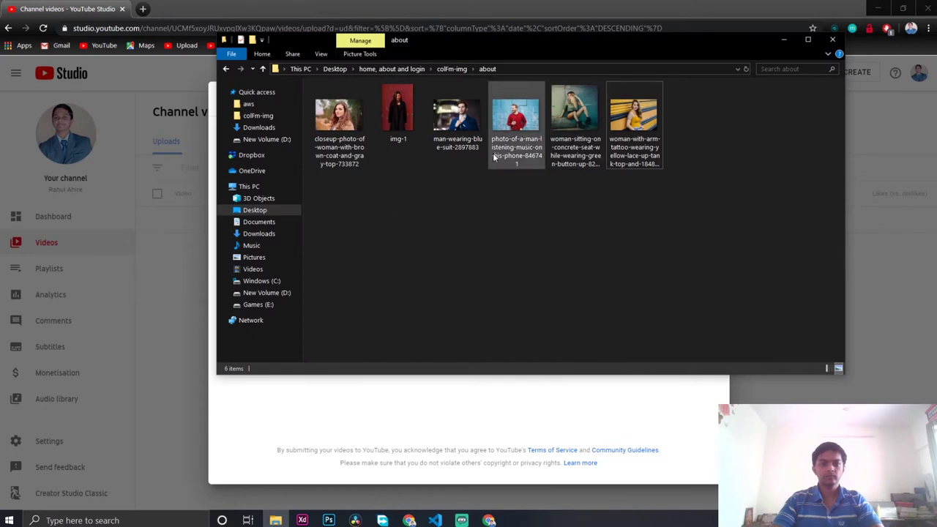
click(261, 69)
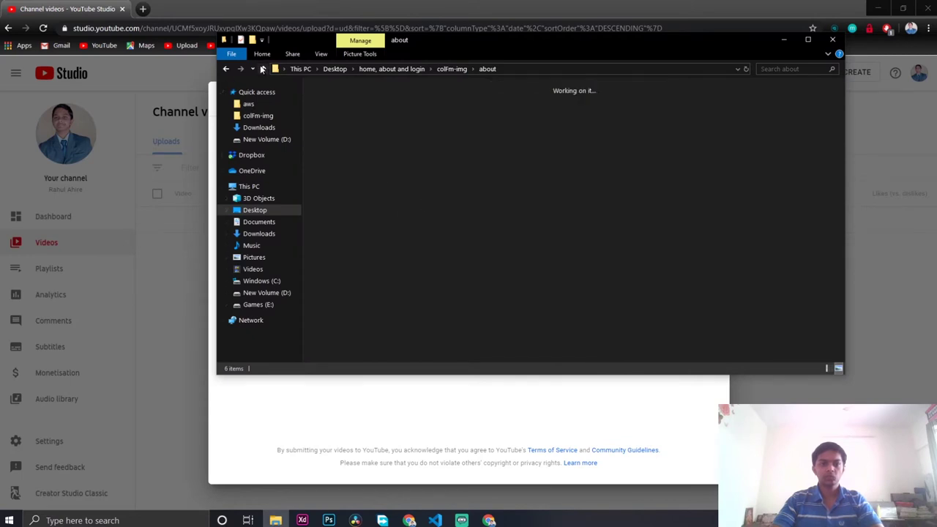
drag(576, 116, 355, 138)
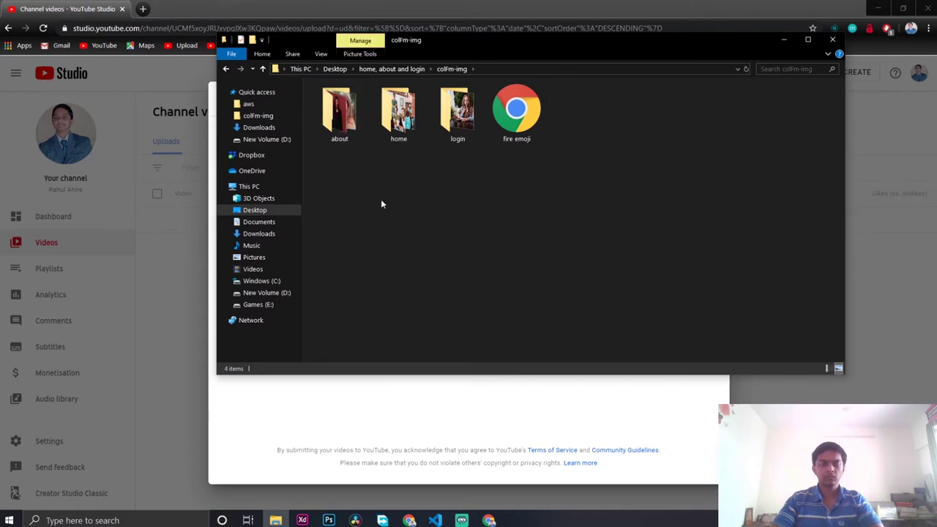
click(344, 128)
double_click(343, 126)
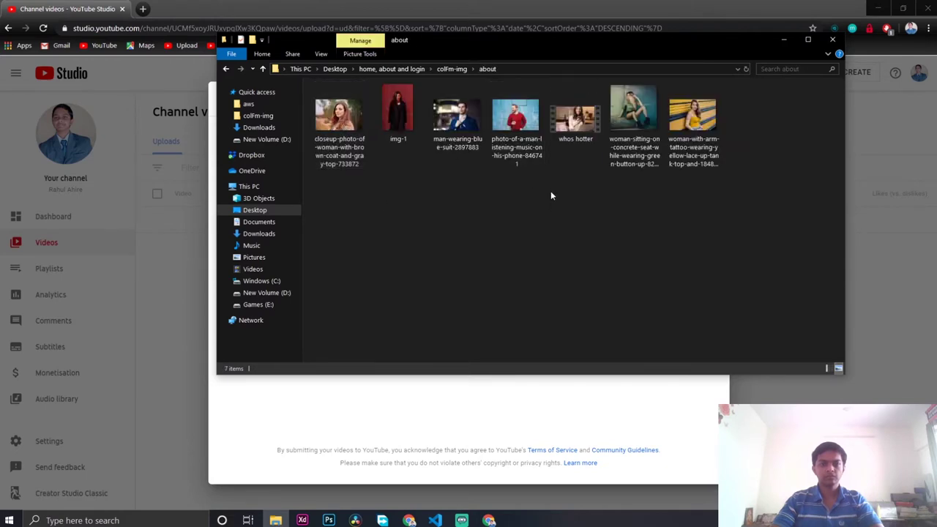
Upload the whos hotter video from the about folder to YouTube Studio and set its visibility to Unlisted
drag(574, 117, 487, 438)
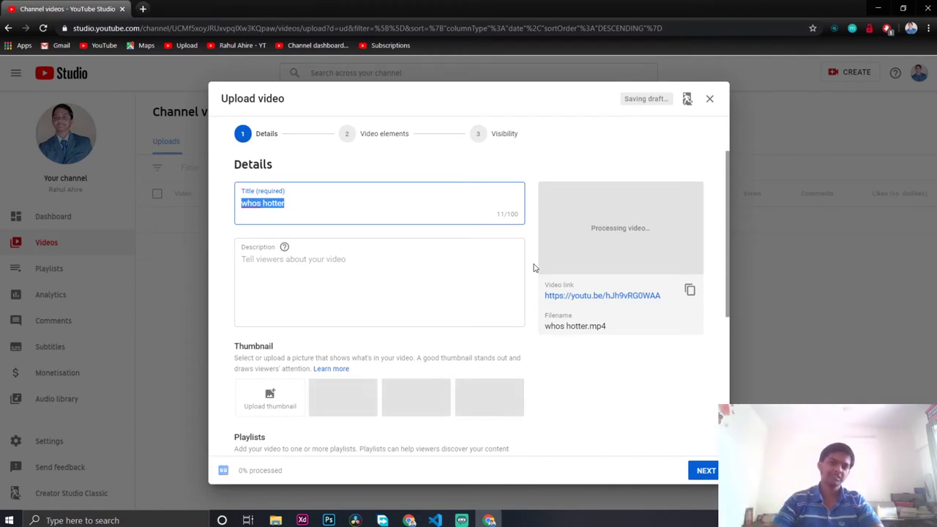
click(481, 143)
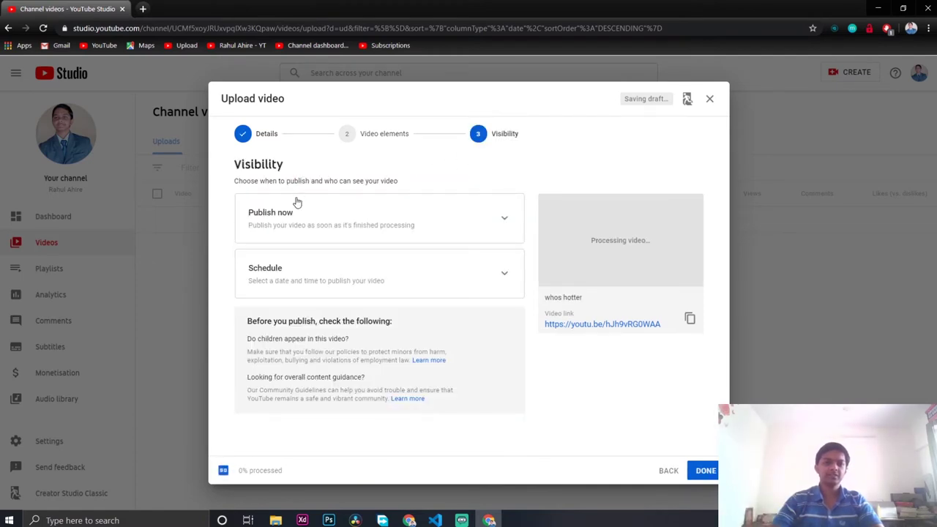
click(296, 205)
click(254, 298)
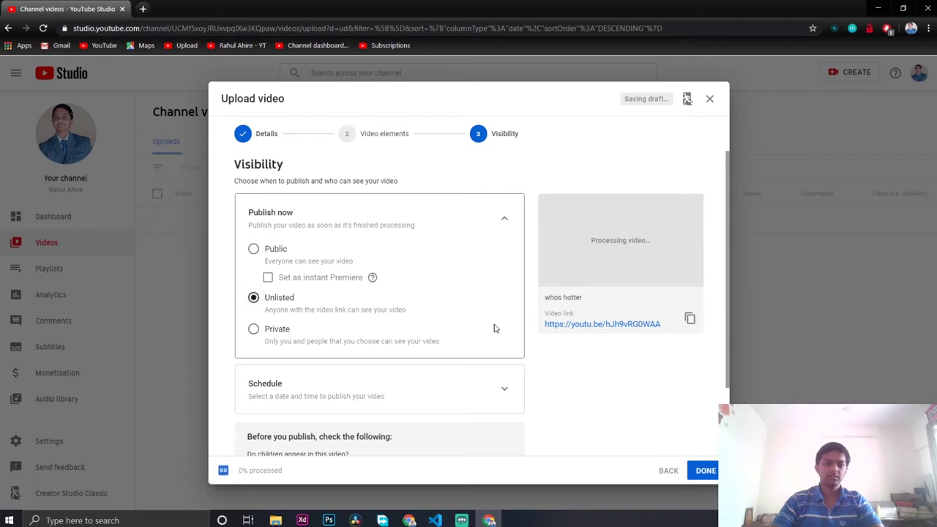
Go through the upload's details and video elements, publish the video, and close the share dialog
click(269, 141)
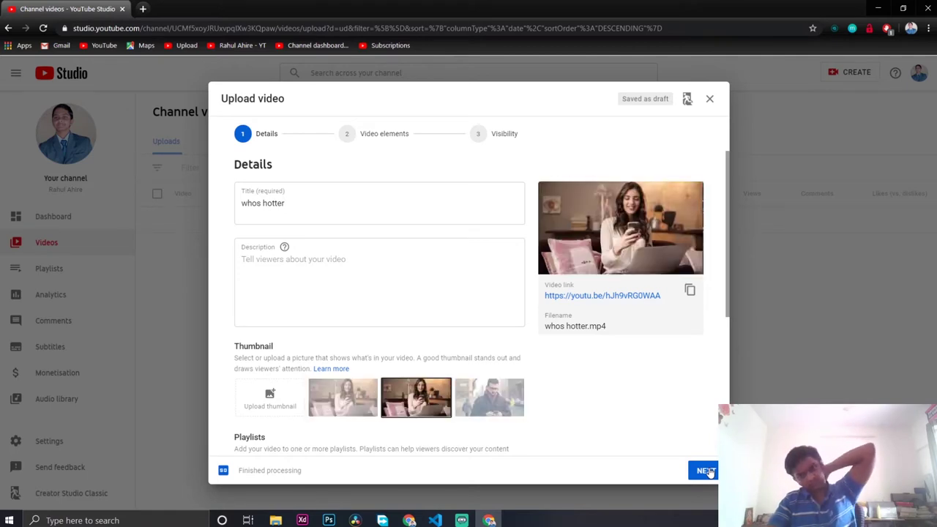
click(704, 471)
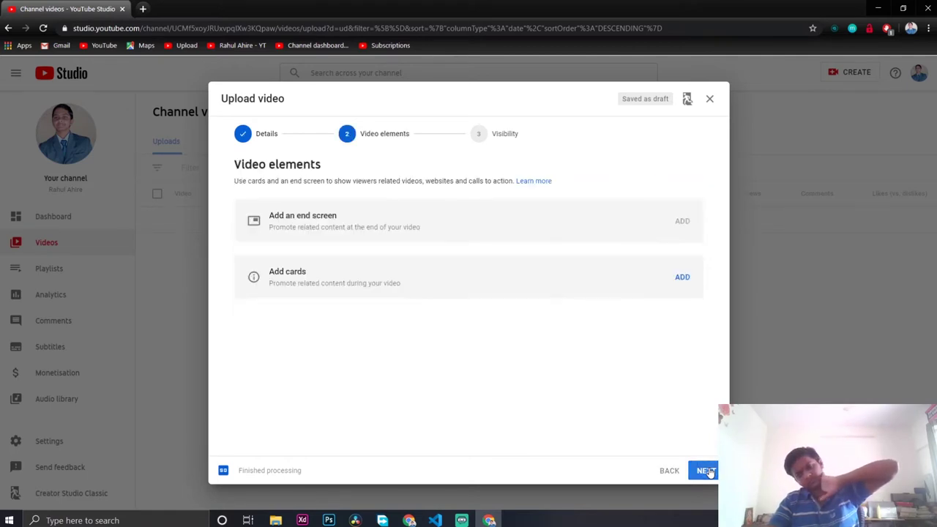
click(704, 470)
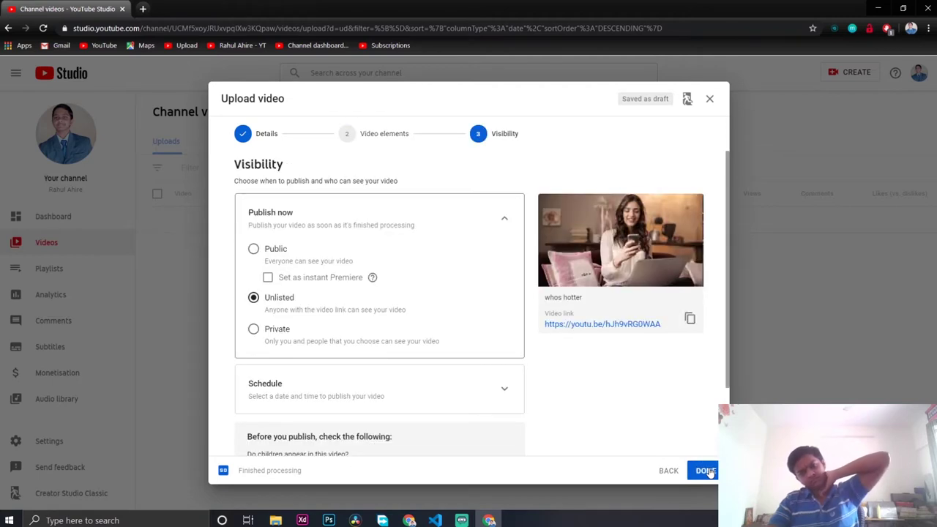
click(707, 471)
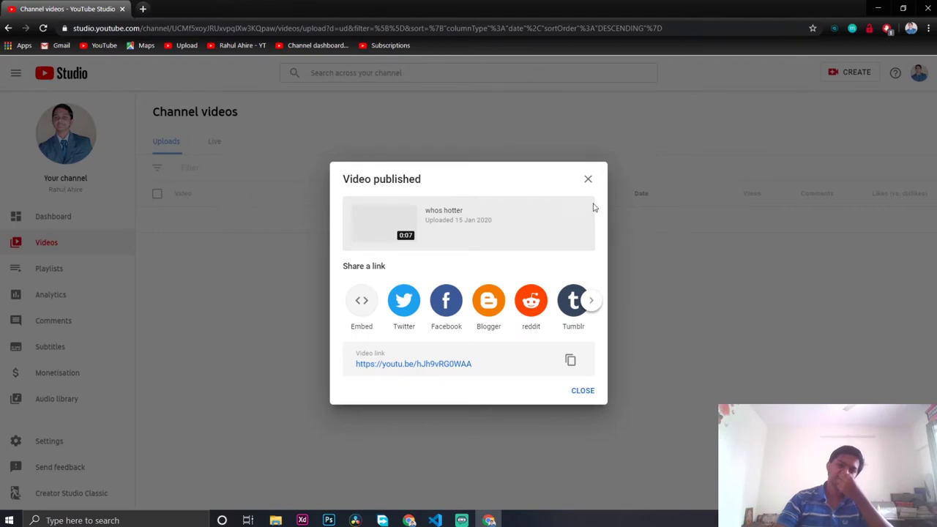
click(588, 179)
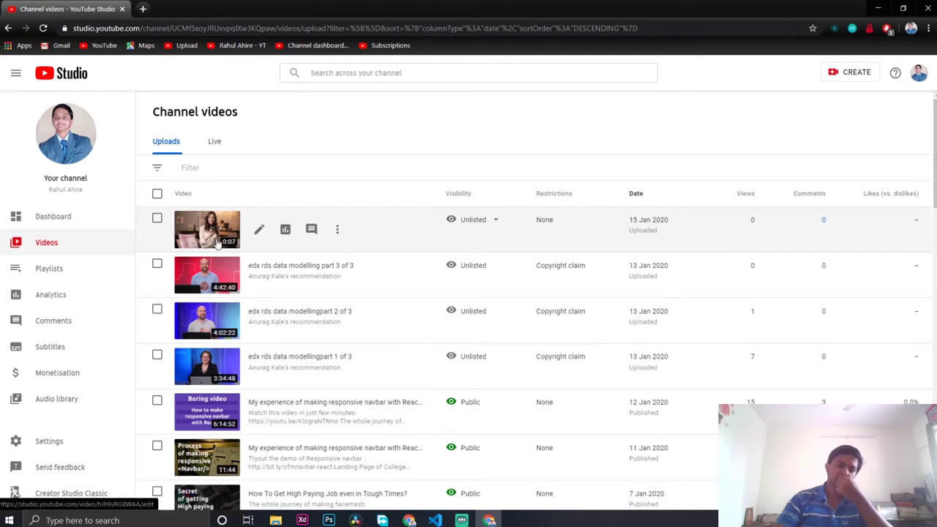
View the whos hotter video on YouTube, pause it, and check the available playback quality options
click(337, 229)
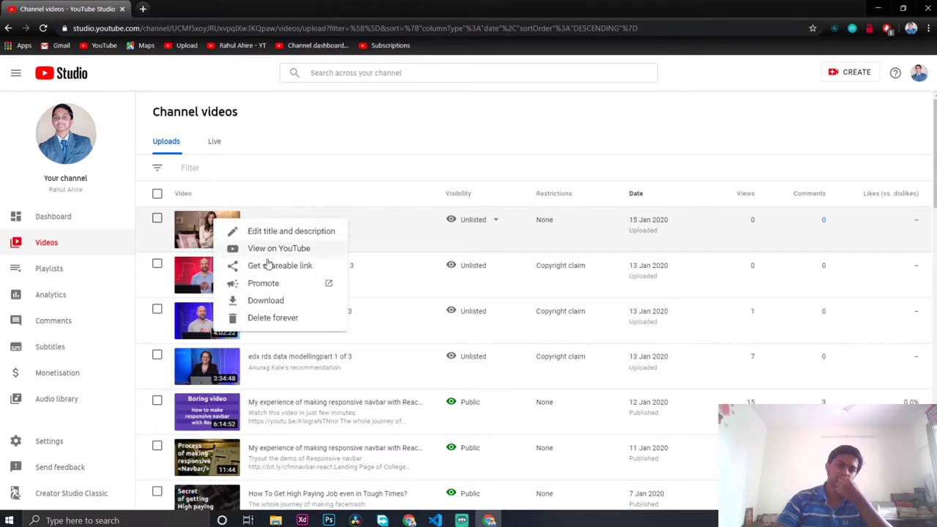
click(273, 248)
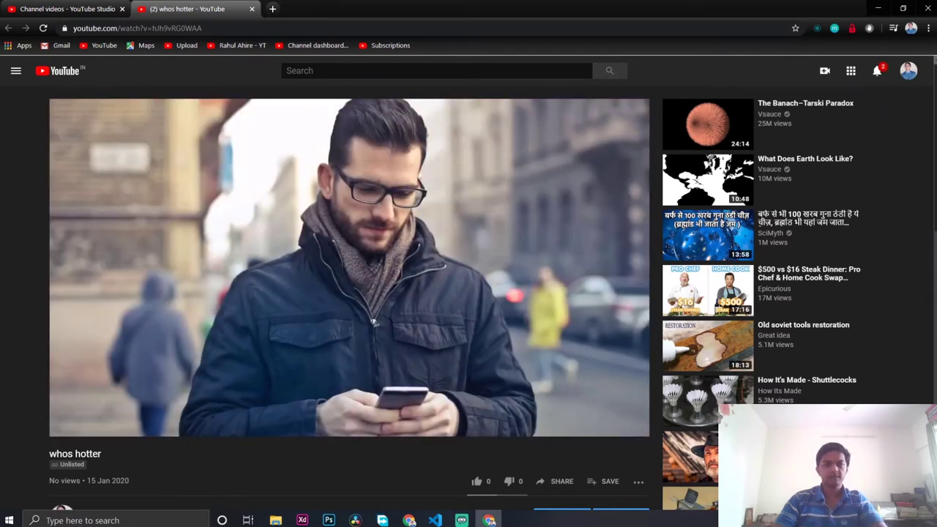
click(382, 264)
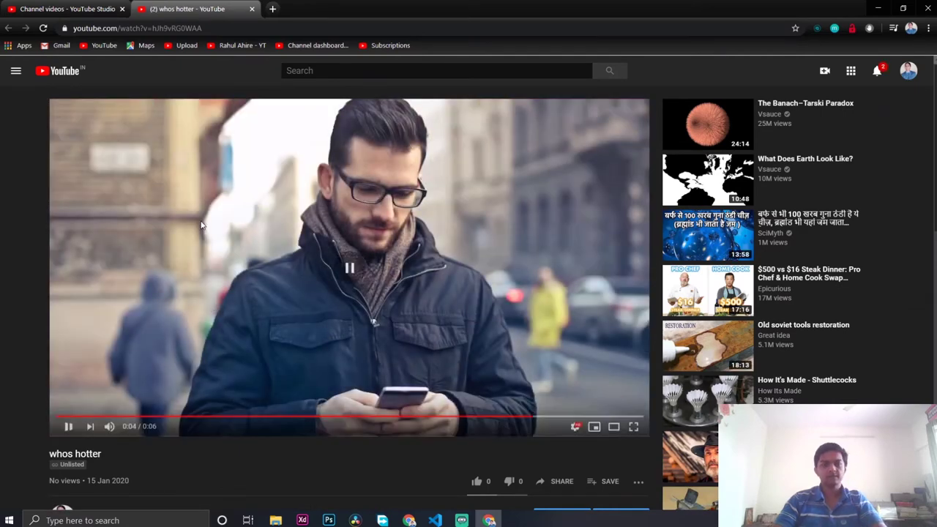
click(574, 426)
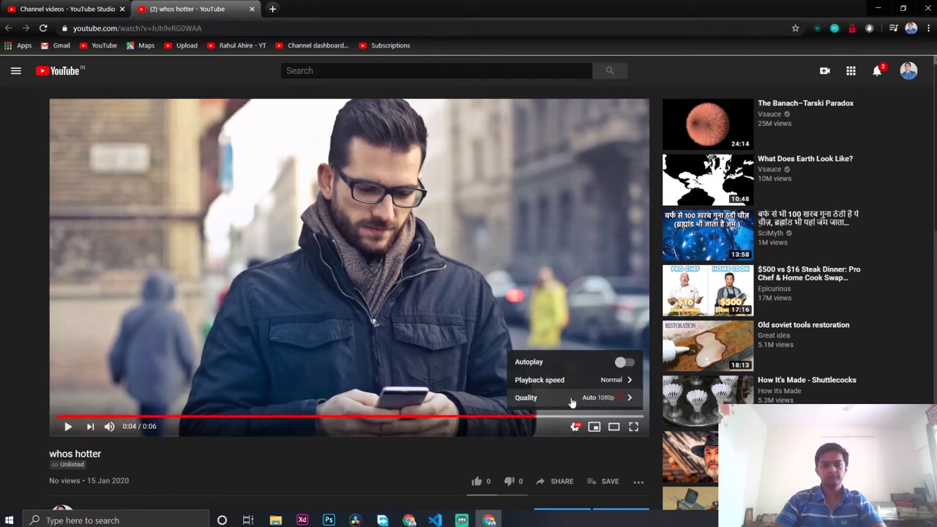
click(574, 397)
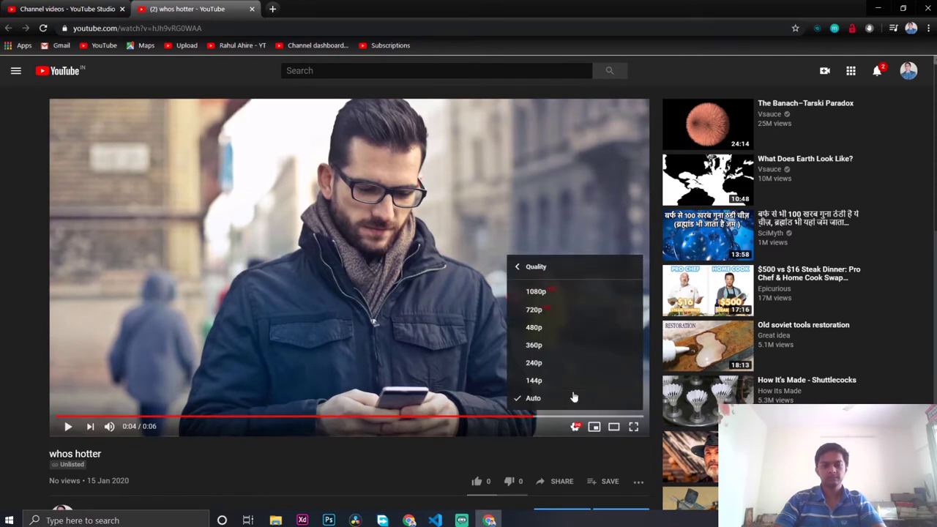
click(376, 439)
Copy the YouTube video's link and download it with 4K Video Downloader as a 1080p MP4
click(232, 31)
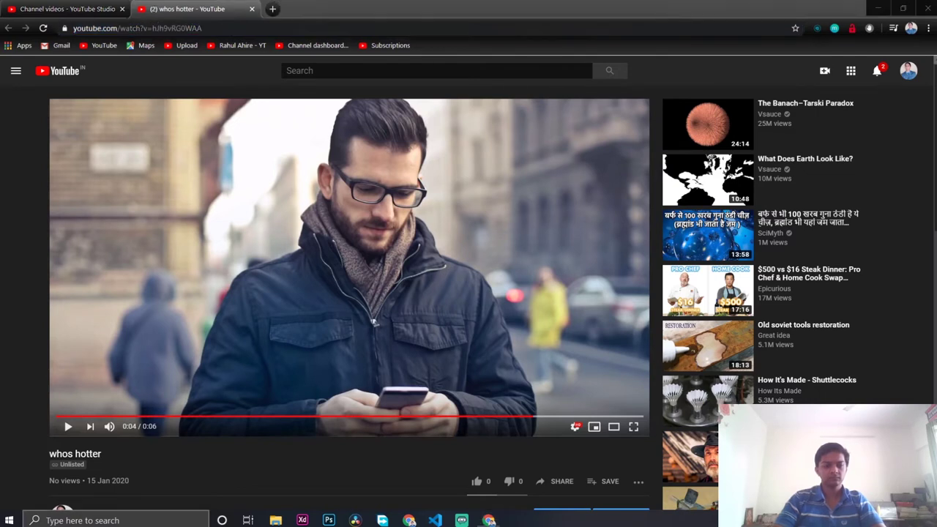
key(super+s)
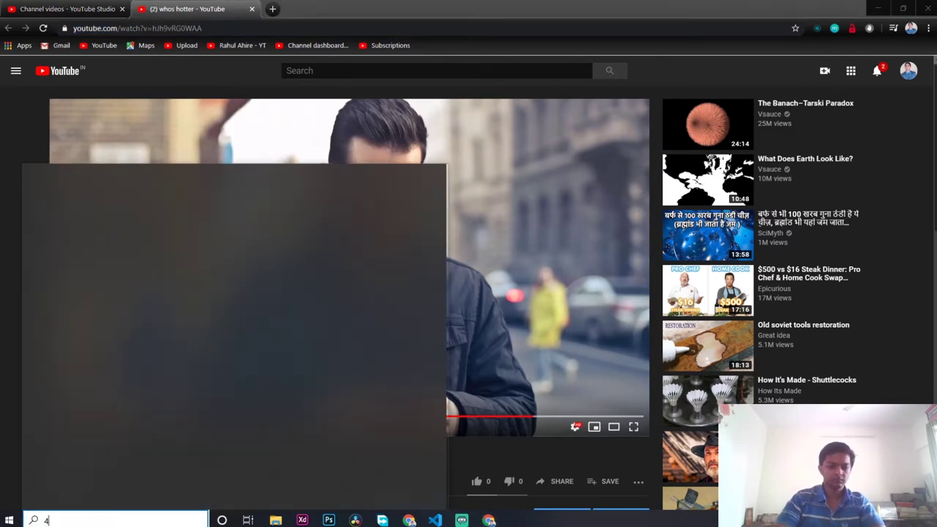
text(4k)
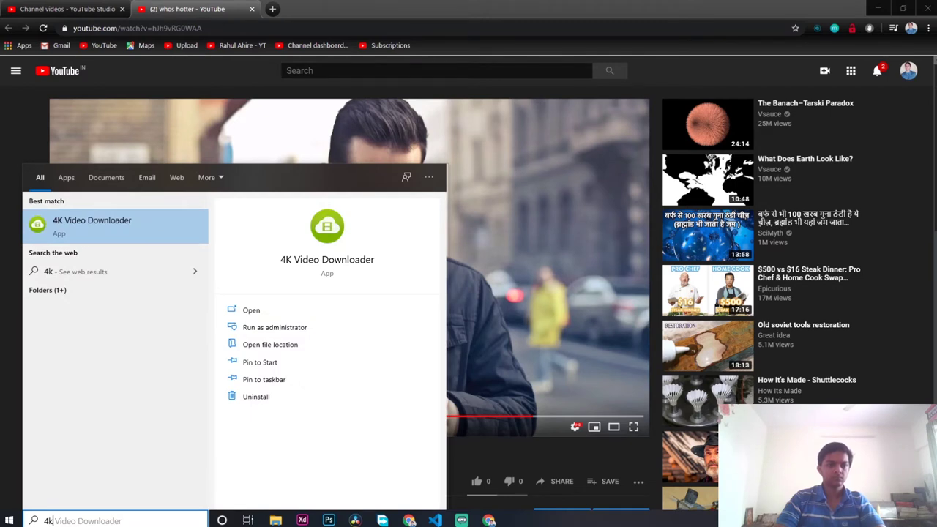
key(Return)
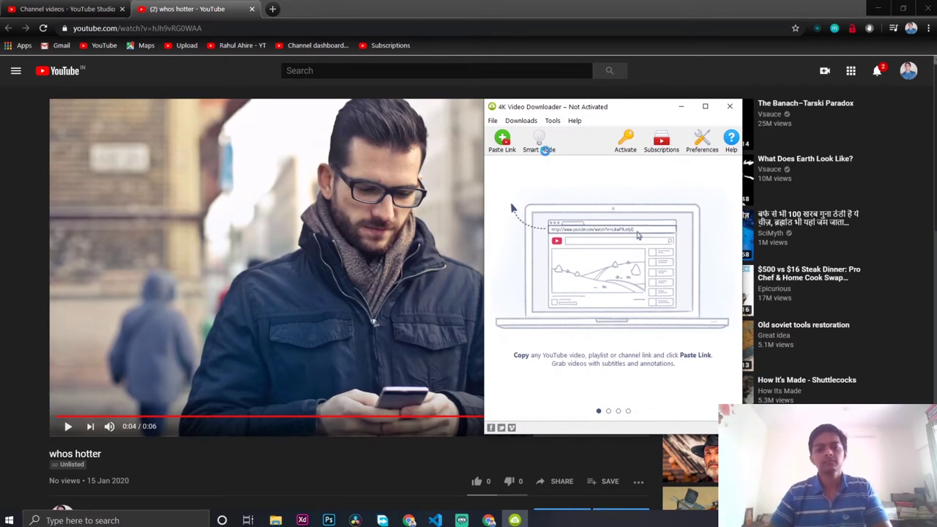
click(503, 144)
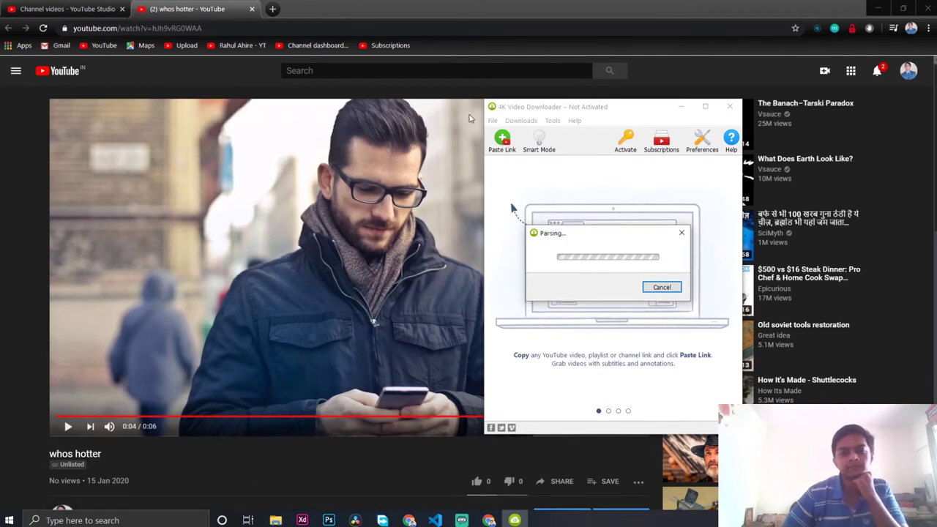
mouse_move(570, 241)
mouse_down()
mouse_move(291, 203)
mouse_move(295, 185)
mouse_move(574, 229)
mouse_up()
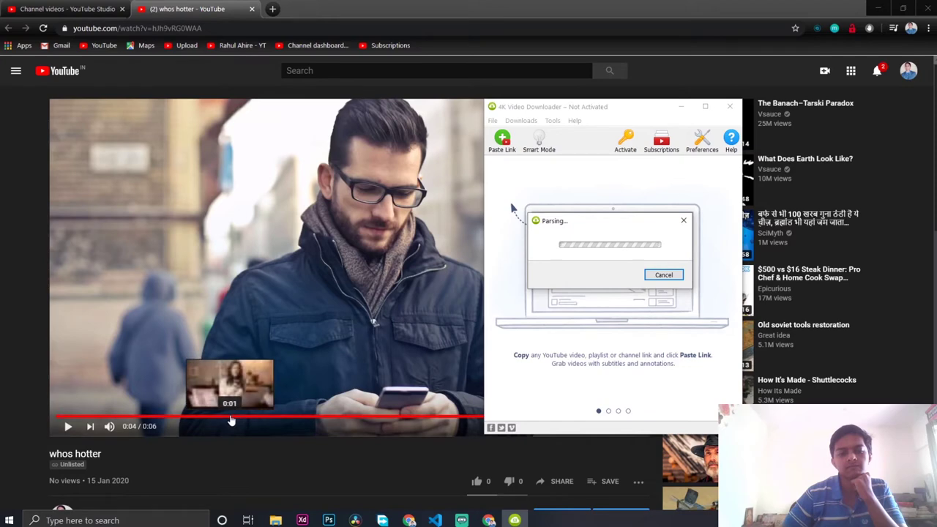
click(230, 422)
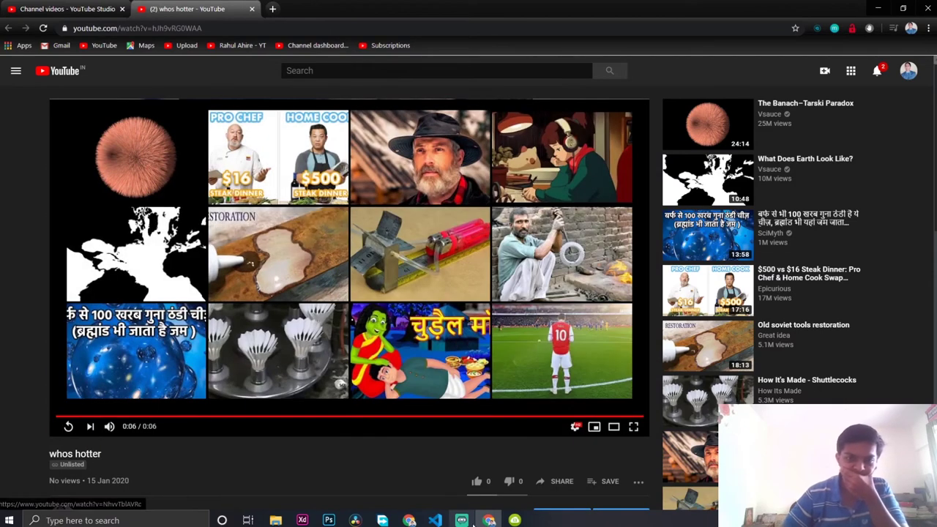
click(515, 521)
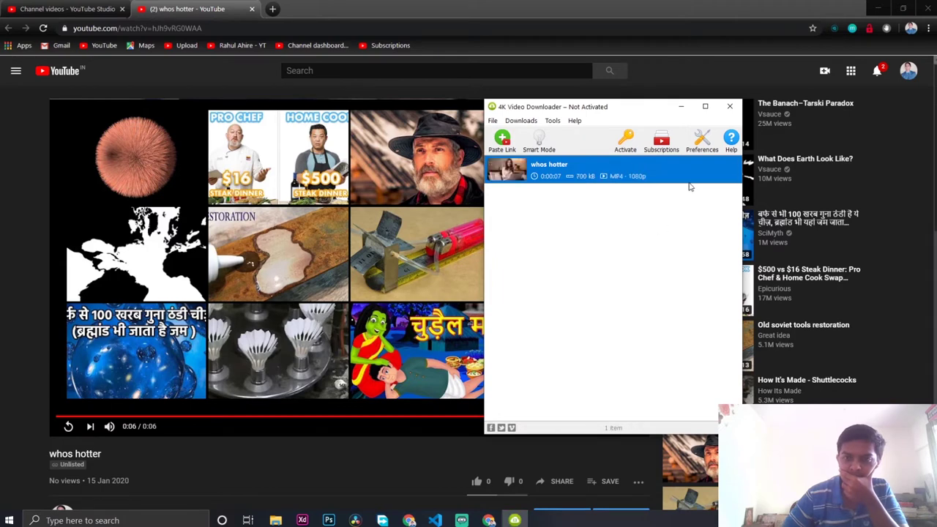
Move the downloaded whos hotter video into the colFm-img about folder, replacing the existing file, and play it in the browser
right_click(735, 178)
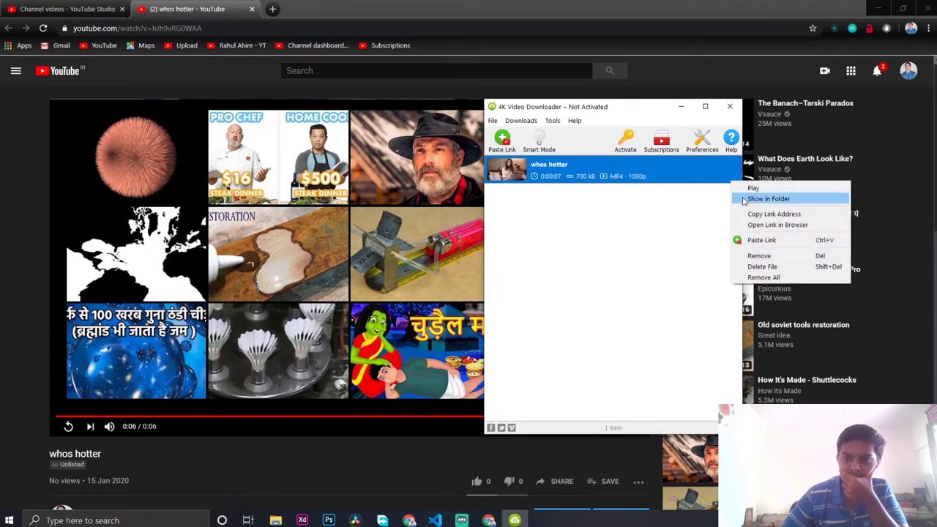
click(761, 199)
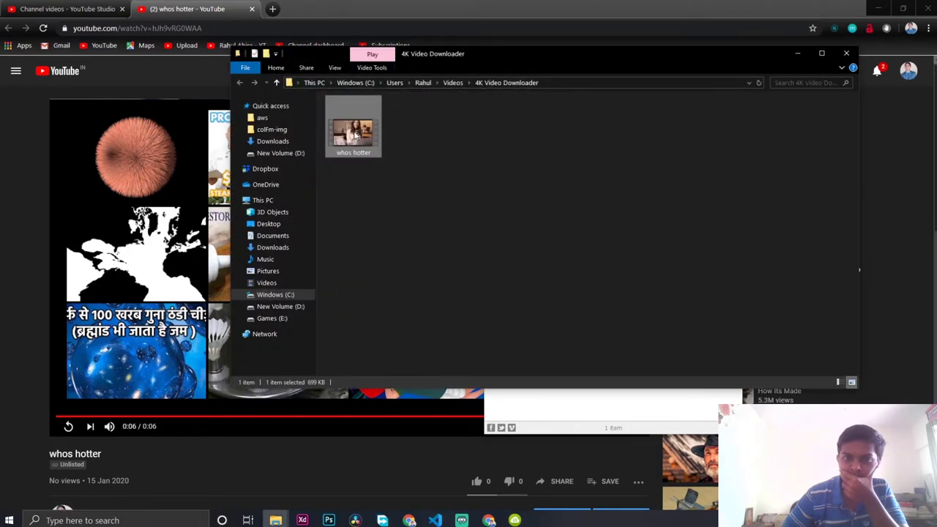
right_click(355, 135)
click(404, 344)
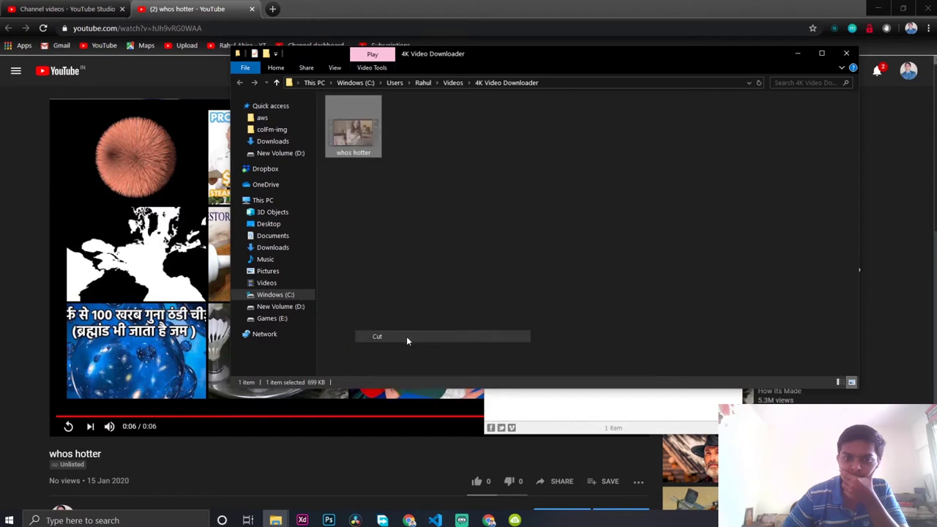
click(275, 130)
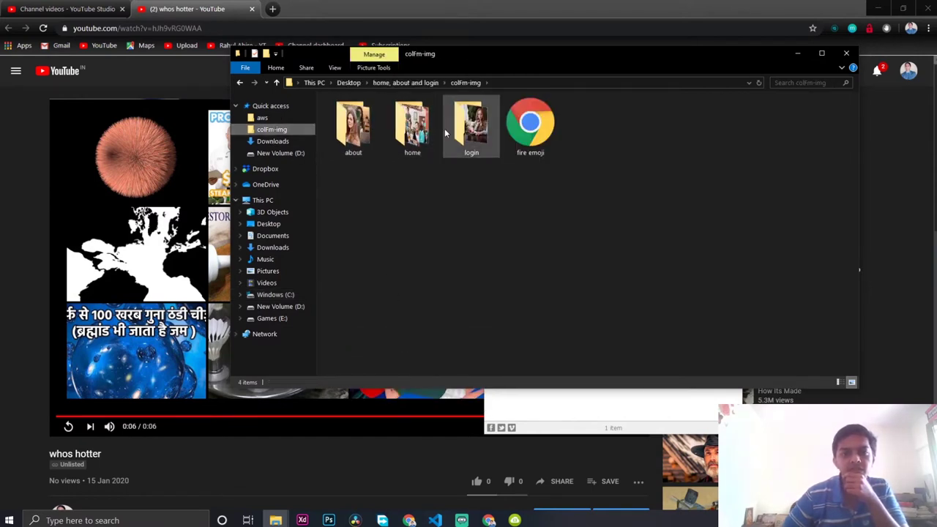
click(352, 125)
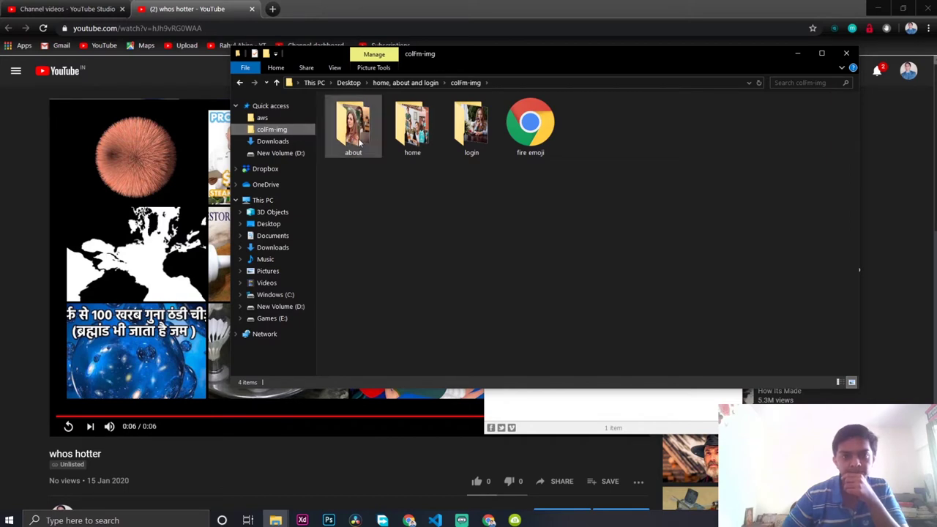
double_click(353, 124)
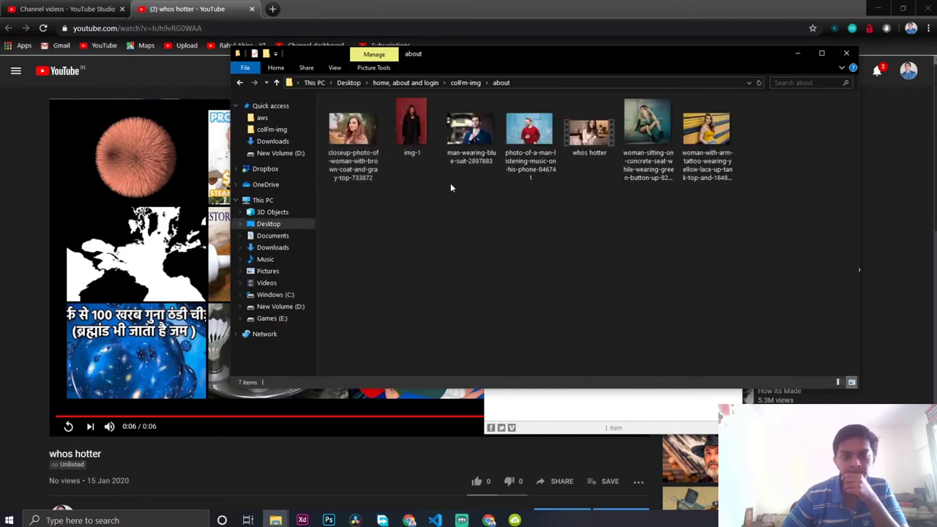
right_click(468, 218)
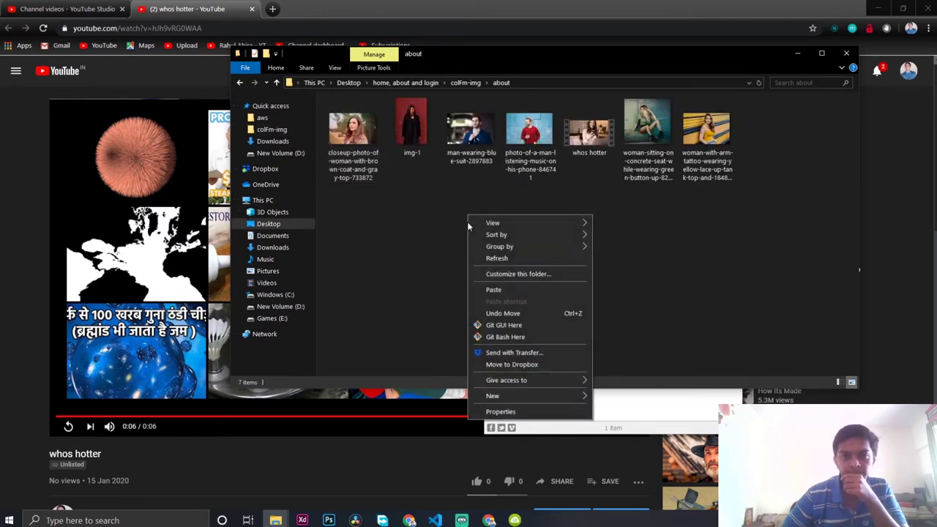
click(494, 289)
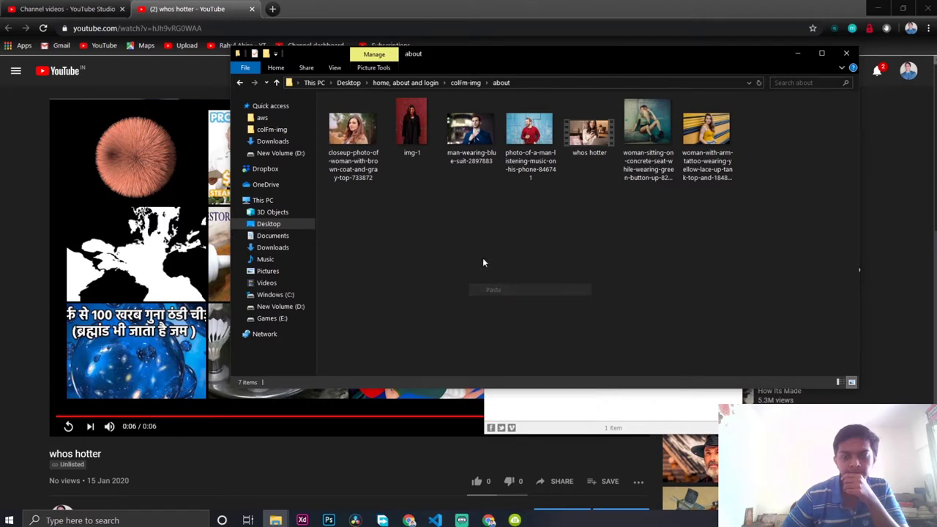
click(452, 198)
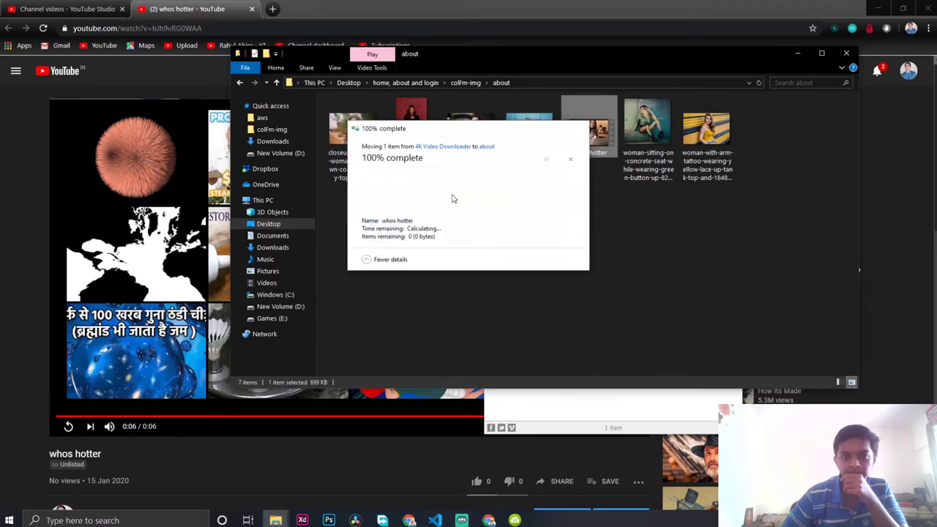
drag(589, 128, 388, 10)
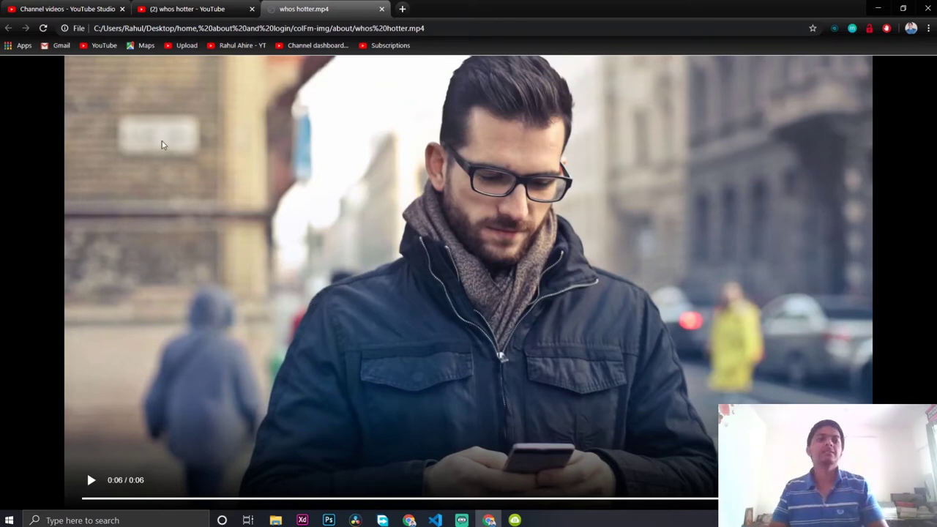
Permanently delete the whos hotter video from the channel's uploads in YouTube Studio
click(217, 6)
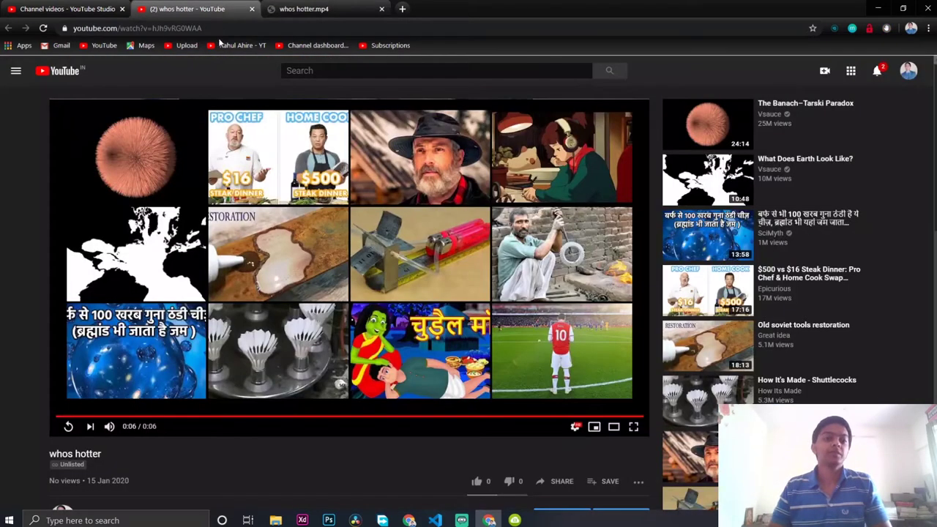
click(94, 6)
click(157, 225)
click(420, 198)
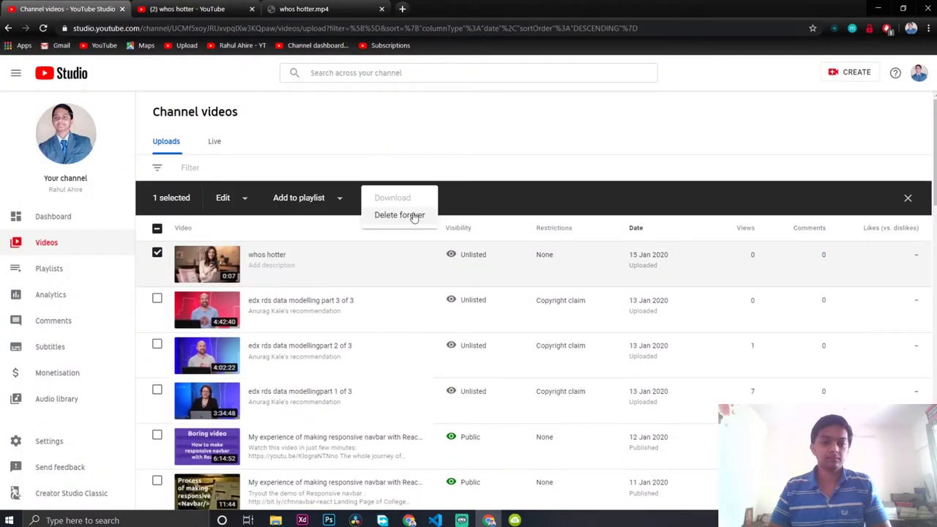
click(414, 214)
click(459, 305)
click(567, 332)
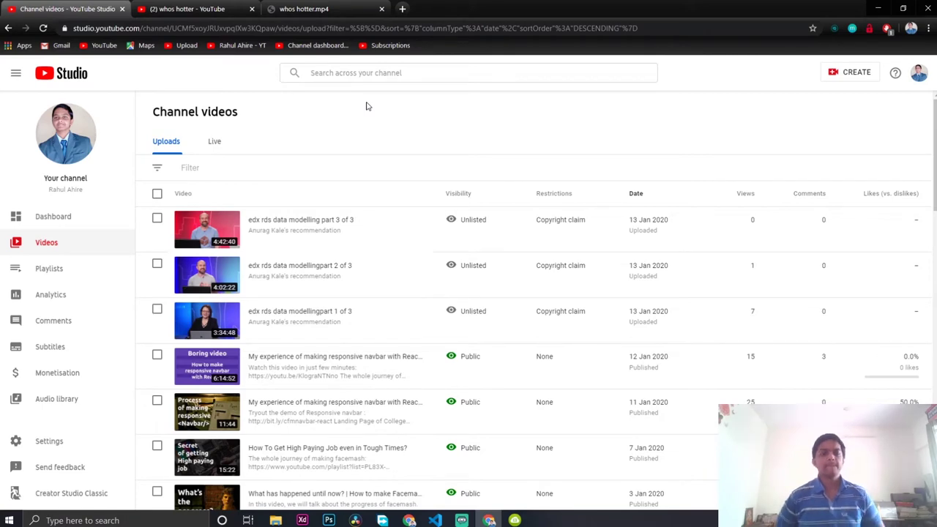
Reload the whos hotter YouTube page to check the deletion, and close the YouTube, local video and Studio tabs
click(220, 9)
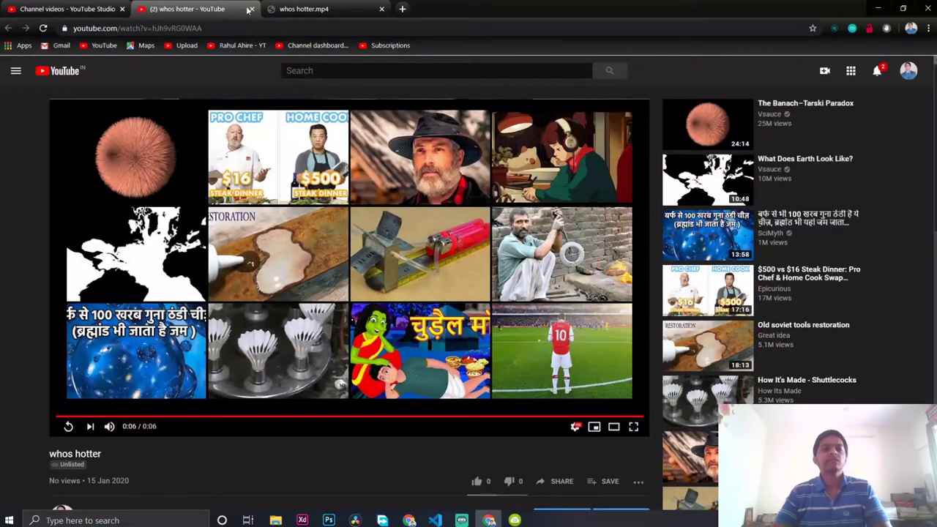
click(46, 30)
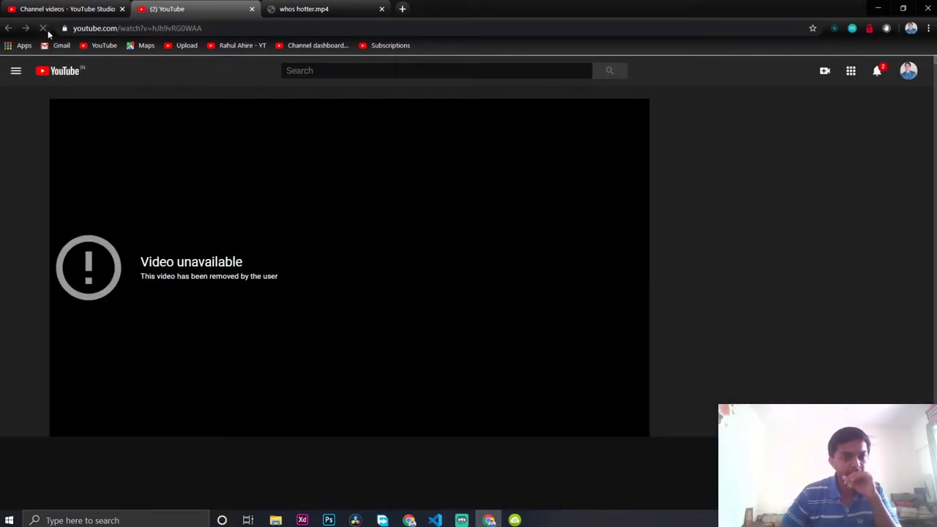
click(252, 9)
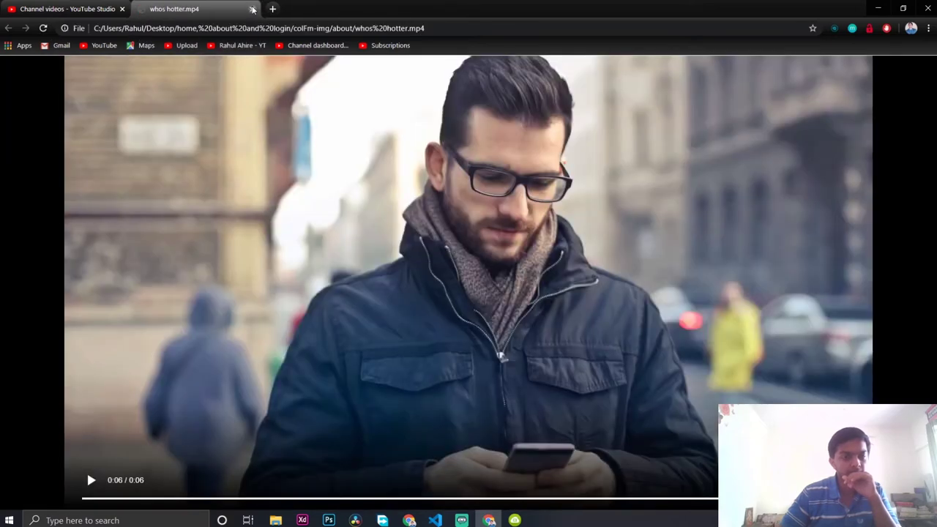
click(252, 9)
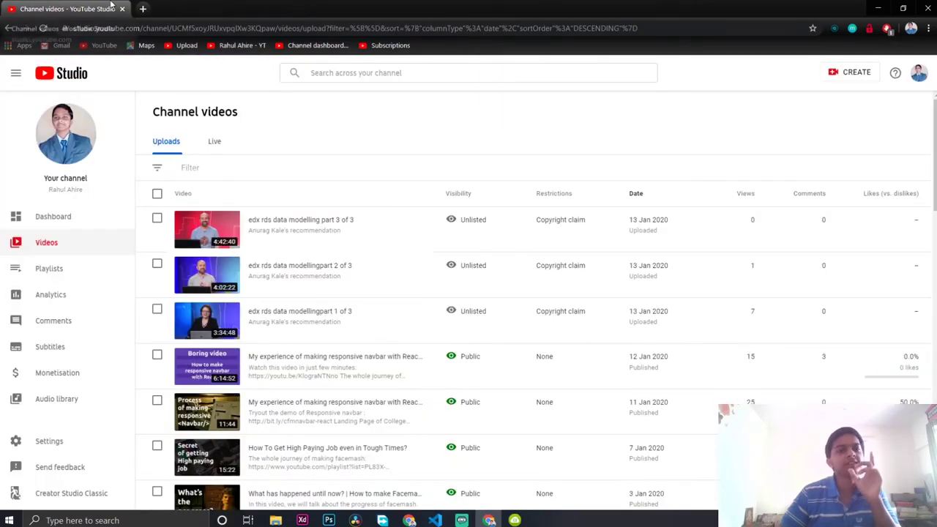
click(143, 9)
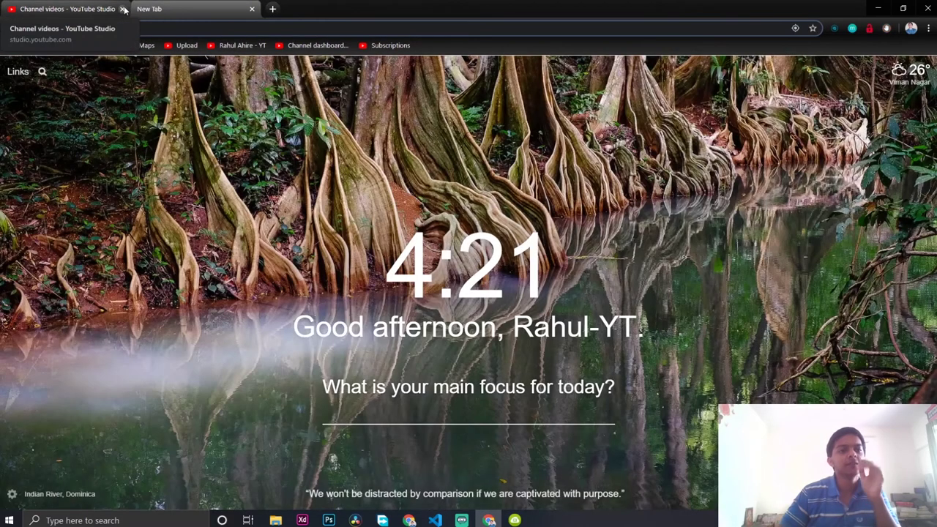
click(123, 9)
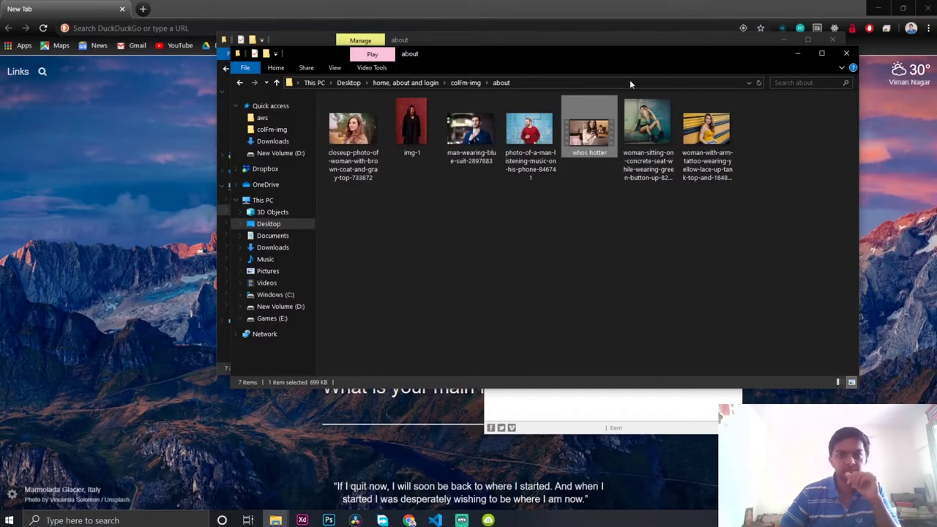
Remove the whos hotter entry from the 4K Video Downloader list and close the program
click(415, 230)
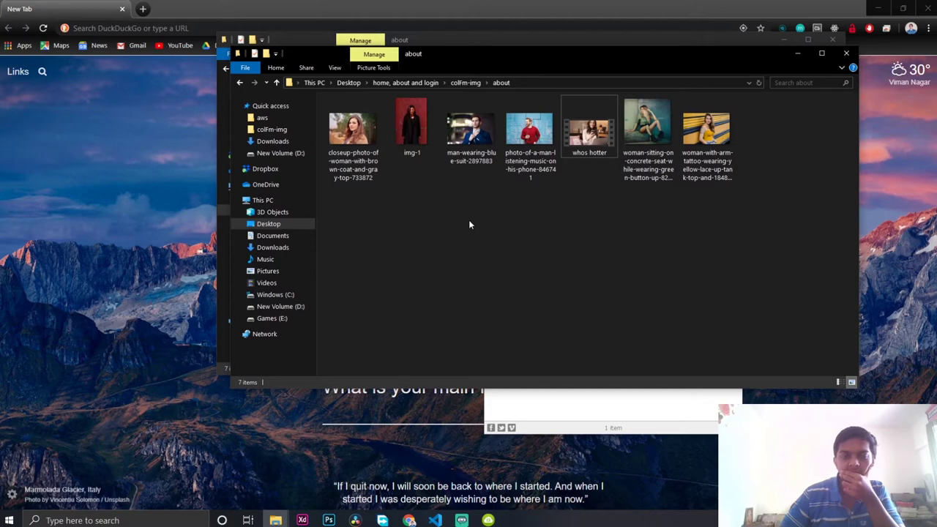
click(564, 396)
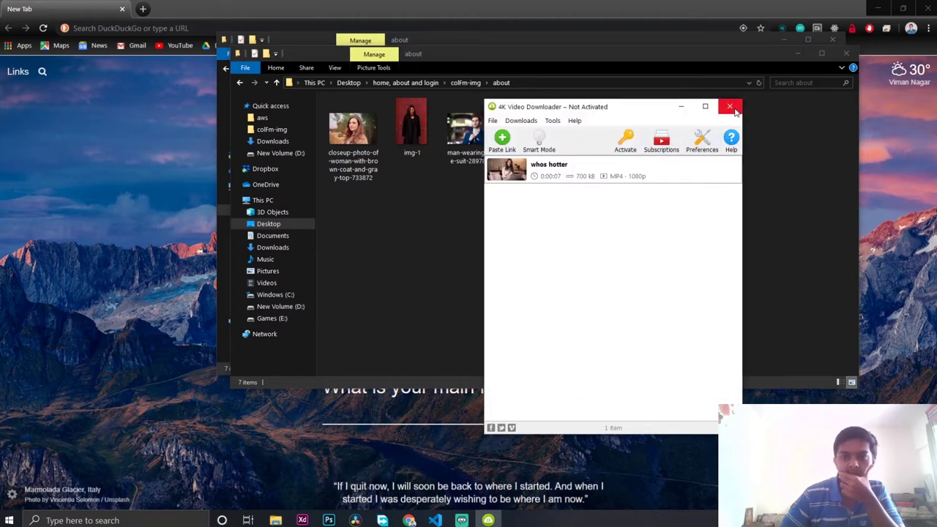
click(734, 165)
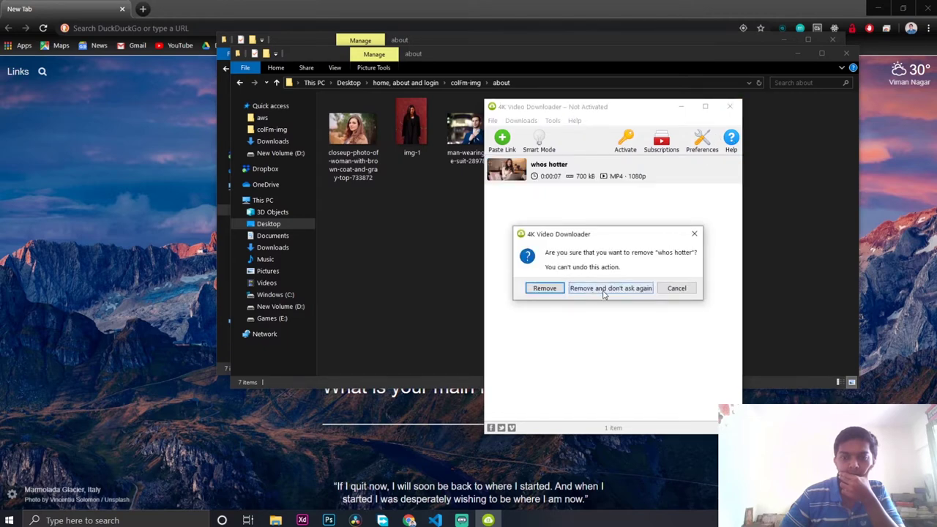
click(545, 289)
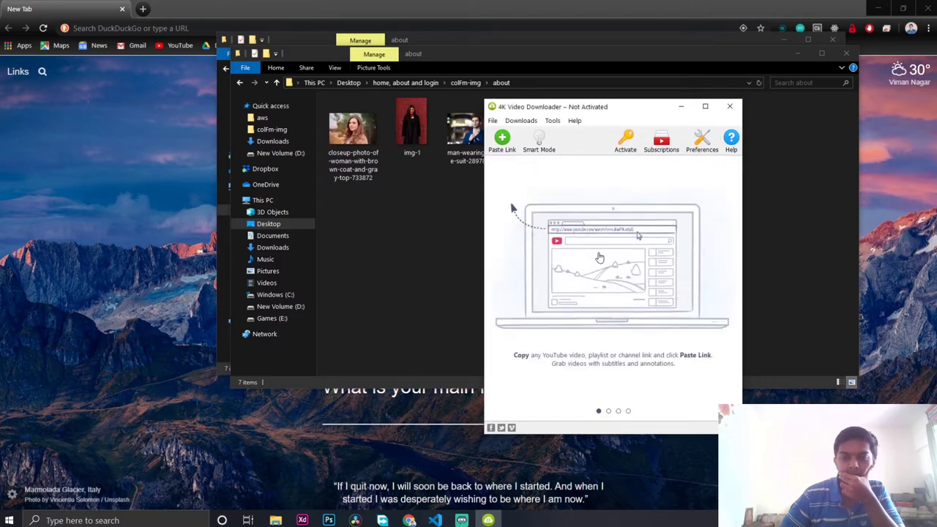
click(730, 106)
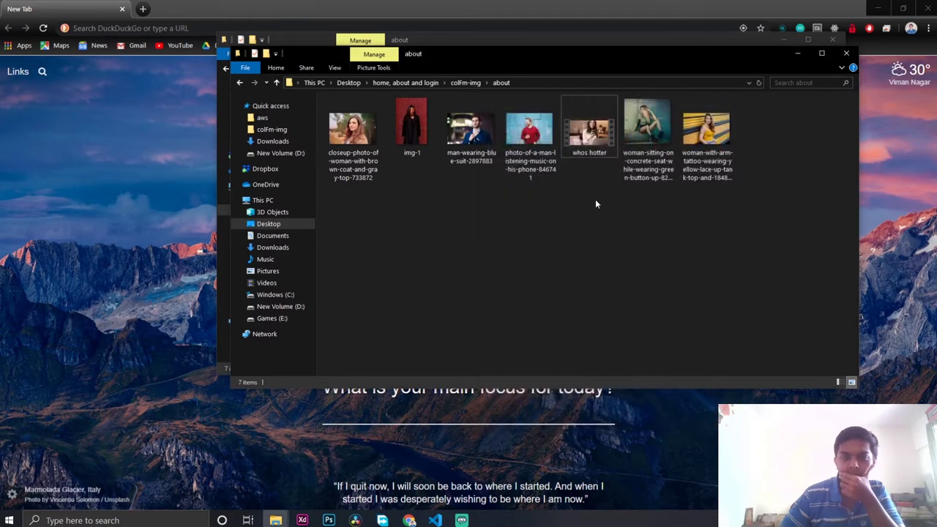
Refresh the about folder, play its whos hotter video in Chrome, and close the browser
click(760, 86)
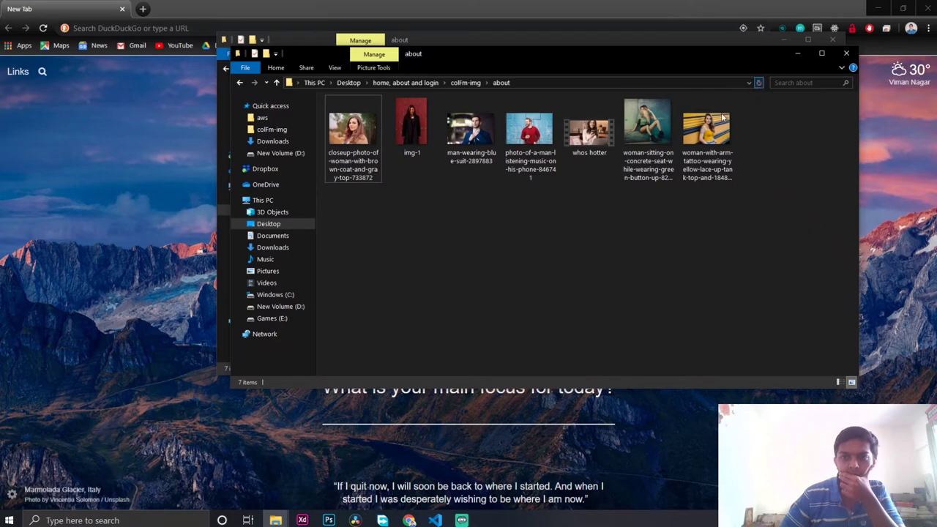
drag(595, 147, 121, 214)
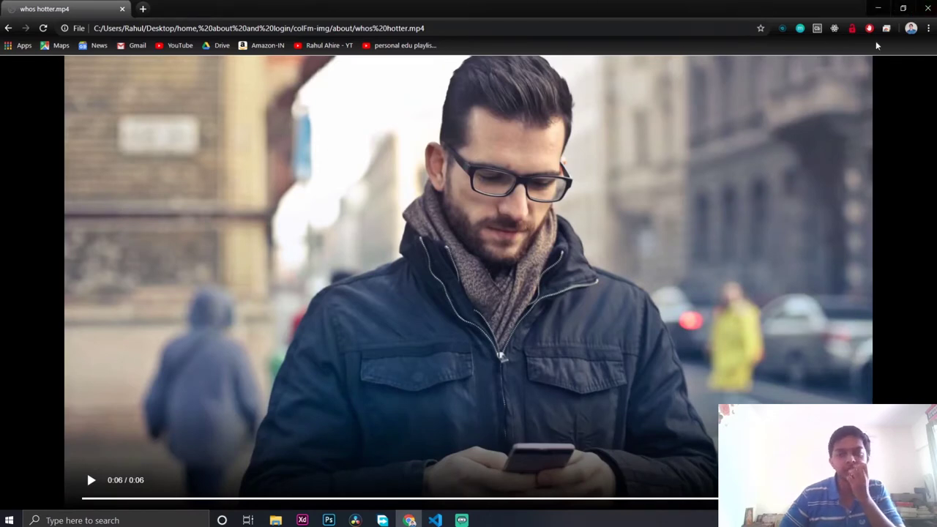
click(926, 8)
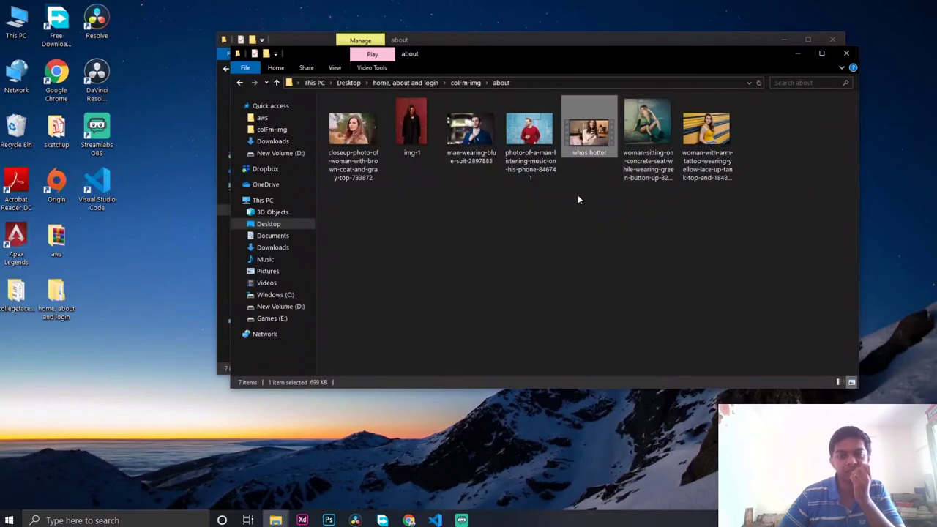
Close the duplicate File Explorer window showing the about folder
click(569, 231)
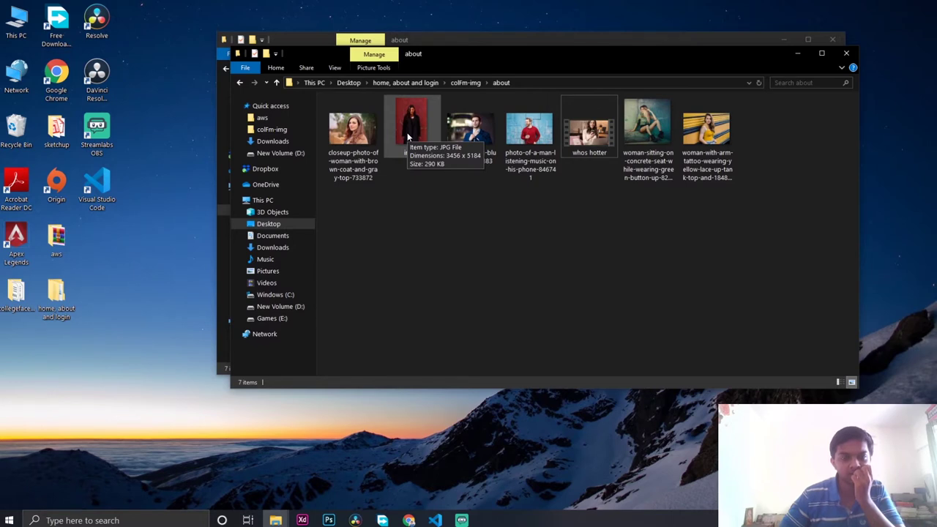
click(550, 40)
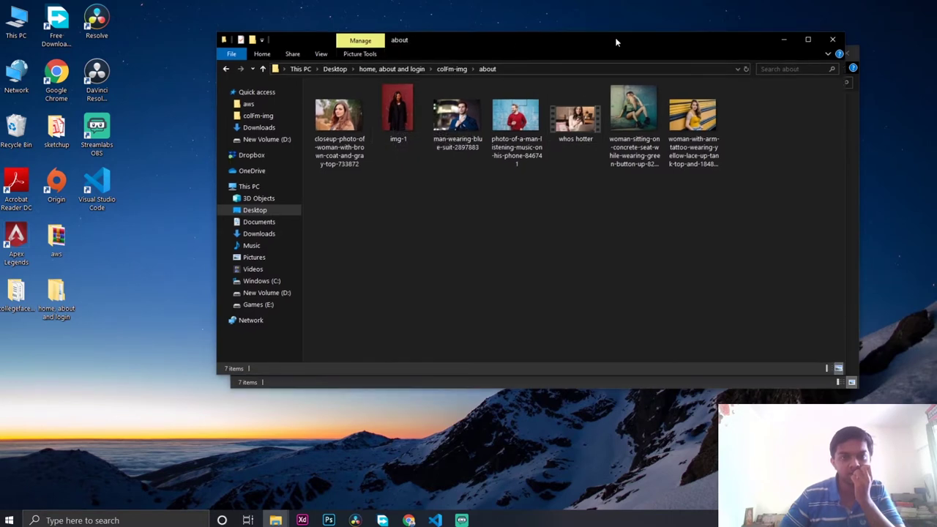
click(832, 43)
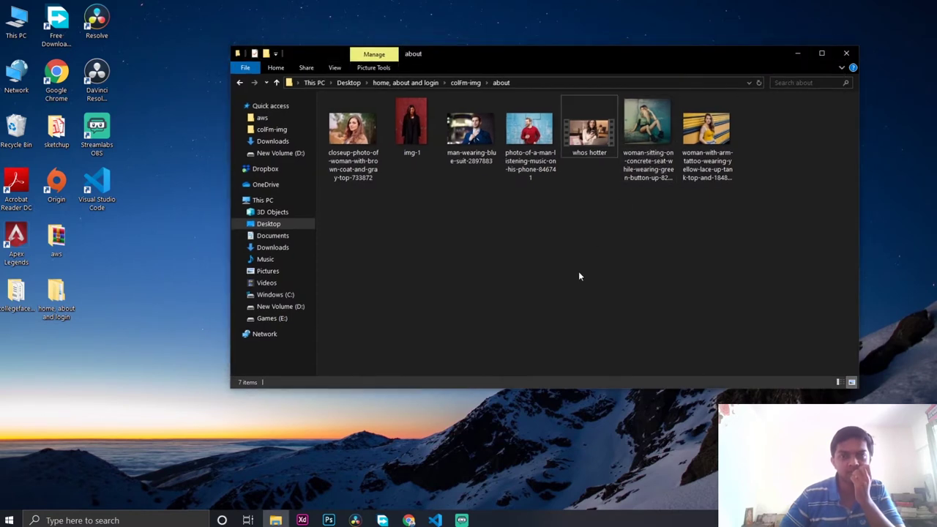
View the portrait-of-woman-photographing-with-smart-phone image from the login folder in Photos, narrow the viewer slightly, and minimize it
click(274, 82)
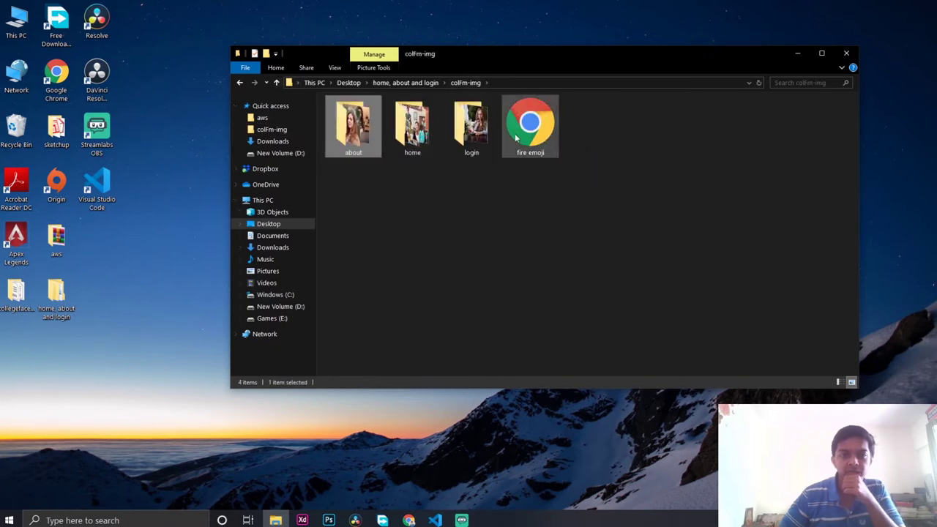
click(487, 134)
double_click(487, 133)
click(344, 139)
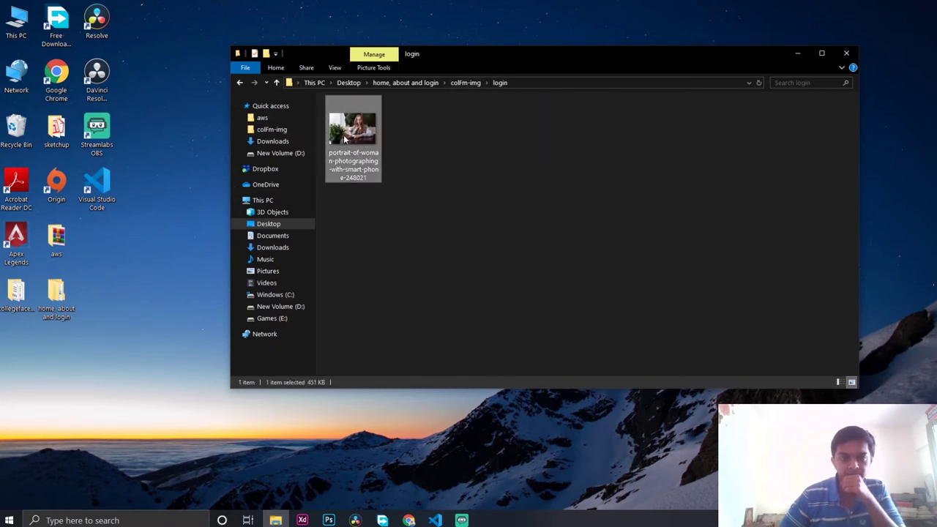
double_click(344, 139)
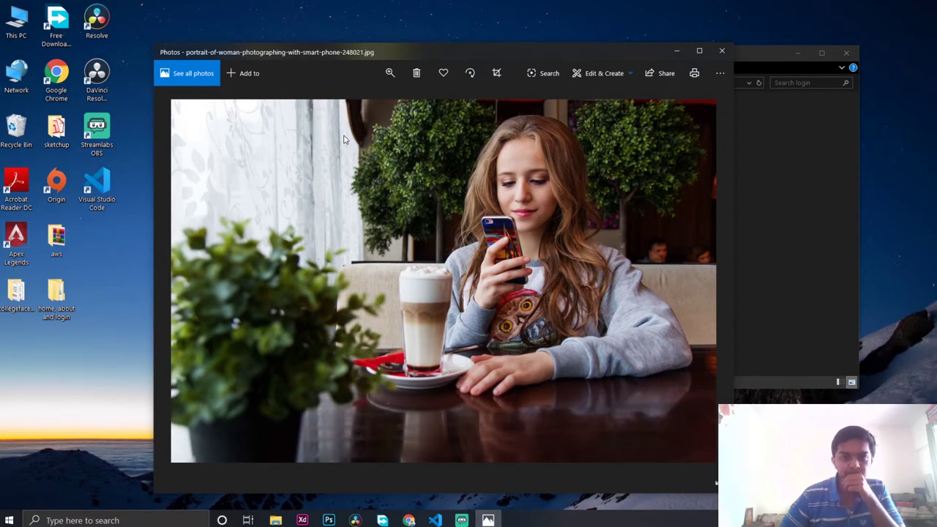
drag(734, 190, 696, 196)
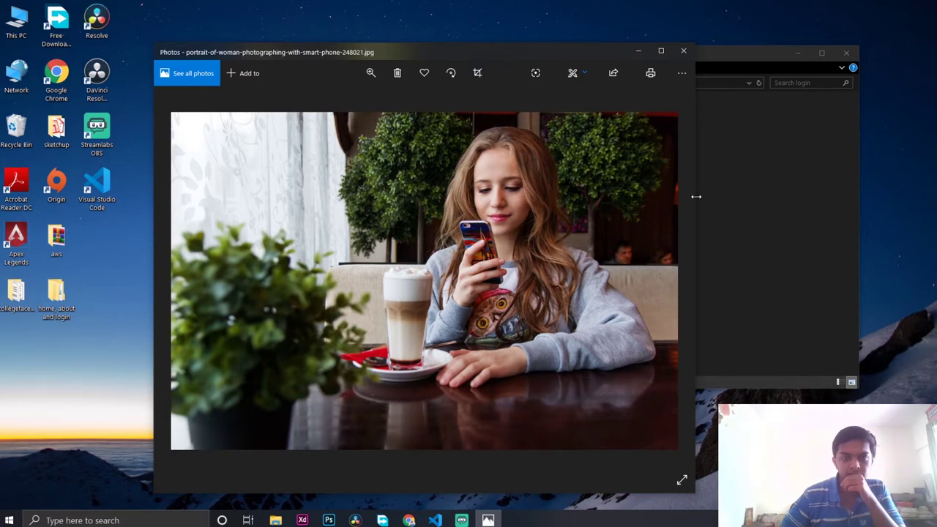
click(638, 50)
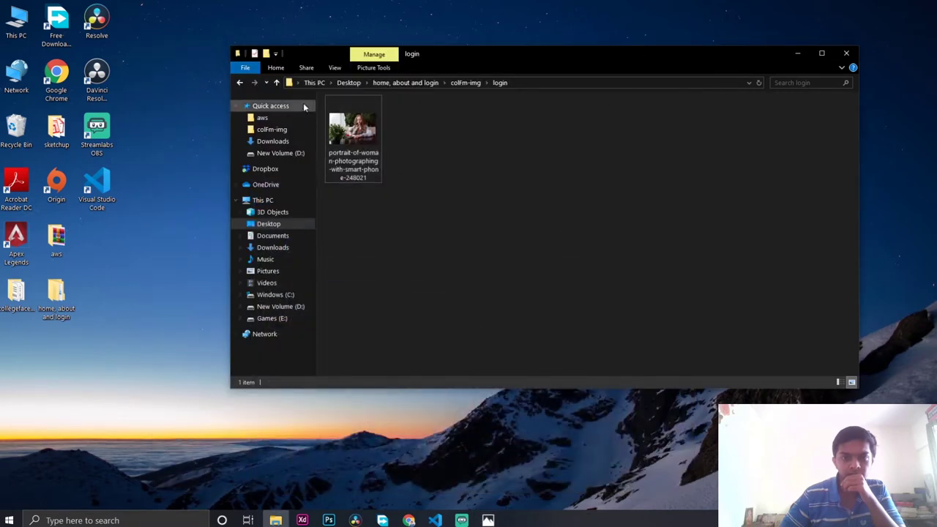
Review the images in the home and about folders inside colFm-img
click(277, 83)
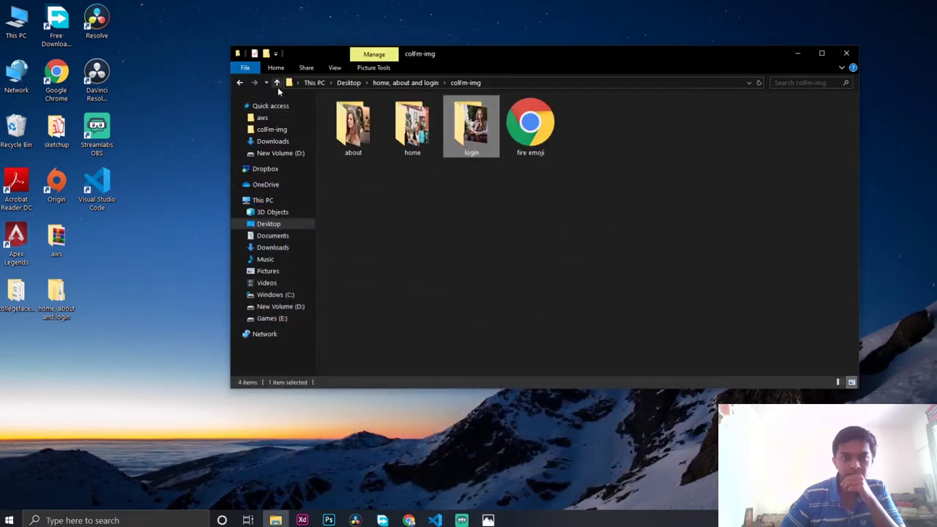
double_click(412, 130)
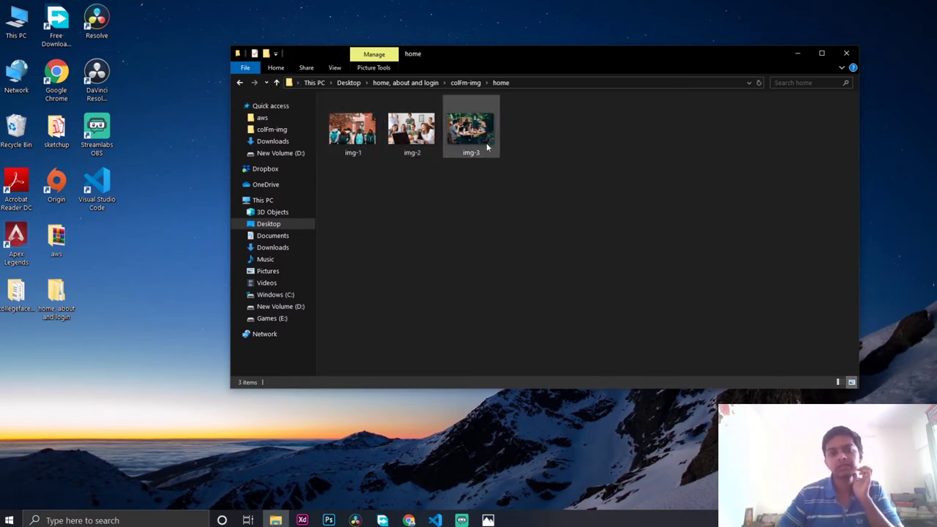
click(277, 83)
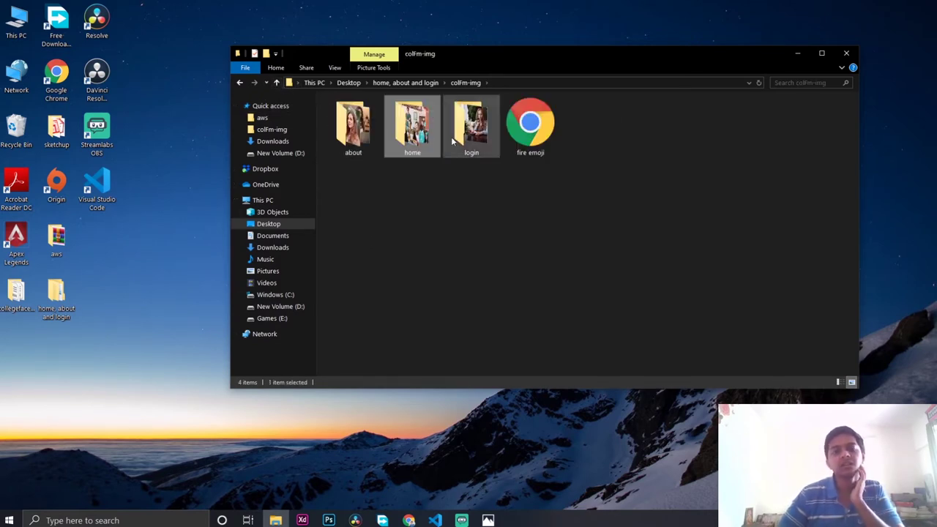
double_click(357, 133)
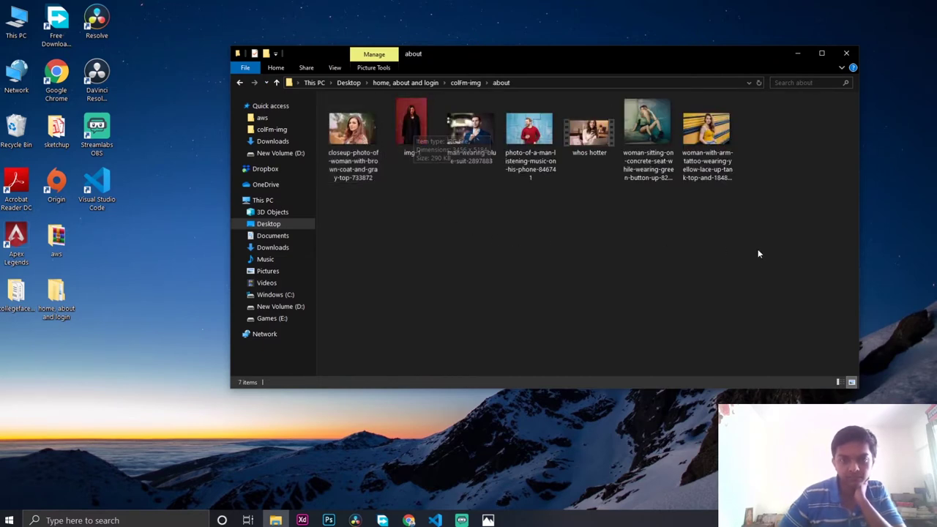
click(359, 163)
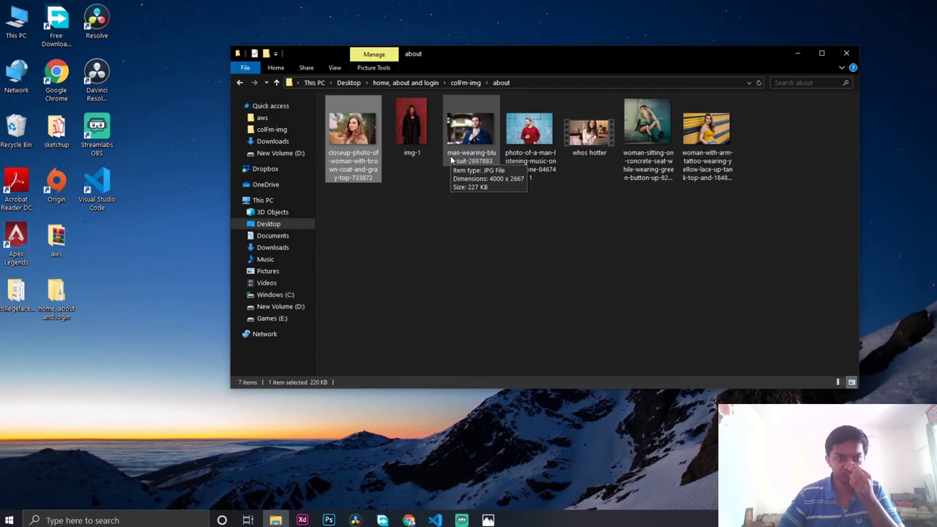
Open the Untitled Project in DaVinci Resolve and import the about folder's photos, except img-1, into the media pool
click(356, 520)
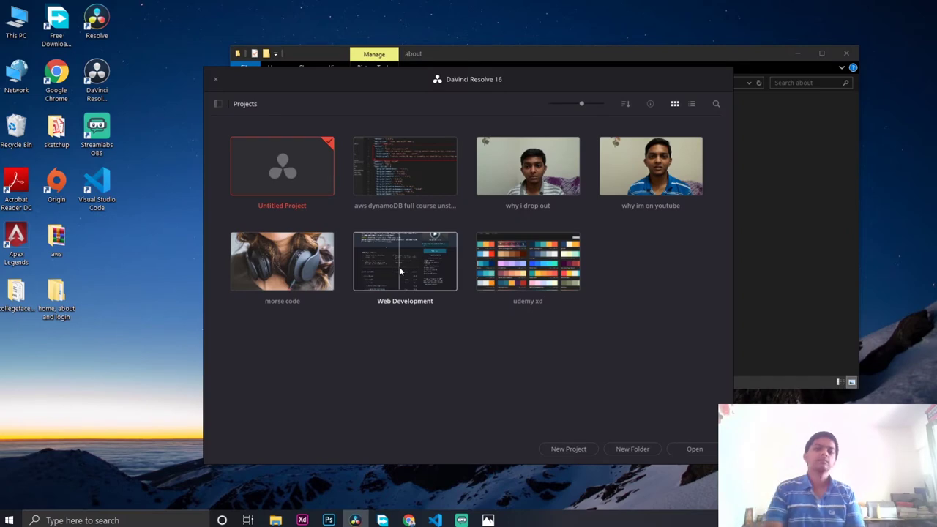
double_click(281, 165)
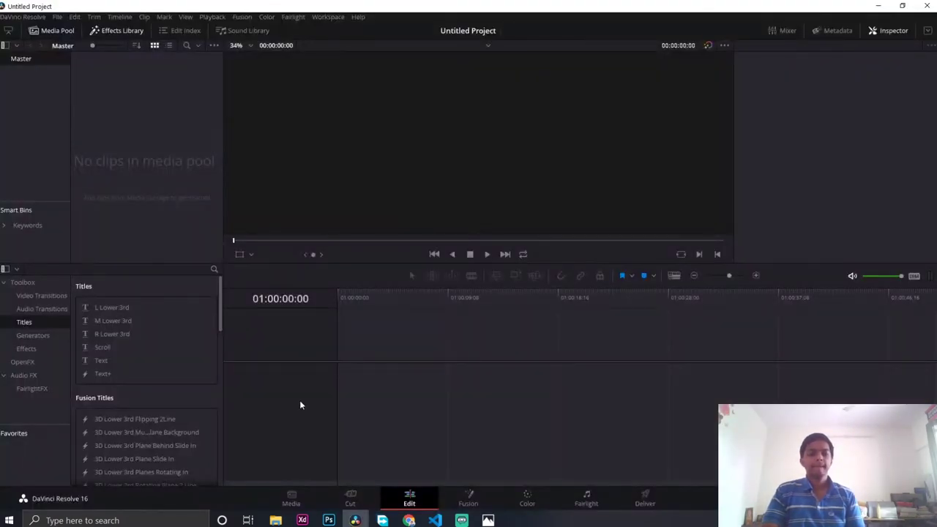
click(275, 519)
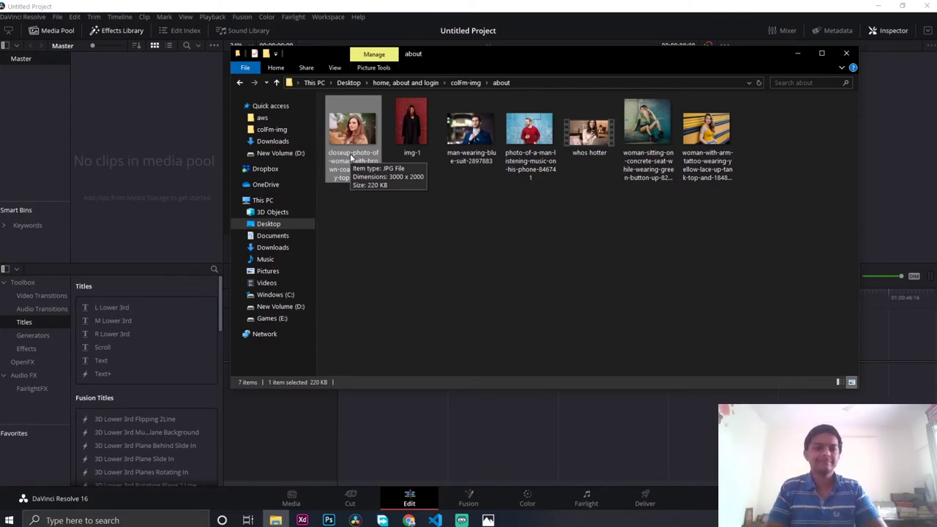
mouse_move(352, 155)
mouse_down()
mouse_move(347, 260)
mouse_move(185, 220)
mouse_move(103, 150)
mouse_move(280, 166)
mouse_move(355, 157)
mouse_up()
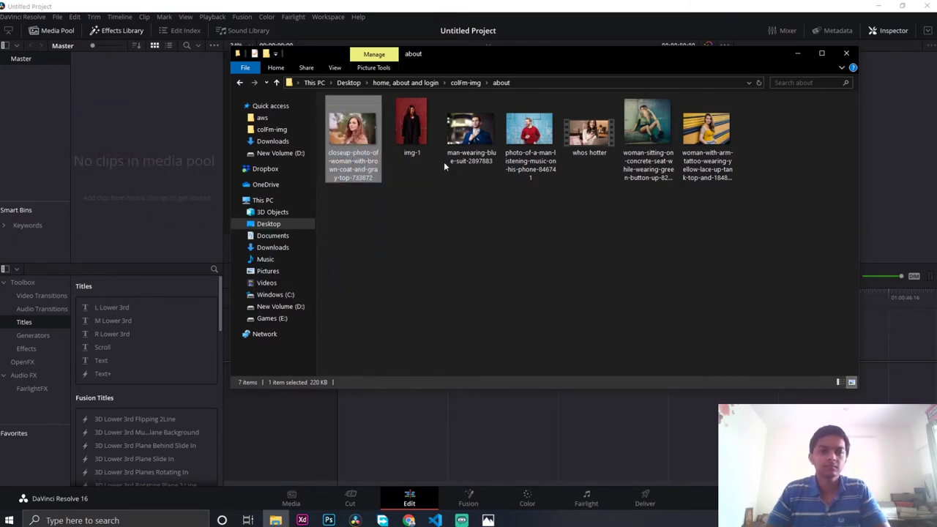
click(461, 151)
ctrl+click(527, 139)
ctrl+click(647, 146)
ctrl+click(703, 147)
ctrl+click(354, 136)
drag(354, 136, 162, 144)
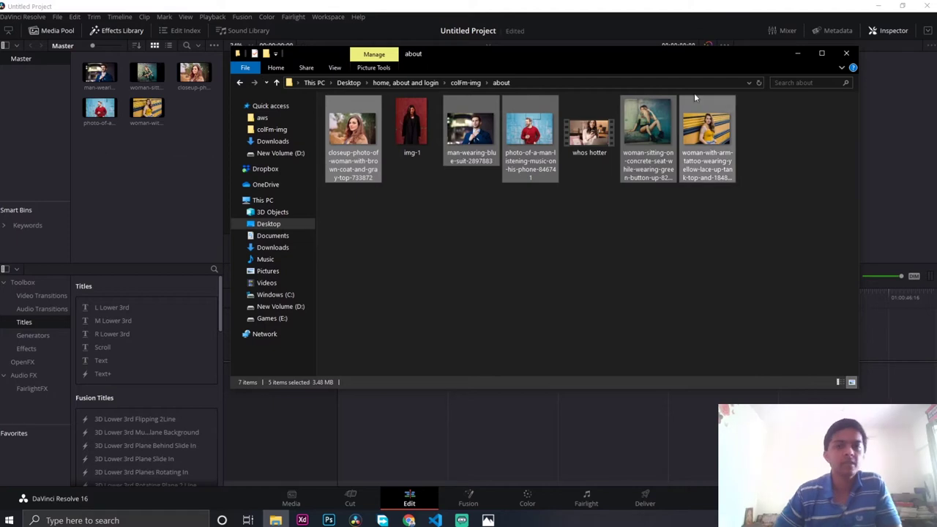
click(794, 55)
Place the closeup woman photo at the start of a new timeline, preview it, and shorten the clip to 3 seconds
click(98, 75)
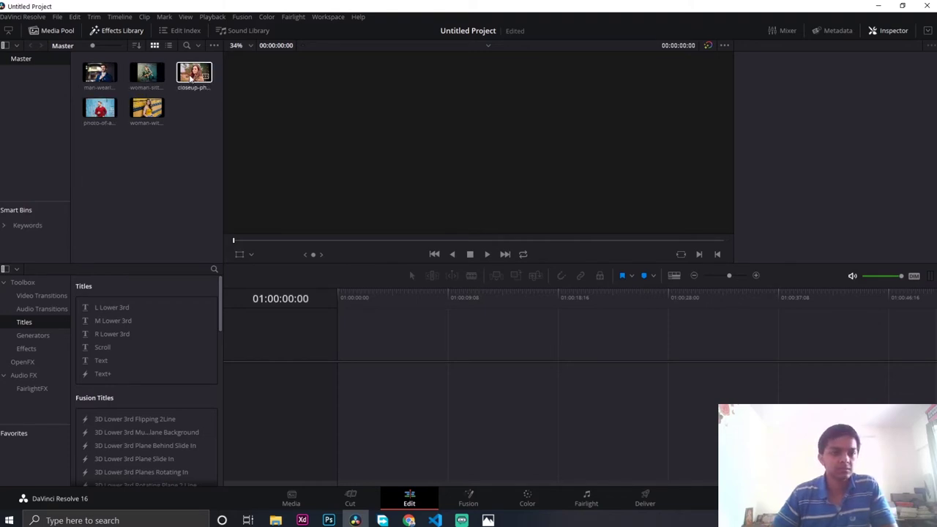
drag(189, 78, 342, 369)
key(space)
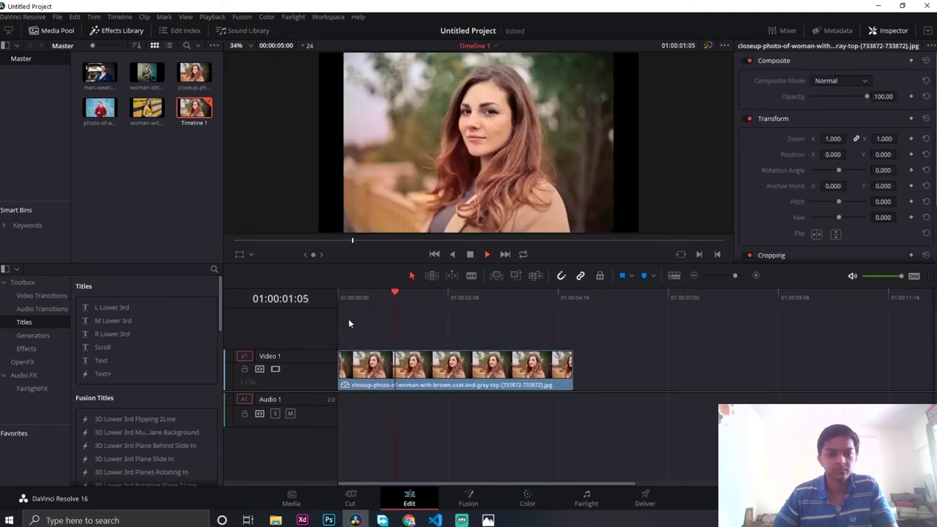
key(space)
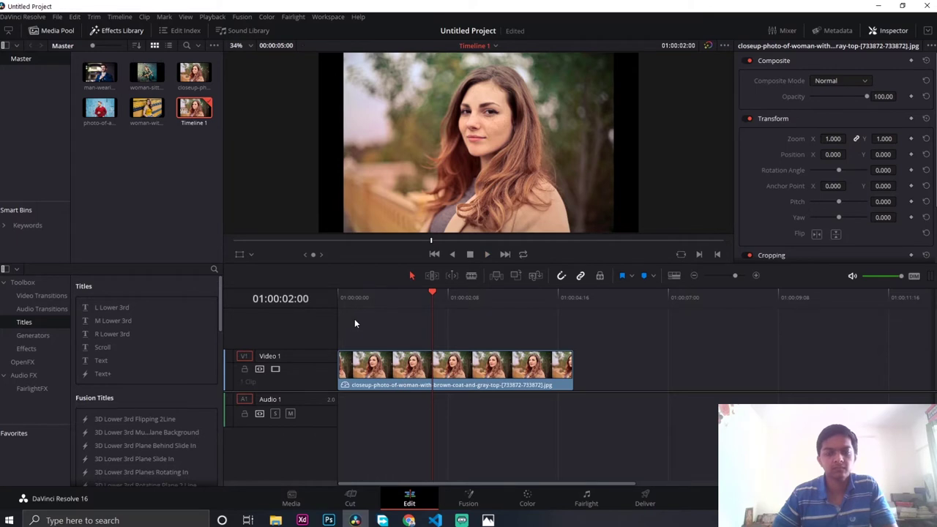
drag(569, 366, 487, 365)
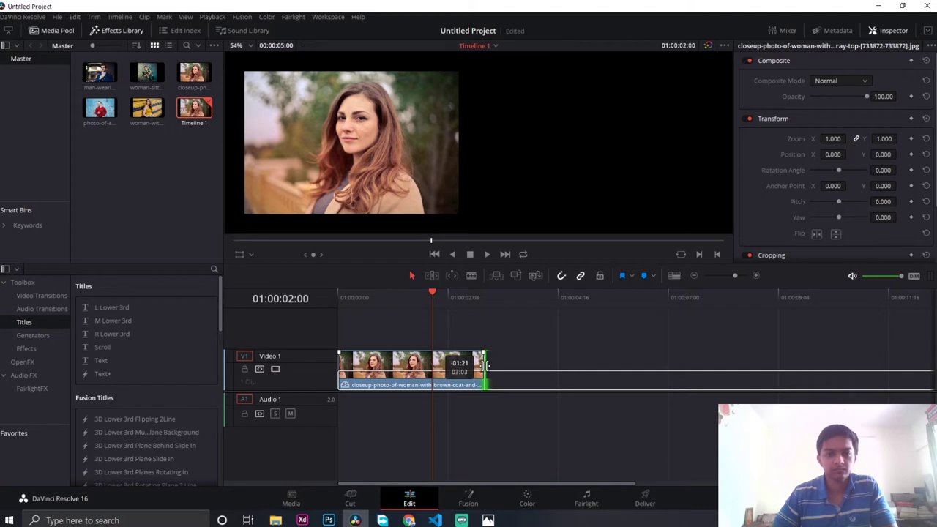
drag(488, 365, 479, 364)
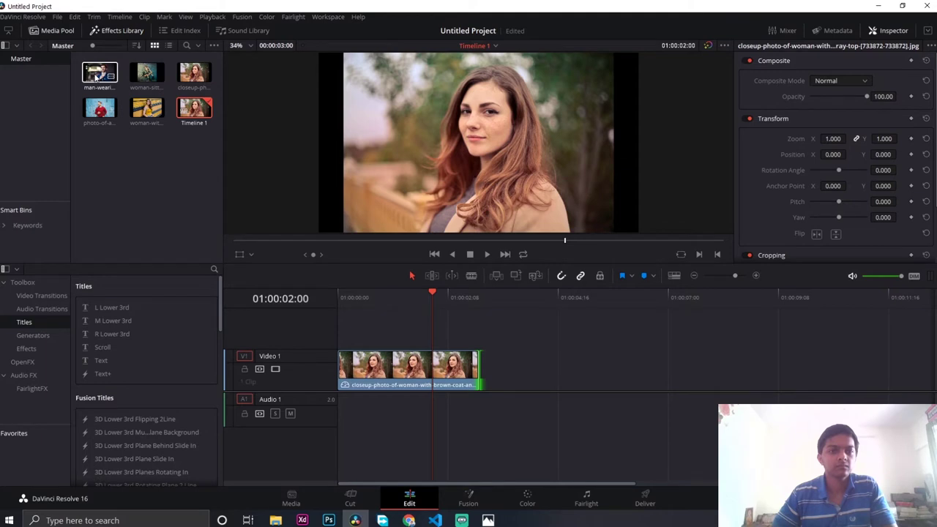
Add the man-wearing-blue-suit photo on a second video track at 01:00:02:00 and give it a 16-frame fade-in
drag(96, 76, 436, 321)
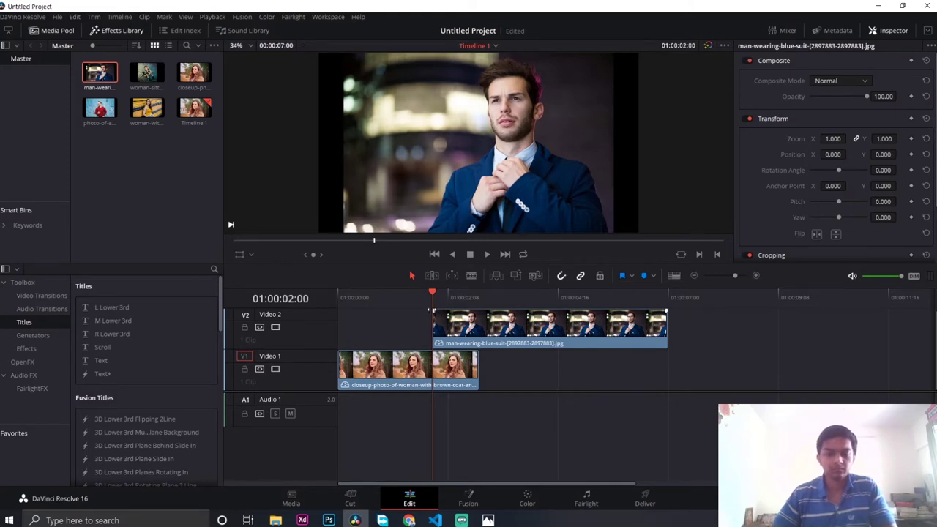
drag(431, 311, 466, 310)
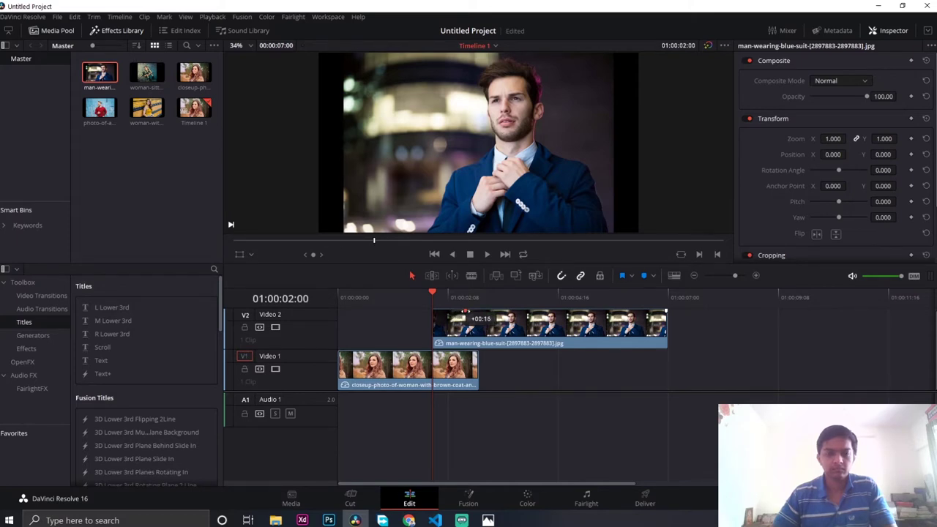
drag(466, 310, 466, 310)
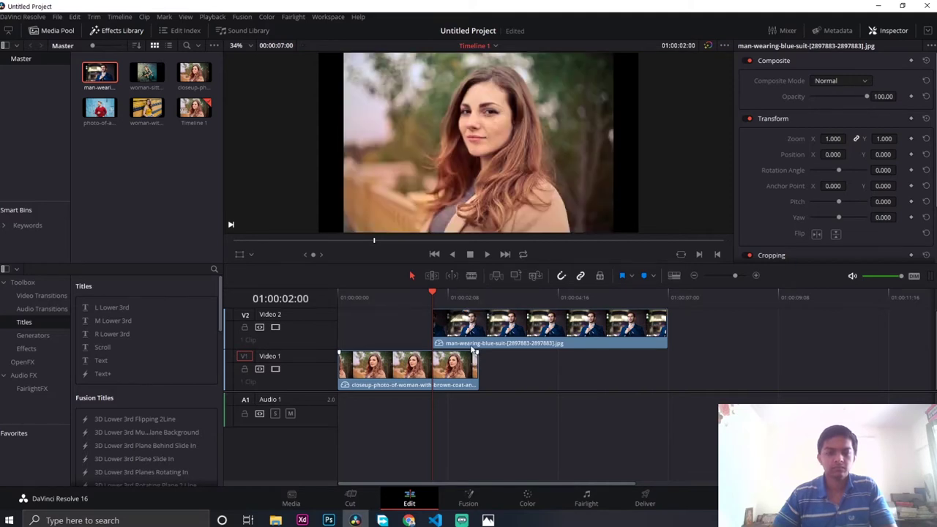
drag(433, 294, 465, 296)
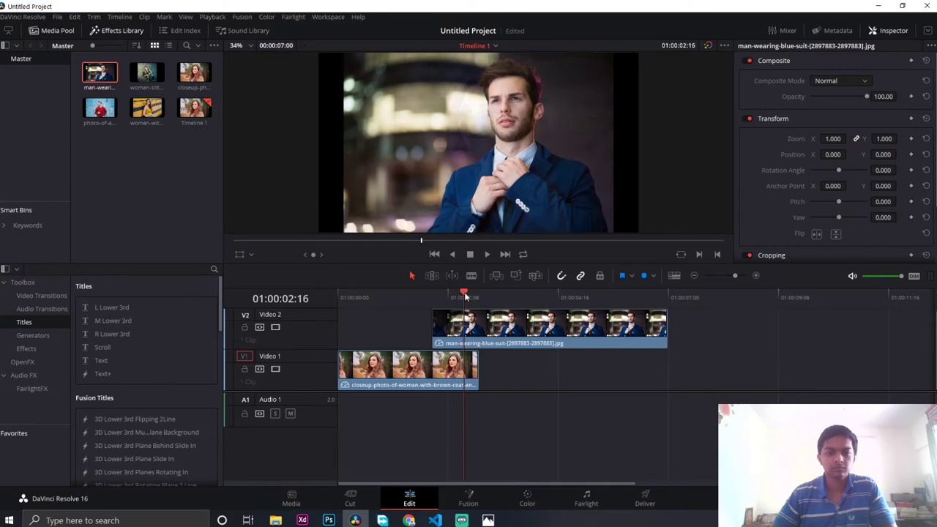
Trim the closeup clip to end at 01:00:02:16 with a fade-out across the overlap, and play the transition
drag(477, 363, 432, 359)
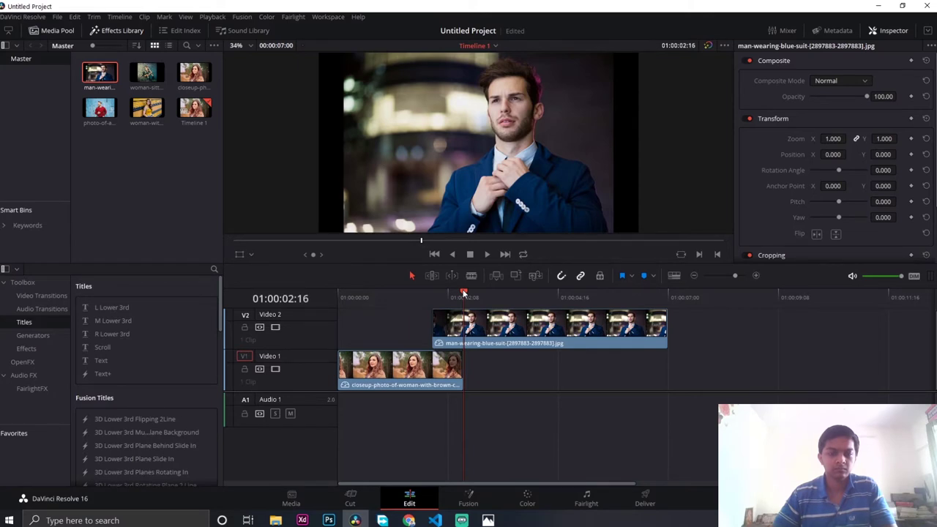
drag(463, 293, 404, 301)
key(space)
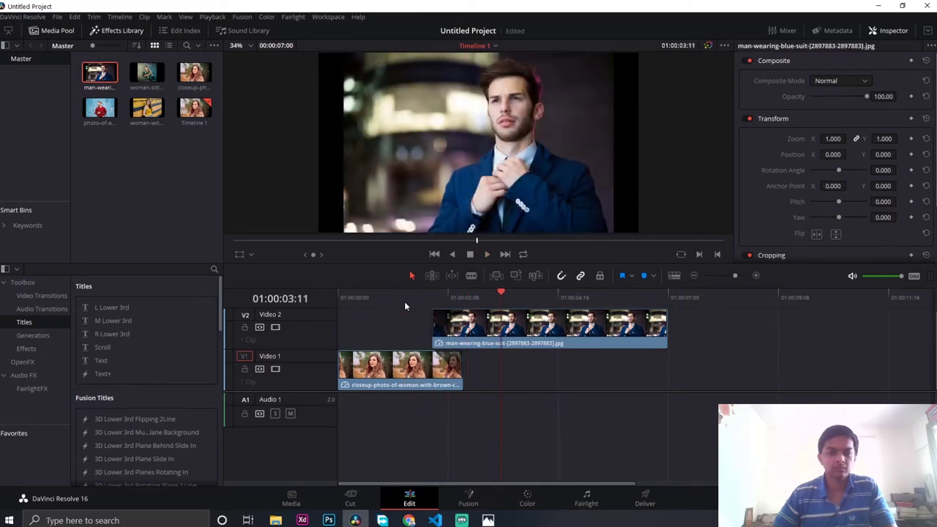
key(space)
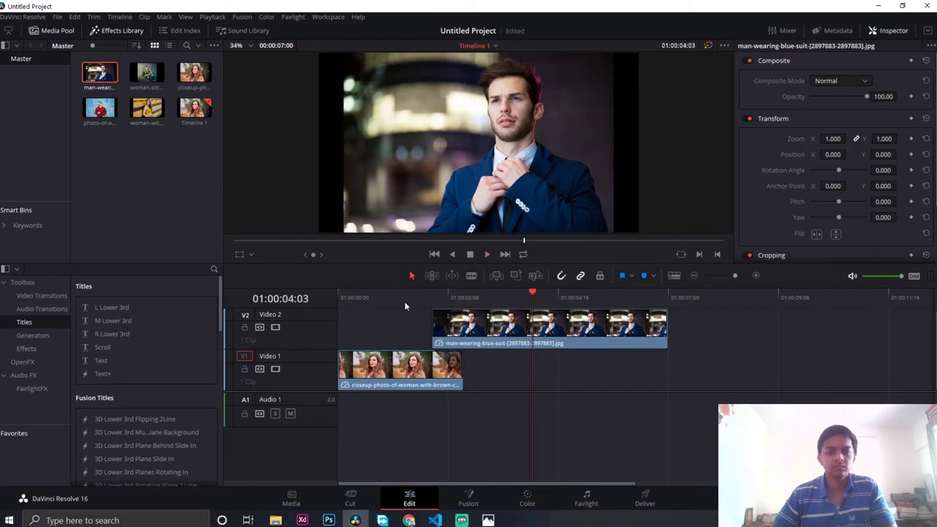
Place the woman-sitting photo on Video 1 at 01:00:04:01 and trim the blue-suit clip so both crossfade over about 15 frames
key(Left)
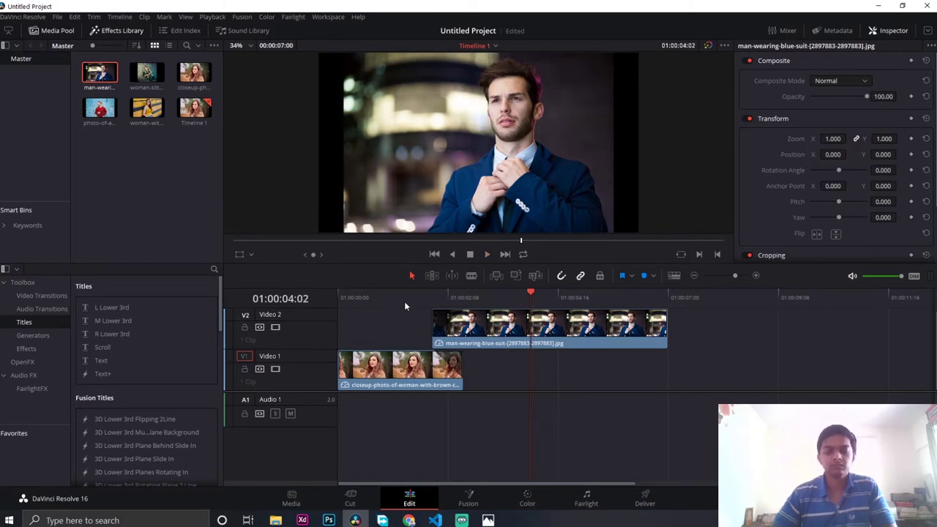
key(Left)
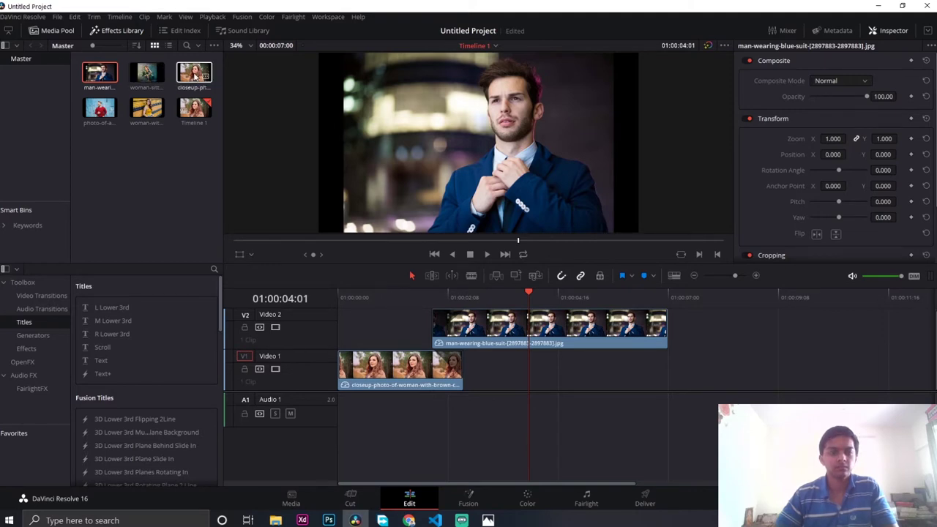
click(145, 76)
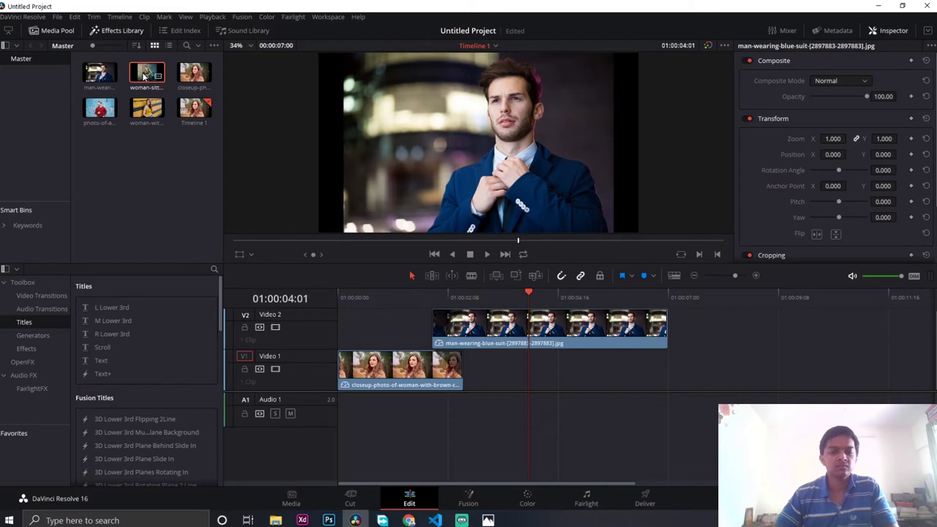
drag(145, 76, 561, 355)
drag(662, 321, 527, 312)
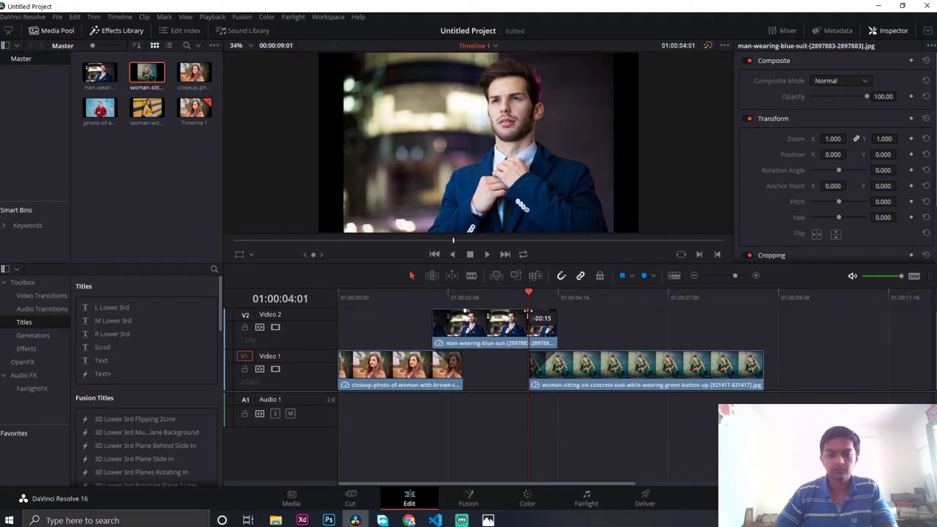
drag(527, 312, 552, 290)
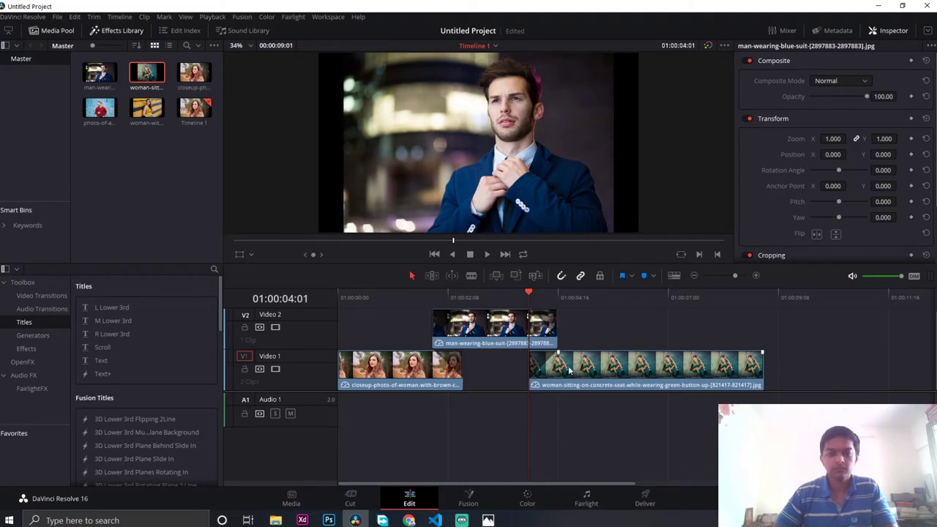
Play the transition into the woman-sitting clip, and move the playhead back to 01:00:06:12
key(space)
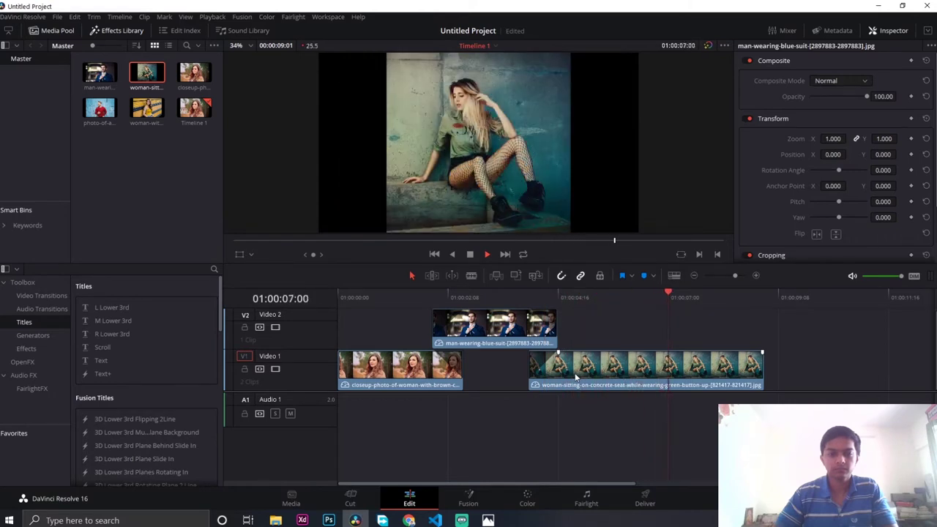
key(Left)
key(Left)
key(Left)
key(Left)
key(Left)
key(Left)
key(Left)
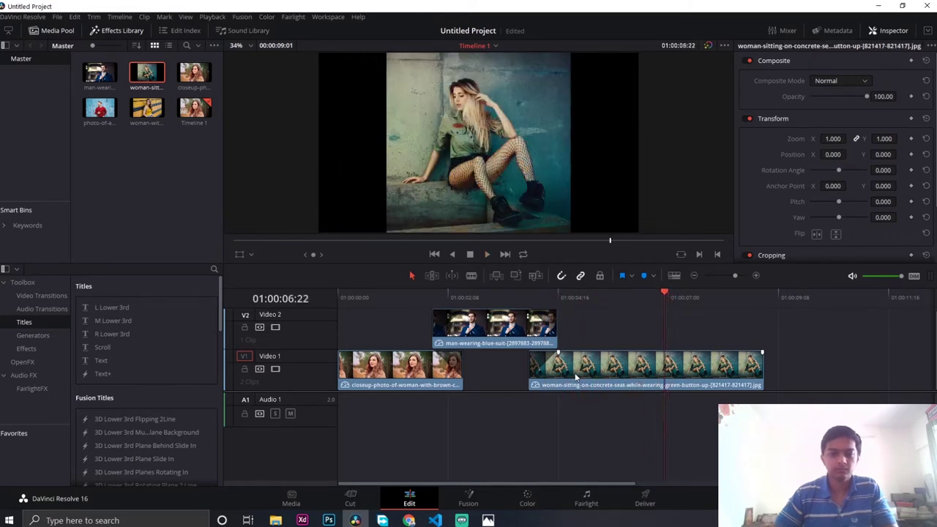
key(Left)
key(Left)
key(Left)
key(Left)
key(Left)
key(Left)
key(Left)
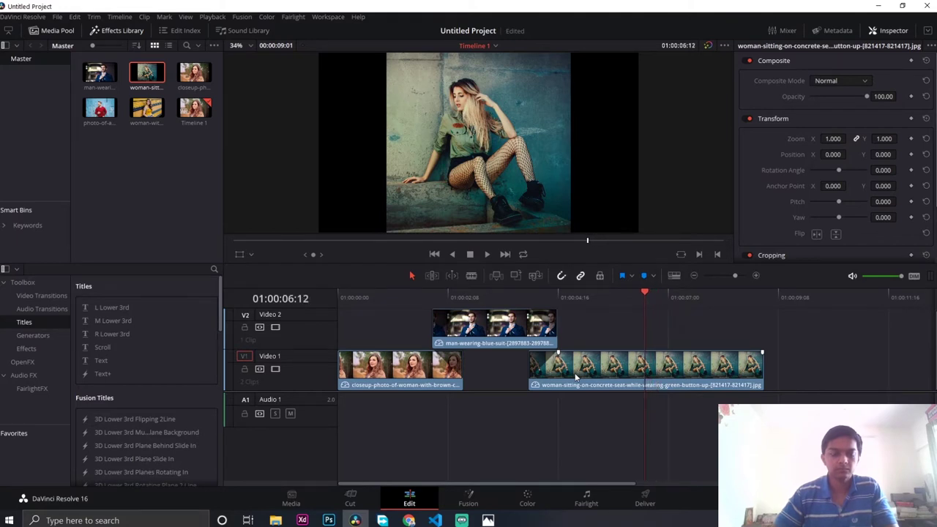
Play the timeline from near its start to review all the crossfades
click(349, 297)
key(space)
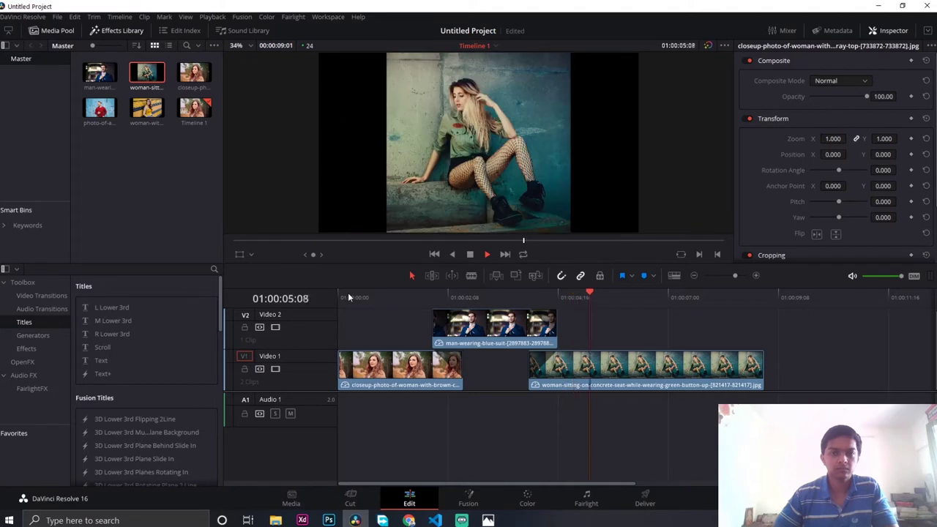
key(space)
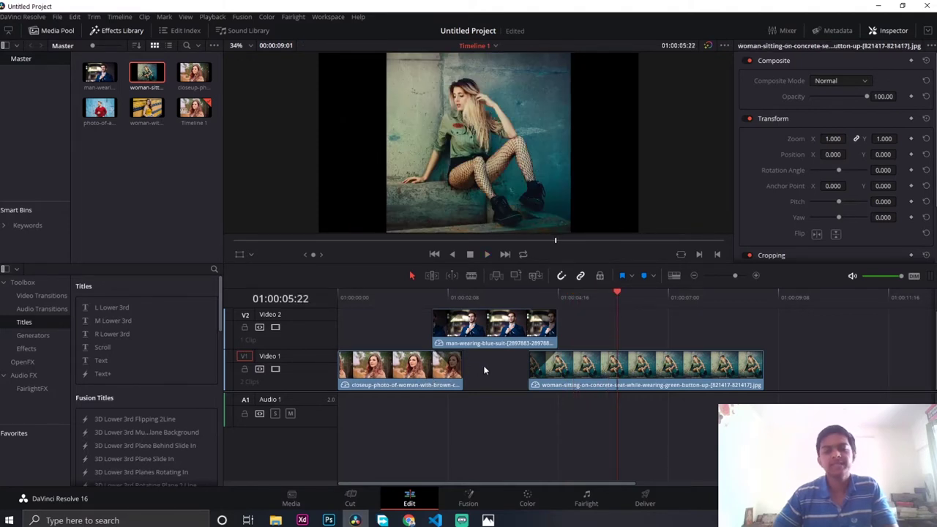
Lengthen the closeup clip to about 3 seconds, and shift the blue-suit clip and the woman-sitting clip later to follow it
click(484, 333)
drag(484, 333, 565, 333)
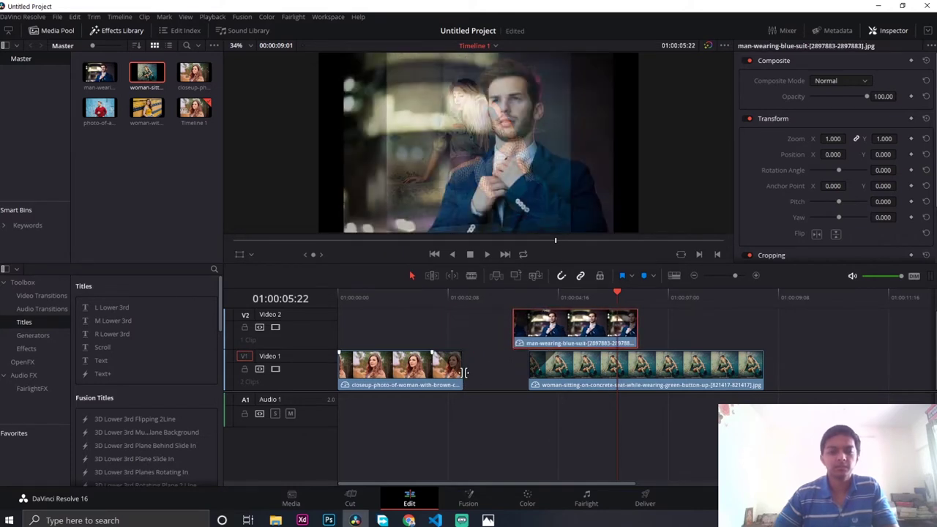
drag(464, 372, 484, 372)
drag(541, 338, 493, 340)
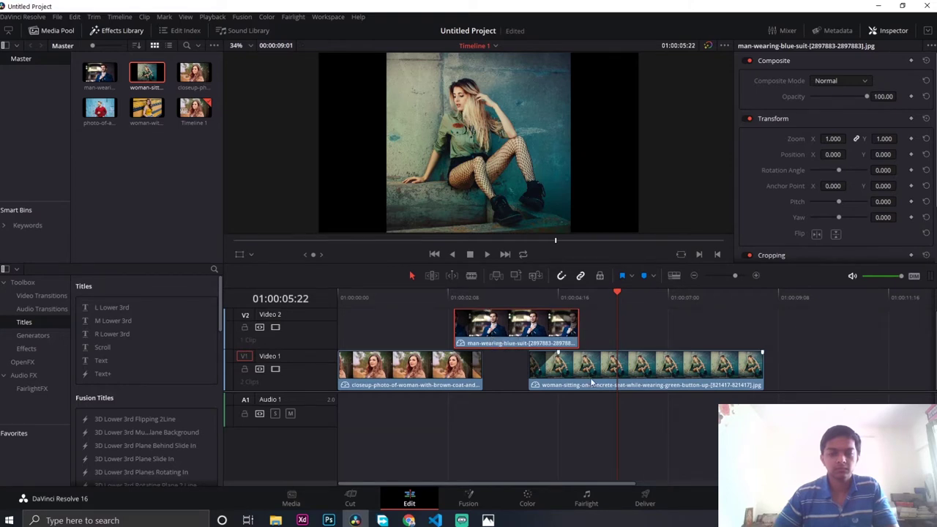
drag(593, 380, 646, 386)
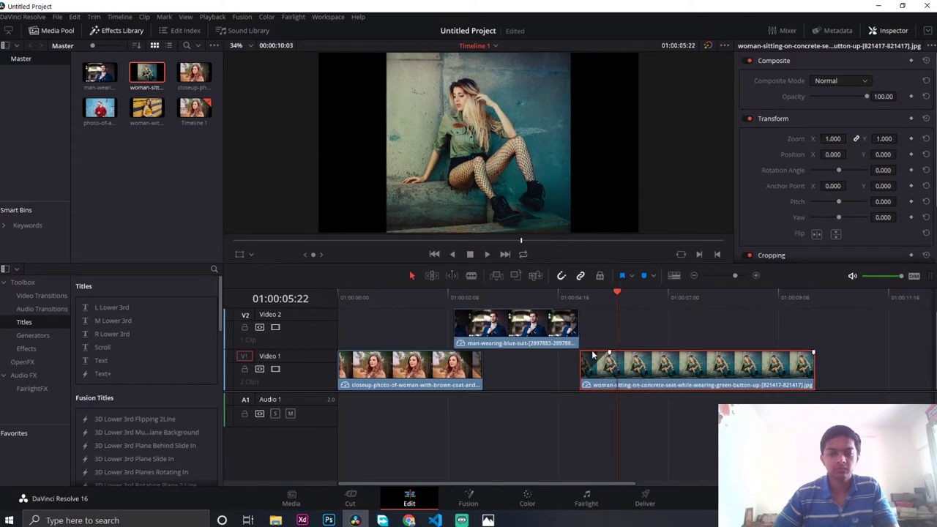
Lengthen the blue-suit clip on Video 2 so it ends at about 01:00:06:00
drag(575, 327, 623, 325)
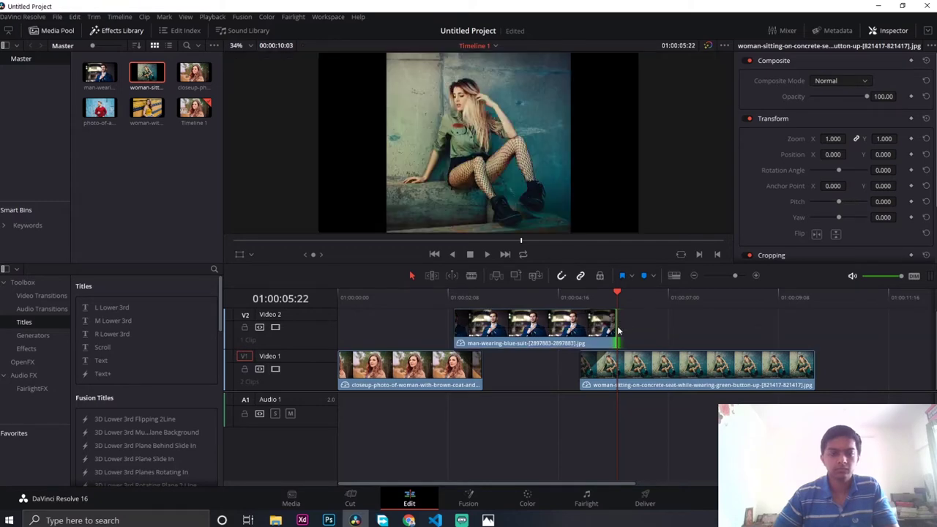
click(452, 295)
key(space)
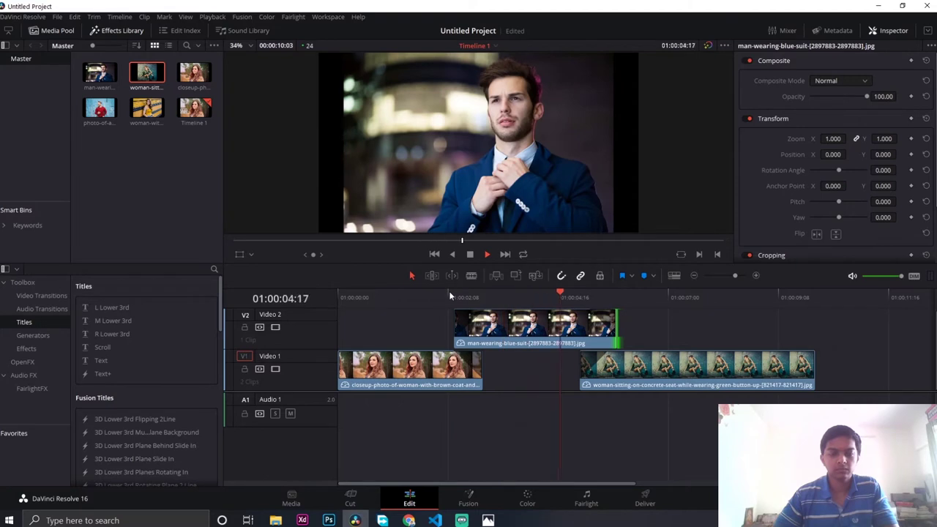
key(space)
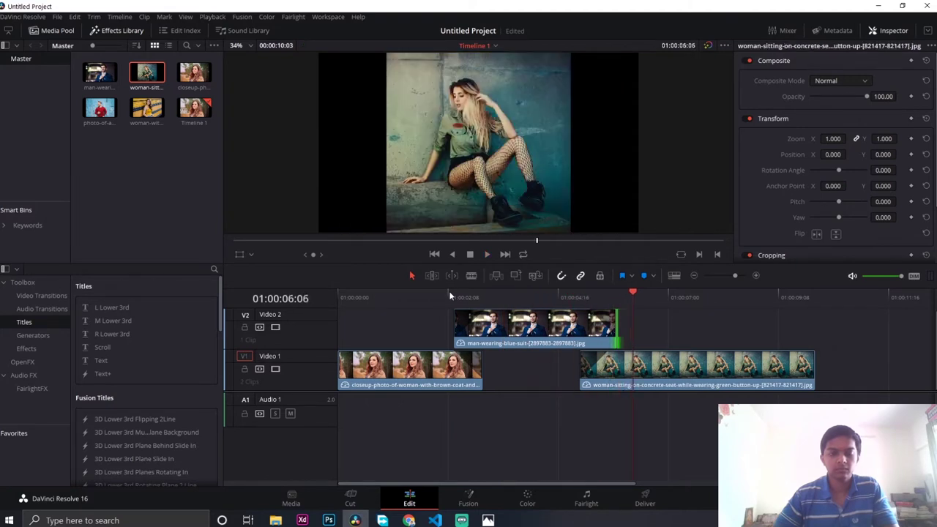
key(Left)
key(Left)
key(Left)
key(Left)
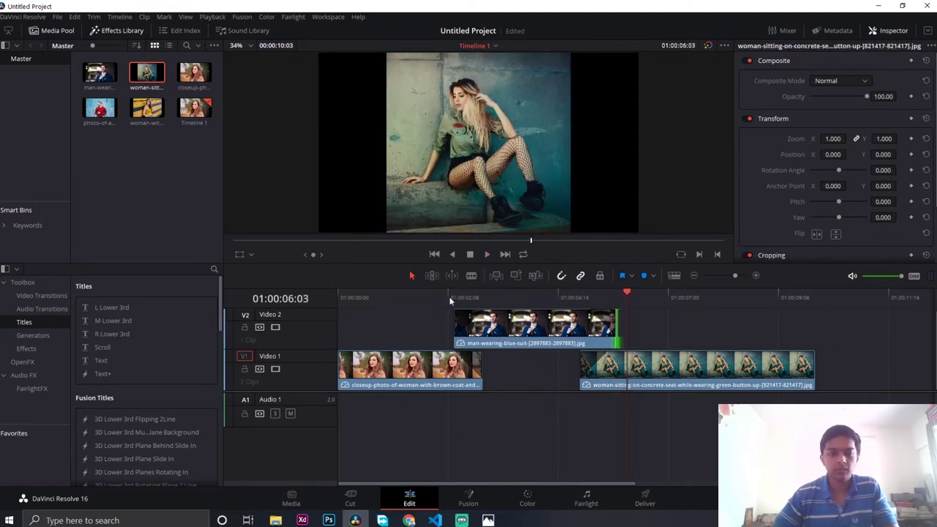
key(Left)
key(Left)
drag(614, 320, 596, 293)
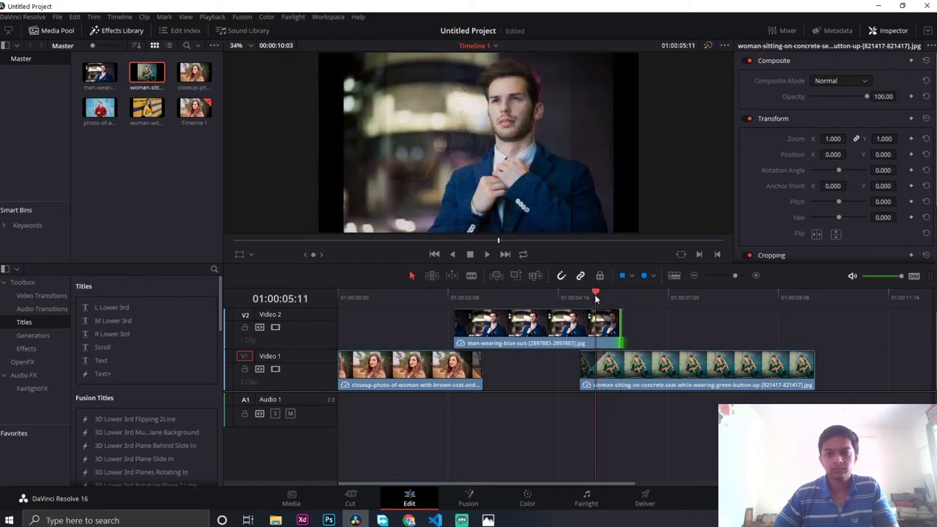
Shift the woman-sitting clip to start at 01:00:05:10 and fine-tune the fades where it overlaps the blue-suit clip
click(624, 393)
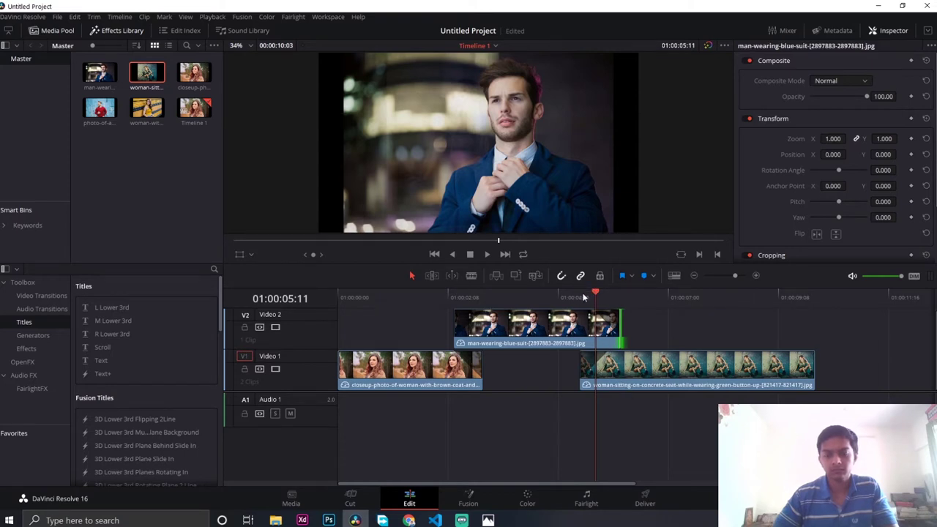
mouse_move(595, 296)
mouse_down()
mouse_move(579, 296)
mouse_move(594, 296)
mouse_up()
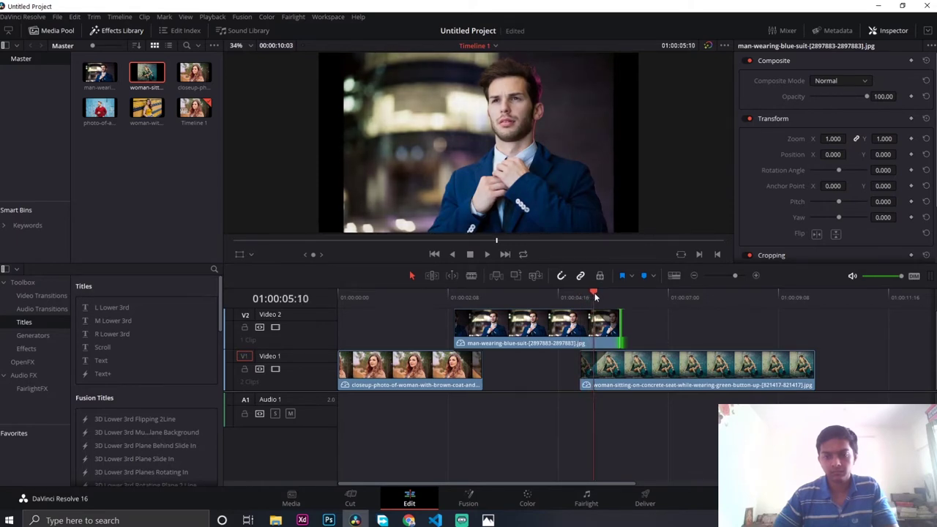
drag(614, 383, 620, 354)
click(620, 351)
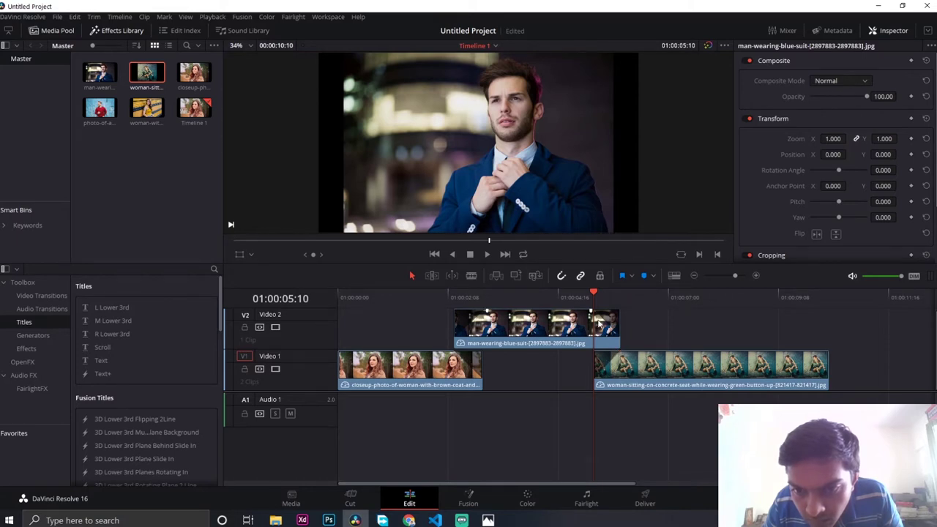
mouse_move(590, 309)
mouse_down()
mouse_move(581, 294)
mouse_move(593, 294)
mouse_up()
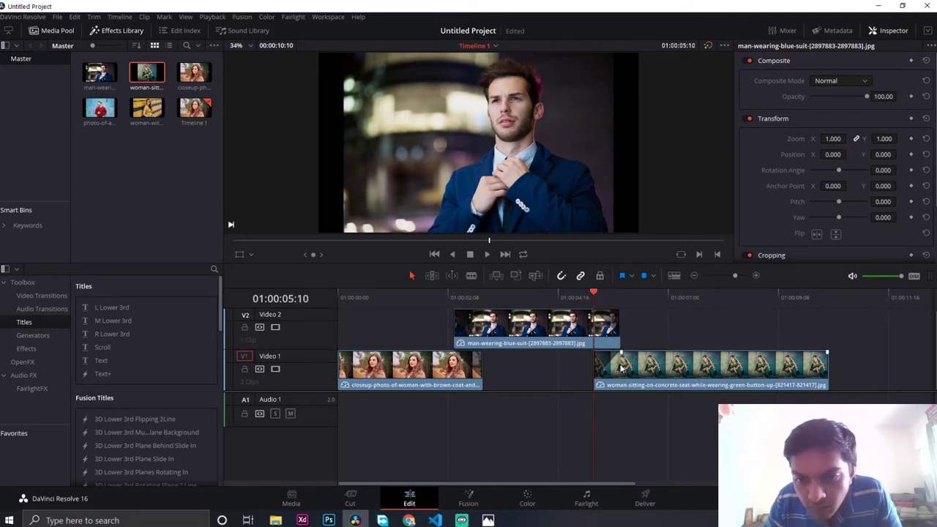
drag(621, 352, 620, 352)
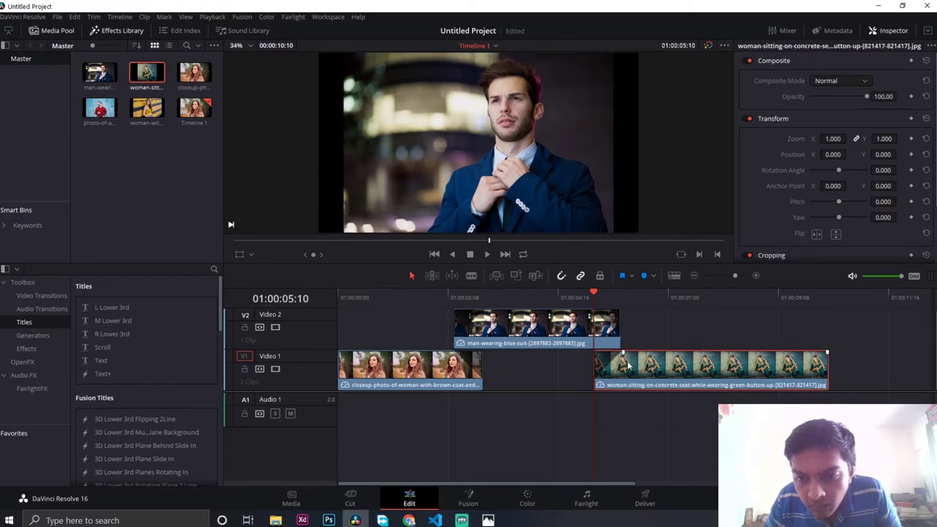
Move the woman-sitting clip slightly earlier to start at 01:00:05:08, and check its overlap with the blue-suit clip using the playhead
drag(594, 296, 578, 296)
drag(626, 378, 626, 378)
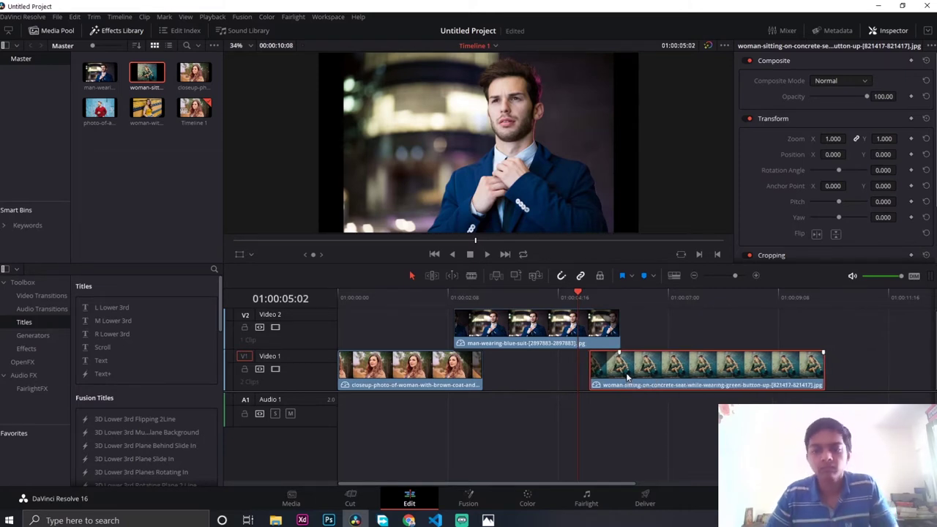
click(598, 296)
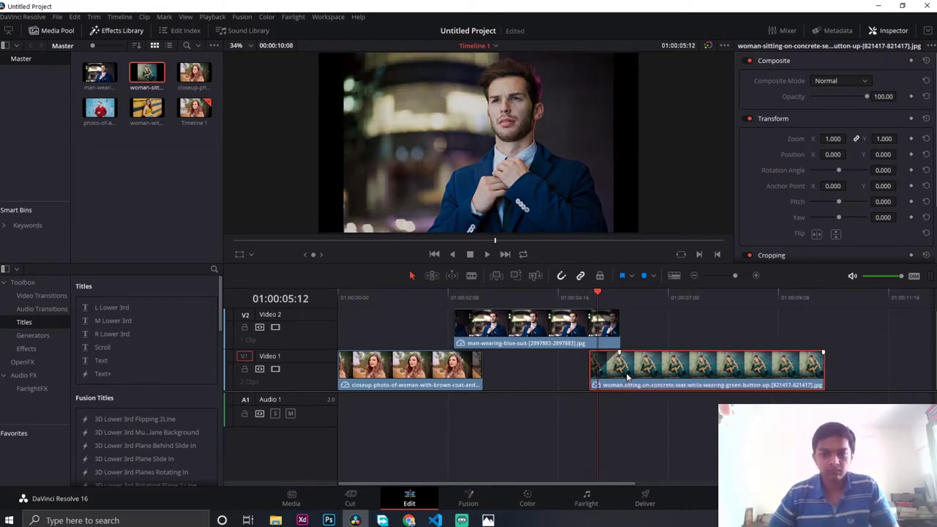
key(Left)
key(Left)
key(Left)
key(Left)
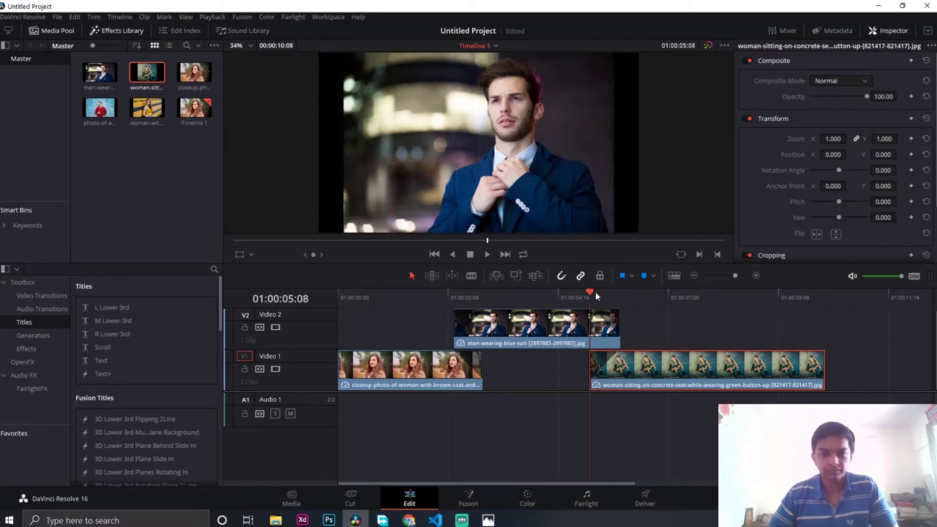
drag(596, 296, 618, 294)
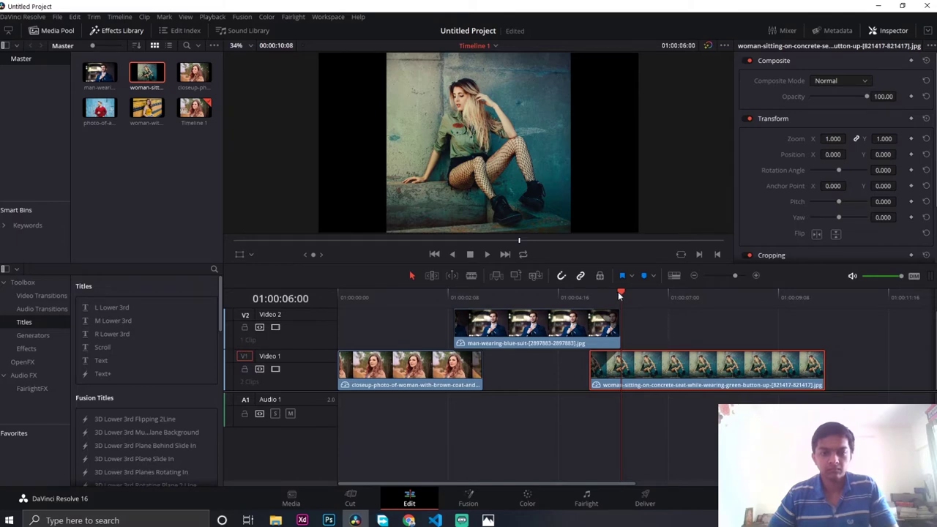
Place the photo of the man listening to music on Video 2, starting at 01:00:09:03 over the end of the woman-sitting clip
mouse_move(620, 293)
mouse_down()
mouse_move(592, 296)
mouse_move(616, 300)
mouse_up()
key(space)
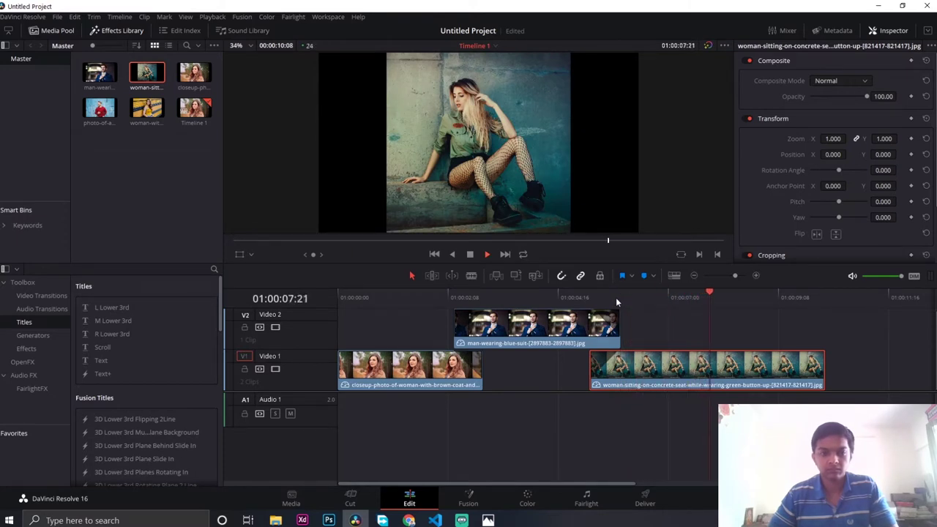
key(Left)
key(Left)
key(Left)
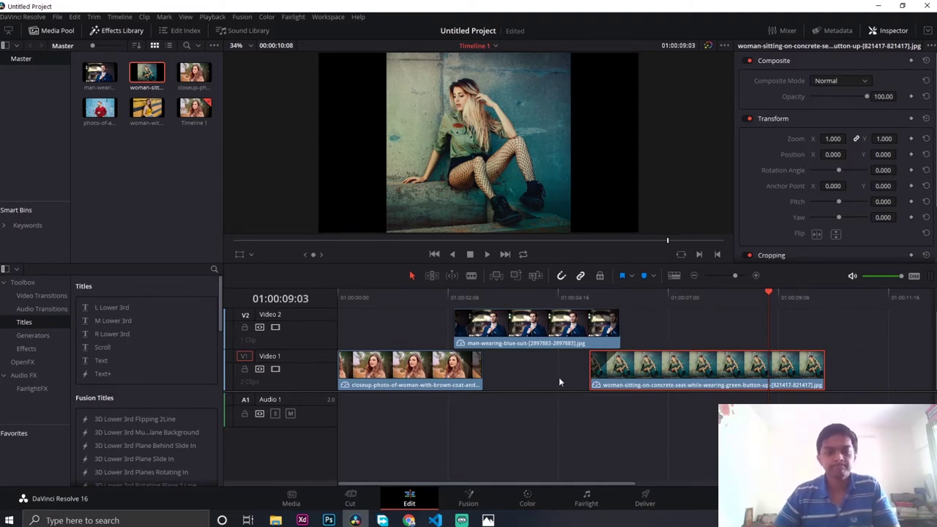
scroll(560, 381, up, 1)
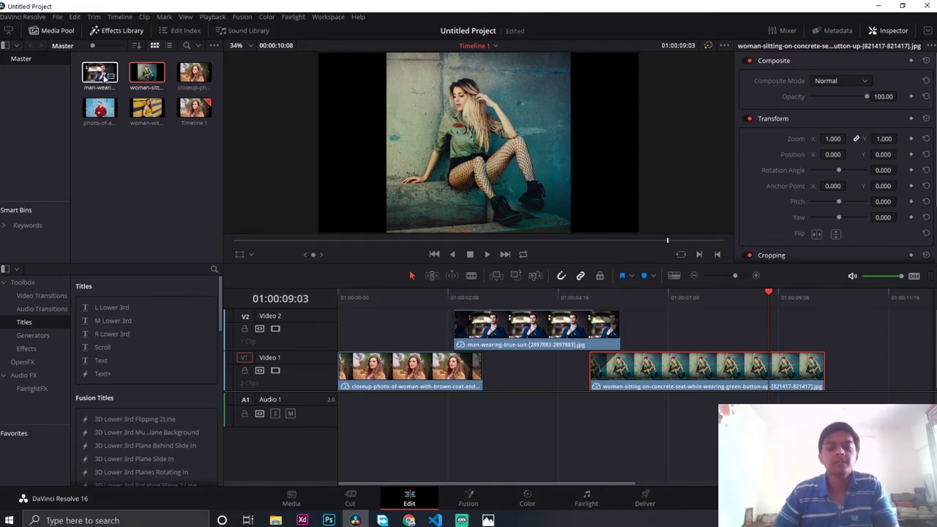
drag(99, 108, 762, 319)
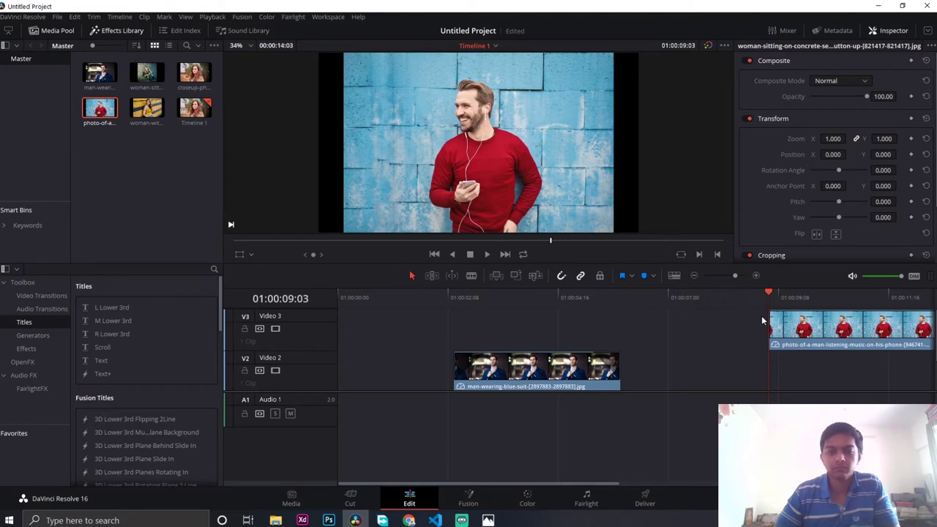
click(791, 333)
drag(791, 333, 789, 383)
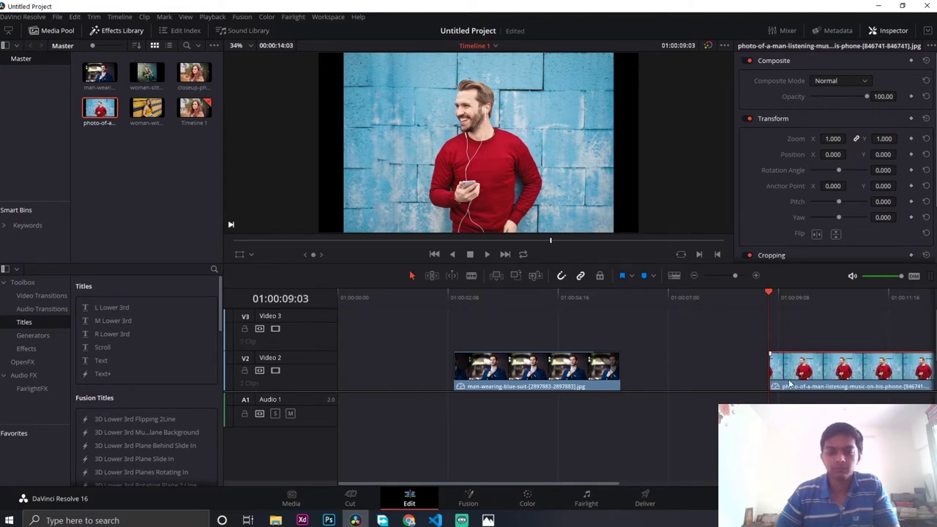
scroll(789, 383, down, 2)
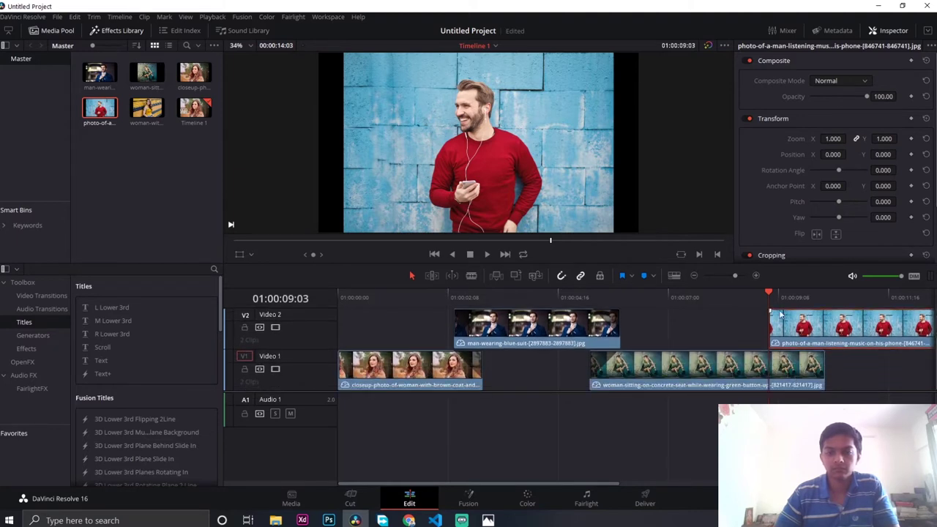
Fade in the man-listening clip over about 15 frames, and trim the woman-sitting clip to end at 01:00:09:18 for the crossfade
mouse_move(768, 312)
mouse_down()
mouse_move(797, 313)
mouse_move(770, 312)
mouse_up()
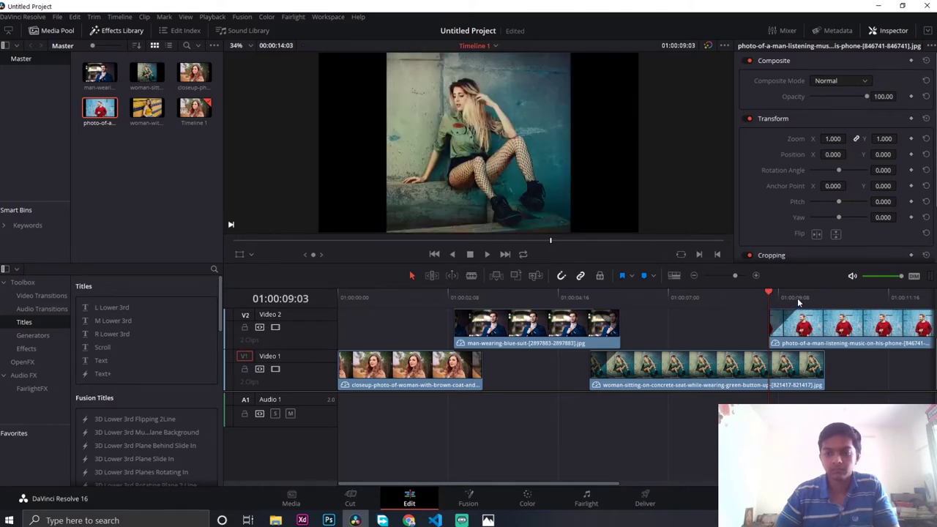
click(797, 294)
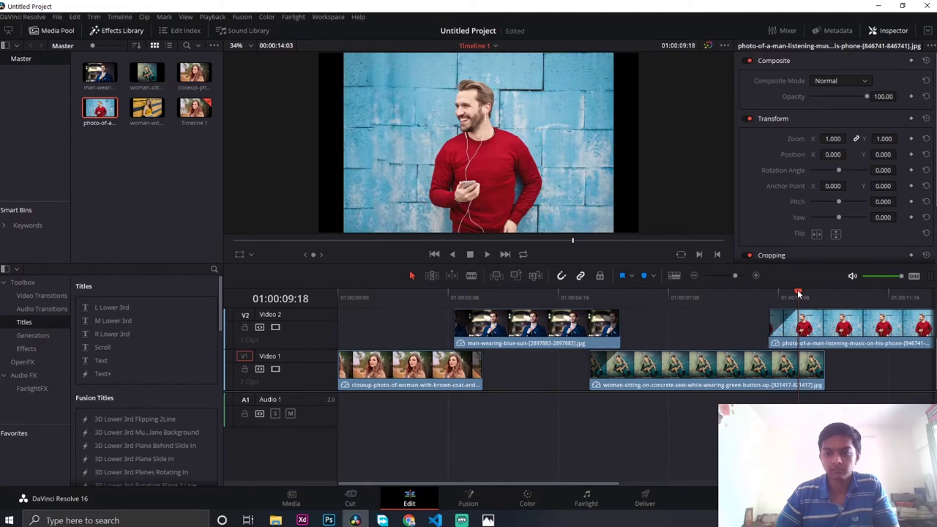
click(824, 362)
drag(823, 362, 796, 354)
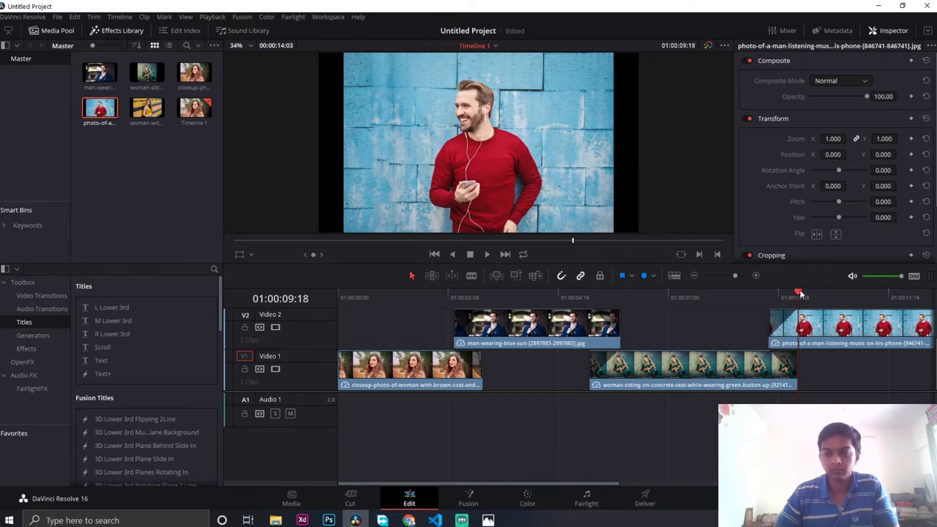
Play the crossfade from the woman-sitting clip into the man-listening clip
drag(799, 294, 745, 302)
key(space)
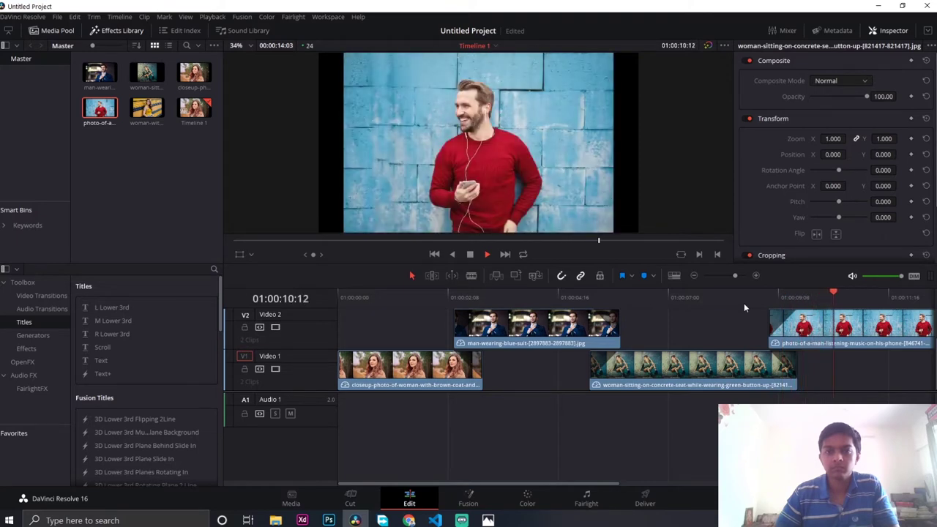
key(space)
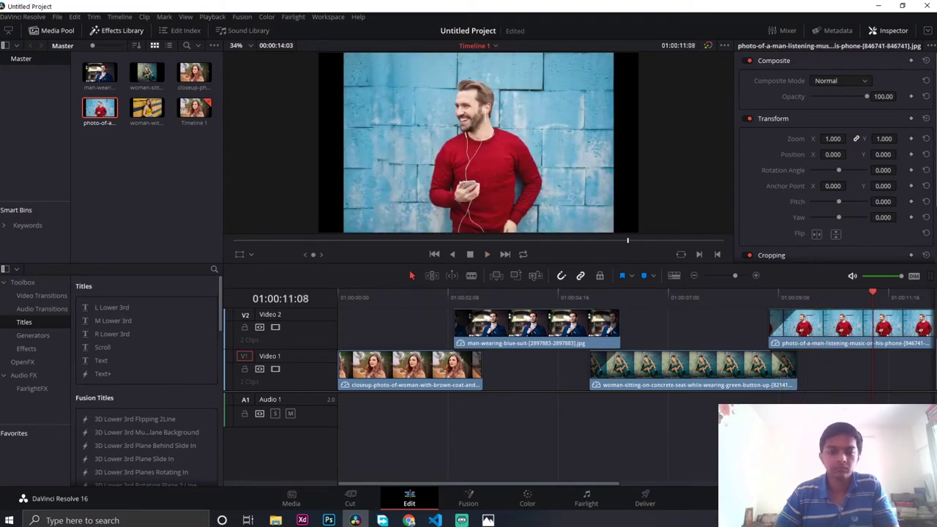
Trim the end of the man-listening clip on Video 2 back to 01:00:12:00
key(Right)
key(Right)
key(Right)
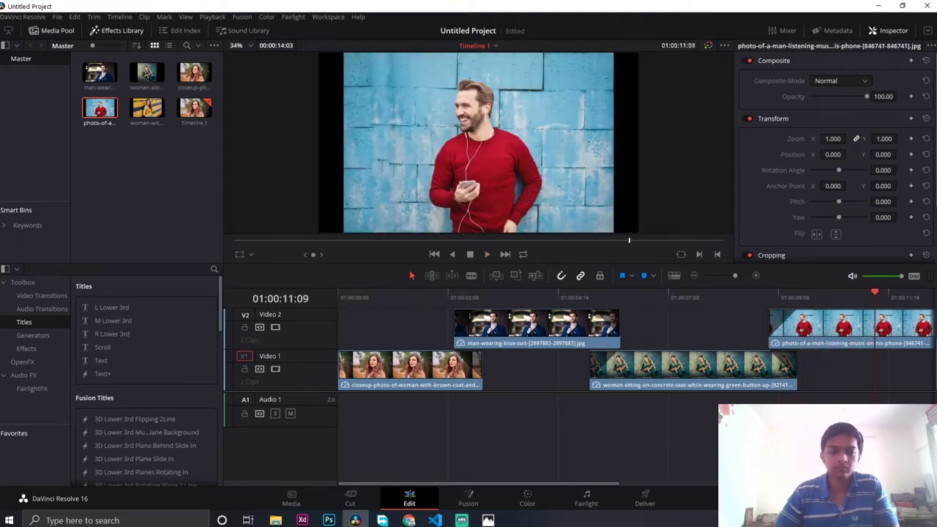
key(Right)
key(Right)
key(Right)
key(Right)
key(Right)
key(Right)
key(Right)
key(Right)
key(Right)
key(Right)
key(Right)
key(Right)
key(Right)
drag(578, 485, 720, 484)
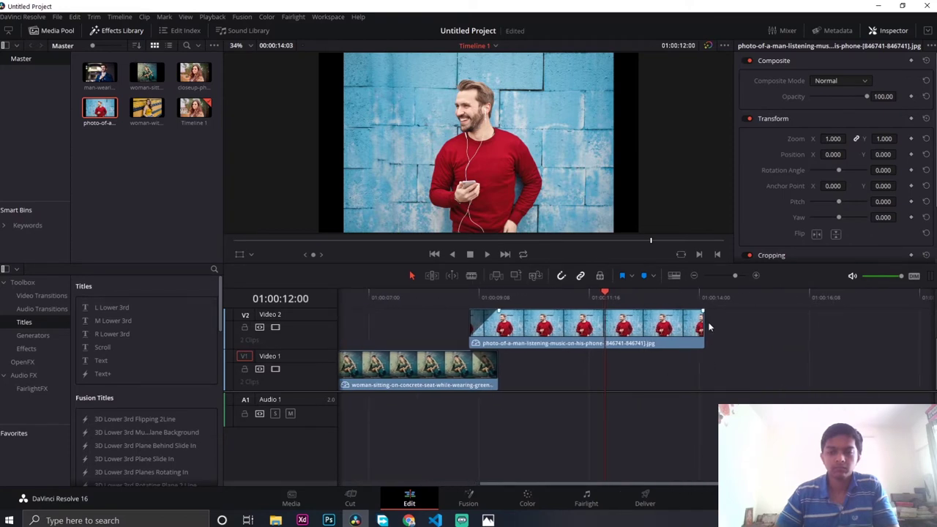
drag(704, 323, 608, 325)
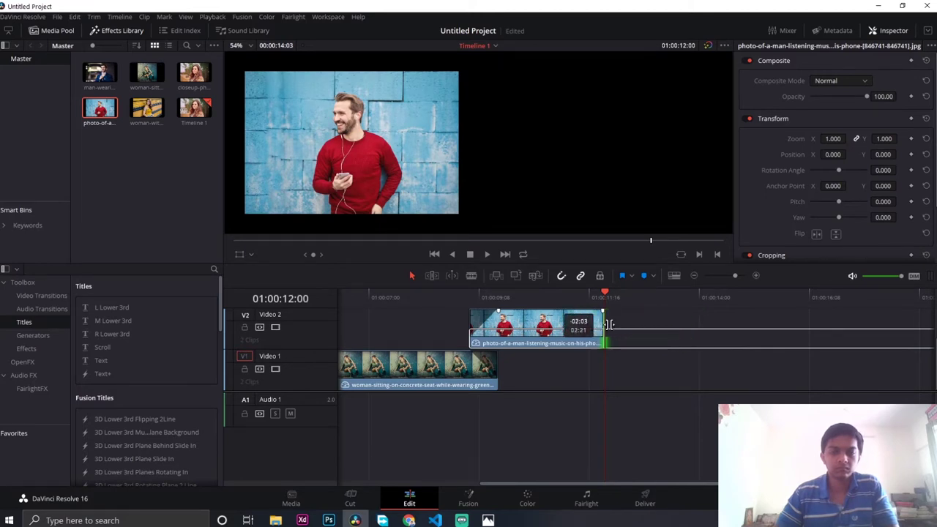
Add a fade-out of about 15 frames to the man-listening clip, and set the playhead at 01:00:11:08 where it begins
drag(608, 324, 576, 311)
drag(496, 310, 501, 310)
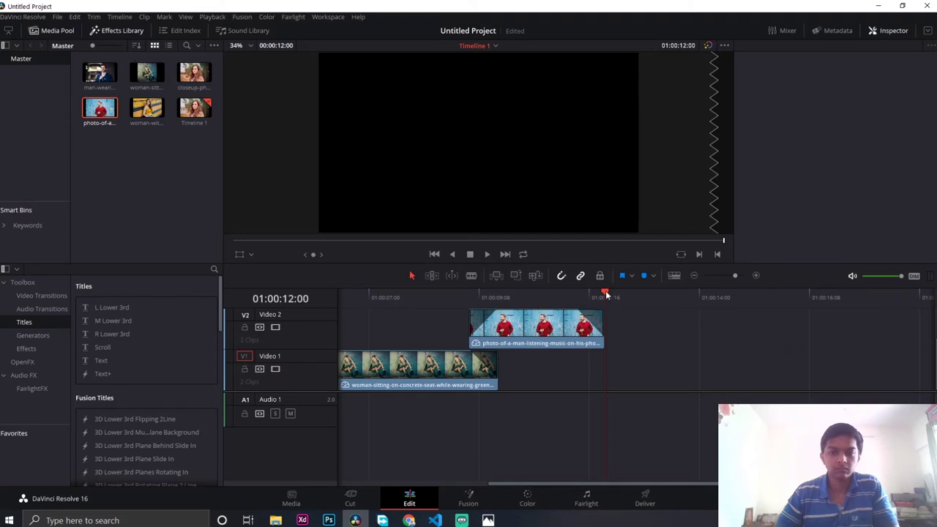
drag(605, 293, 572, 295)
click(575, 312)
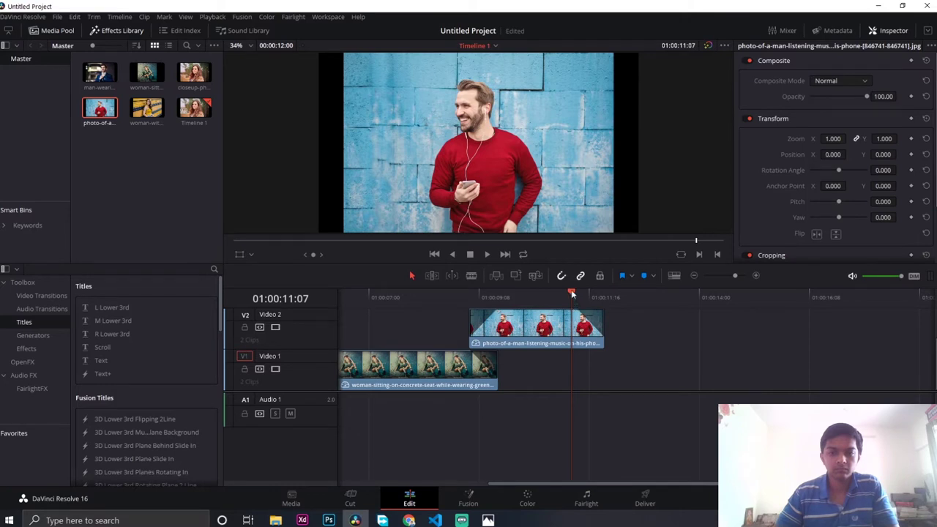
drag(571, 294, 574, 294)
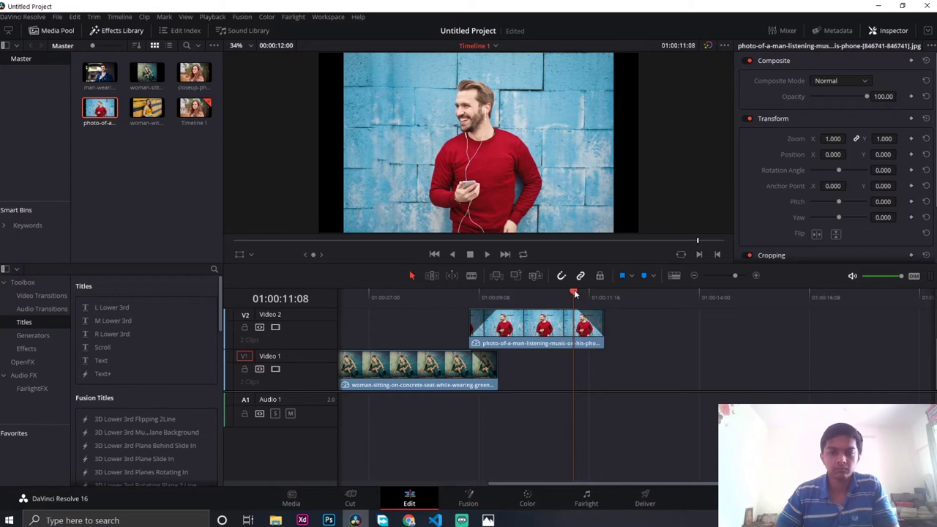
Place the woman-in-yellow photo on Video 1 at 01:00:11:08 with a fade-in of about 15 frames, and trim its end to 01:00:15:00
drag(147, 109, 603, 353)
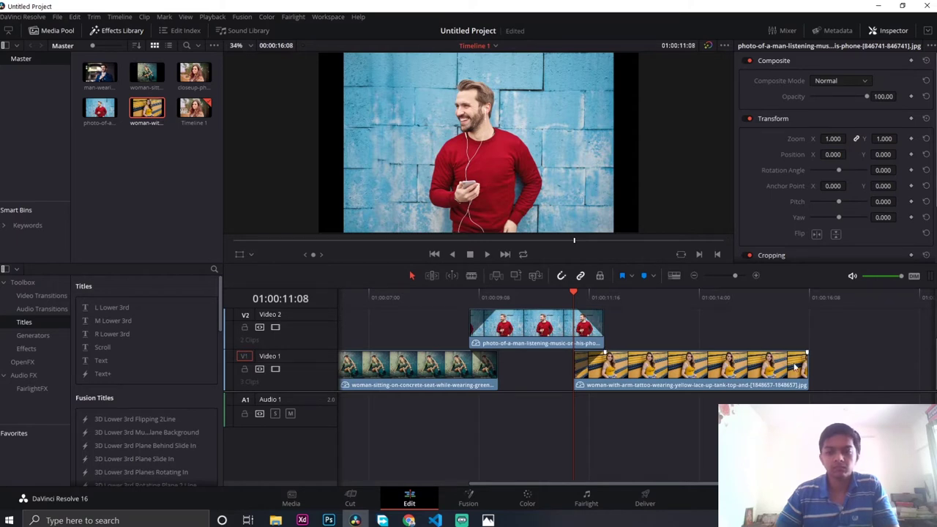
key(space)
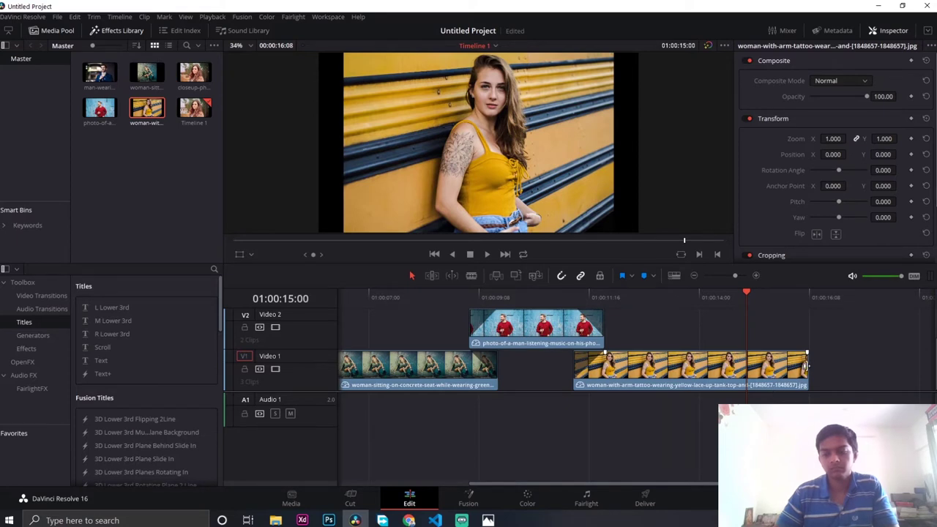
drag(806, 363, 746, 367)
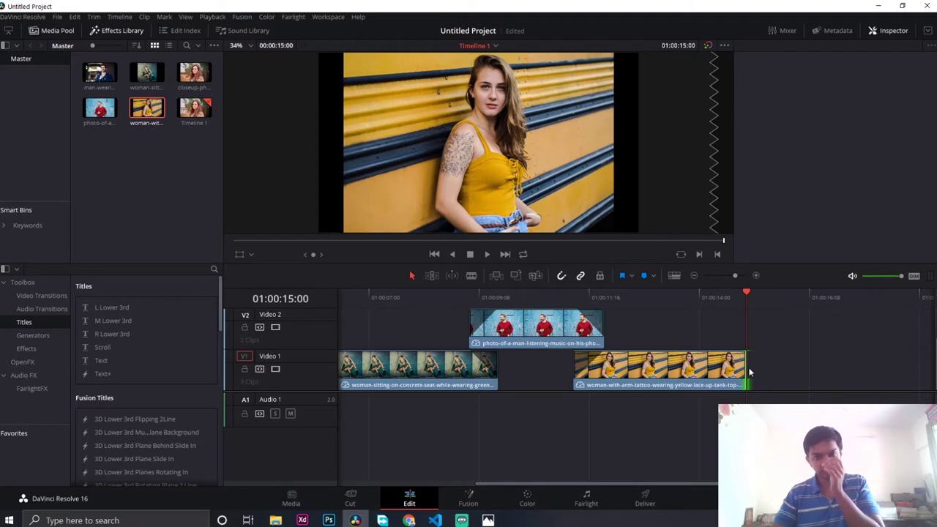
click(740, 369)
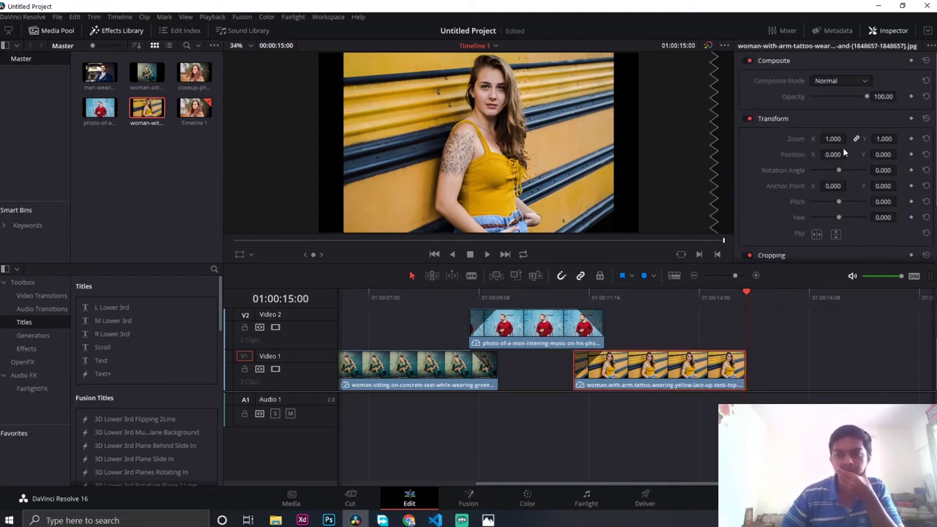
Set the woman-in-yellow clip's zoom to 1.330 and Position Y to -162, and the man-listening clip's zoom to 1.220
mouse_move(849, 138)
mouse_down()
mouse_move(878, 154)
mouse_move(856, 153)
mouse_up()
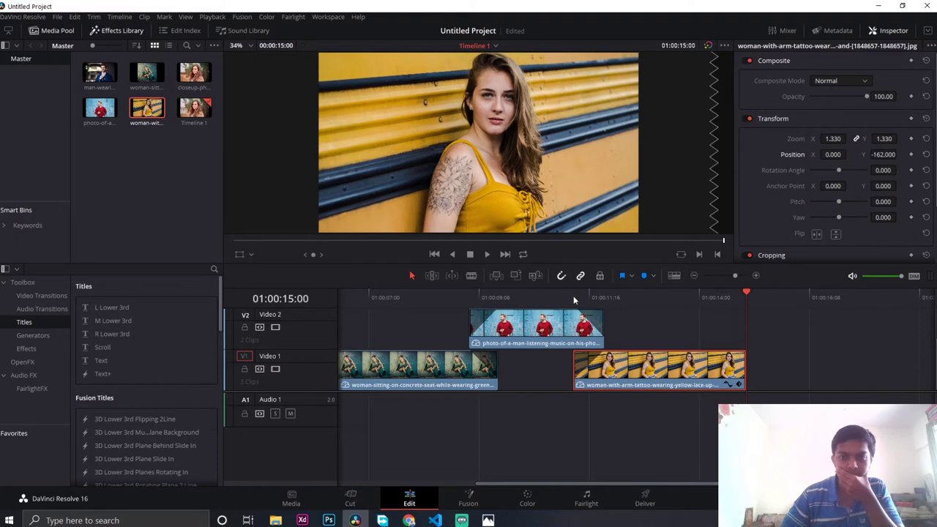
click(551, 333)
click(539, 295)
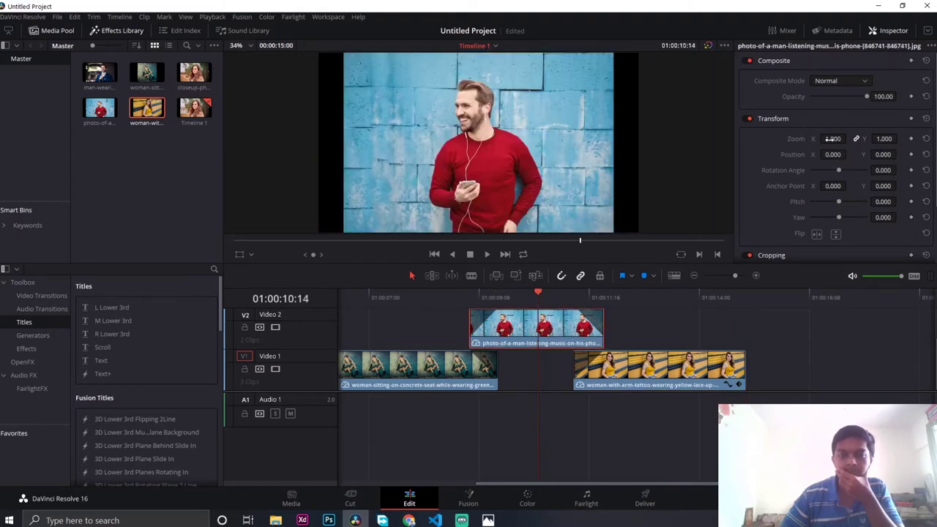
drag(833, 138, 850, 139)
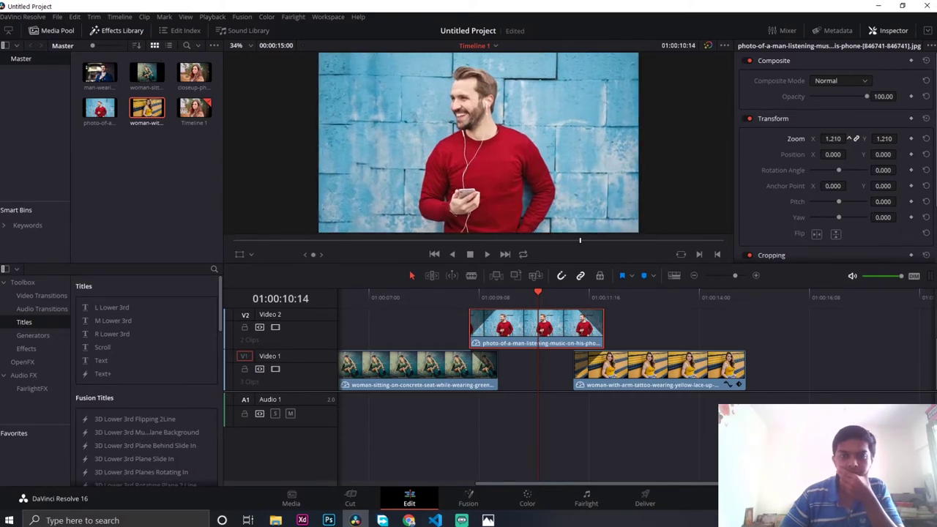
drag(850, 138, 852, 138)
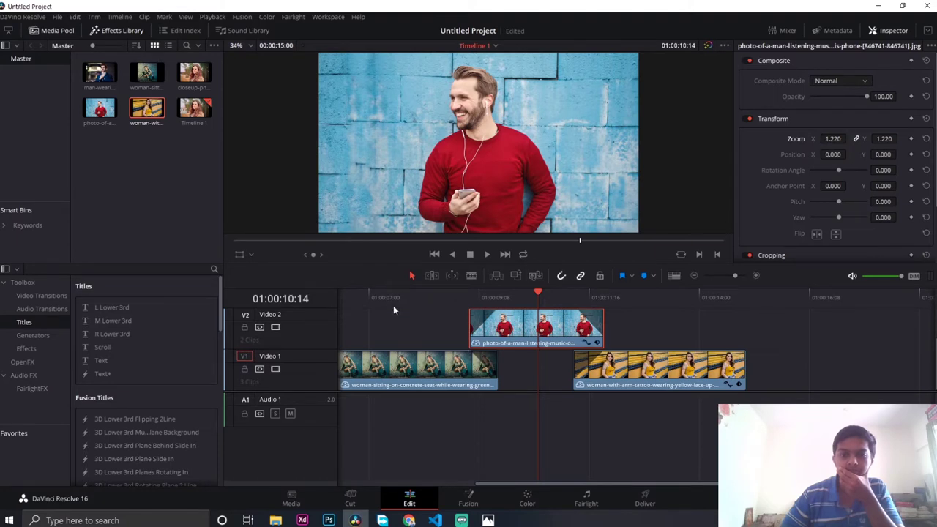
Enlarge the woman-sitting clip to fill the frame with zoom 1.770 and Position Y -153
click(400, 292)
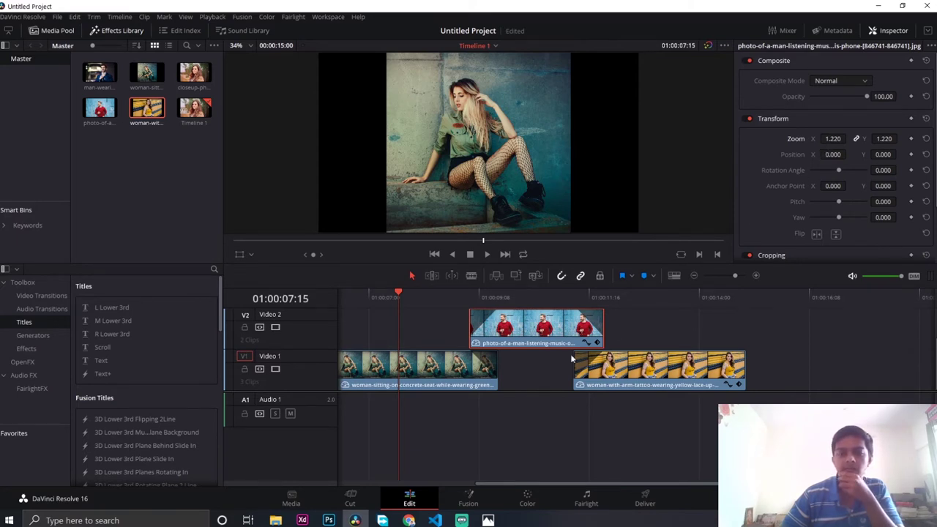
click(420, 372)
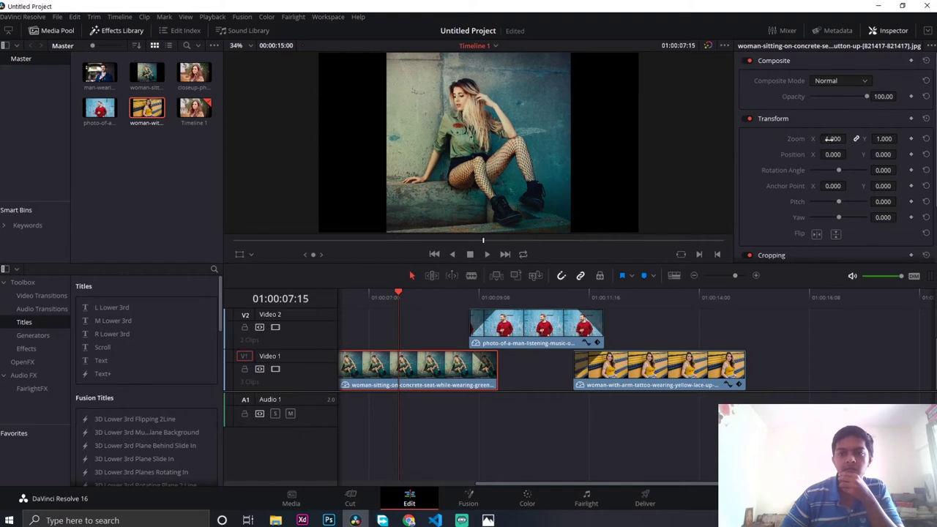
drag(833, 138, 877, 138)
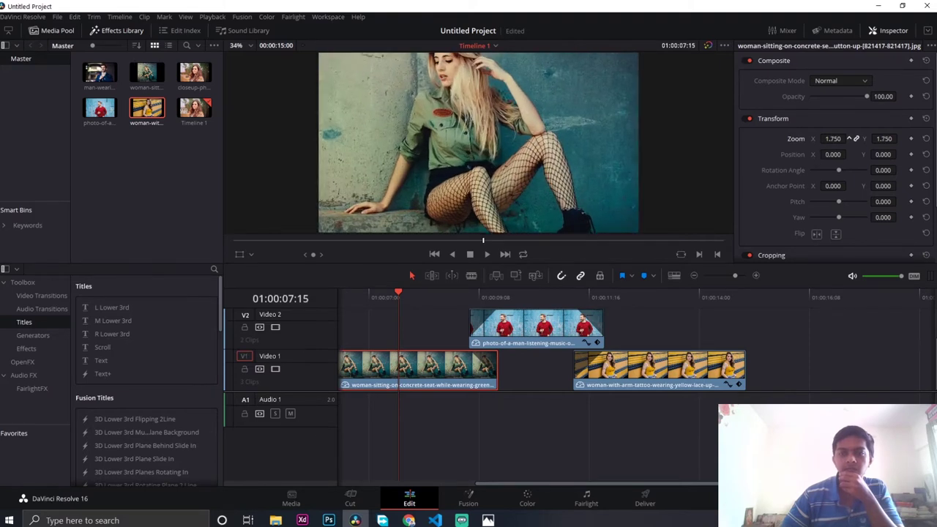
mouse_move(849, 139)
mouse_down()
mouse_move(872, 153)
mouse_move(852, 154)
mouse_up()
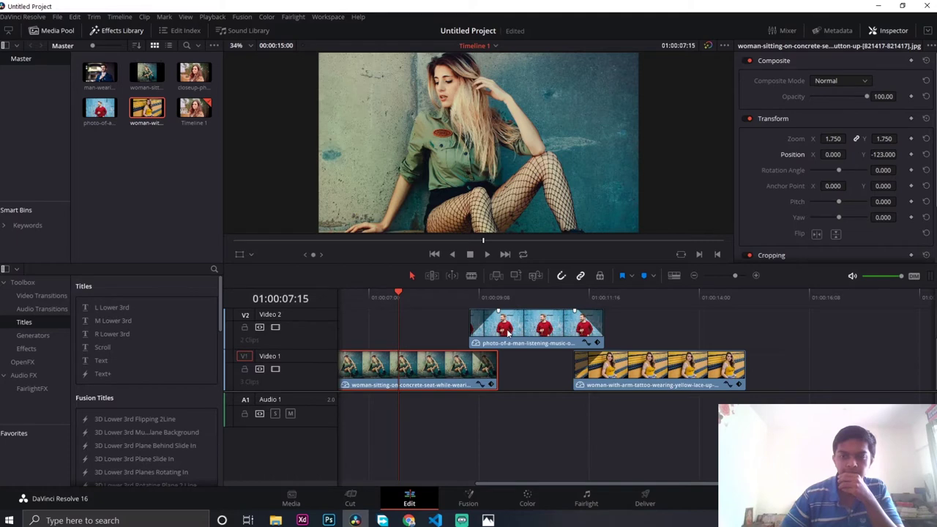
mouse_move(833, 138)
mouse_down()
mouse_move(823, 138)
mouse_move(863, 138)
mouse_move(849, 138)
mouse_up()
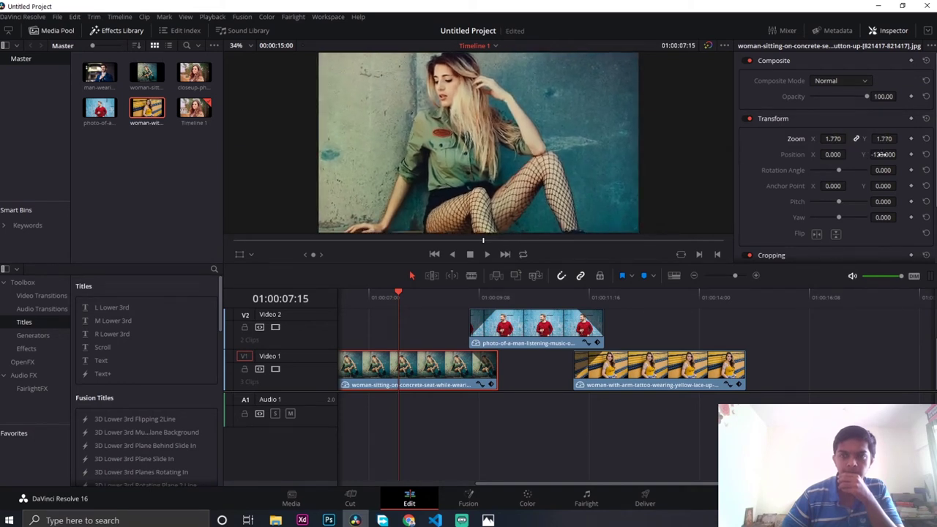
drag(884, 154, 869, 154)
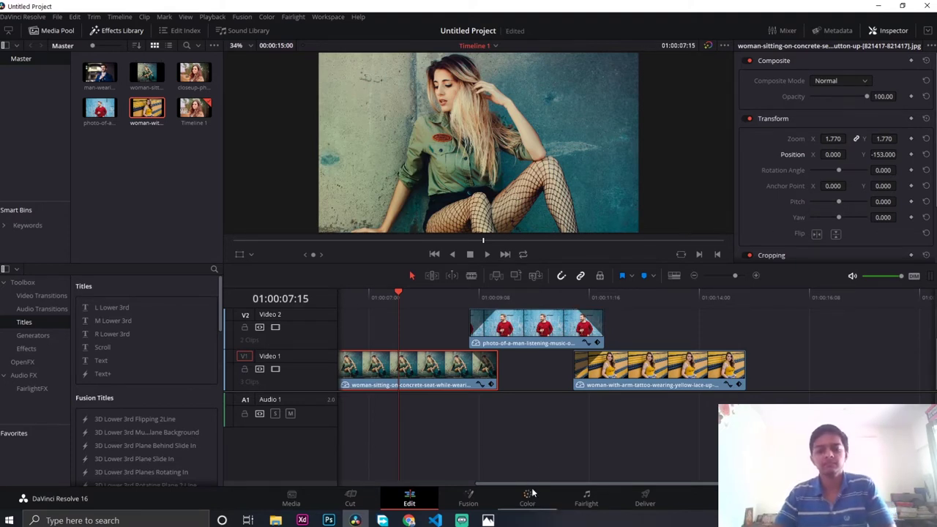
Enlarge the man-in-blue-suit clip on Video 2 to fill the frame with zoom 1.200 and Position Y -58
drag(536, 483, 428, 484)
click(467, 296)
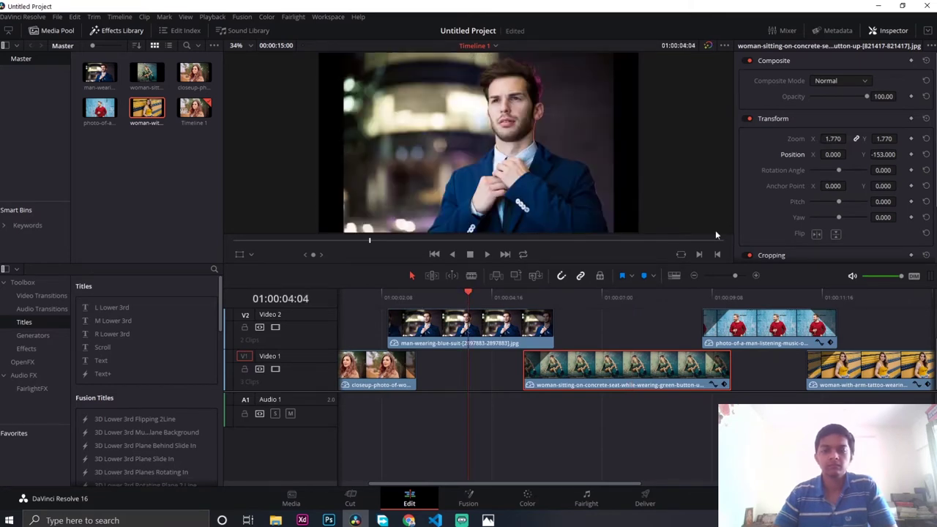
click(498, 330)
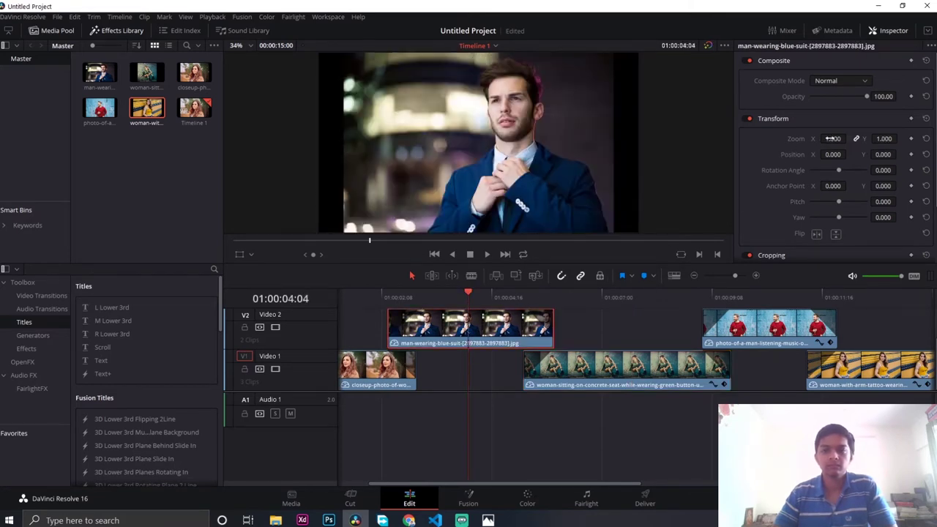
drag(832, 138, 880, 154)
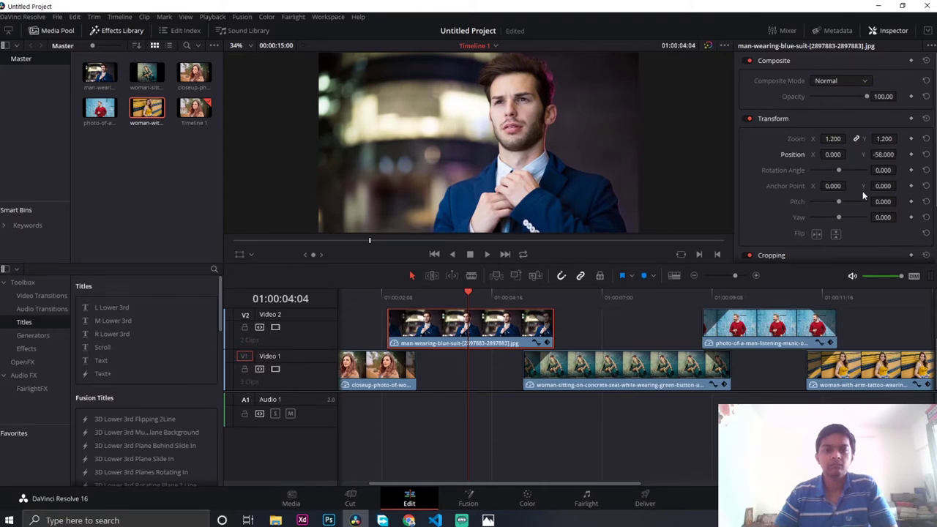
drag(561, 481, 520, 491)
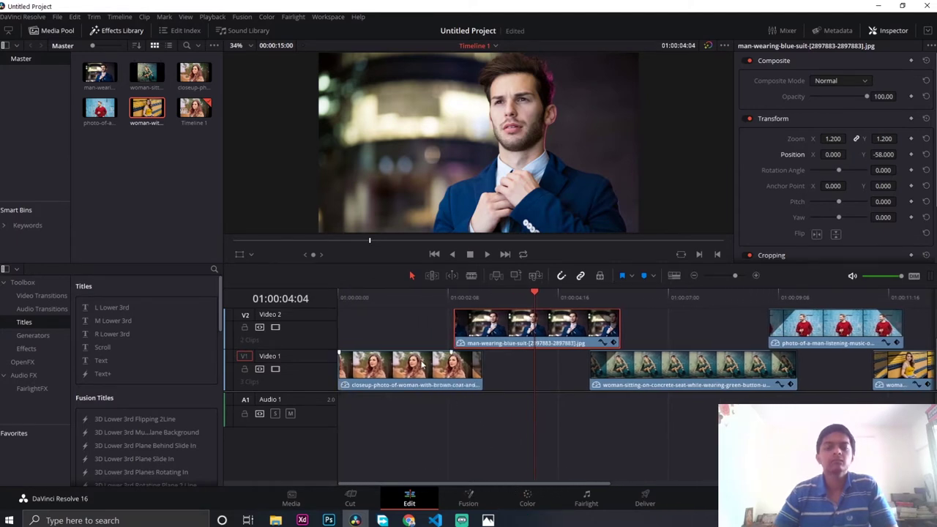
click(396, 296)
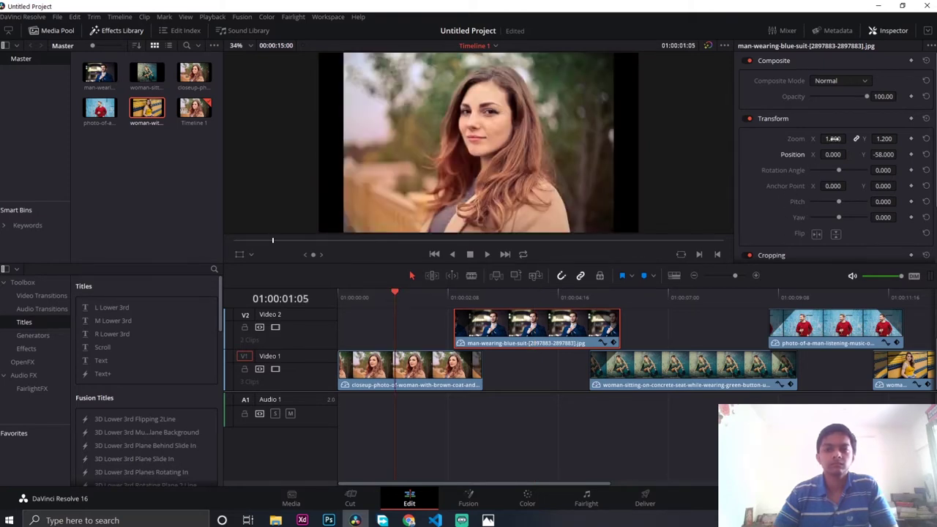
drag(841, 139, 849, 139)
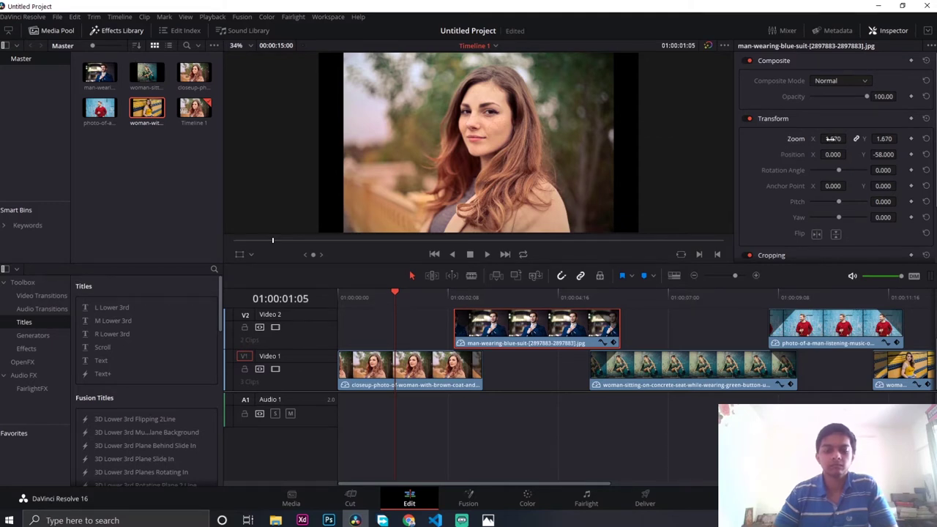
key(ctrl+z)
click(537, 293)
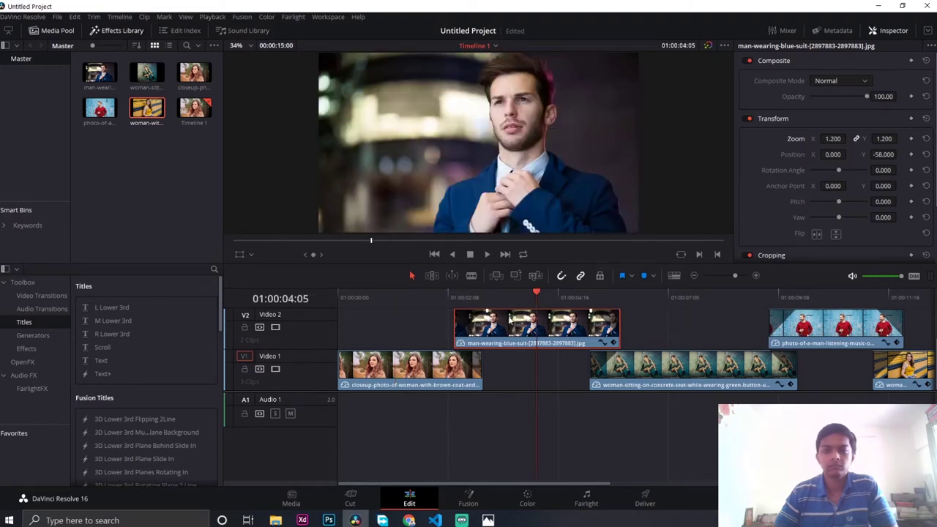
Enlarge the closeup woman clip at the timeline's start to zoom 1.210 and set its Position Y to -70
click(414, 370)
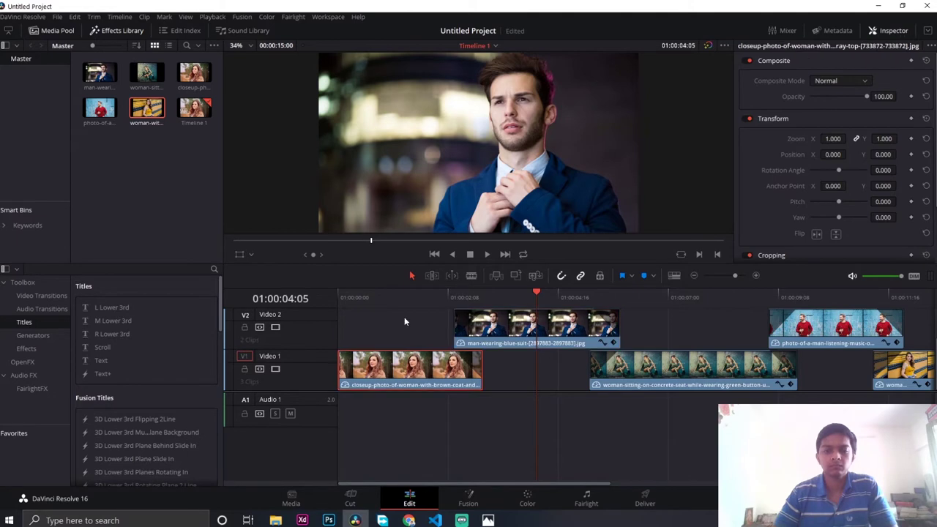
click(409, 295)
drag(832, 139, 893, 154)
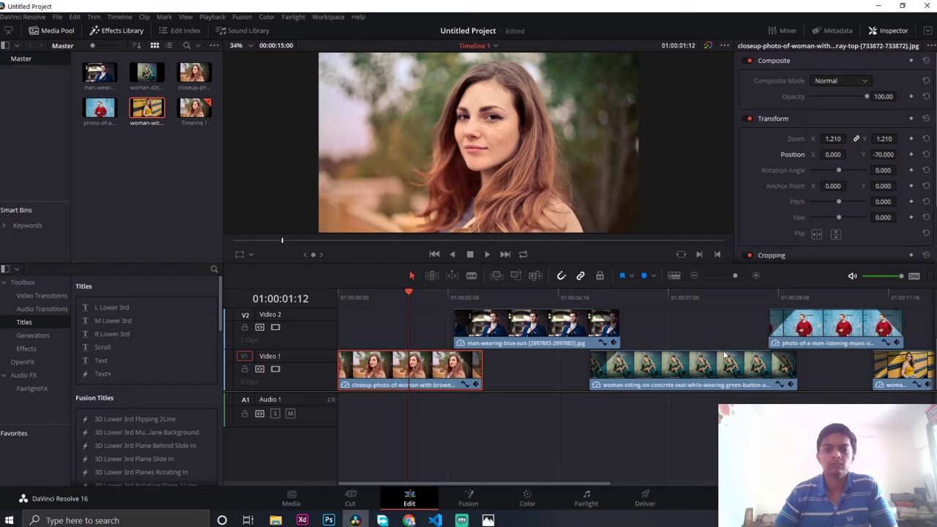
Go to the delivery settings and name the output file "home sec-3"
click(645, 497)
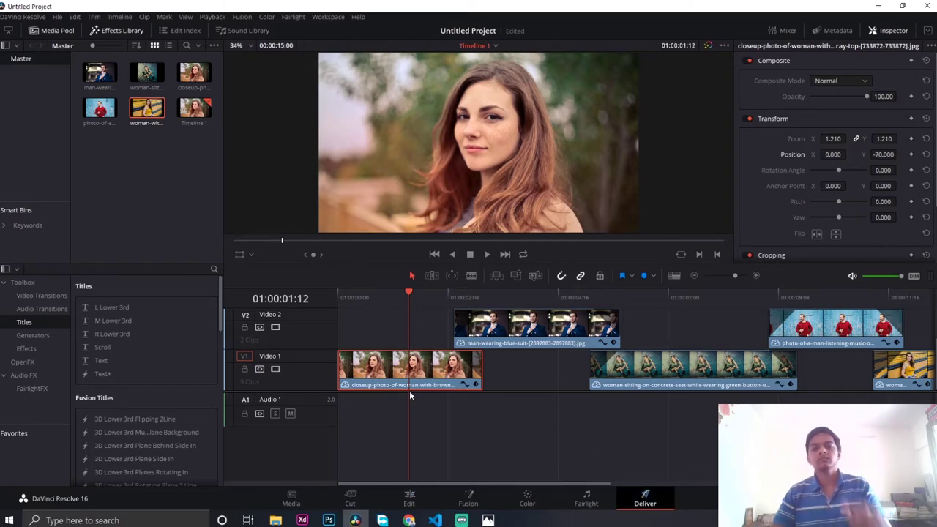
click(97, 115)
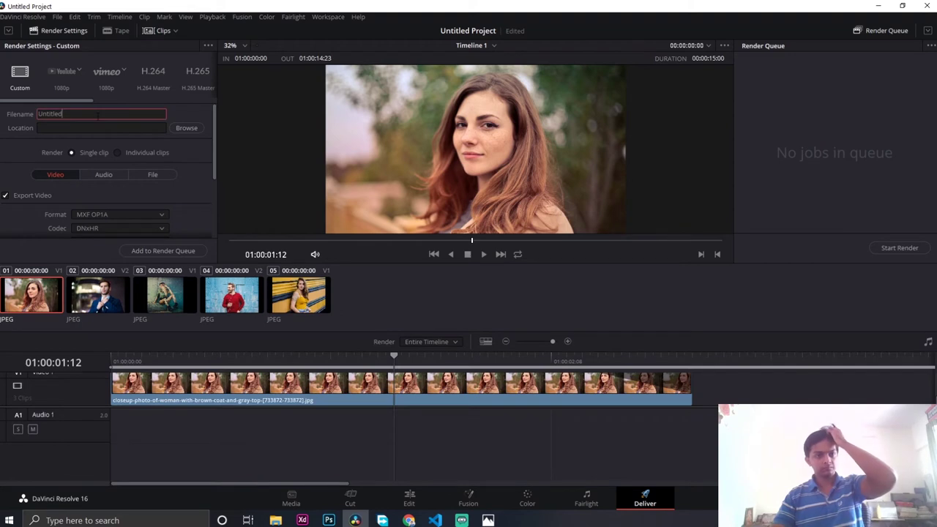
key(BackSpace)
key(BackSpace)
key(BackSpace)
key(BackSpace)
key(BackSpace)
key(BackSpace)
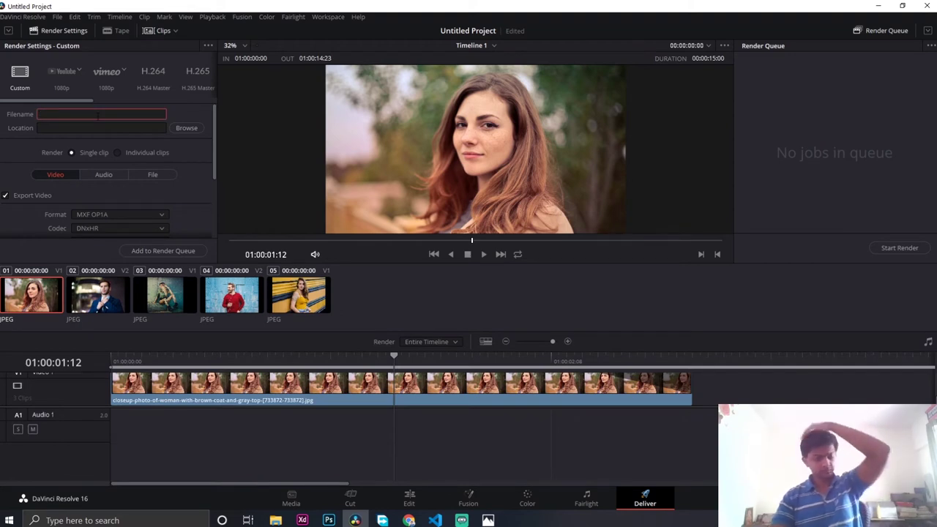
text(home sec-3)
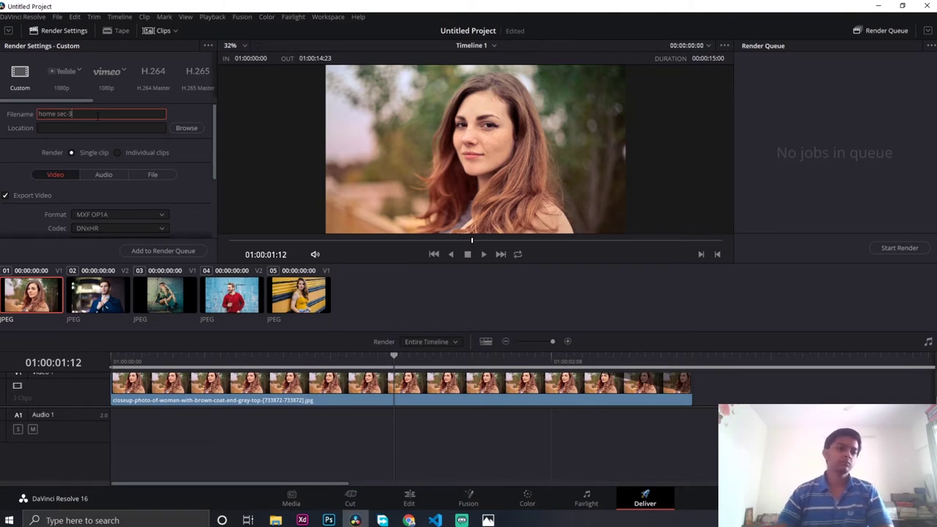
Set the output location to D:\ and the format to MP4, and add the job to the render queue
click(98, 128)
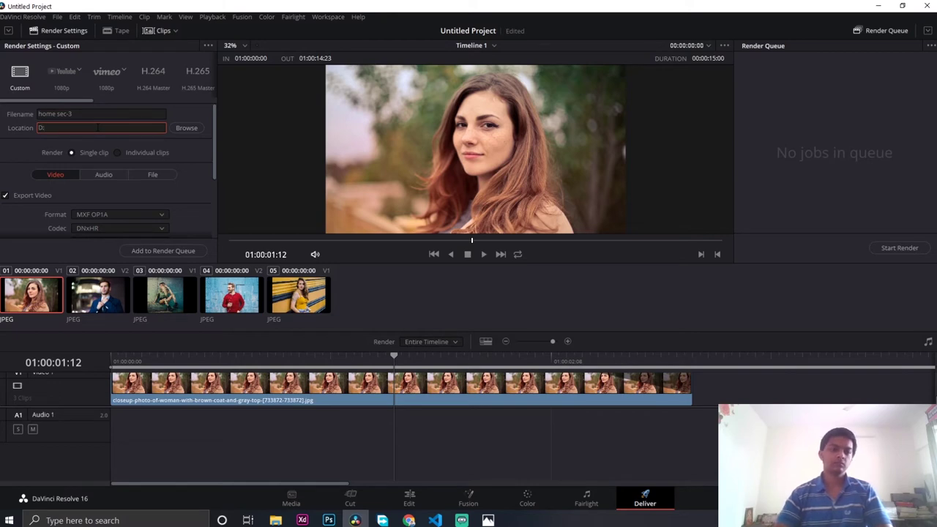
click(139, 214)
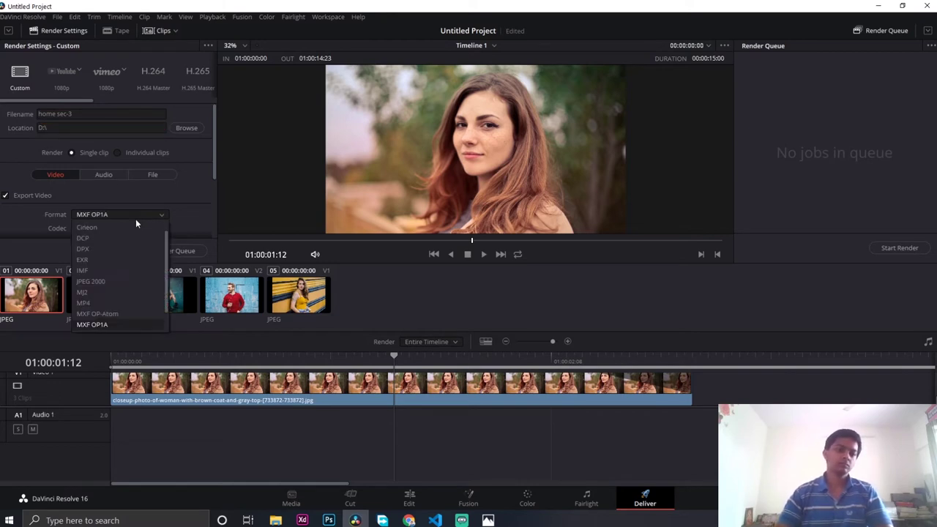
click(95, 306)
scroll(172, 205, down, 5)
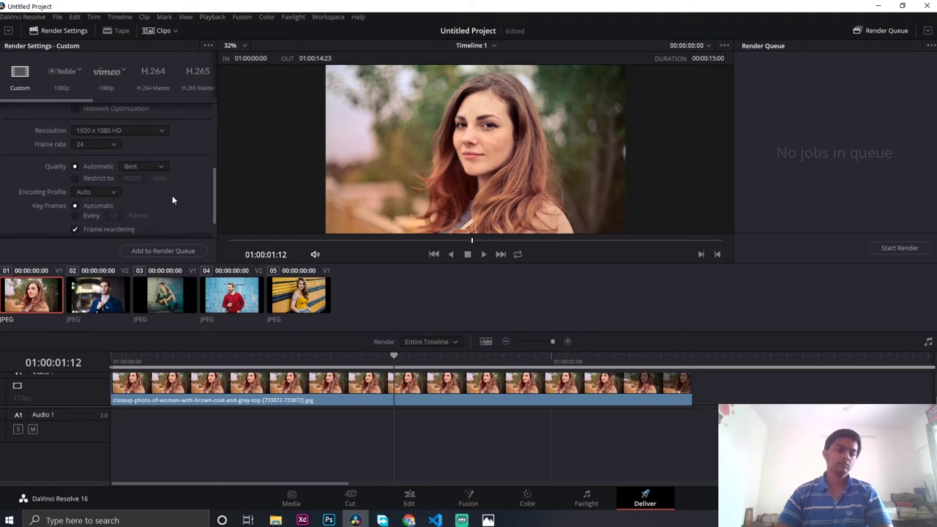
click(164, 251)
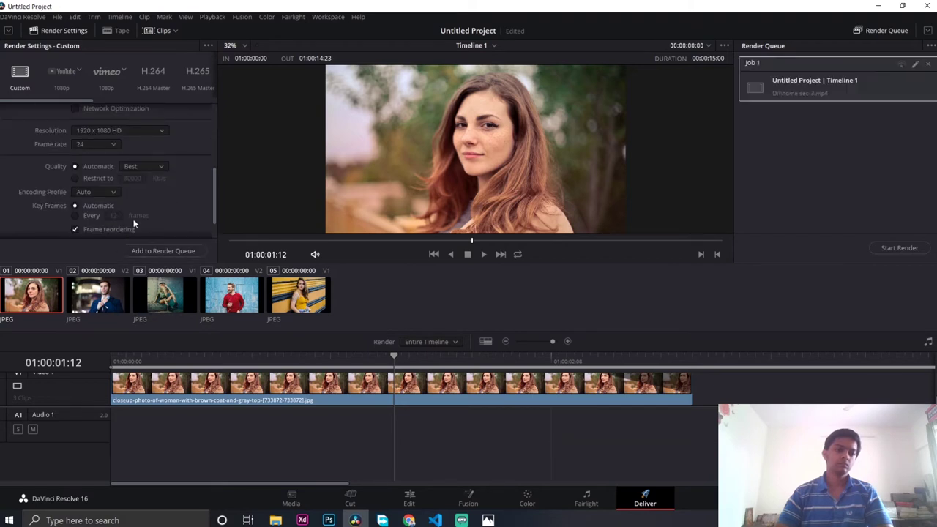
Queue a second render job with the High encoding profile and render it
click(104, 194)
click(96, 231)
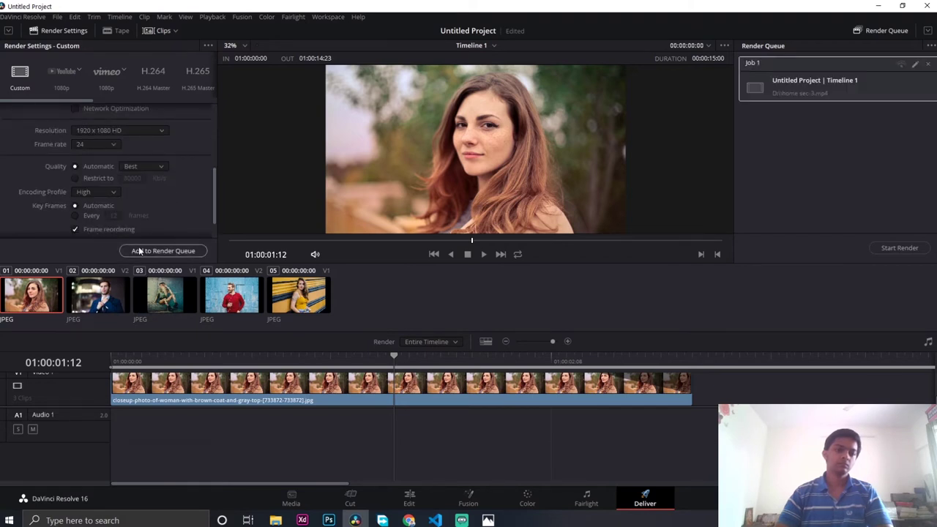
click(149, 250)
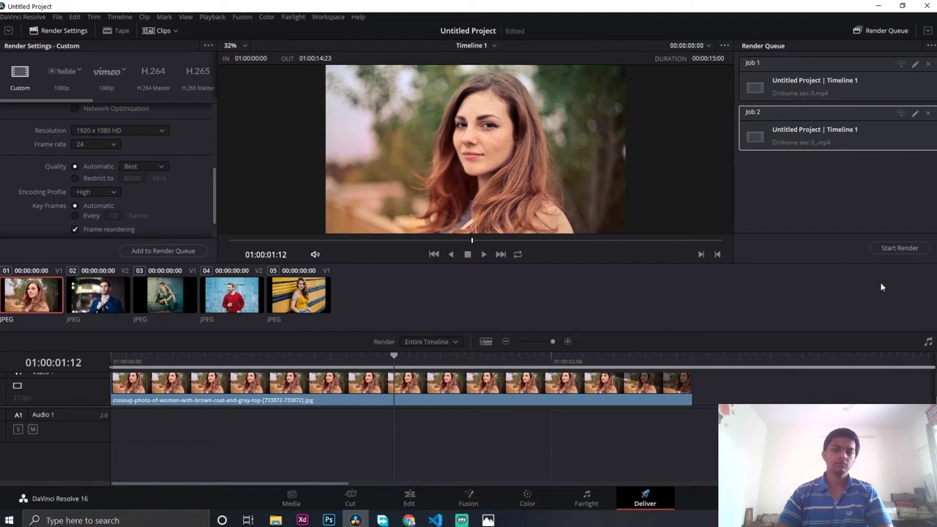
click(899, 248)
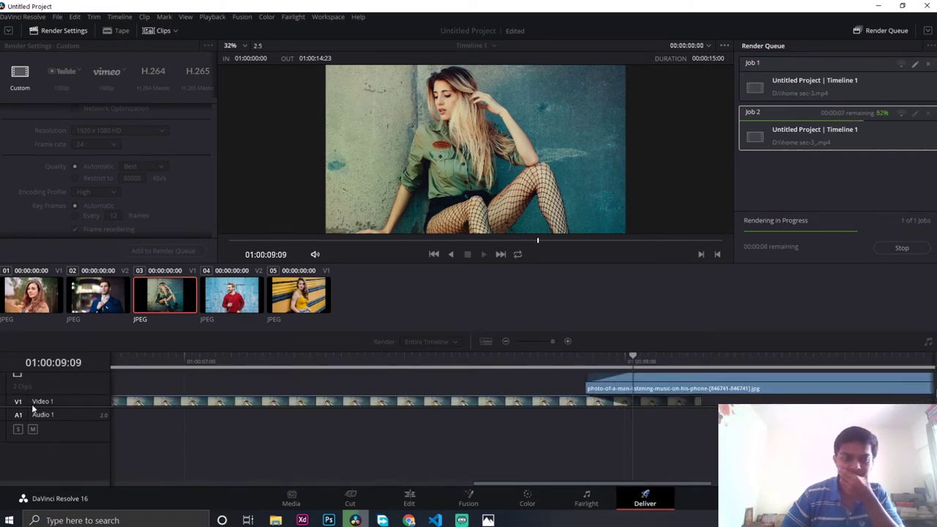
drag(56, 411, 54, 443)
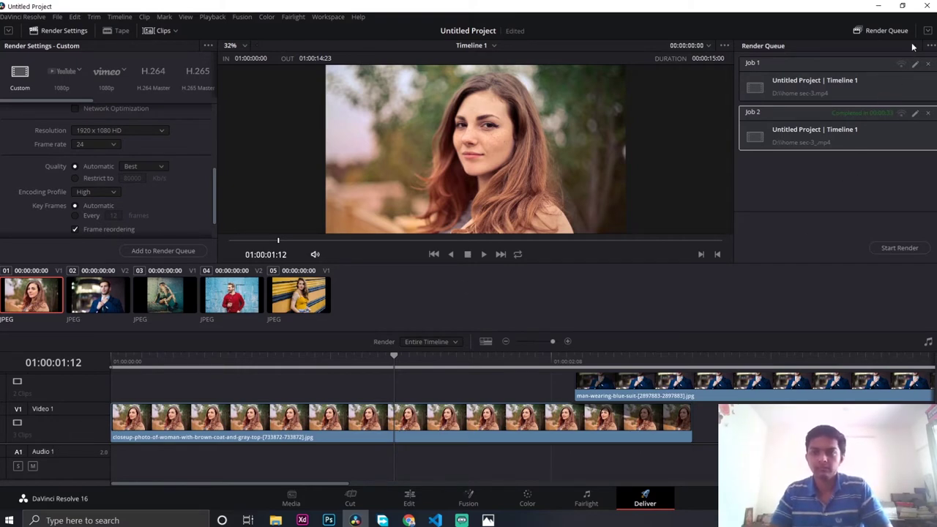
Close DaVinci Resolve and the open Photos window
click(926, 5)
click(441, 295)
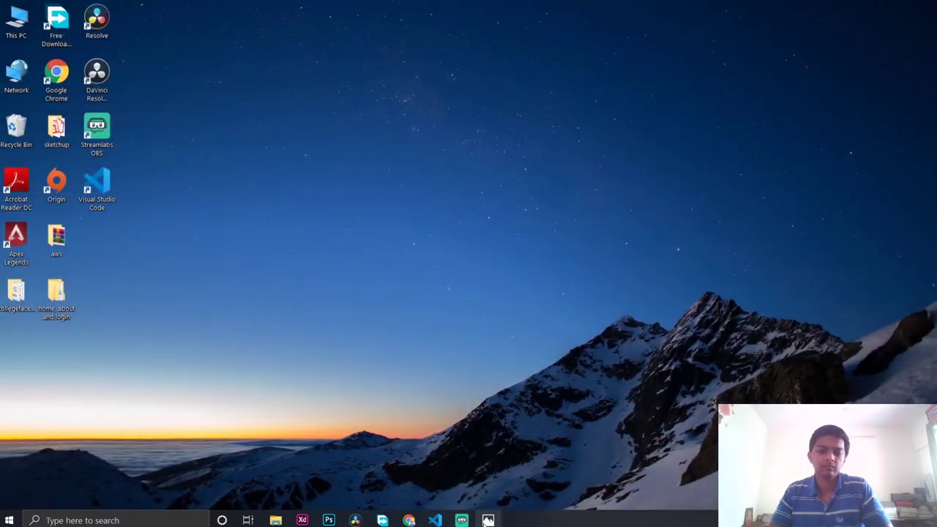
mouse_move(489, 516)
mouse_move(518, 442)
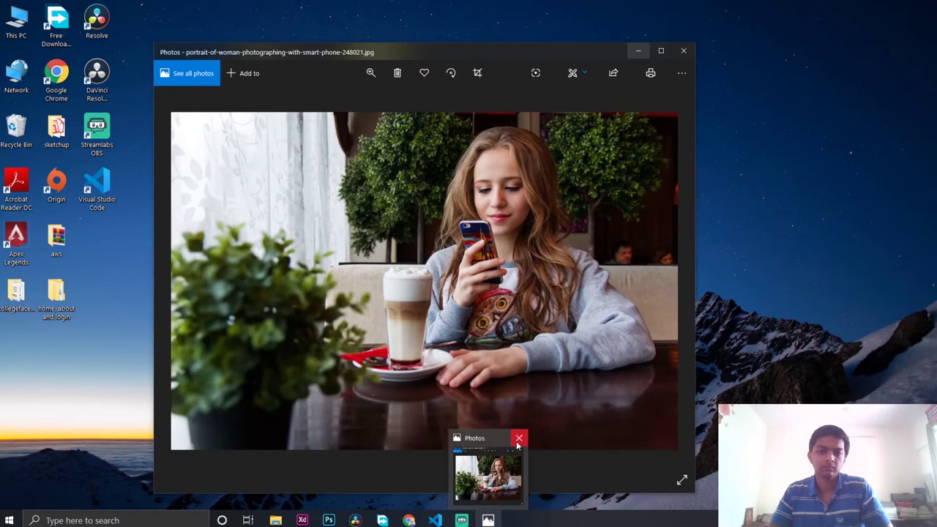
click(518, 439)
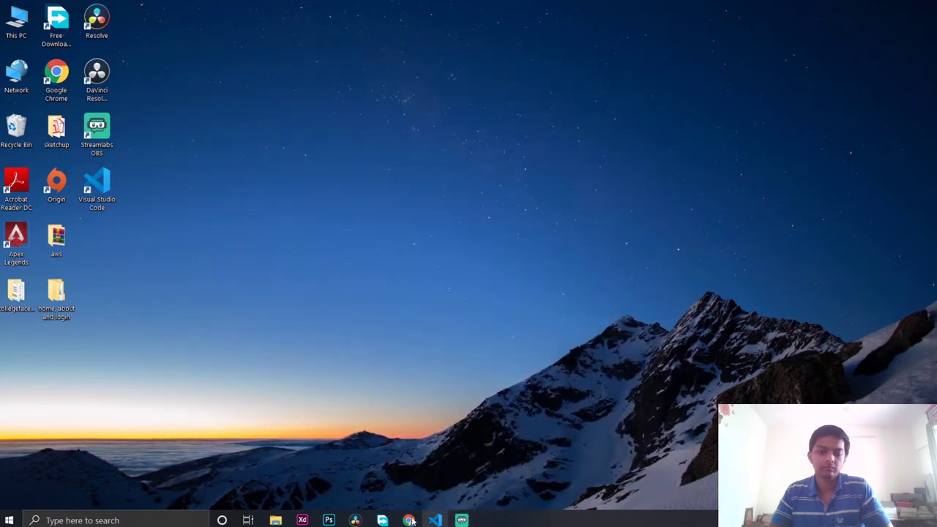
mouse_move(275, 516)
mouse_move(288, 493)
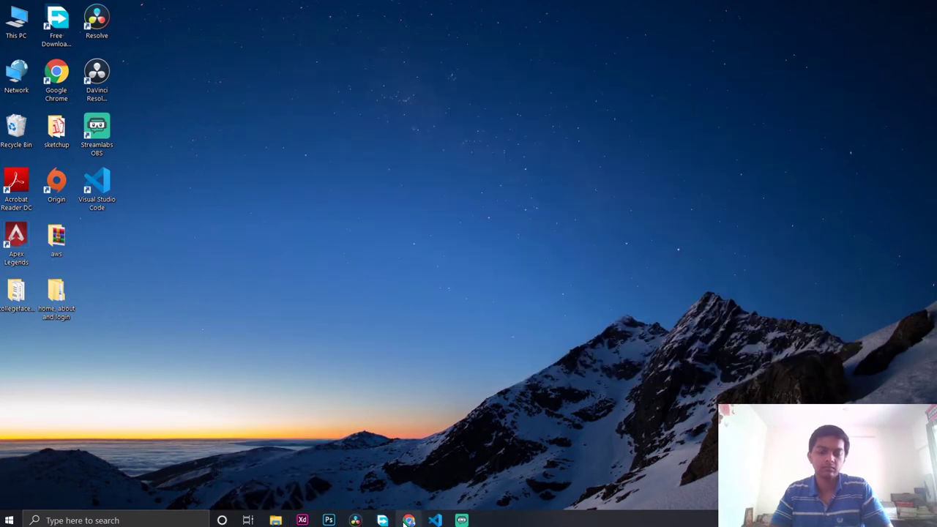
Open Google Chrome and switch to the browser profile used for the YouTube channel
click(409, 520)
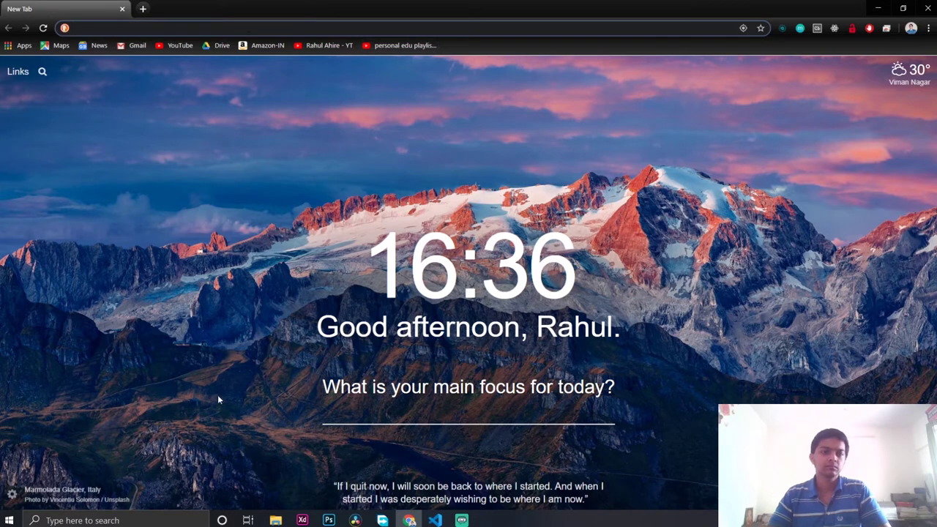
click(911, 29)
click(789, 241)
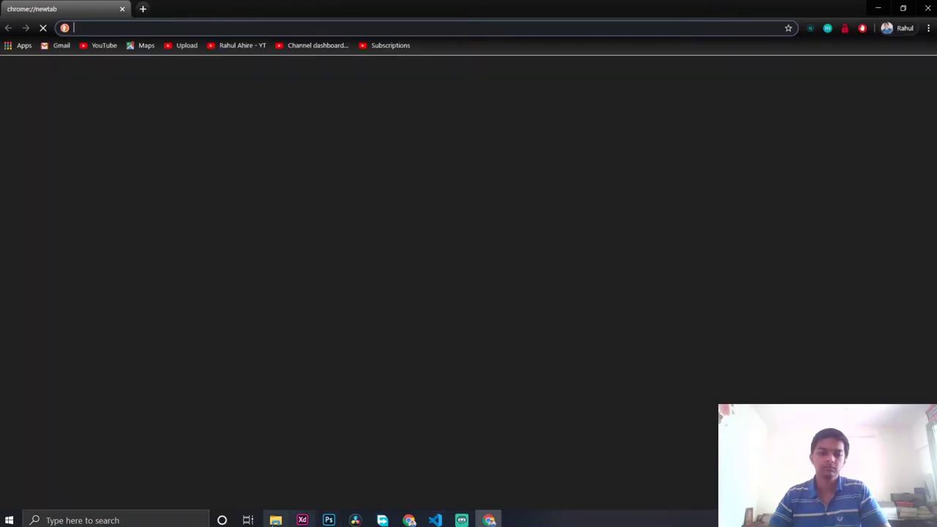
Open New Volume (D:) in File Explorer and select the rendered home sec-3_ video
mouse_move(275, 519)
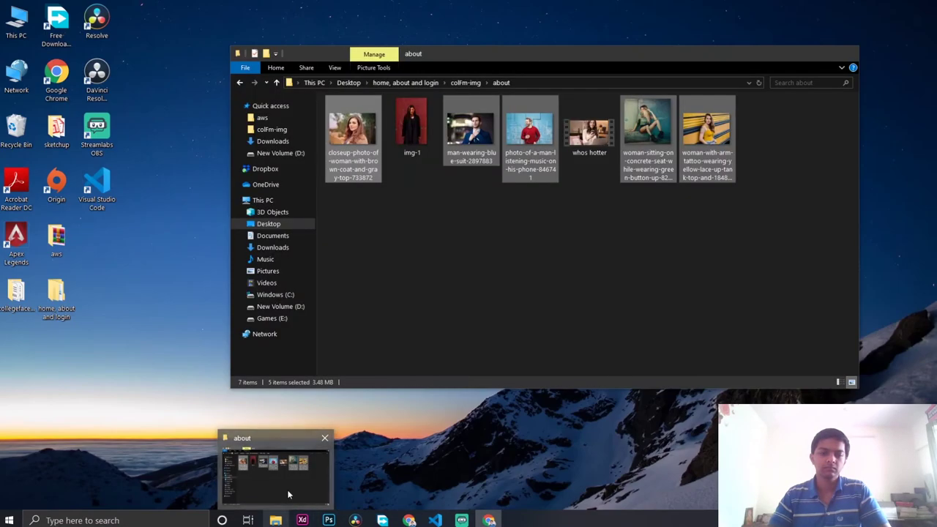
click(289, 492)
click(280, 153)
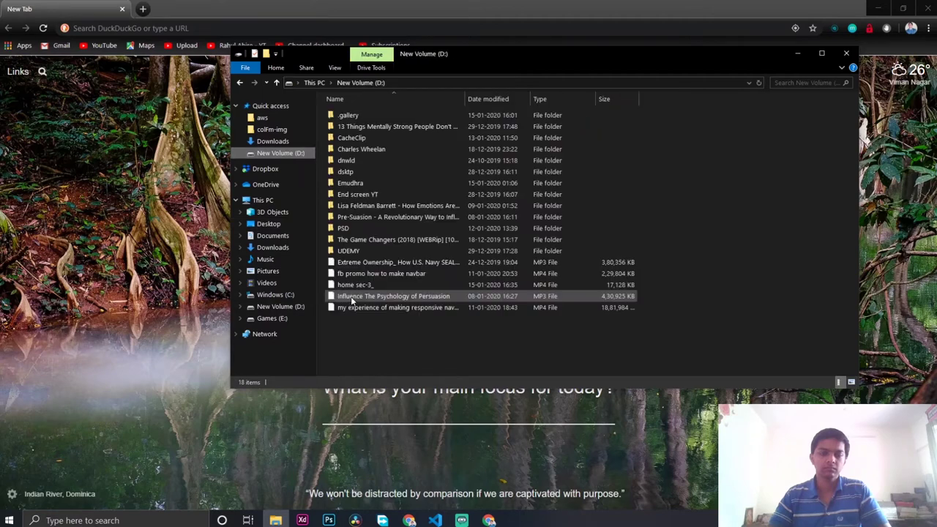
click(361, 285)
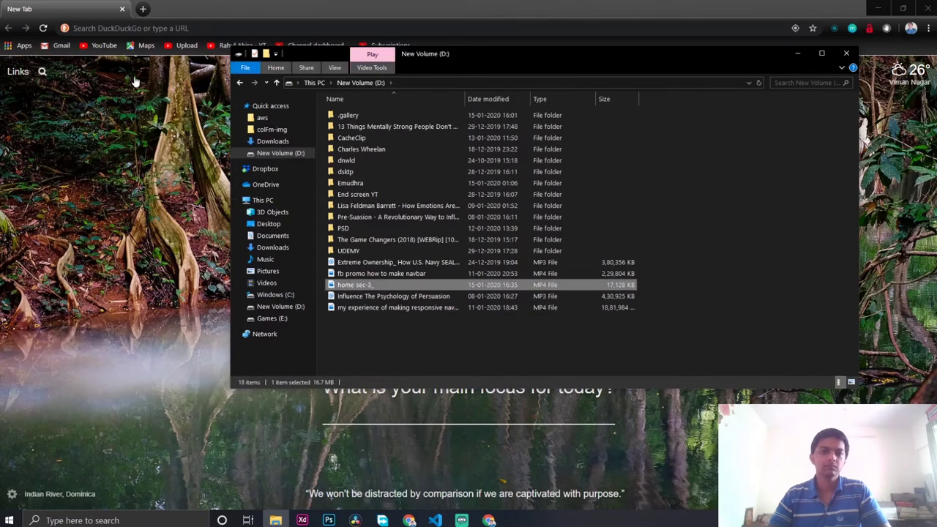
Open YouTube's upload page in Chrome and upload the home sec-3_ file from File Explorer
click(51, 70)
click(186, 46)
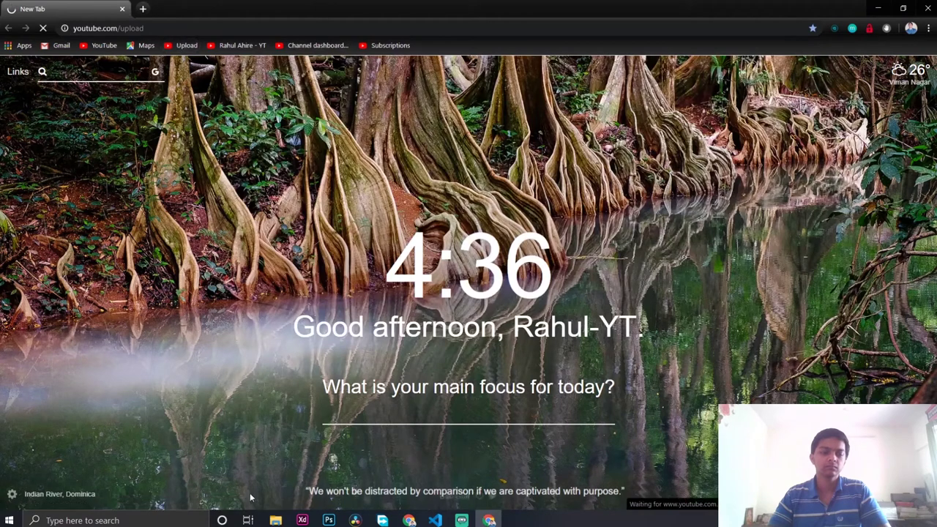
click(273, 519)
drag(452, 49, 685, 68)
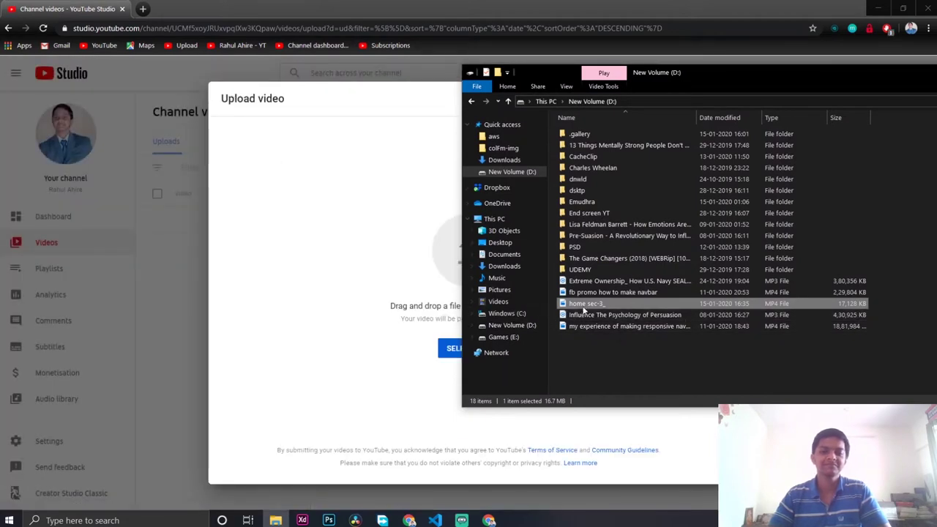
drag(583, 311, 346, 285)
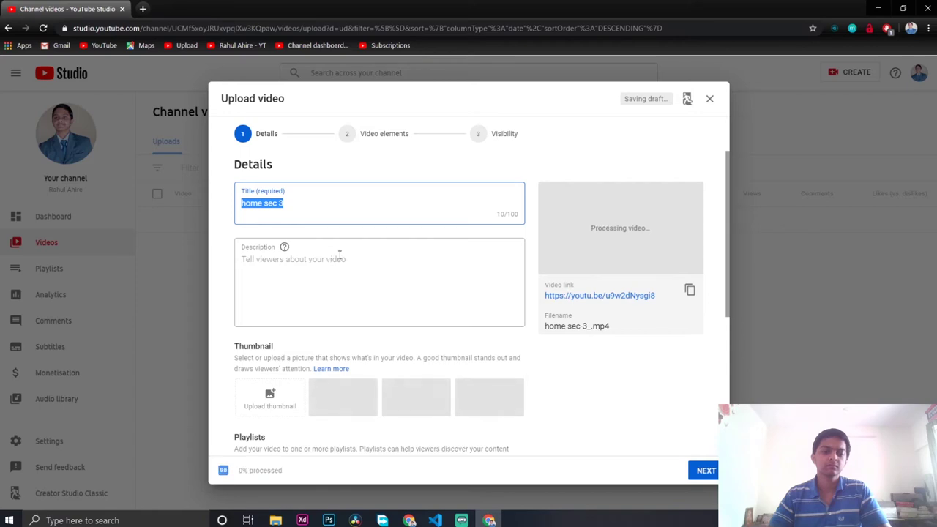
Set the uploaded video's visibility to Unlisted and return to its details
click(479, 133)
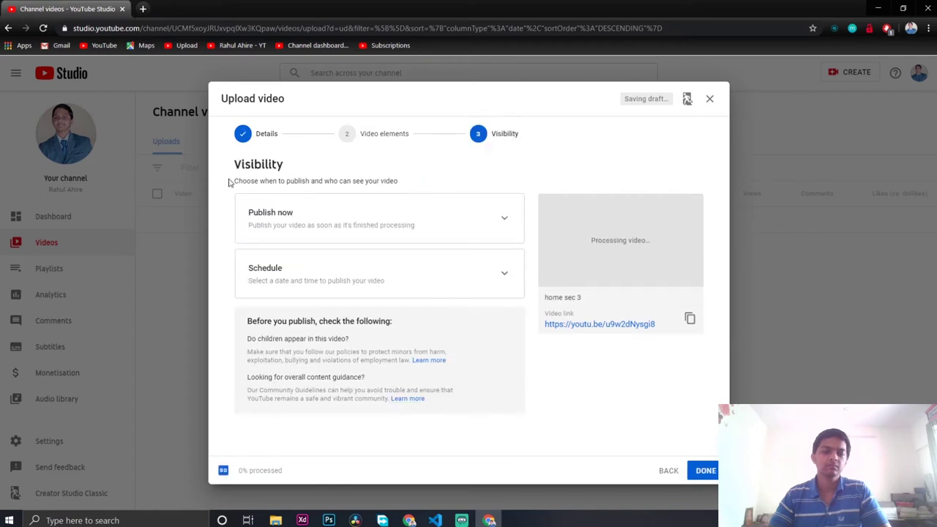
click(269, 209)
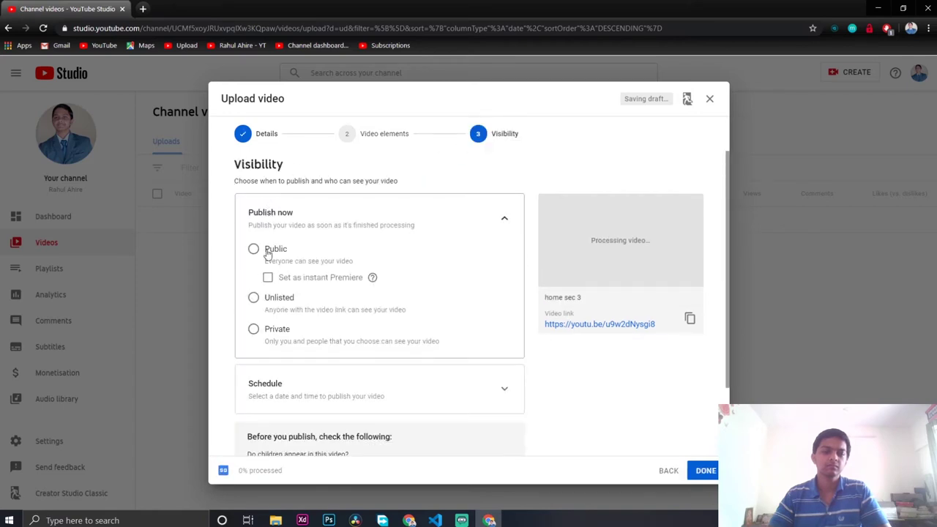
click(253, 298)
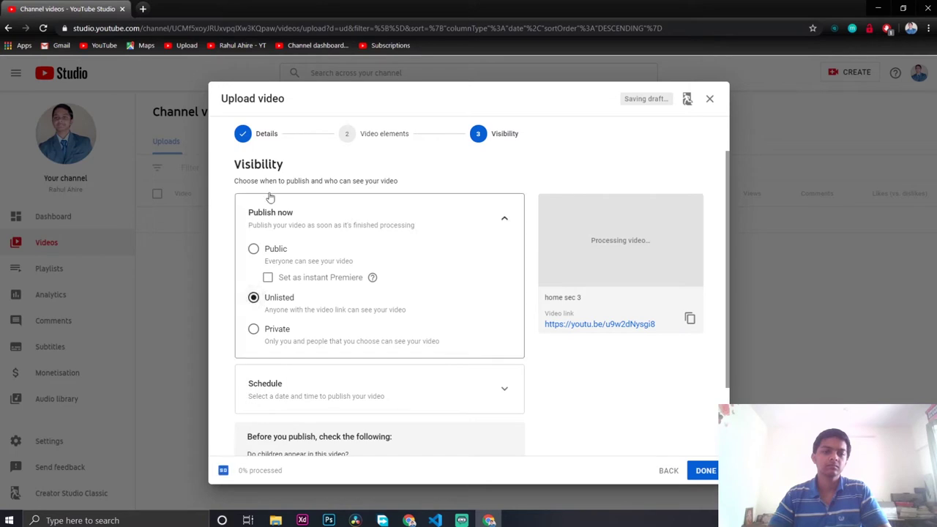
click(256, 132)
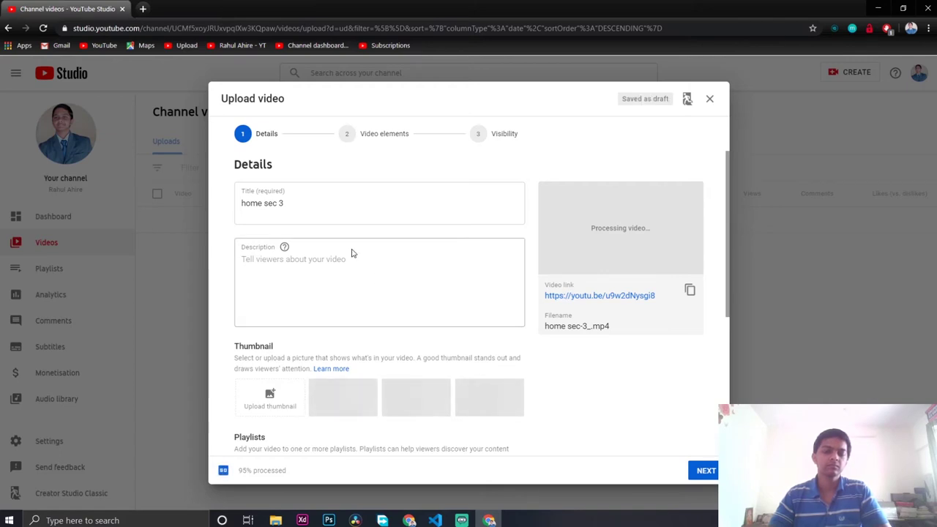
Copy the video link and publish the unlisted home sec 3 video
click(689, 290)
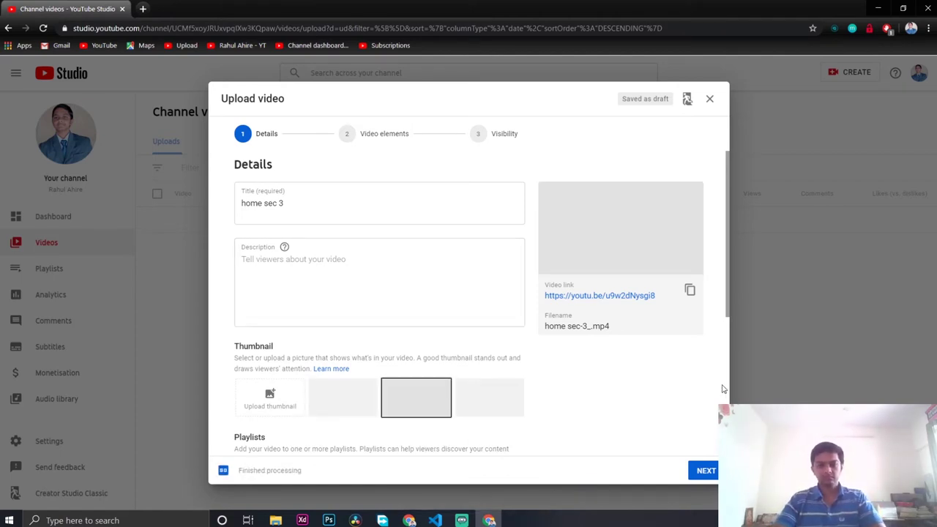
click(709, 476)
click(701, 474)
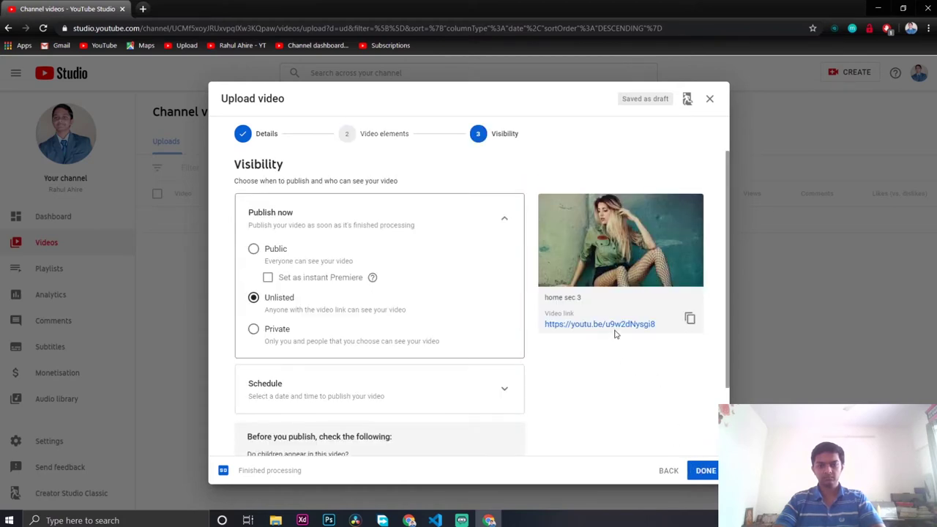
click(706, 472)
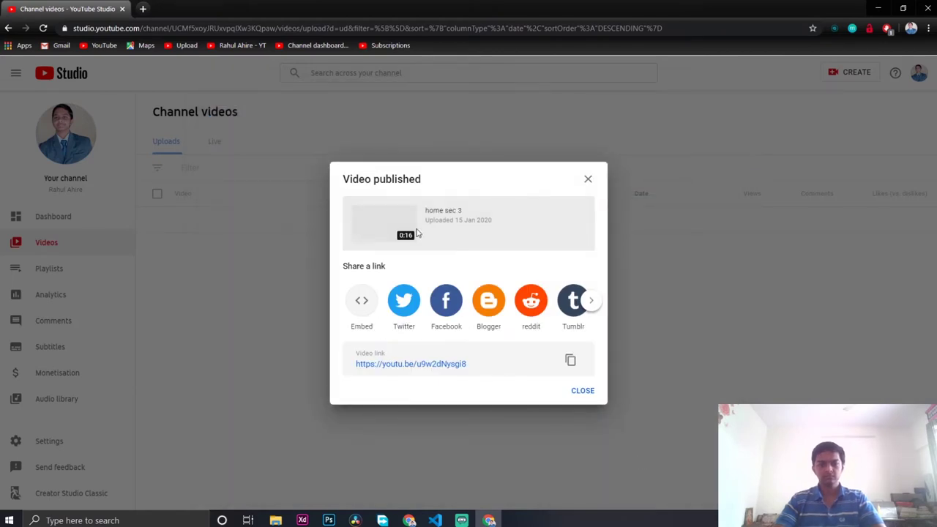
View the published video on YouTube, then open 4K Video Downloader and paste the copied video link
click(392, 367)
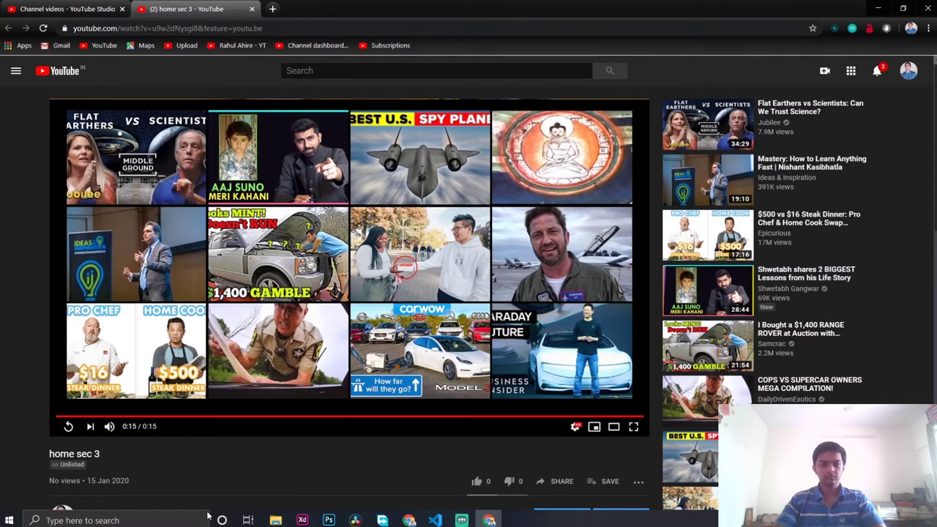
click(144, 520)
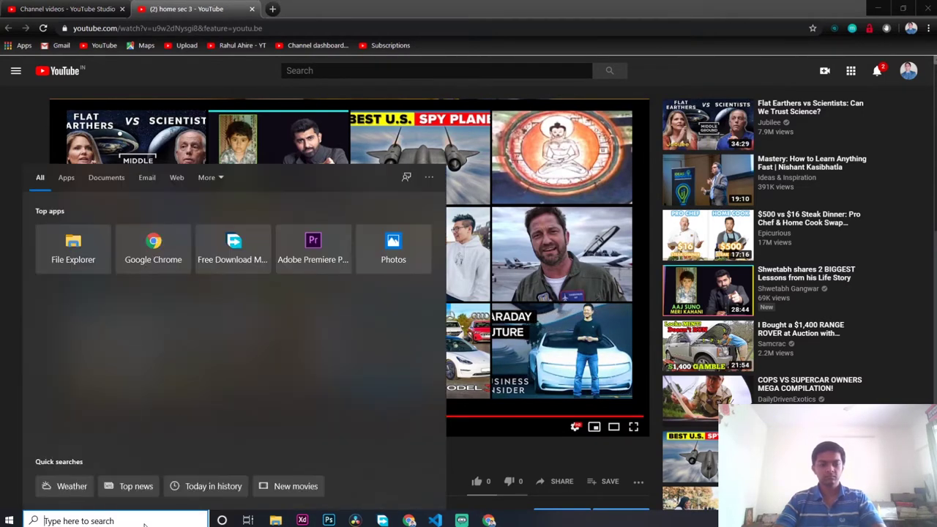
text(4k)
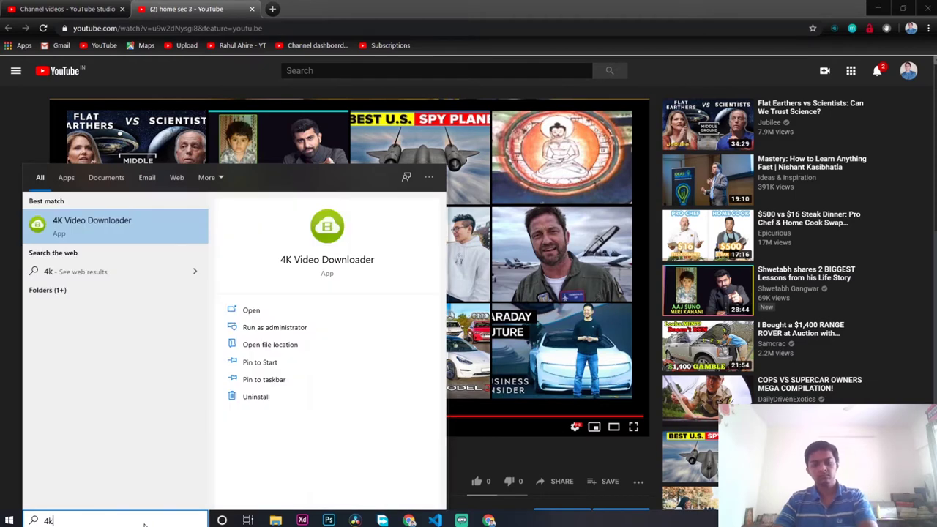
key(Escape)
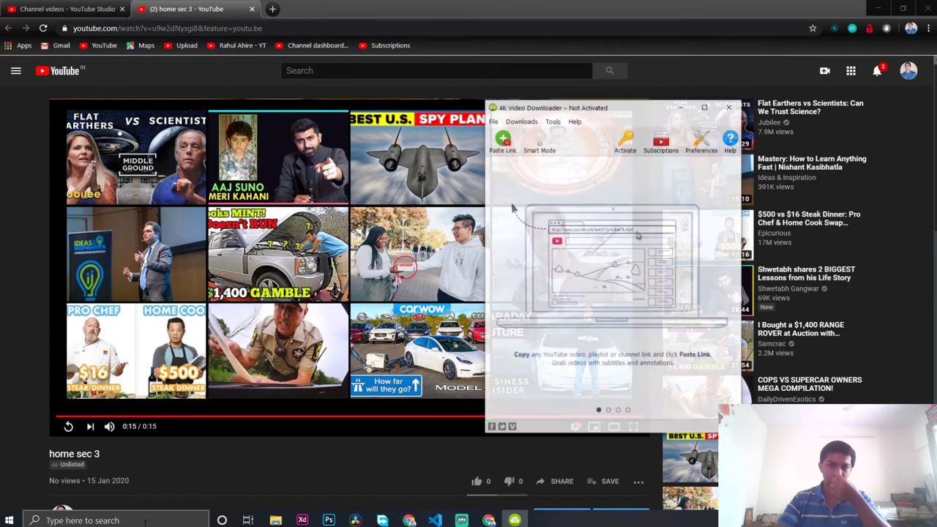
click(501, 140)
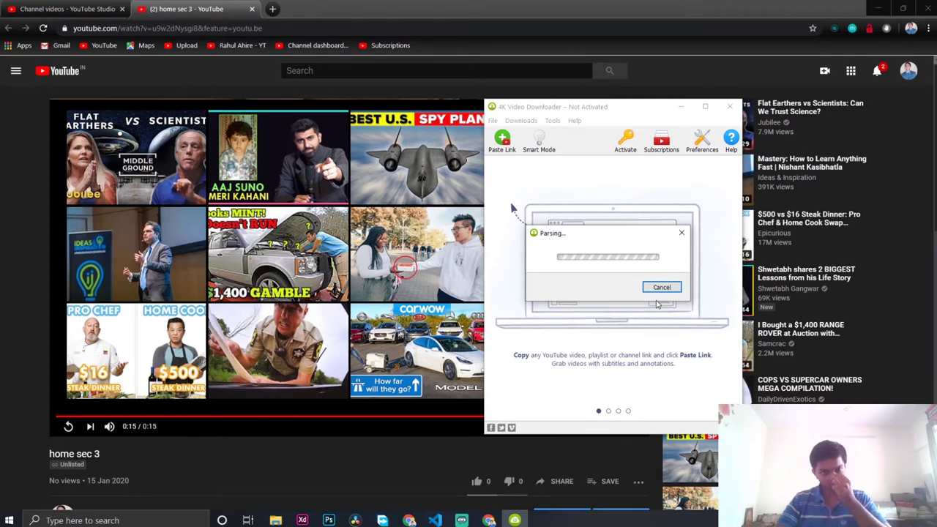
Close the video's browser tab and download home sec 3 as a 1080p MP4 in 4K Video Downloader
click(252, 10)
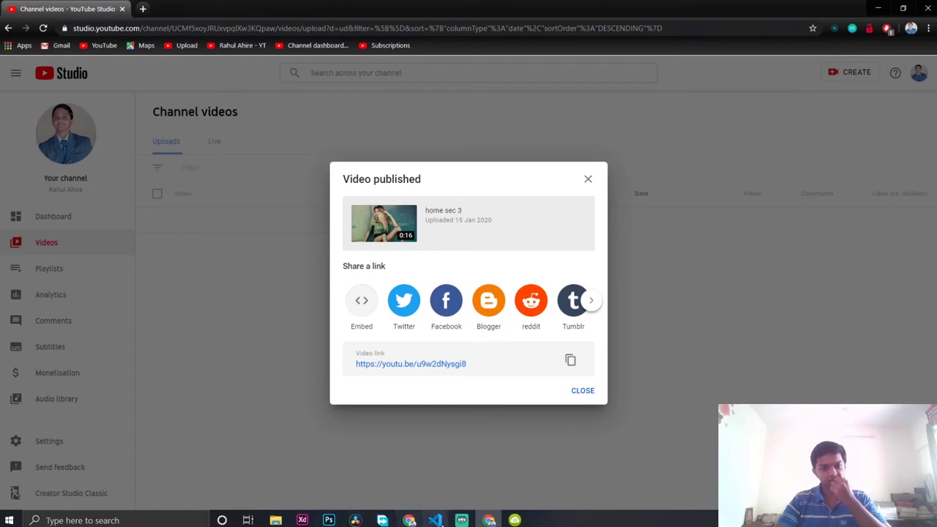
click(514, 519)
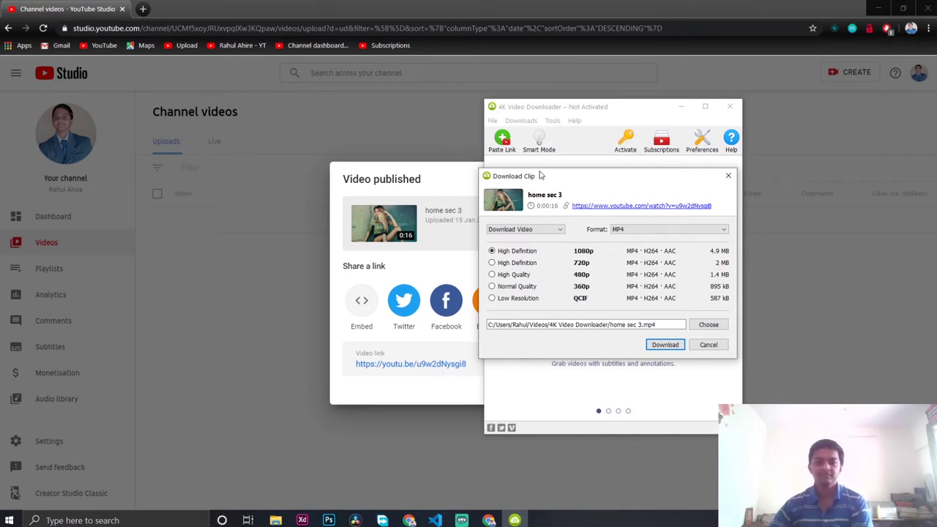
drag(540, 181, 540, 164)
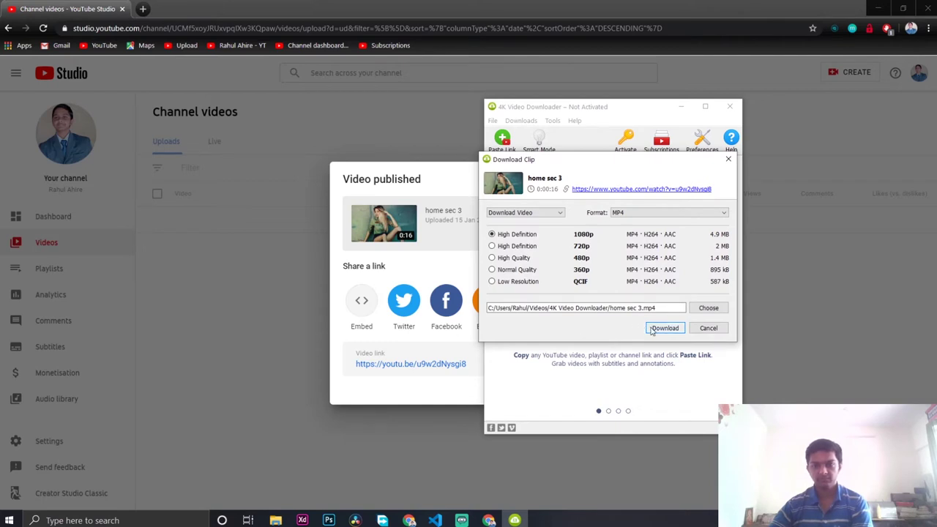
click(663, 328)
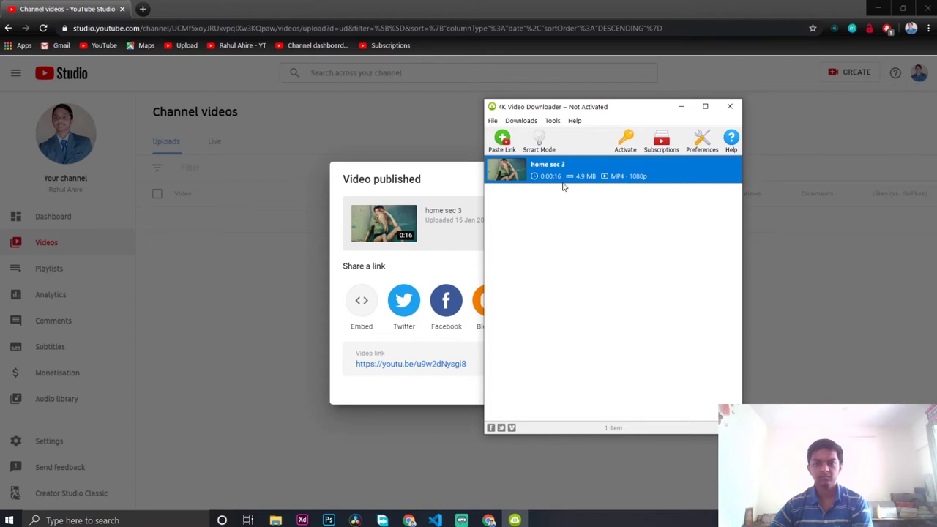
Return to YouTube Studio, dismiss the published-video dialog and permanently delete home sec 3 from the channel videos
click(295, 183)
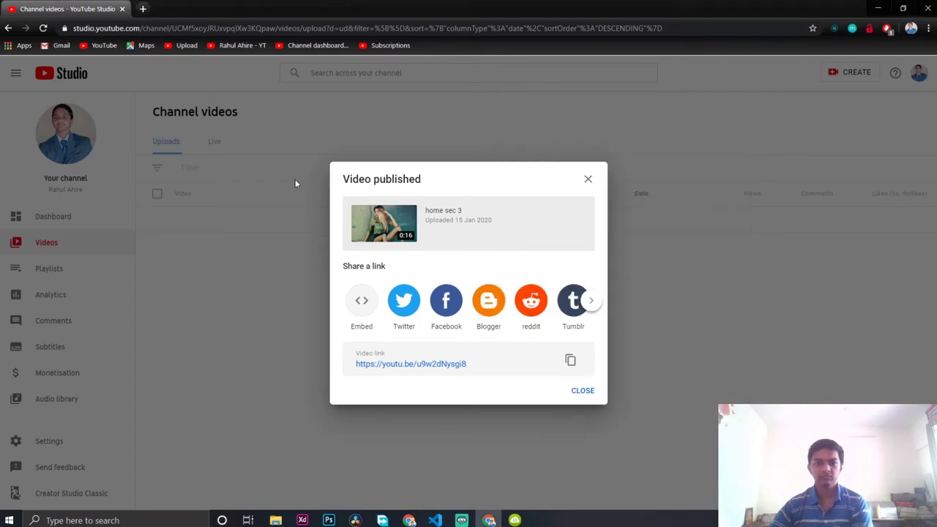
click(587, 180)
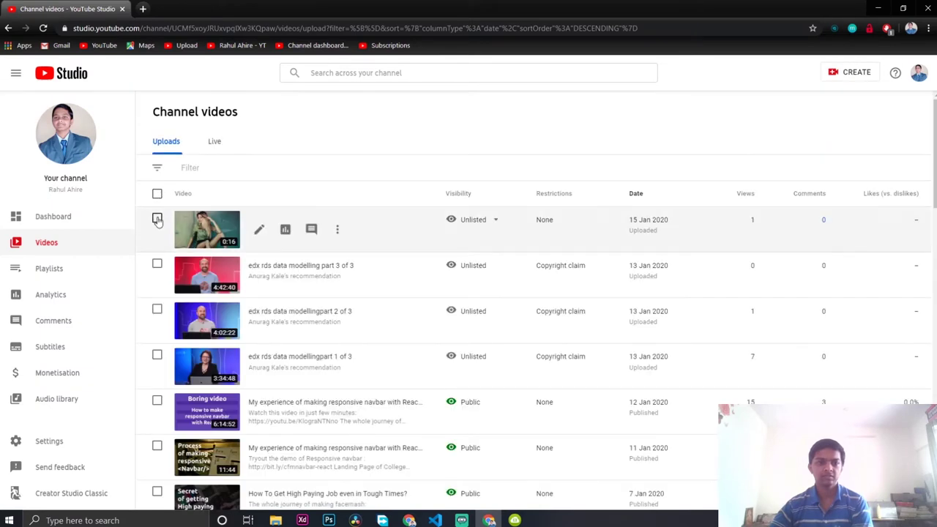
click(157, 219)
click(406, 201)
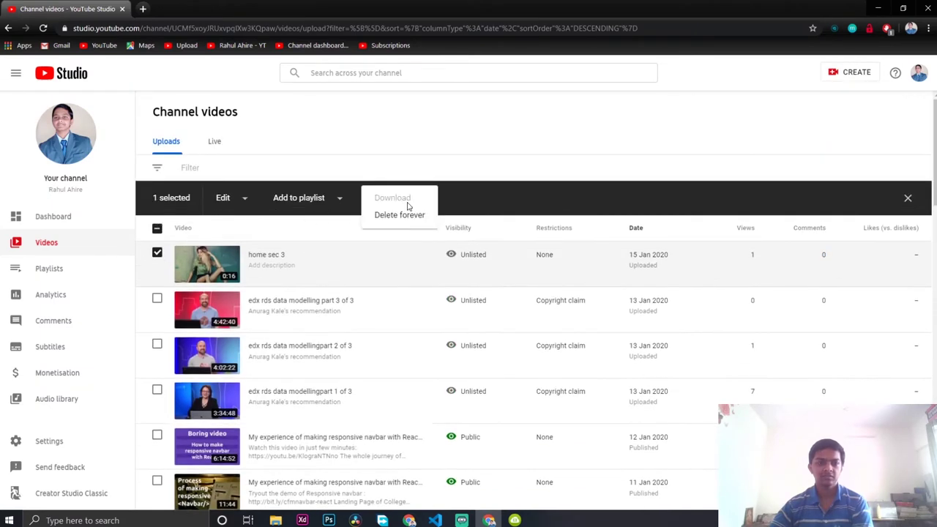
click(400, 215)
click(484, 300)
click(578, 332)
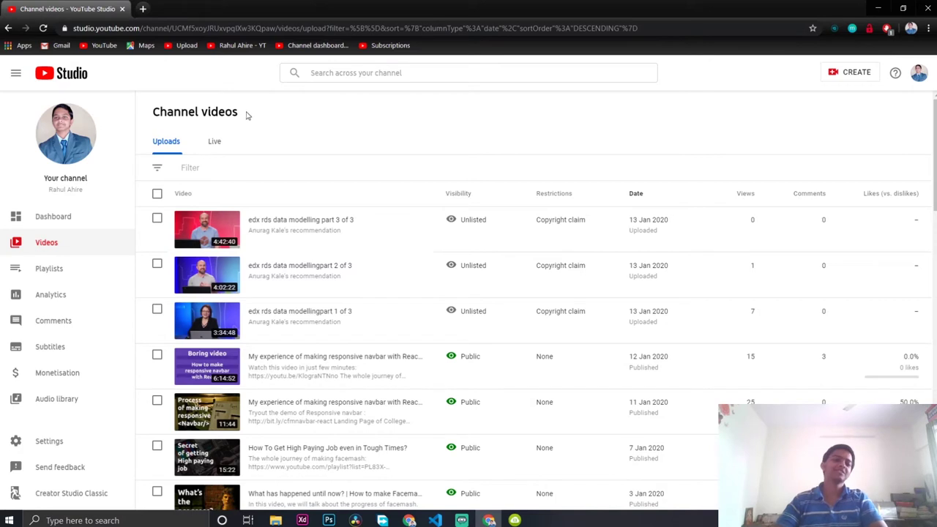
drag(238, 111, 155, 117)
click(290, 117)
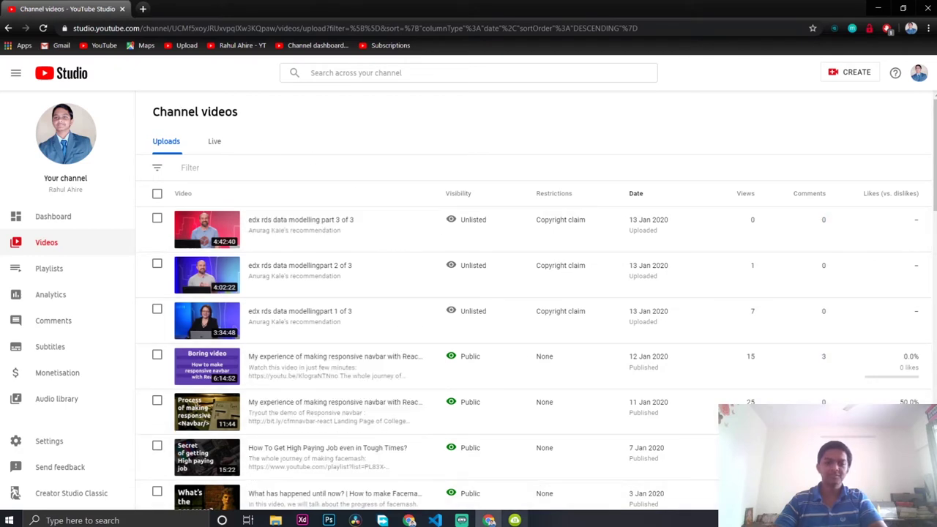
Show the downloaded home sec 3 file in its folder from 4K Video Downloader
click(514, 520)
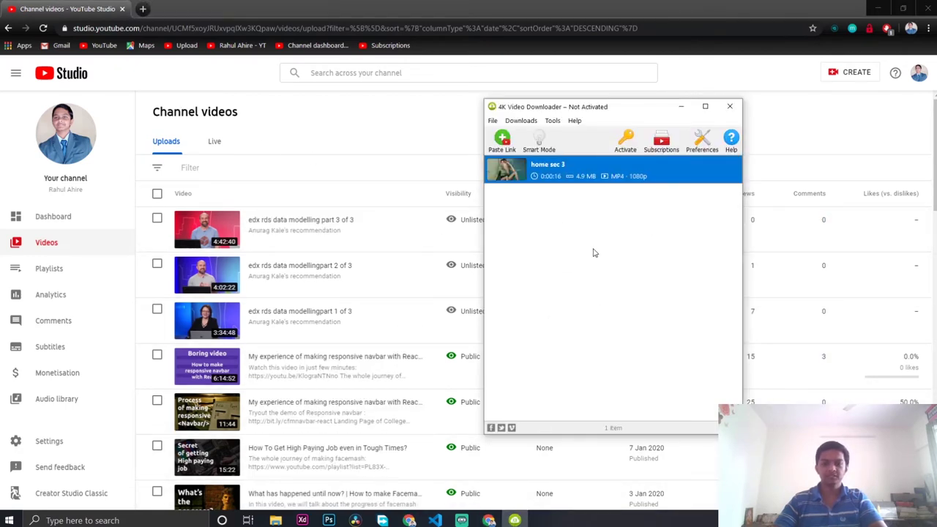
right_click(733, 180)
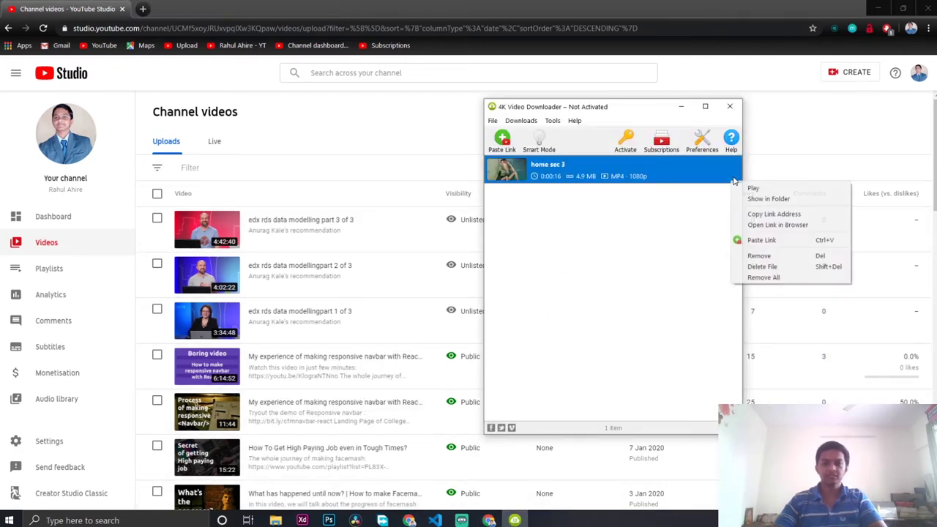
click(744, 199)
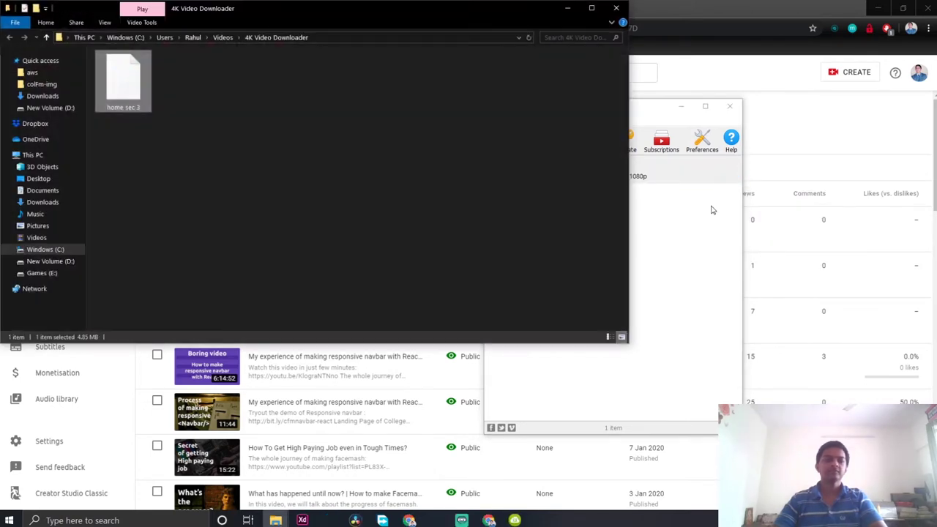
click(685, 208)
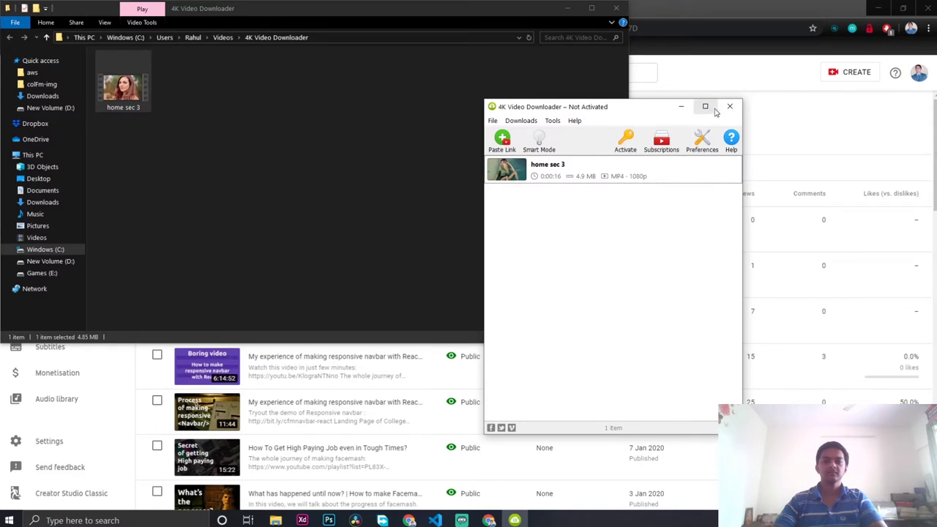
click(414, 121)
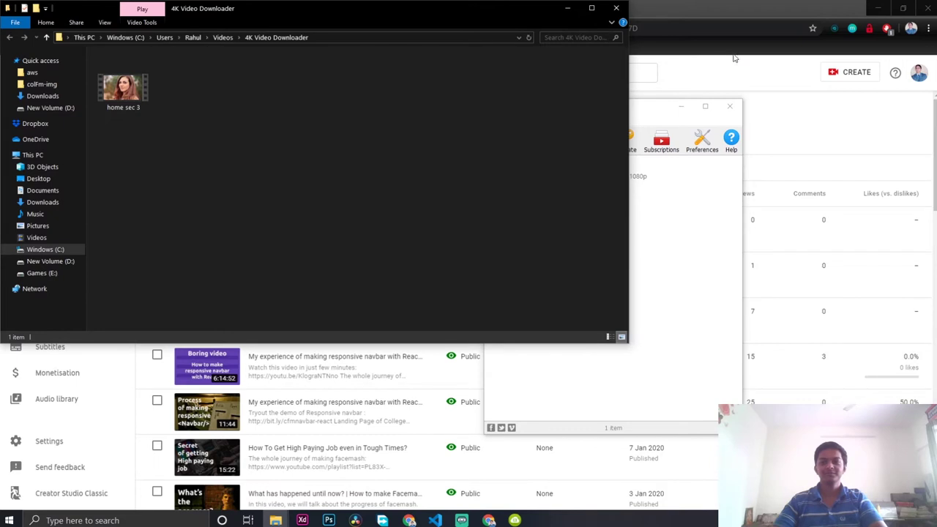
click(657, 115)
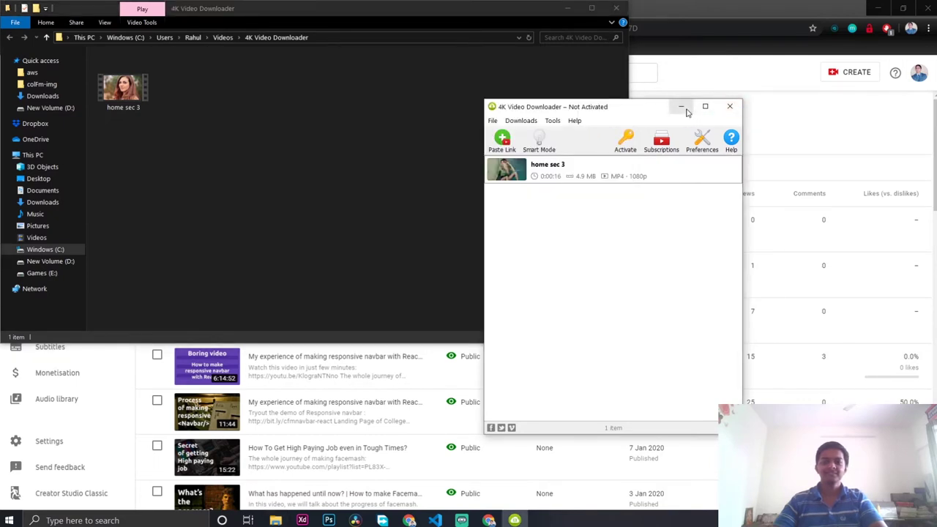
Start a new YouTube Studio video upload with the home sec 3 file from the 4K Video Downloader folder
click(680, 106)
click(830, 73)
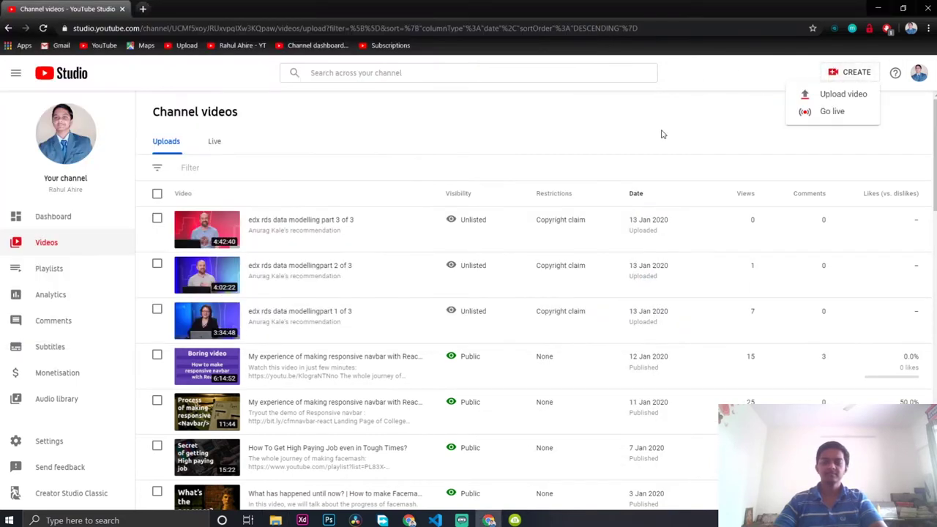
click(841, 94)
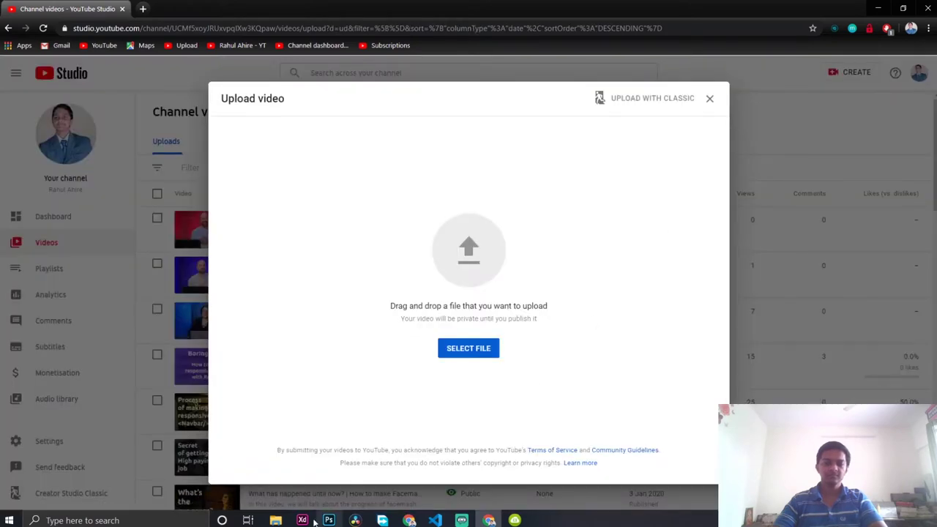
mouse_move(275, 519)
click(333, 472)
drag(123, 80, 457, 429)
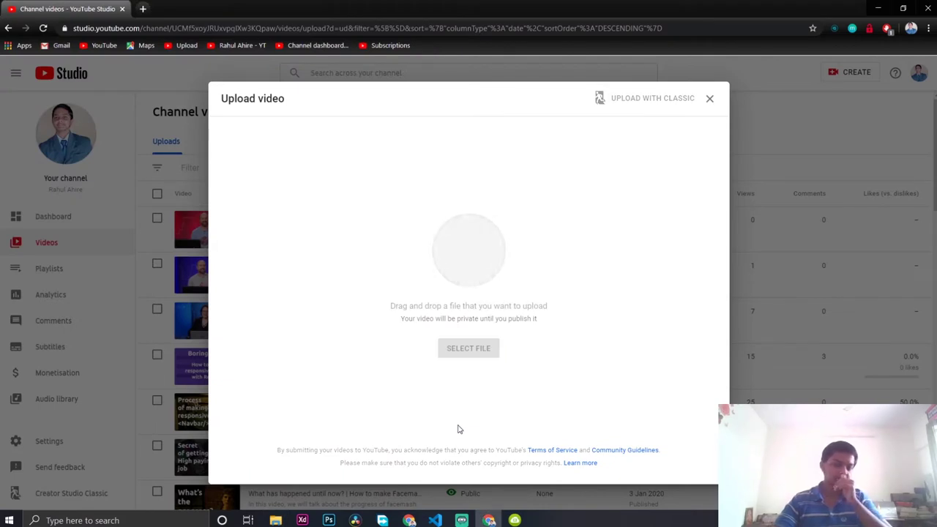
Delete the home sec 3 file from the 4K Video Downloader folder and minimize the folder window
mouse_move(277, 518)
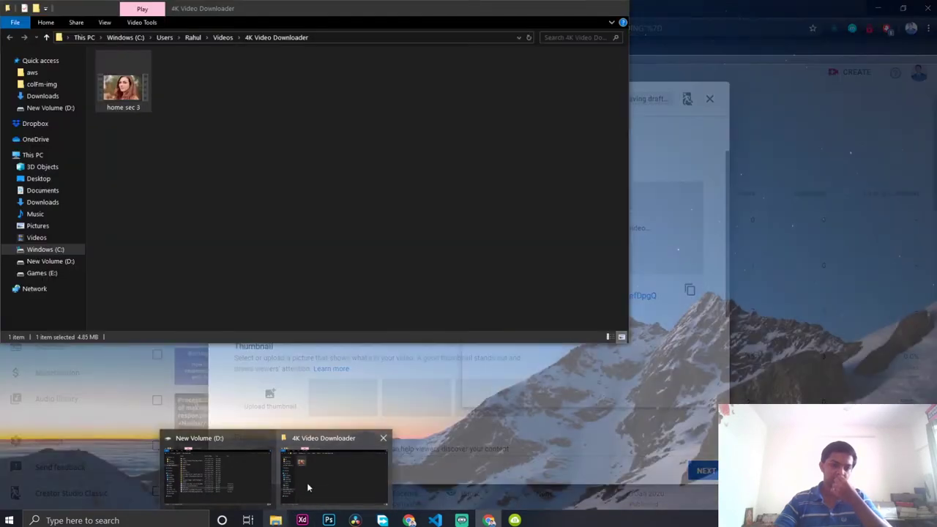
click(306, 482)
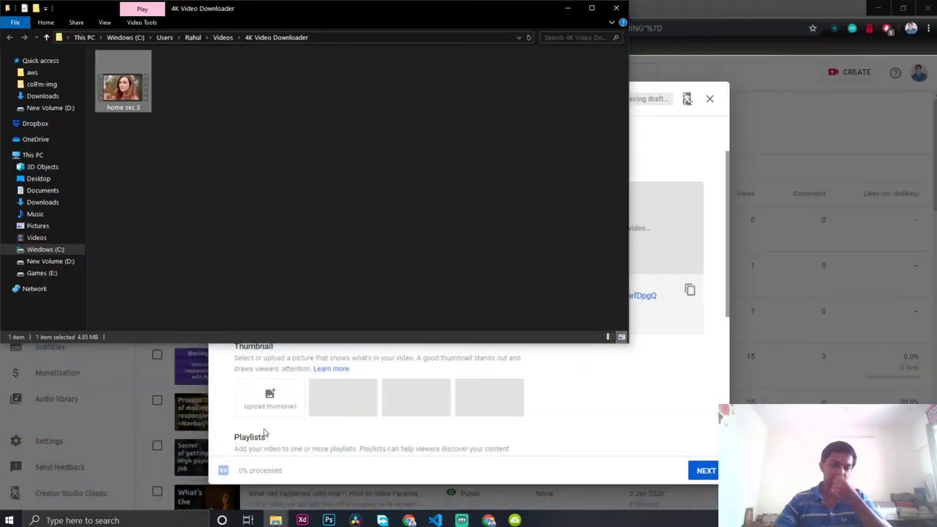
click(131, 108)
key(BackSpace)
click(343, 107)
click(137, 91)
key(Delete)
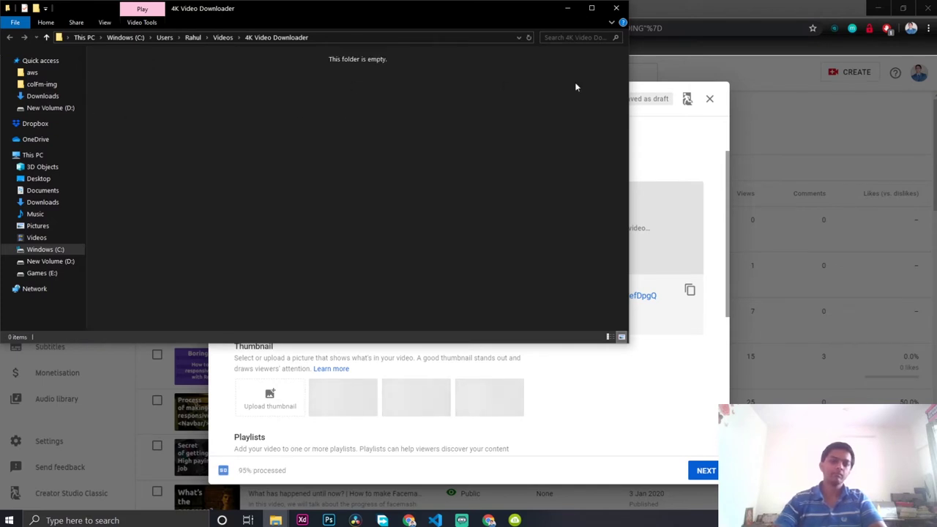
click(568, 7)
Advance the home sec 3 upload from its details to the visibility settings and copy the video link
triple_click(418, 198)
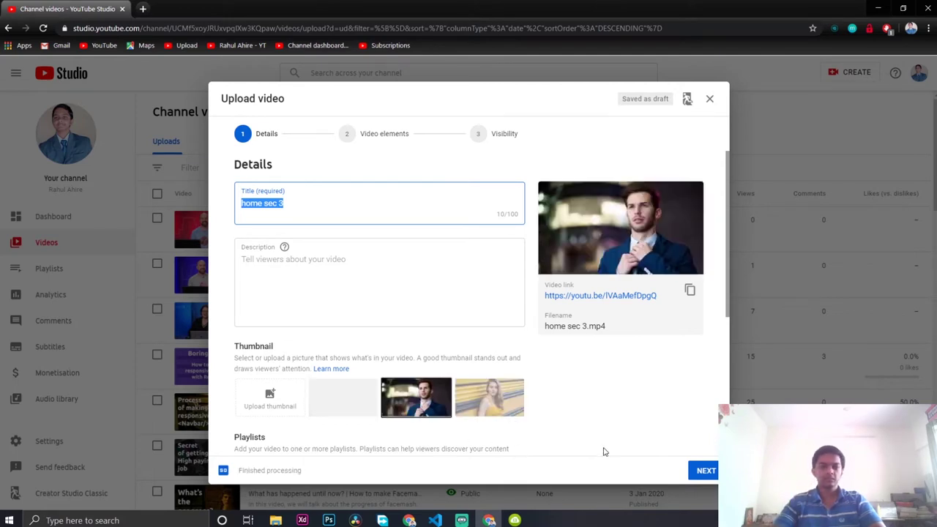
click(705, 469)
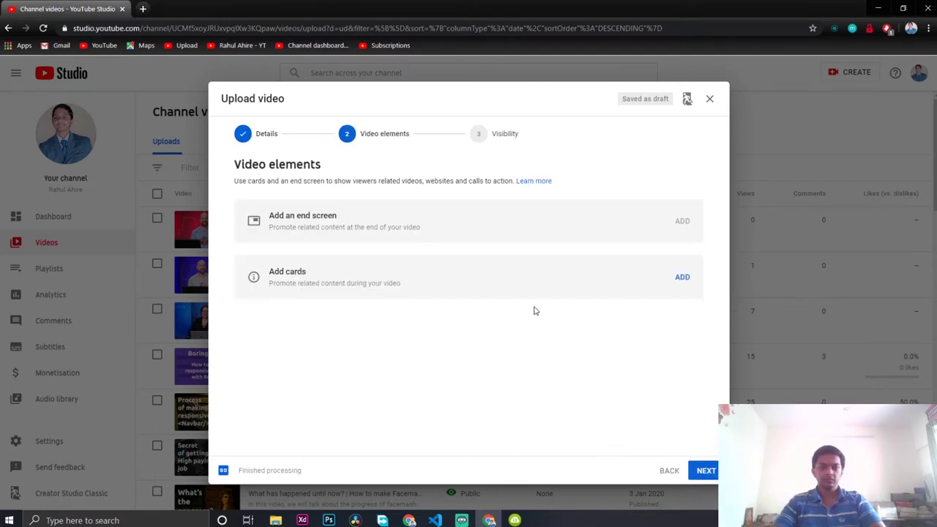
click(490, 147)
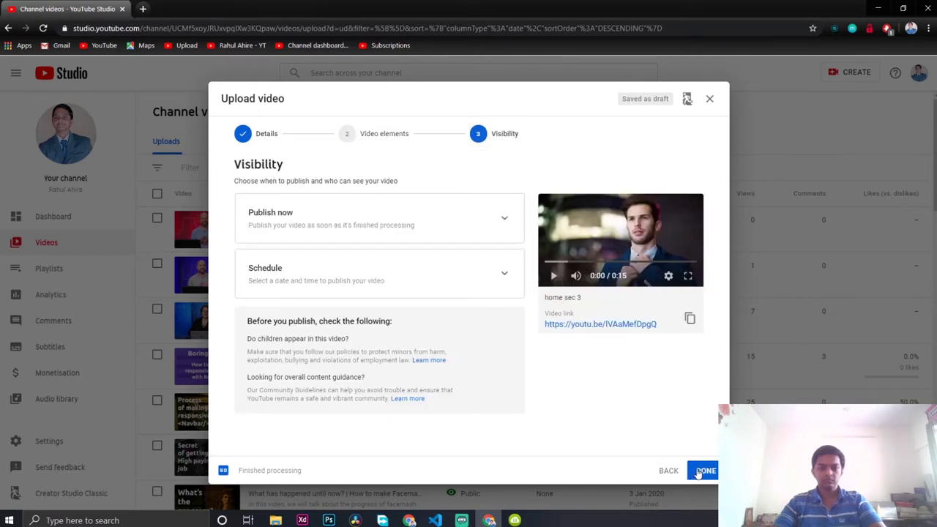
click(689, 318)
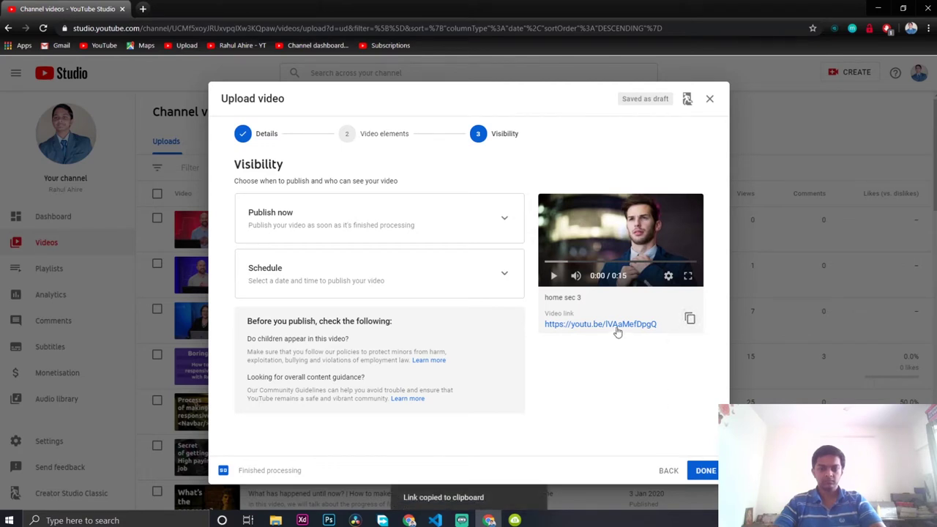
Set the home sec 3 visibility to Unlisted under immediate publishing and publish the video
click(705, 471)
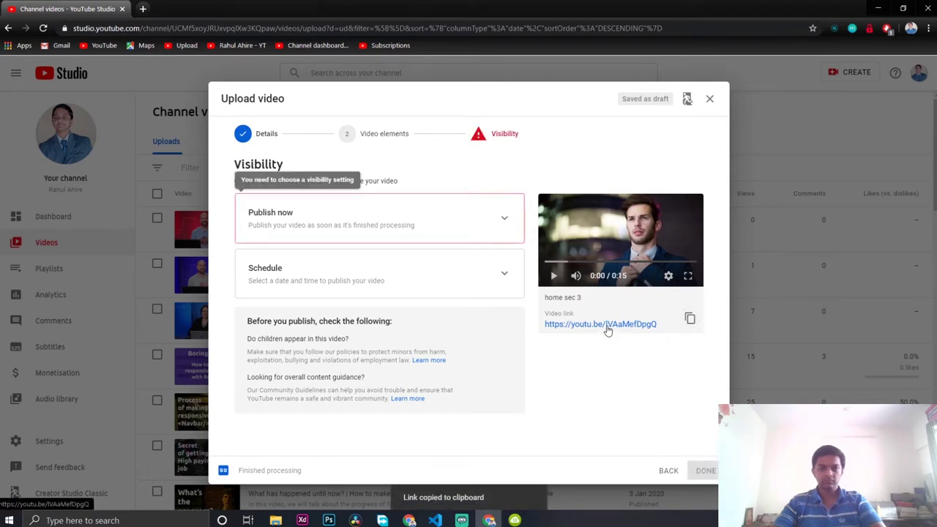
click(399, 228)
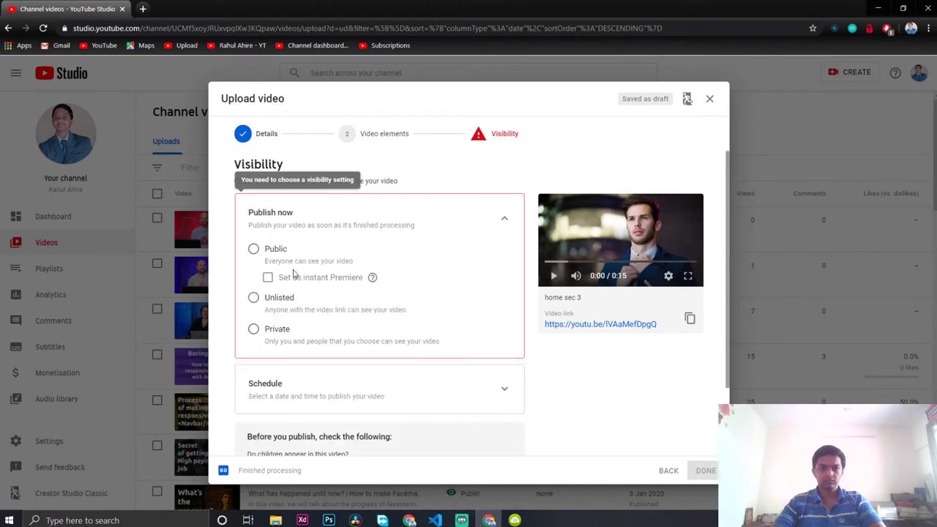
click(253, 297)
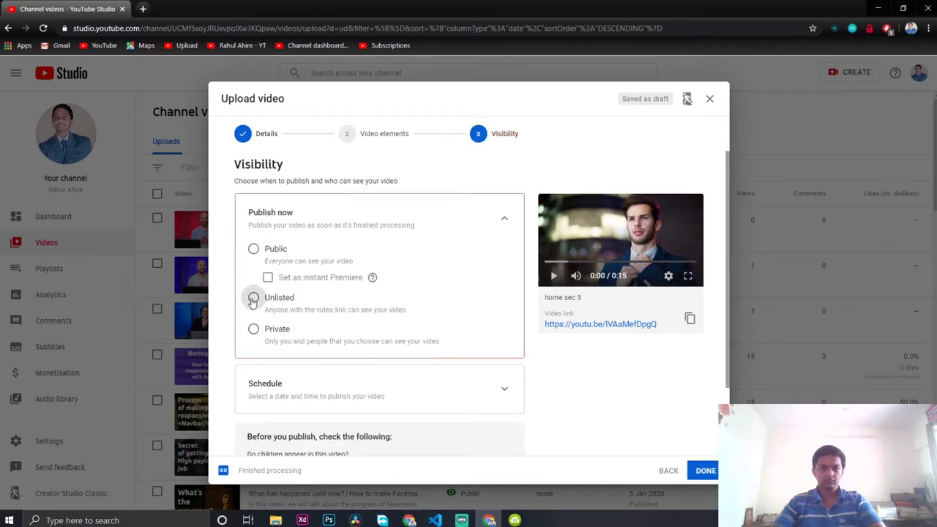
click(700, 470)
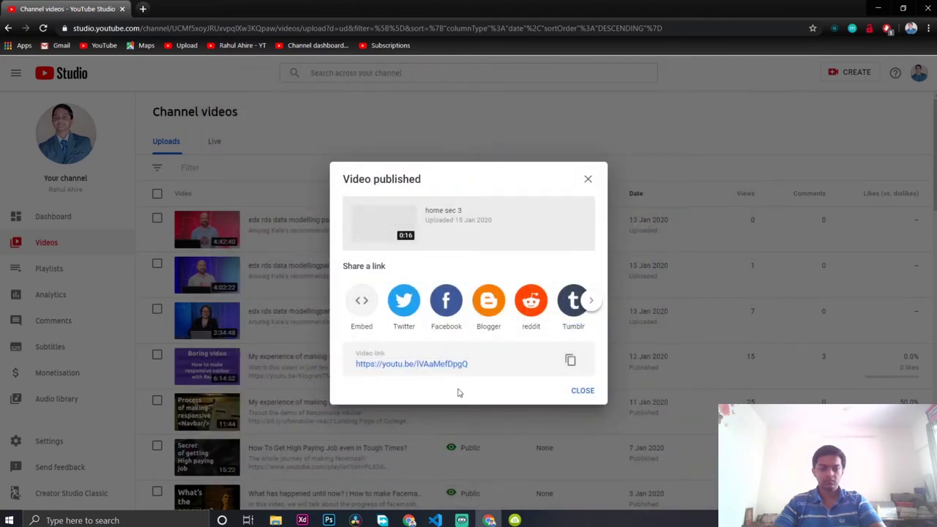
Open the published home sec 3 video from its link and replay it to check the slideshow
click(459, 364)
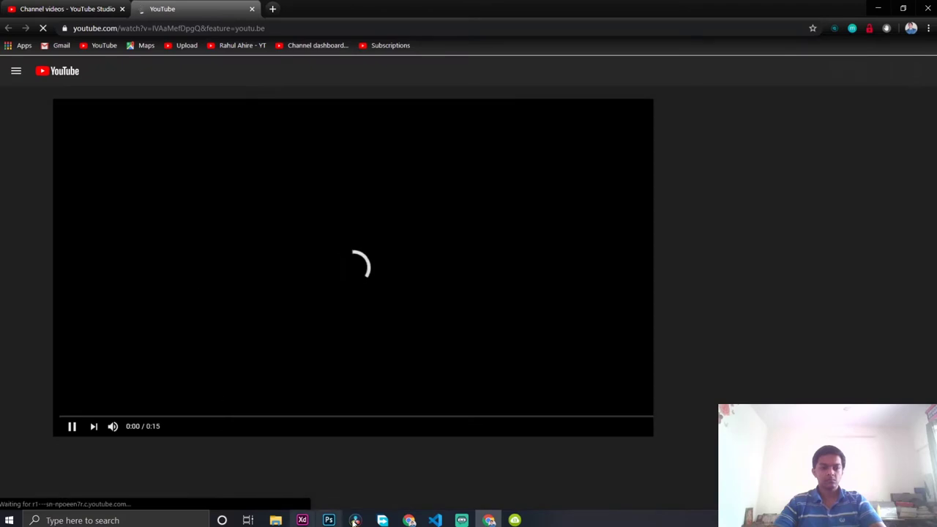
click(515, 520)
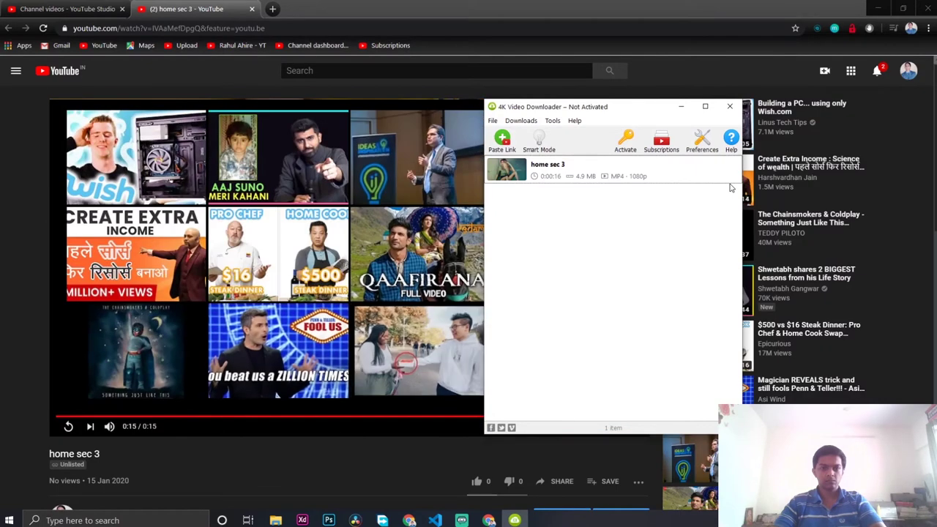
click(66, 426)
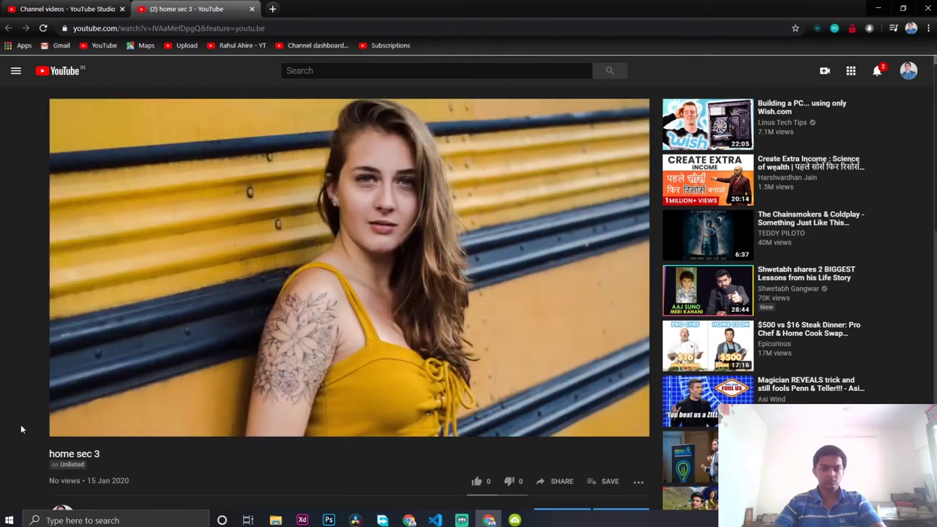
Switch to 4K Video Downloader and remove the existing home sec 3 entry from its download list
click(515, 520)
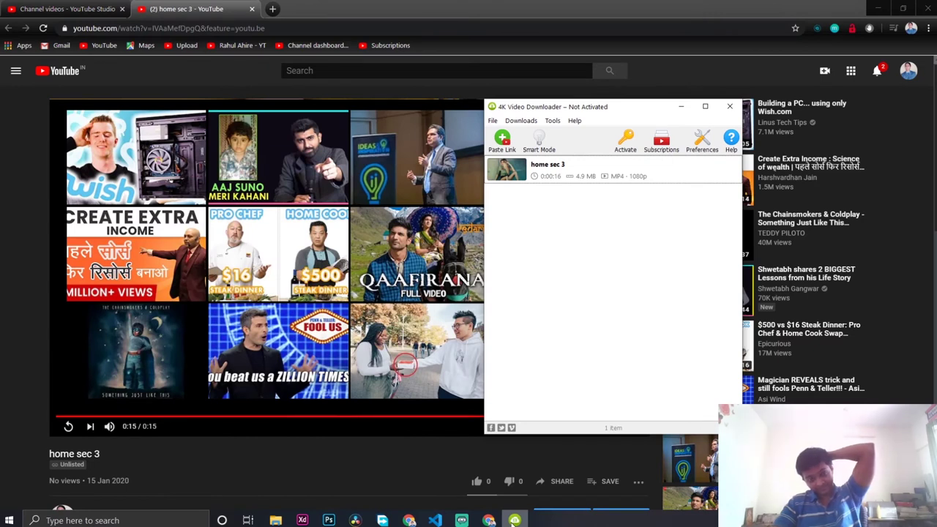
click(735, 169)
key(Delete)
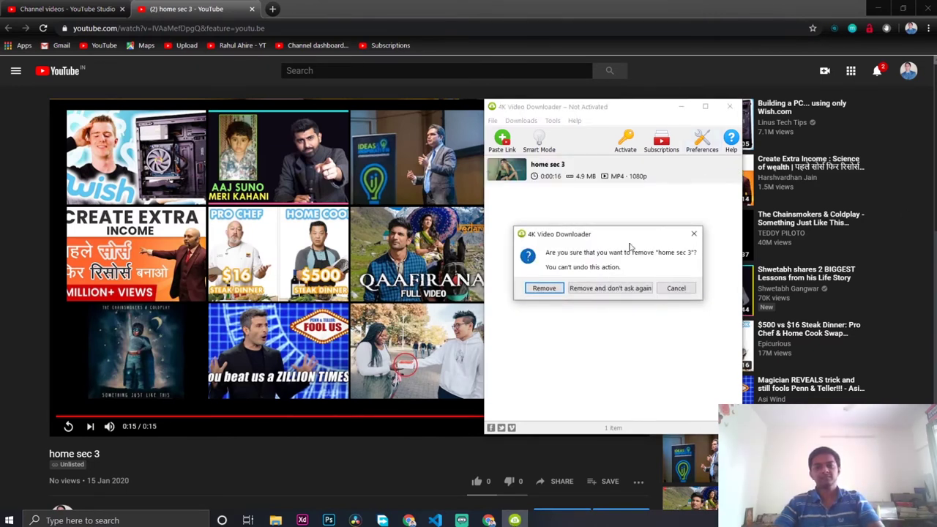
click(553, 289)
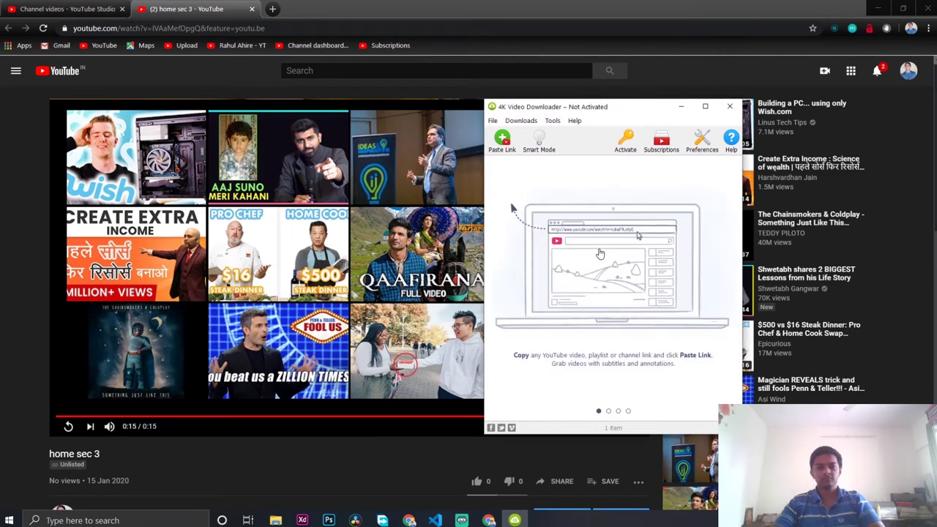
Paste the copied link into 4K Video Downloader, close the video's browser tab and download home sec 3 as a 1080p MP4
click(509, 149)
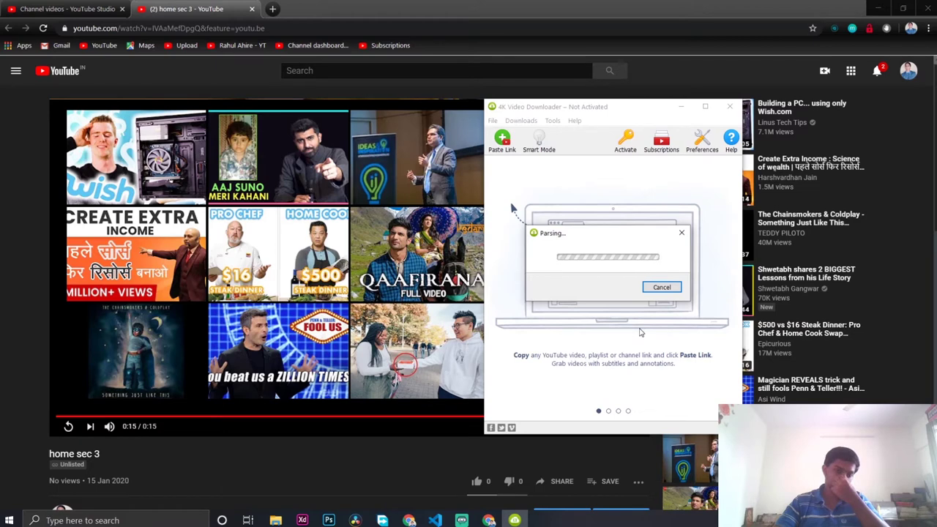
click(252, 9)
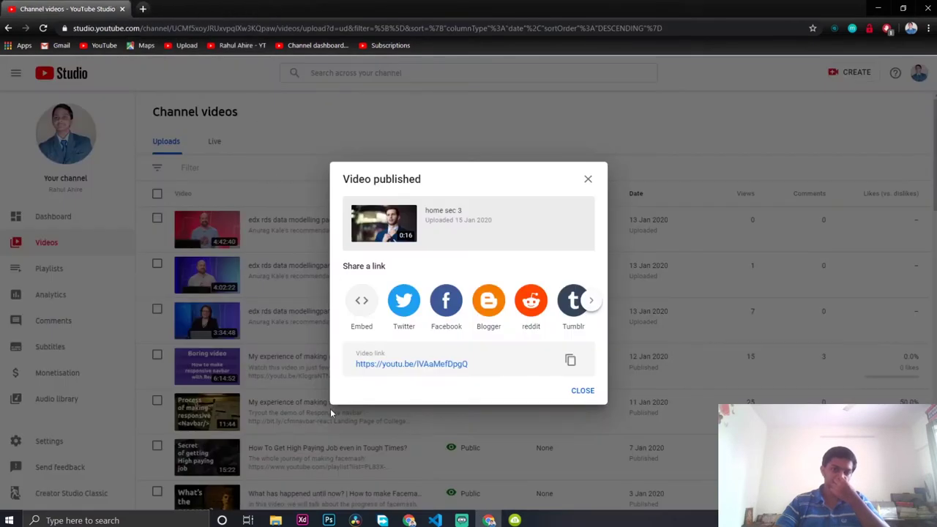
click(515, 520)
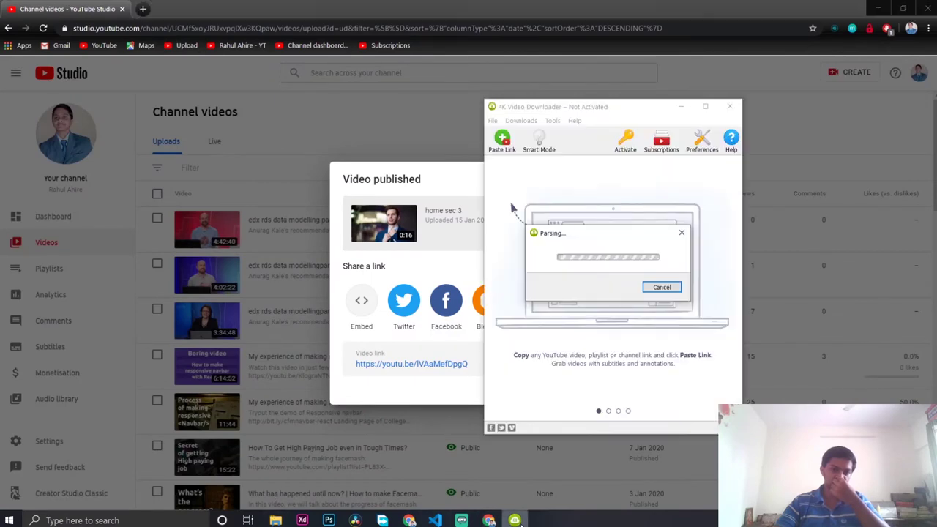
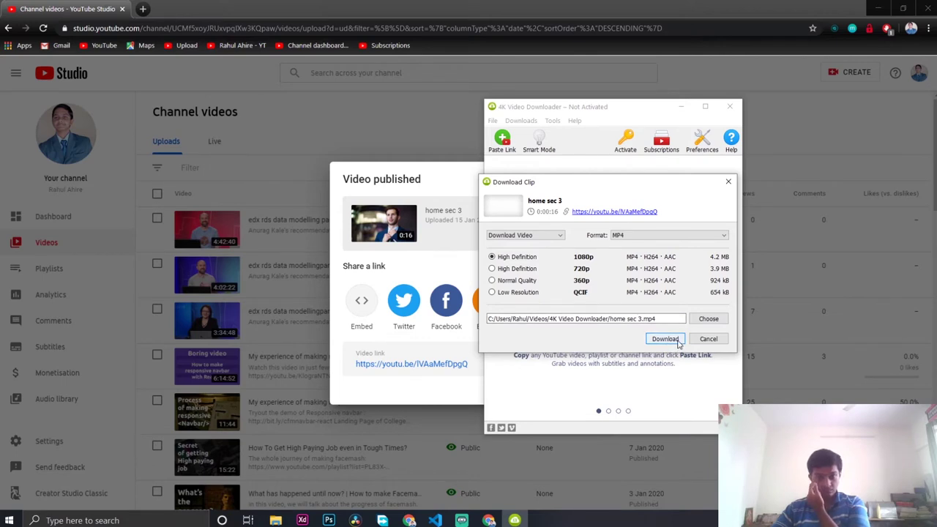
click(664, 339)
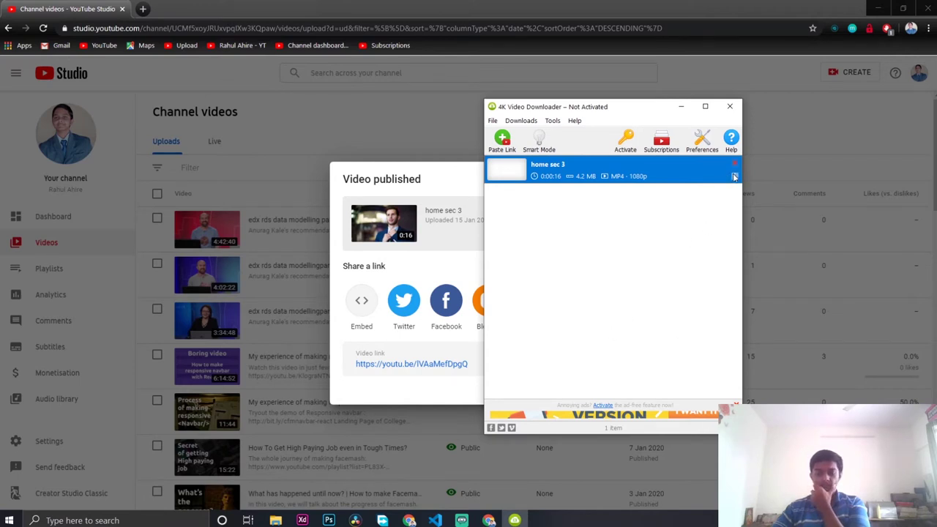
Show the newly downloaded home sec 3 file in its folder and check its size and available file actions
click(734, 176)
click(744, 197)
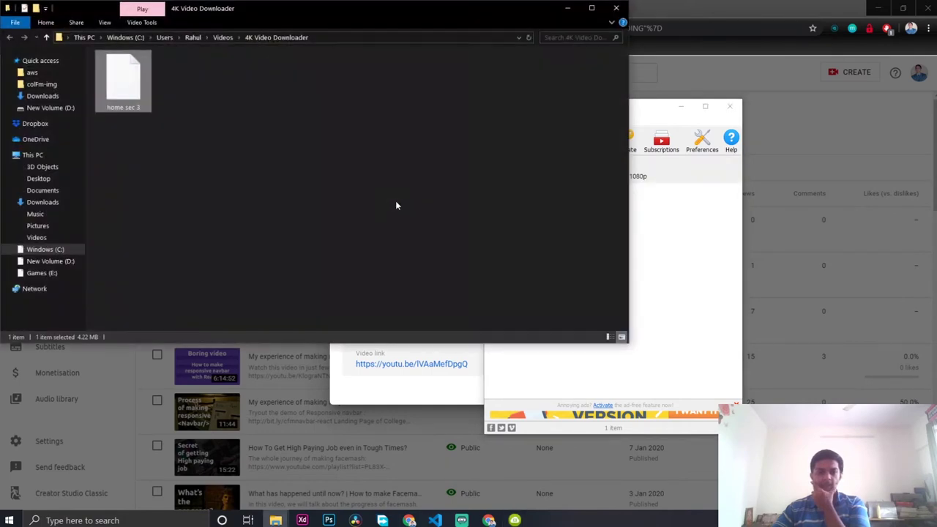
click(143, 106)
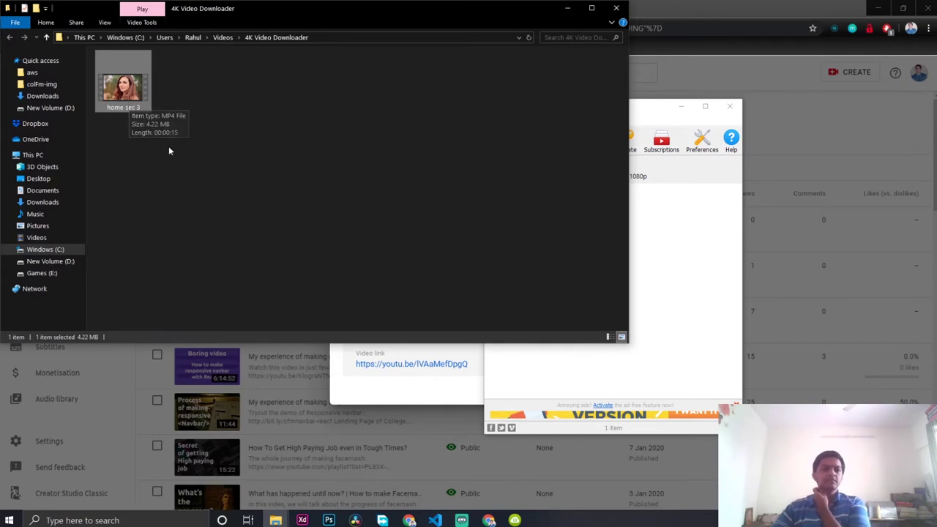
right_click(132, 94)
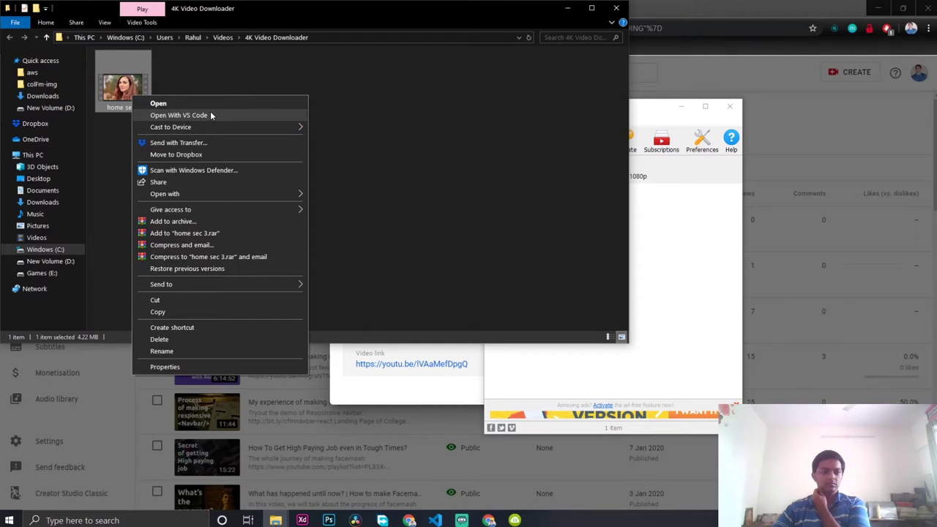
Open the fire emoji file from the colFm-img folder in Visual Studio Code
click(42, 84)
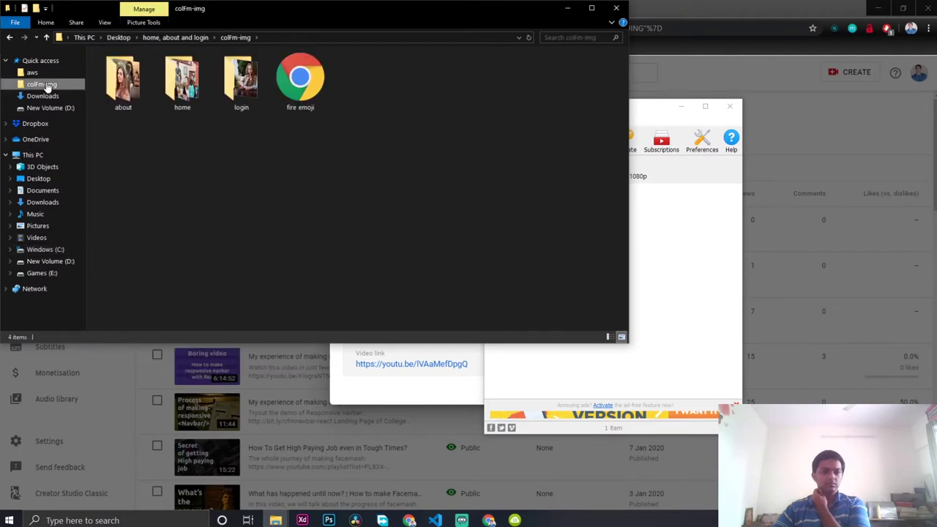
right_click(296, 87)
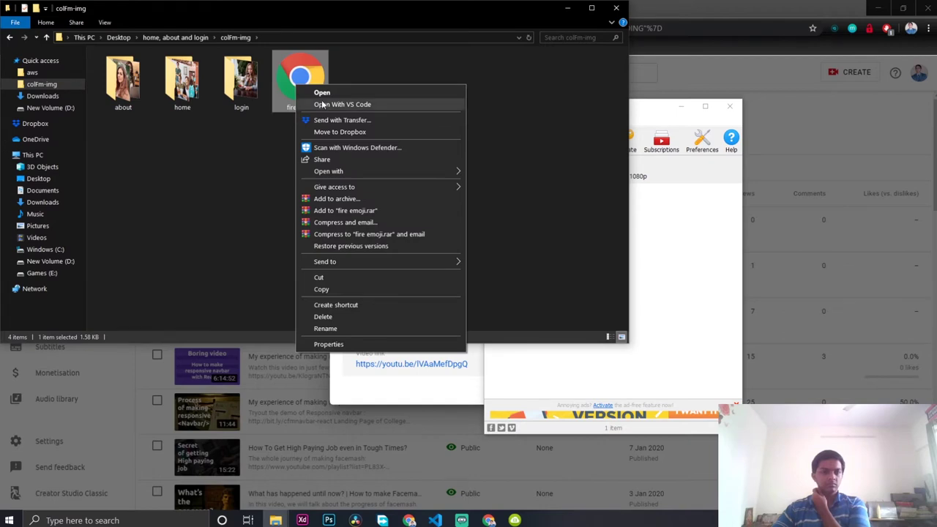
click(182, 95)
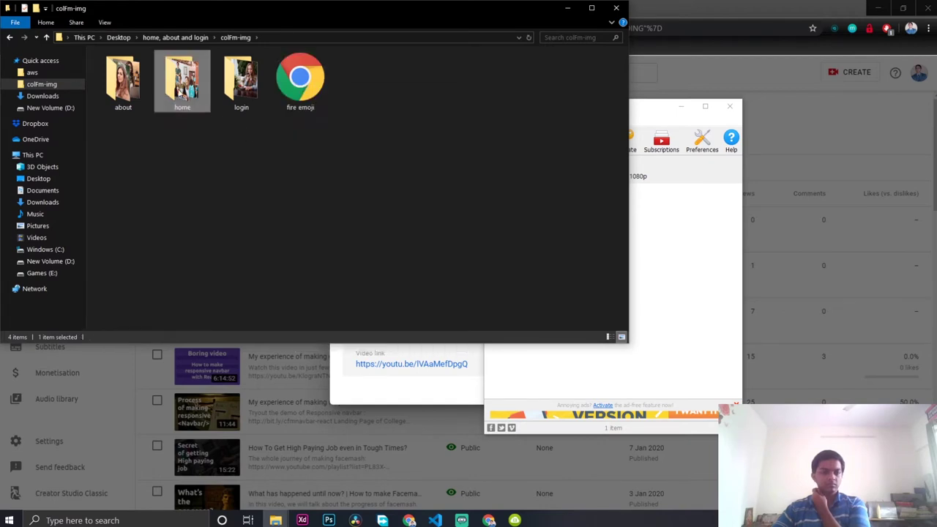
right_click(182, 94)
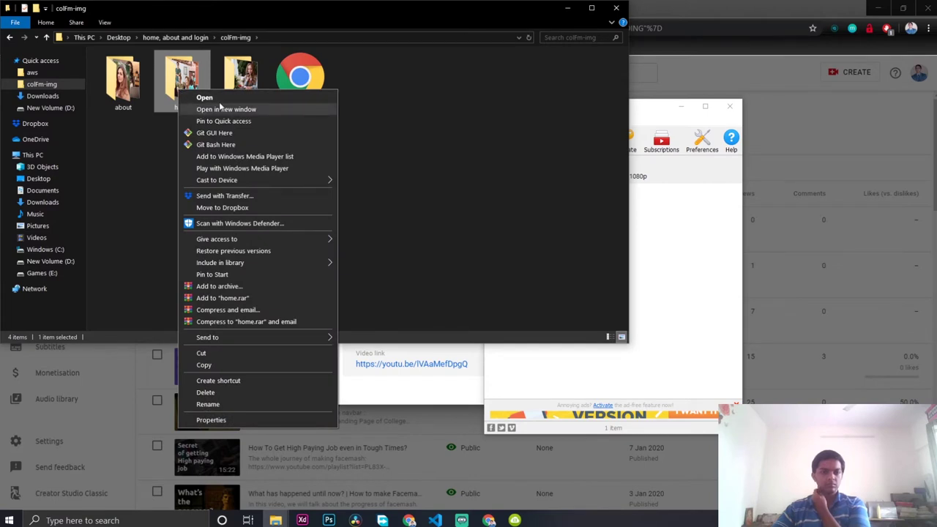
click(300, 77)
right_click(285, 83)
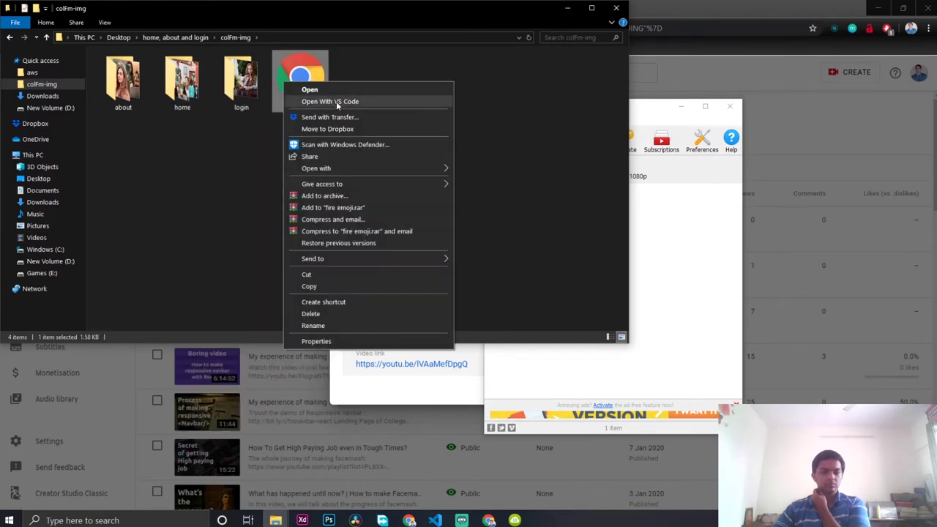
click(335, 102)
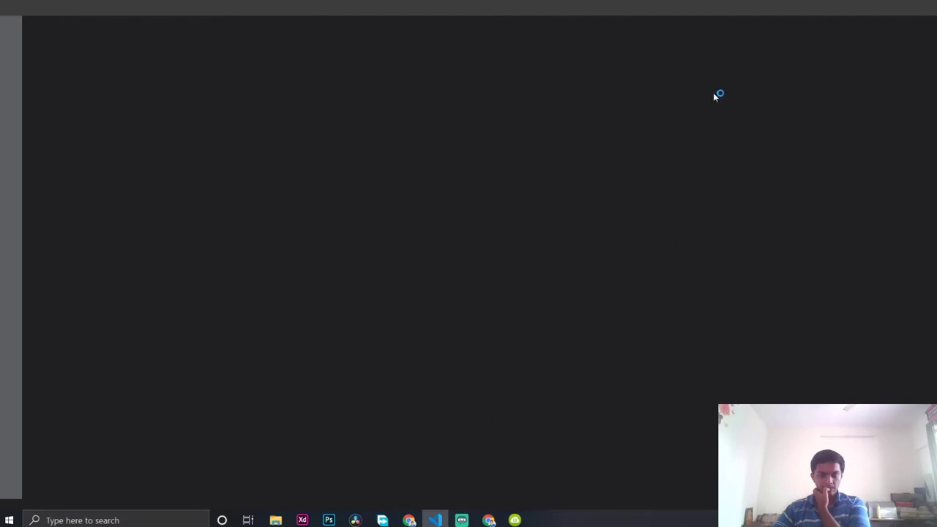
mouse_move(443, 514)
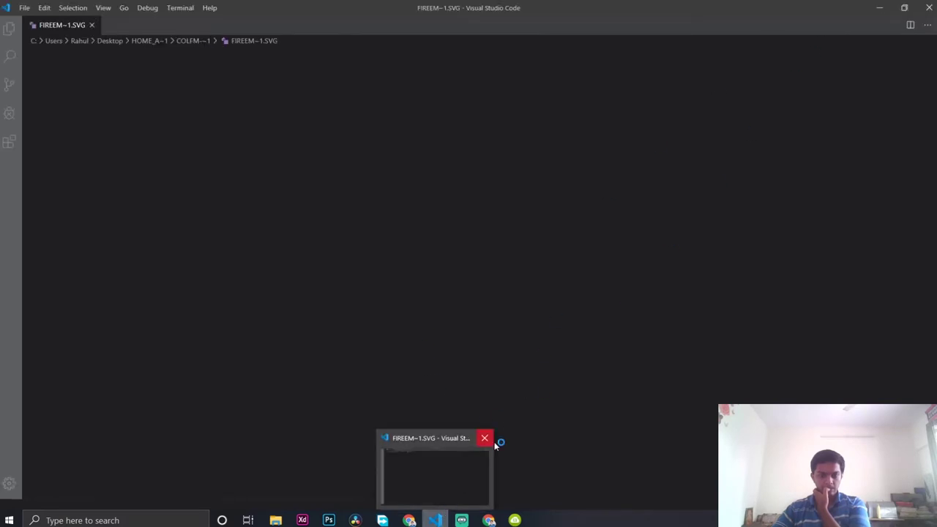
Close Visual Studio Code and move the home sec 3 video from the 4K Video Downloader folder into the about folder of colFm-img
click(488, 438)
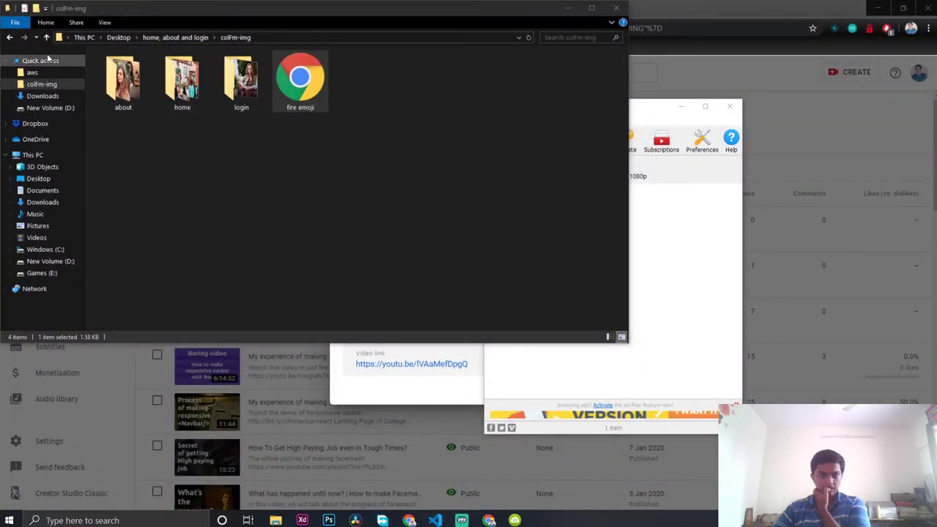
click(10, 41)
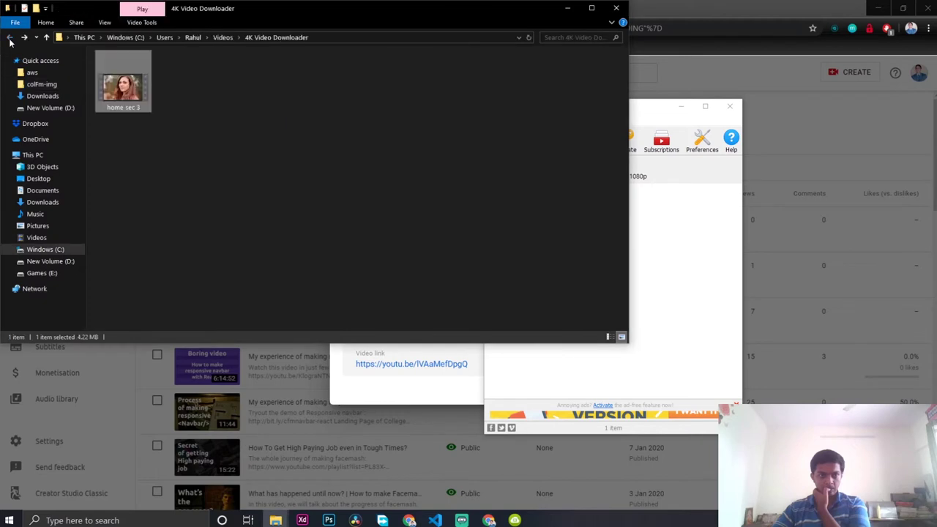
right_click(122, 91)
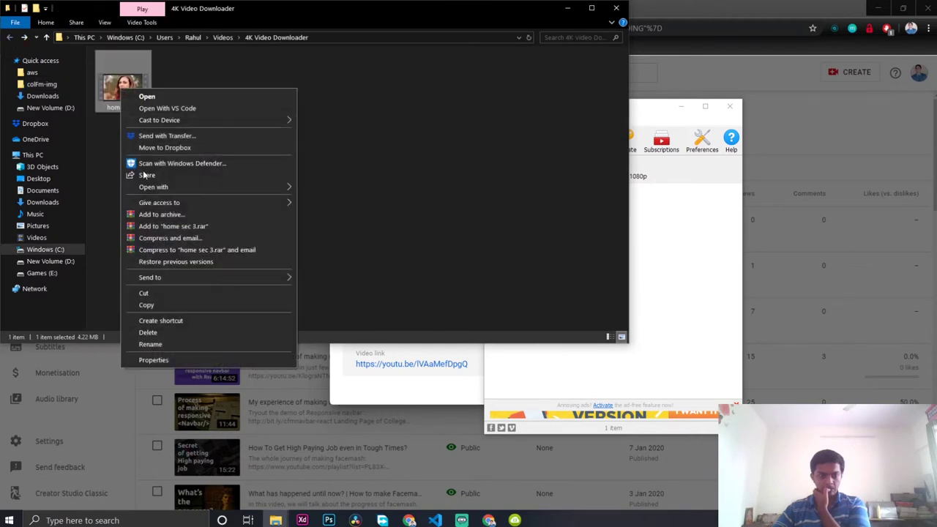
click(164, 293)
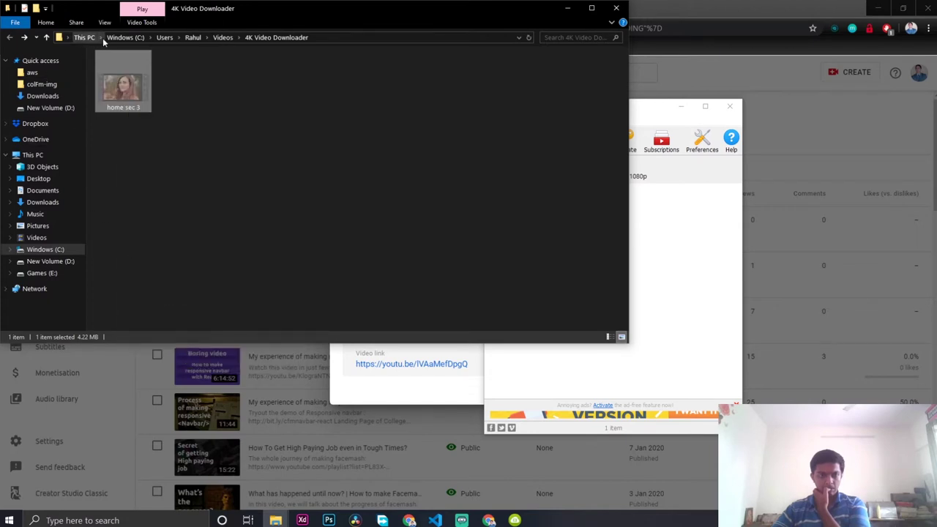
click(24, 37)
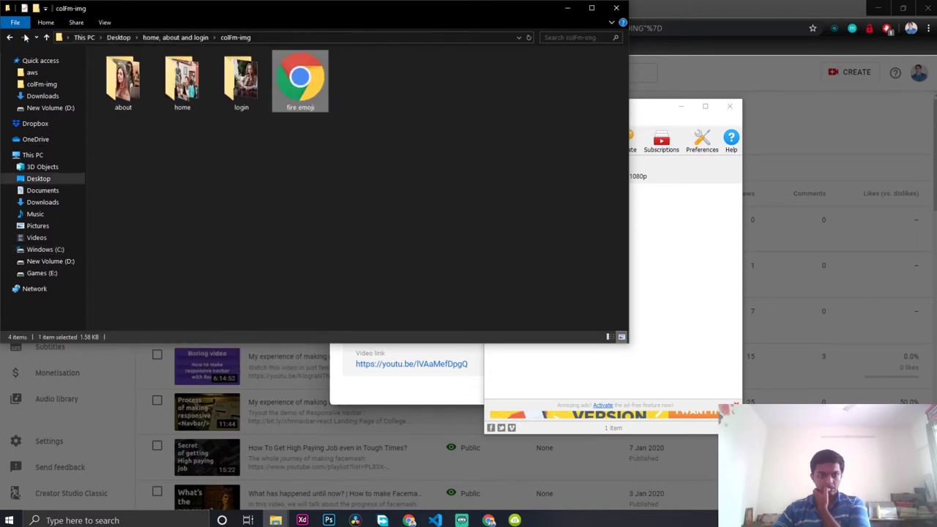
double_click(182, 80)
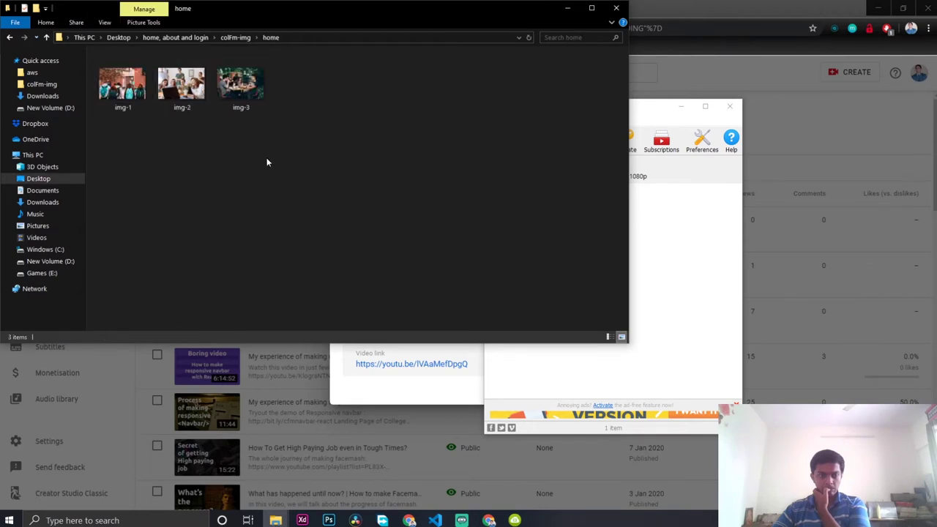
click(10, 38)
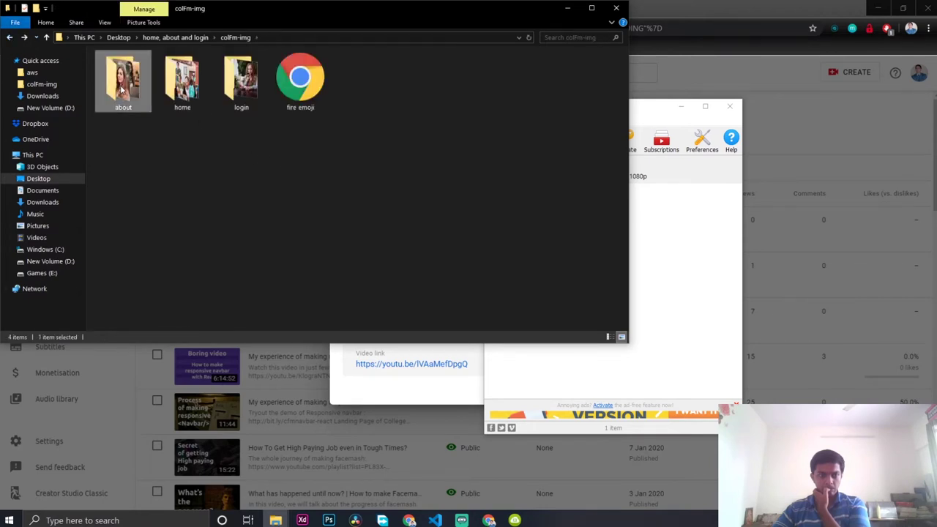
double_click(123, 80)
right_click(292, 184)
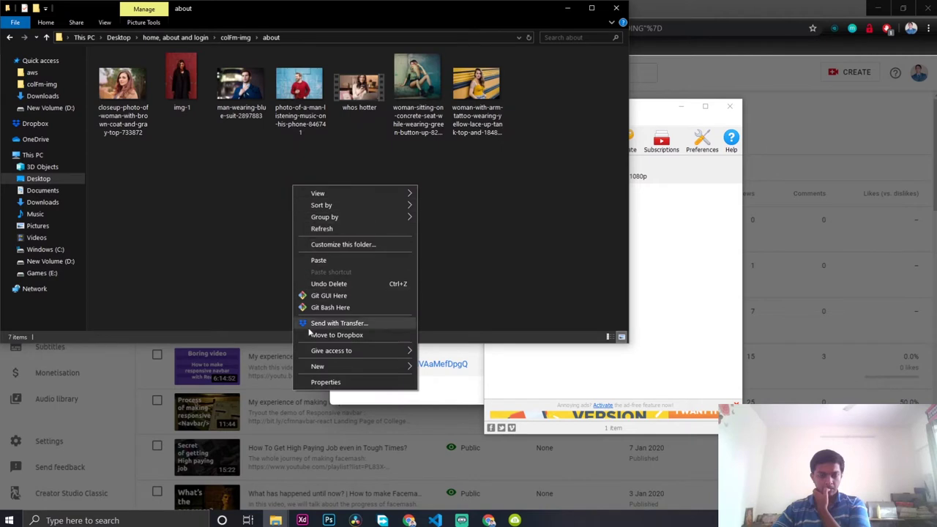
click(312, 262)
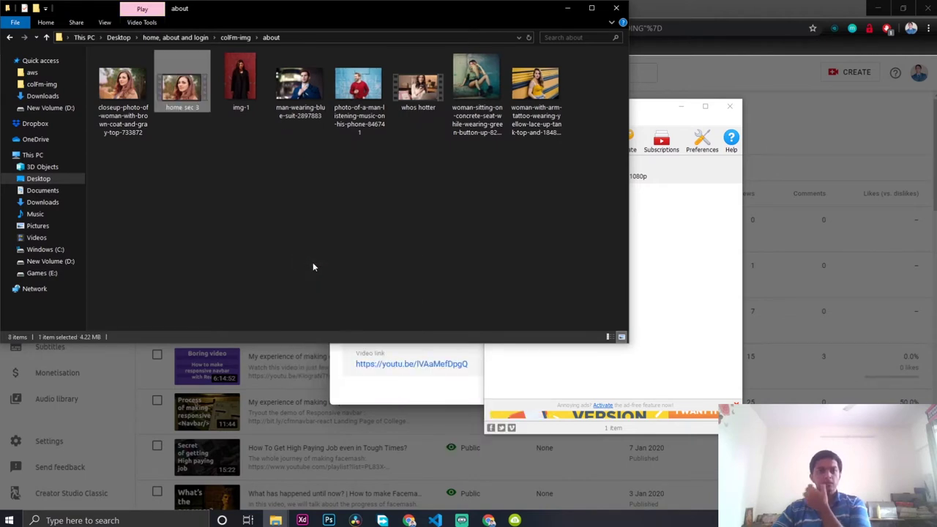
Delete the five long-named stock photos from the about folder, keeping img-1 and the home sec 3 and whos hotter videos
click(207, 165)
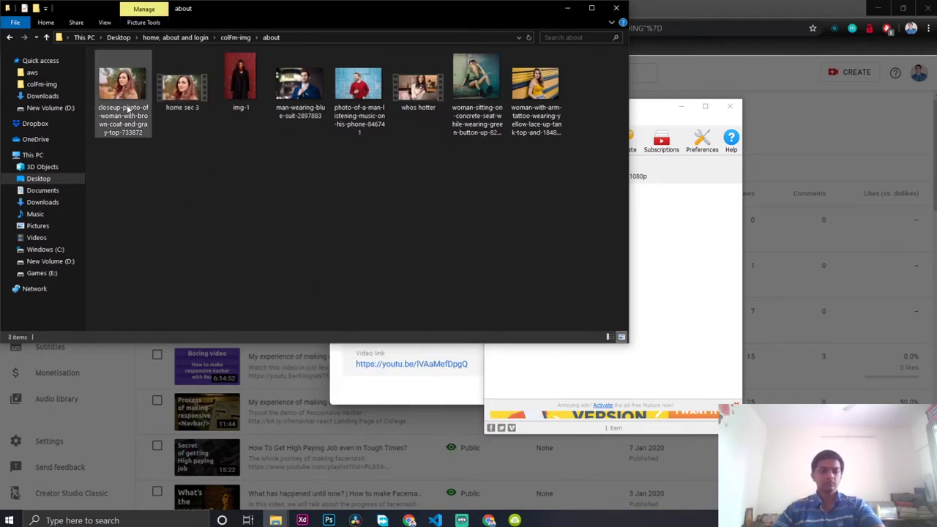
click(127, 110)
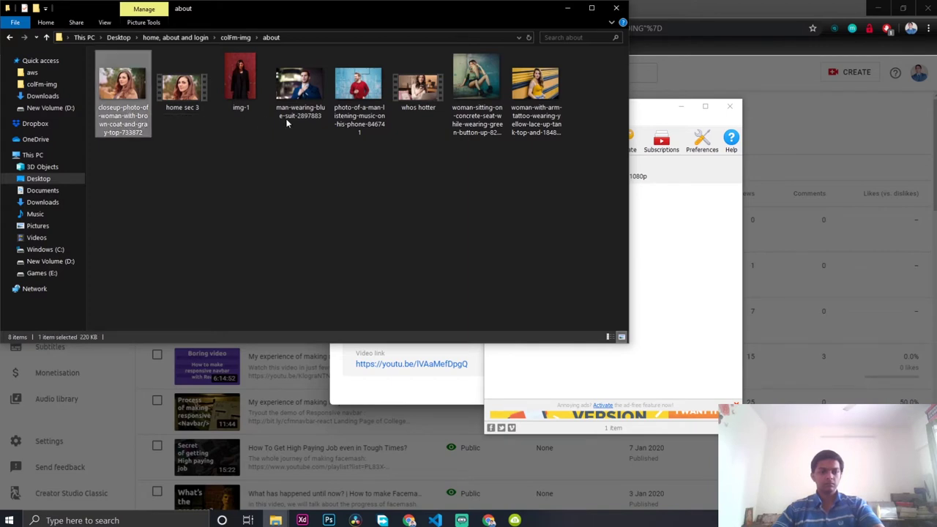
ctrl+click(362, 116)
ctrl+click(472, 95)
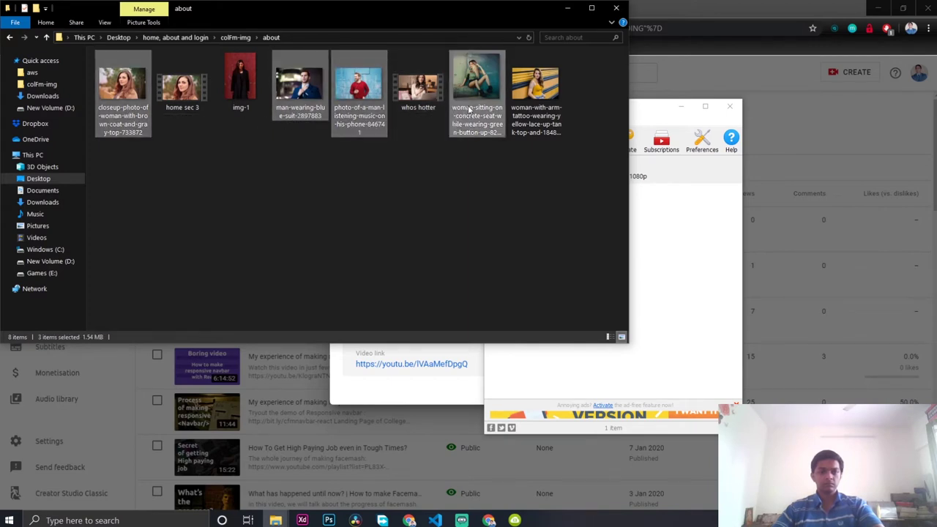
ctrl+click(538, 102)
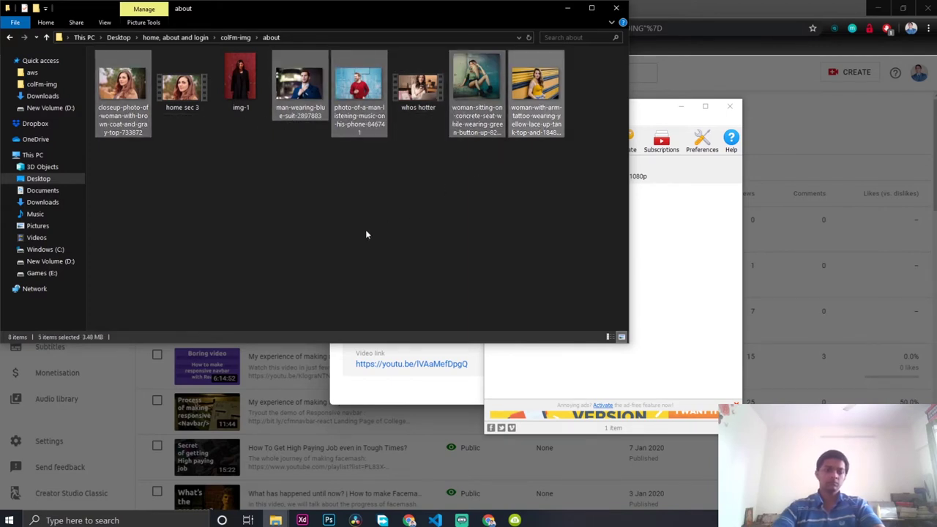
key(Delete)
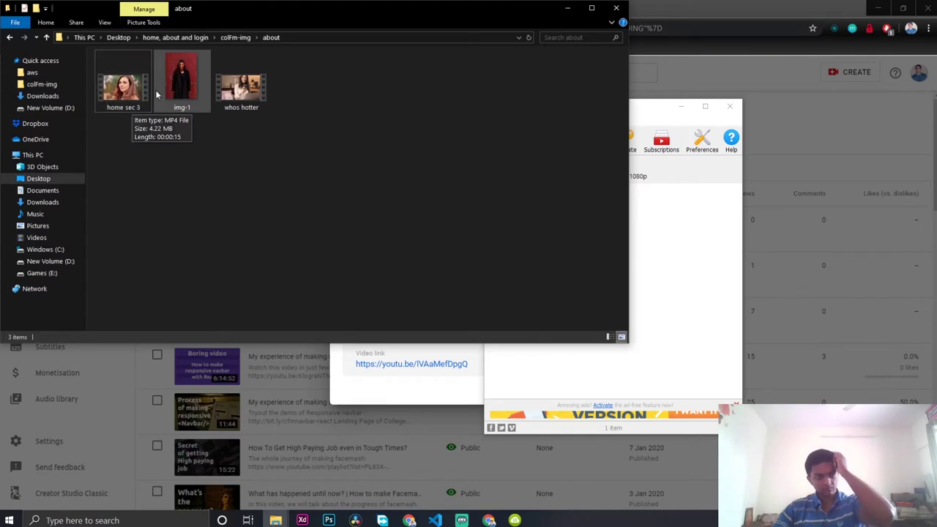
Move the folder window toward the middle of the desktop and rename the whos hotter video as home-sec-2
drag(218, 8, 346, 138)
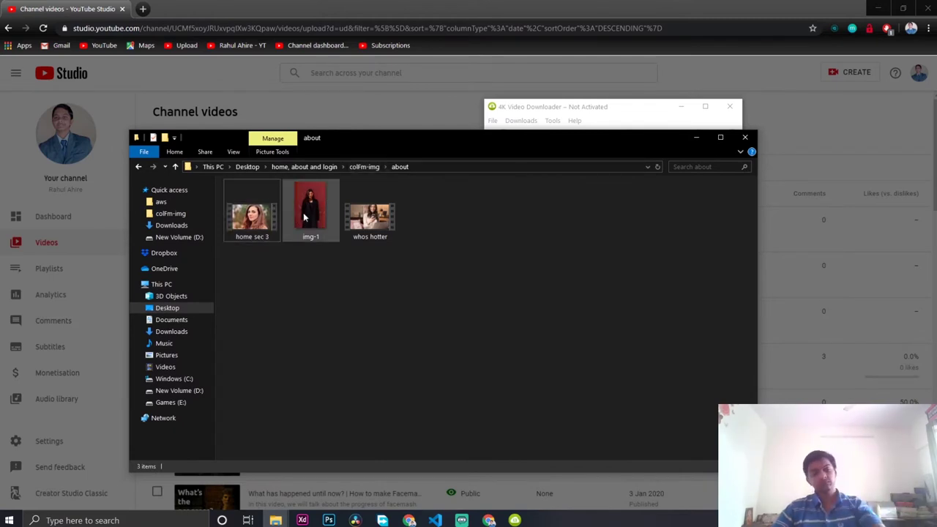
right_click(252, 229)
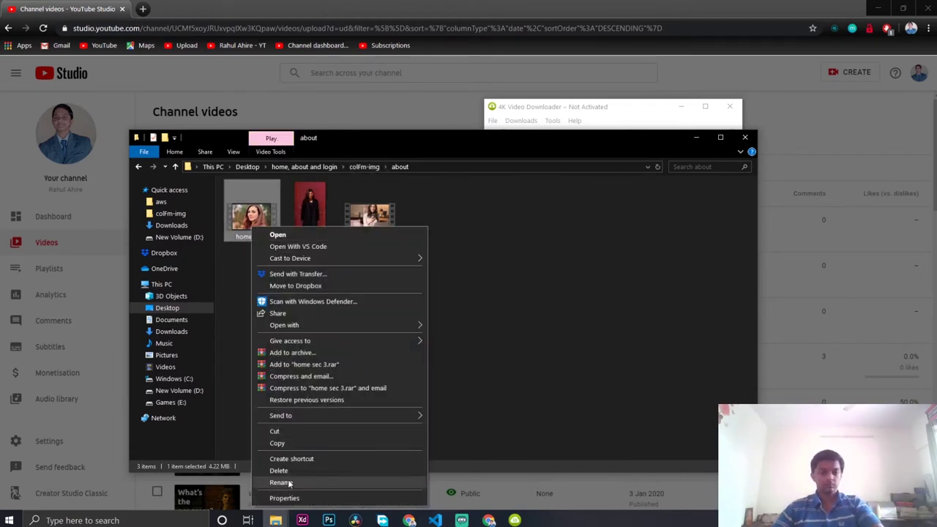
click(502, 344)
right_click(366, 216)
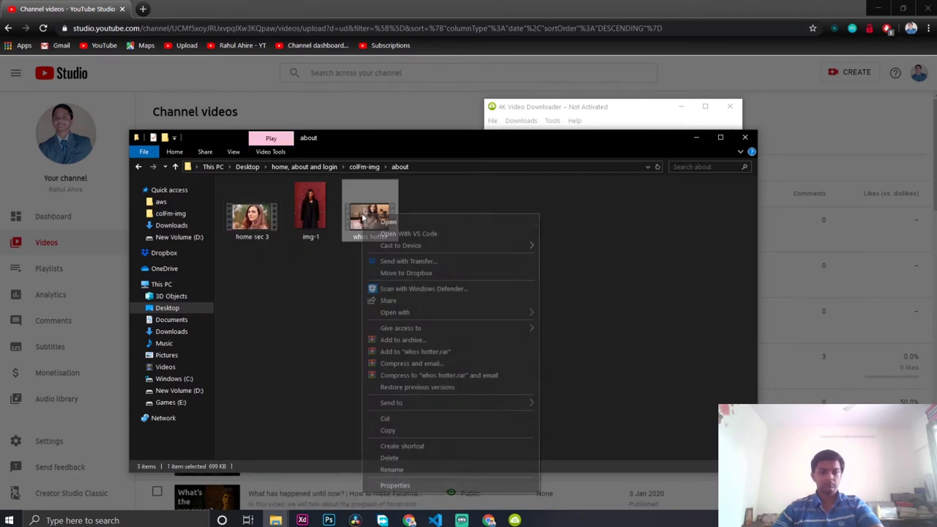
click(395, 468)
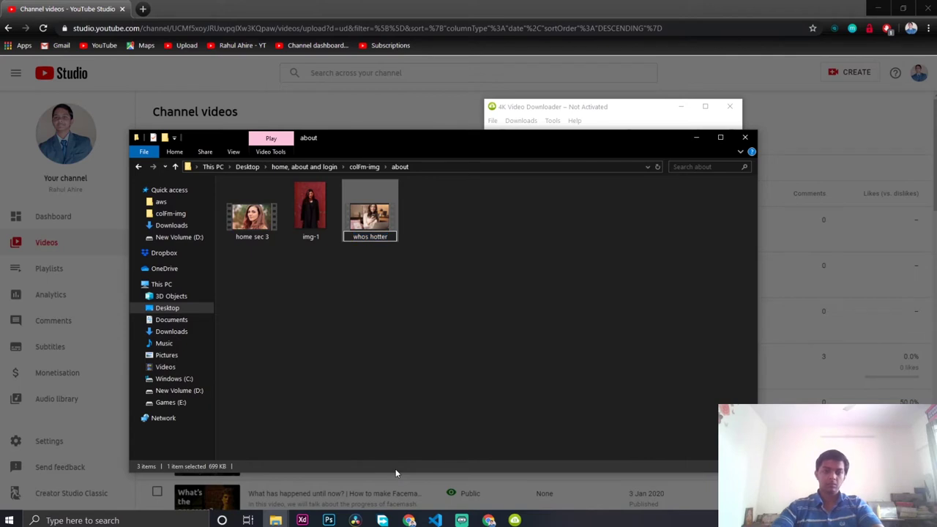
key(BackSpace)
key(BackSpace)
key(BackSpace)
key(BackSpace)
key(BackSpace)
key(BackSpace)
key(BackSpace)
key(BackSpace)
key(BackSpace)
key(BackSpace)
key(BackSpace)
text(home-sec-2)
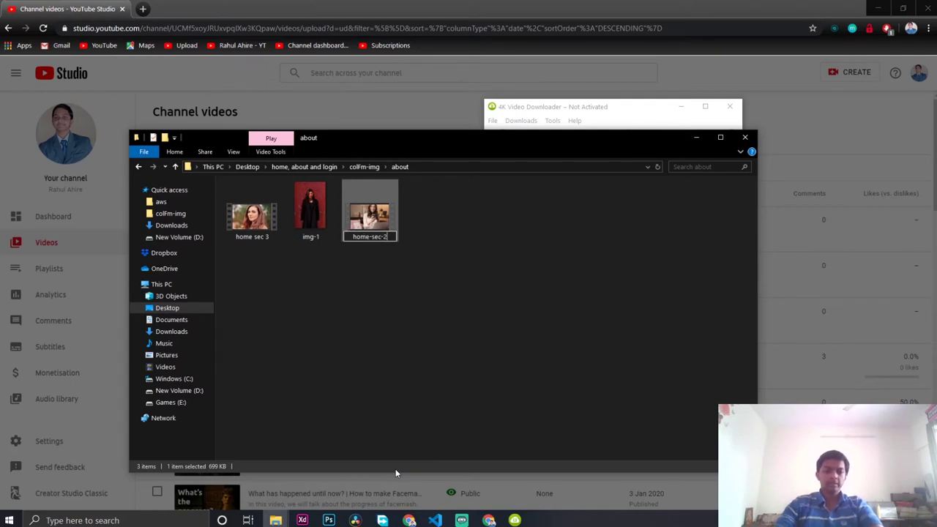
click(430, 361)
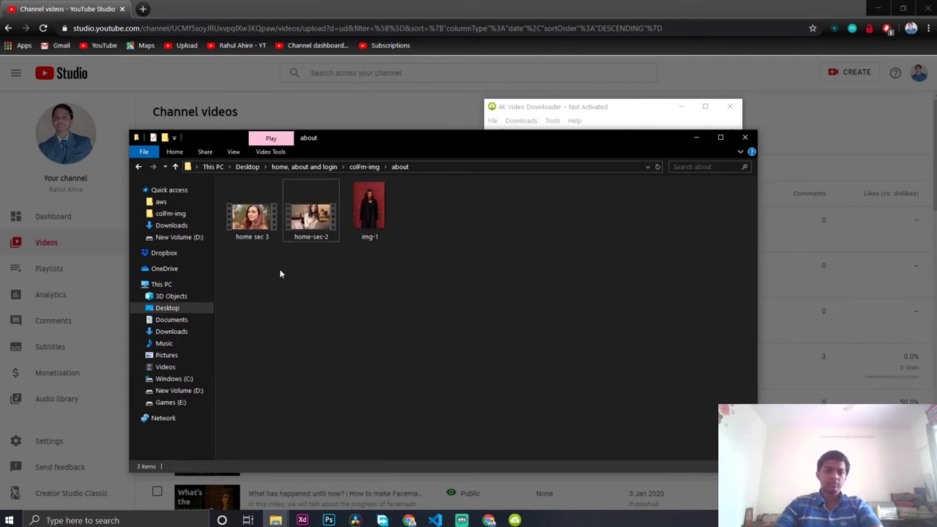
Rename the home sec 3 video as home-sec-3, replacing both spaces with hyphens
right_click(243, 229)
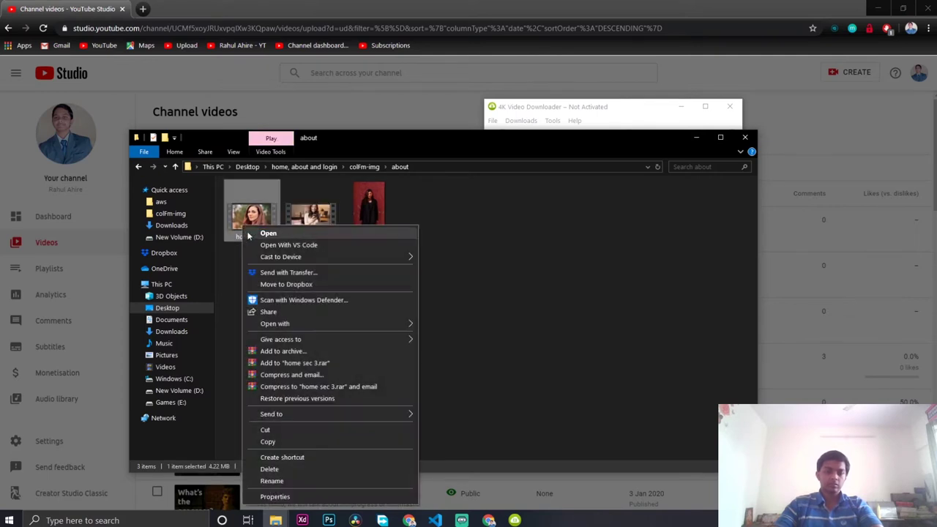
click(272, 481)
click(262, 236)
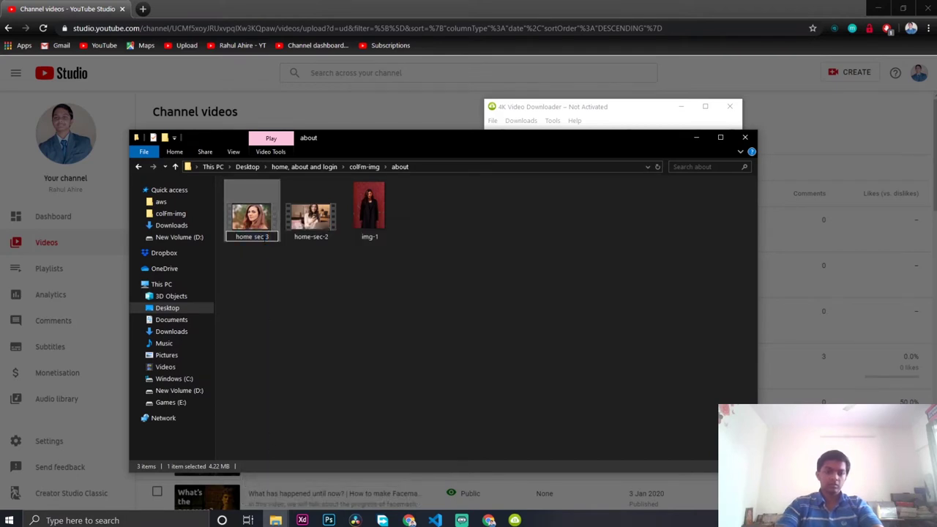
key(BackSpace)
text(-)
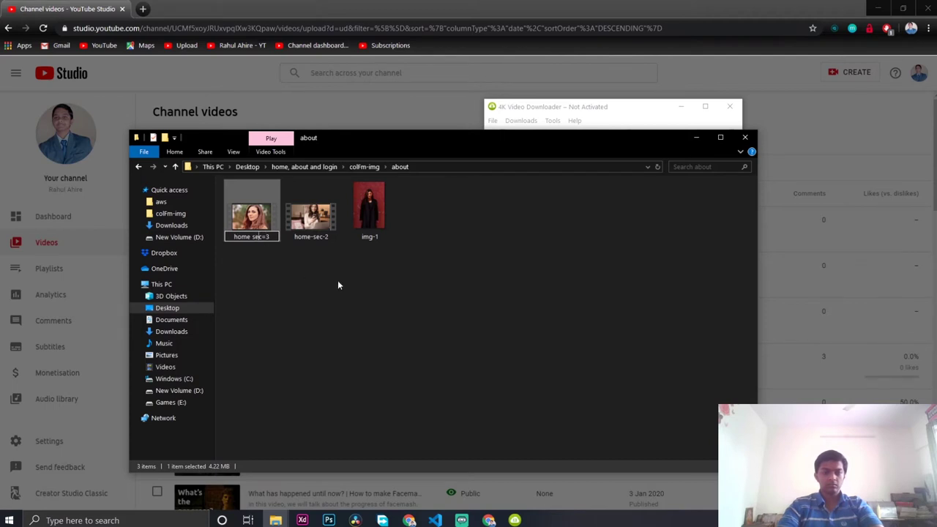
key(BackSpace)
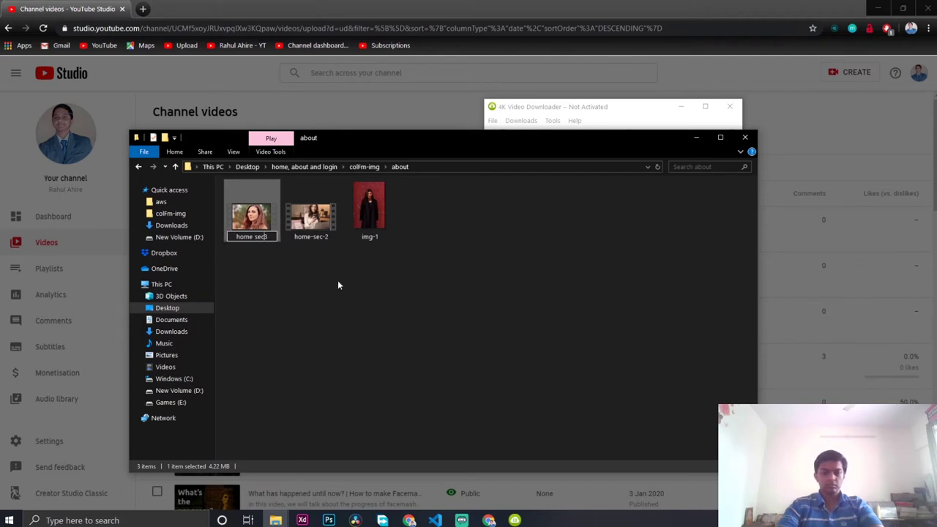
text(-)
key(Left)
key(Left)
key(Left)
key(Left)
key(BackSpace)
text(-)
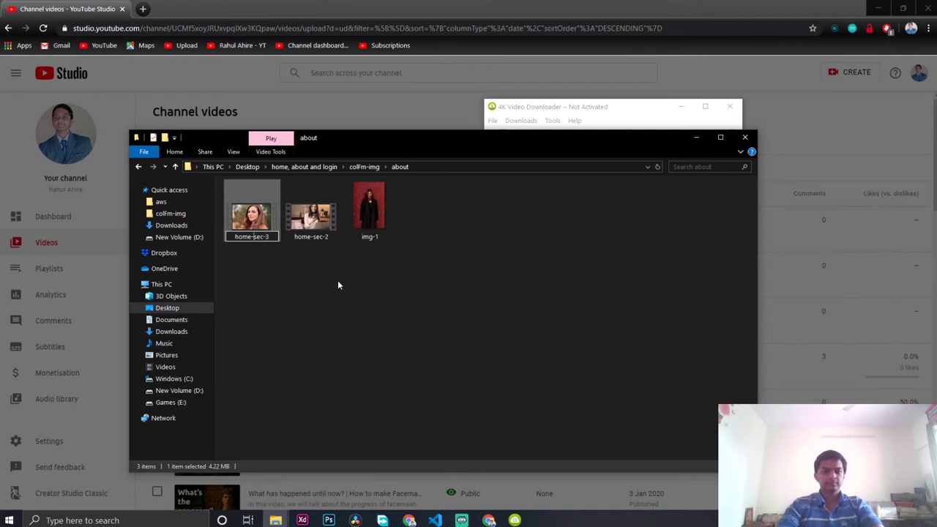
key(Return)
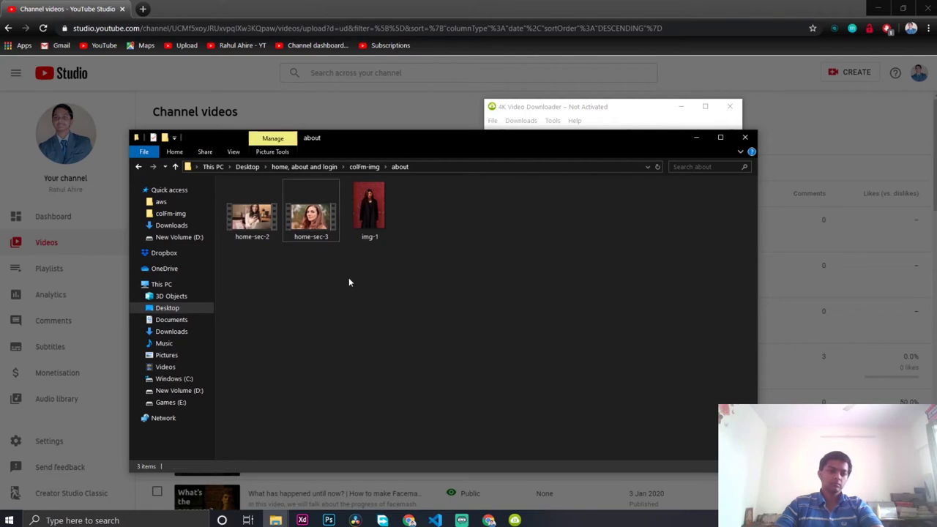
Rename the img-1 picture in the about folder as about-1
right_click(371, 226)
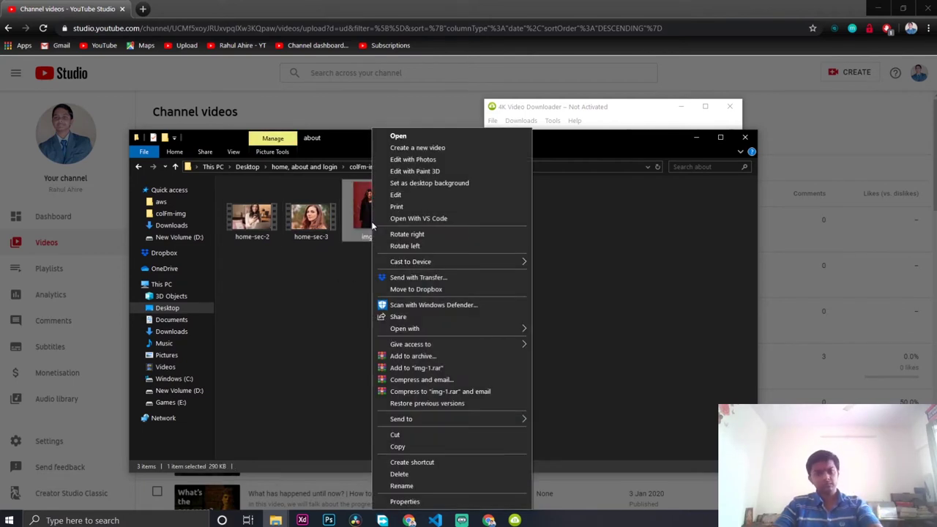
click(401, 485)
key(End)
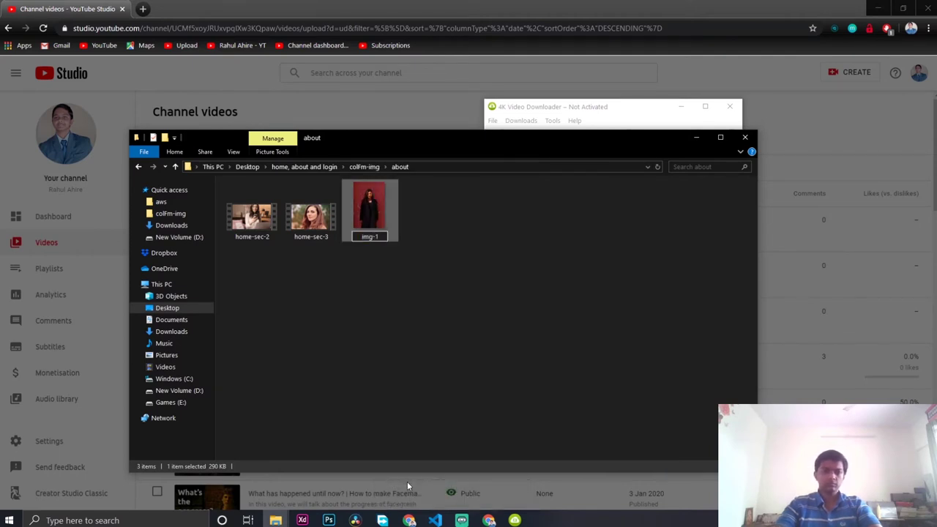
key(BackSpace)
key(BackSpace)
key(BackSpace)
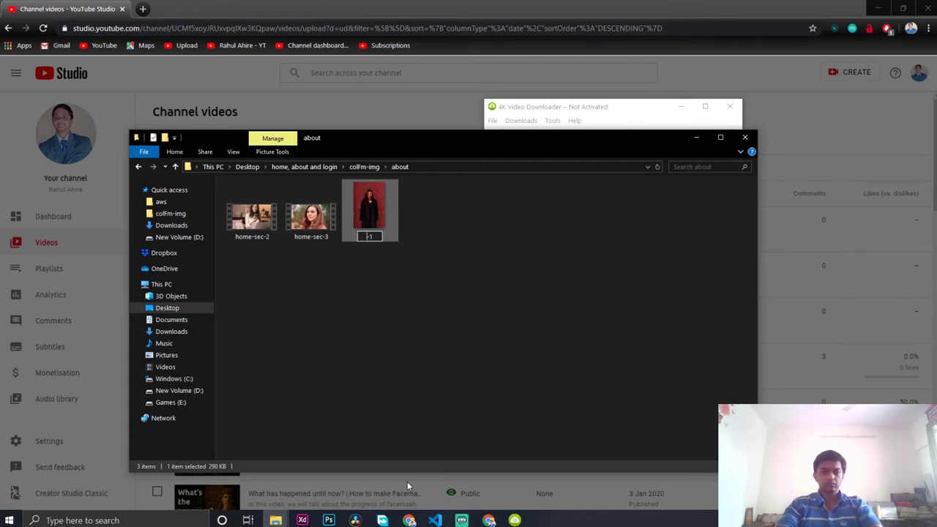
text(home)
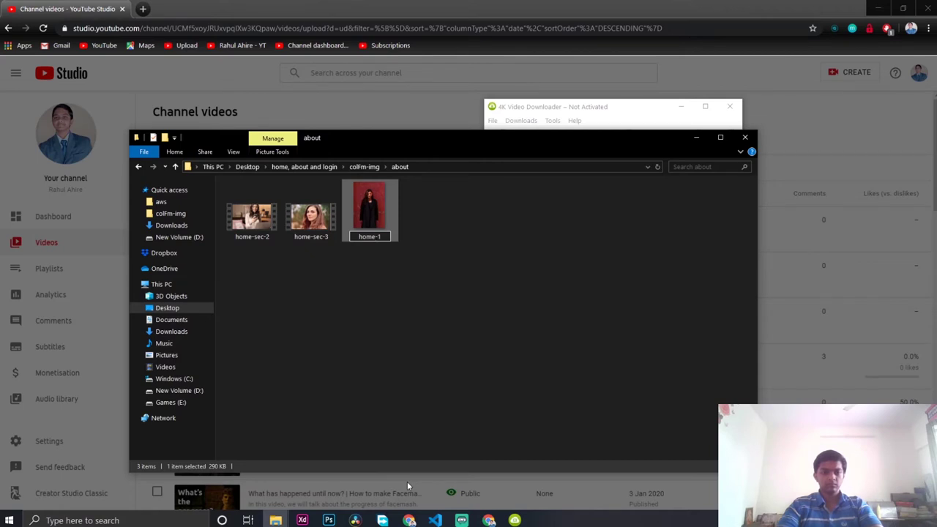
key(BackSpace)
key(BackSpace)
key(BackSpace)
key(BackSpace)
text(about)
key(Return)
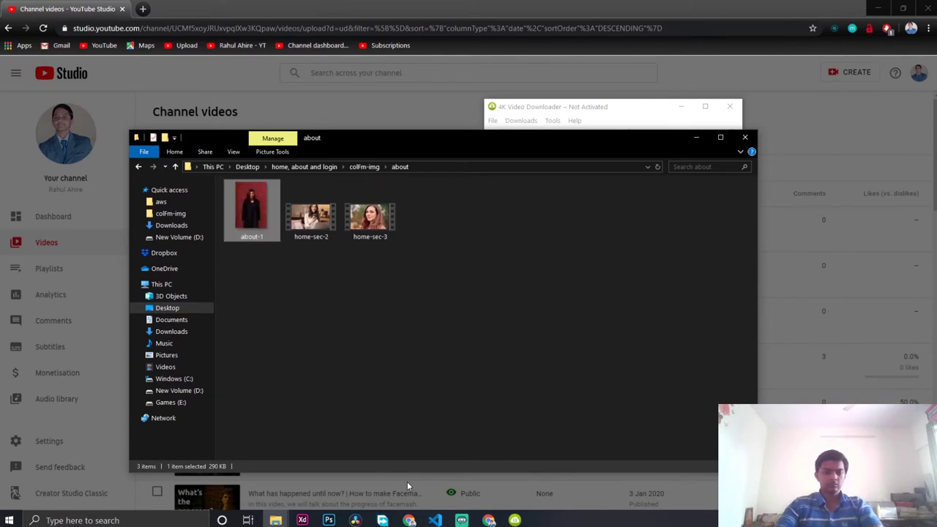
Rename the home-sec-2 video in the about folder as about-sec-2
right_click(313, 239)
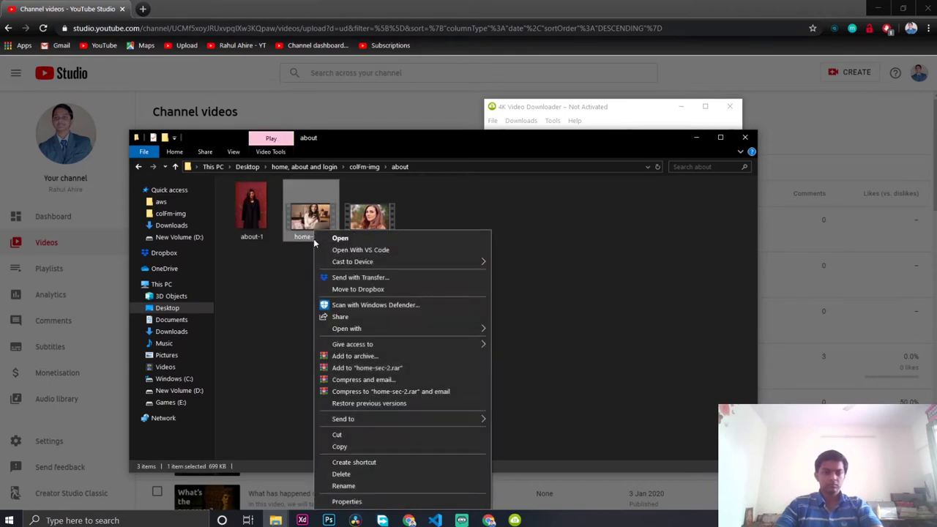
click(358, 487)
key(Home)
key(Right)
key(Right)
key(Right)
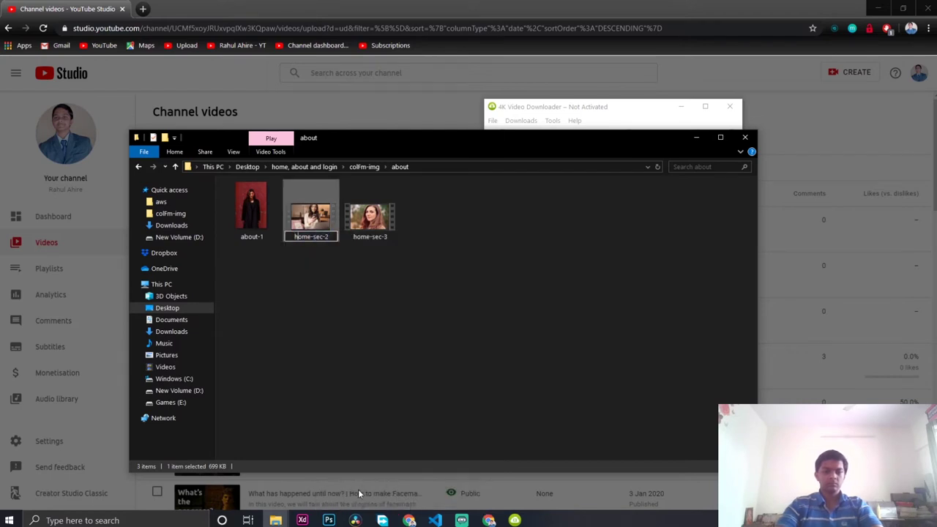
key(BackSpace)
key(BackSpace)
key(BackSpace)
key(BackSpace)
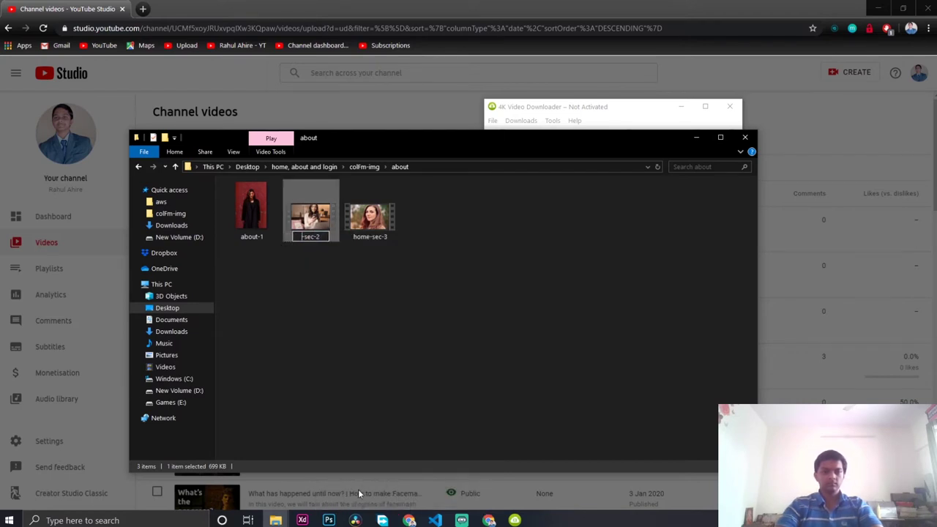
text(about)
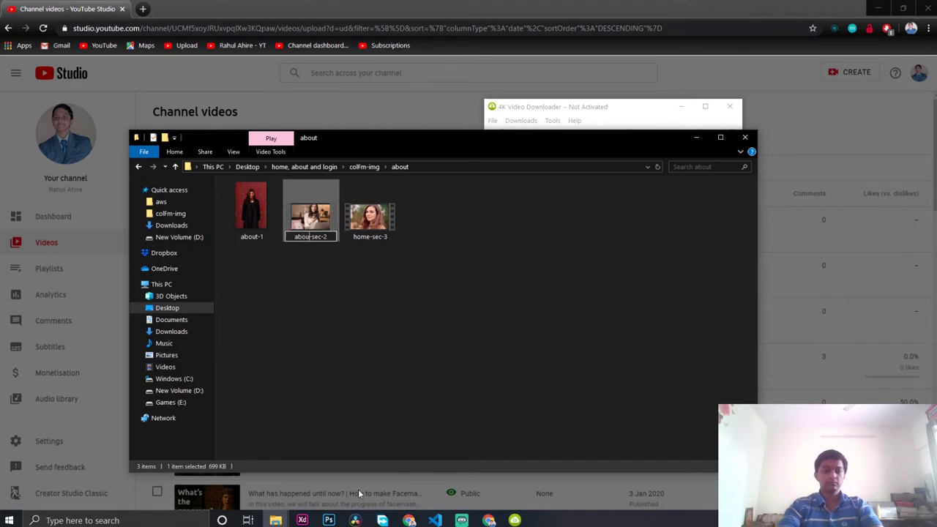
click(387, 340)
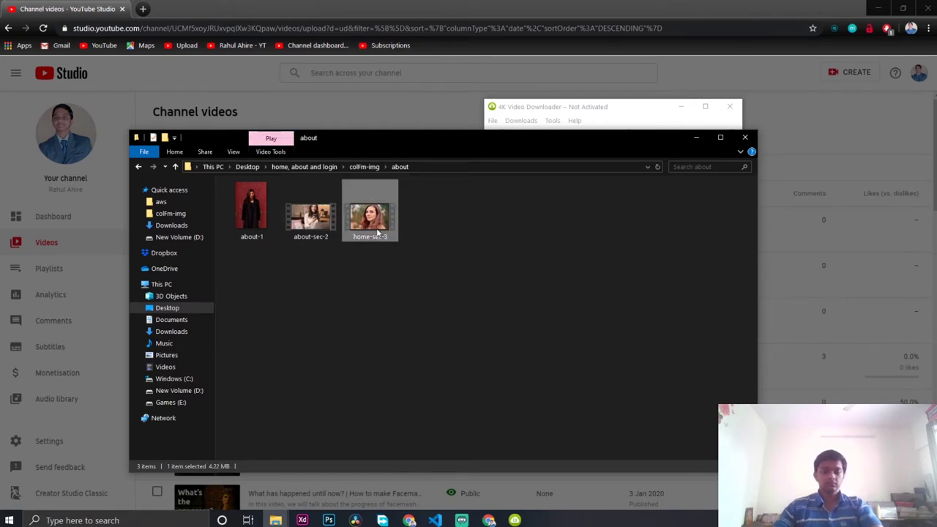
Rename the home-sec-3 video in the about folder as about-sec-3
right_click(377, 231)
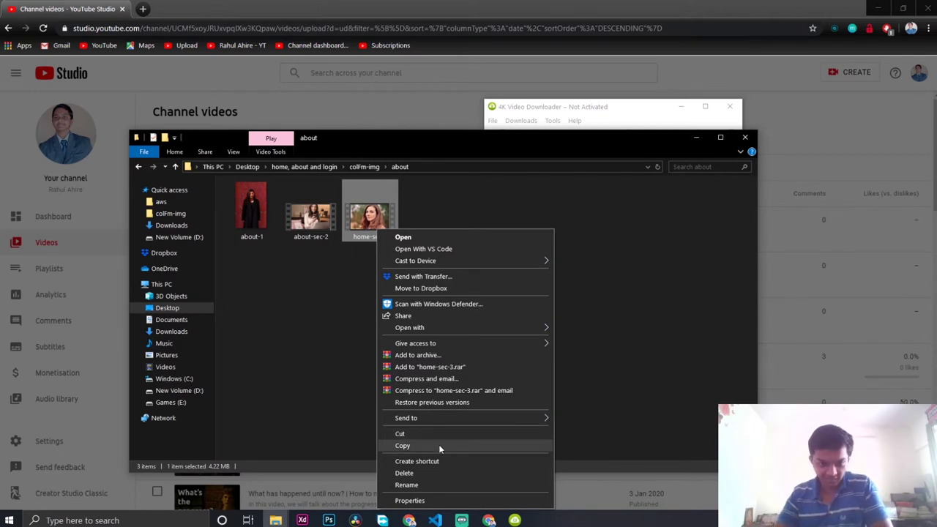
click(420, 483)
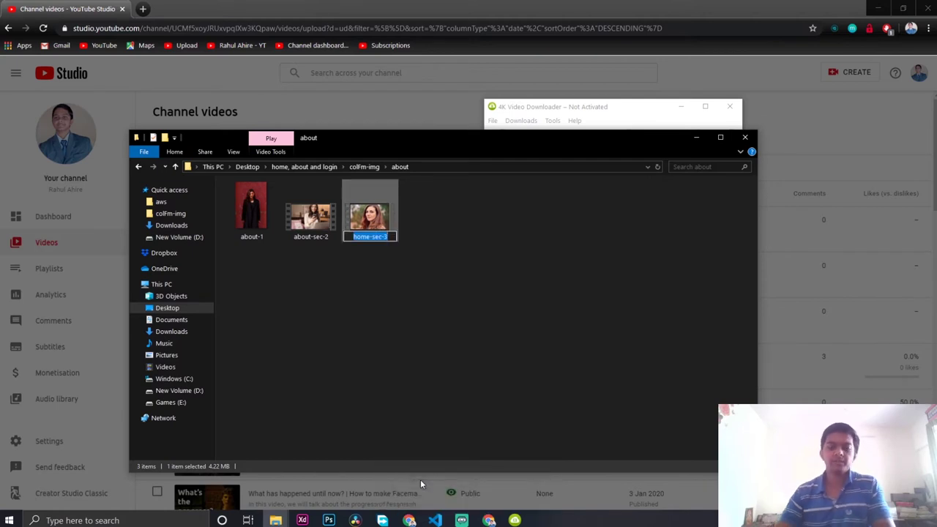
key(Home)
key(Right)
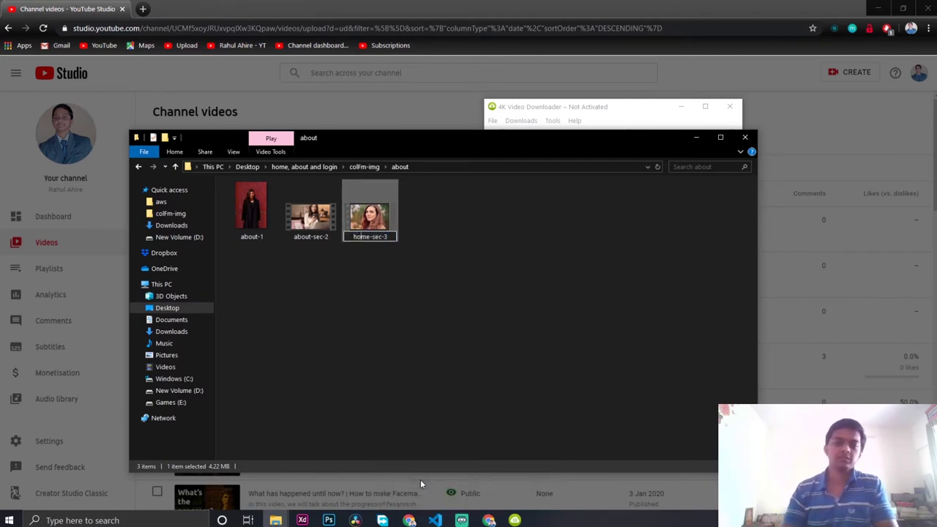
key(BackSpace)
key(BackSpace)
key(BackSpace)
key(BackSpace)
text(ab)
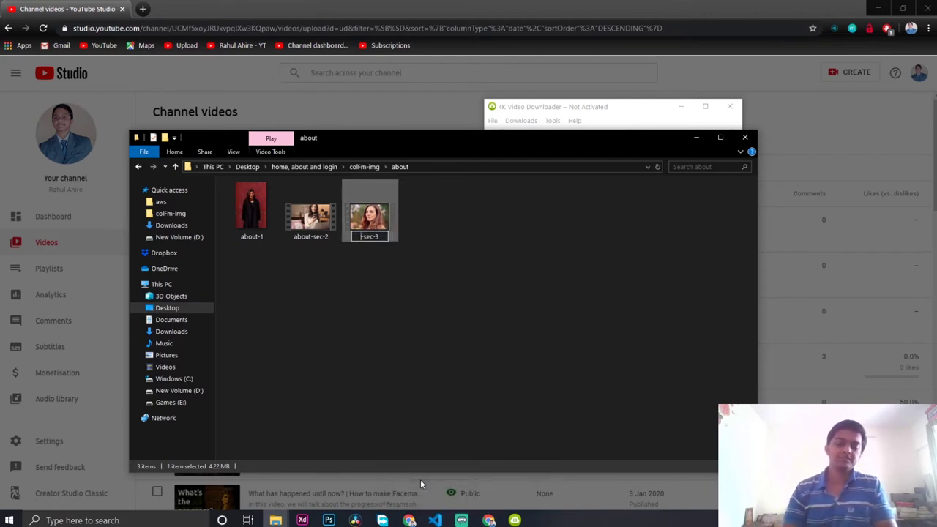
text(out)
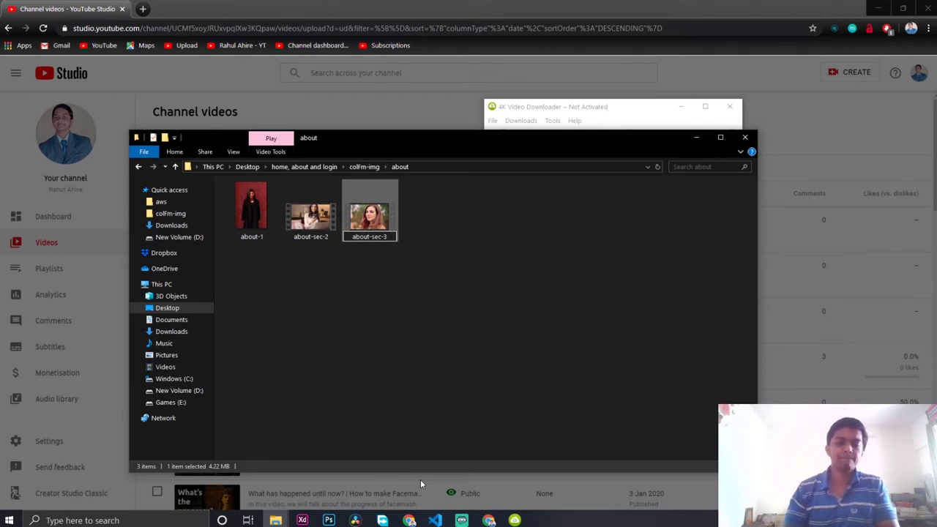
click(429, 246)
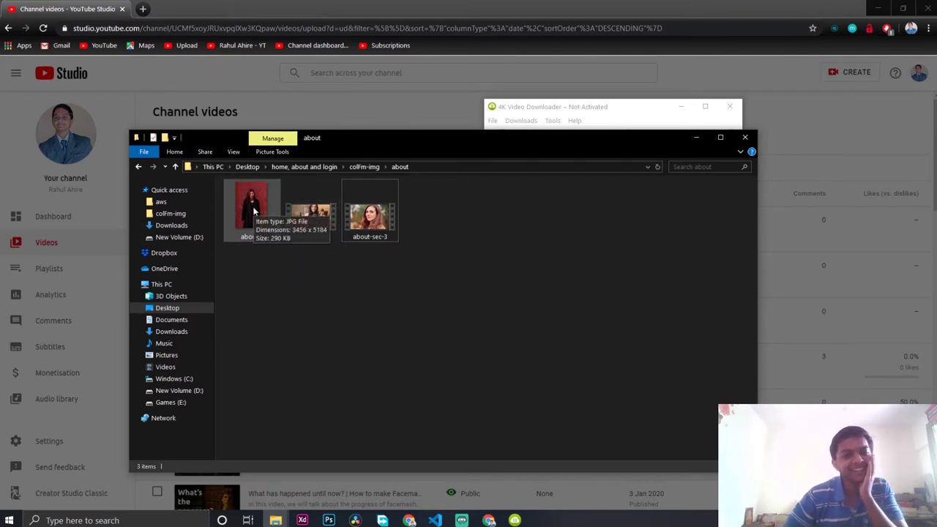
Put away the about folder and 4K Video Downloader windows and dismiss the Video published dialog
click(707, 139)
click(721, 114)
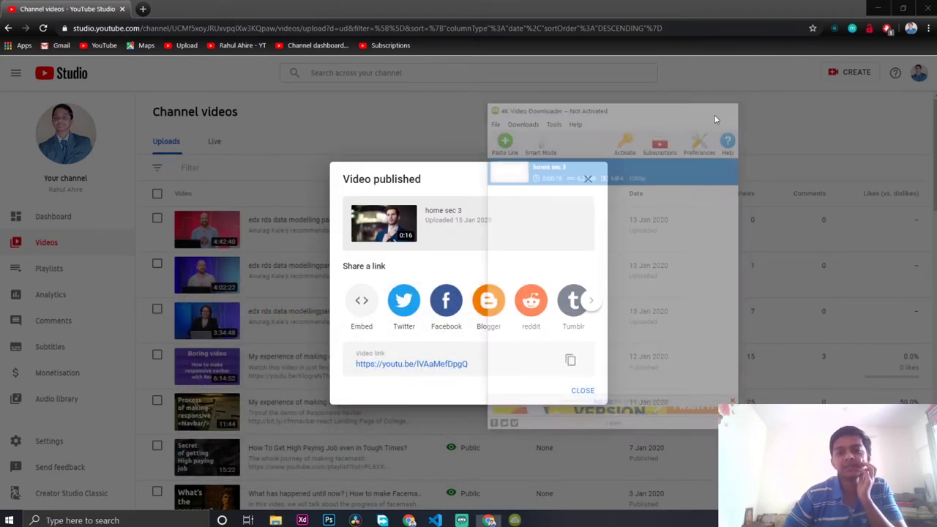
click(587, 178)
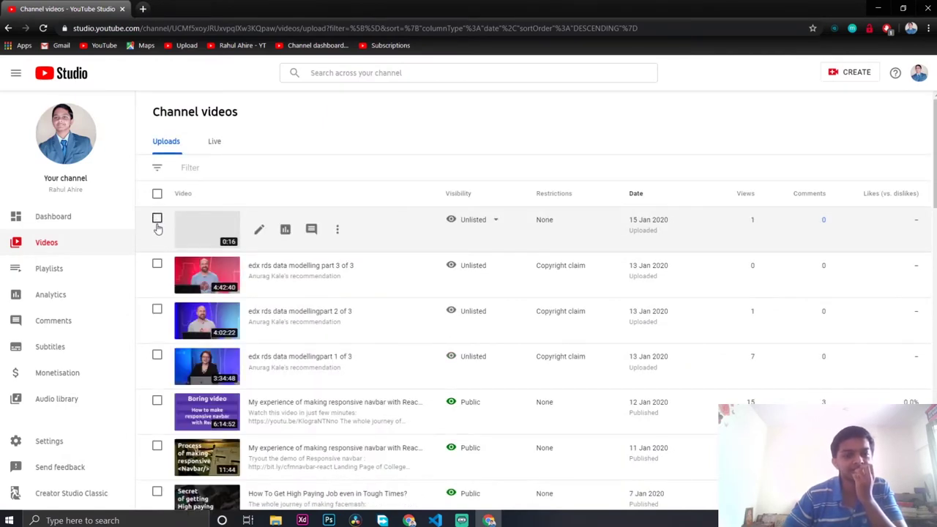
Permanently delete the uploaded home sec 3 video from the channel and close the YouTube Studio window
click(157, 219)
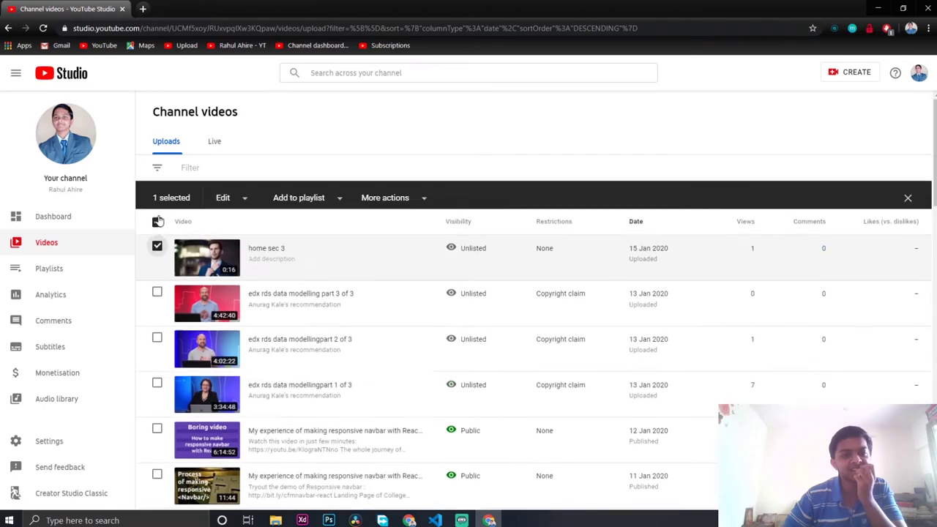
click(417, 207)
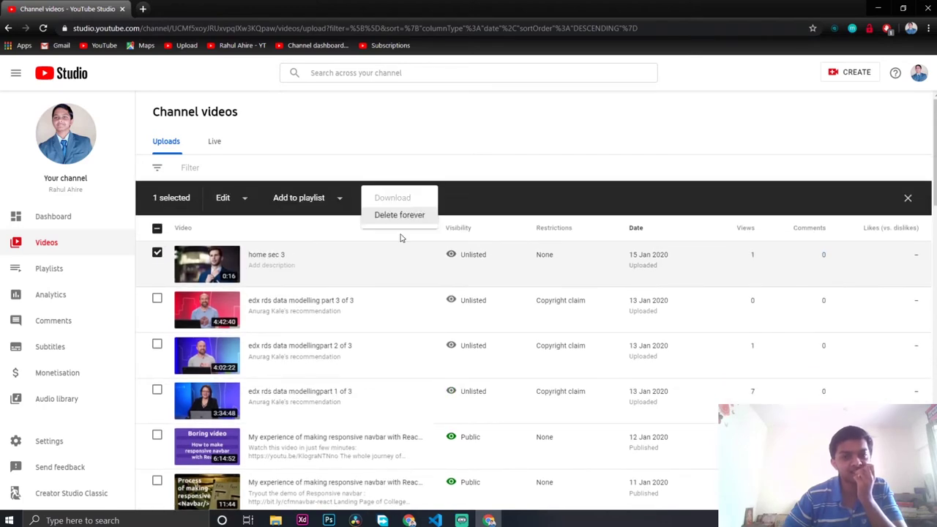
click(406, 218)
click(333, 301)
click(579, 332)
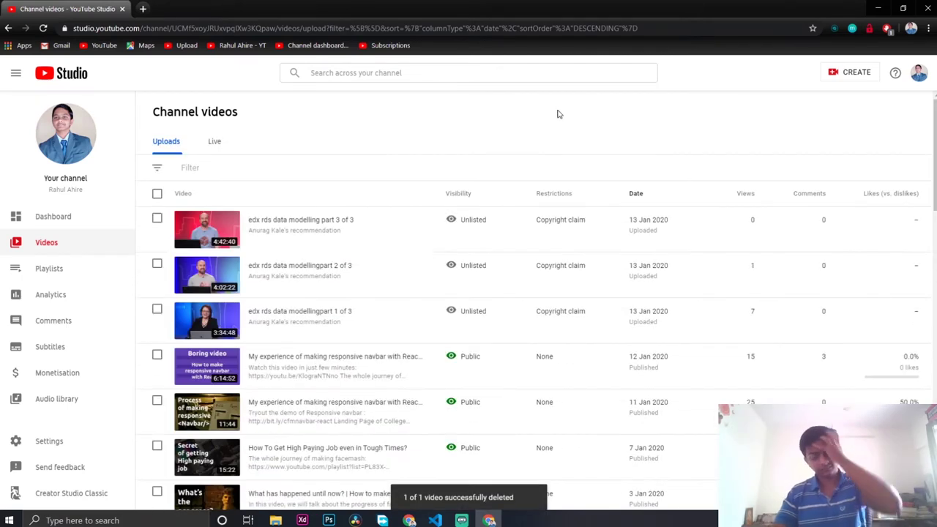
click(927, 11)
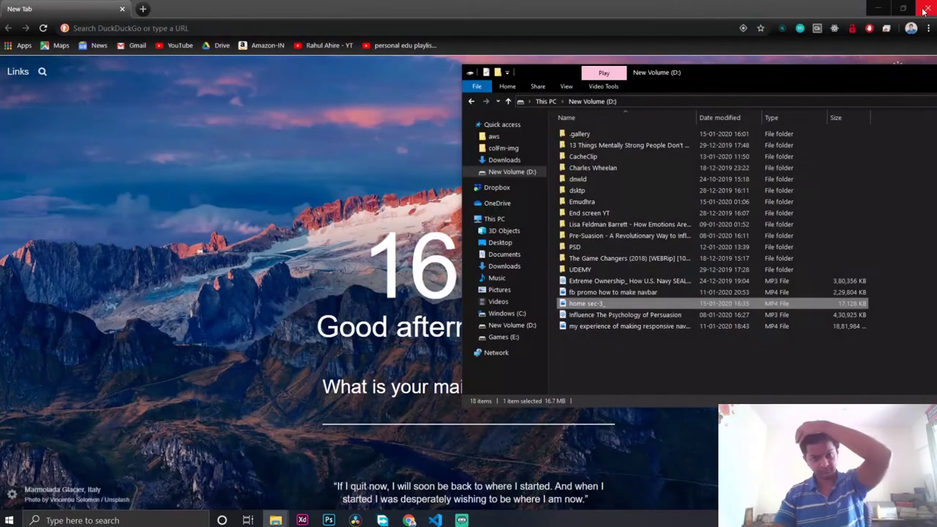
Search the web for "css background video no repeat" in the other browser window and look over the results
click(410, 129)
click(199, 28)
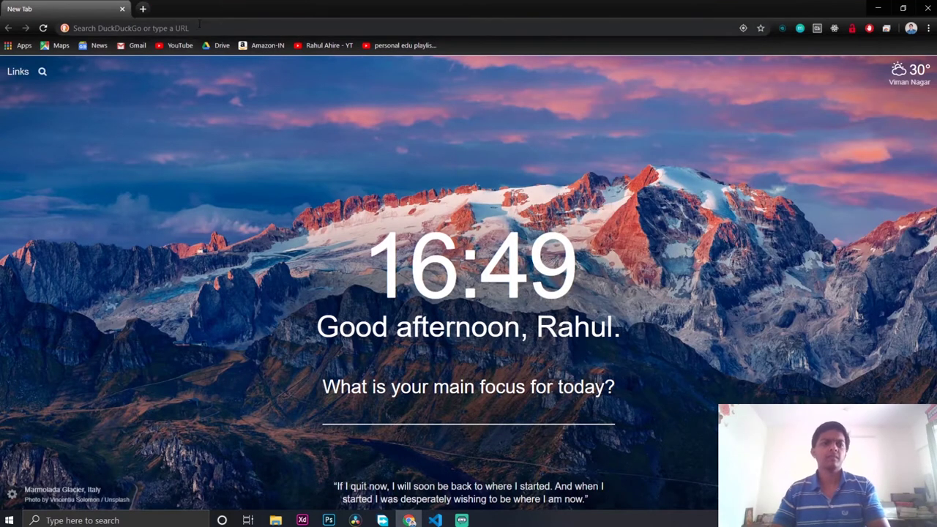
text(css )
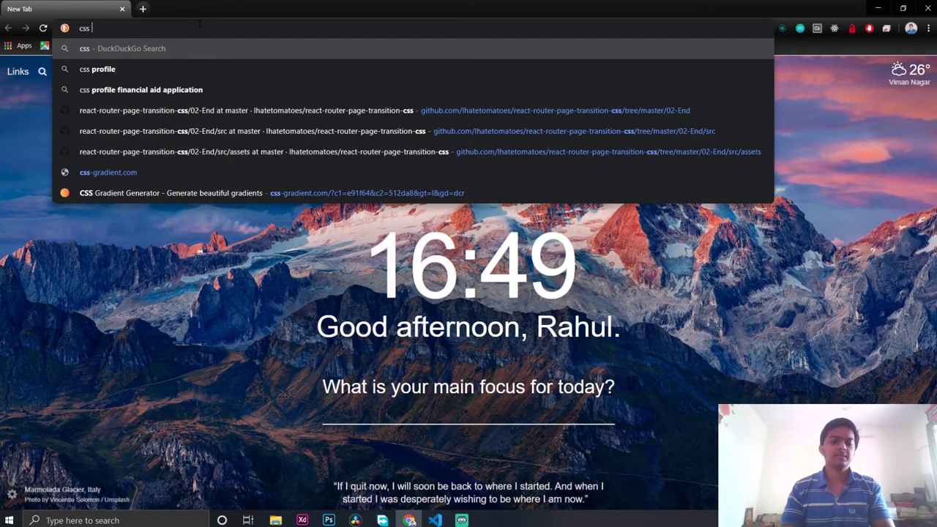
text(back)
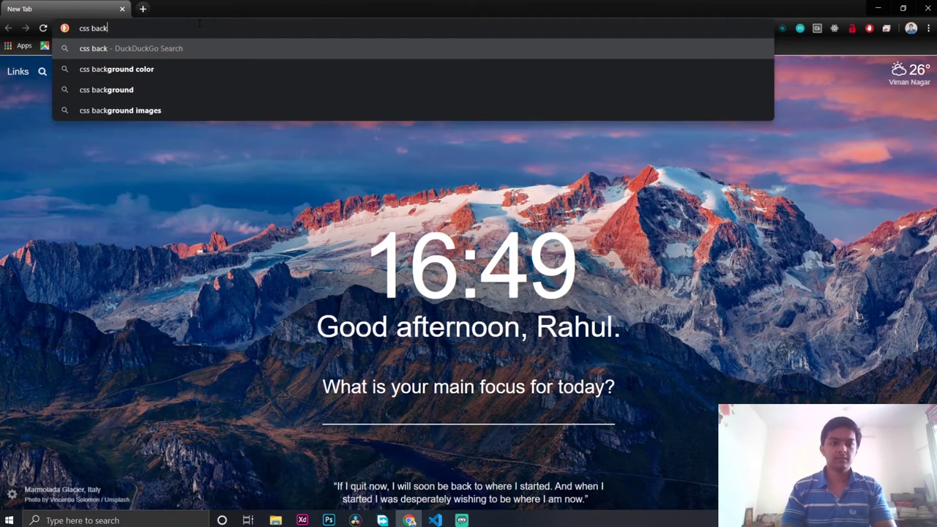
key(Down)
key(BackSpace)
key(BackSpace)
key(BackSpace)
key(BackSpace)
key(BackSpace)
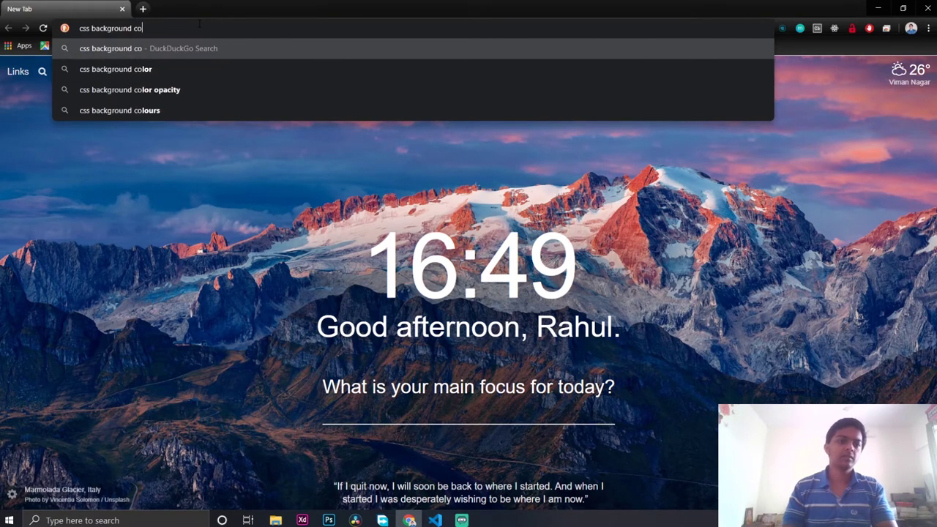
text(video n)
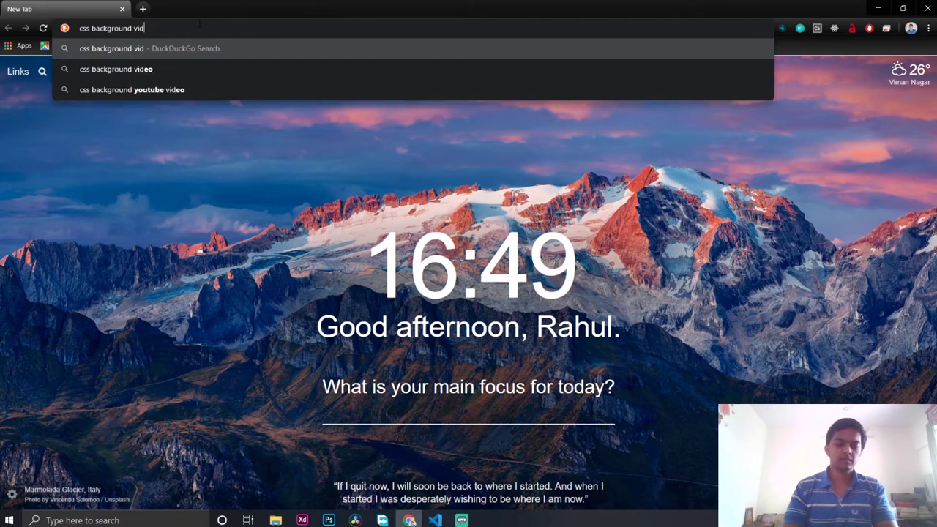
text(repea)
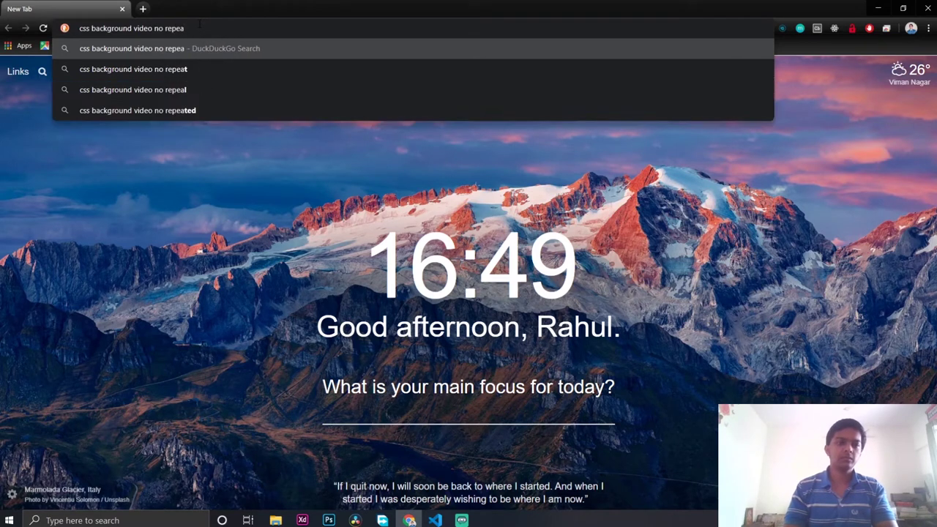
text(t)
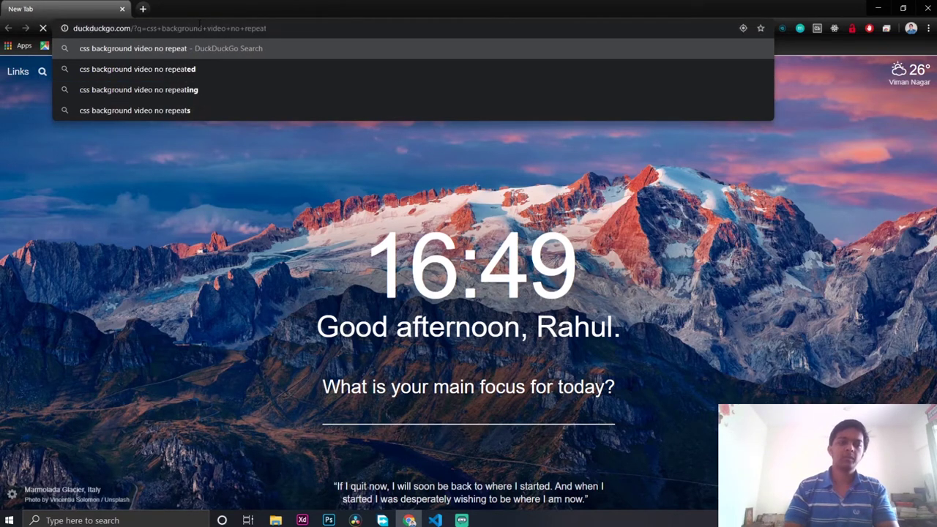
key(Return)
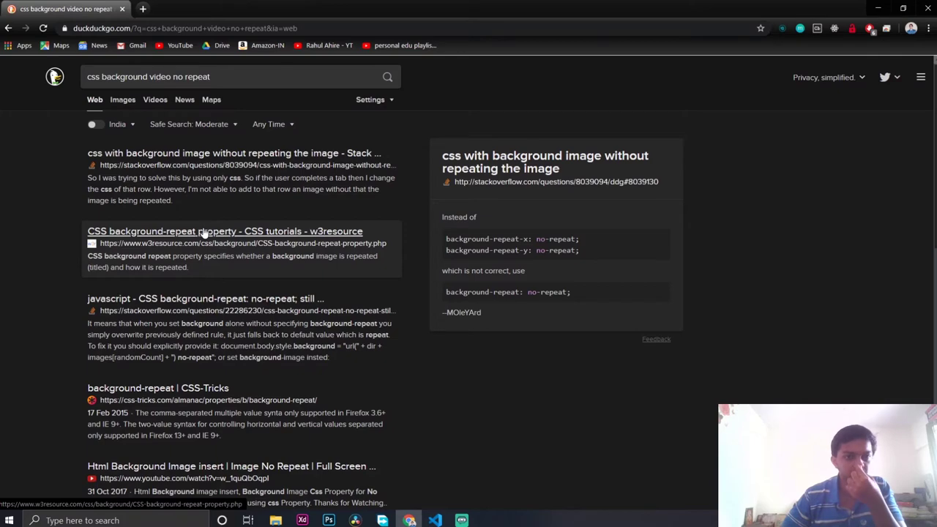
scroll(146, 395, down, 3)
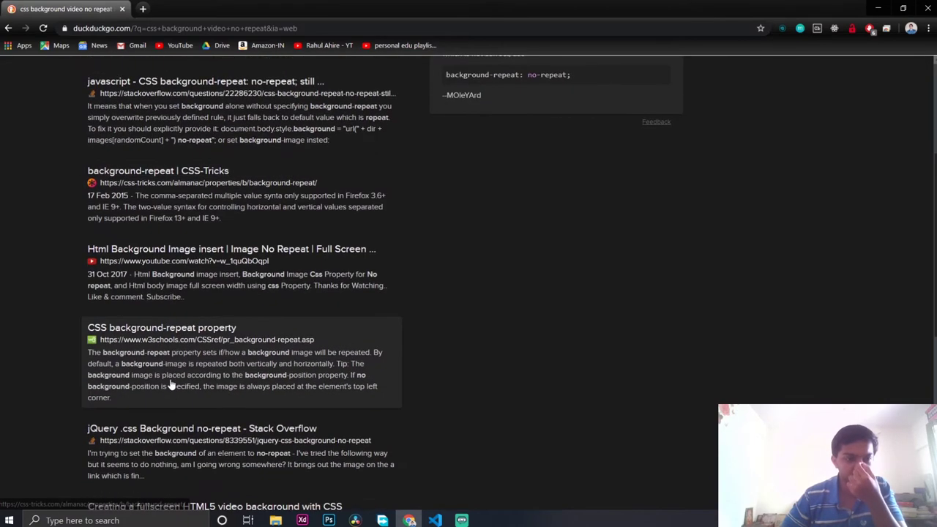
scroll(170, 355, up, 3)
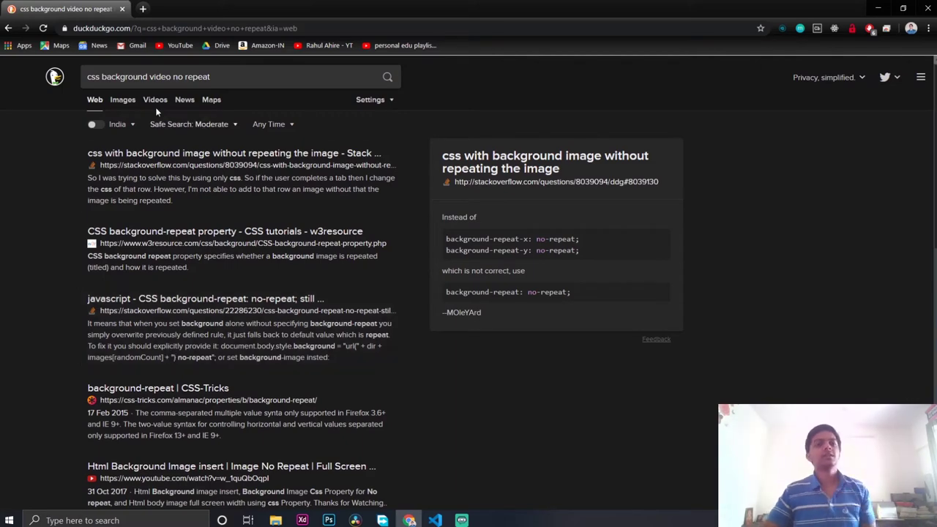
Open a blank browser tab and close the search results tab
key(ctrl+t)
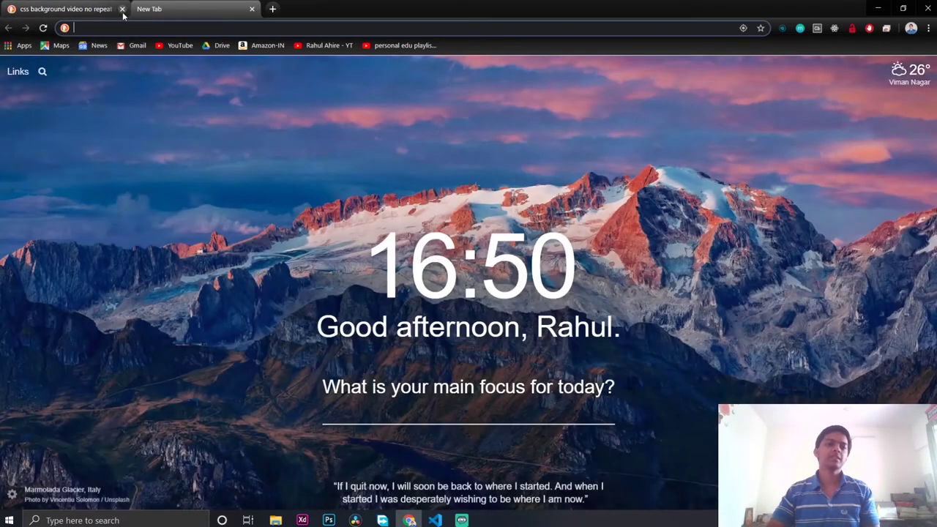
click(123, 10)
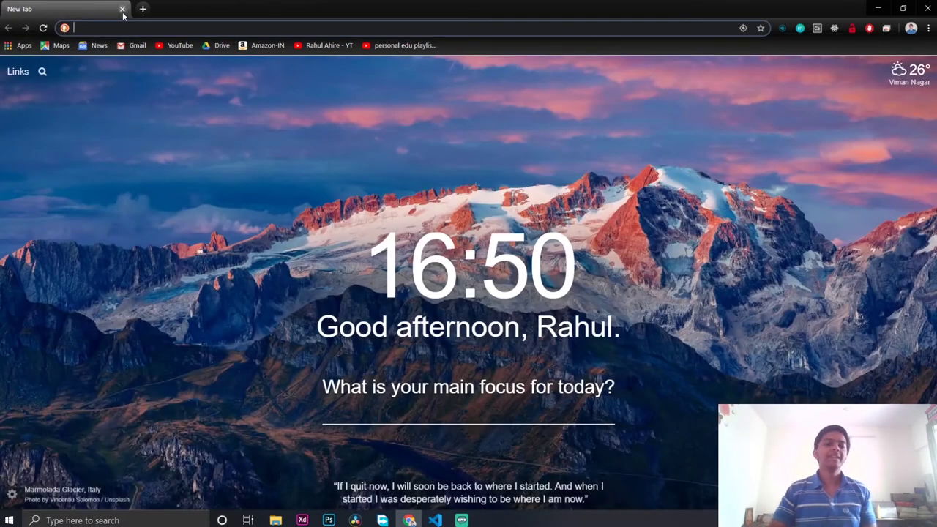
click(458, 333)
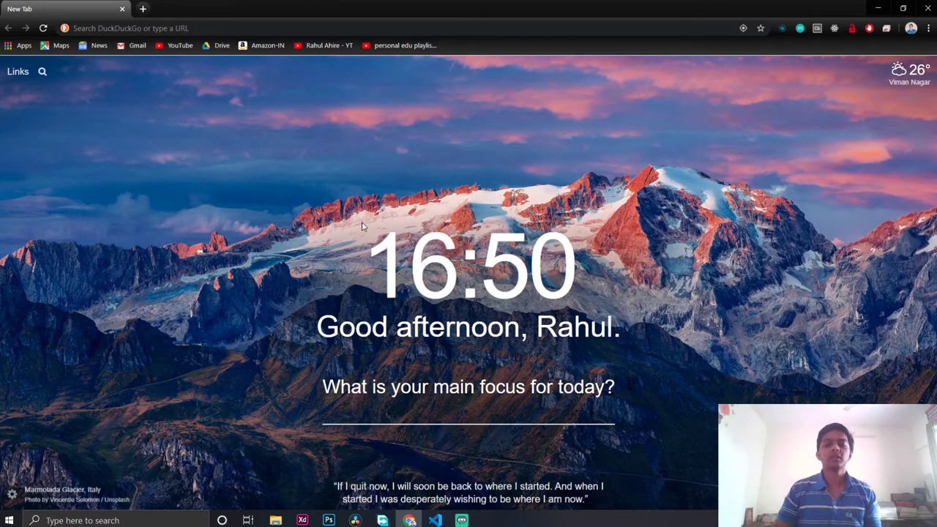
Minimize the browser and close the about, 4K Video Downloader and New Volume (D:) folder windows to clear the desktop
click(880, 14)
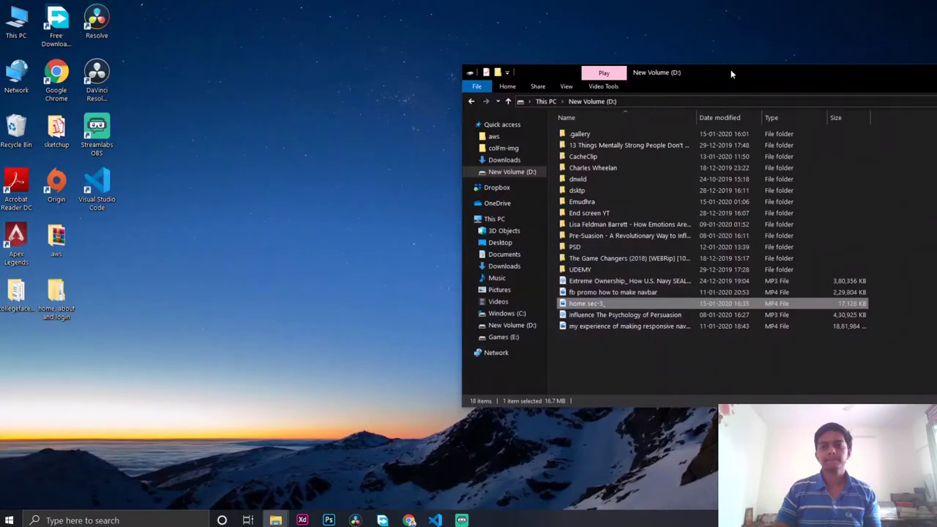
drag(732, 58, 485, 54)
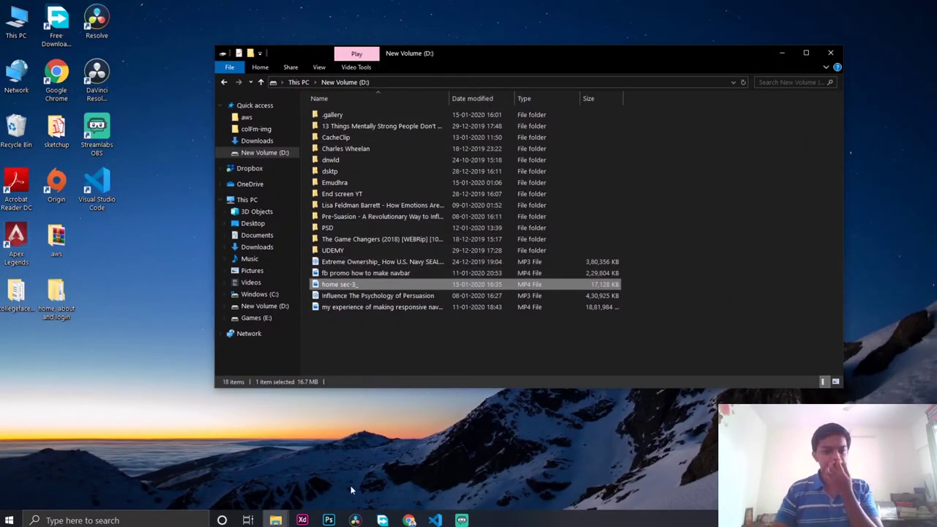
mouse_move(278, 514)
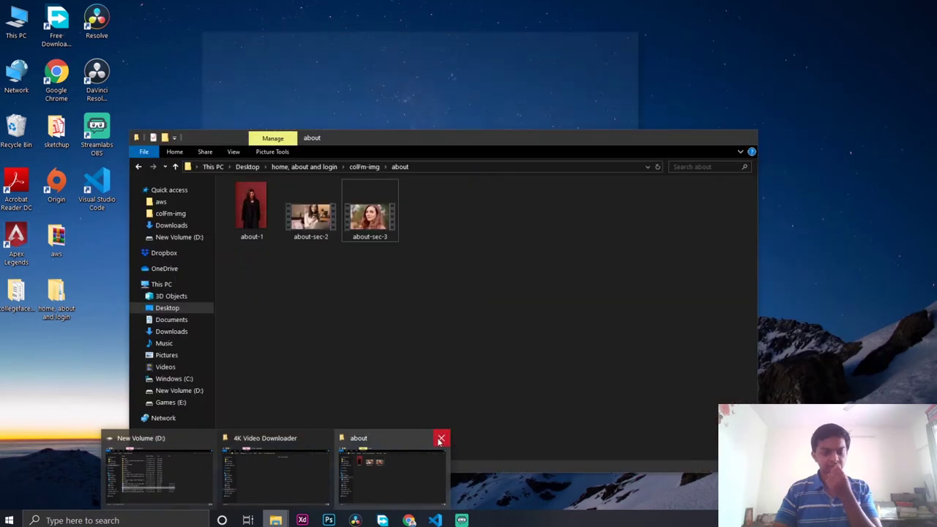
click(441, 439)
click(383, 437)
click(325, 438)
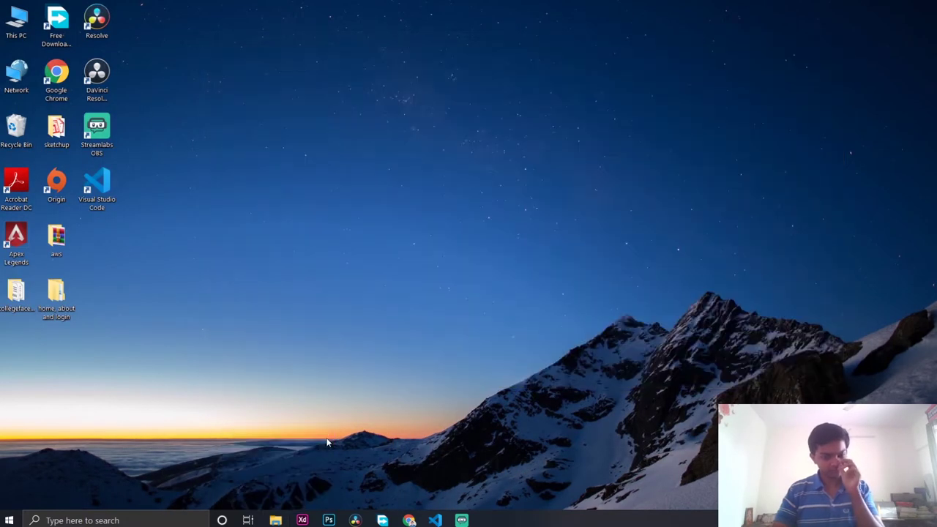
mouse_move(409, 519)
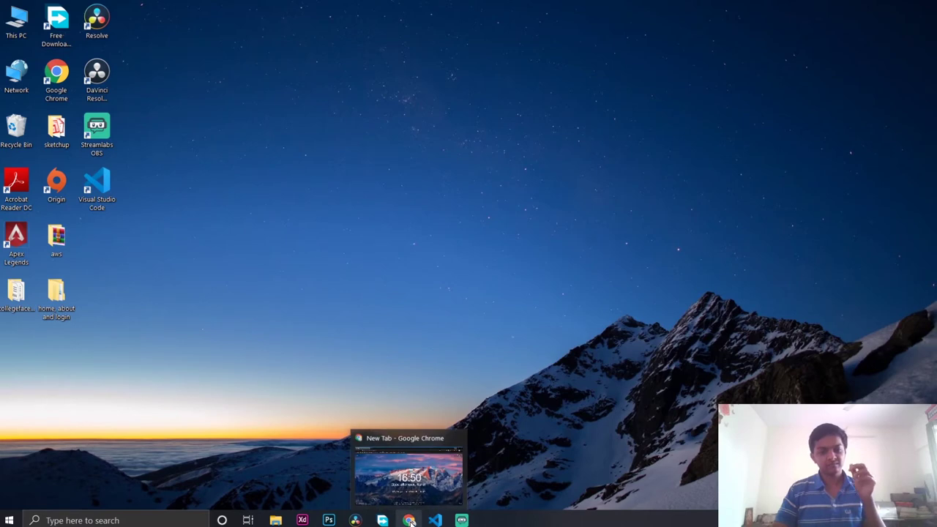
Close the remaining blank Google Chrome window
click(458, 438)
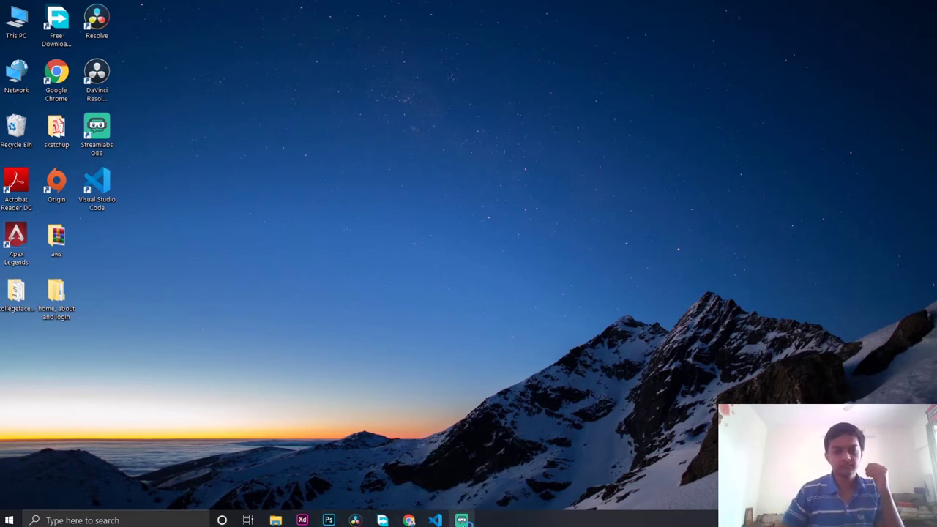
click(462, 520)
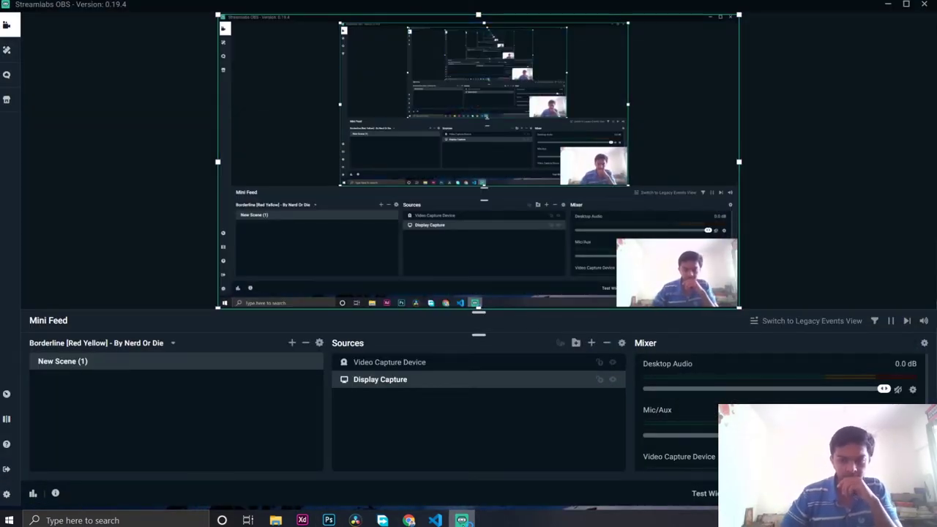
click(461, 519)
click(461, 520)
click(462, 520)
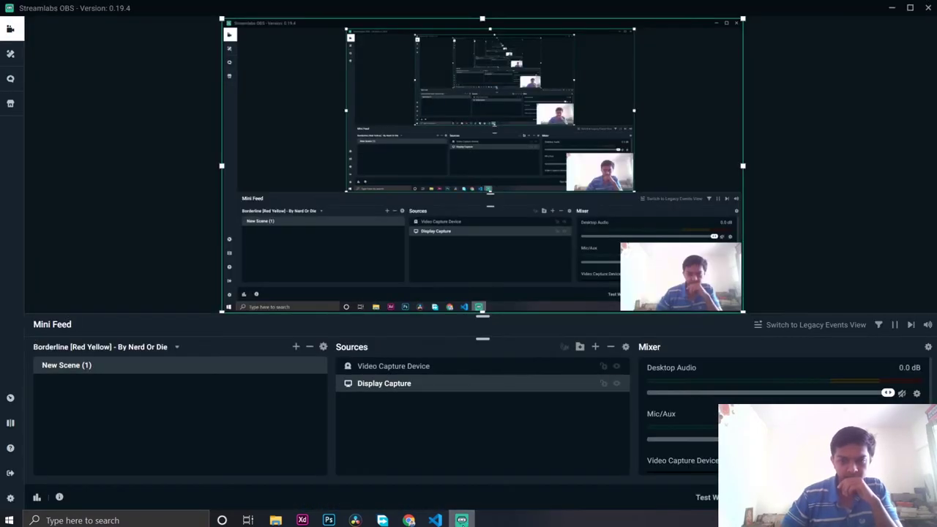
click(462, 519)
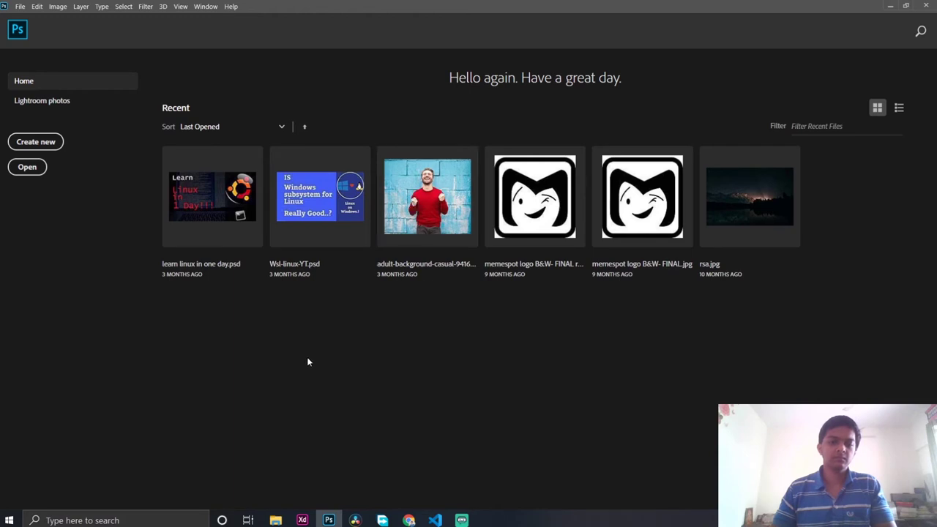
Create a 1280 x 720 px, 300 ppi Photoshop document and place the about-1 image from the colFm-img about folder in it
click(33, 143)
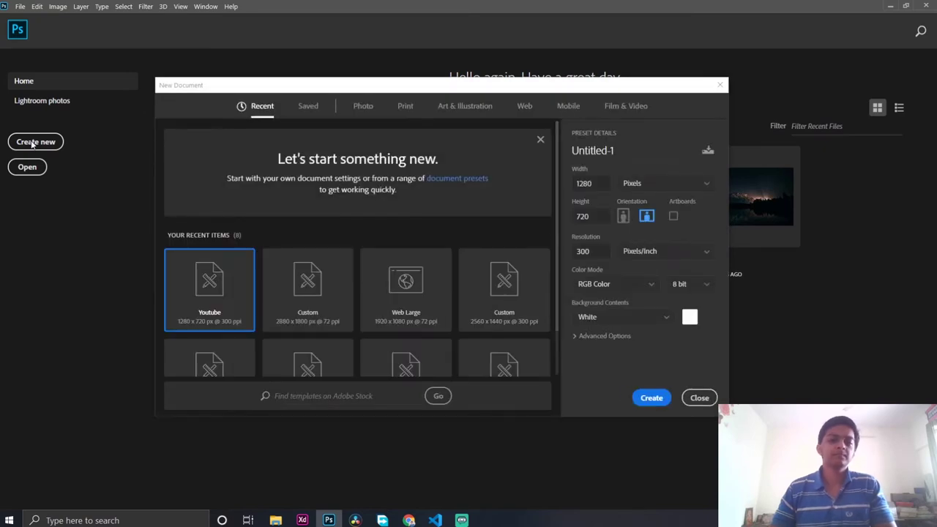
click(646, 403)
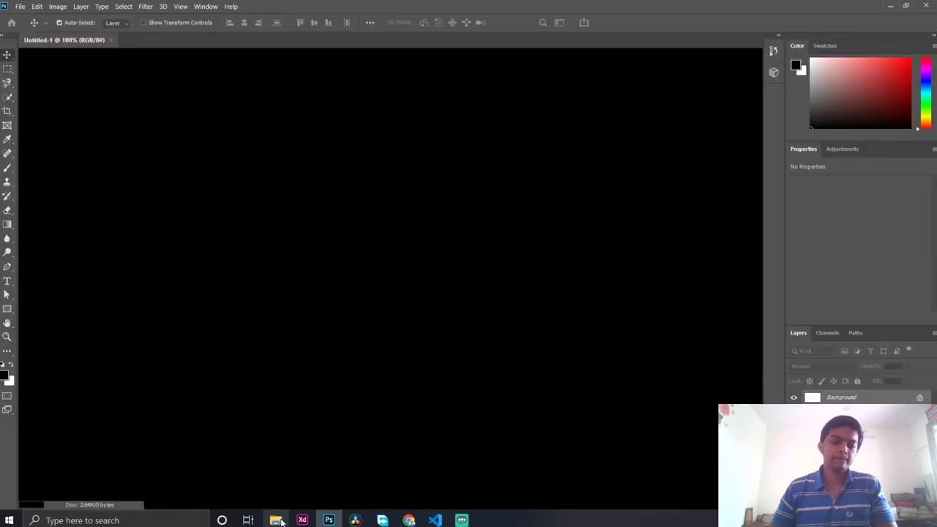
click(281, 521)
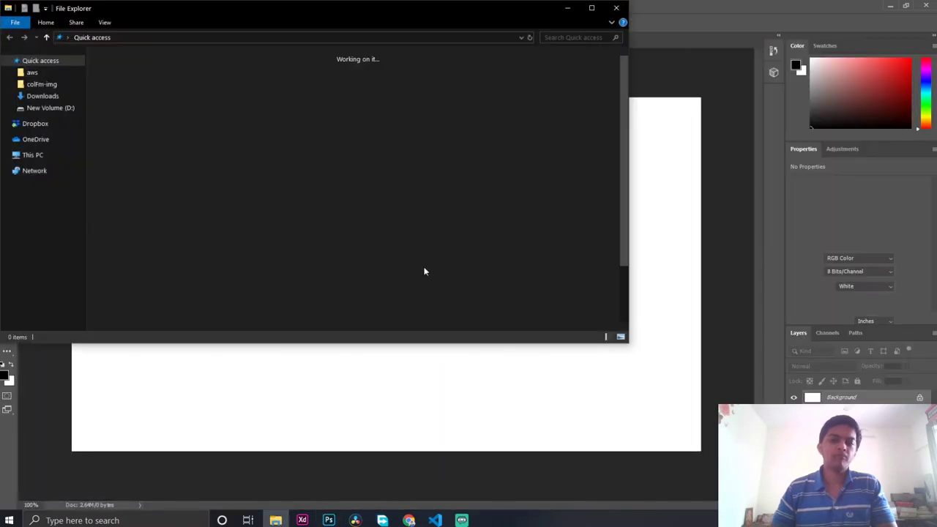
click(63, 85)
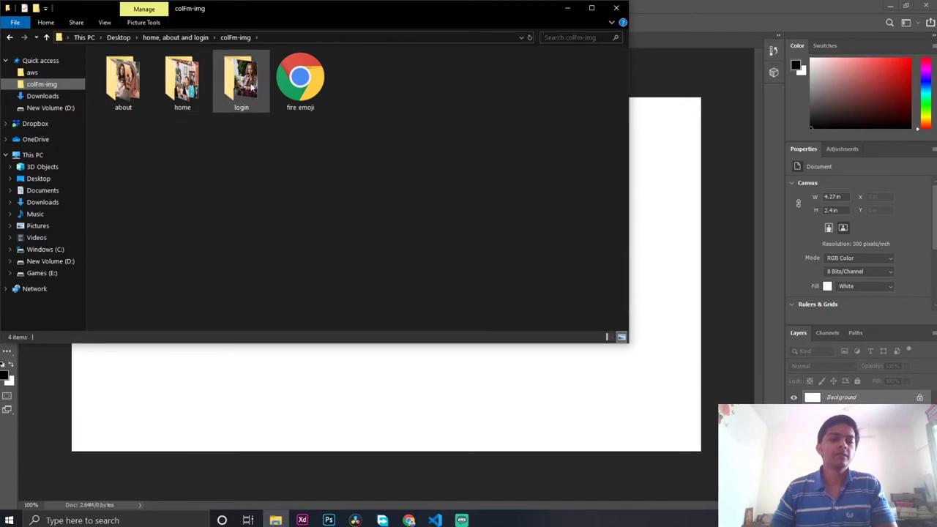
click(120, 100)
double_click(119, 100)
drag(122, 87, 663, 411)
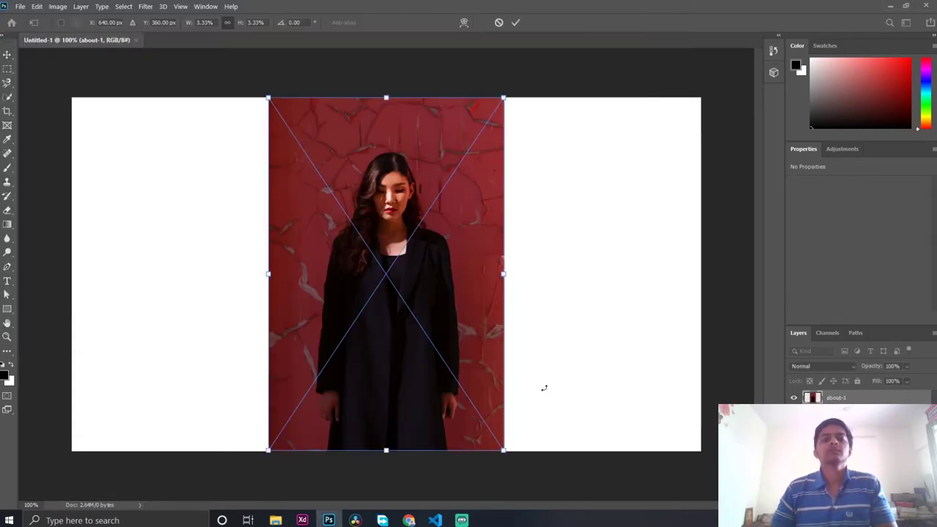
Scale the placed about-1 image to the full canvas width, shift it down to frame the woman's face, and commit the transform
drag(269, 276, 73, 283)
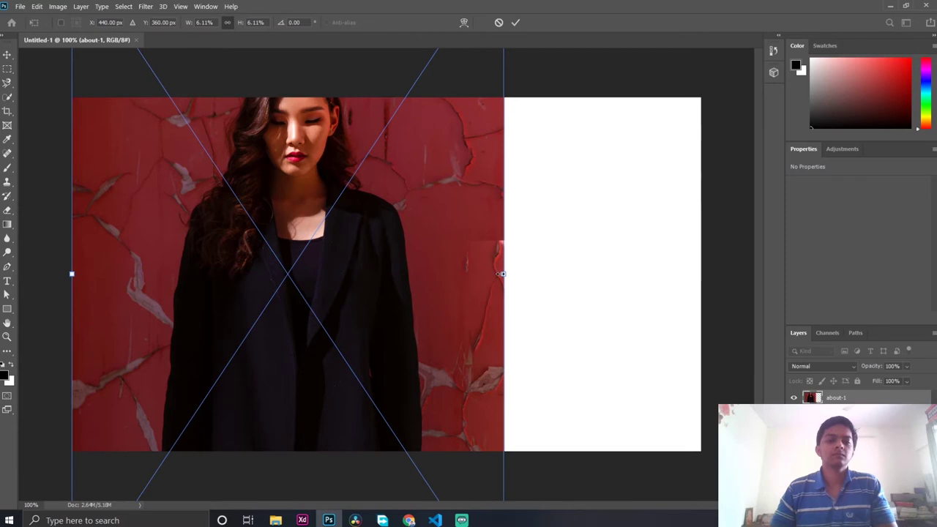
drag(506, 275, 700, 275)
drag(410, 262, 409, 413)
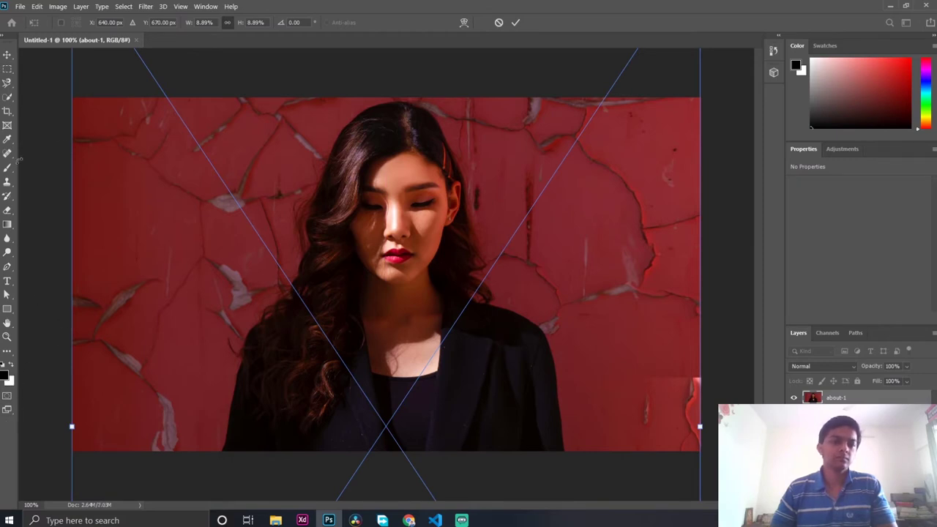
click(6, 54)
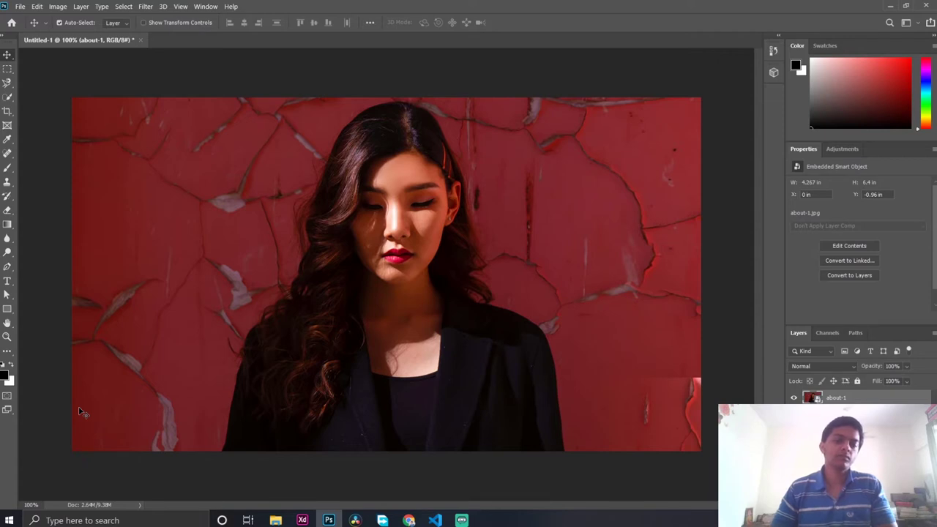
Sample the dark red of the wall behind the woman in the foreground Color Picker, and dismiss it without applying the colour
click(5, 376)
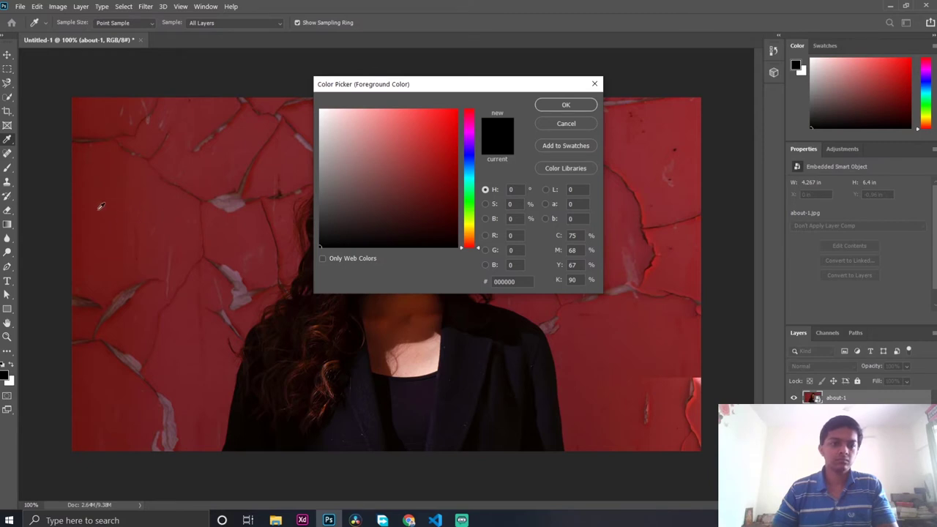
click(102, 213)
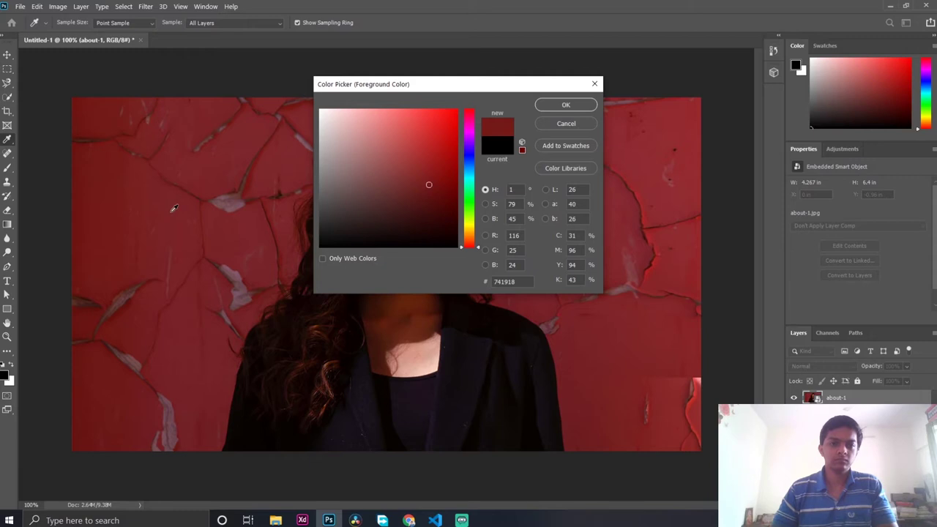
click(93, 193)
click(162, 202)
drag(157, 194, 106, 214)
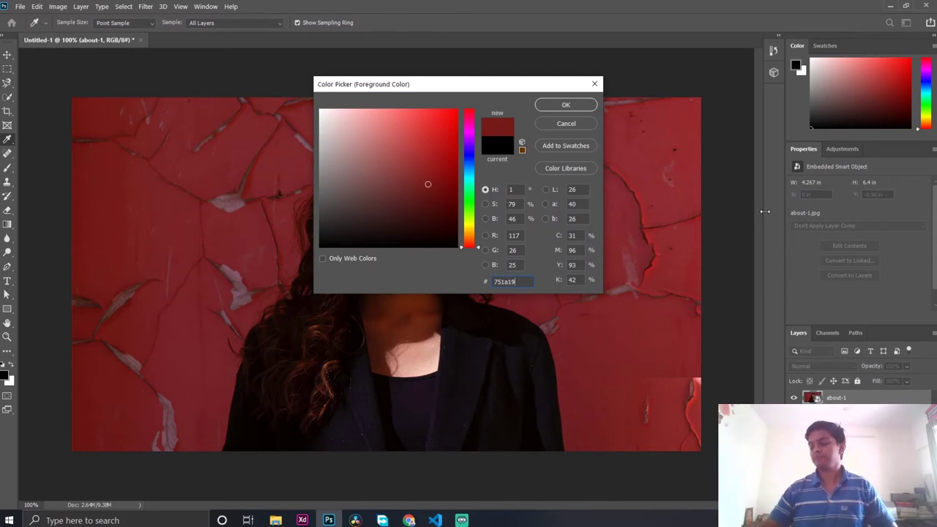
click(597, 84)
key(v)
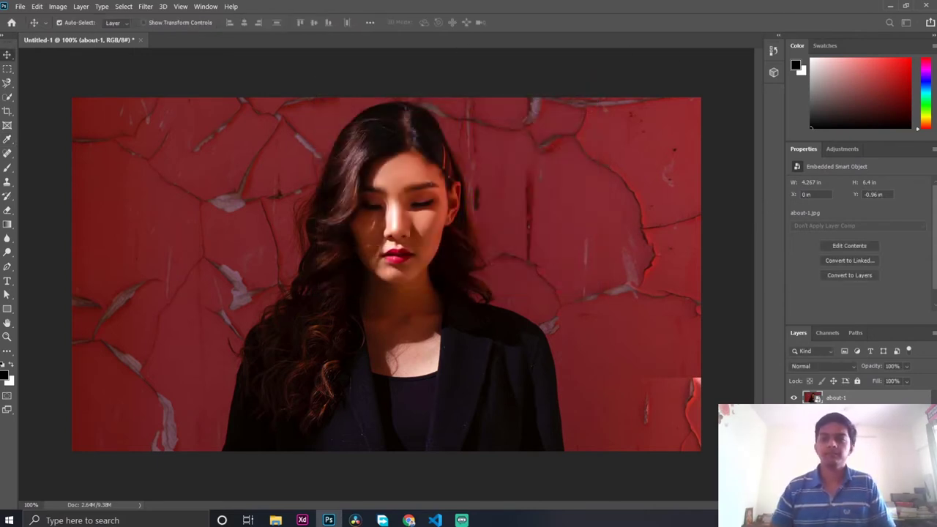
click(925, 6)
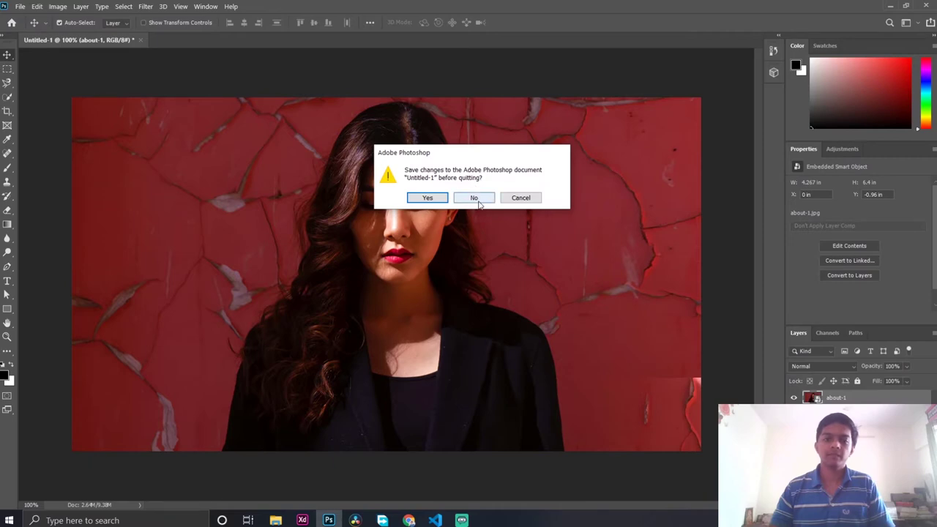
click(430, 199)
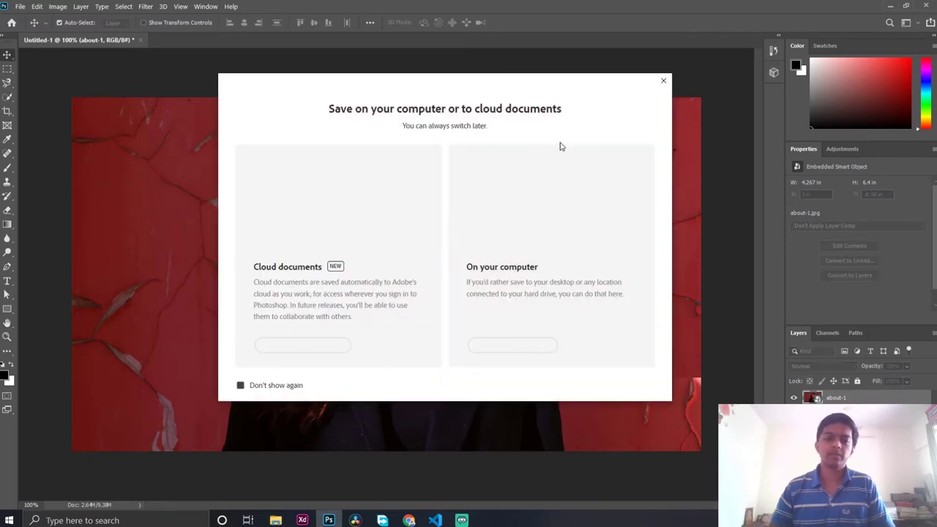
click(663, 81)
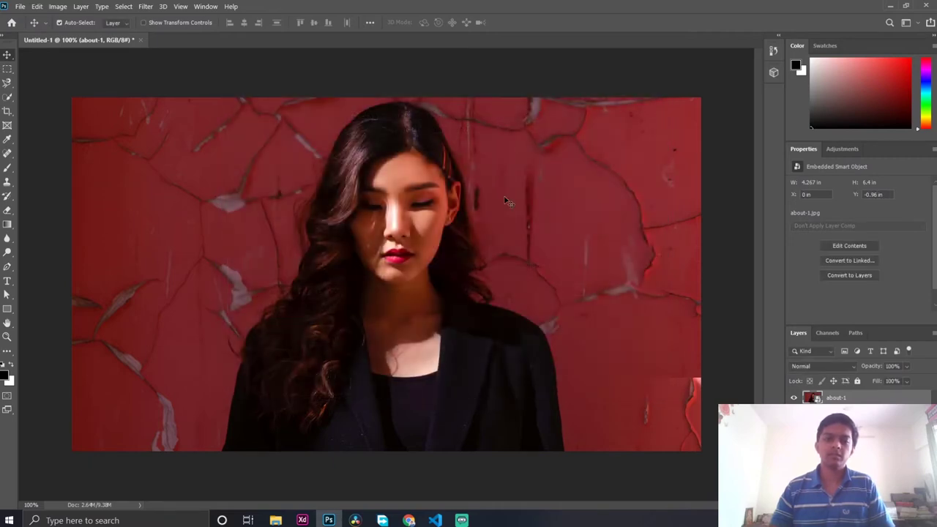
Look through the thumbnails and design files in the PSD folder on New Volume (D:), and minimize the folder window
click(275, 520)
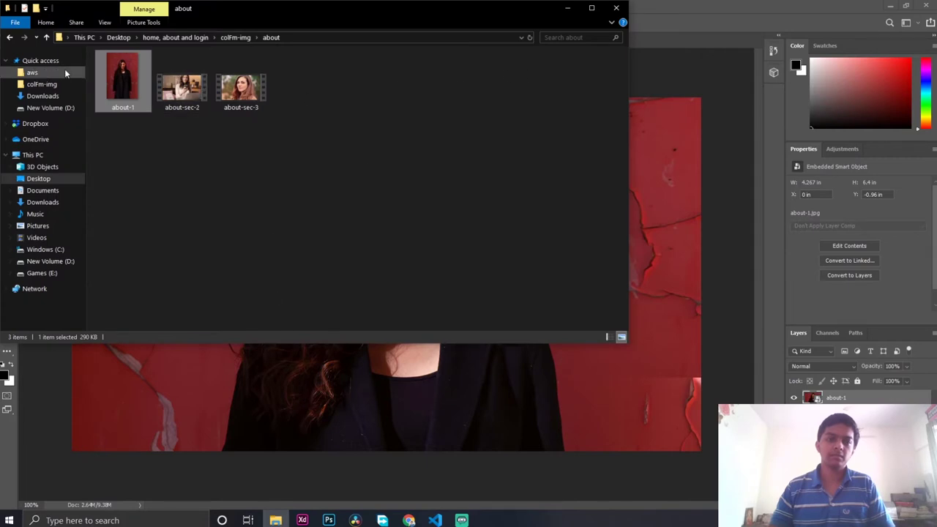
click(28, 262)
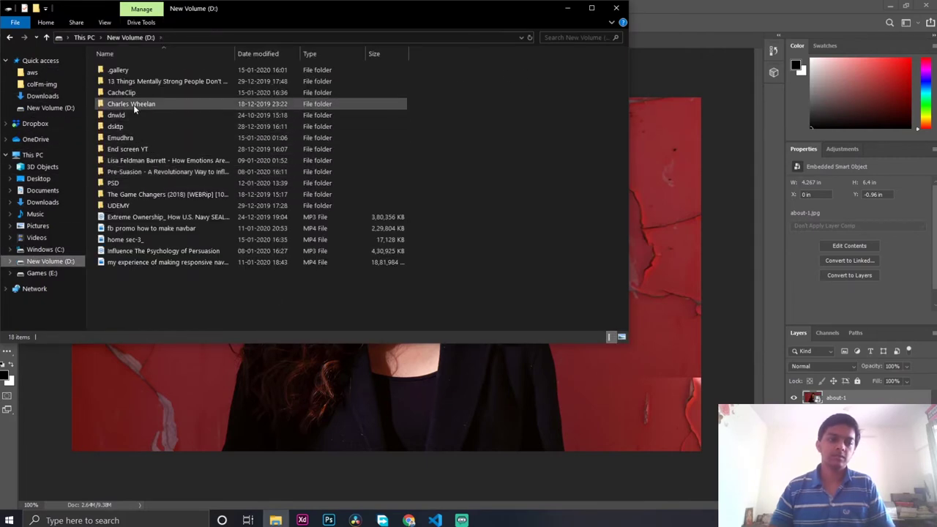
double_click(110, 183)
click(110, 183)
scroll(190, 183, down, 2)
scroll(190, 183, up, 2)
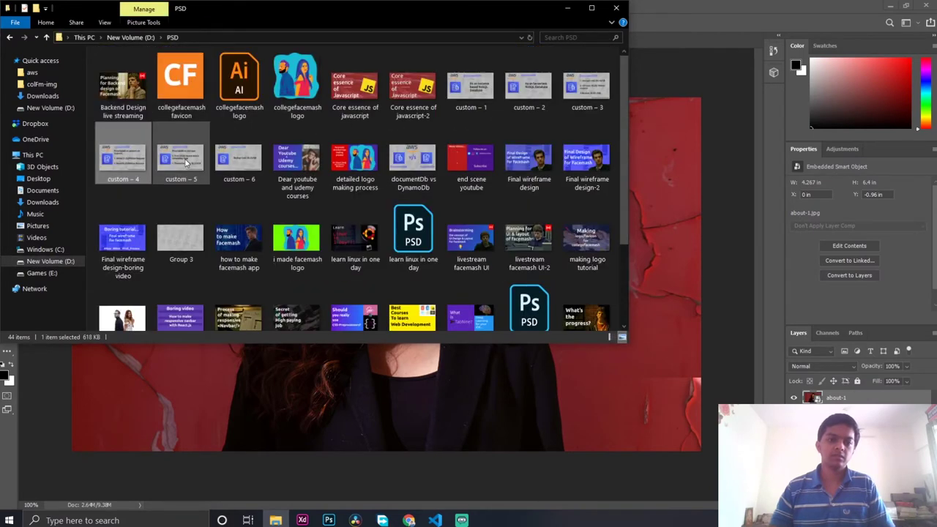
click(269, 129)
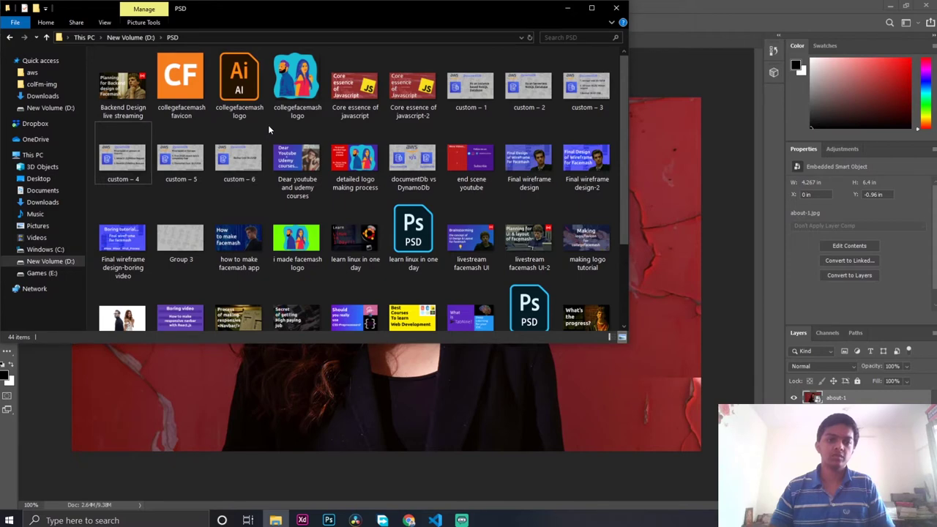
scroll(269, 129, down, 2)
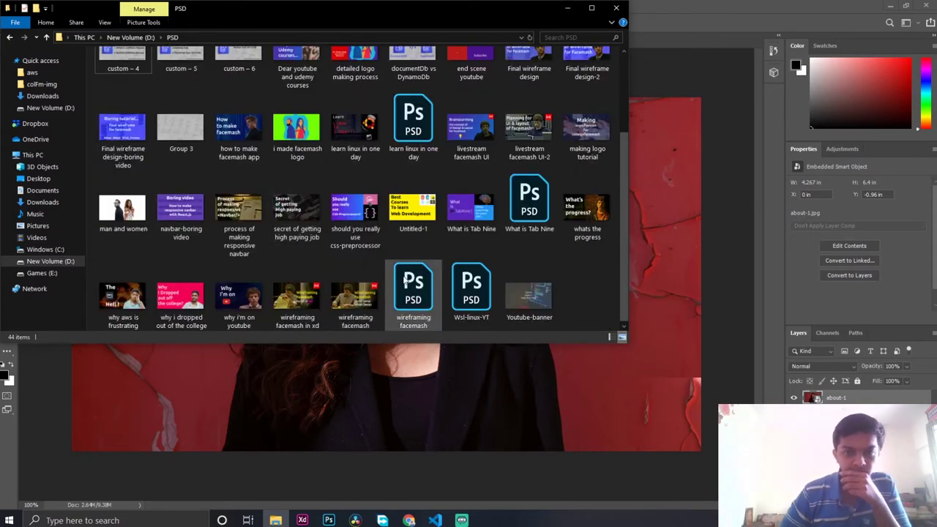
scroll(402, 278, up, 1)
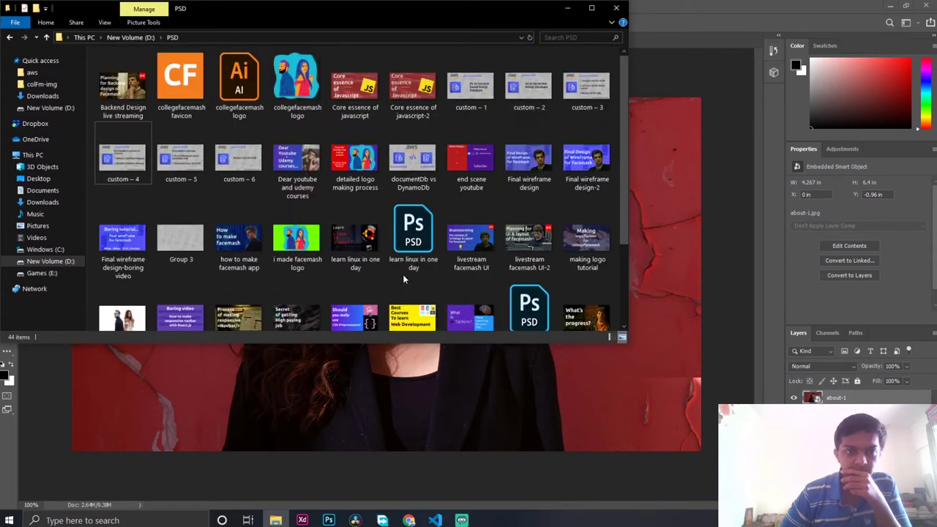
scroll(402, 278, down, 1)
scroll(403, 278, up, 1)
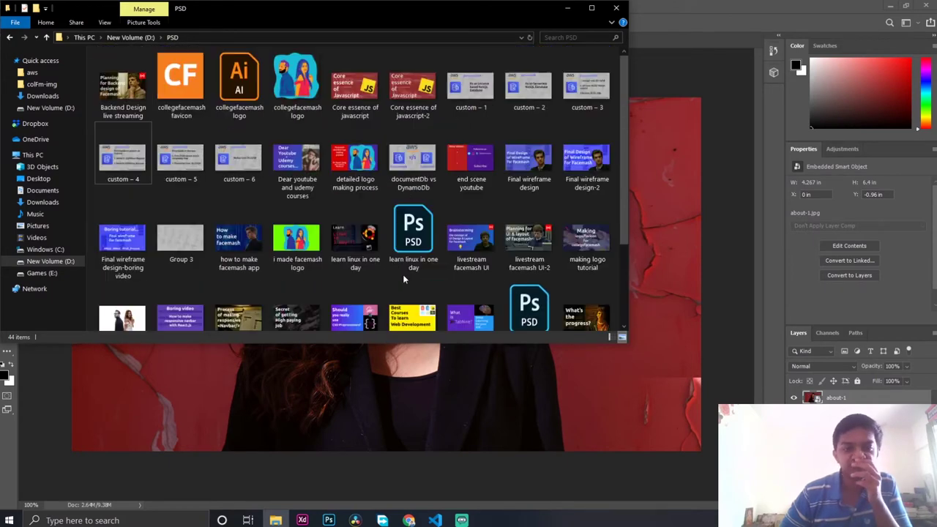
scroll(402, 274, down, 2)
scroll(403, 274, up, 2)
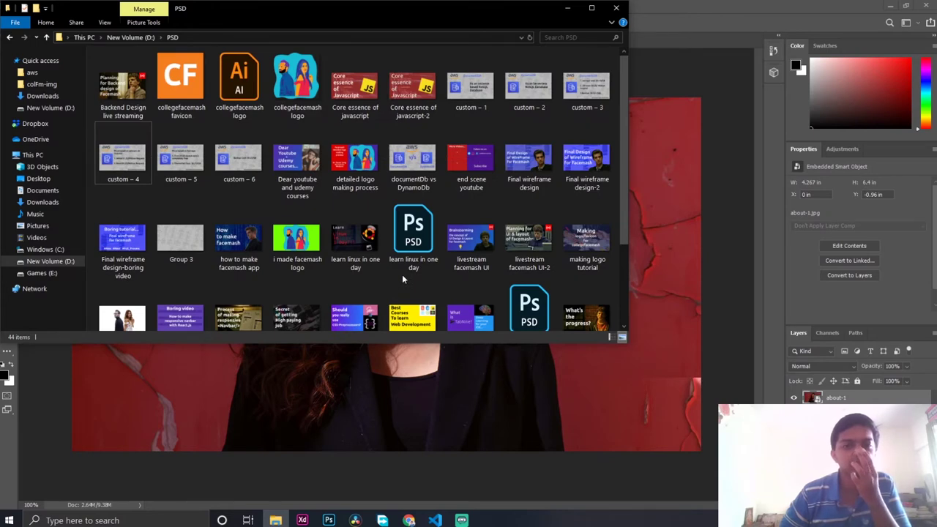
scroll(402, 274, down, 2)
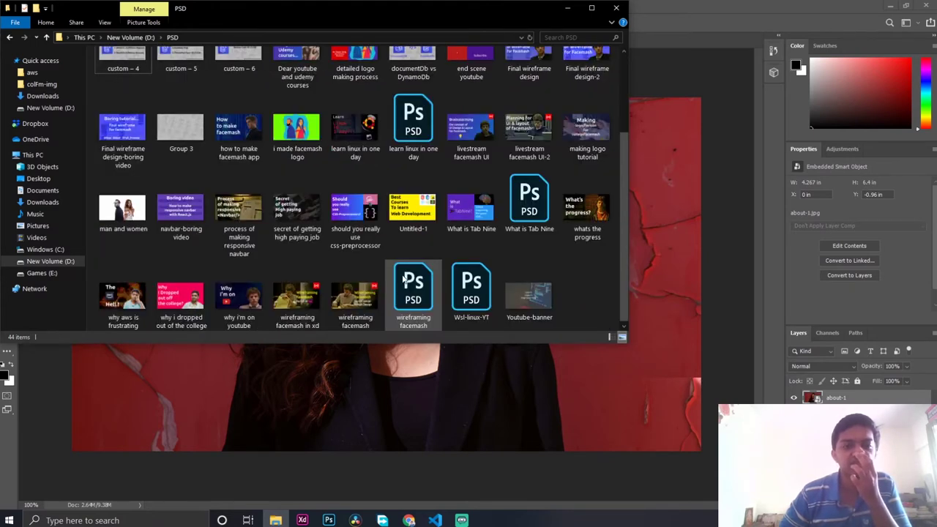
click(567, 7)
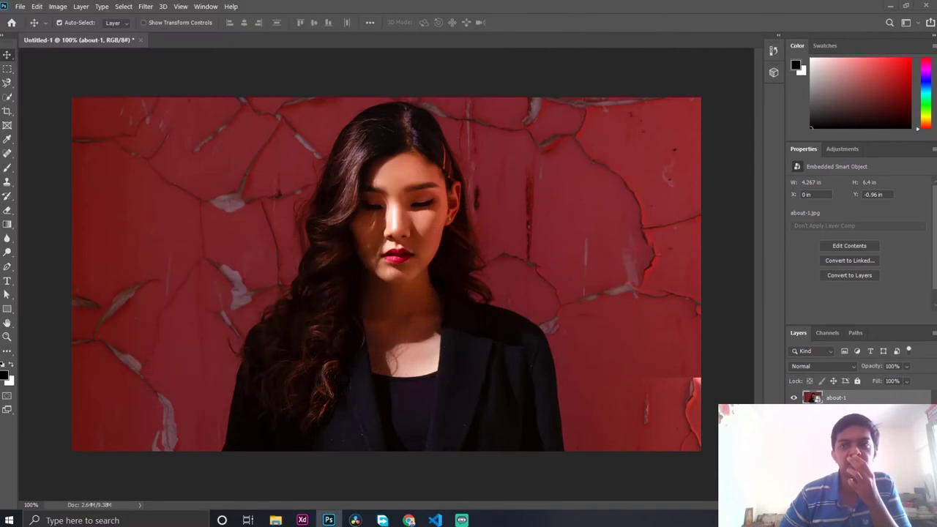
Quit Photoshop without saving the Untitled-1 document
click(931, 6)
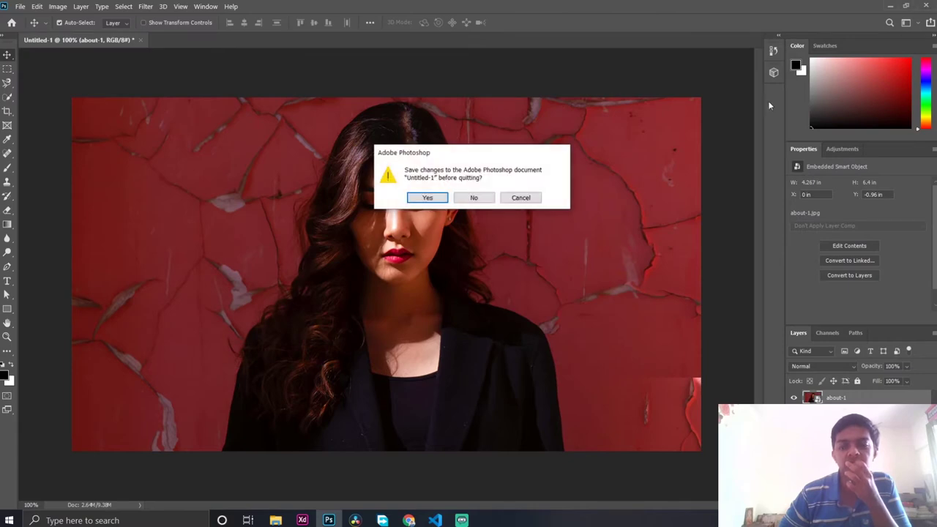
click(490, 197)
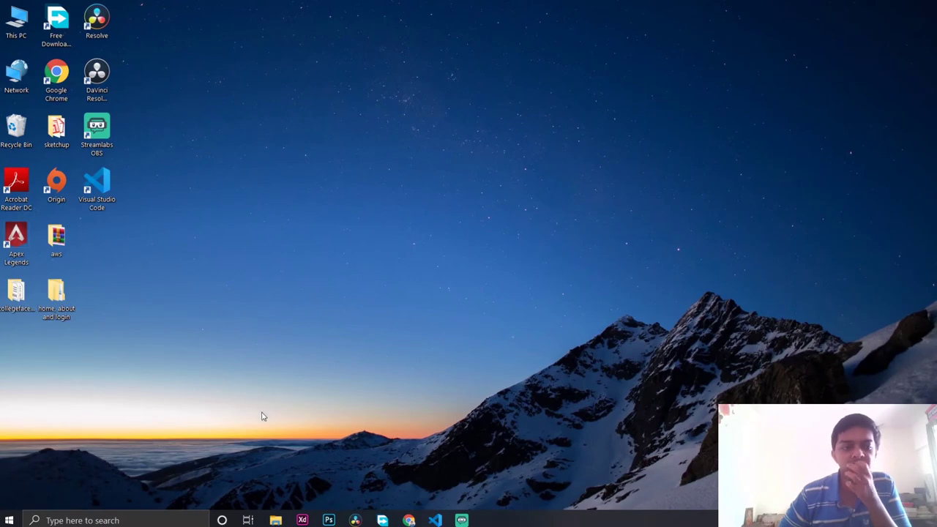
click(477, 482)
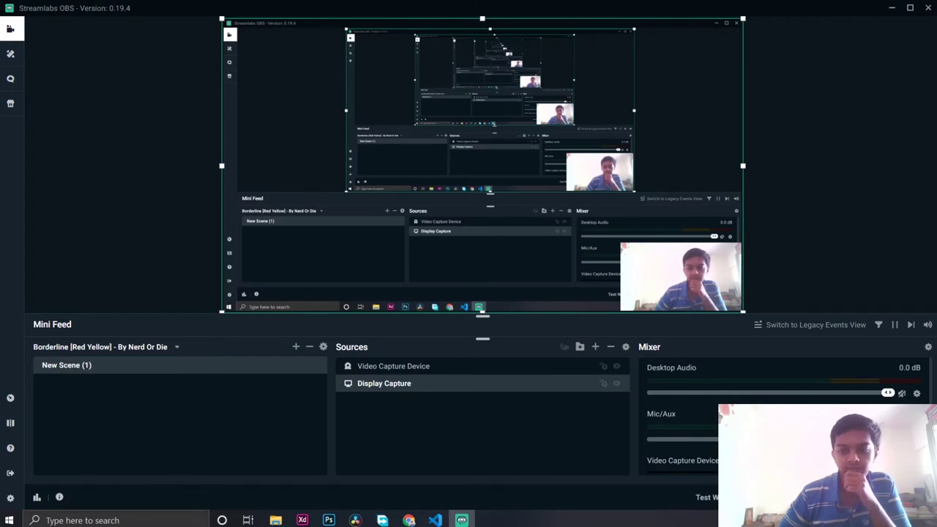
click(465, 429)
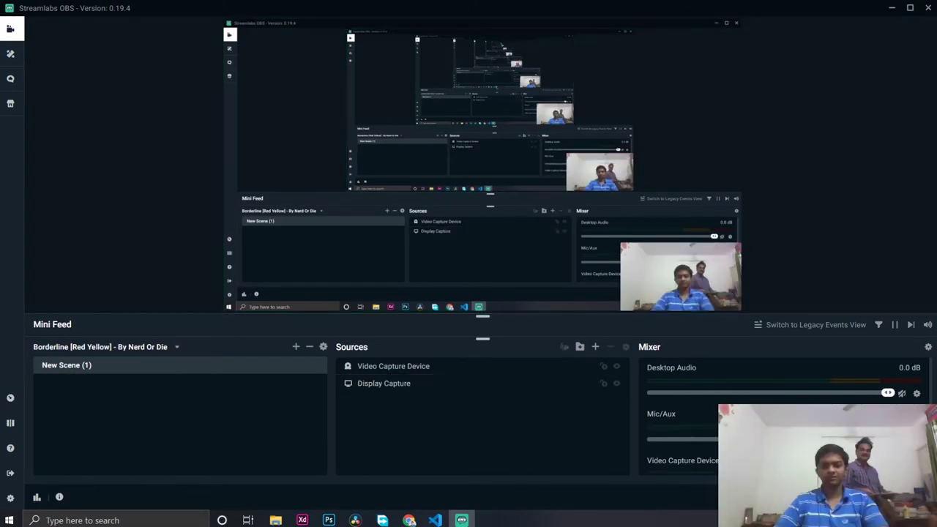
click(891, 15)
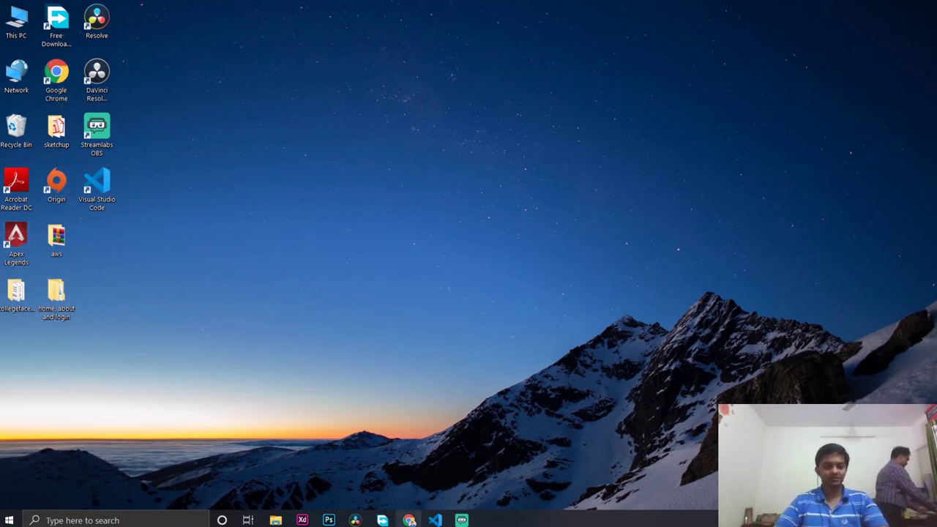
mouse_move(410, 515)
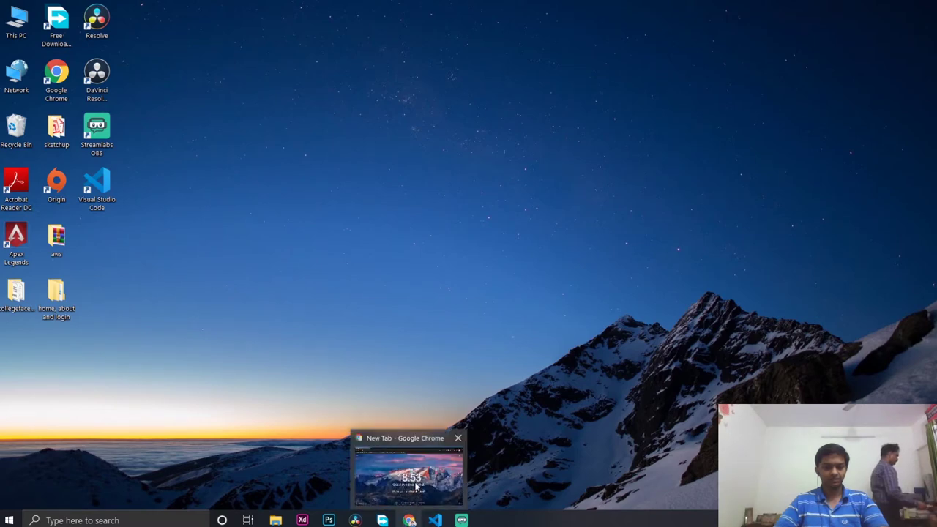
click(415, 483)
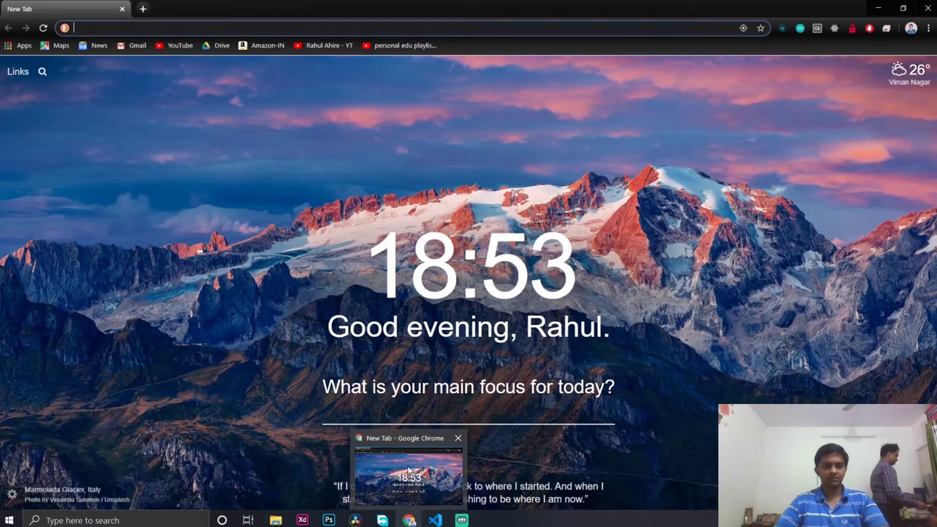
click(360, 453)
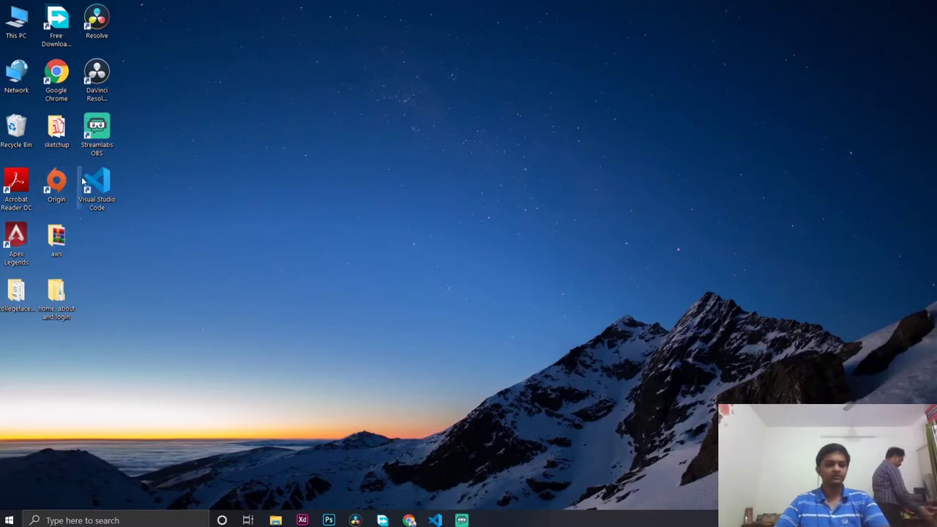
Launch Visual Studio Code and open the "home, about and login" folder from the Desktop as the project
double_click(102, 205)
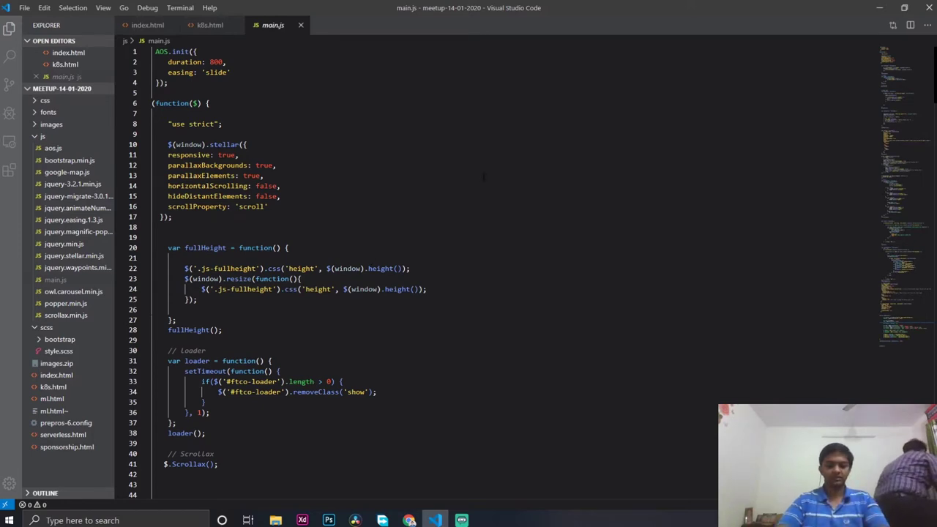
key(ctrl+k)
key(ctrl+o)
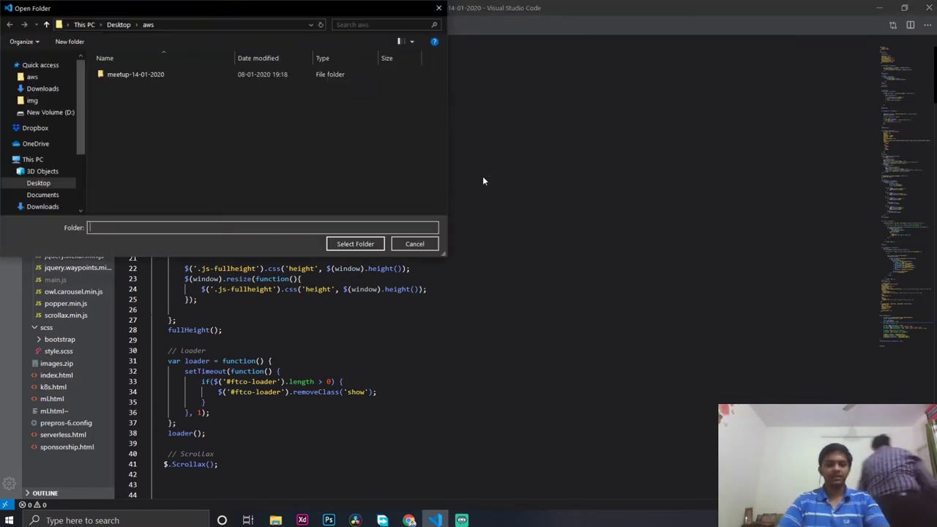
click(38, 99)
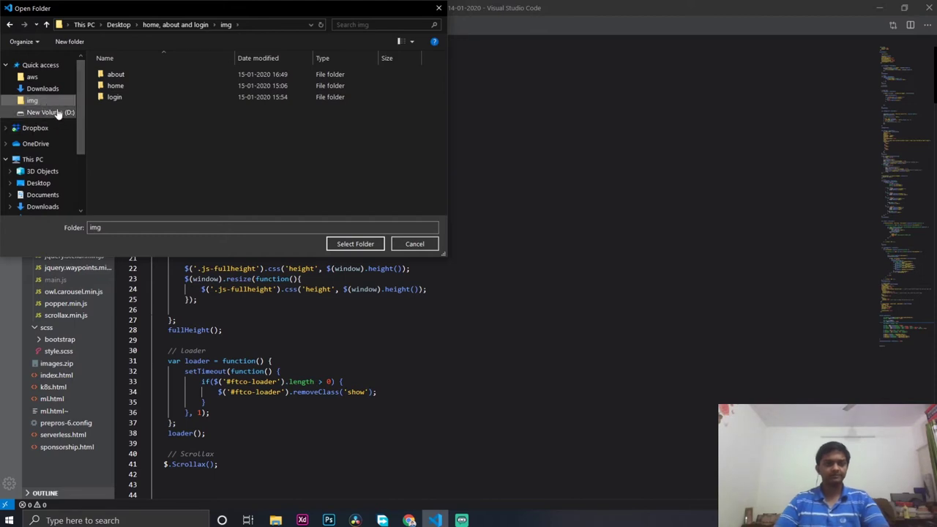
click(118, 26)
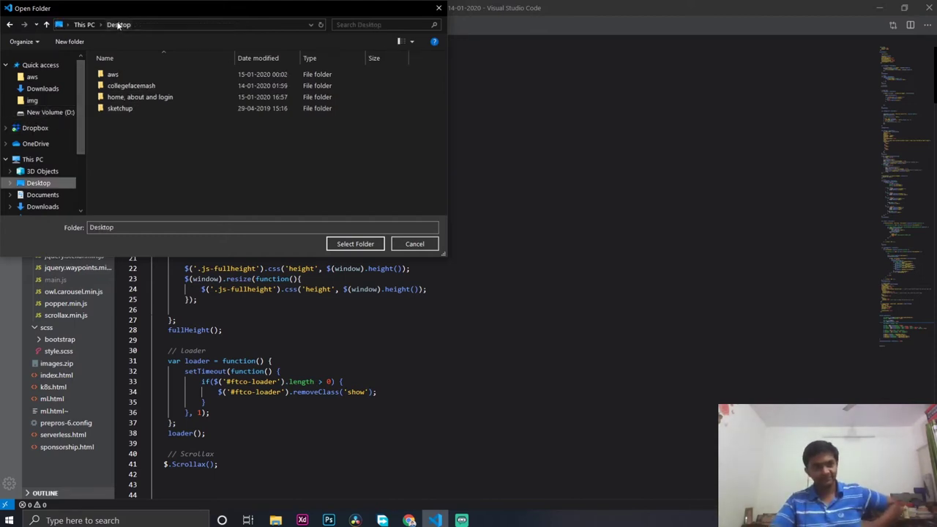
click(152, 98)
click(363, 243)
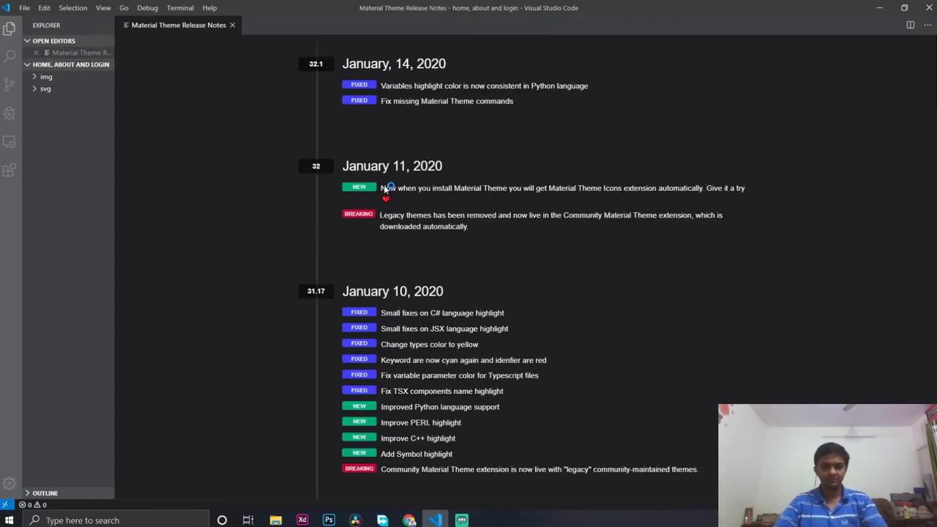
scroll(383, 185, down, 3)
scroll(383, 184, down, 20)
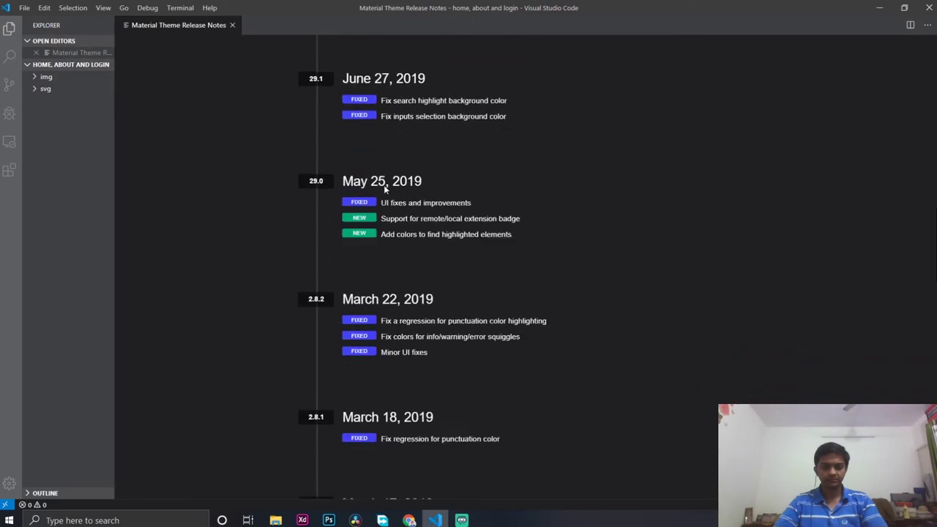
scroll(383, 189, down, 8)
scroll(383, 189, up, 8)
scroll(383, 189, up, 20)
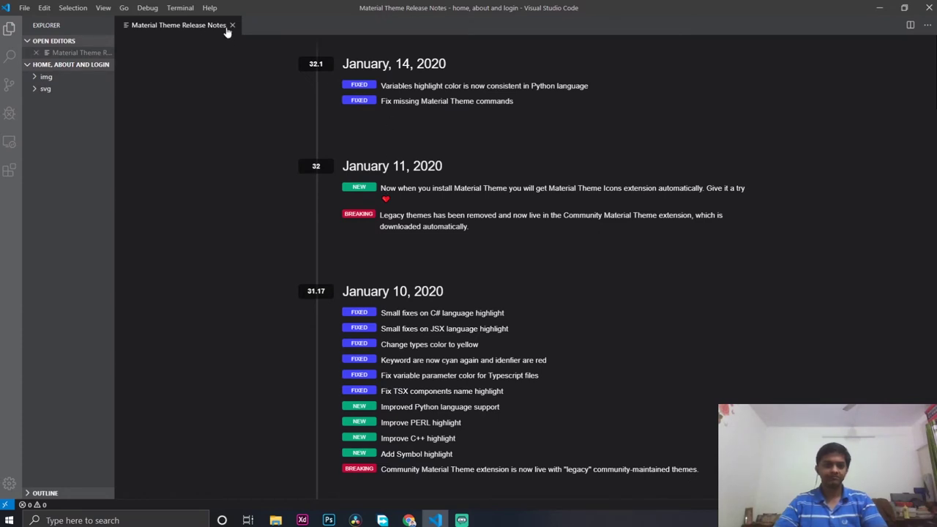
Create a new file named home.html in the root of the project folder
right_click(41, 111)
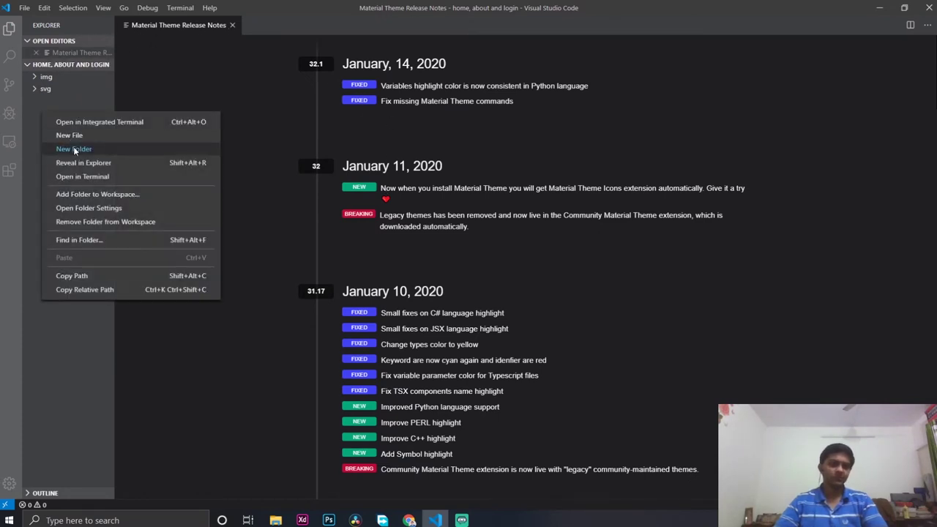
click(92, 136)
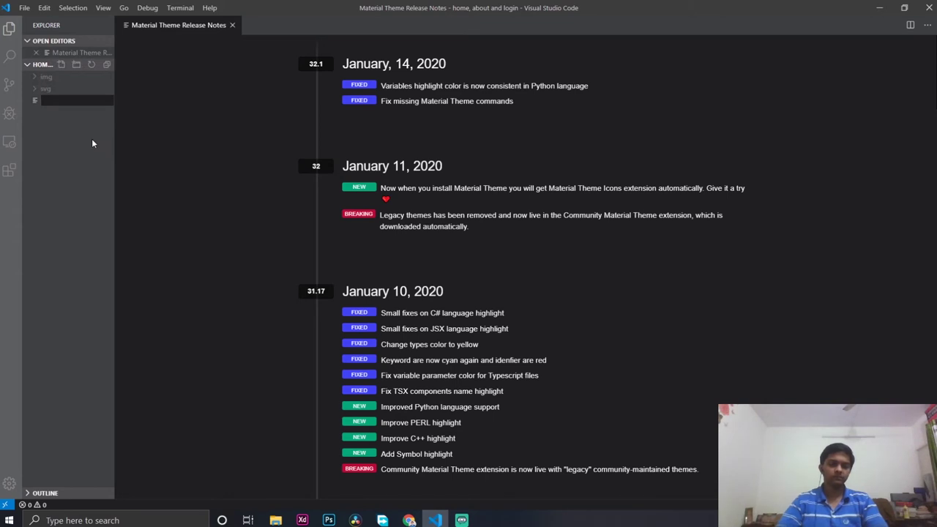
text(inde)
key(BackSpace)
key(BackSpace)
key(BackSpace)
key(BackSpace)
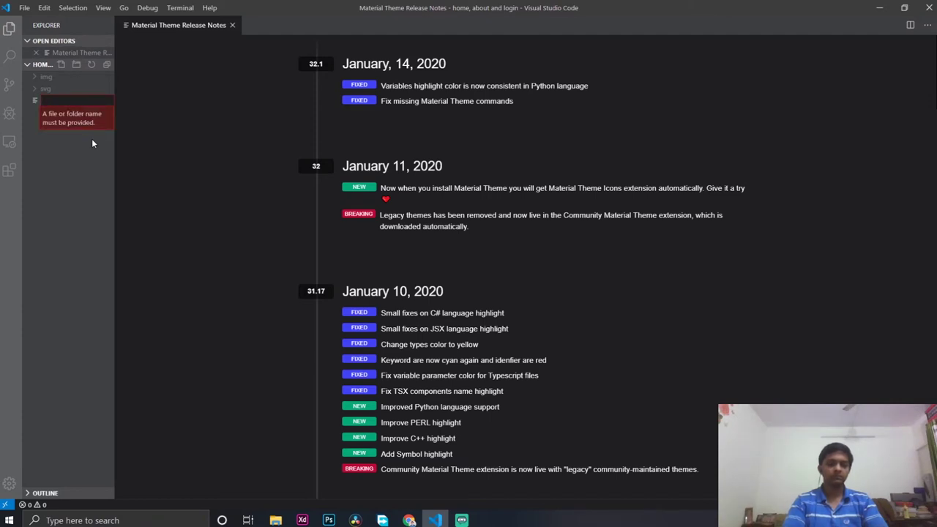
text(home.)
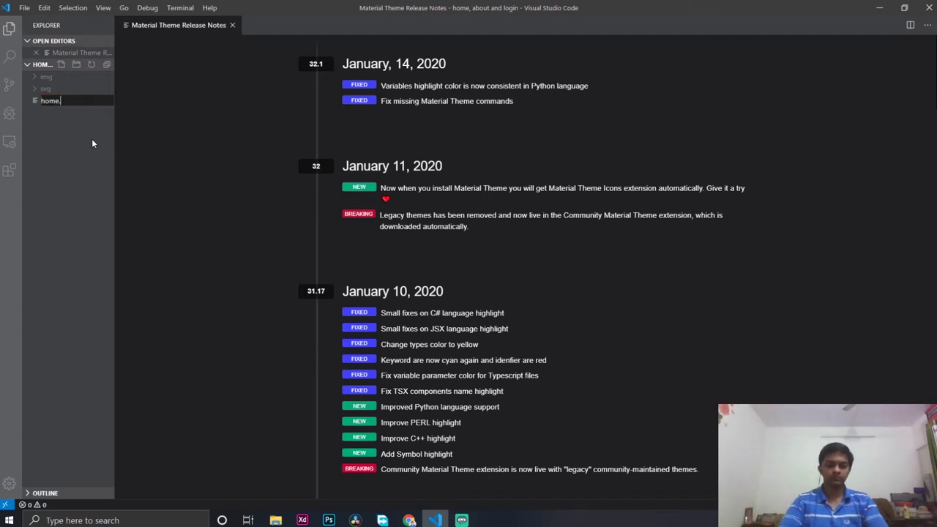
text(html)
key(Return)
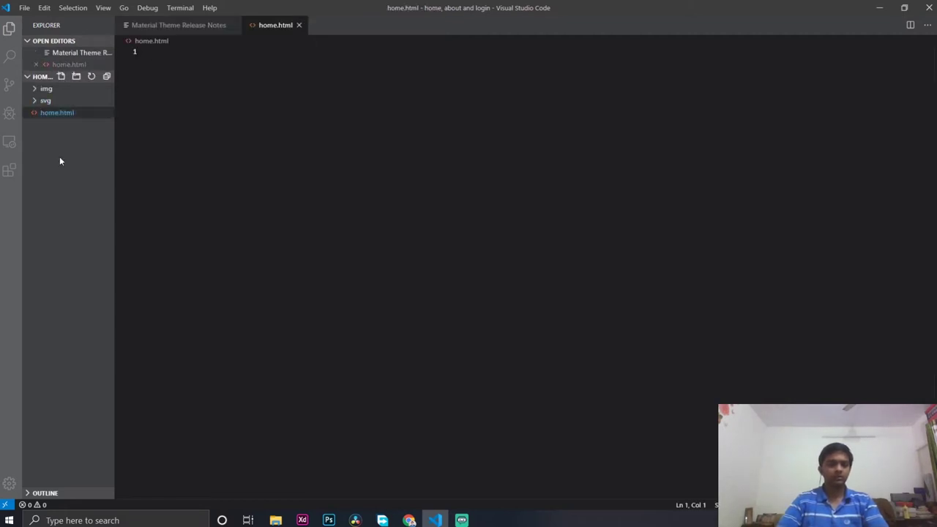
Add a new about.html file beside home.html in the project root
right_click(59, 156)
click(87, 181)
text(about.html)
key(Return)
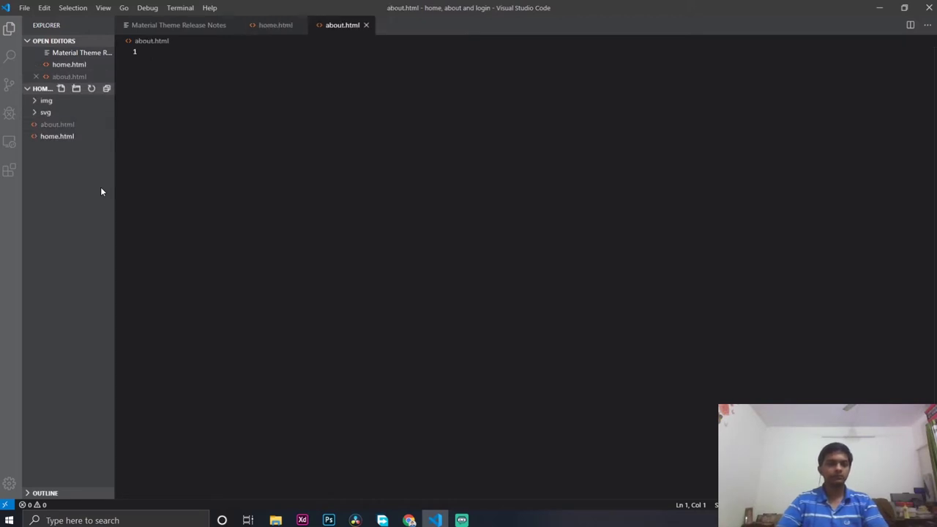